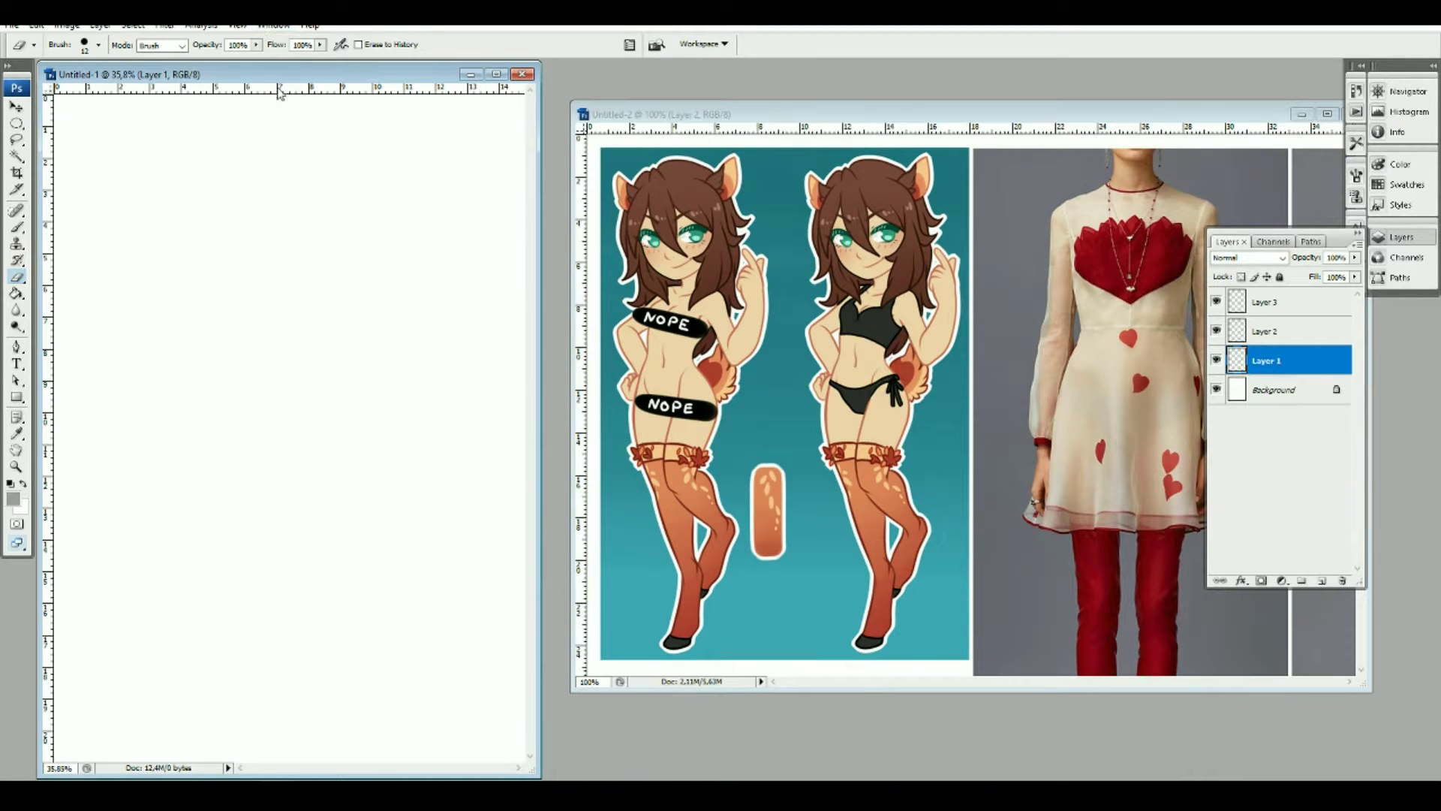
# Step: Set the Brush to Multiply mode and sketch the round head with a centre line
pyautogui.press('b')
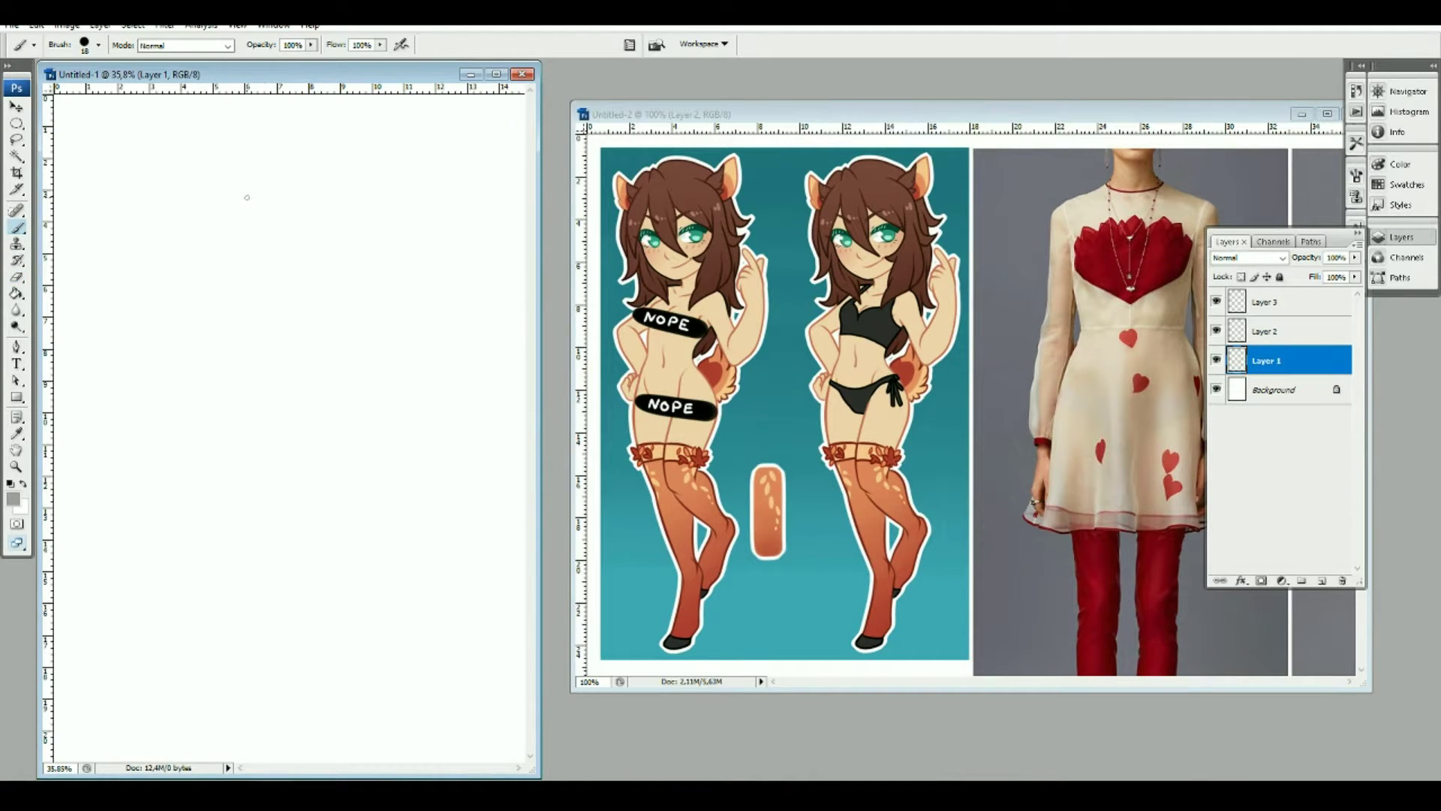
pyautogui.moveTo(220, 232); pyautogui.dragTo(225, 278)
pyautogui.click(184, 45)
pyautogui.click(162, 117)
pyautogui.moveTo(241, 193)
pyautogui.mouseDown()
pyautogui.moveTo(255, 293)
pyautogui.moveTo(242, 327)
pyautogui.moveTo(278, 431)
pyautogui.mouseUp()
# Step: Rough in the torso, left shoulder and arm, and right hand and forearm
pyautogui.moveTo(272, 300); pyautogui.dragTo(225, 424)
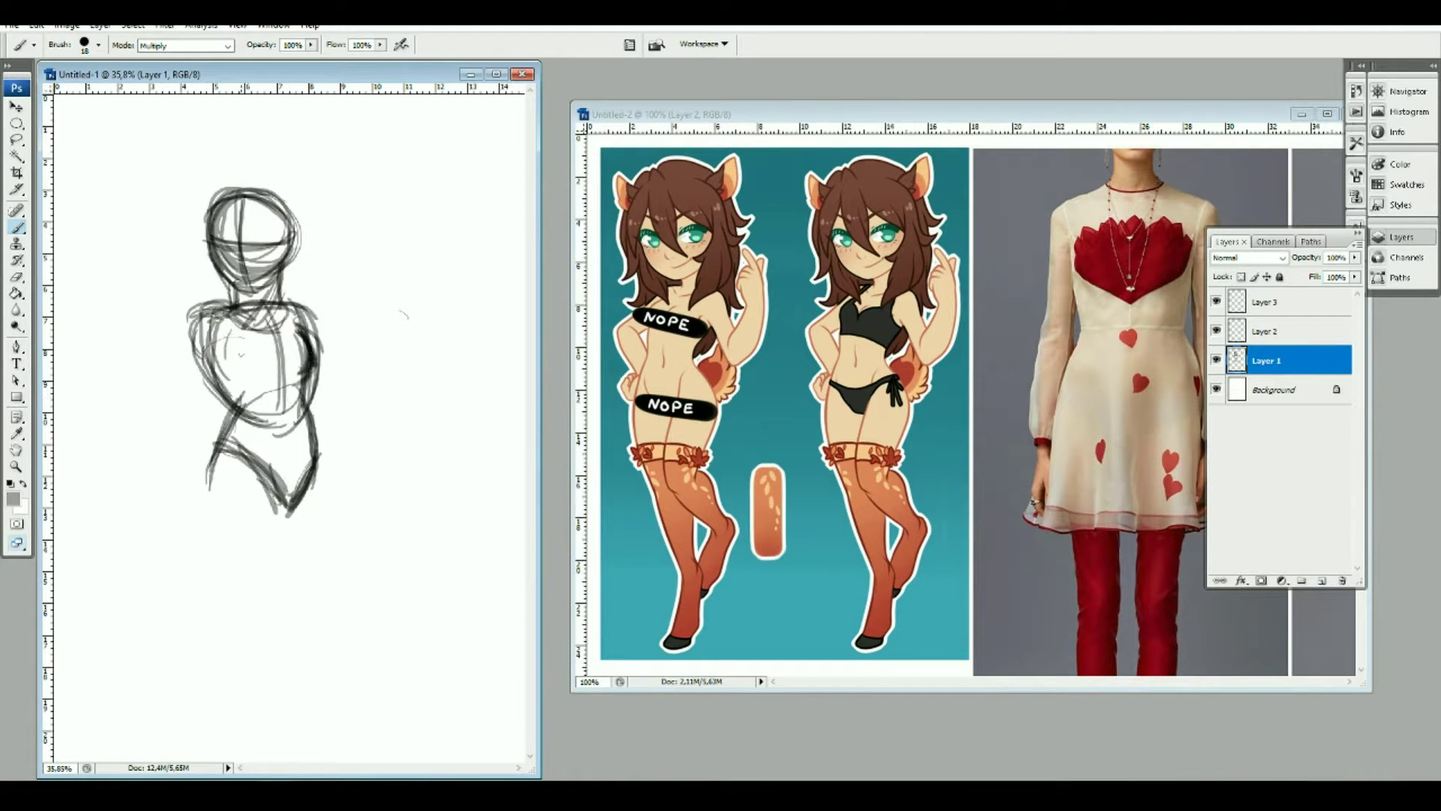
pyautogui.moveTo(224, 321); pyautogui.dragTo(173, 461)
pyautogui.moveTo(224, 334); pyautogui.dragTo(187, 469)
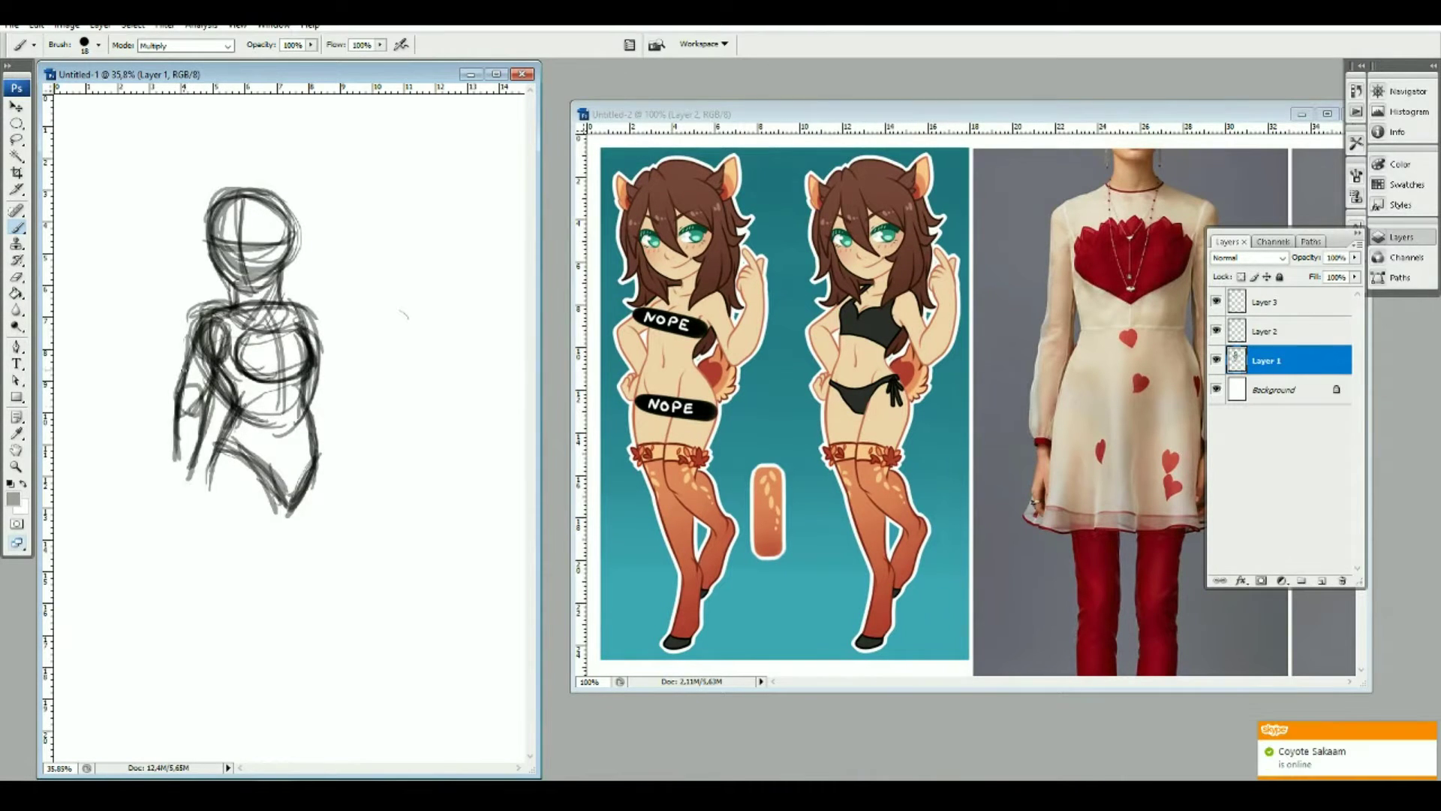
pyautogui.moveTo(342, 429); pyautogui.dragTo(369, 457)
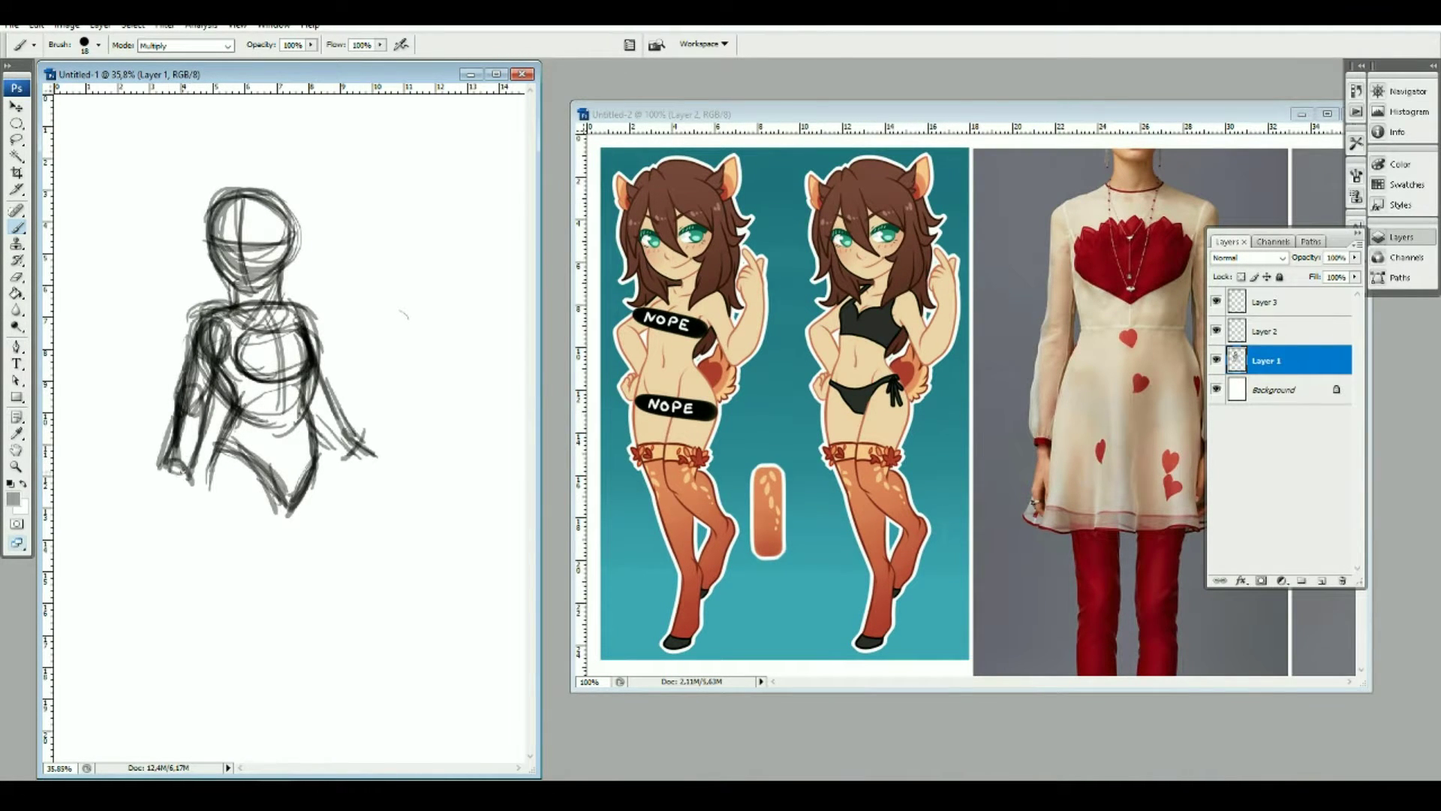
# Step: Sketch the hips, legs and feet, extending the legs down to the bottom
pyautogui.moveTo(235, 459); pyautogui.dragTo(306, 599)
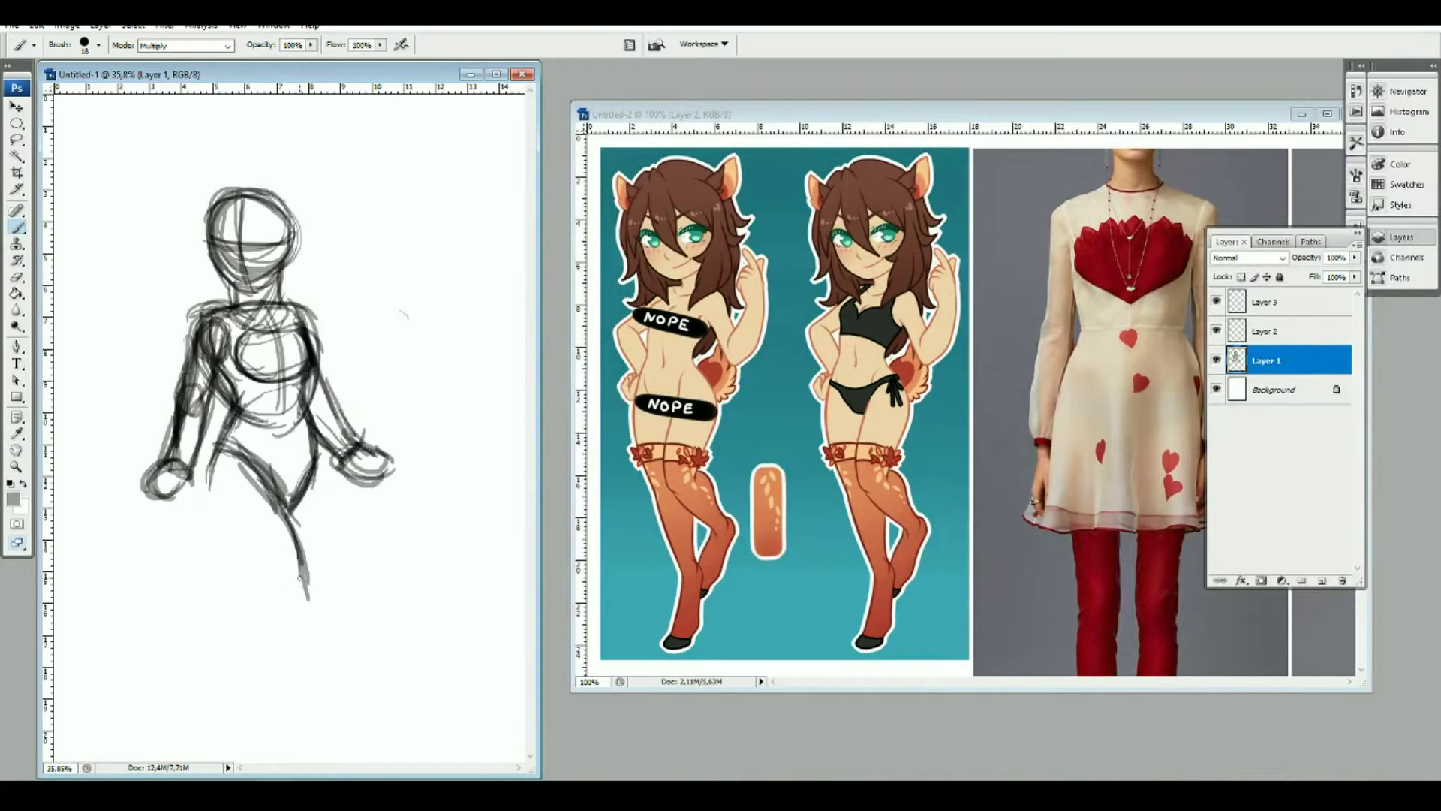
pyautogui.moveTo(255, 436); pyautogui.dragTo(297, 601)
pyautogui.moveTo(210, 450); pyautogui.dragTo(247, 585)
pyautogui.moveTo(259, 506); pyautogui.dragTo(282, 623)
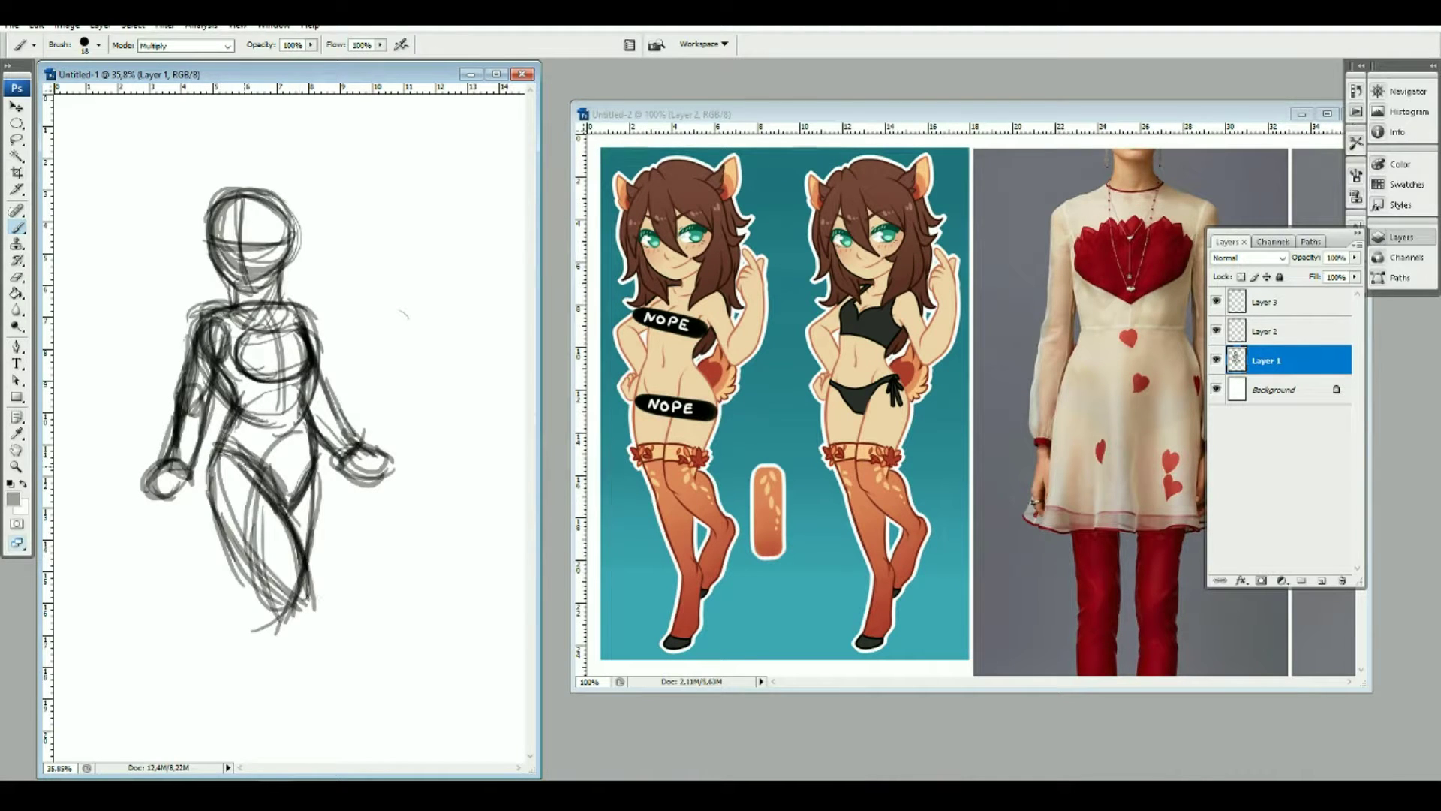
pyautogui.moveTo(220, 465); pyautogui.dragTo(321, 600)
pyautogui.moveTo(304, 540)
pyautogui.mouseDown()
pyautogui.moveTo(270, 615)
pyautogui.moveTo(180, 622)
pyautogui.moveTo(293, 559)
pyautogui.mouseUp()
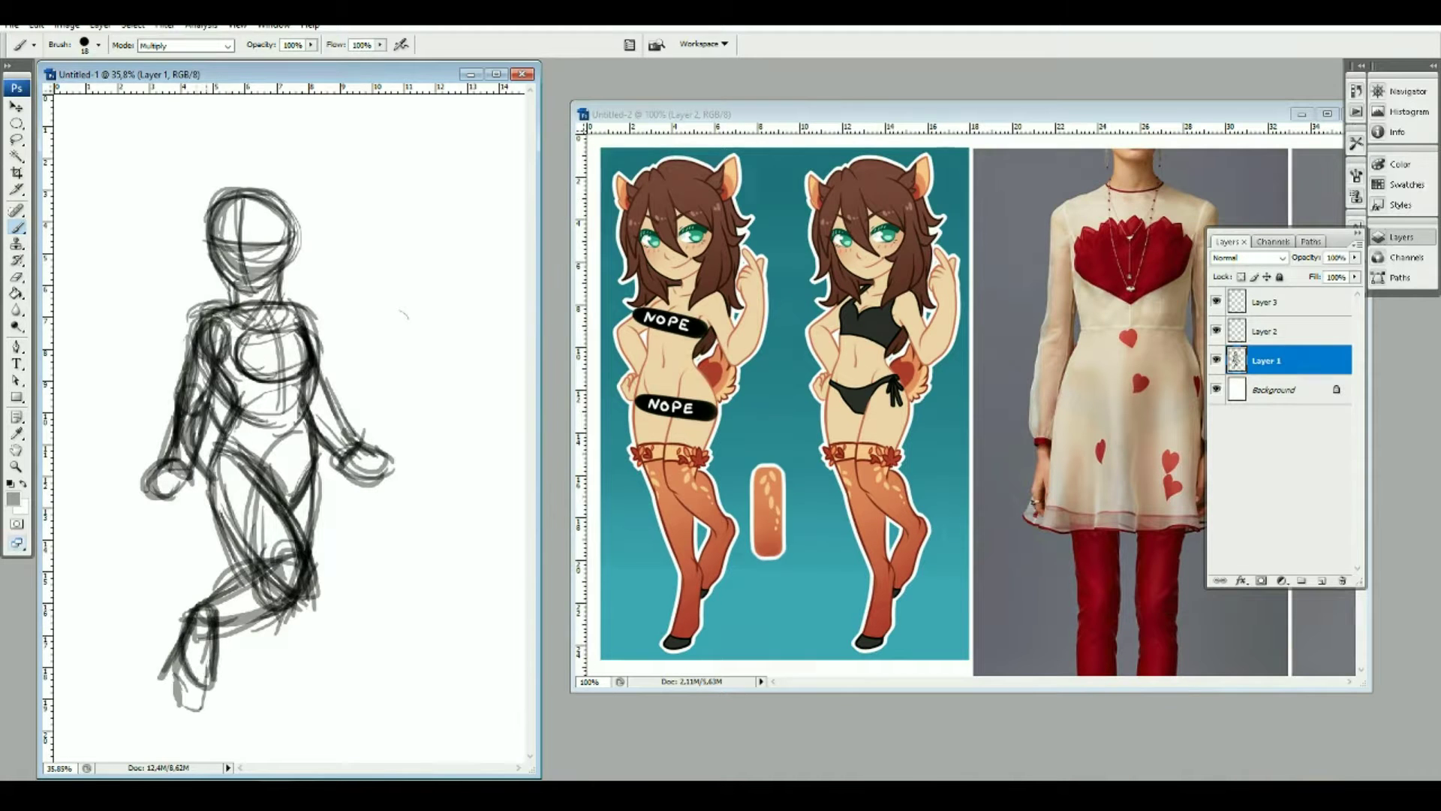
pyautogui.scroll(-2, 242, 425)
pyautogui.moveTo(307, 509)
pyautogui.mouseDown()
pyautogui.moveTo(317, 435)
pyautogui.moveTo(301, 563)
pyautogui.moveTo(262, 664)
pyautogui.mouseUp()
pyautogui.moveTo(322, 435); pyautogui.dragTo(278, 653)
pyautogui.moveTo(323, 511); pyautogui.dragTo(262, 709)
pyautogui.moveTo(315, 570); pyautogui.dragTo(303, 711)
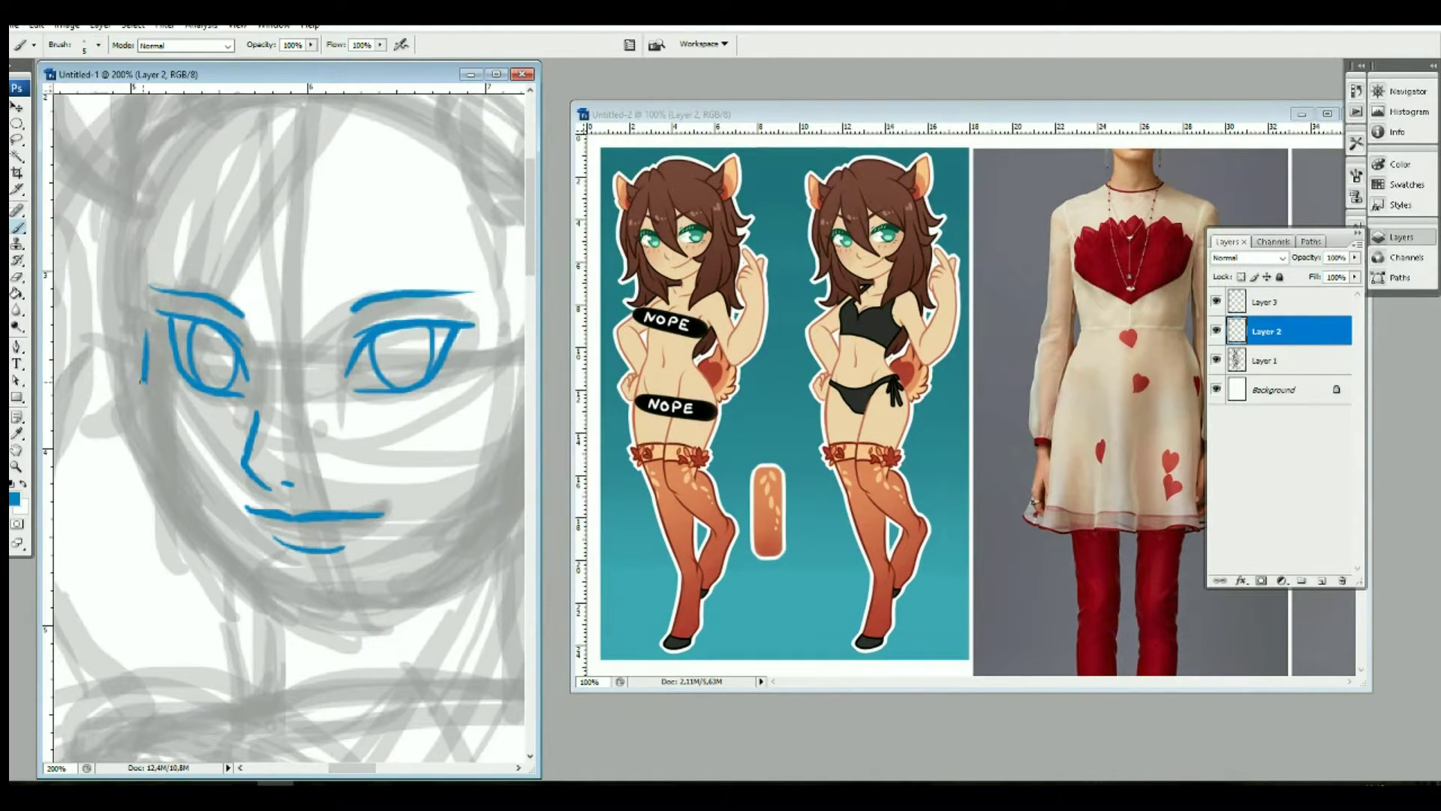
pyautogui.moveTo(148, 330); pyautogui.dragTo(292, 608)
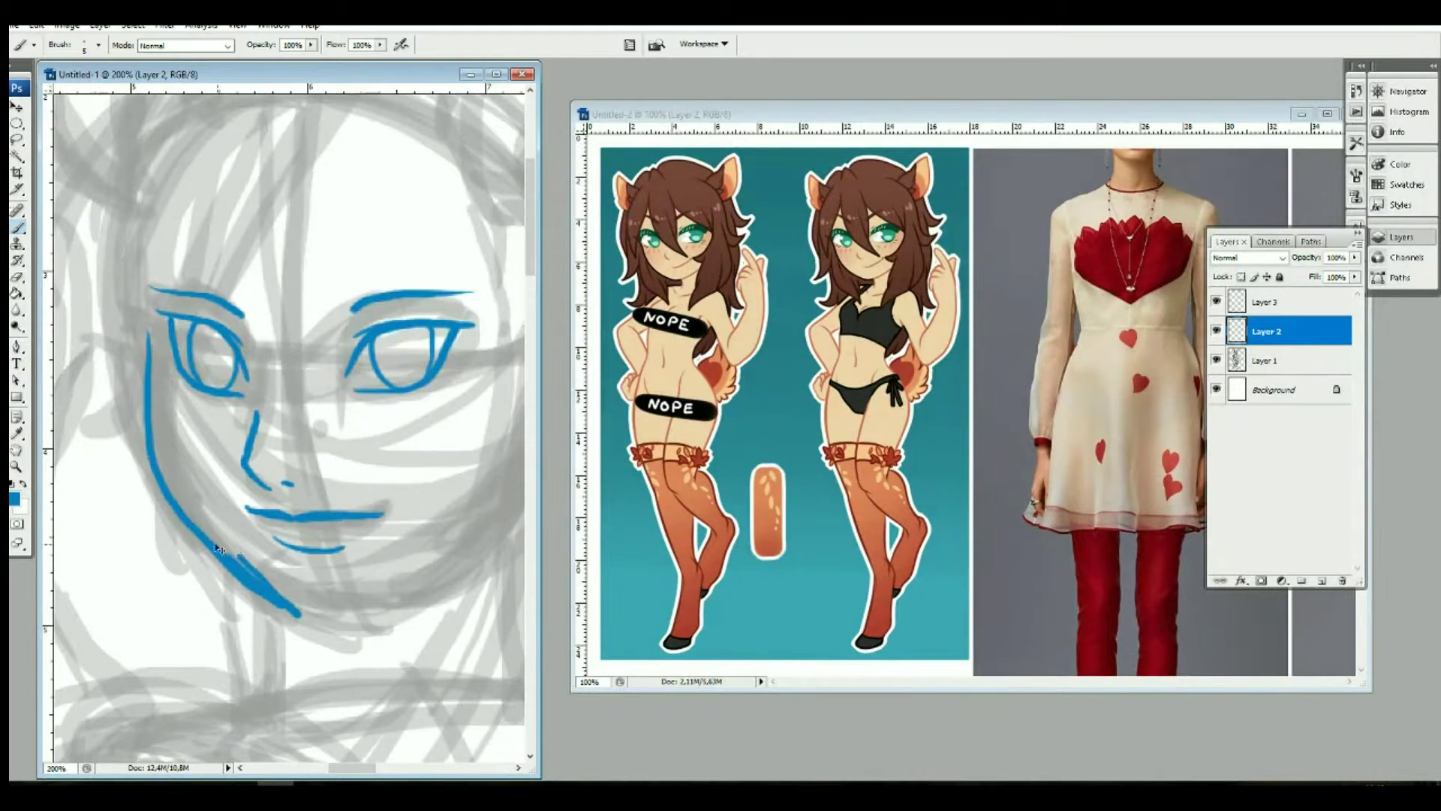
pyautogui.moveTo(363, 774); pyautogui.dragTo(377, 773)
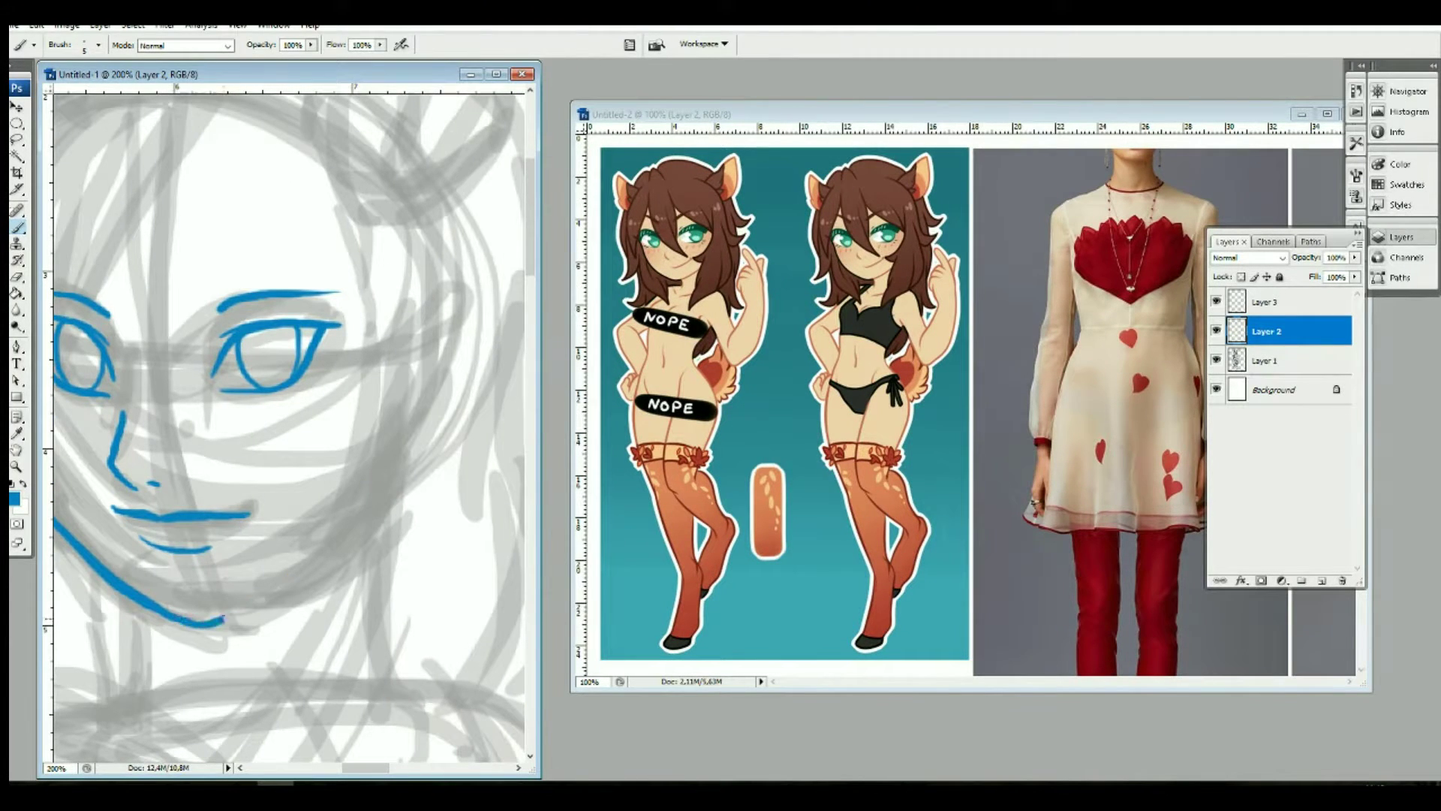
pyautogui.moveTo(191, 622); pyautogui.dragTo(292, 572)
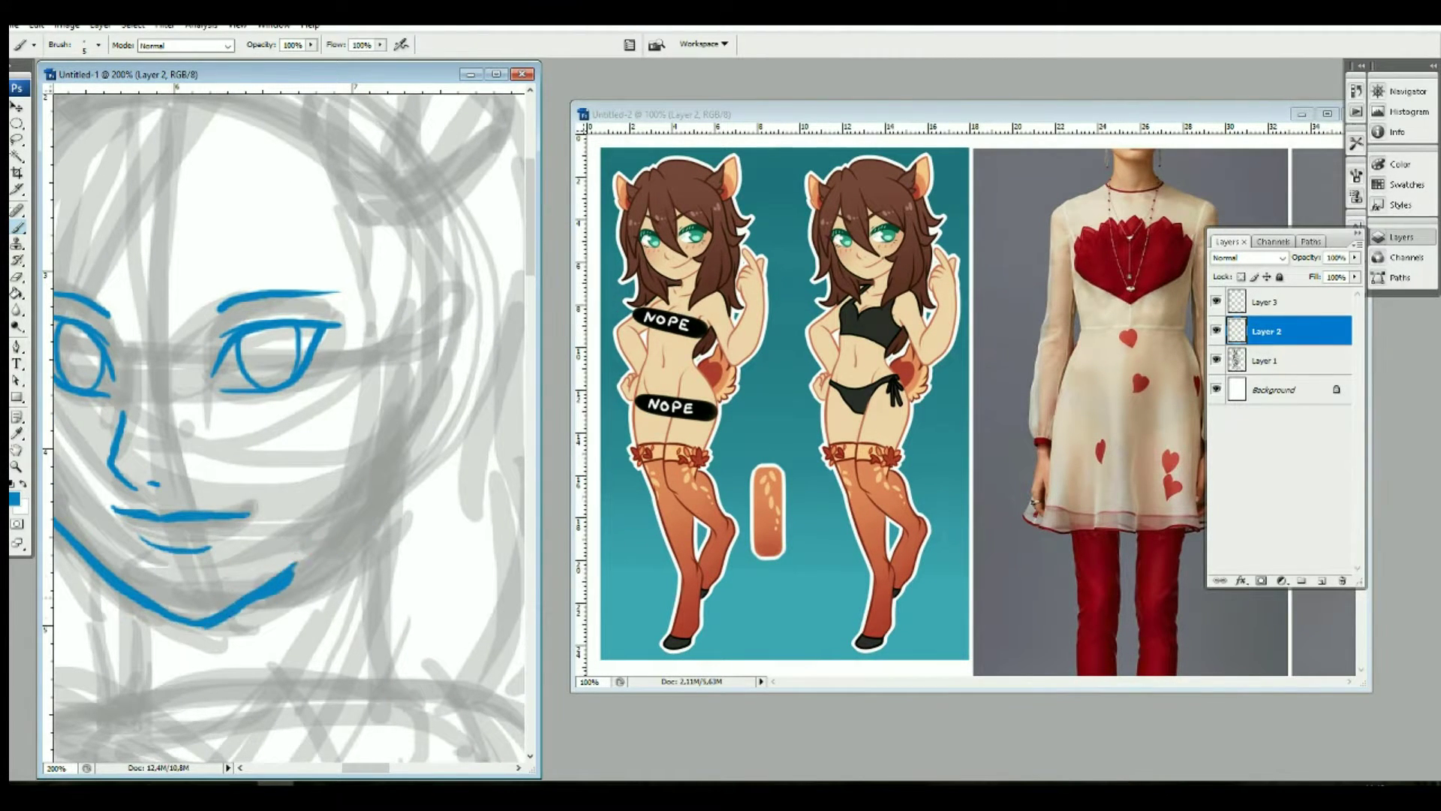
pyautogui.press('e')
pyautogui.hotkey('ctrl', 'alt', 'z')
pyautogui.hscroll(-3, 288, 420)
# Step: Draw a closed Pen path curving along the cheeks and jaw around the face
pyautogui.click(19, 346)
pyautogui.click(157, 337)
pyautogui.moveTo(183, 498); pyautogui.dragTo(232, 552)
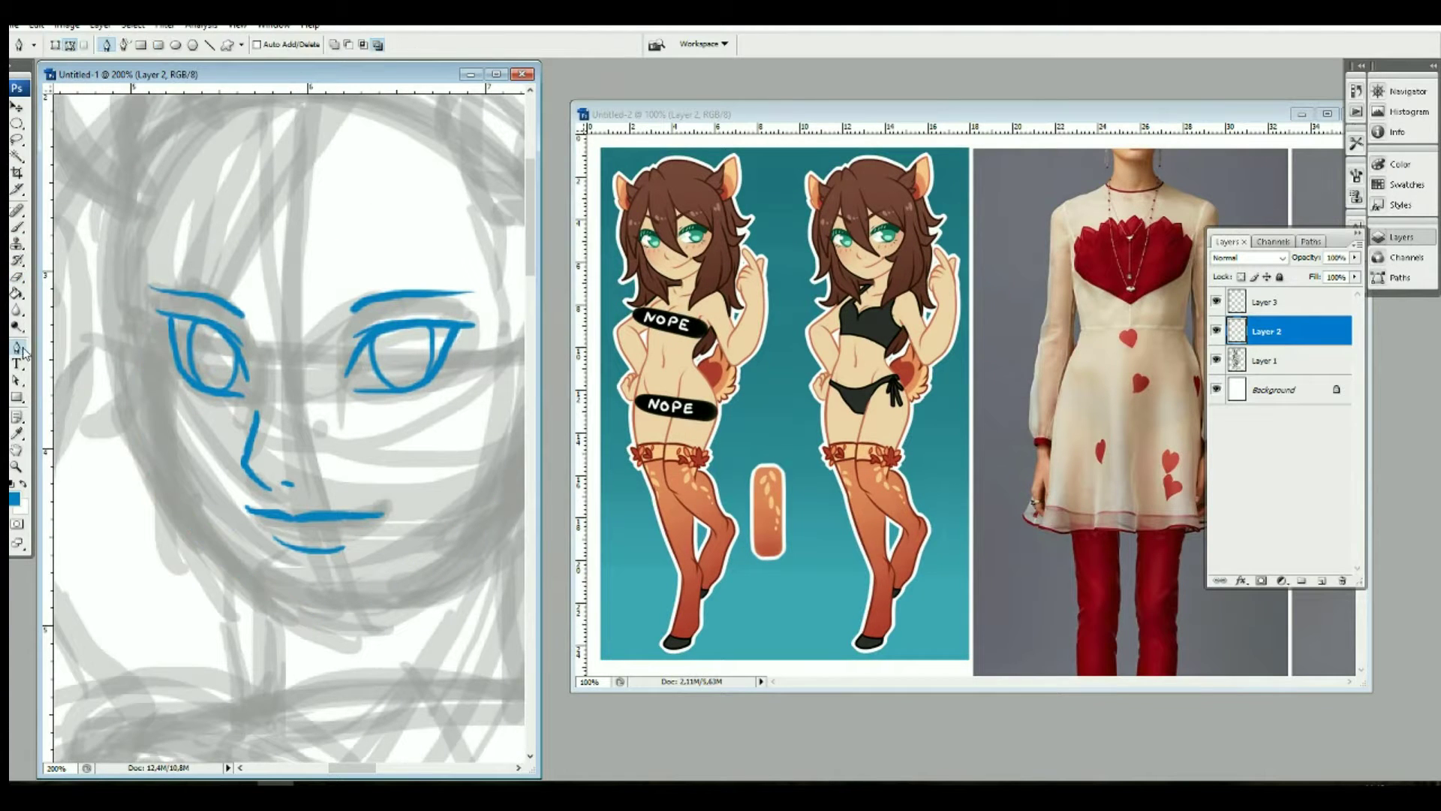
pyautogui.hscroll(3, 328, 598)
pyautogui.moveTo(377, 456); pyautogui.dragTo(425, 309)
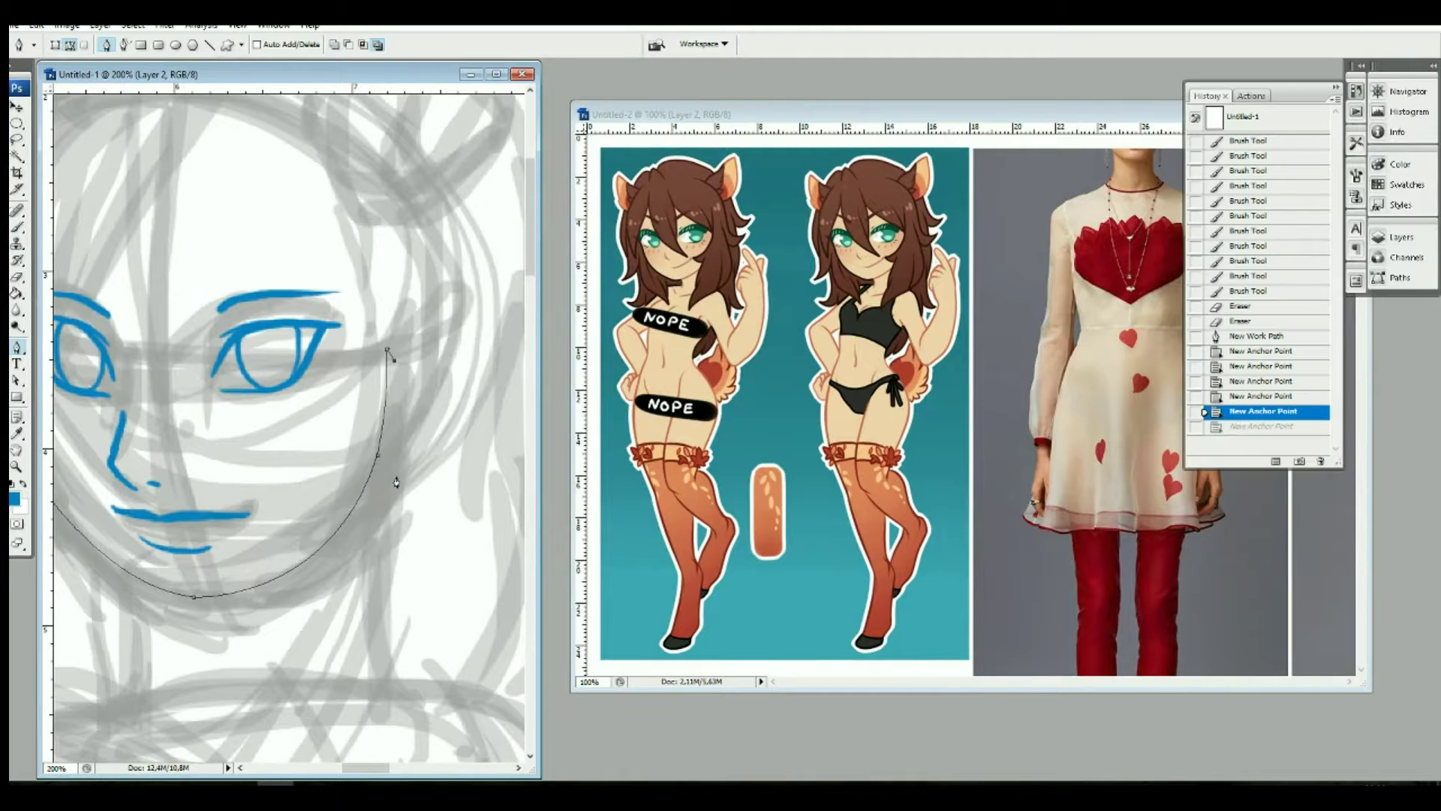
pyautogui.hscroll(-4, 289, 420)
pyautogui.moveTo(218, 502); pyautogui.dragTo(201, 469)
pyautogui.click(196, 337)
# Step: Reshape the chin curve, stroke the path in blue, and delete the path
pyautogui.click(16, 381)
pyautogui.moveTo(225, 518); pyautogui.dragTo(285, 608)
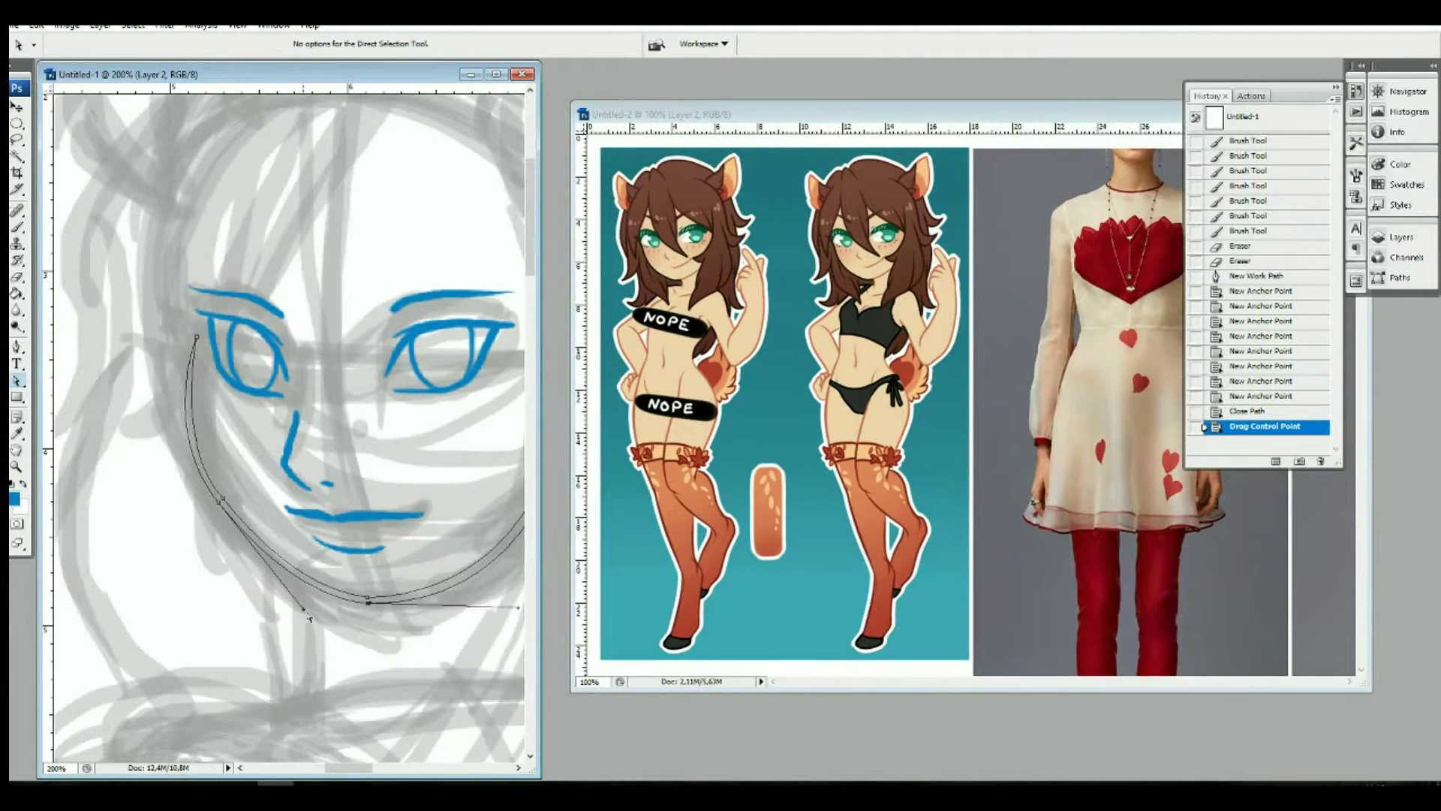
pyautogui.hscroll(3, 289, 525)
pyautogui.click(756, 224)
pyautogui.press('Delete')
# Step: Brush a long blue stroke for the ear outline
pyautogui.press('b')
pyautogui.moveTo(541, 420); pyautogui.dragTo(660, 421)
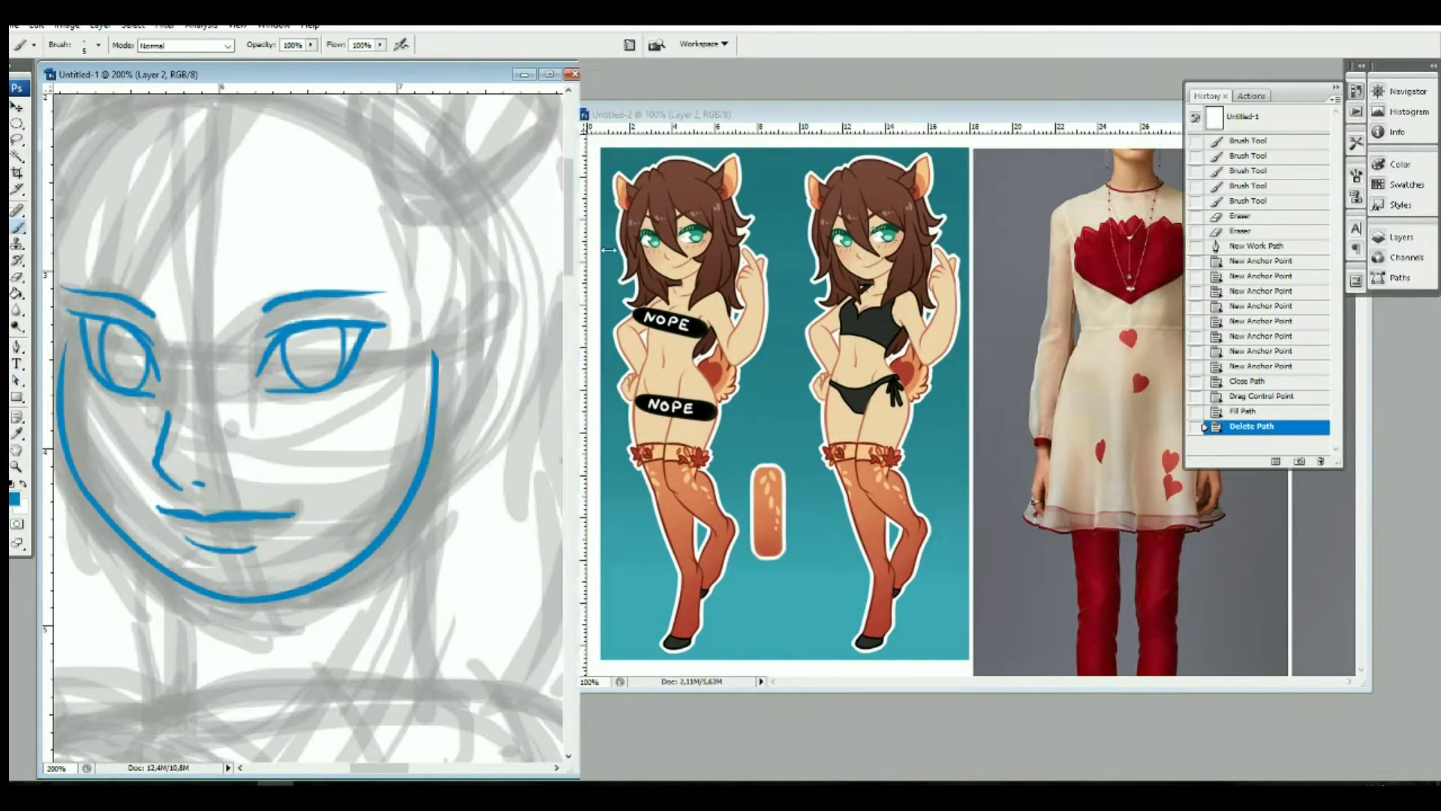
pyautogui.scroll(5, 338, 375)
pyautogui.moveTo(359, 384)
pyautogui.mouseDown()
pyautogui.moveTo(515, 161)
pyautogui.moveTo(505, 143)
pyautogui.mouseUp()
# Step: Redraw the right ear outline in blue with zigzag fur tufts inside and below
pyautogui.hotkey('ctrl', 'z')
pyautogui.moveTo(449, 411); pyautogui.dragTo(399, 459)
pyautogui.moveTo(445, 373); pyautogui.dragTo(443, 424)
pyautogui.moveTo(452, 347); pyautogui.dragTo(455, 375)
pyautogui.moveTo(456, 324); pyautogui.dragTo(459, 351)
pyautogui.moveTo(481, 298)
pyautogui.mouseDown()
pyautogui.moveTo(459, 322)
pyautogui.moveTo(462, 302)
pyautogui.mouseUp()
pyautogui.moveTo(465, 187)
pyautogui.mouseDown()
pyautogui.moveTo(477, 296)
pyautogui.moveTo(466, 291)
pyautogui.mouseUp()
pyautogui.moveTo(474, 351)
pyautogui.mouseDown()
pyautogui.moveTo(490, 409)
pyautogui.moveTo(458, 477)
pyautogui.mouseUp()
pyautogui.moveTo(506, 142)
pyautogui.mouseDown()
pyautogui.moveTo(552, 360)
pyautogui.moveTo(465, 479)
pyautogui.mouseUp()
# Step: Try extending the left ear's lower outline, undo it, and reopen the Layers panel
pyautogui.moveTo(426, 770); pyautogui.dragTo(403, 770)
pyautogui.moveTo(292, 379)
pyautogui.mouseDown()
pyautogui.moveTo(160, 149)
pyautogui.moveTo(158, 469)
pyautogui.moveTo(217, 437)
pyautogui.moveTo(174, 181)
pyautogui.mouseUp()
pyautogui.moveTo(182, 337)
pyautogui.mouseDown()
pyautogui.moveTo(154, 402)
pyautogui.moveTo(161, 485)
pyautogui.mouseUp()
pyautogui.hotkey('ctrl', 'z')
pyautogui.moveTo(397, 768); pyautogui.dragTo(403, 768)
pyautogui.click(1400, 236)
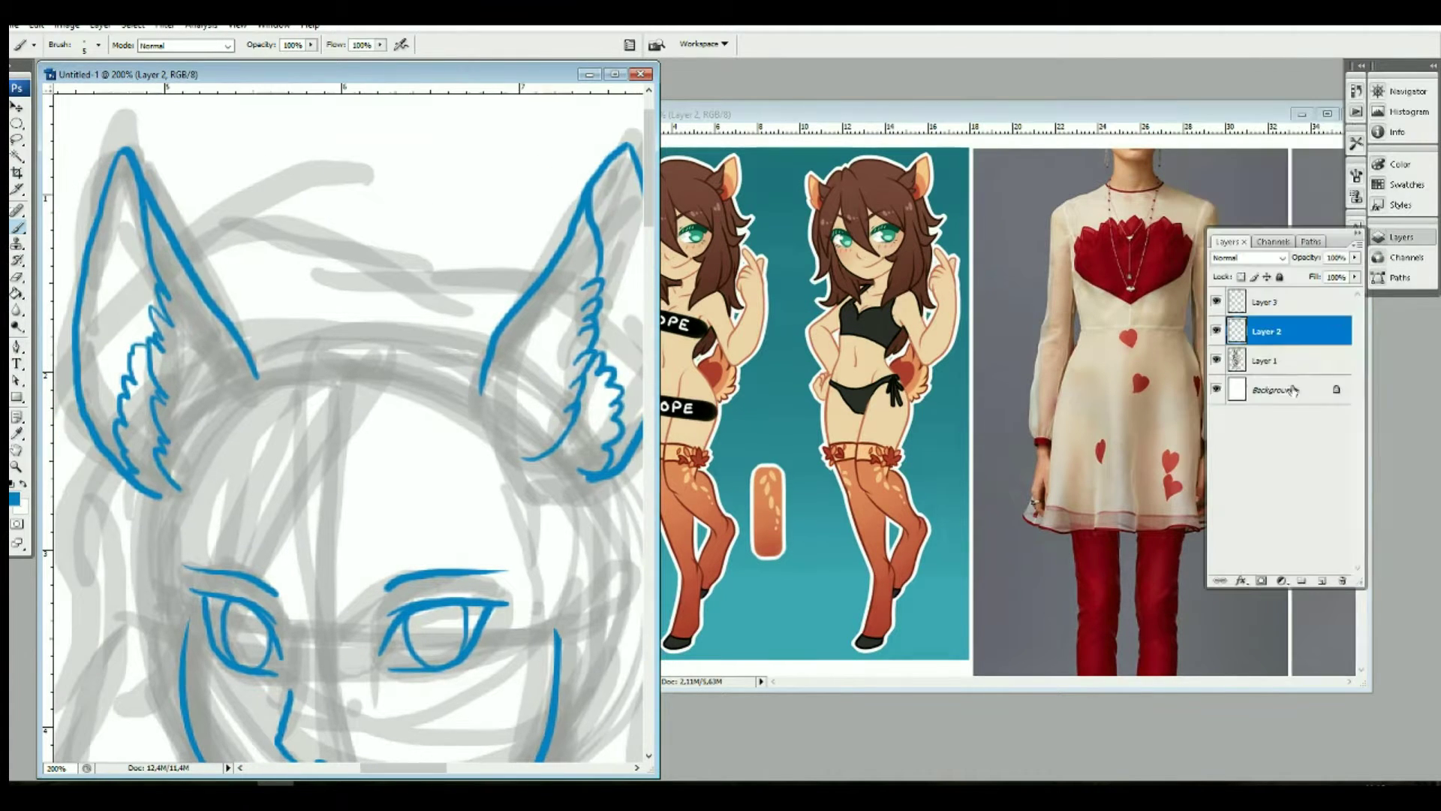
pyautogui.click(1322, 580)
# Step: Ink the face's left side, eyebrow arc, left ear line, and nose and cheek lines
pyautogui.moveTo(330, 351); pyautogui.dragTo(150, 743)
pyautogui.moveTo(226, 289); pyautogui.dragTo(321, 264)
pyautogui.moveTo(266, 330); pyautogui.dragTo(78, 571)
pyautogui.moveTo(330, 353)
pyautogui.mouseDown()
pyautogui.moveTo(526, 661)
pyautogui.moveTo(369, 626)
pyautogui.mouseUp()
pyautogui.hotkey('ctrl', 'z')
pyautogui.moveTo(359, 446); pyautogui.dragTo(525, 758)
# Step: Draw blue hair strands framing the face and the line across the top of the head
pyautogui.scroll(-3, 532, 681)
pyautogui.moveTo(458, 282); pyautogui.dragTo(518, 593)
pyautogui.moveTo(570, 286); pyautogui.dragTo(645, 480)
pyautogui.moveTo(593, 397); pyautogui.dragTo(563, 623)
pyautogui.moveTo(544, 330); pyautogui.dragTo(578, 623)
pyautogui.moveTo(162, 504); pyautogui.dragTo(159, 559)
pyautogui.moveTo(203, 405); pyautogui.dragTo(158, 675)
pyautogui.moveTo(259, 256); pyautogui.dragTo(147, 409)
# Step: Add another hair strand across the top and switch back to Layer 2
pyautogui.scroll(1, 413, 420)
pyautogui.moveTo(315, 139); pyautogui.dragTo(540, 147)
pyautogui.hscroll(-2, 413, 420)
pyautogui.scroll(-5, 417, 428)
pyautogui.hotkey('alt', '[')
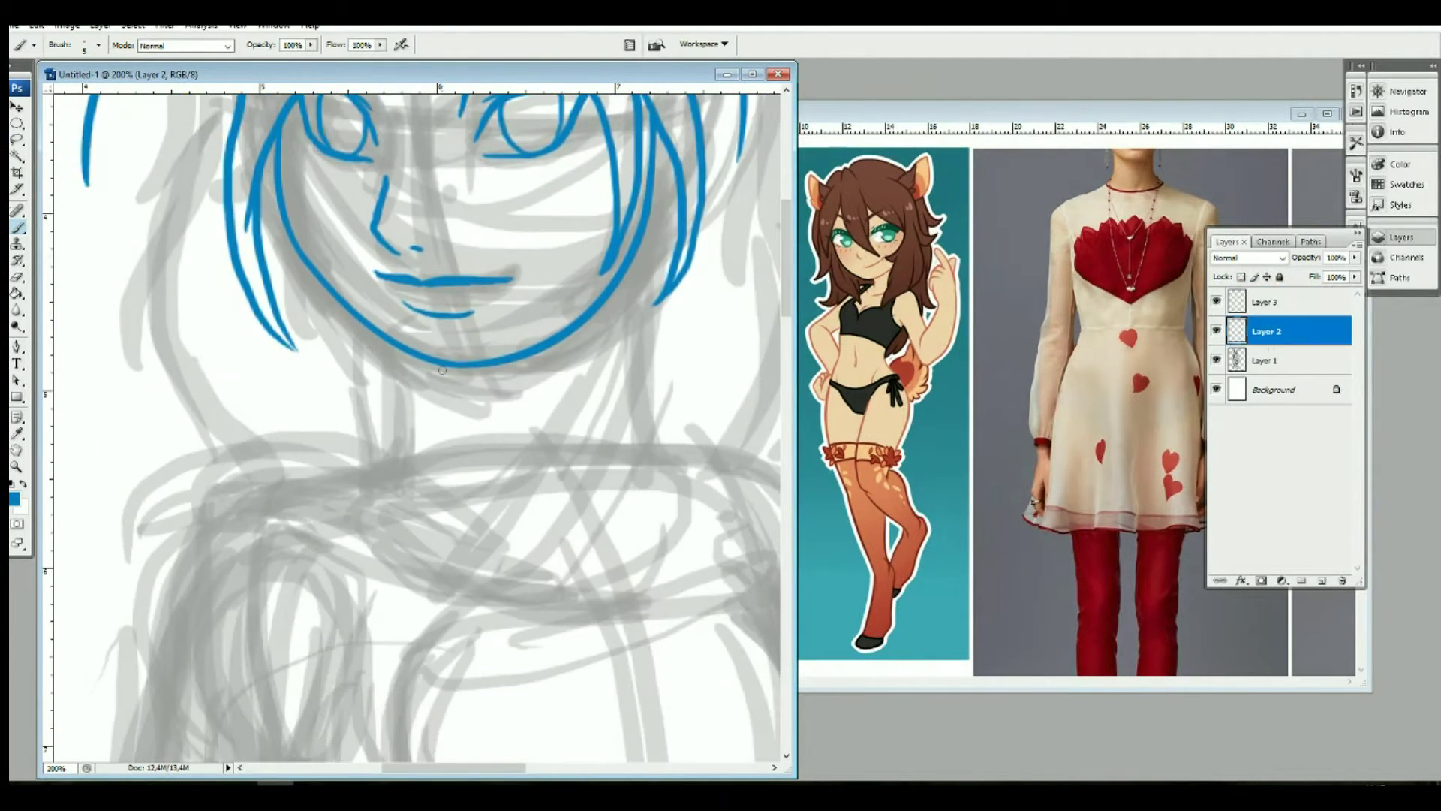
# Step: Ink a hair strand to the shoulder, the shoulder line, and the shoulder curves
pyautogui.moveTo(625, 277); pyautogui.dragTo(684, 492)
pyautogui.moveTo(350, 510); pyautogui.dragTo(184, 588)
pyautogui.click(1407, 91)
pyautogui.moveTo(1277, 140); pyautogui.dragTo(1282, 150)
pyautogui.moveTo(623, 263)
pyautogui.mouseDown()
pyautogui.moveTo(644, 150)
pyautogui.moveTo(608, 454)
pyautogui.mouseUp()
pyautogui.moveTo(251, 357); pyautogui.dragTo(477, 476)
pyautogui.moveTo(476, 197); pyautogui.dragTo(563, 379)
# Step: Pan down via the Navigator and trace blue arm and torso lines
pyautogui.moveTo(526, 463); pyautogui.dragTo(585, 155)
pyautogui.moveTo(627, 97); pyautogui.dragTo(637, 451)
pyautogui.moveTo(107, 148); pyautogui.dragTo(235, 392)
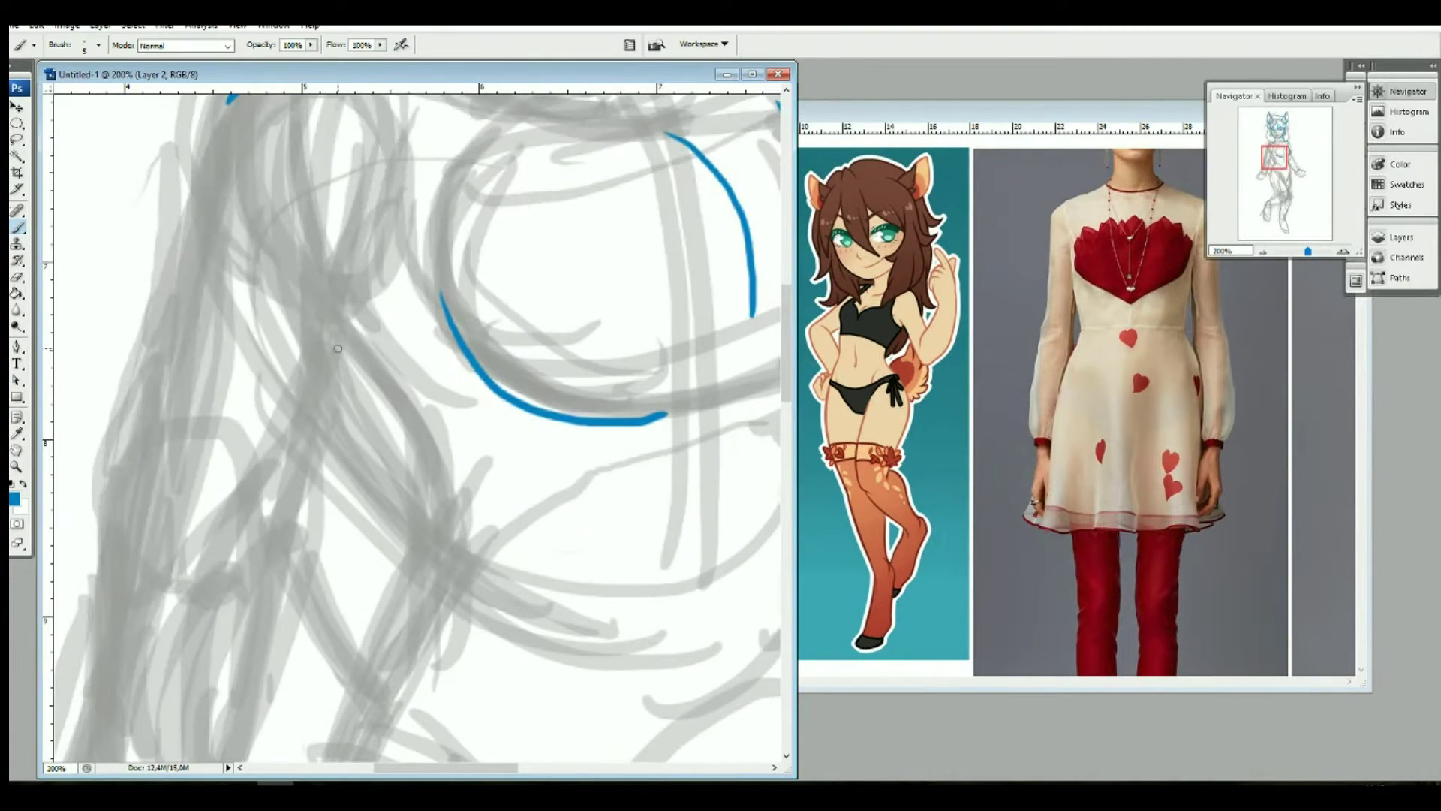
pyautogui.moveTo(325, 322)
pyautogui.mouseDown()
pyautogui.moveTo(436, 562)
pyautogui.moveTo(357, 710)
pyautogui.mouseUp()
pyautogui.moveTo(1274, 157); pyautogui.dragTo(1283, 171)
pyautogui.moveTo(578, 131)
pyautogui.mouseDown()
pyautogui.moveTo(622, 421)
pyautogui.moveTo(575, 322)
pyautogui.mouseUp()
# Step: Erase a stray stroke, then draw a V-shaped stroke and body lines extending downward
pyautogui.click(28, 279)
pyautogui.press('b')
pyautogui.moveTo(1283, 171); pyautogui.dragTo(1280, 179)
pyautogui.moveTo(368, 319)
pyautogui.mouseDown()
pyautogui.moveTo(541, 526)
pyautogui.moveTo(662, 264)
pyautogui.mouseUp()
pyautogui.moveTo(1277, 180); pyautogui.dragTo(1278, 172)
pyautogui.moveTo(432, 144)
pyautogui.mouseDown()
pyautogui.moveTo(354, 330)
pyautogui.moveTo(340, 563)
pyautogui.mouseUp()
pyautogui.moveTo(1278, 172); pyautogui.dragTo(1281, 195)
pyautogui.moveTo(555, 255); pyautogui.dragTo(653, 675)
# Step: Draw the long curved waist-to-hip line, undoing misplaced strokes
pyautogui.moveTo(111, 221); pyautogui.dragTo(306, 466)
pyautogui.hotkey('ctrl', 'z')
pyautogui.moveTo(1283, 196); pyautogui.dragTo(1283, 210)
pyautogui.moveTo(196, 520); pyautogui.dragTo(631, 364)
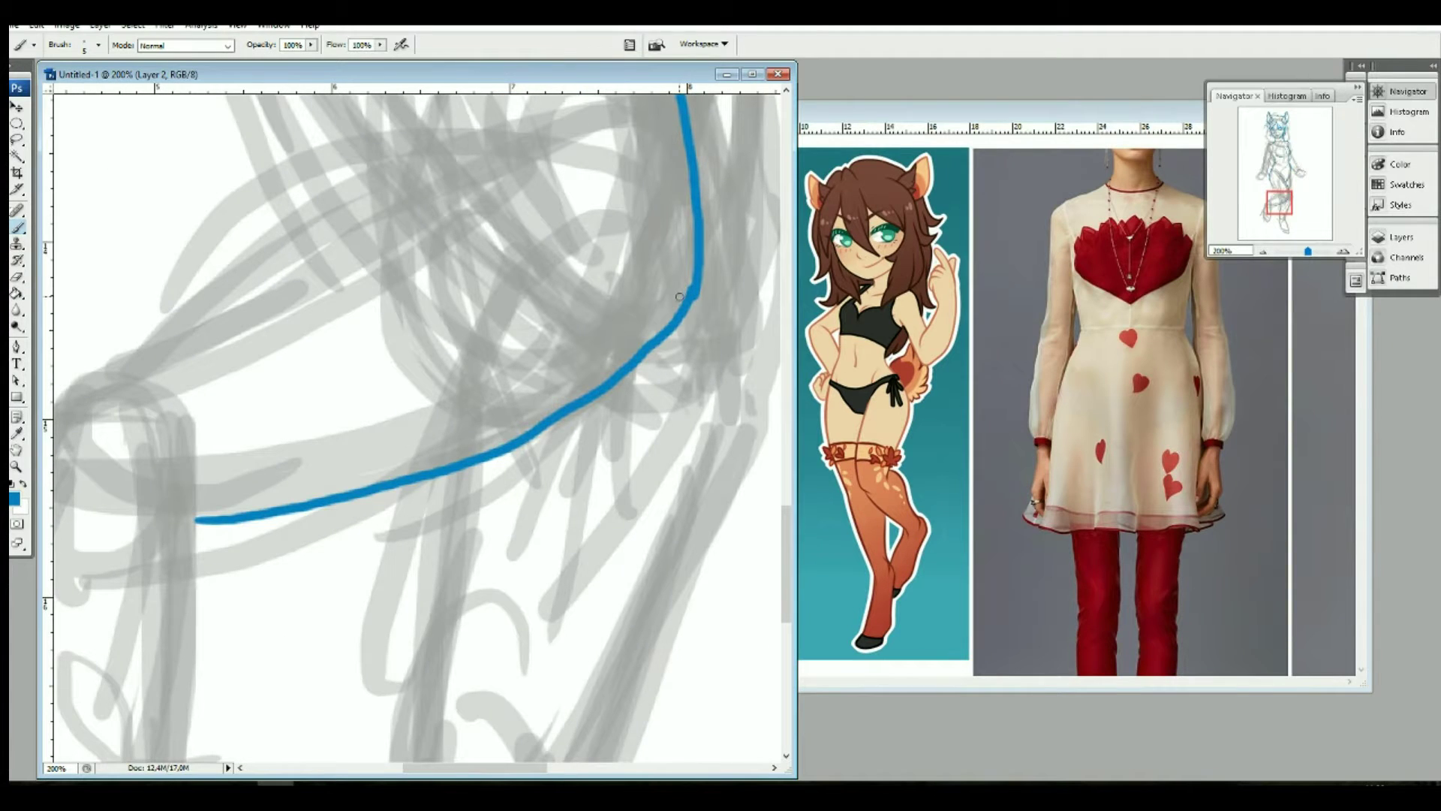
pyautogui.moveTo(1279, 203); pyautogui.dragTo(1272, 211)
pyautogui.moveTo(387, 309)
pyautogui.mouseDown()
pyautogui.moveTo(375, 450)
pyautogui.moveTo(329, 639)
pyautogui.moveTo(177, 474)
pyautogui.mouseUp()
pyautogui.hotkey('ctrl', 'z')
# Step: Redraw the left body outline, lower loop and diagonal hip lines in blue
pyautogui.moveTo(331, 640)
pyautogui.mouseDown()
pyautogui.moveTo(255, 178)
pyautogui.moveTo(300, 758)
pyautogui.mouseUp()
pyautogui.moveTo(180, 473); pyautogui.dragTo(319, 734)
pyautogui.moveTo(1272, 210); pyautogui.dragTo(1279, 197)
pyautogui.moveTo(82, 623)
pyautogui.mouseDown()
pyautogui.moveTo(143, 481)
pyautogui.moveTo(346, 349)
pyautogui.mouseUp()
pyautogui.moveTo(1278, 200); pyautogui.dragTo(1278, 192)
pyautogui.moveTo(189, 135); pyautogui.dragTo(559, 555)
# Step: Trace the long blue leg lines down toward the lower legs
pyautogui.moveTo(1277, 193); pyautogui.dragTo(1291, 187)
pyautogui.moveTo(379, 103); pyautogui.dragTo(454, 651)
pyautogui.moveTo(1290, 187); pyautogui.dragTo(1287, 201)
pyautogui.moveTo(560, 98)
pyautogui.mouseDown()
pyautogui.moveTo(552, 315)
pyautogui.moveTo(525, 450)
pyautogui.mouseUp()
pyautogui.moveTo(1286, 201); pyautogui.dragTo(1284, 209)
pyautogui.moveTo(552, 225); pyautogui.dragTo(394, 754)
pyautogui.moveTo(1285, 208); pyautogui.dragTo(1284, 223)
# Step: Touch up with the Eraser and extend the left leg line partway down the shin
pyautogui.press('e')
pyautogui.press('b')
pyautogui.moveTo(284, 139); pyautogui.dragTo(291, 240)
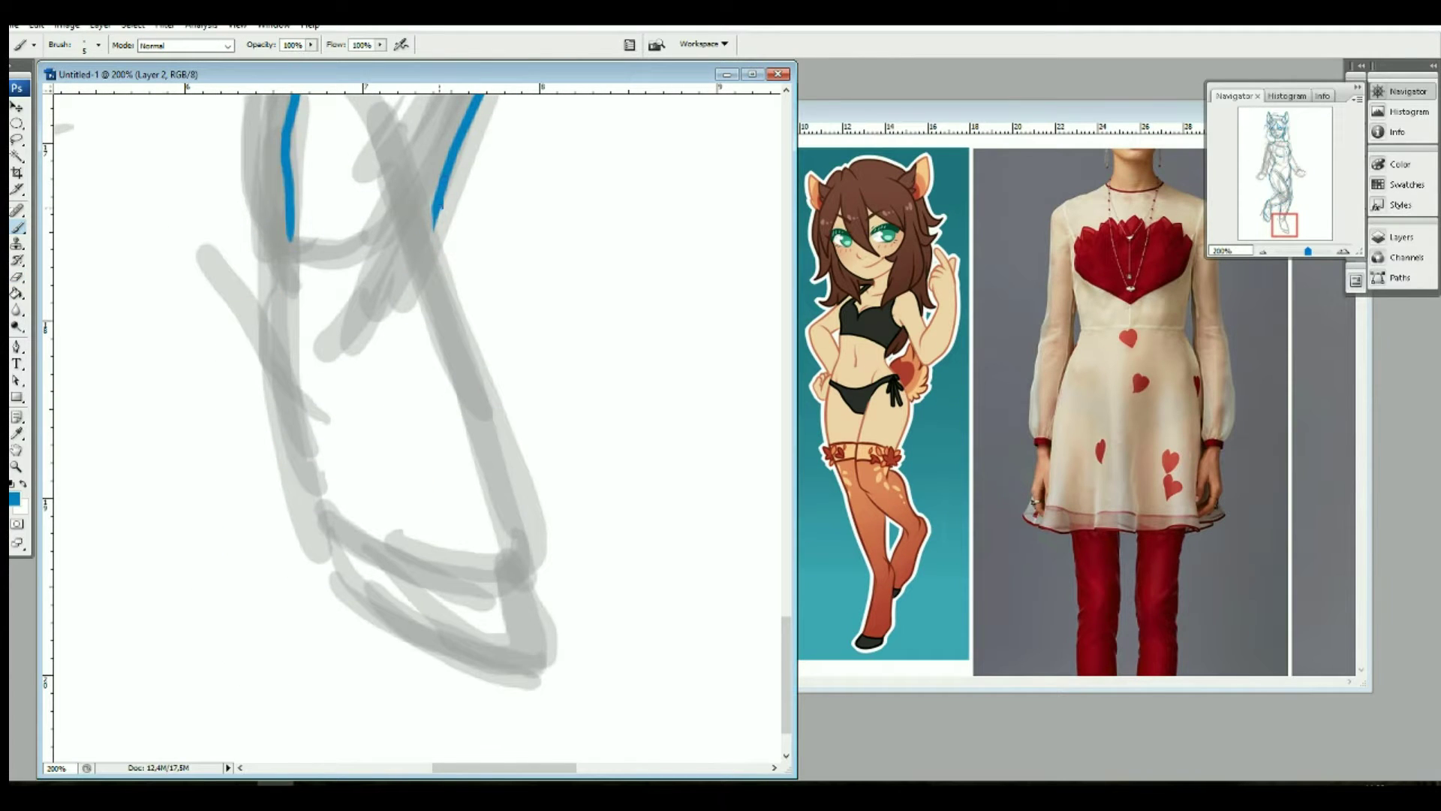
pyautogui.moveTo(1284, 223); pyautogui.dragTo(1283, 214)
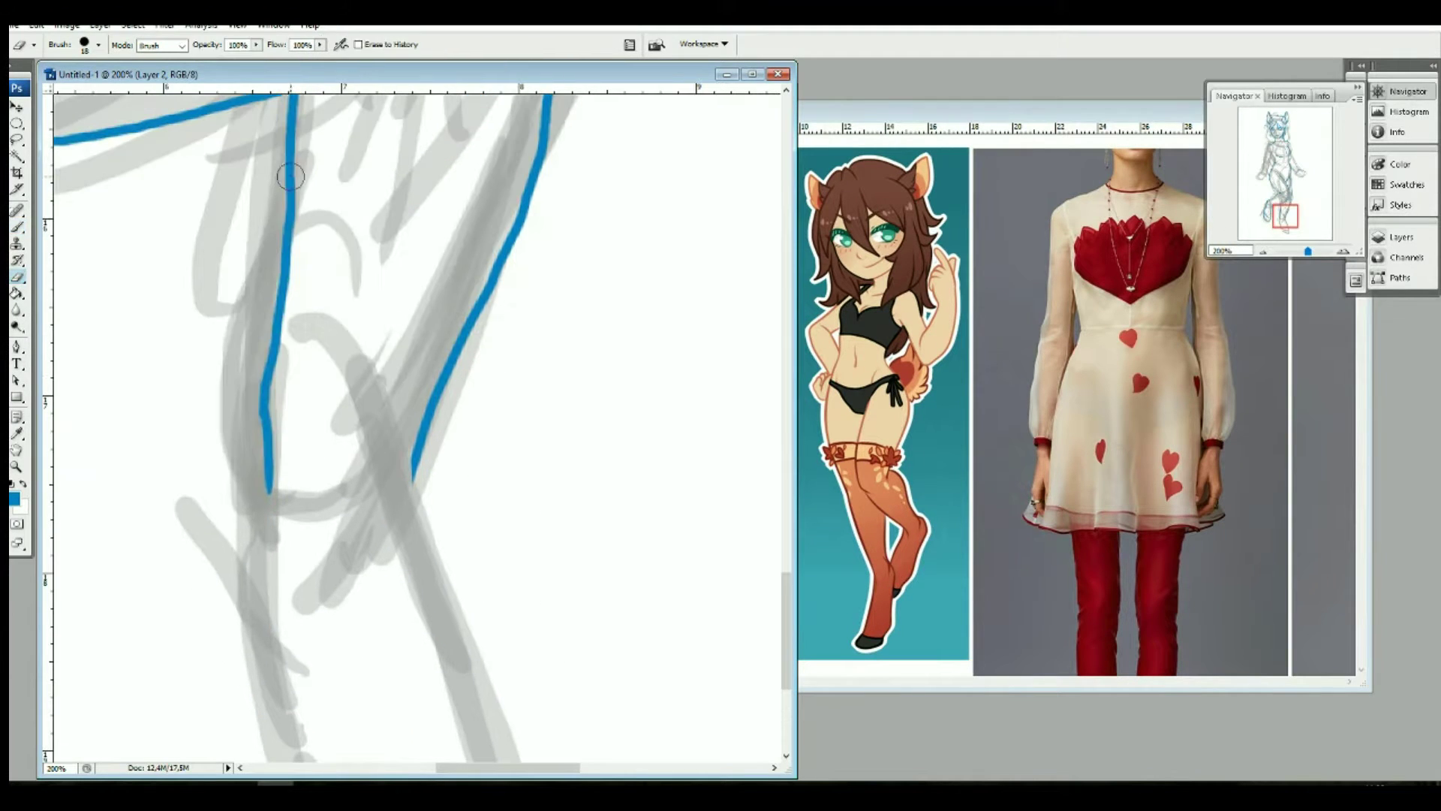
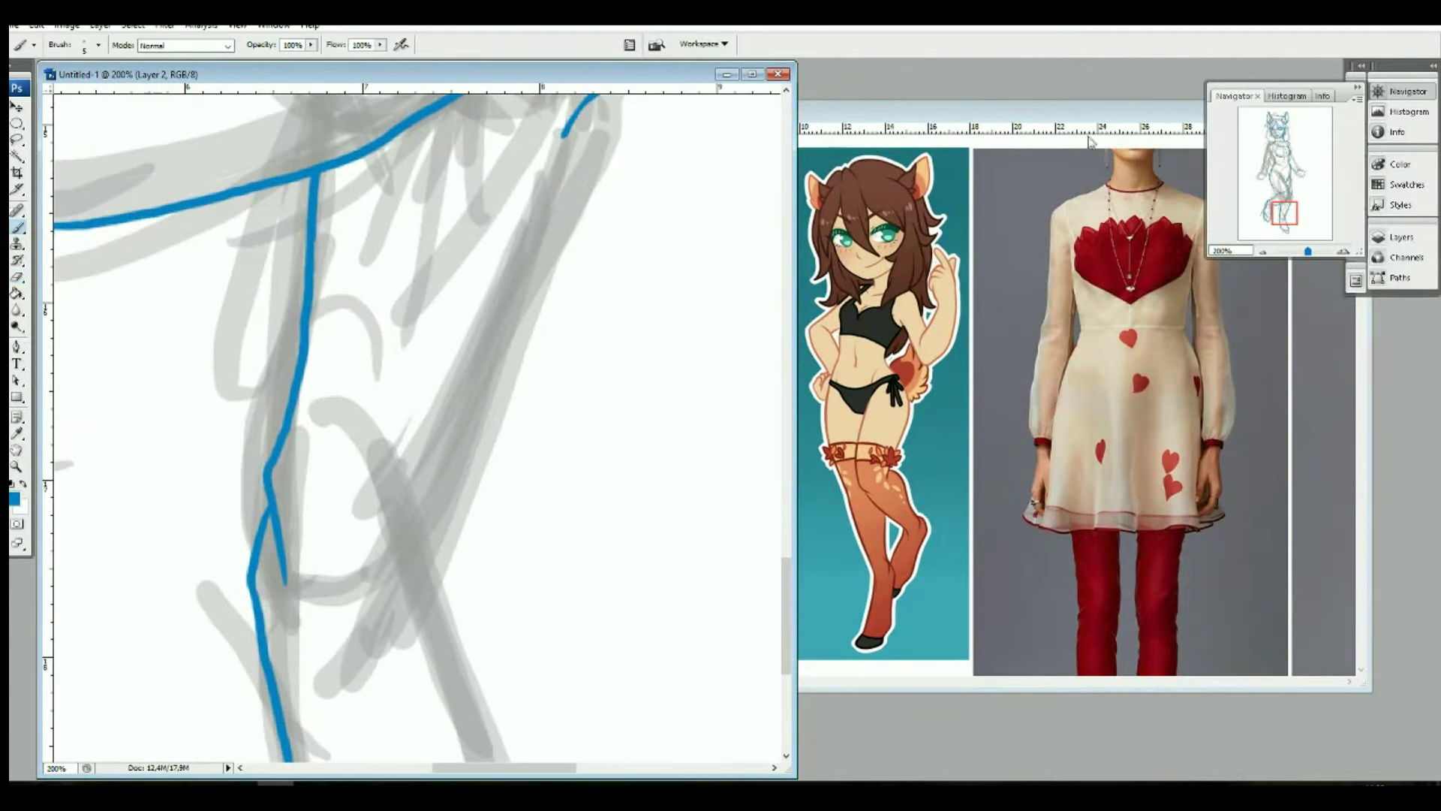
# Step: Ink the right leg outline in blue on Layer 2, redrawing strokes until clean
pyautogui.moveTo(1285, 215); pyautogui.dragTo(1284, 210)
pyautogui.moveTo(601, 216)
pyautogui.mouseDown()
pyautogui.moveTo(396, 615)
pyautogui.moveTo(433, 538)
pyautogui.mouseUp()
pyautogui.hotkey('ctrl', 'alt', 'z')
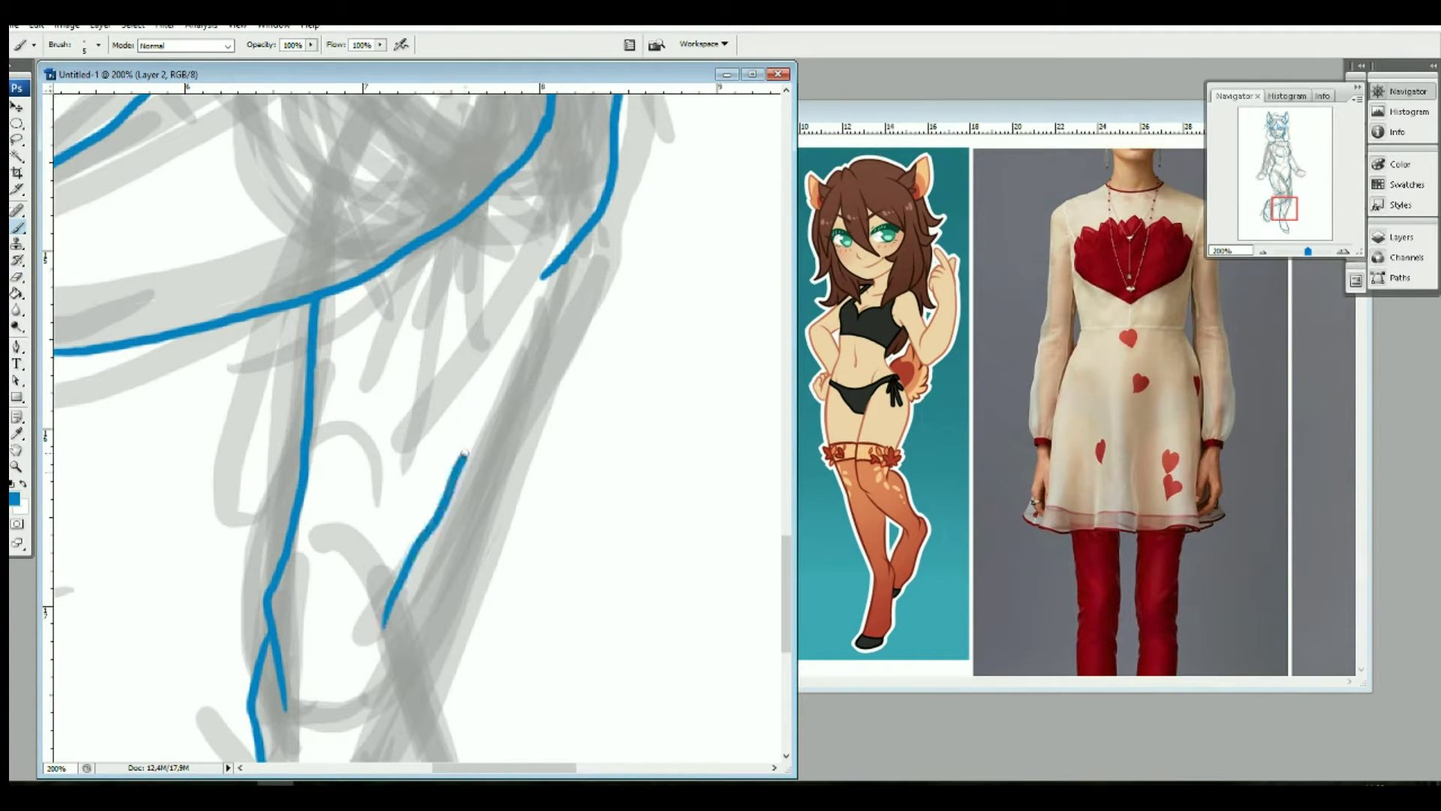
pyautogui.moveTo(554, 265); pyautogui.dragTo(391, 657)
pyautogui.moveTo(1284, 209); pyautogui.dragTo(1282, 219)
pyautogui.hotkey('ctrl', 'alt', 'z')
pyautogui.moveTo(433, 359); pyautogui.dragTo(515, 582)
# Step: Finish the lower right-leg lines and ink the thigh outline in blue
pyautogui.hotkey('ctrl', 'alt', 'z')
pyautogui.moveTo(559, 721); pyautogui.dragTo(436, 344)
pyautogui.press('e')
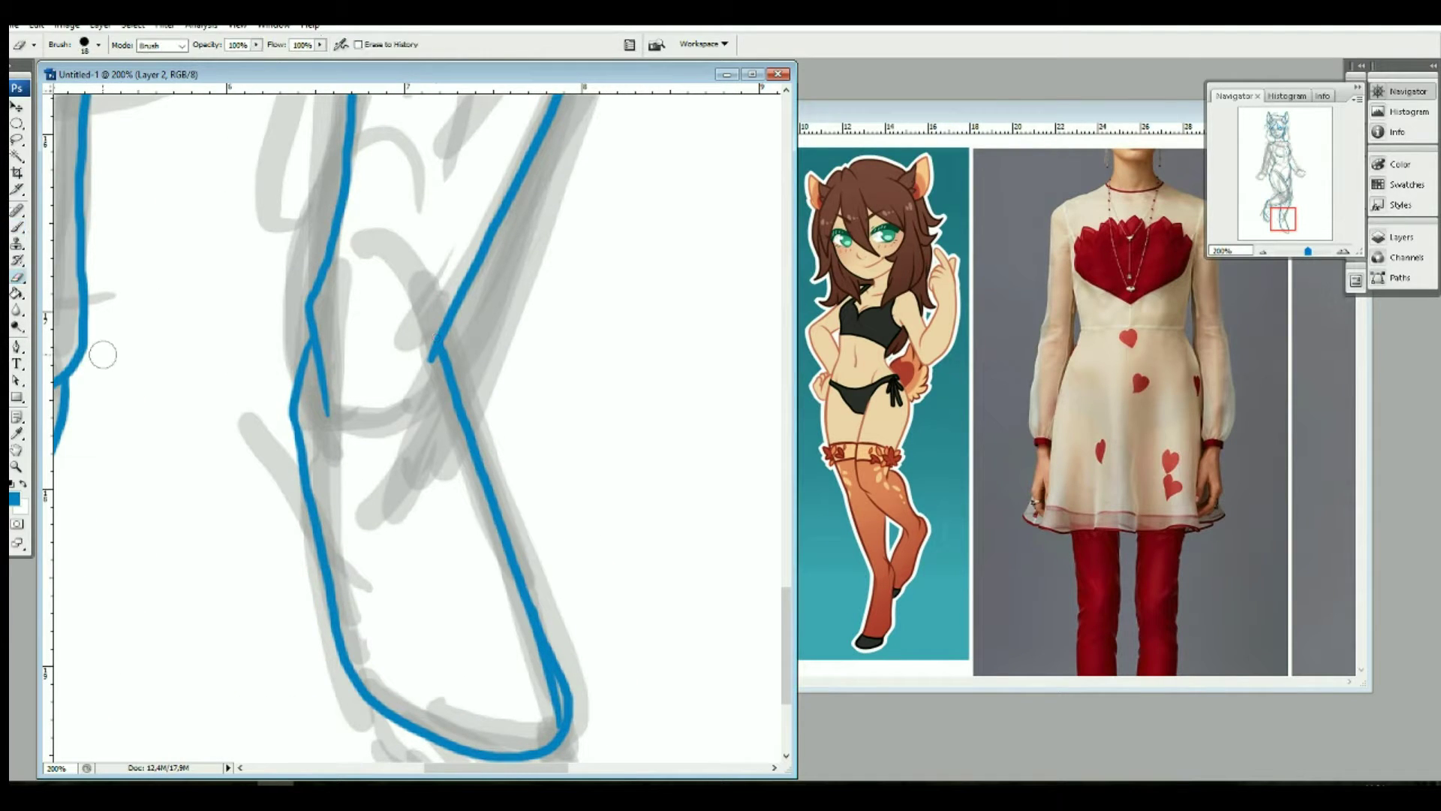
pyautogui.press('b')
pyautogui.scroll(-5, 572, 695)
pyautogui.moveTo(559, 556)
pyautogui.mouseDown()
pyautogui.moveTo(571, 627)
pyautogui.moveTo(390, 546)
pyautogui.mouseUp()
pyautogui.hotkey('ctrl', 'alt', 'z')
pyautogui.moveTo(571, 627); pyautogui.dragTo(390, 546)
pyautogui.moveTo(1282, 225); pyautogui.dragTo(1269, 168)
pyautogui.moveTo(495, 346); pyautogui.dragTo(398, 210)
pyautogui.moveTo(405, 631)
pyautogui.mouseDown()
pyautogui.moveTo(308, 529)
pyautogui.moveTo(268, 410)
pyautogui.moveTo(362, 249)
pyautogui.mouseUp()
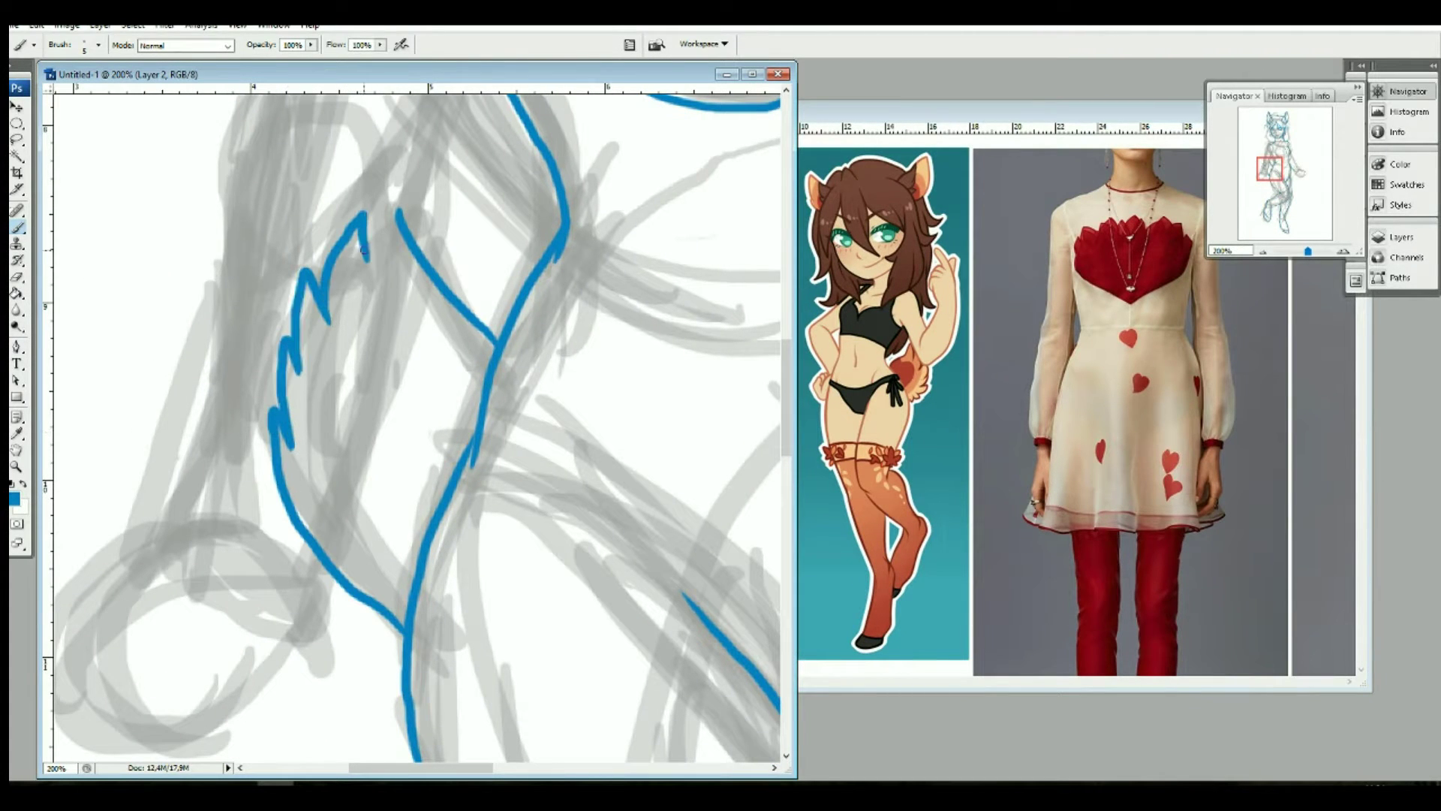
# Step: Trace the hip's left outline and the fluffy tail's zigzag edge, erasing stray tail strokes
pyautogui.moveTo(1270, 168); pyautogui.dragTo(1269, 154)
pyautogui.moveTo(300, 243); pyautogui.dragTo(273, 450)
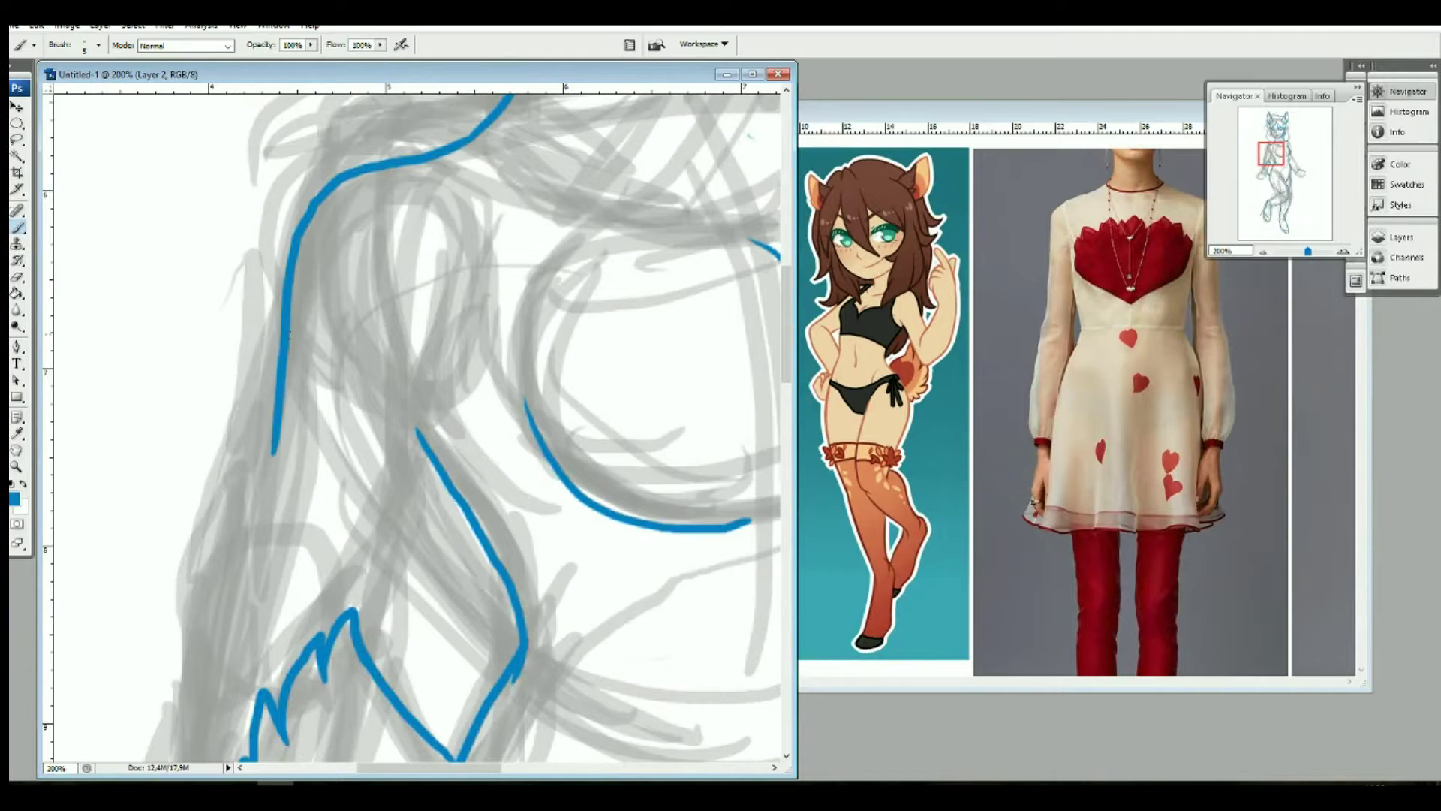
pyautogui.moveTo(1270, 154); pyautogui.dragTo(1268, 158)
pyautogui.moveTo(385, 199); pyautogui.dragTo(304, 510)
pyautogui.moveTo(589, 175); pyautogui.dragTo(520, 310)
pyautogui.moveTo(451, 480); pyautogui.dragTo(525, 311)
pyautogui.hotkey('ctrl', 'z')
pyautogui.moveTo(405, 574); pyautogui.dragTo(551, 225)
pyautogui.press('e')
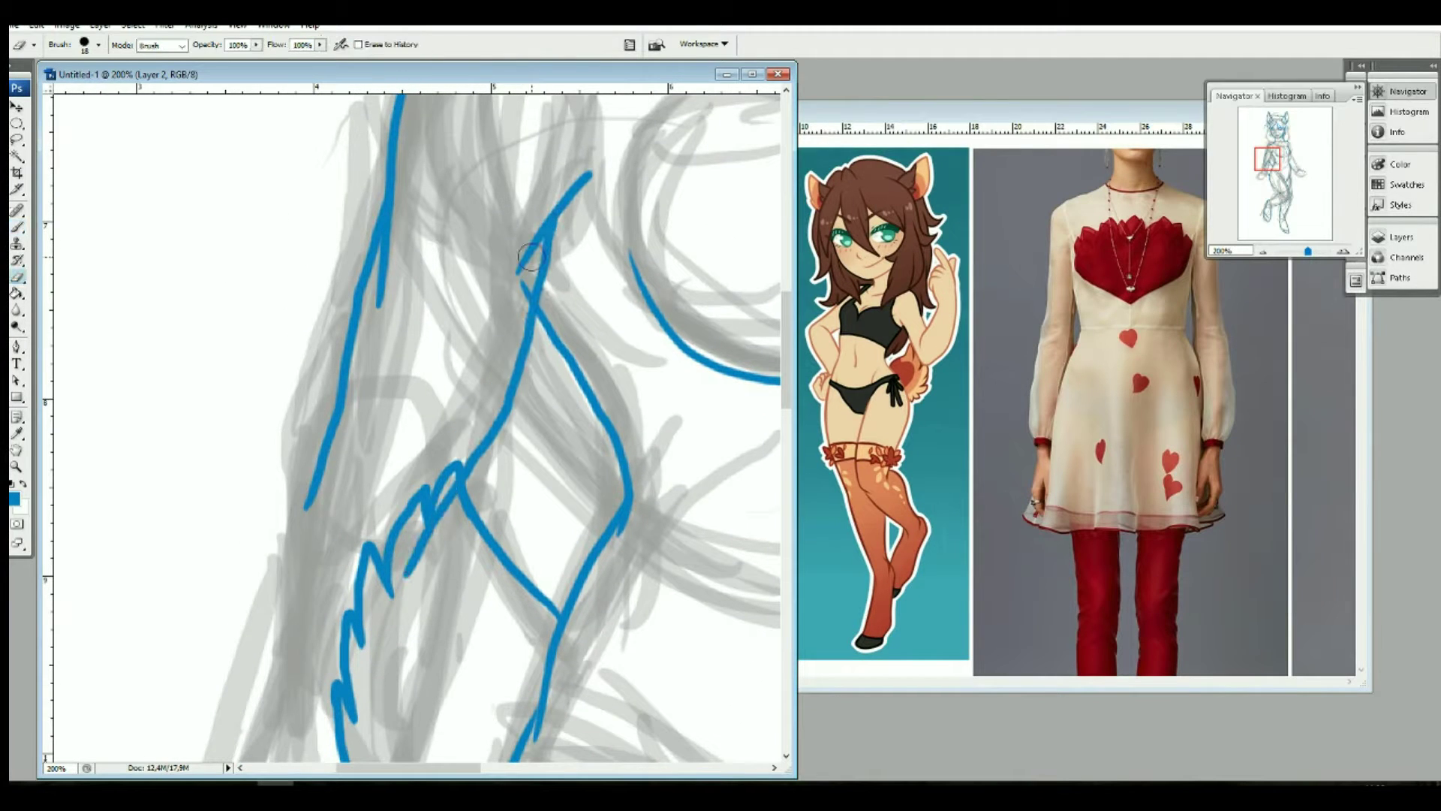
pyautogui.moveTo(450, 484); pyautogui.dragTo(342, 750)
pyautogui.press('b')
pyautogui.moveTo(502, 491)
pyautogui.mouseDown()
pyautogui.moveTo(586, 219)
pyautogui.moveTo(396, 612)
pyautogui.mouseUp()
# Step: Redraw the long tail outline, erase leftover zigzag marks, and fill the lower-left gap
pyautogui.moveTo(390, 228); pyautogui.dragTo(395, 293)
pyautogui.moveTo(417, 196); pyautogui.dragTo(322, 529)
pyautogui.hotkey('ctrl', 'z')
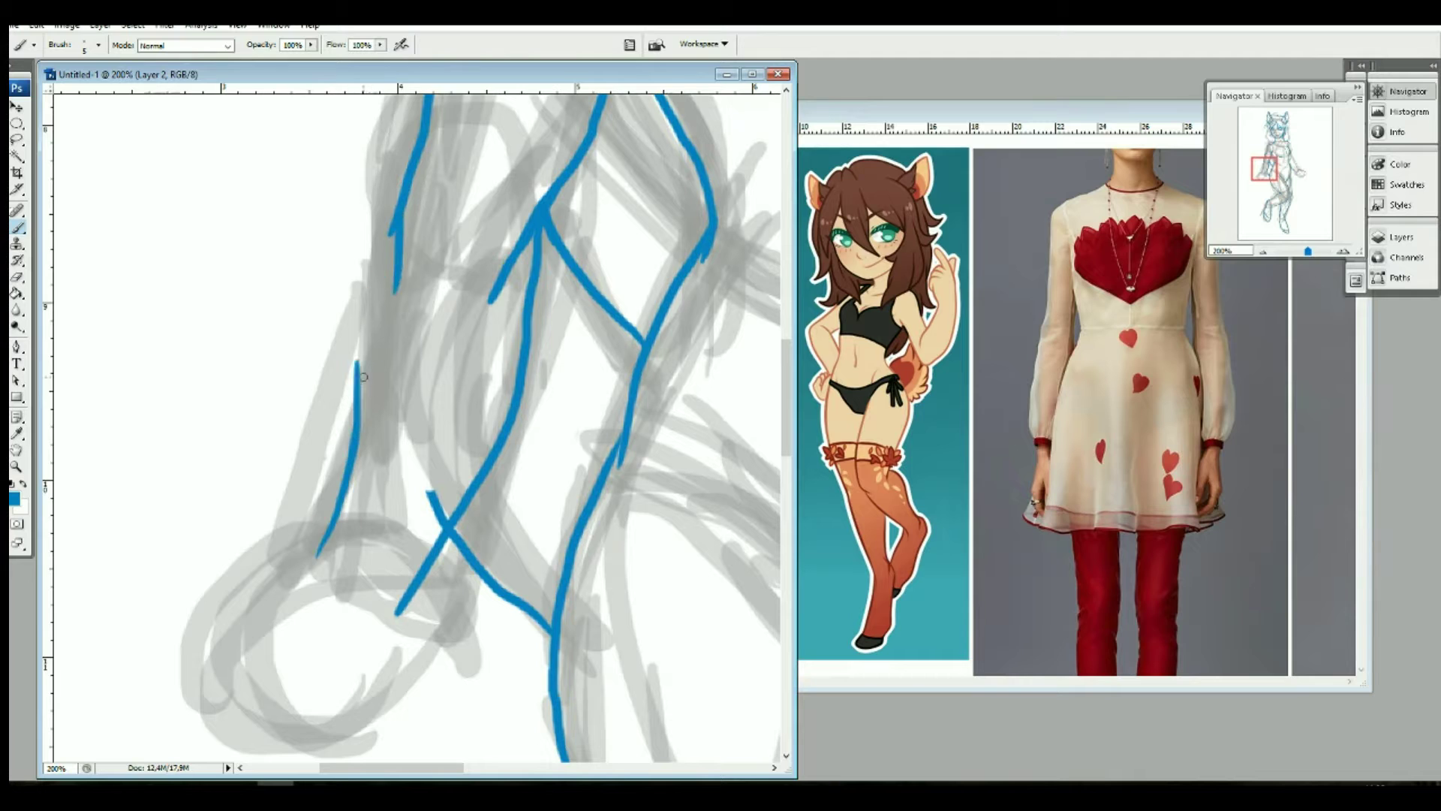
pyautogui.press('e')
pyautogui.moveTo(428, 494); pyautogui.dragTo(448, 529)
pyautogui.moveTo(551, 222); pyautogui.dragTo(641, 342)
pyautogui.moveTo(451, 533); pyautogui.dragTo(551, 626)
pyautogui.press('b')
pyautogui.moveTo(343, 549); pyautogui.dragTo(378, 290)
pyautogui.moveTo(347, 552); pyautogui.dragTo(203, 604)
# Step: Ink the reaching arm, hand edge and wrist outlines in blue
pyautogui.moveTo(1264, 169)
pyautogui.mouseDown()
pyautogui.moveTo(1282, 146)
pyautogui.moveTo(1287, 162)
pyautogui.mouseUp()
pyautogui.moveTo(345, 187); pyautogui.dragTo(476, 537)
pyautogui.moveTo(284, 447); pyautogui.dragTo(398, 593)
pyautogui.moveTo(474, 535); pyautogui.dragTo(620, 539)
pyautogui.moveTo(397, 593); pyautogui.dragTo(516, 715)
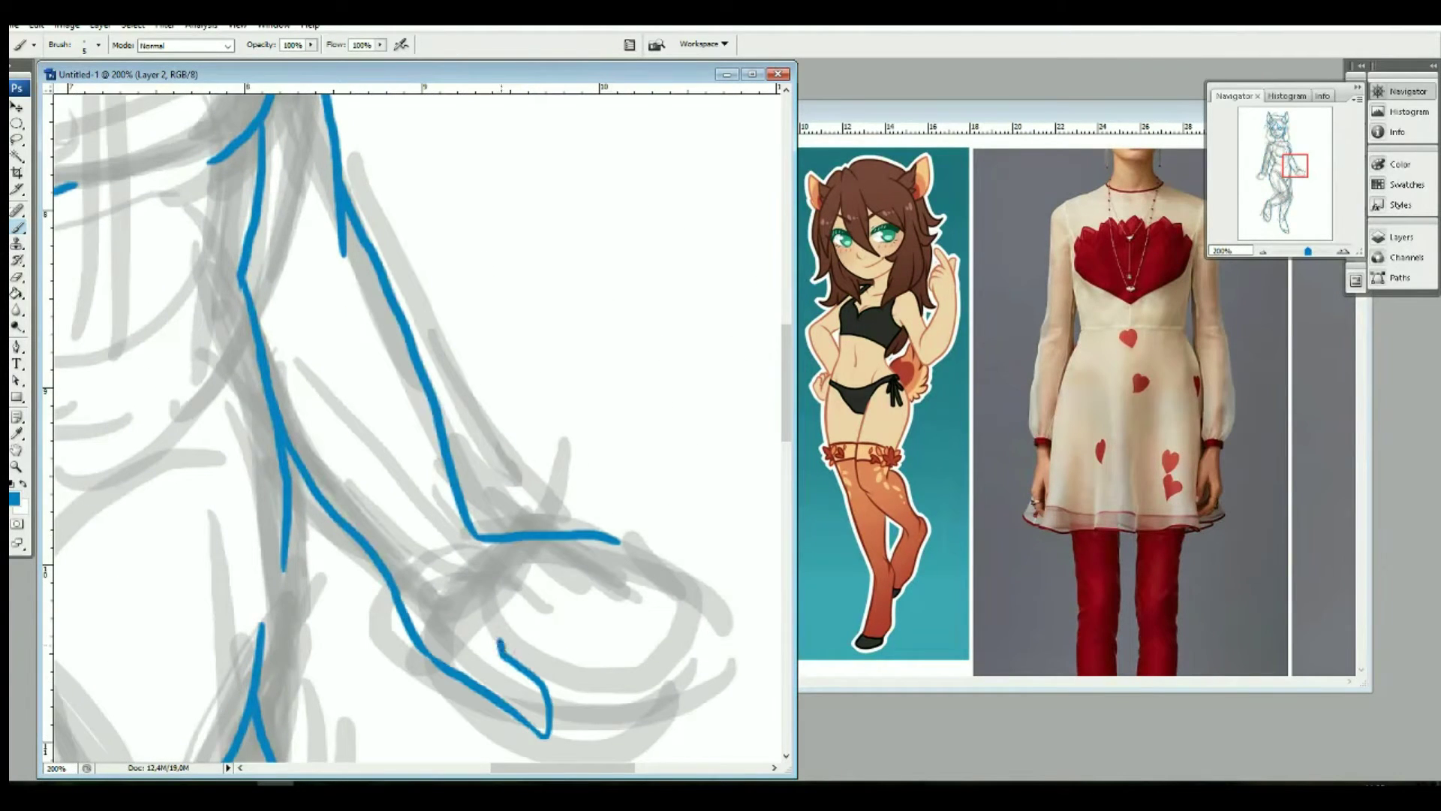
pyautogui.moveTo(1294, 168); pyautogui.dragTo(1263, 177)
pyautogui.moveTo(397, 443); pyautogui.dragTo(303, 597)
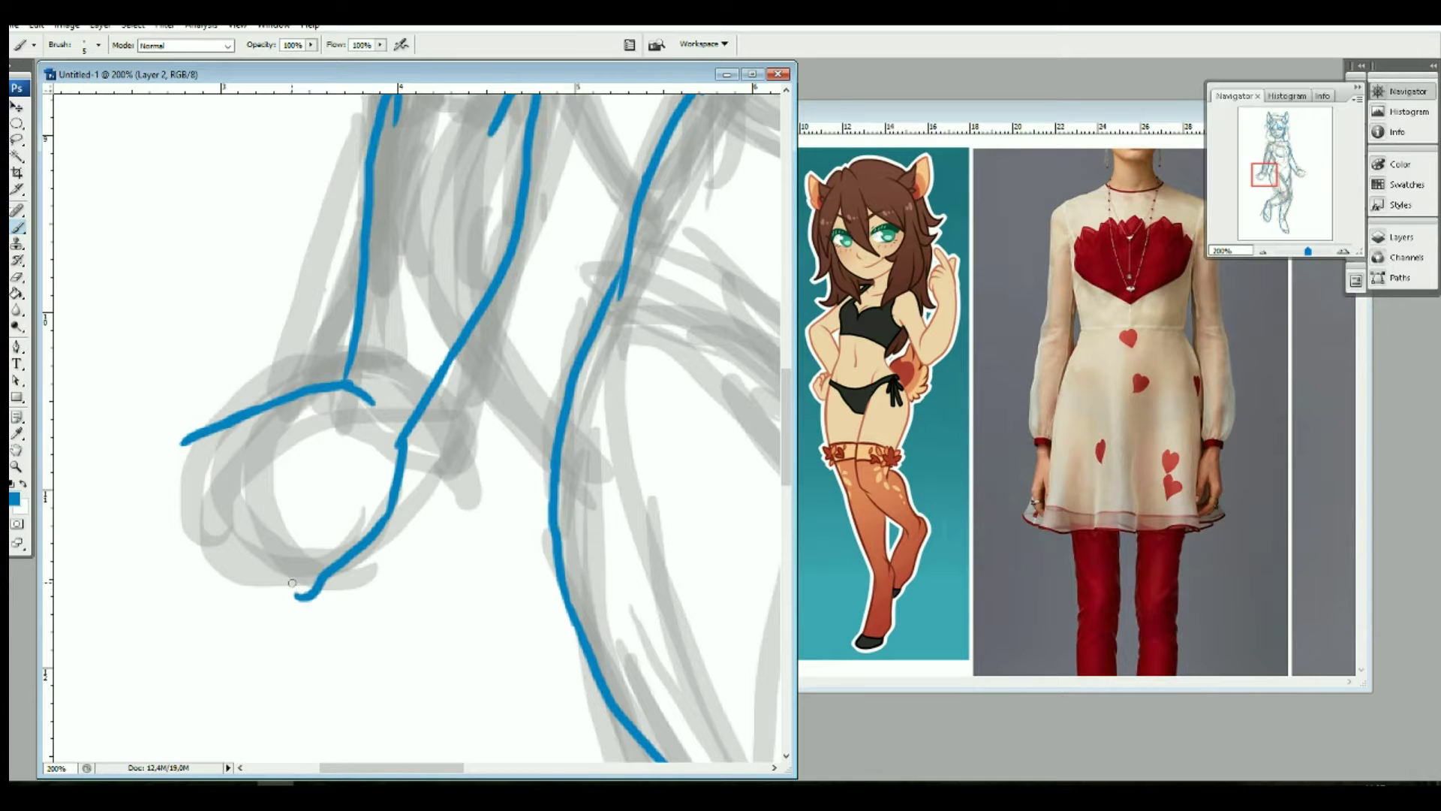
pyautogui.press('e')
pyautogui.press('b')
pyautogui.moveTo(390, 481)
pyautogui.mouseDown()
pyautogui.moveTo(300, 601)
pyautogui.moveTo(342, 526)
pyautogui.mouseUp()
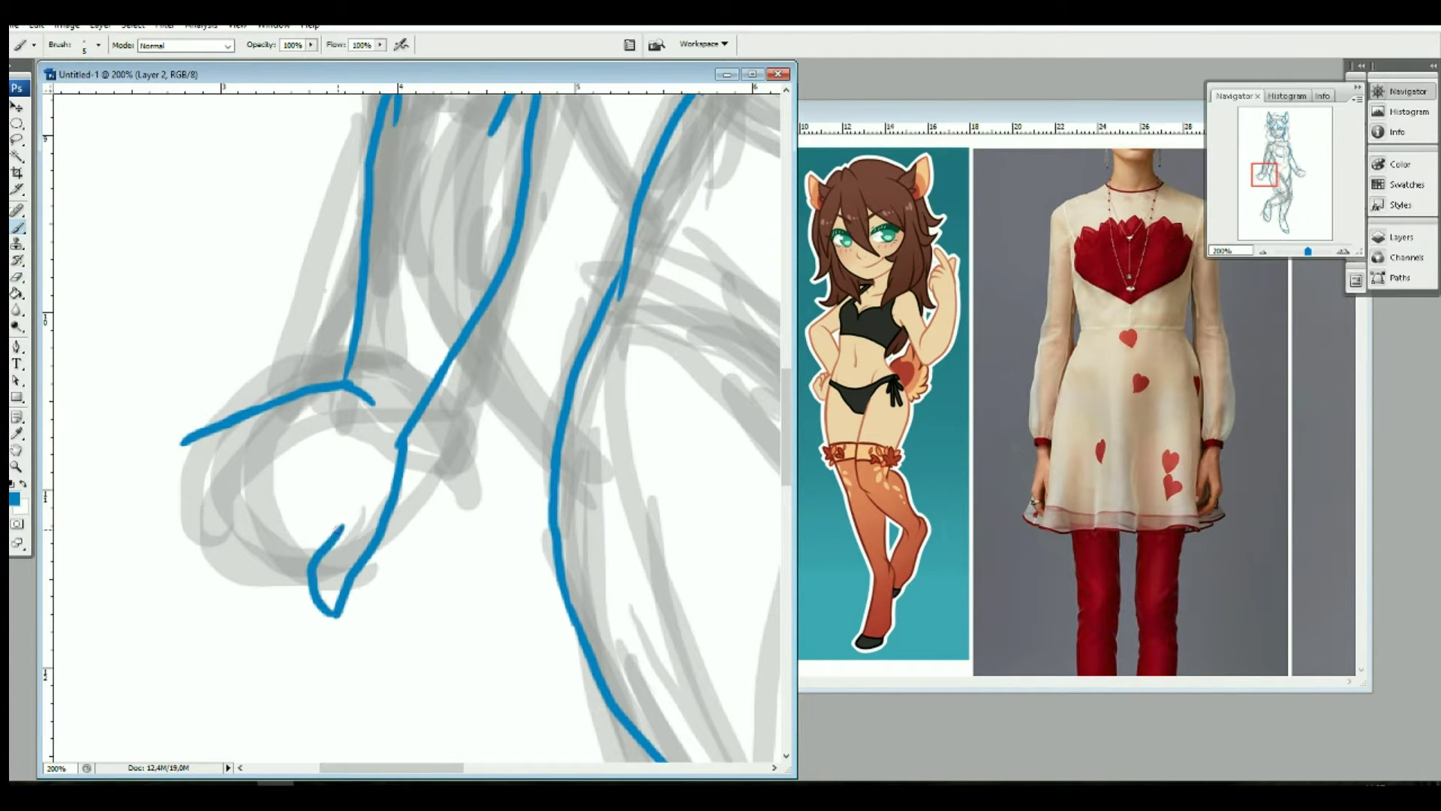
# Step: Smooth the arm and finger outlines, erase stray lower finger strokes, and select Layer 1
pyautogui.press('e')
pyautogui.moveTo(200, 423); pyautogui.dragTo(160, 441)
pyautogui.press('b')
pyautogui.moveTo(345, 375)
pyautogui.mouseDown()
pyautogui.moveTo(181, 452)
pyautogui.moveTo(143, 518)
pyautogui.mouseUp()
pyautogui.hotkey('ctrl', 'z')
pyautogui.press('e')
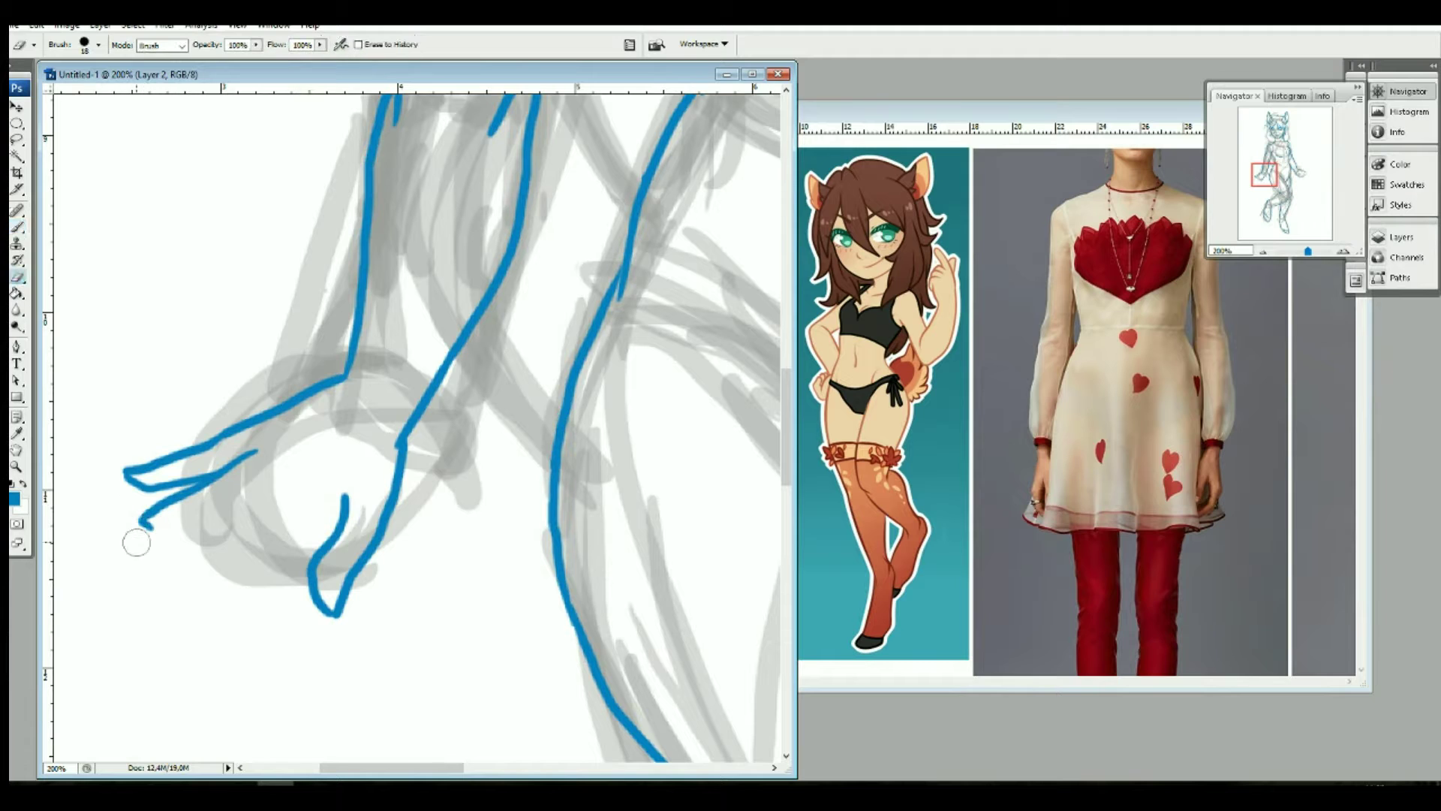
pyautogui.moveTo(142, 518); pyautogui.dragTo(257, 418)
pyautogui.press('b')
pyautogui.click(1401, 237)
pyautogui.click(1221, 367)
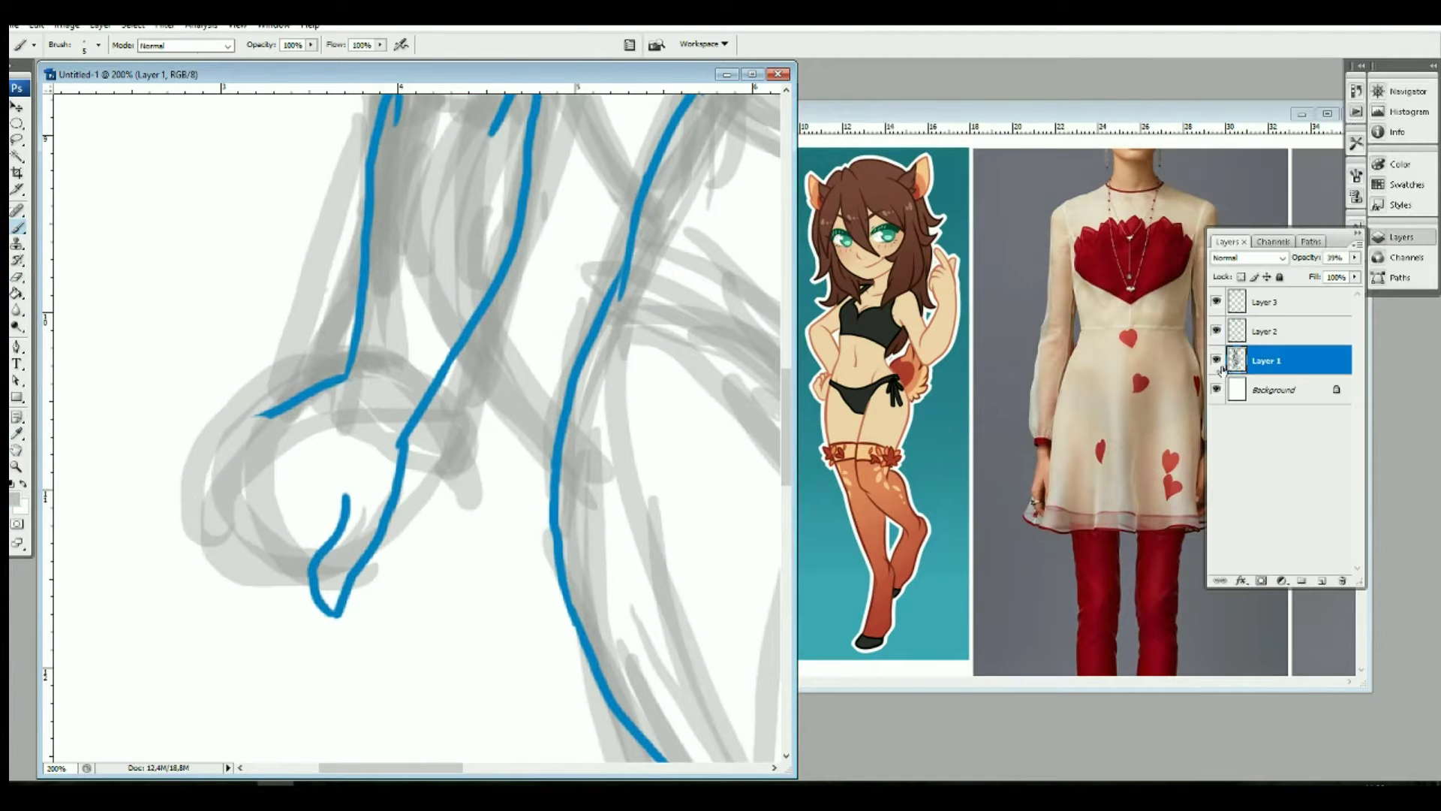
# Step: On Layer 1, cover part of the hand sketch and re-sketch it in grey
pyautogui.moveTo(210, 469); pyautogui.dragTo(323, 522)
pyautogui.moveTo(202, 477); pyautogui.dragTo(322, 525)
pyautogui.click(13, 497)
pyautogui.click(482, 241)
pyautogui.moveTo(132, 533)
pyautogui.mouseDown()
pyautogui.moveTo(262, 420)
pyautogui.moveTo(249, 506)
pyautogui.moveTo(173, 526)
pyautogui.moveTo(300, 518)
pyautogui.moveTo(352, 608)
pyautogui.mouseUp()
pyautogui.moveTo(345, 556); pyautogui.dragTo(375, 616)
pyautogui.moveTo(335, 388); pyautogui.dragTo(286, 436)
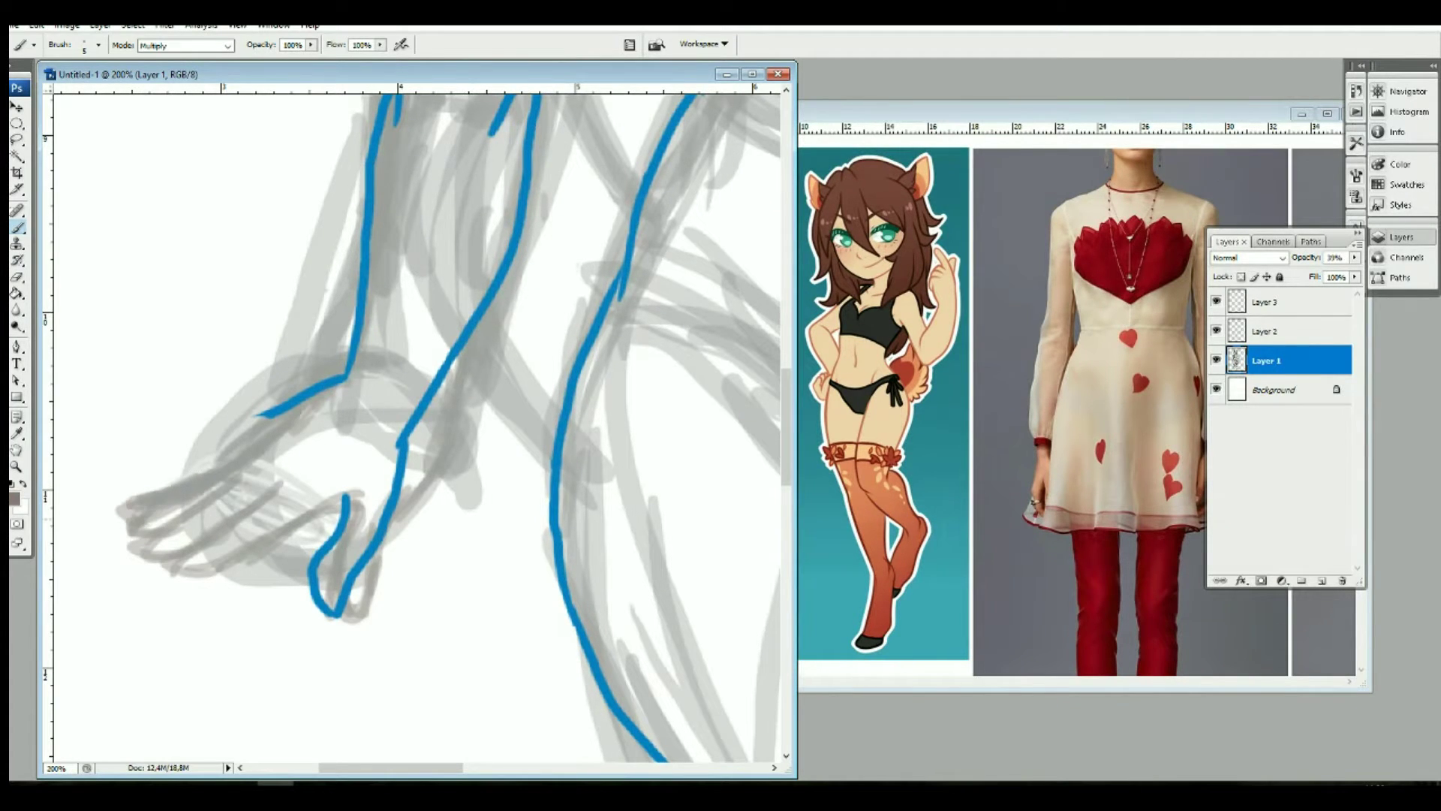
# Step: Back on Layer 2 in Normal mode, ink the blue hand bottom and foot outlines
pyautogui.hotkey('alt', ']')
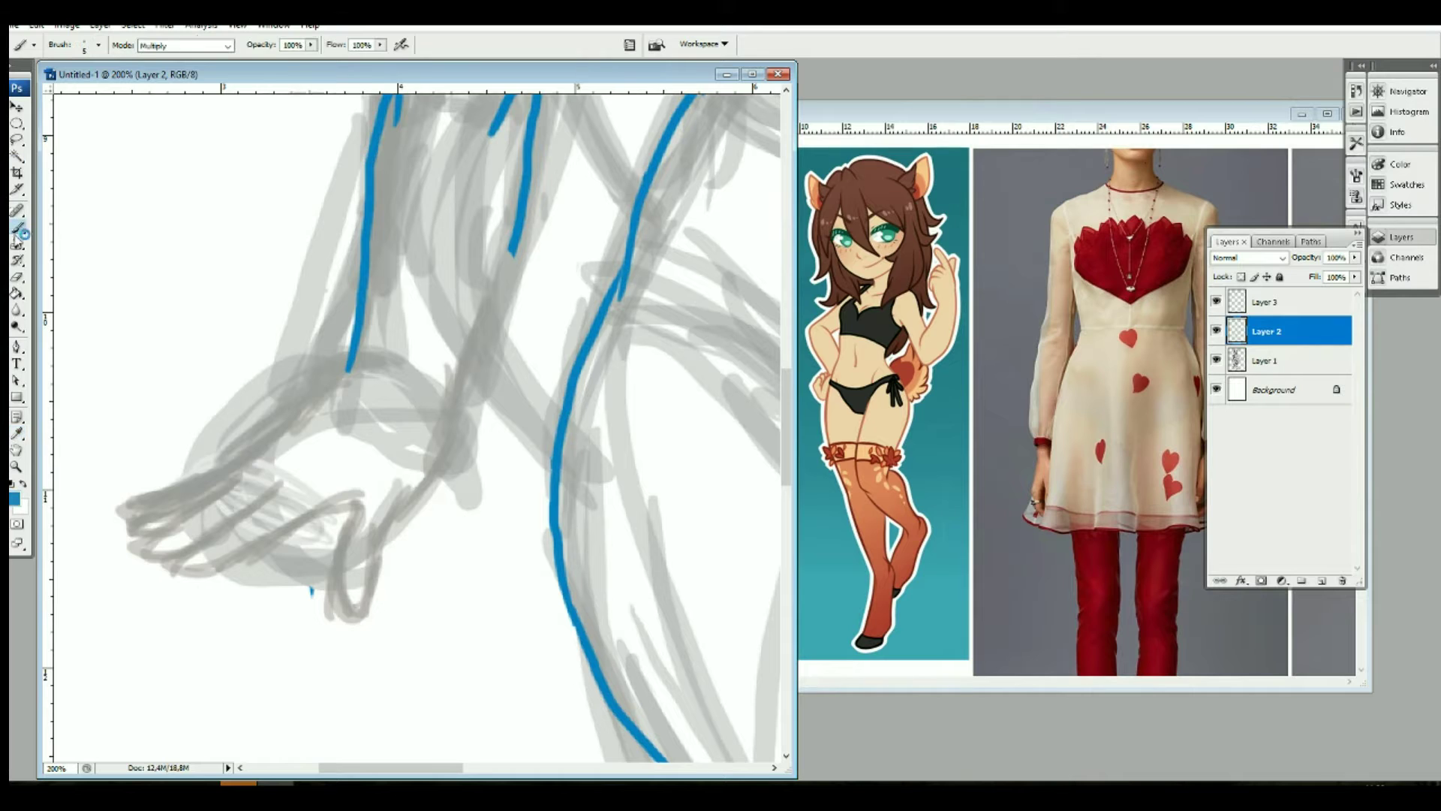
pyautogui.moveTo(523, 207)
pyautogui.mouseDown()
pyautogui.moveTo(448, 401)
pyautogui.moveTo(529, 118)
pyautogui.mouseUp()
pyautogui.click(184, 45)
pyautogui.hotkey('ctrl', 'alt', 'z')
pyautogui.hotkey('ctrl', 'alt', 'z')
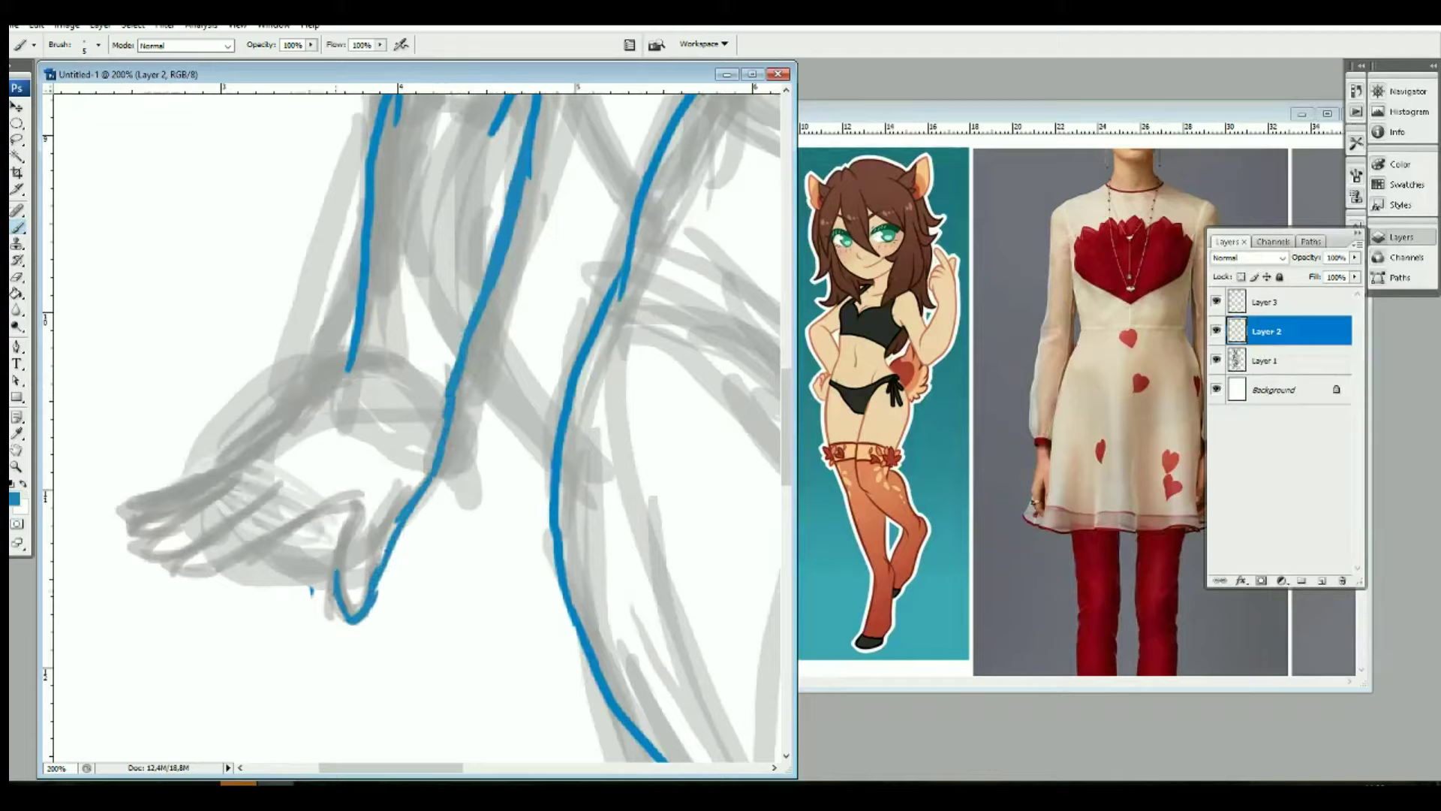
pyautogui.moveTo(337, 572)
pyautogui.mouseDown()
pyautogui.moveTo(173, 564)
pyautogui.moveTo(286, 474)
pyautogui.mouseUp()
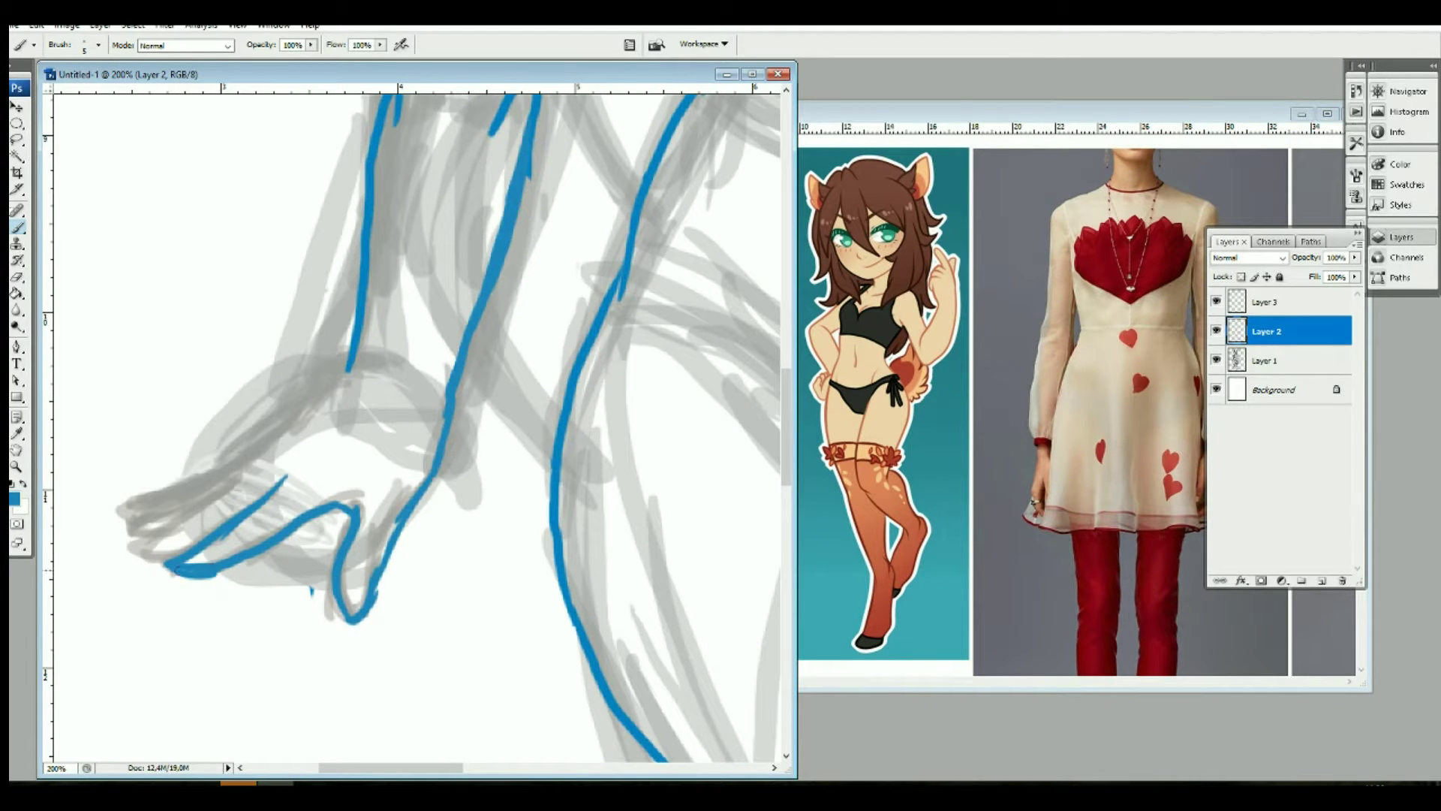
pyautogui.moveTo(157, 497); pyautogui.dragTo(351, 335)
pyautogui.scroll(10, 448, 356)
# Step: On Layer 3, draw blue hair strands by the face, chest and shoulder folds, and the neck line
pyautogui.click(1266, 302)
pyautogui.moveTo(435, 246); pyautogui.dragTo(450, 471)
pyautogui.moveTo(471, 506)
pyautogui.mouseDown()
pyautogui.moveTo(448, 357)
pyautogui.moveTo(450, 653)
pyautogui.mouseUp()
pyautogui.click(1407, 91)
pyautogui.moveTo(1269, 135); pyautogui.dragTo(1274, 141)
pyautogui.moveTo(299, 531)
pyautogui.mouseDown()
pyautogui.moveTo(307, 416)
pyautogui.moveTo(425, 593)
pyautogui.mouseUp()
pyautogui.moveTo(402, 436); pyautogui.dragTo(476, 569)
pyautogui.moveTo(483, 324); pyautogui.dragTo(490, 405)
# Step: Erase stray blue marks near the shoulder and draw hair strands below the jaw
pyautogui.press('e')
pyautogui.moveTo(454, 481)
pyautogui.mouseDown()
pyautogui.moveTo(448, 411)
pyautogui.moveTo(455, 467)
pyautogui.mouseUp()
pyautogui.press('b')
pyautogui.moveTo(787, 293); pyautogui.dragTo(788, 255)
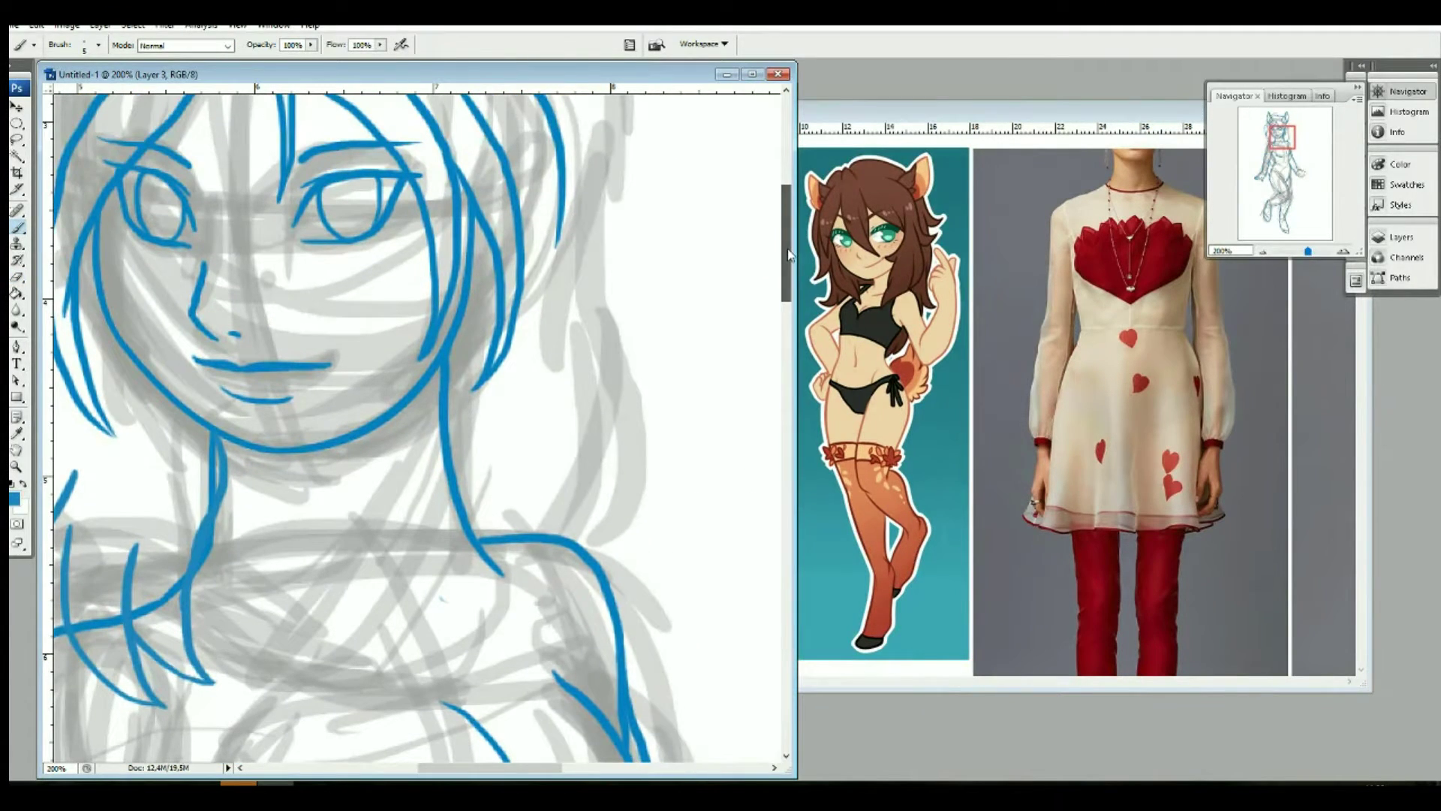
pyautogui.moveTo(450, 382); pyautogui.dragTo(434, 529)
pyautogui.moveTo(463, 416); pyautogui.dragTo(443, 596)
pyautogui.moveTo(501, 409)
pyautogui.mouseDown()
pyautogui.moveTo(492, 544)
pyautogui.moveTo(537, 686)
pyautogui.mouseUp()
pyautogui.hotkey('ctrl', 'z')
pyautogui.moveTo(524, 473); pyautogui.dragTo(535, 630)
# Step: Draw two blue hair strands to the right of the neck
pyautogui.moveTo(525, 308); pyautogui.dragTo(574, 529)
pyautogui.hotkey('ctrl', 'z')
pyautogui.moveTo(510, 409); pyautogui.dragTo(574, 536)
pyautogui.hotkey('ctrl', 'z')
pyautogui.moveTo(530, 283); pyautogui.dragTo(572, 534)
pyautogui.moveTo(542, 214); pyautogui.dragTo(590, 429)
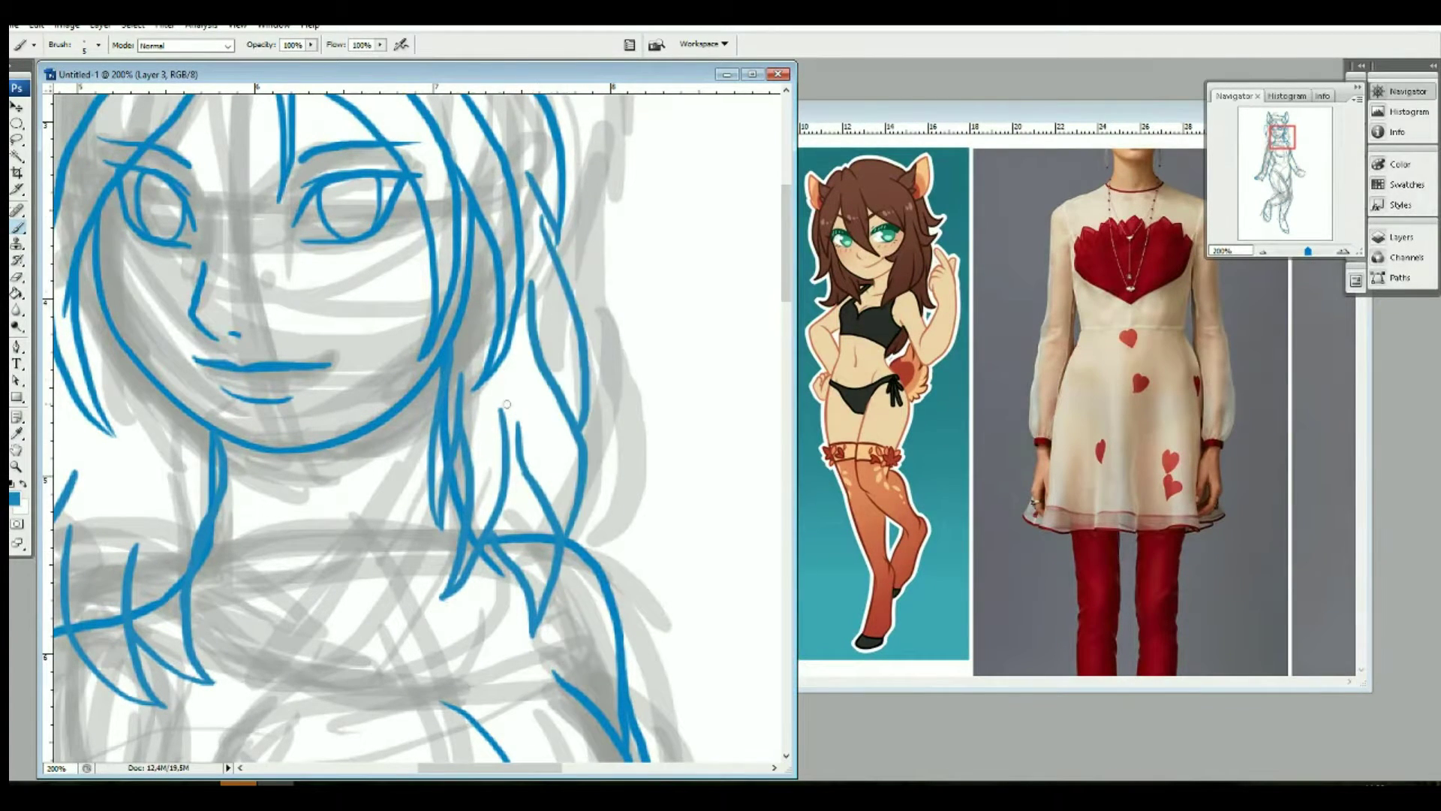
pyautogui.moveTo(1282, 138); pyautogui.dragTo(1295, 171)
# Step: On Layer 1, sketch grey guide strokes and fingers over the hand in Multiply mode
pyautogui.click(1400, 236)
pyautogui.click(1276, 360)
pyautogui.click(14, 496)
pyautogui.click(482, 241)
pyautogui.moveTo(450, 338); pyautogui.dragTo(623, 420)
pyautogui.moveTo(541, 375); pyautogui.dragTo(720, 447)
pyautogui.moveTo(525, 345)
pyautogui.mouseDown()
pyautogui.moveTo(661, 435)
pyautogui.moveTo(407, 406)
pyautogui.moveTo(472, 421)
pyautogui.mouseUp()
pyautogui.click(227, 46)
pyautogui.click(180, 132)
pyautogui.moveTo(383, 375)
pyautogui.mouseDown()
pyautogui.moveTo(540, 458)
pyautogui.moveTo(552, 443)
pyautogui.mouseUp()
pyautogui.moveTo(394, 334); pyautogui.dragTo(555, 421)
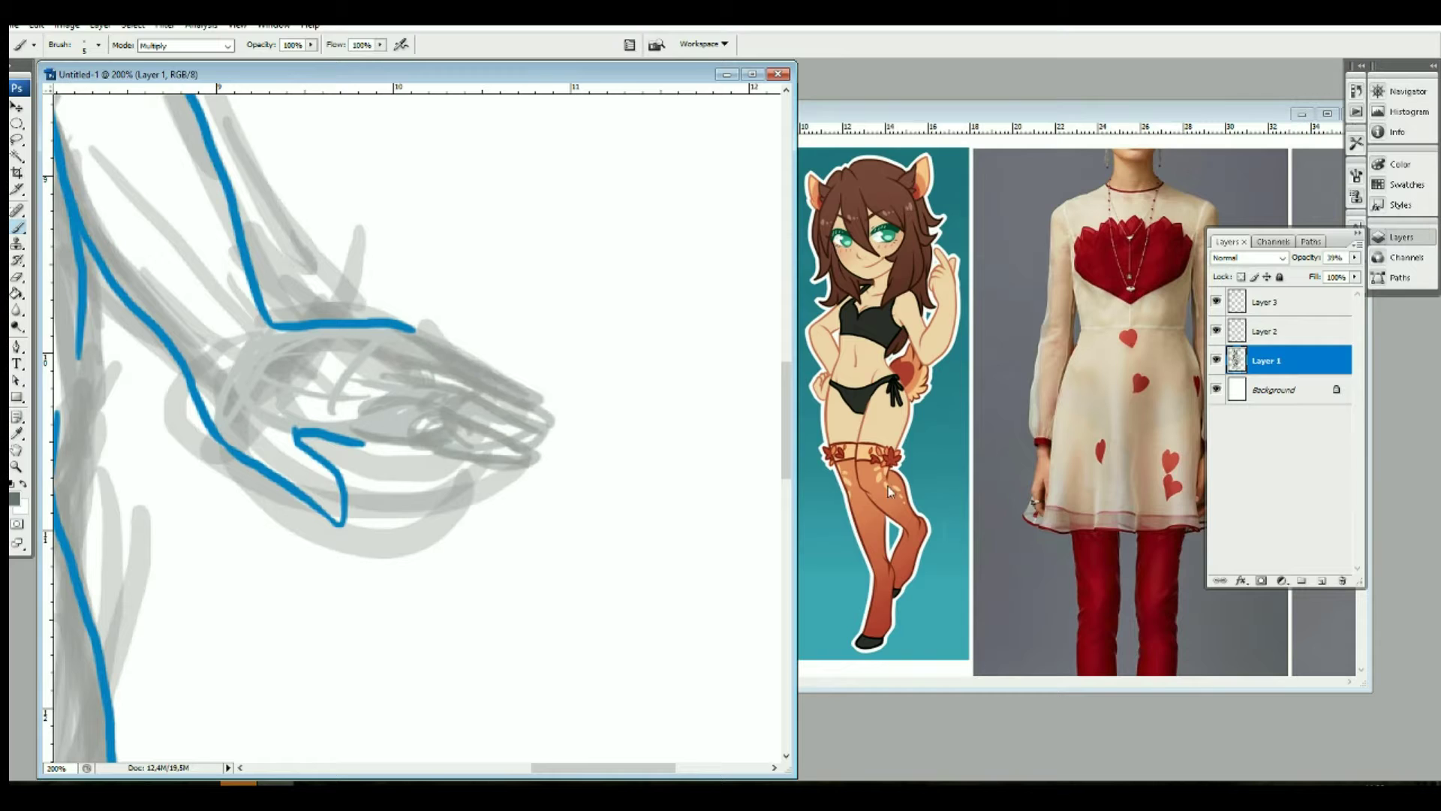
# Step: On Layer 2, pick the blue line colour and ink the finger contours in Normal mode
pyautogui.hotkey('alt', ']')
pyautogui.press('i')
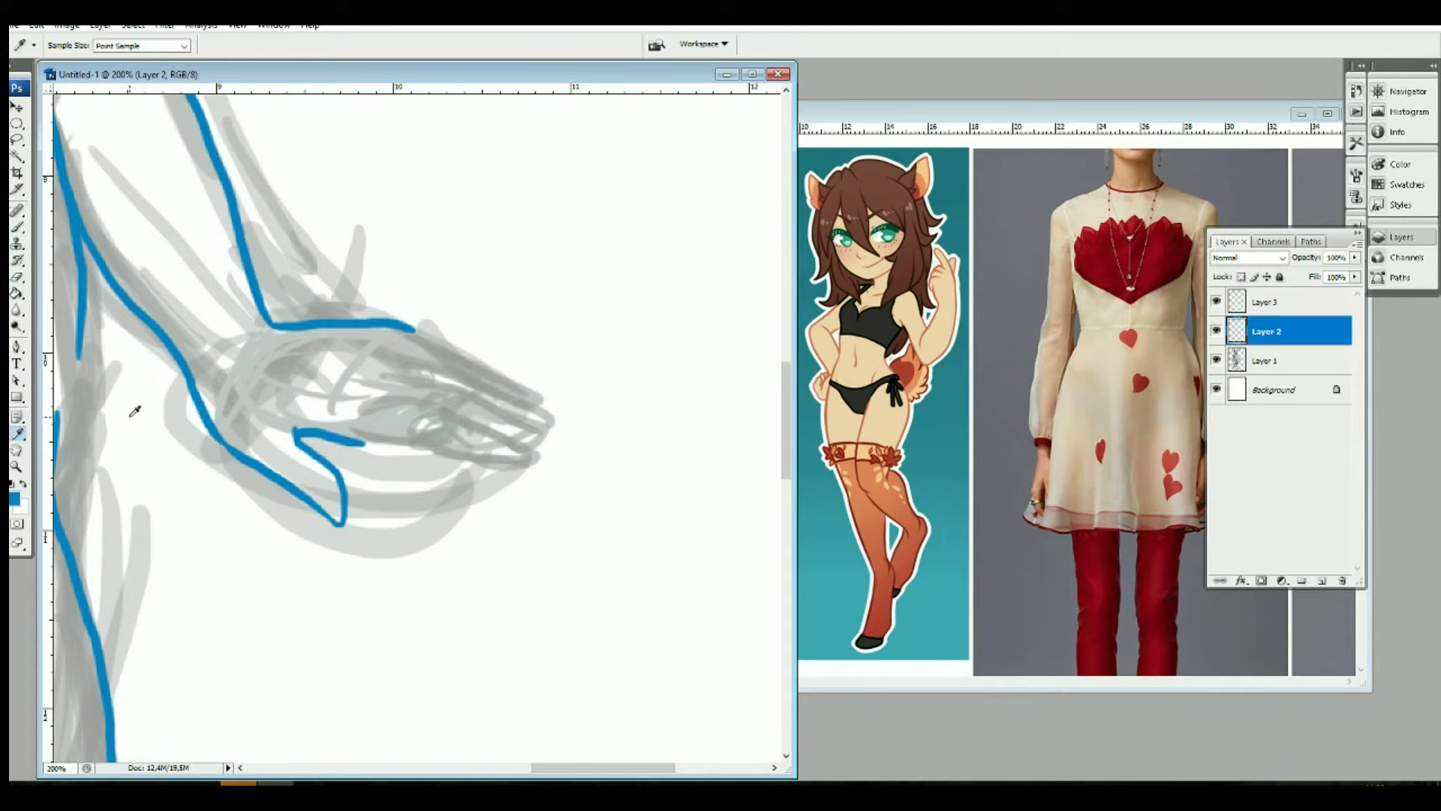
pyautogui.press('b')
pyautogui.click(183, 46)
pyautogui.moveTo(353, 435); pyautogui.dragTo(493, 466)
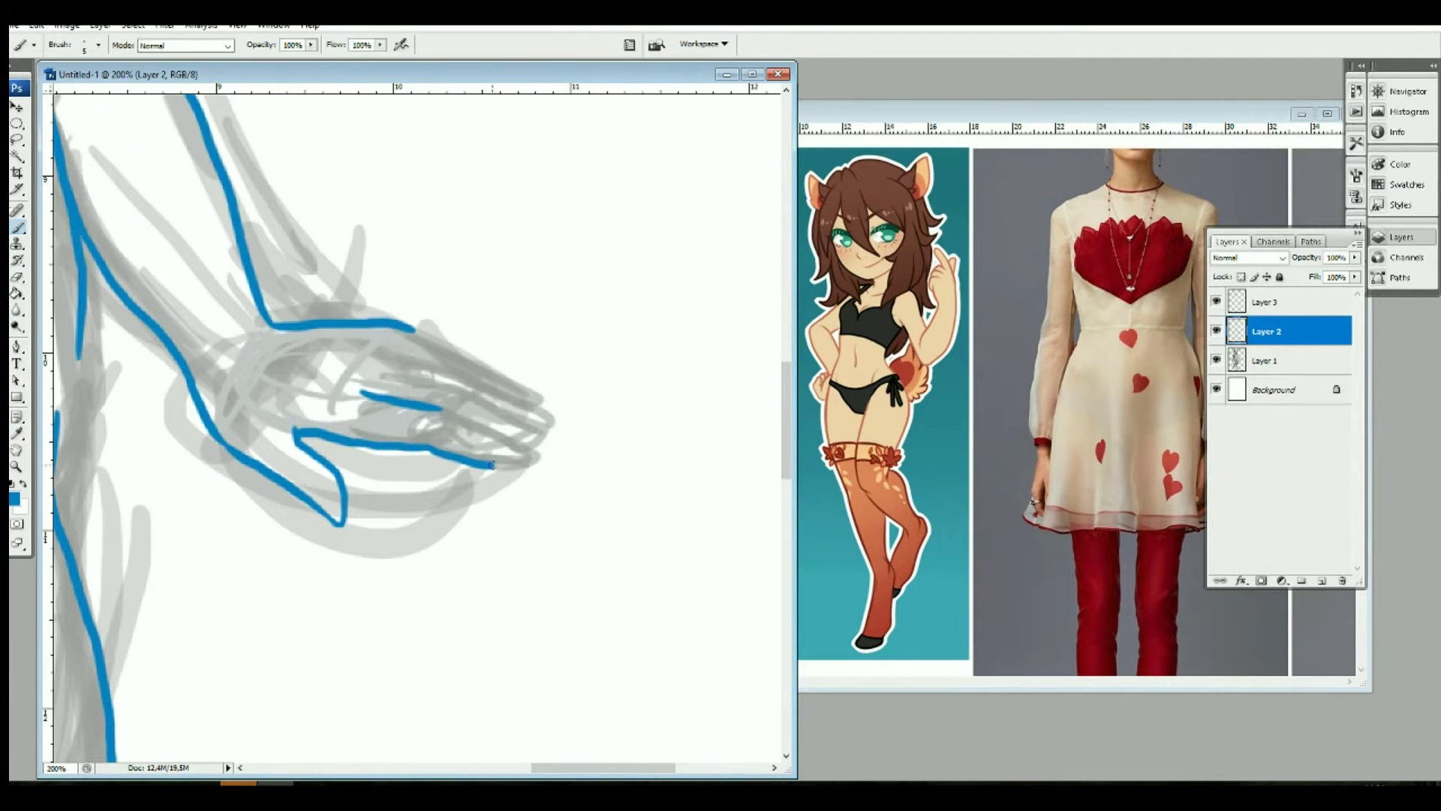
pyautogui.moveTo(456, 386); pyautogui.dragTo(516, 460)
pyautogui.moveTo(387, 354); pyautogui.dragTo(535, 425)
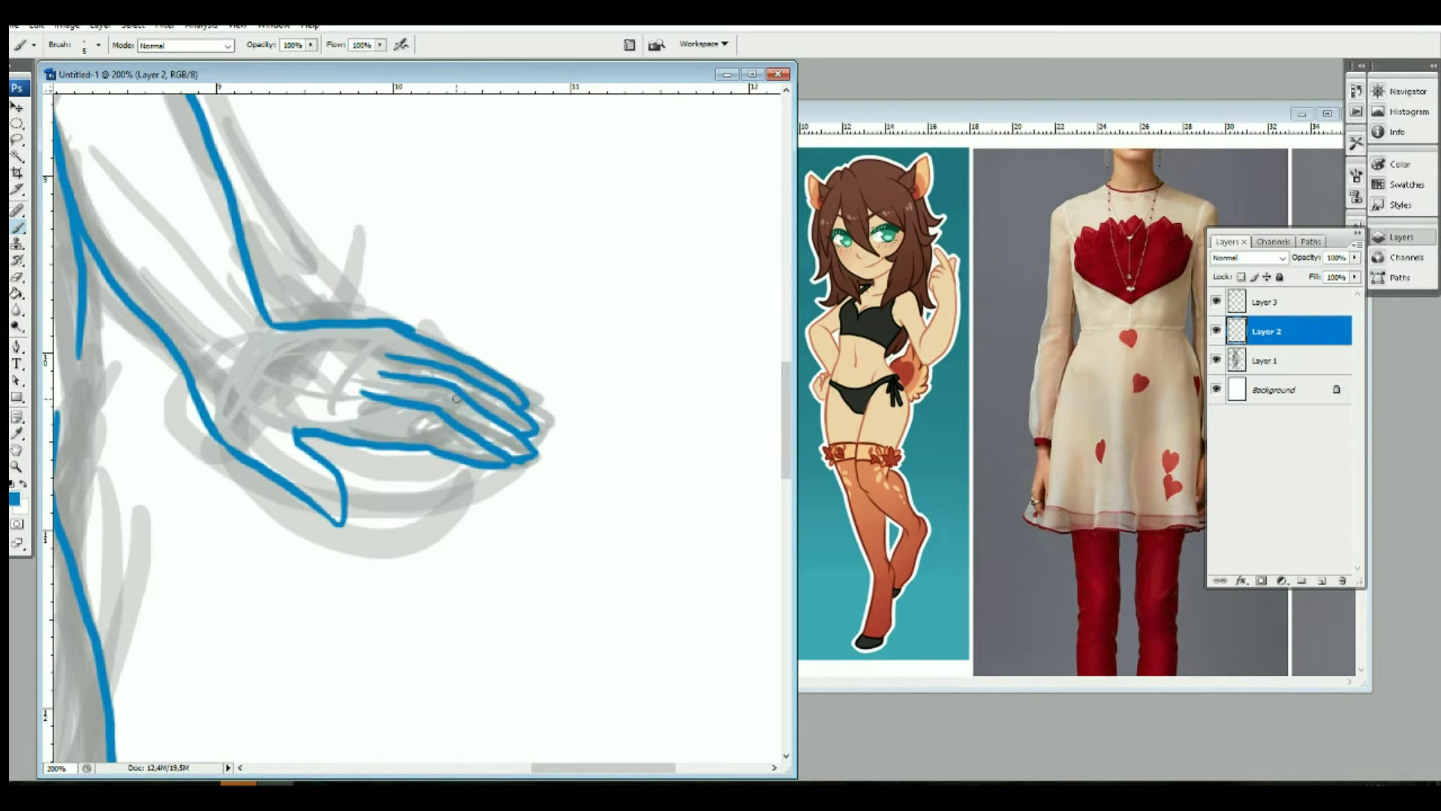
pyautogui.moveTo(1275, 213); pyautogui.dragTo(1281, 228)
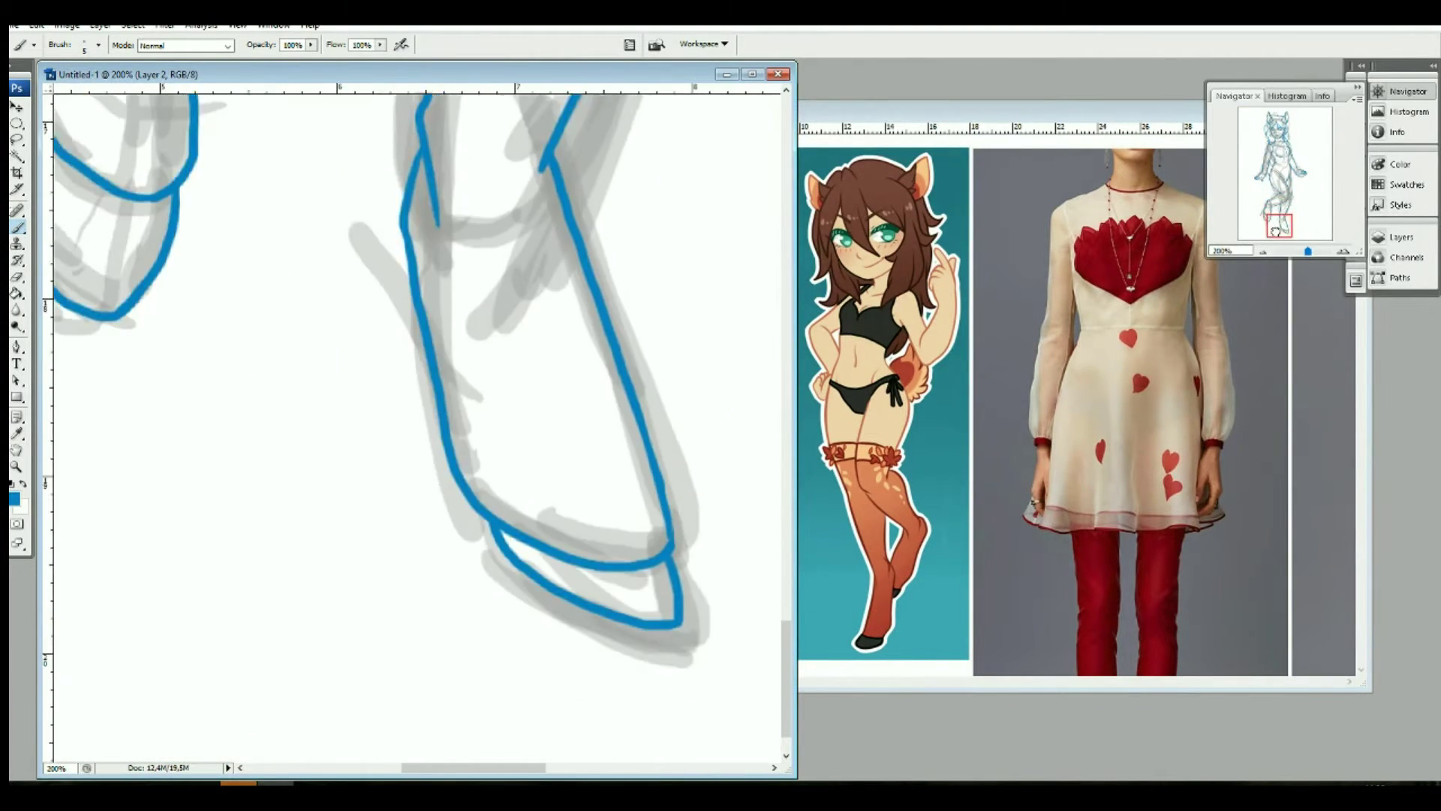
# Step: Erase a stray stroke near the foot and redraw the lower foot as a smooth curve
pyautogui.press('e')
pyautogui.moveTo(424, 487)
pyautogui.mouseDown()
pyautogui.moveTo(575, 529)
pyautogui.moveTo(600, 598)
pyautogui.mouseUp()
pyautogui.press('b')
pyautogui.moveTo(396, 451)
pyautogui.mouseDown()
pyautogui.moveTo(401, 509)
pyautogui.moveTo(601, 598)
pyautogui.mouseUp()
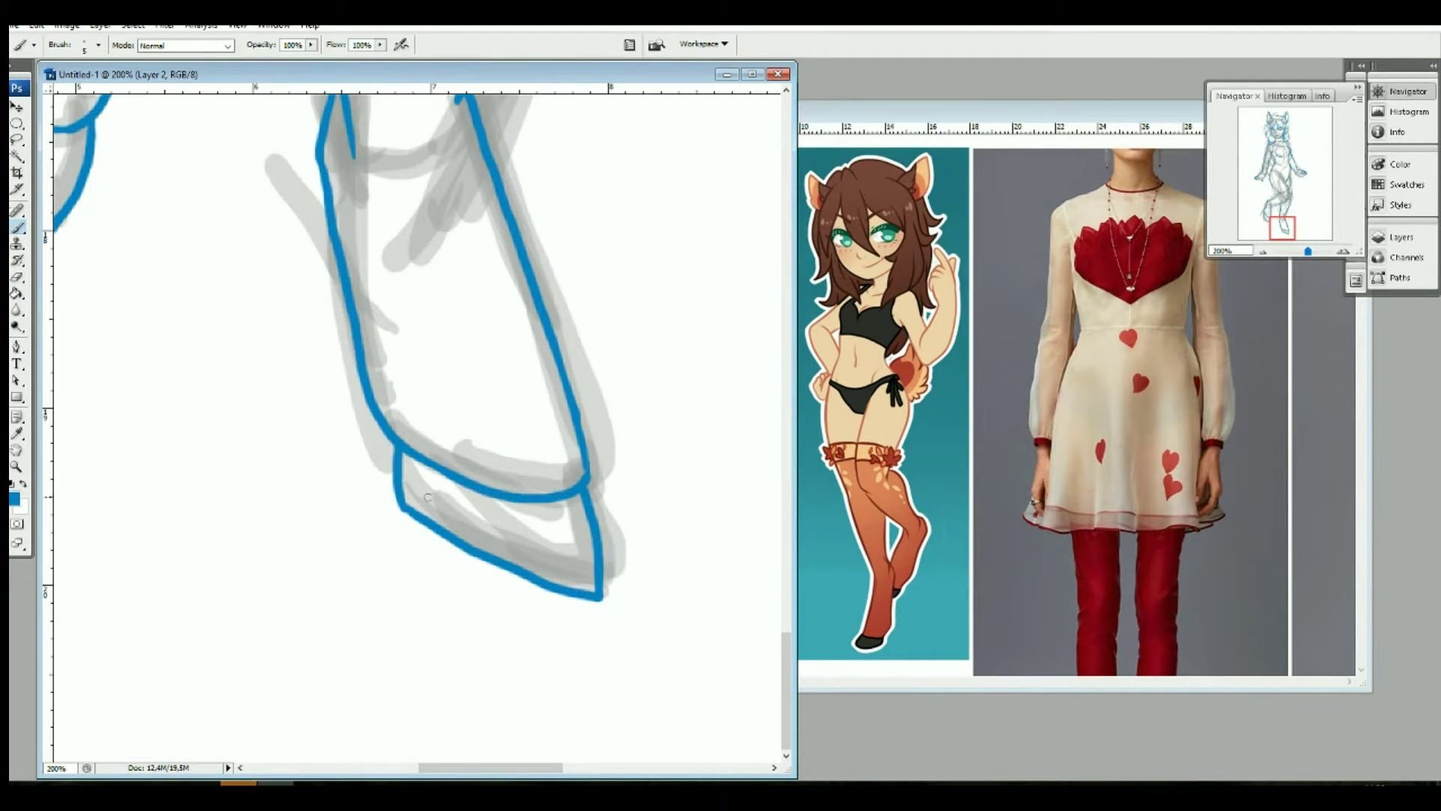
pyautogui.hotkey('ctrl', 'z')
pyautogui.moveTo(398, 495); pyautogui.dragTo(600, 598)
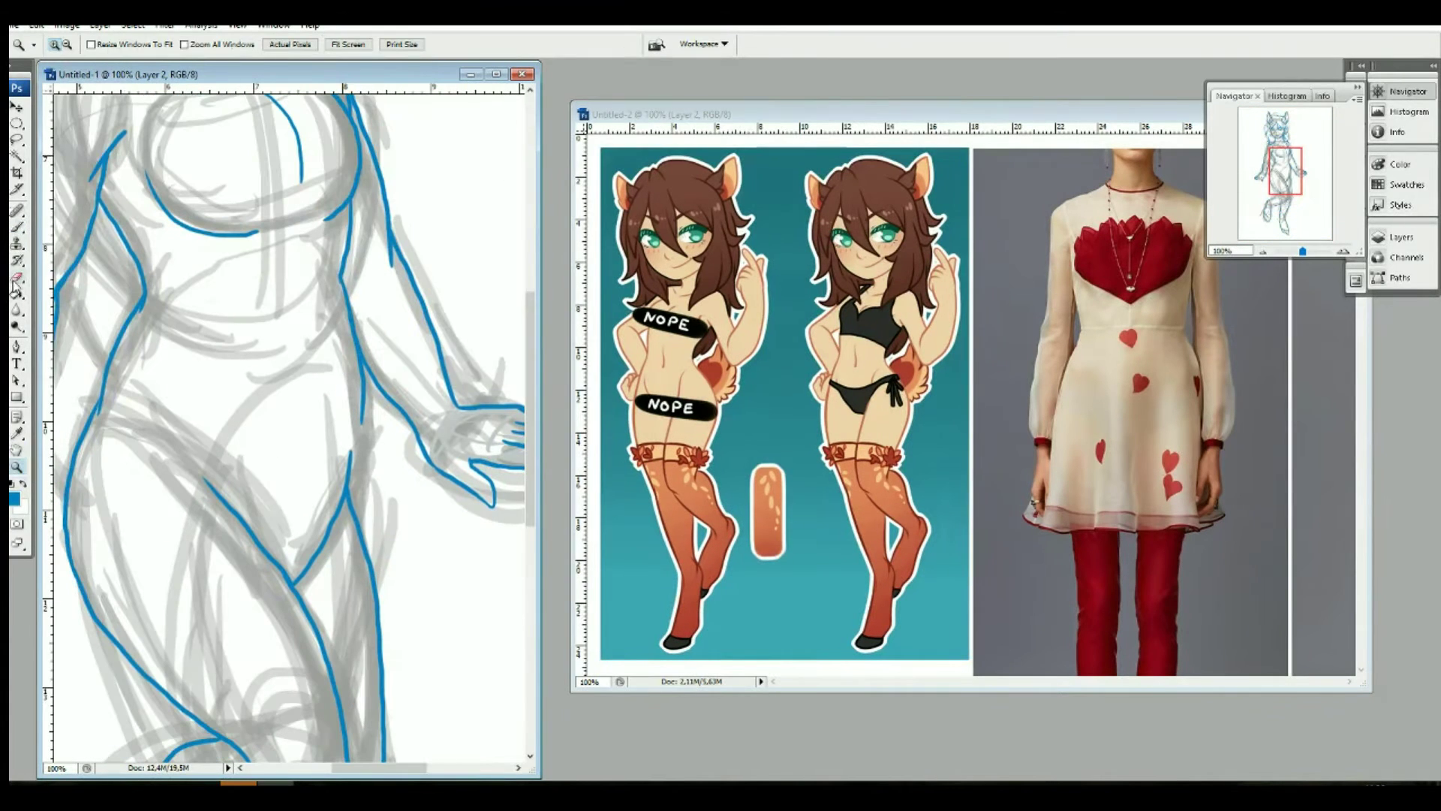
# Step: Rework the right body outline near the hip with a short hook stroke
pyautogui.press('e')
pyautogui.moveTo(356, 436); pyautogui.dragTo(293, 584)
pyautogui.press('b')
pyautogui.hotkey('ctrl', 'z')
pyautogui.moveTo(353, 510); pyautogui.dragTo(291, 588)
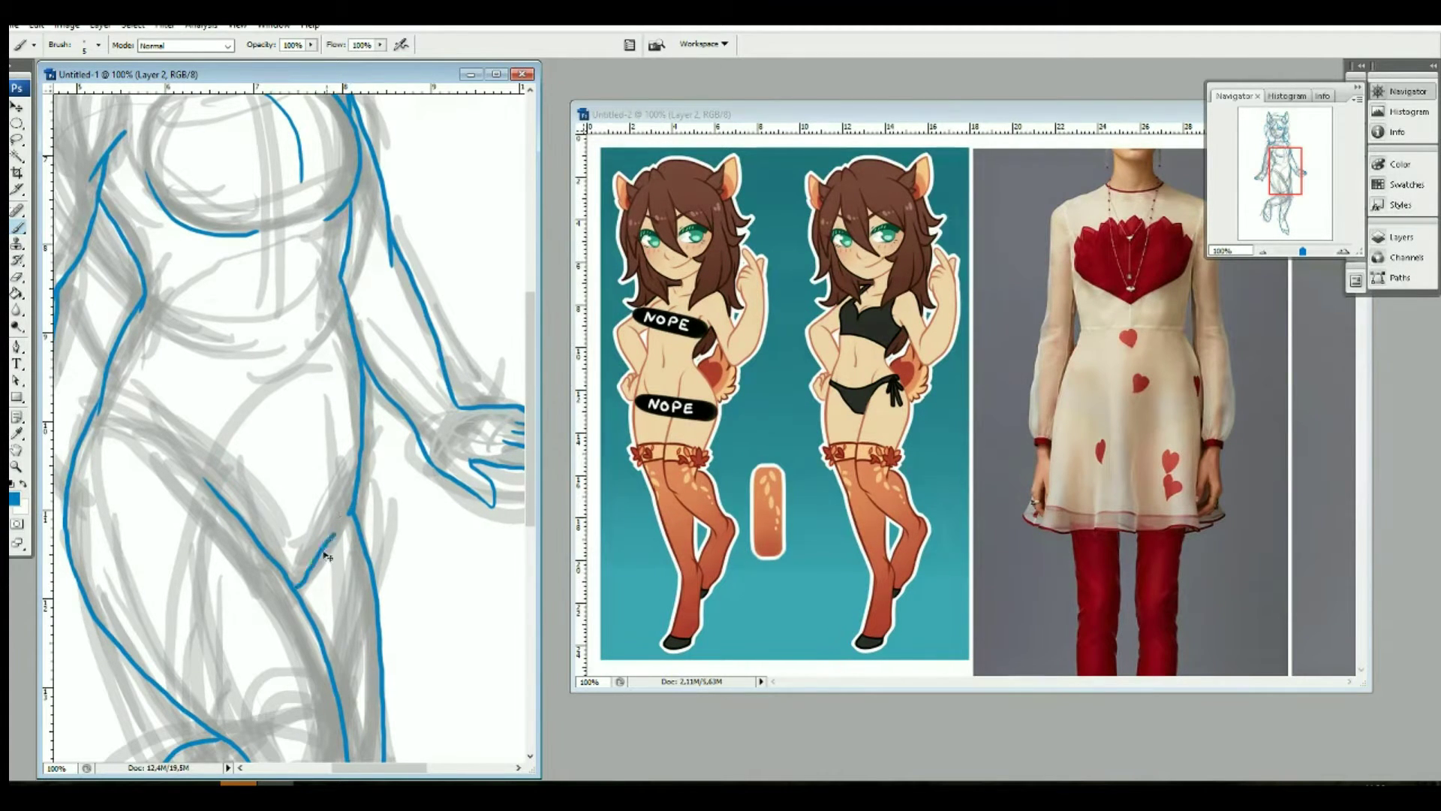
# Step: Touch up the left body outline and the right torso side contour
pyautogui.press('e')
pyautogui.moveTo(105, 197)
pyautogui.mouseDown()
pyautogui.moveTo(105, 413)
pyautogui.moveTo(113, 285)
pyautogui.moveTo(82, 442)
pyautogui.mouseUp()
pyautogui.press('b')
pyautogui.press('e')
pyautogui.moveTo(349, 206); pyautogui.dragTo(339, 316)
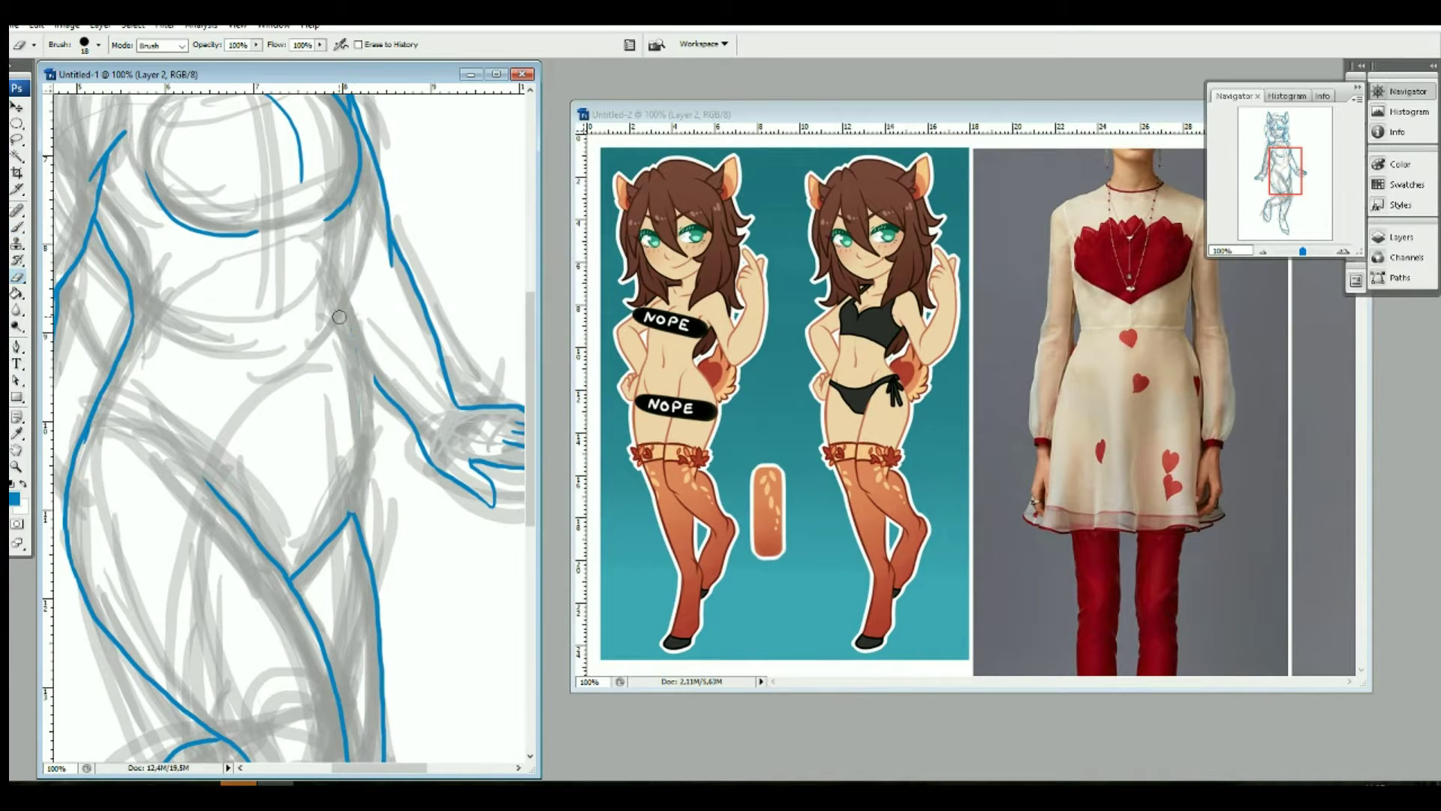
pyautogui.press('b')
pyautogui.moveTo(352, 199)
pyautogui.mouseDown()
pyautogui.moveTo(328, 338)
pyautogui.moveTo(352, 526)
pyautogui.moveTo(350, 514)
pyautogui.mouseUp()
pyautogui.hotkey('ctrl', 'z')
# Step: Draw the inner thigh line and extend the torso line down to the leg
pyautogui.press('e')
pyautogui.press('b')
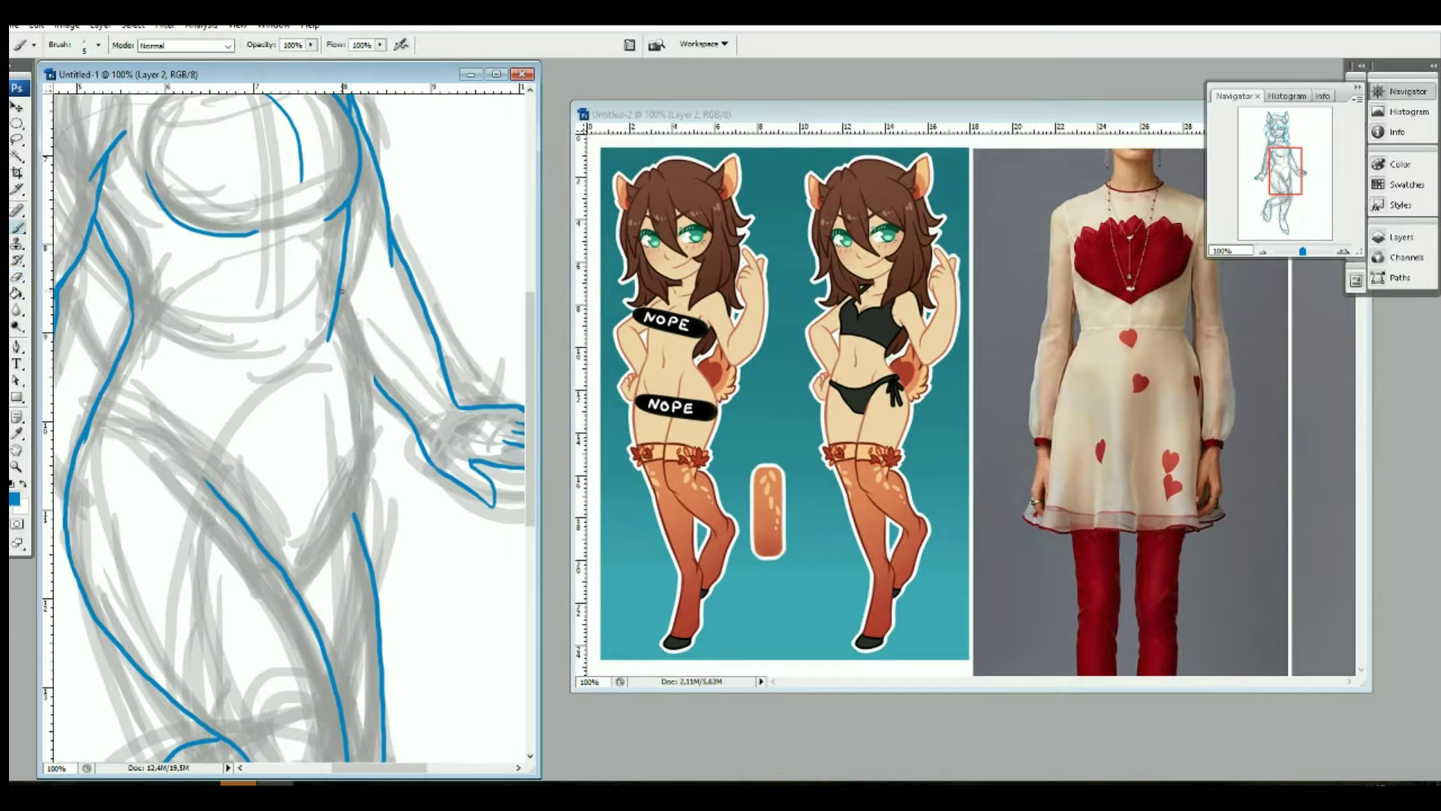
pyautogui.press('e')
pyautogui.press('b')
pyautogui.hotkey('ctrl', 'z')
pyautogui.hotkey('ctrl', 'z')
pyautogui.moveTo(338, 271); pyautogui.dragTo(295, 584)
pyautogui.hotkey('ctrl', 'z')
pyautogui.moveTo(310, 564); pyautogui.dragTo(345, 469)
pyautogui.moveTo(327, 336); pyautogui.dragTo(349, 496)
# Step: Refine the inner leg lines by erasing and redrawing blue strokes
pyautogui.press('e')
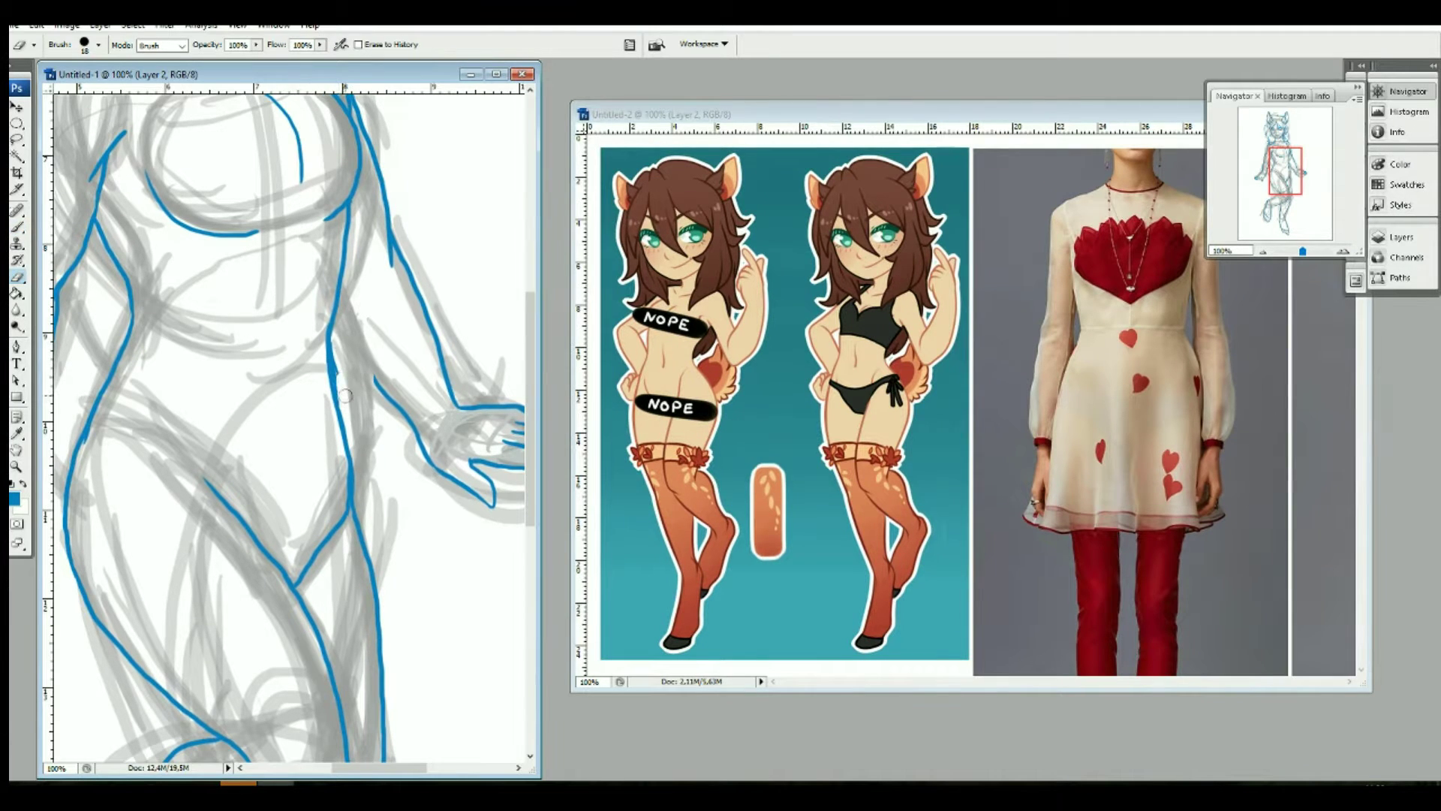
pyautogui.moveTo(339, 462); pyautogui.dragTo(302, 585)
pyautogui.press('b')
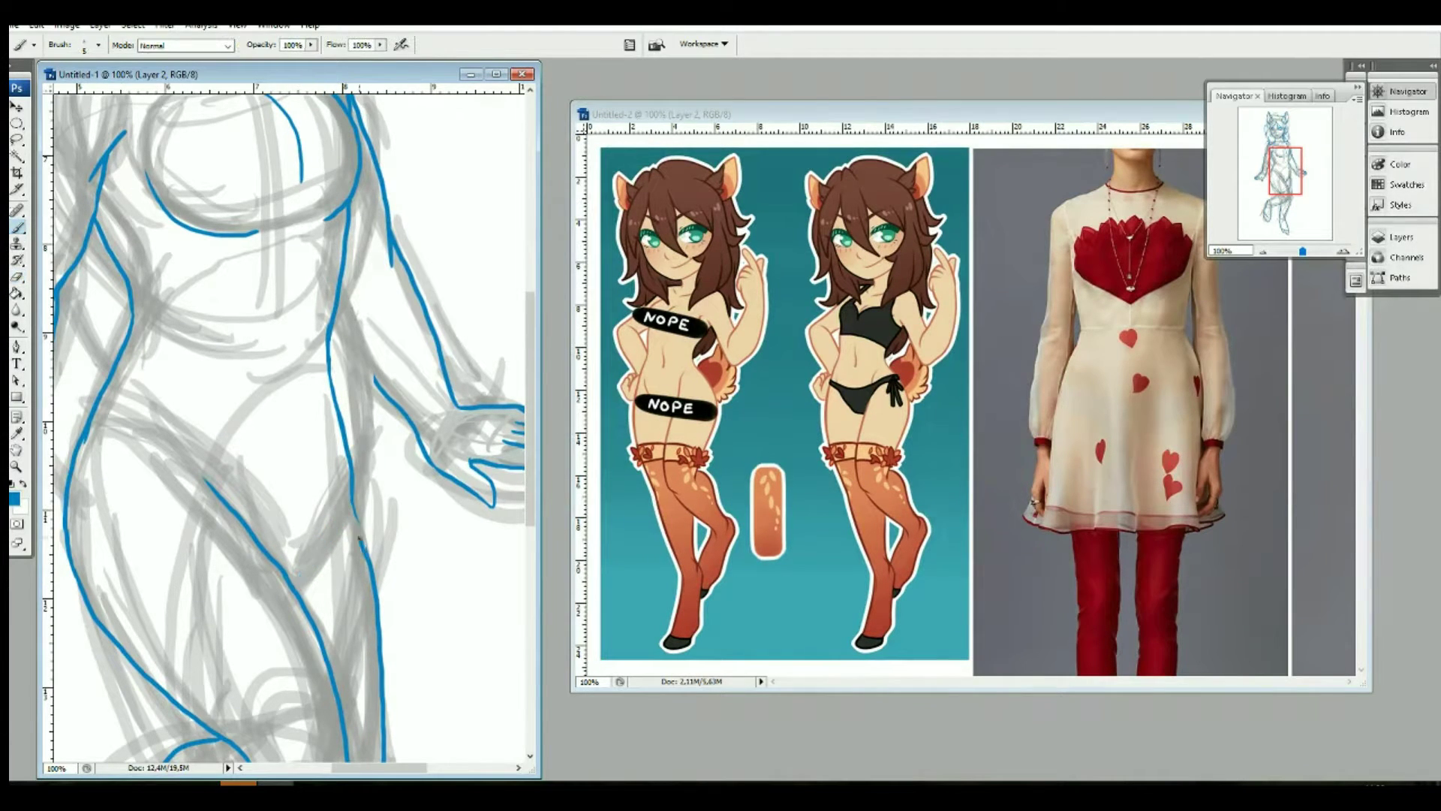
pyautogui.moveTo(328, 387)
pyautogui.mouseDown()
pyautogui.moveTo(344, 486)
pyautogui.moveTo(323, 337)
pyautogui.mouseUp()
pyautogui.press('e')
pyautogui.press('b')
pyautogui.moveTo(281, 566); pyautogui.dragTo(323, 443)
pyautogui.moveTo(325, 338); pyautogui.dragTo(359, 525)
# Step: Clean up stray inner-leg strokes and zoom out to view the whole figure
pyautogui.press('e')
pyautogui.moveTo(334, 417)
pyautogui.mouseDown()
pyautogui.moveTo(316, 346)
pyautogui.moveTo(354, 529)
pyautogui.mouseUp()
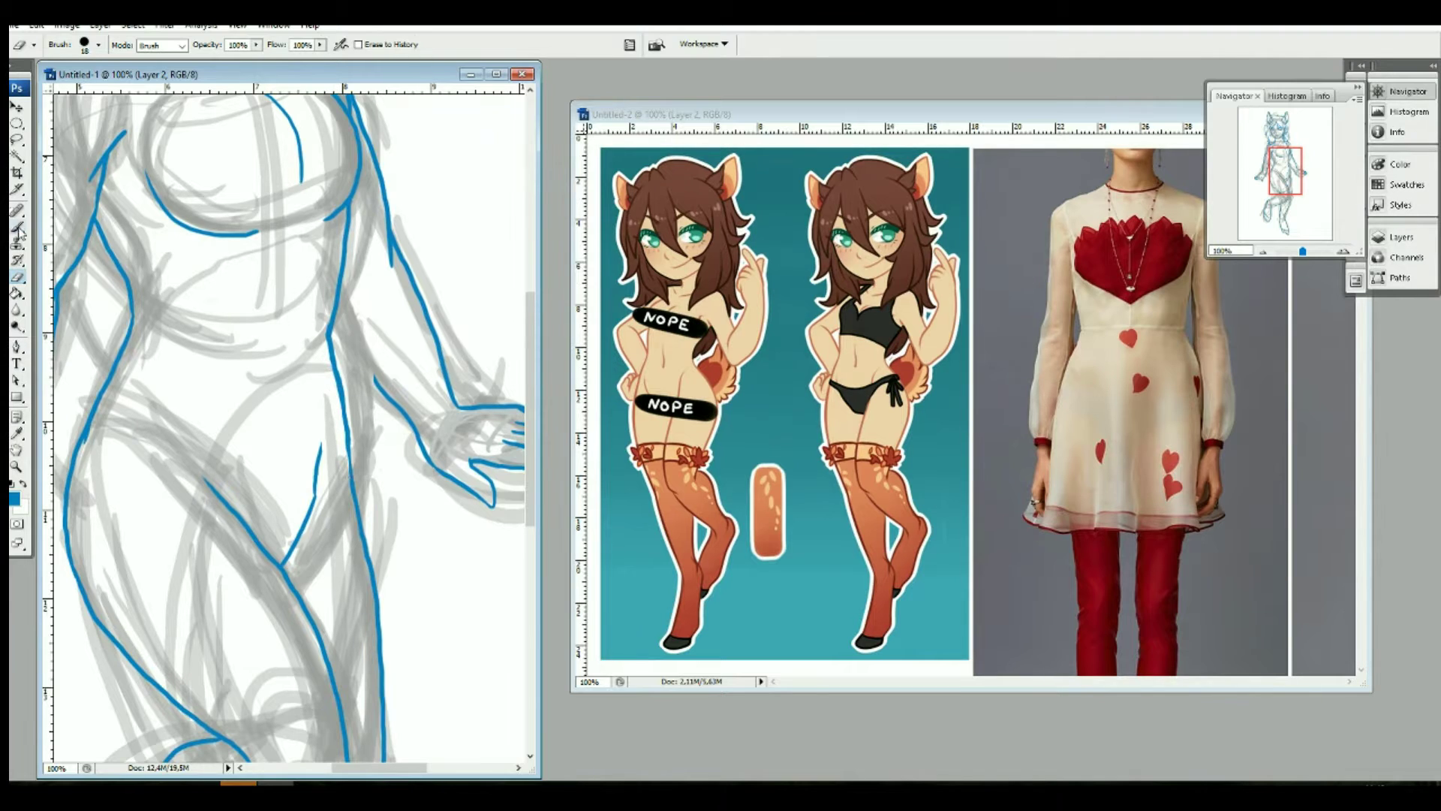
pyautogui.press('b')
pyautogui.press('e')
pyautogui.moveTo(321, 445); pyautogui.dragTo(314, 499)
pyautogui.press('b')
pyautogui.hotkey('ctrl', '-')
pyautogui.hotkey('ctrl', '-')
pyautogui.hotkey('ctrl', '-')
pyautogui.hotkey('ctrl', '+')
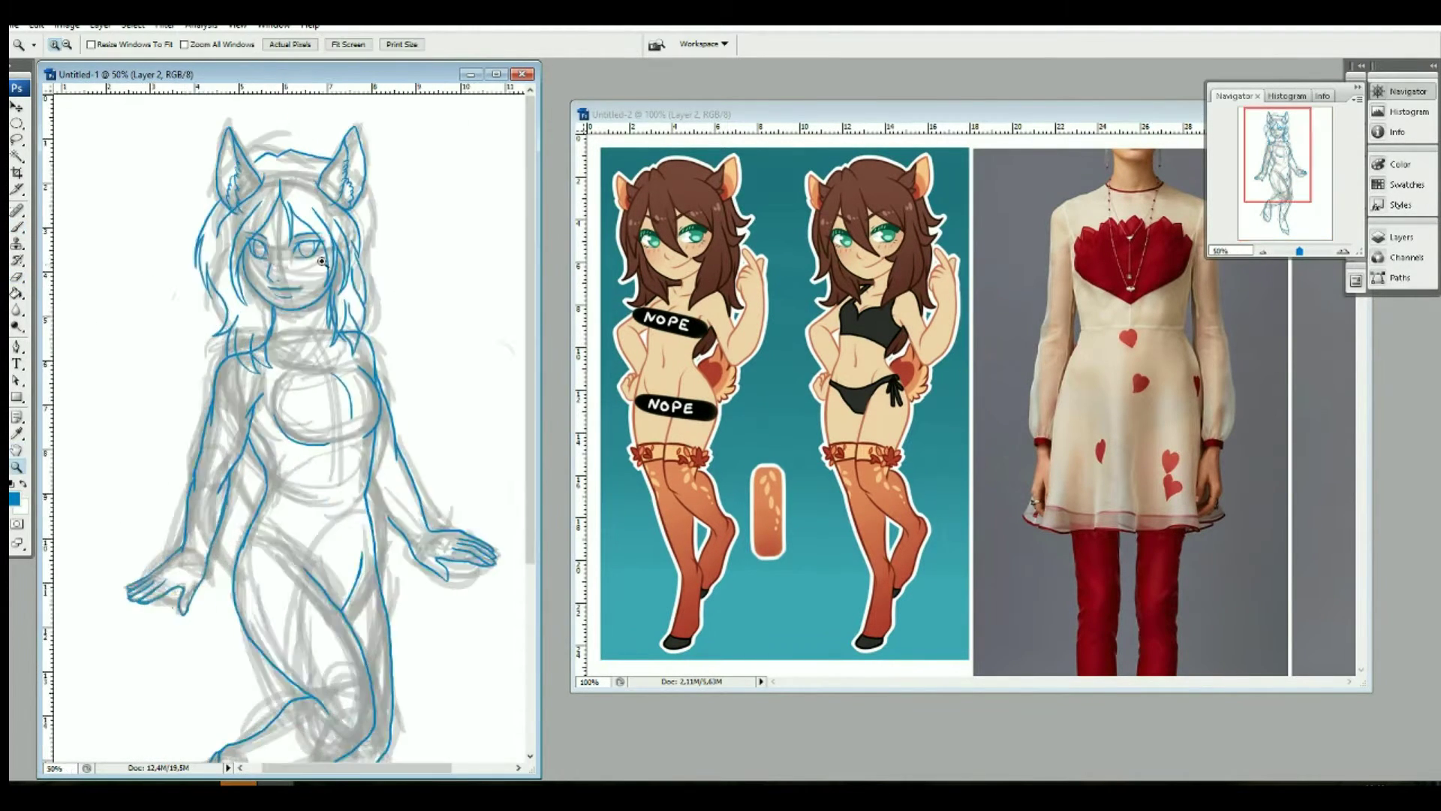
# Step: Zoom back to 66.7% and add a blue line along the hair's right side on Layer 3
pyautogui.hotkey('ctrl', '+')
pyautogui.press('F7')
pyautogui.click(1243, 304)
pyautogui.moveTo(339, 213); pyautogui.dragTo(356, 389)
# Step: Erase stray sketch marks around the neck, shoulder and hair strand on Layer 2
pyautogui.click(1276, 331)
pyautogui.press('e')
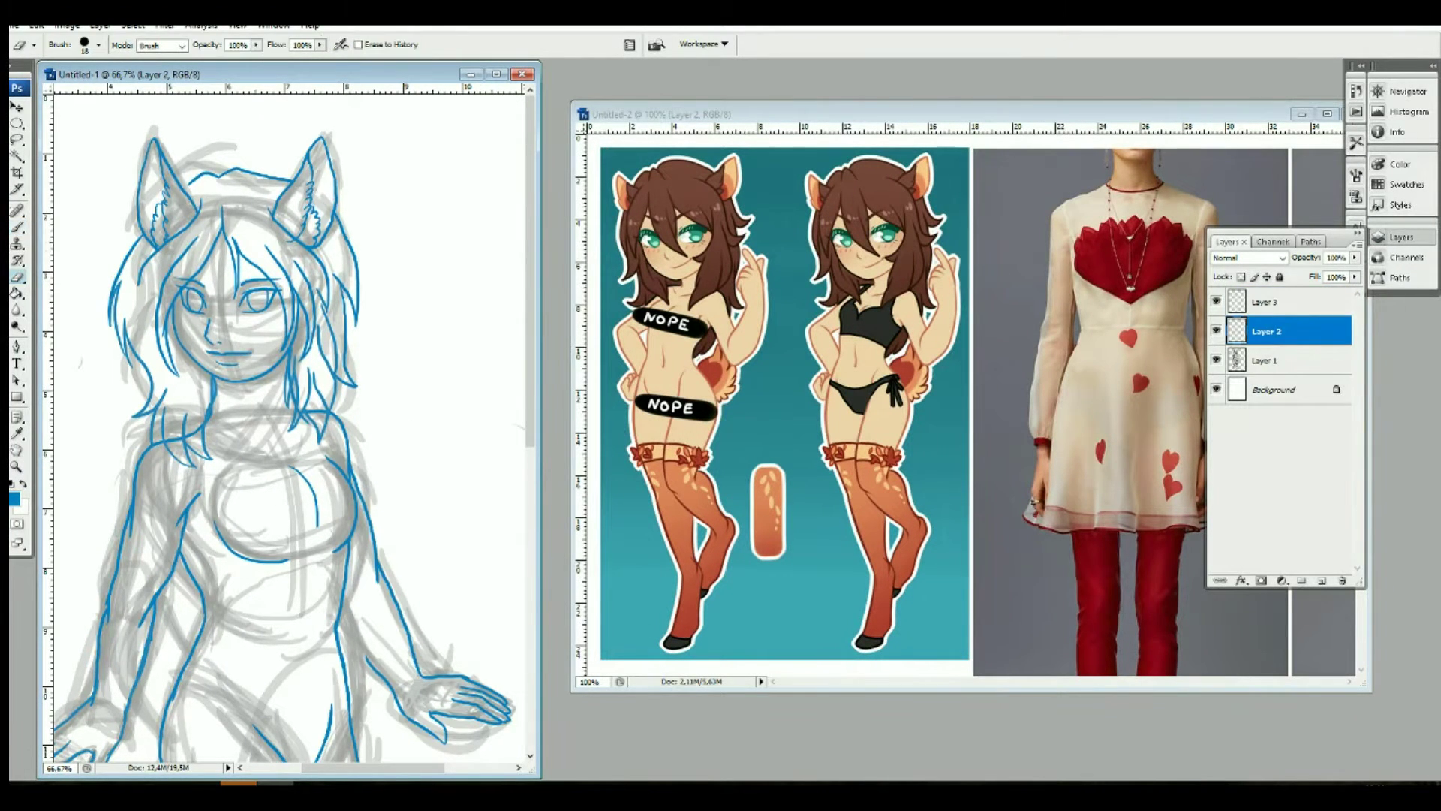
pyautogui.moveTo(166, 439); pyautogui.dragTo(197, 432)
pyautogui.moveTo(295, 415); pyautogui.dragTo(291, 350)
# Step: Fill the Background layer with purple-blue #555cc4 and hide the grey sketch
pyautogui.click(1323, 586)
pyautogui.press('i')
pyautogui.click(14, 498)
pyautogui.click(252, 299)
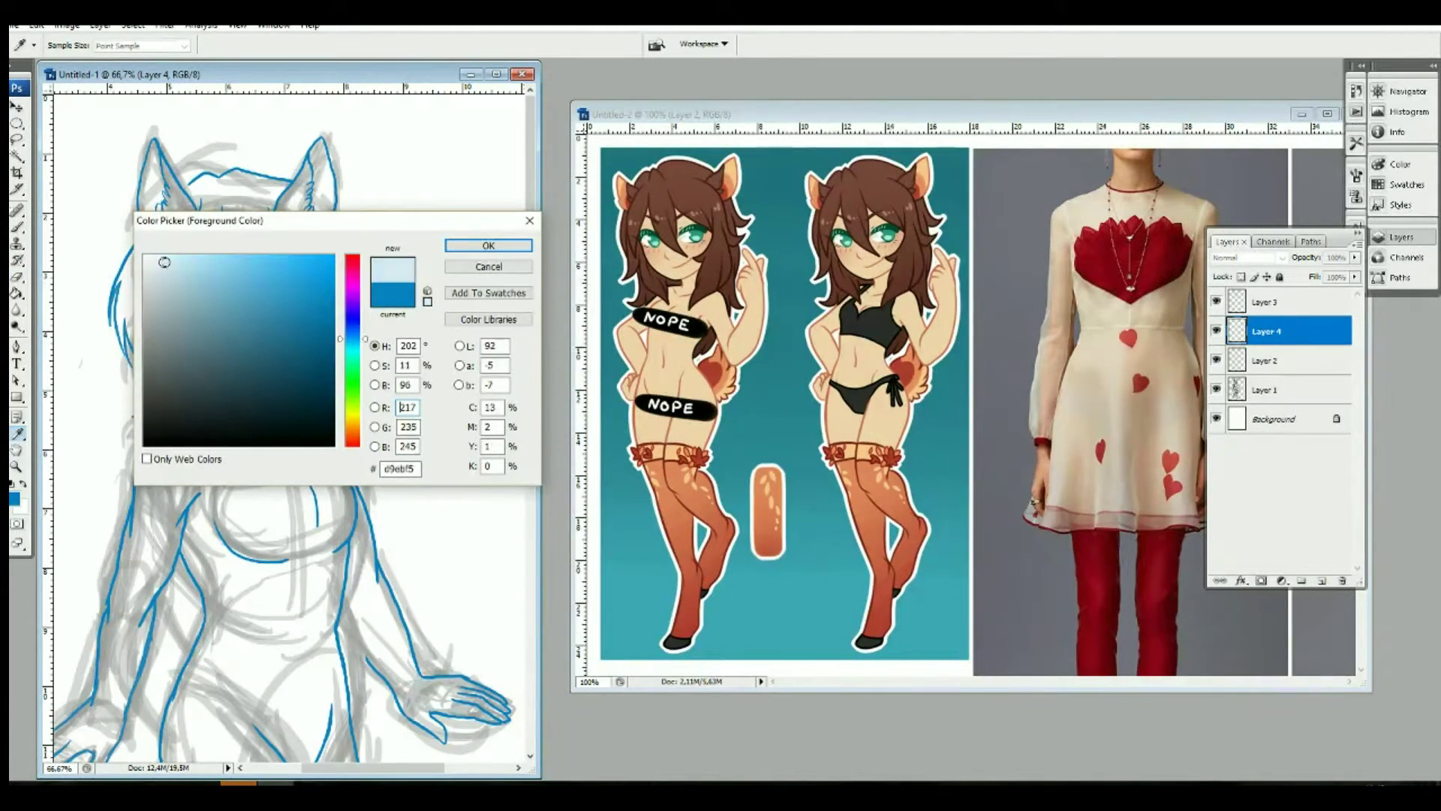
pyautogui.click(350, 321)
pyautogui.click(473, 252)
pyautogui.click(1276, 418)
pyautogui.hotkey('alt', 'BackSpace')
pyautogui.click(1216, 390)
# Step: Try red, then set the foreground to the sampled light-blue line colour
pyautogui.click(1276, 302)
pyautogui.click(14, 498)
pyautogui.moveTo(353, 384); pyautogui.dragTo(352, 259)
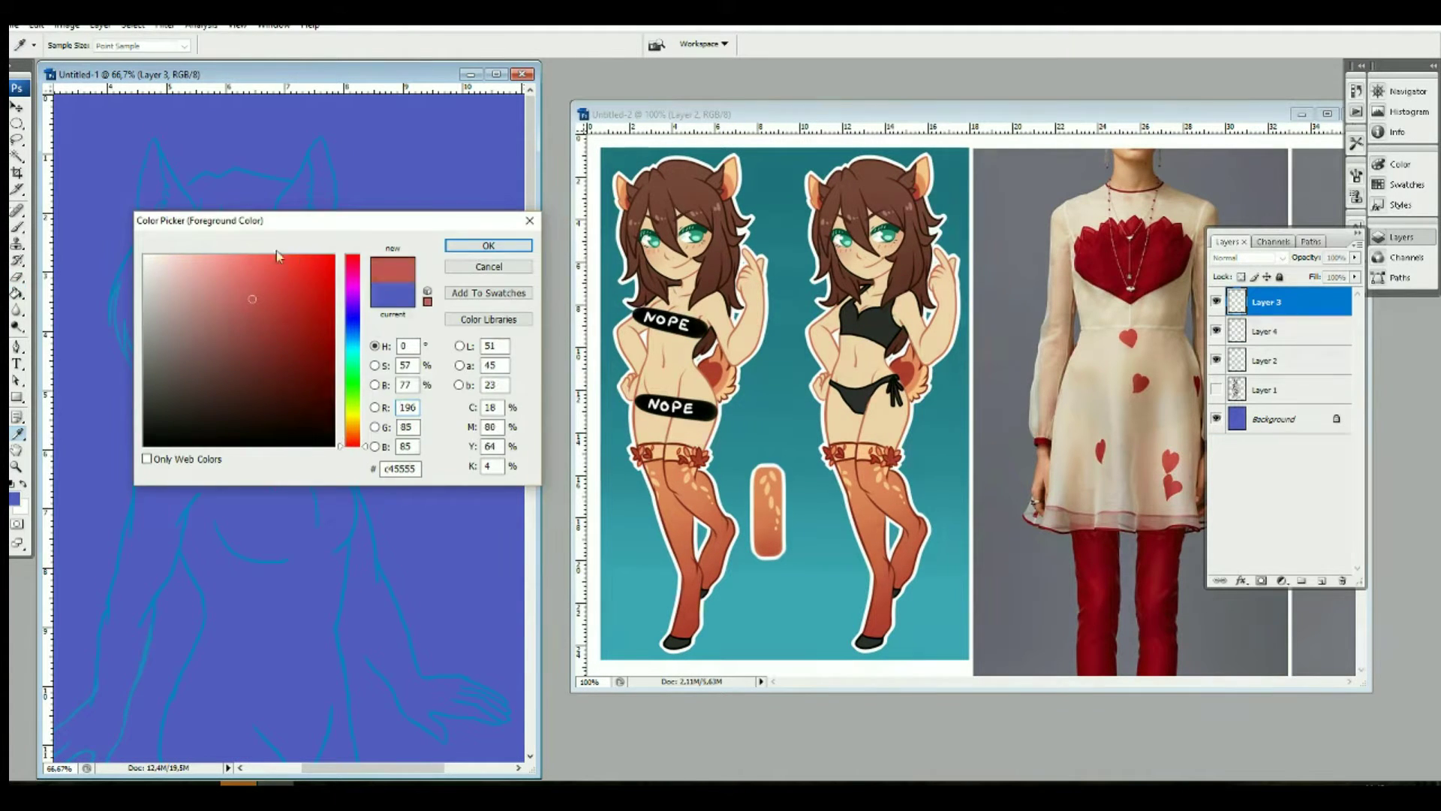
pyautogui.click(488, 245)
pyautogui.press('g')
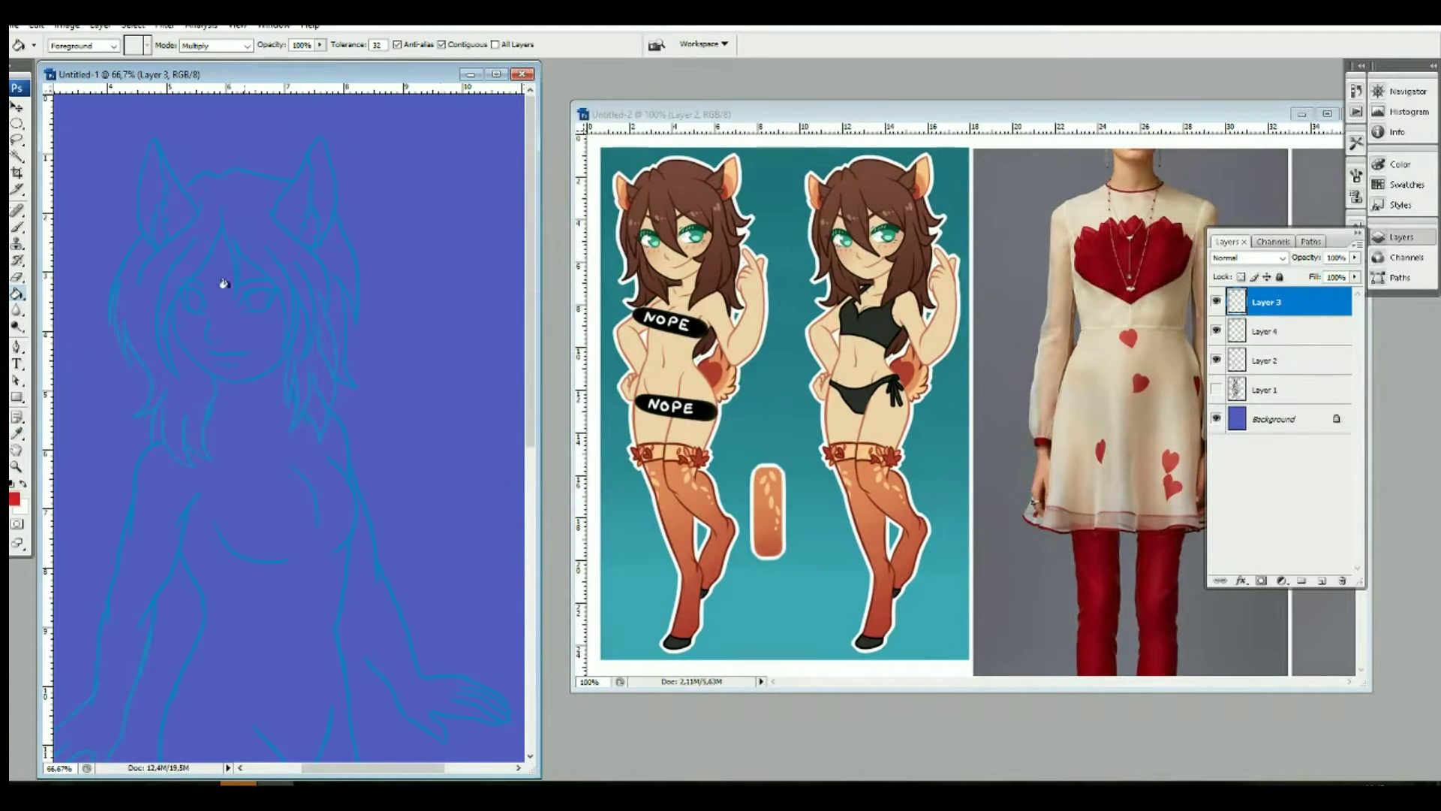
pyautogui.moveTo(17, 433); pyautogui.dragTo(116, 426)
pyautogui.click(214, 407)
pyautogui.click(14, 498)
pyautogui.click(483, 244)
# Step: Hide Layers 3 and 4, show the faded sketch, and add Layer 5 for hair
pyautogui.click(1216, 331)
pyautogui.click(1216, 302)
pyautogui.click(1322, 580)
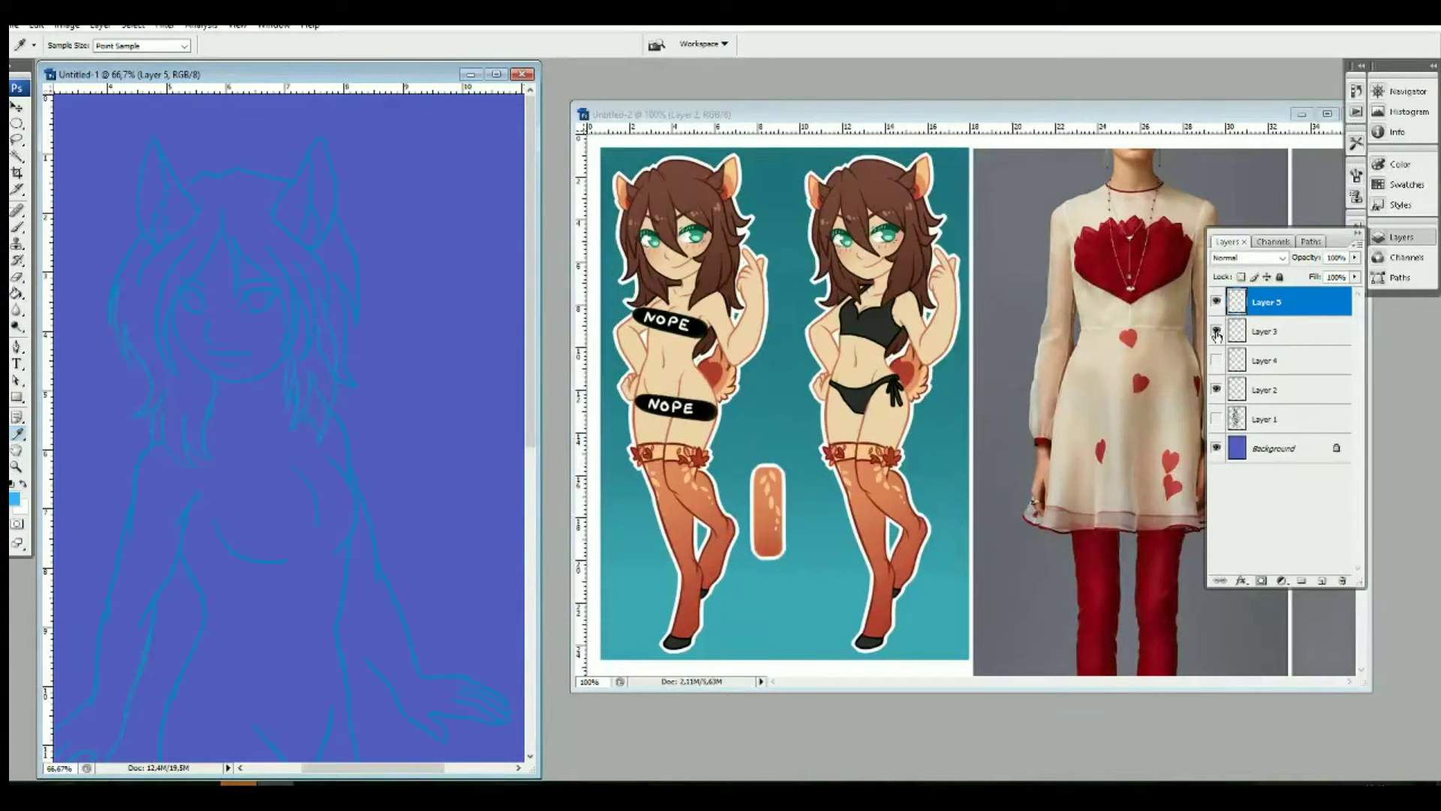
pyautogui.click(1216, 419)
pyautogui.click(1275, 419)
pyautogui.click(1276, 302)
pyautogui.press('b')
pyautogui.click(97, 45)
# Step: Paint light-blue flame-like bangs on the forehead and hair along the face's left side
pyautogui.moveTo(213, 289)
pyautogui.mouseDown()
pyautogui.moveTo(228, 232)
pyautogui.moveTo(261, 279)
pyautogui.mouseUp()
pyautogui.moveTo(264, 222); pyautogui.dragTo(258, 288)
pyautogui.hotkey('ctrl', 'z')
pyautogui.moveTo(264, 222); pyautogui.dragTo(259, 294)
pyautogui.moveTo(202, 213)
pyautogui.mouseDown()
pyautogui.moveTo(214, 291)
pyautogui.moveTo(150, 268)
pyautogui.moveTo(124, 300)
pyautogui.moveTo(169, 330)
pyautogui.mouseUp()
pyautogui.moveTo(204, 372); pyautogui.dragTo(208, 449)
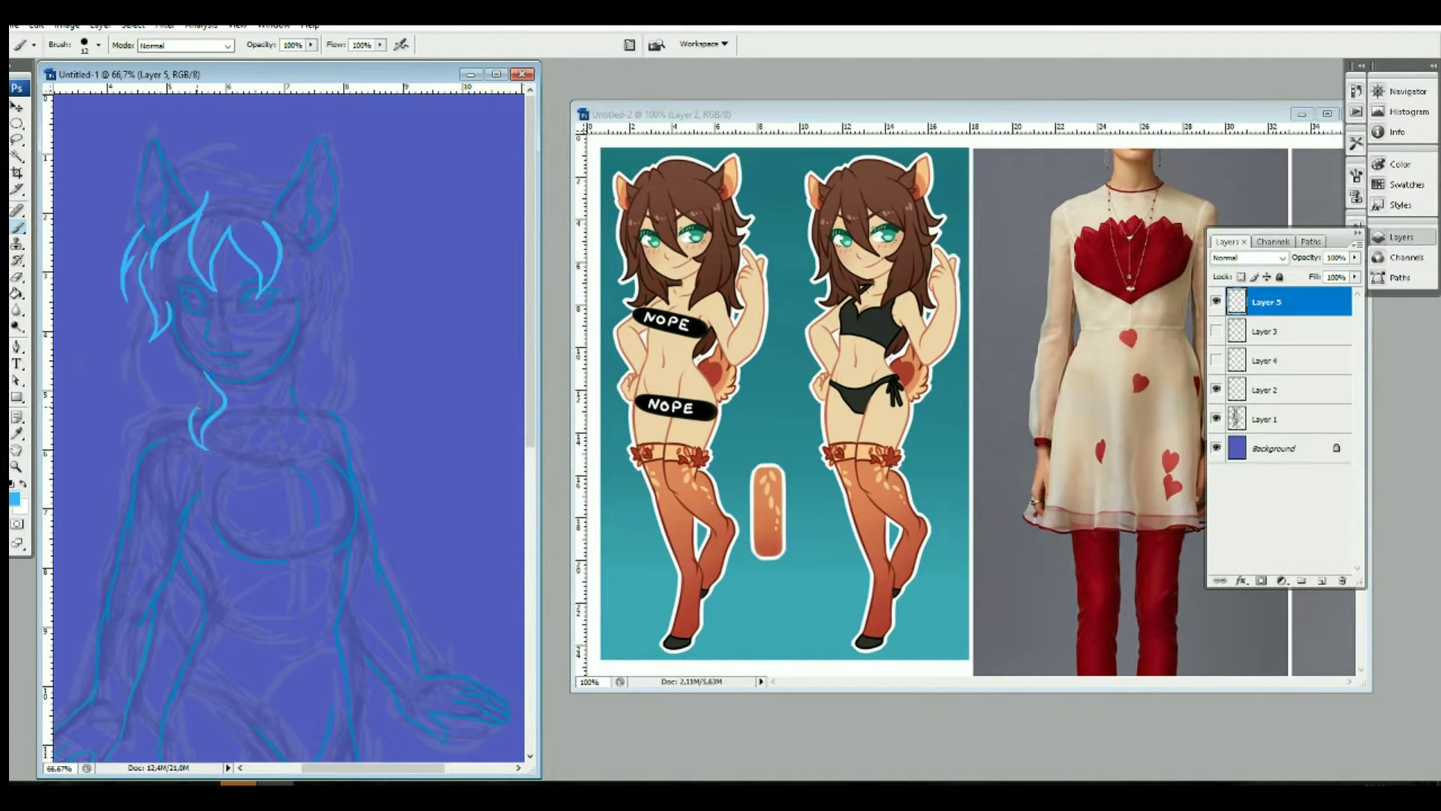
pyautogui.moveTo(140, 304); pyautogui.dragTo(197, 413)
# Step: Add right-side and lower-left hair strands, then hide the grey sketch on Layer 1
pyautogui.moveTo(275, 200)
pyautogui.mouseDown()
pyautogui.moveTo(311, 278)
pyautogui.moveTo(308, 336)
pyautogui.mouseUp()
pyautogui.moveTo(331, 229)
pyautogui.mouseDown()
pyautogui.moveTo(347, 324)
pyautogui.moveTo(294, 398)
pyautogui.moveTo(319, 427)
pyautogui.mouseUp()
pyautogui.moveTo(339, 289); pyautogui.dragTo(349, 383)
pyautogui.moveTo(133, 369); pyautogui.dragTo(147, 448)
pyautogui.moveTo(146, 405); pyautogui.dragTo(201, 473)
pyautogui.moveTo(201, 420); pyautogui.dragTo(171, 482)
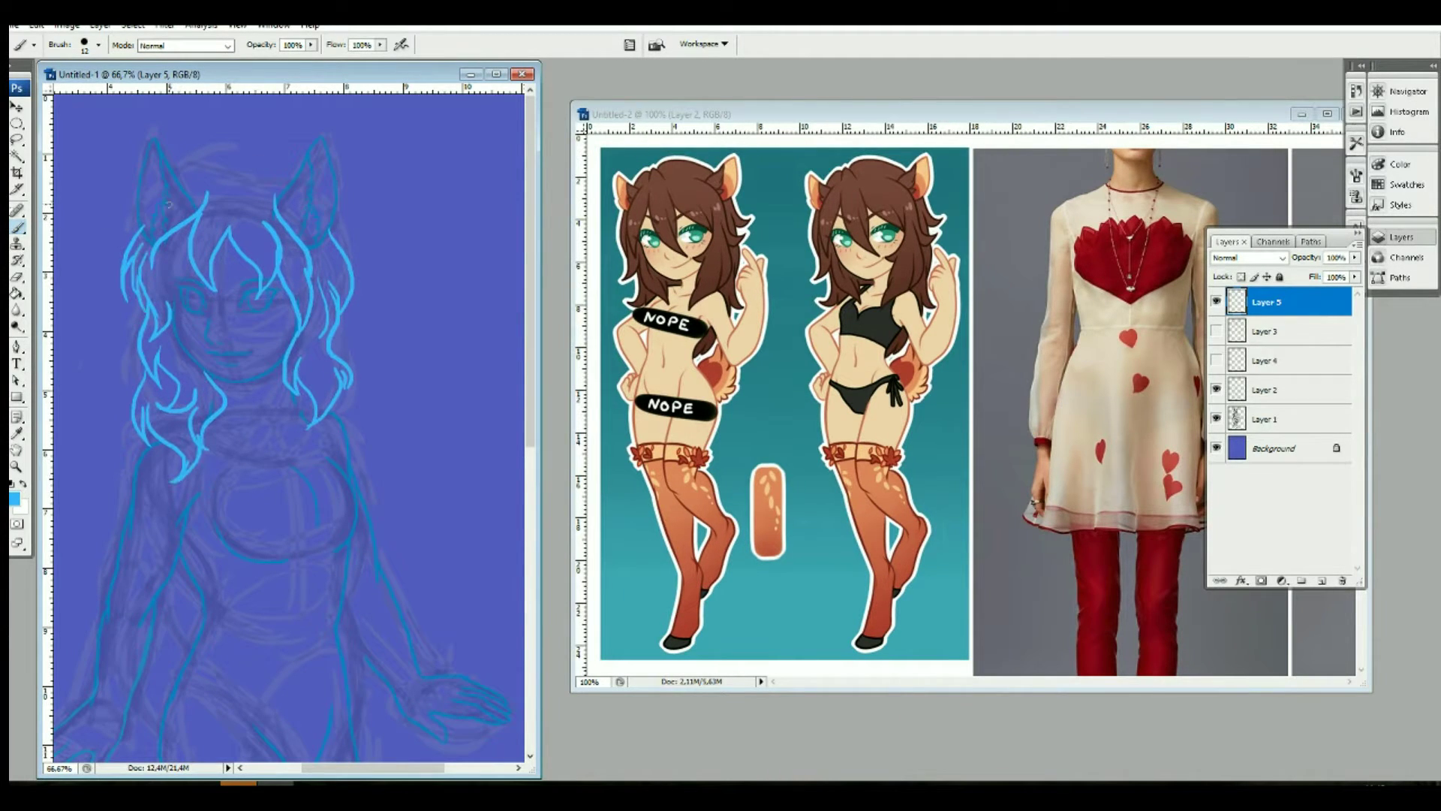
pyautogui.moveTo(188, 251); pyautogui.dragTo(175, 315)
pyautogui.moveTo(347, 383); pyautogui.dragTo(330, 434)
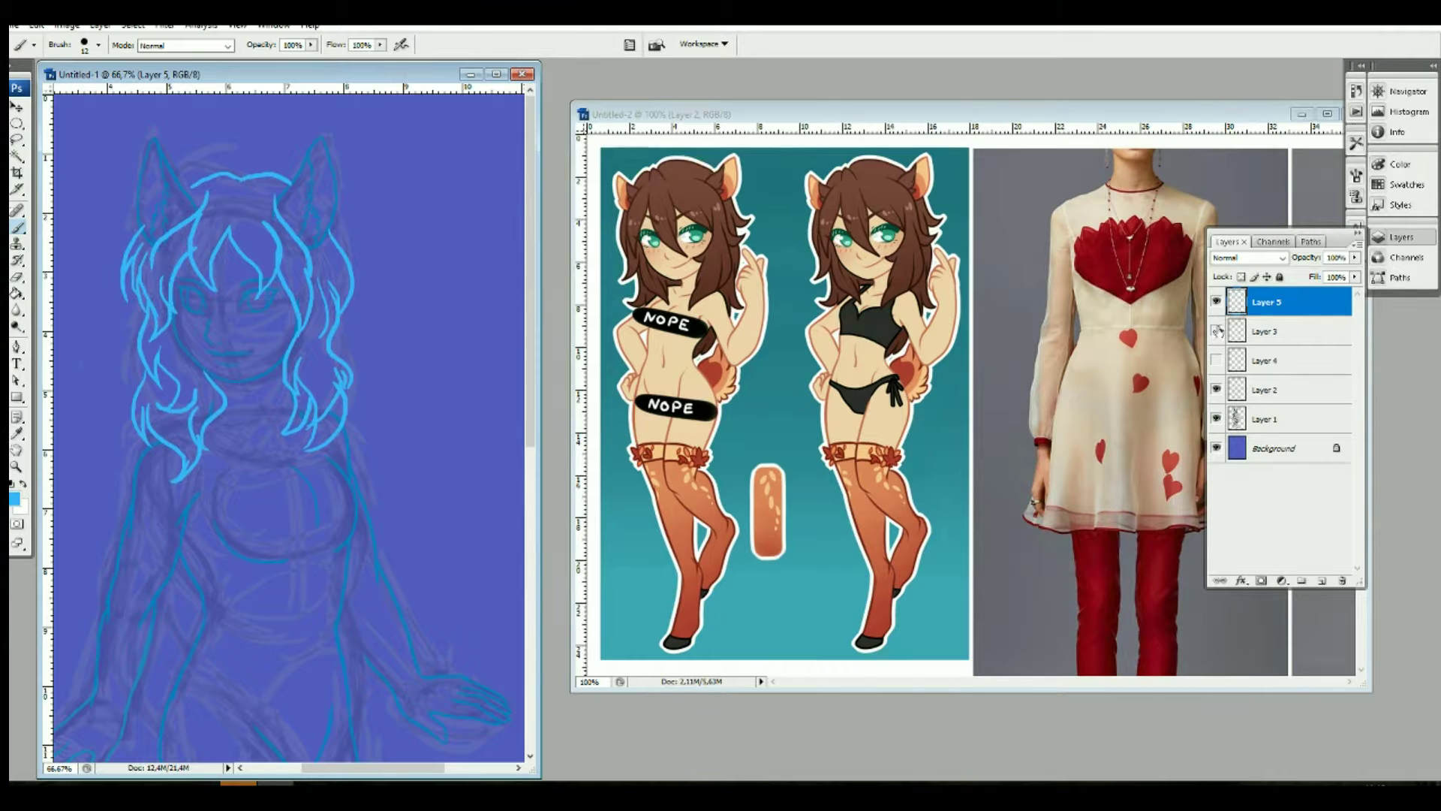
pyautogui.click(1216, 419)
# Step: On a new layer, brush a red choker around the neck and a solid red wristband
pyautogui.click(1322, 580)
pyautogui.click(15, 497)
pyautogui.click(358, 258)
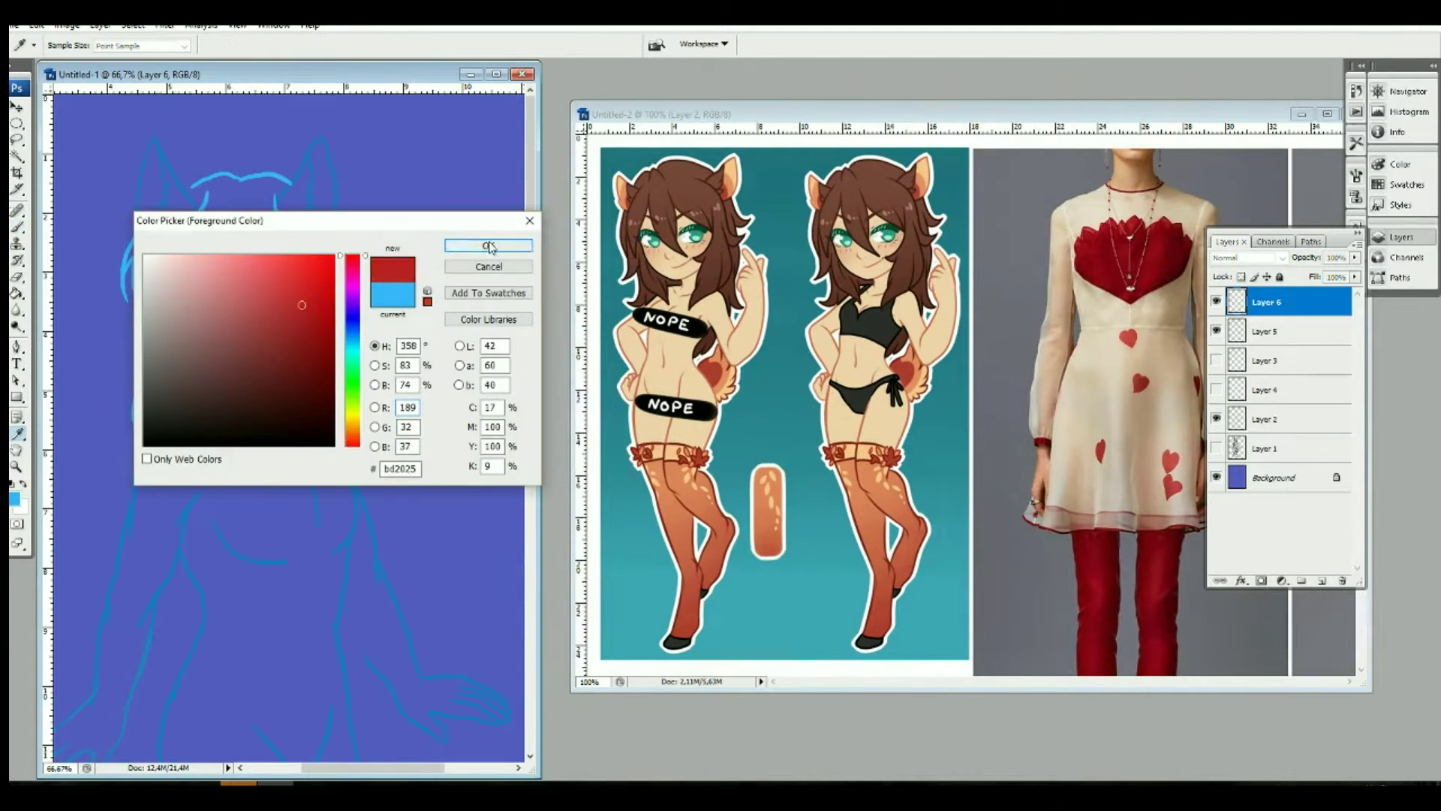
pyautogui.click(487, 241)
pyautogui.click(1216, 331)
pyautogui.moveTo(210, 415); pyautogui.dragTo(299, 412)
pyautogui.scroll(-3, 412, 450)
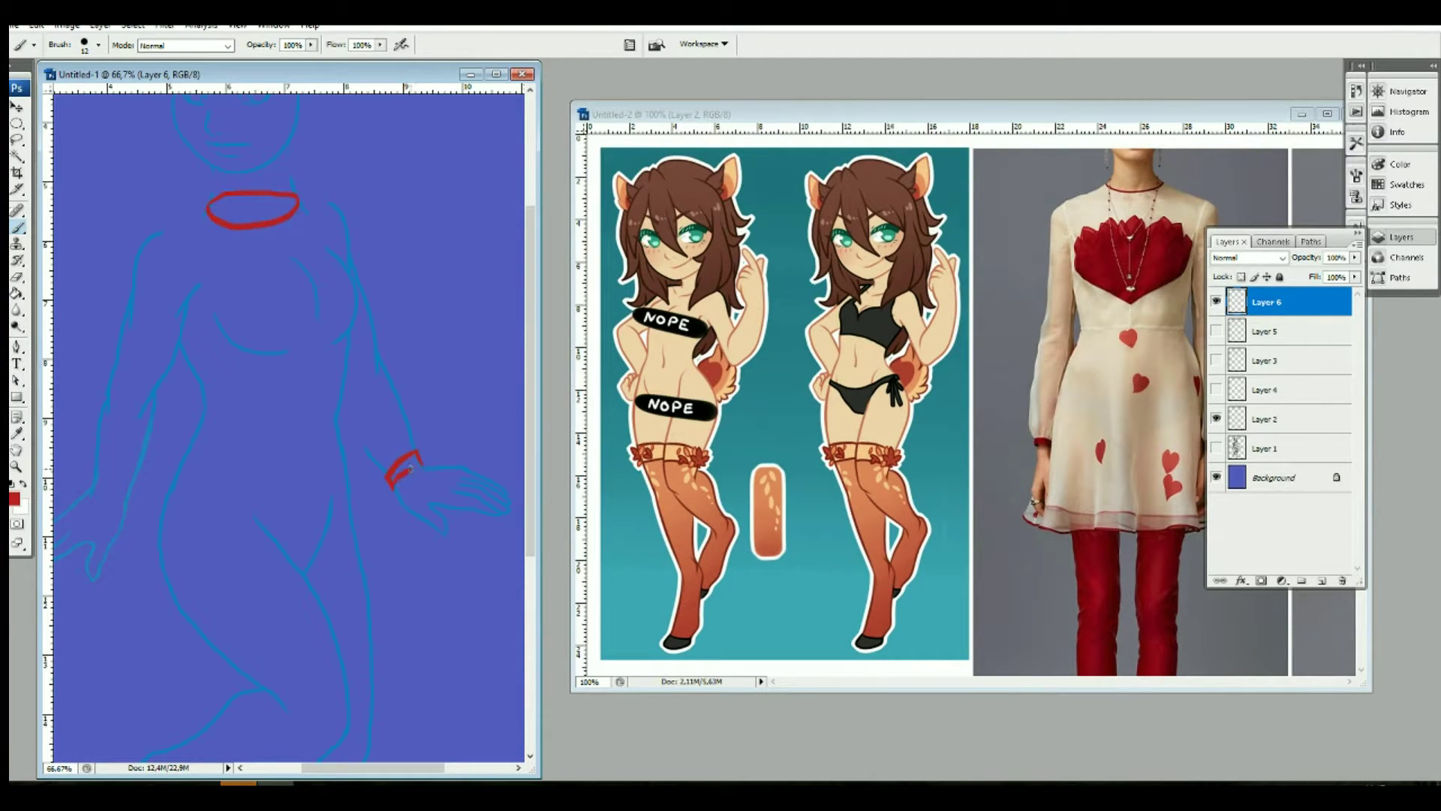
pyautogui.moveTo(390, 481); pyautogui.dragTo(417, 456)
# Step: Save the drawing as artfight2.psd and add a new layer for the dress
pyautogui.hotkey('ctrl', 's')
pyautogui.press('Return')
pyautogui.press('Return')
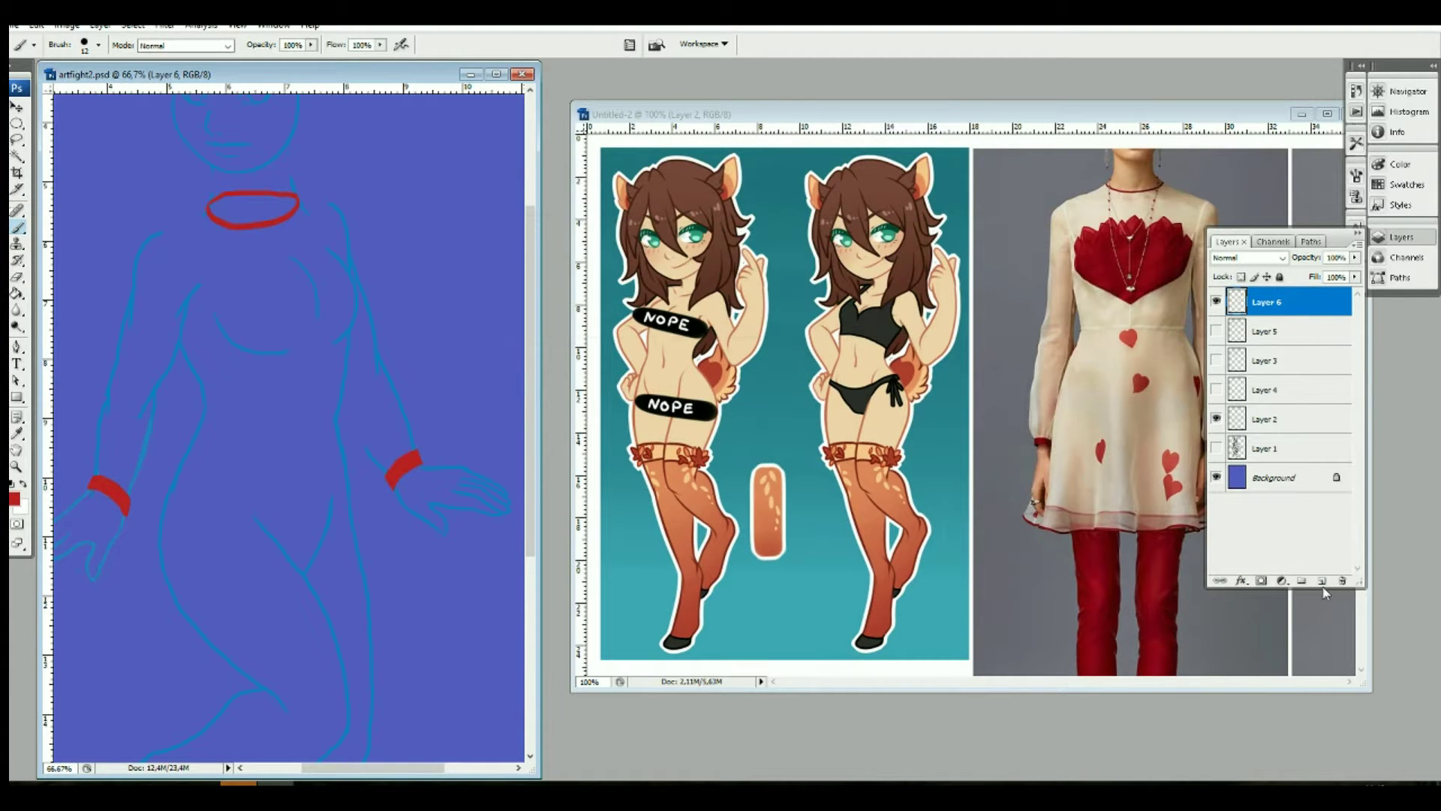
pyautogui.click(1322, 580)
# Step: Pick beige and sketch the dress shoulders and both long sleeves
pyautogui.click(13, 499)
pyautogui.click(316, 259)
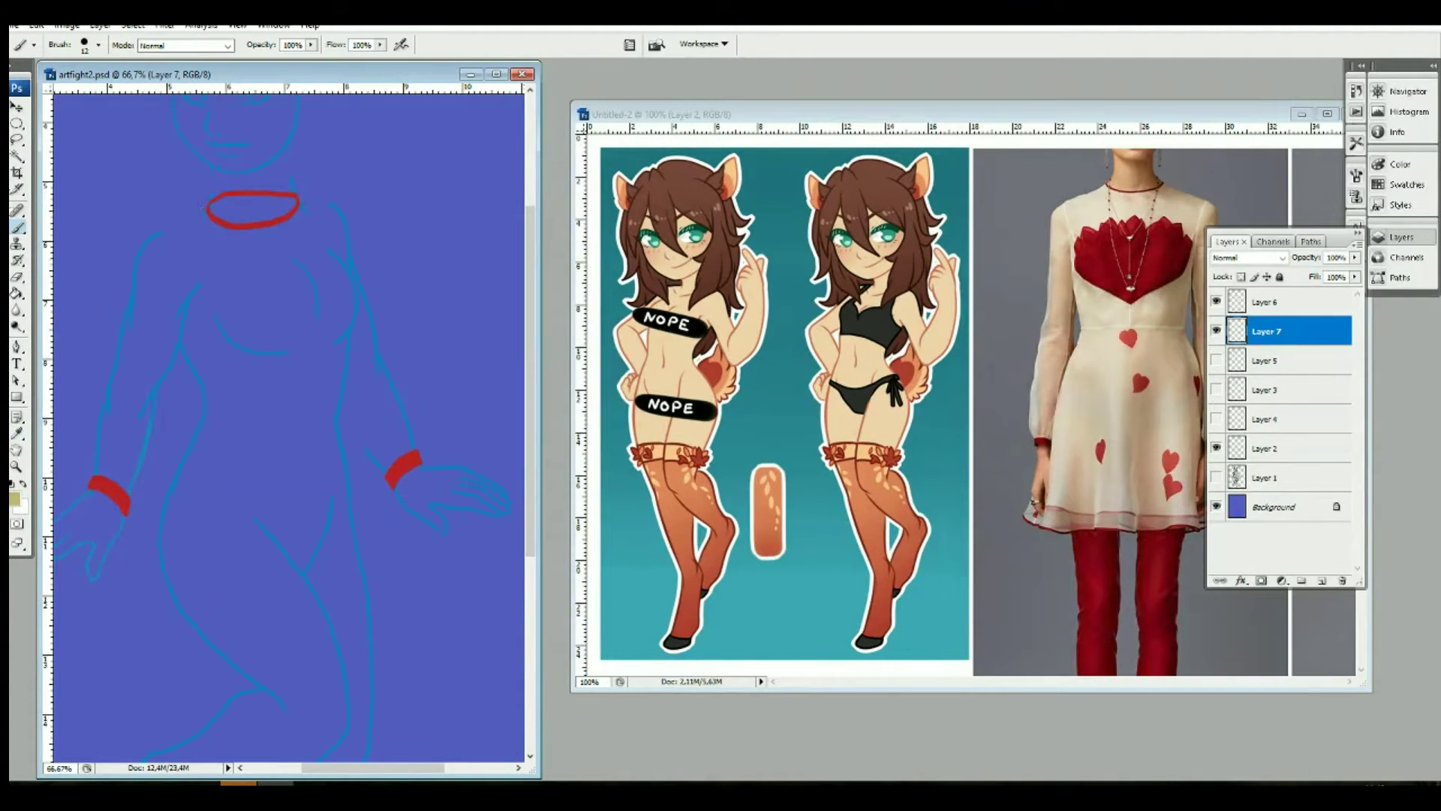
pyautogui.moveTo(148, 235)
pyautogui.mouseDown()
pyautogui.moveTo(181, 349)
pyautogui.moveTo(207, 201)
pyautogui.mouseUp()
pyautogui.moveTo(298, 195)
pyautogui.mouseDown()
pyautogui.moveTo(343, 200)
pyautogui.moveTo(342, 261)
pyautogui.moveTo(356, 249)
pyautogui.mouseUp()
pyautogui.moveTo(144, 233); pyautogui.dragTo(92, 473)
pyautogui.moveTo(156, 424); pyautogui.dragTo(132, 500)
pyautogui.moveTo(182, 314); pyautogui.dragTo(150, 467)
pyautogui.moveTo(117, 397); pyautogui.dragTo(94, 480)
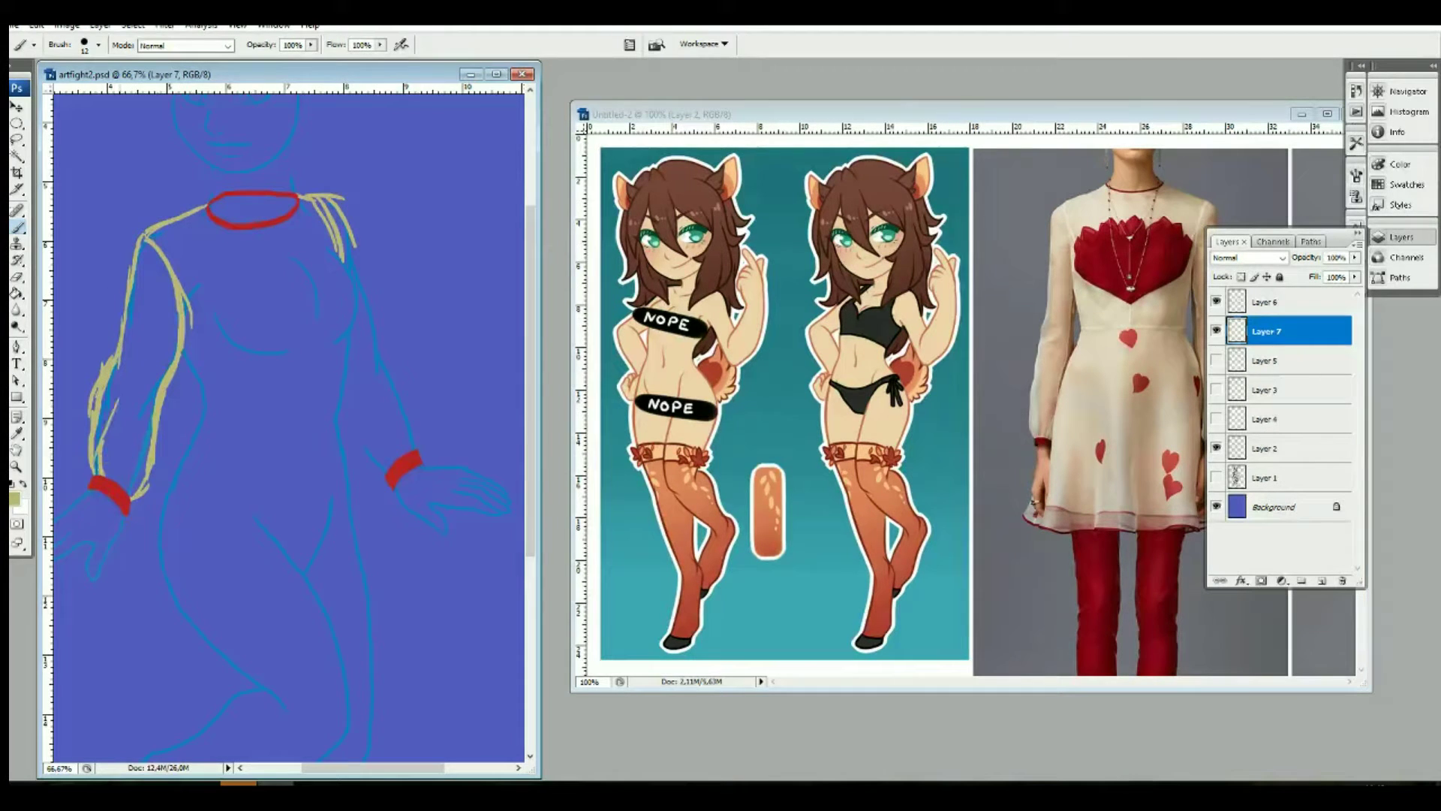
pyautogui.moveTo(150, 292); pyautogui.dragTo(120, 488)
pyautogui.moveTo(352, 428); pyautogui.dragTo(387, 473)
pyautogui.moveTo(358, 229); pyautogui.dragTo(413, 450)
pyautogui.moveTo(364, 297); pyautogui.dragTo(390, 471)
# Step: Outline the beige bodice, waistline and skirt sides down to the hem
pyautogui.moveTo(162, 331)
pyautogui.mouseDown()
pyautogui.moveTo(187, 399)
pyautogui.moveTo(326, 431)
pyautogui.mouseUp()
pyautogui.moveTo(353, 225); pyautogui.dragTo(341, 431)
pyautogui.moveTo(335, 420); pyautogui.dragTo(300, 439)
pyautogui.moveTo(199, 416)
pyautogui.mouseDown()
pyautogui.moveTo(143, 552)
pyautogui.moveTo(105, 713)
pyautogui.mouseUp()
pyautogui.scroll(-3, 143, 676)
pyautogui.moveTo(345, 331)
pyautogui.mouseDown()
pyautogui.moveTo(412, 599)
pyautogui.moveTo(439, 646)
pyautogui.mouseUp()
pyautogui.moveTo(135, 533)
pyautogui.mouseDown()
pyautogui.moveTo(94, 638)
pyautogui.moveTo(292, 679)
pyautogui.moveTo(439, 642)
pyautogui.mouseUp()
# Step: Draw the scalloped hem and fold lines across the skirt in beige
pyautogui.moveTo(376, 536); pyautogui.dragTo(435, 645)
pyautogui.moveTo(382, 503); pyautogui.dragTo(439, 634)
pyautogui.moveTo(349, 522); pyautogui.dragTo(379, 664)
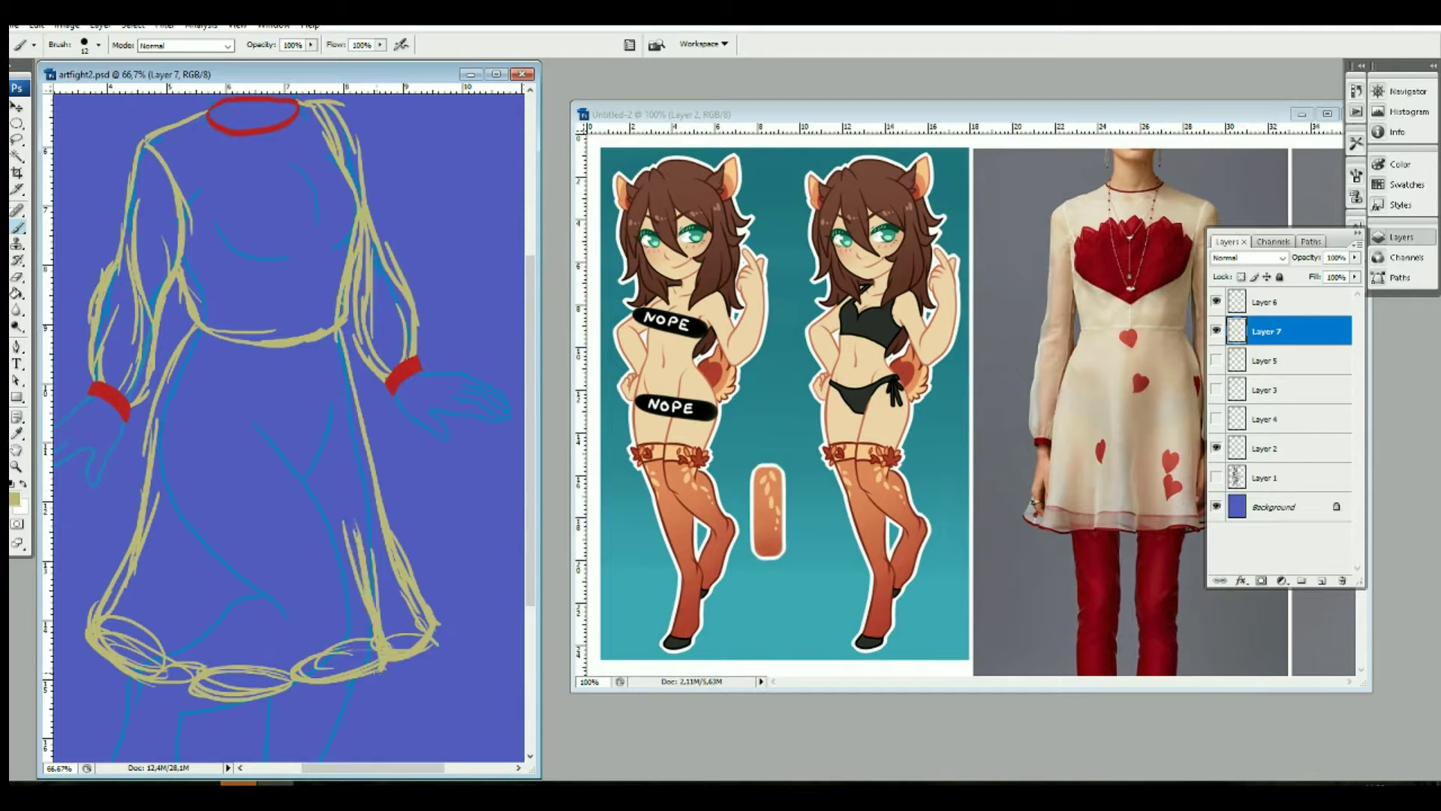
pyautogui.moveTo(113, 626); pyautogui.dragTo(82, 668)
pyautogui.moveTo(97, 653); pyautogui.dragTo(165, 680)
pyautogui.moveTo(187, 443); pyautogui.dragTo(139, 638)
pyautogui.moveTo(143, 585)
pyautogui.mouseDown()
pyautogui.moveTo(225, 705)
pyautogui.moveTo(240, 683)
pyautogui.mouseUp()
pyautogui.moveTo(233, 476); pyautogui.dragTo(248, 686)
pyautogui.moveTo(285, 454)
pyautogui.mouseDown()
pyautogui.moveTo(311, 653)
pyautogui.moveTo(371, 630)
pyautogui.mouseUp()
pyautogui.moveTo(387, 616); pyautogui.dragTo(443, 668)
pyautogui.moveTo(349, 666); pyautogui.dragTo(391, 696)
# Step: On Layer 6, eyedrop the cuff red and paint two red trim bands along the hem
pyautogui.click(1269, 302)
pyautogui.click(18, 435)
pyautogui.click(109, 406)
pyautogui.press('b')
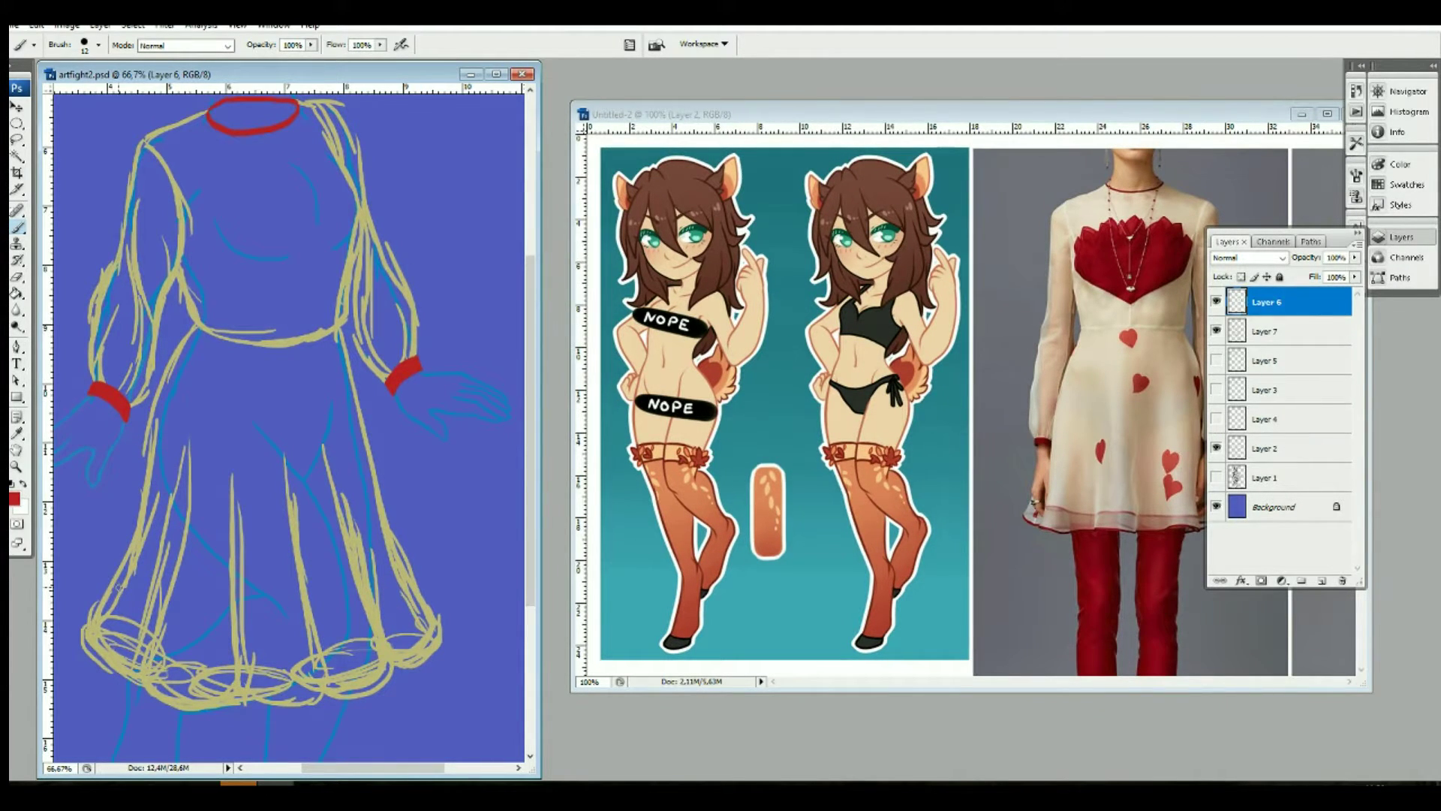
pyautogui.moveTo(89, 635)
pyautogui.mouseDown()
pyautogui.moveTo(139, 672)
pyautogui.moveTo(229, 701)
pyautogui.moveTo(425, 659)
pyautogui.mouseUp()
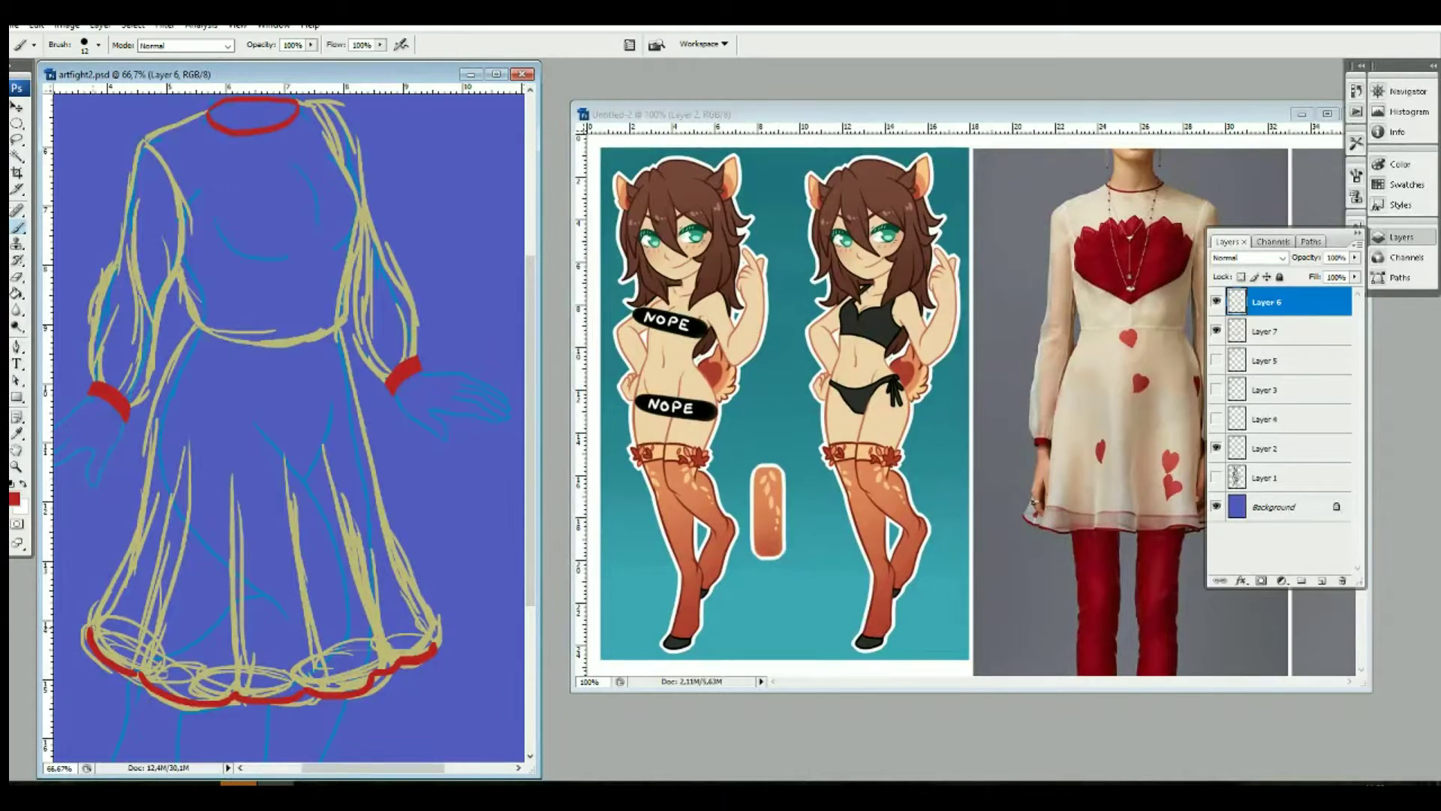
pyautogui.keyDown('ctrl'); pyautogui.click(1322, 580); pyautogui.keyUp('ctrl')
pyautogui.moveTo(101, 626)
pyautogui.mouseDown()
pyautogui.moveTo(211, 681)
pyautogui.moveTo(297, 675)
pyautogui.moveTo(417, 633)
pyautogui.mouseUp()
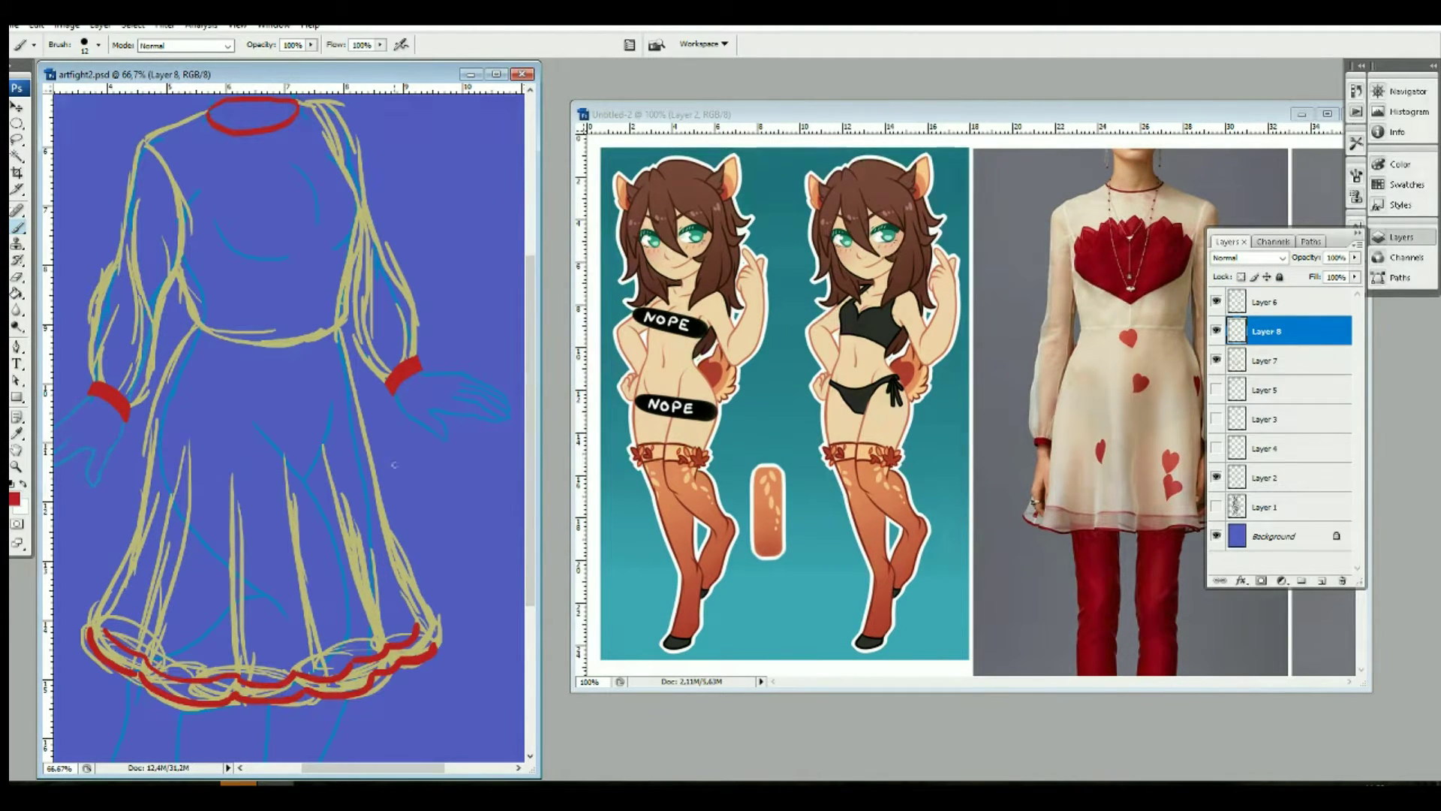
# Step: On a new layer, brush several small red hearts across the skirt
pyautogui.click(1322, 580)
pyautogui.moveTo(303, 396); pyautogui.dragTo(312, 369)
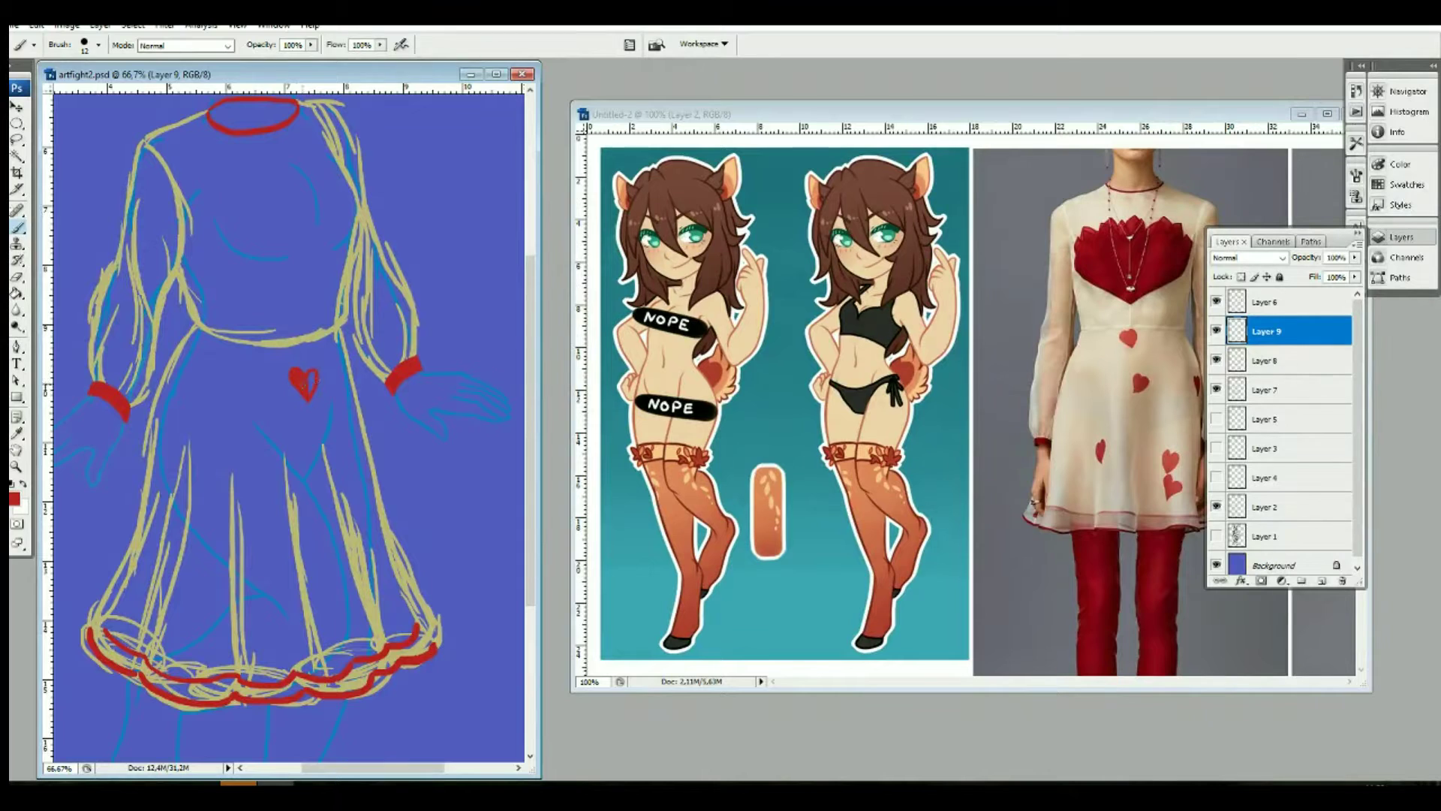
pyautogui.hotkey('ctrl', 'z')
pyautogui.moveTo(331, 476); pyautogui.dragTo(336, 448)
pyautogui.moveTo(254, 584); pyautogui.dragTo(277, 607)
pyautogui.press('e')
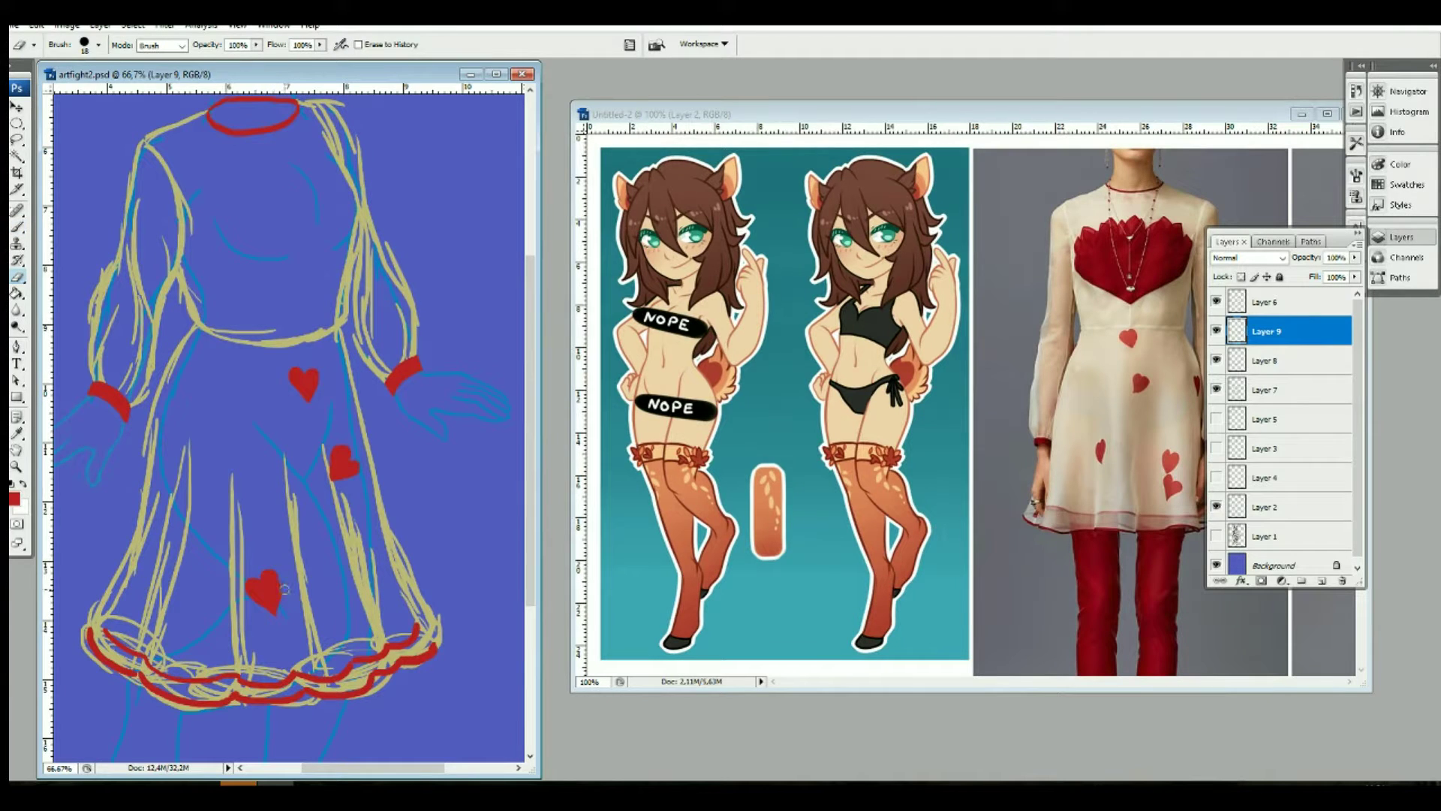
pyautogui.press('b')
pyautogui.moveTo(329, 582); pyautogui.dragTo(344, 591)
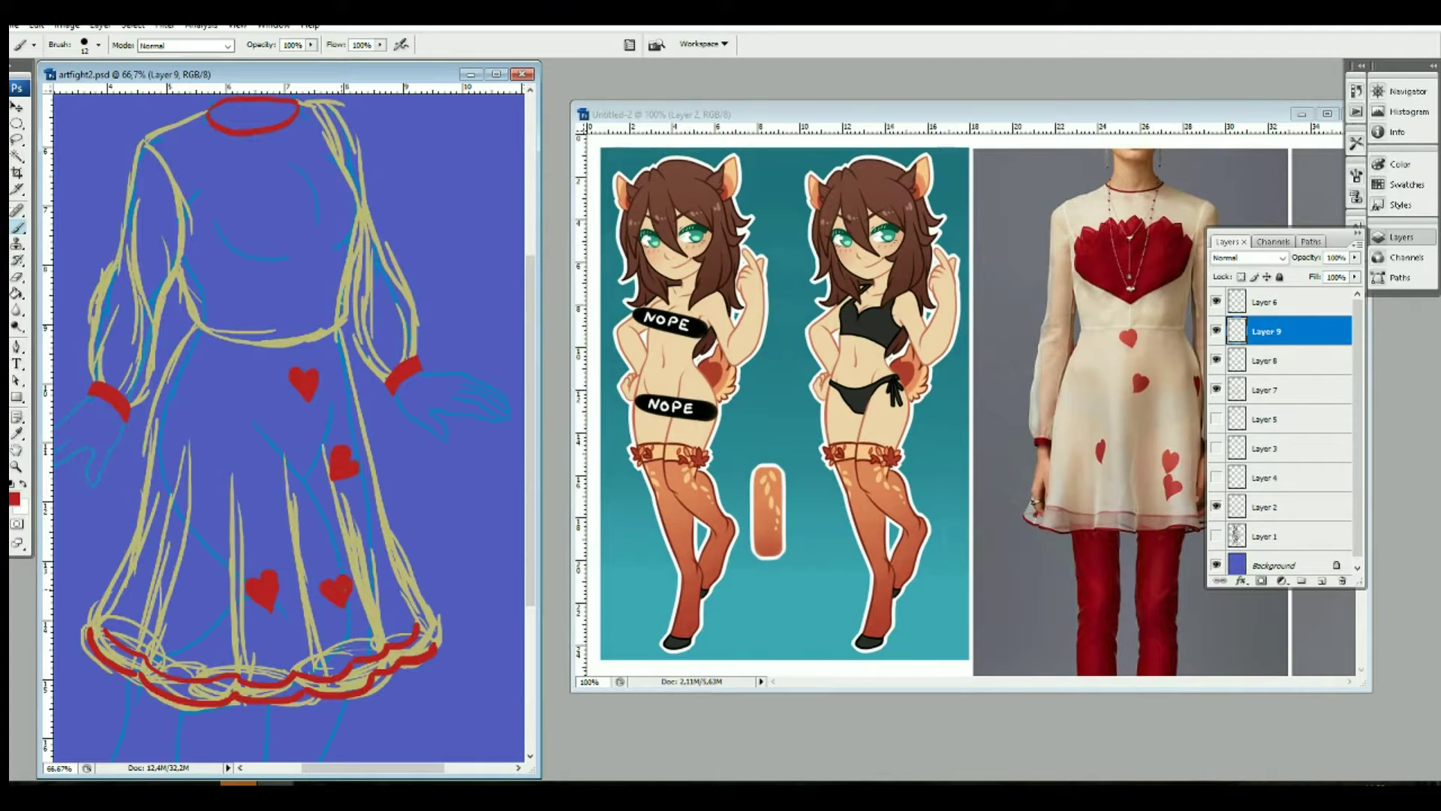
pyautogui.hotkey('ctrl', 'z')
pyautogui.moveTo(390, 603); pyautogui.dragTo(397, 615)
# Step: On another new layer, outline the red chest panel with a jagged M-shaped top
pyautogui.click(1322, 580)
pyautogui.moveTo(201, 210)
pyautogui.mouseDown()
pyautogui.moveTo(306, 291)
pyautogui.moveTo(354, 176)
pyautogui.mouseUp()
pyautogui.moveTo(201, 213)
pyautogui.mouseDown()
pyautogui.moveTo(273, 180)
pyautogui.moveTo(300, 210)
pyautogui.moveTo(324, 189)
pyautogui.mouseUp()
pyautogui.press('e')
pyautogui.moveTo(226, 216); pyautogui.dragTo(315, 167)
pyautogui.press('b')
pyautogui.moveTo(260, 216); pyautogui.dragTo(323, 190)
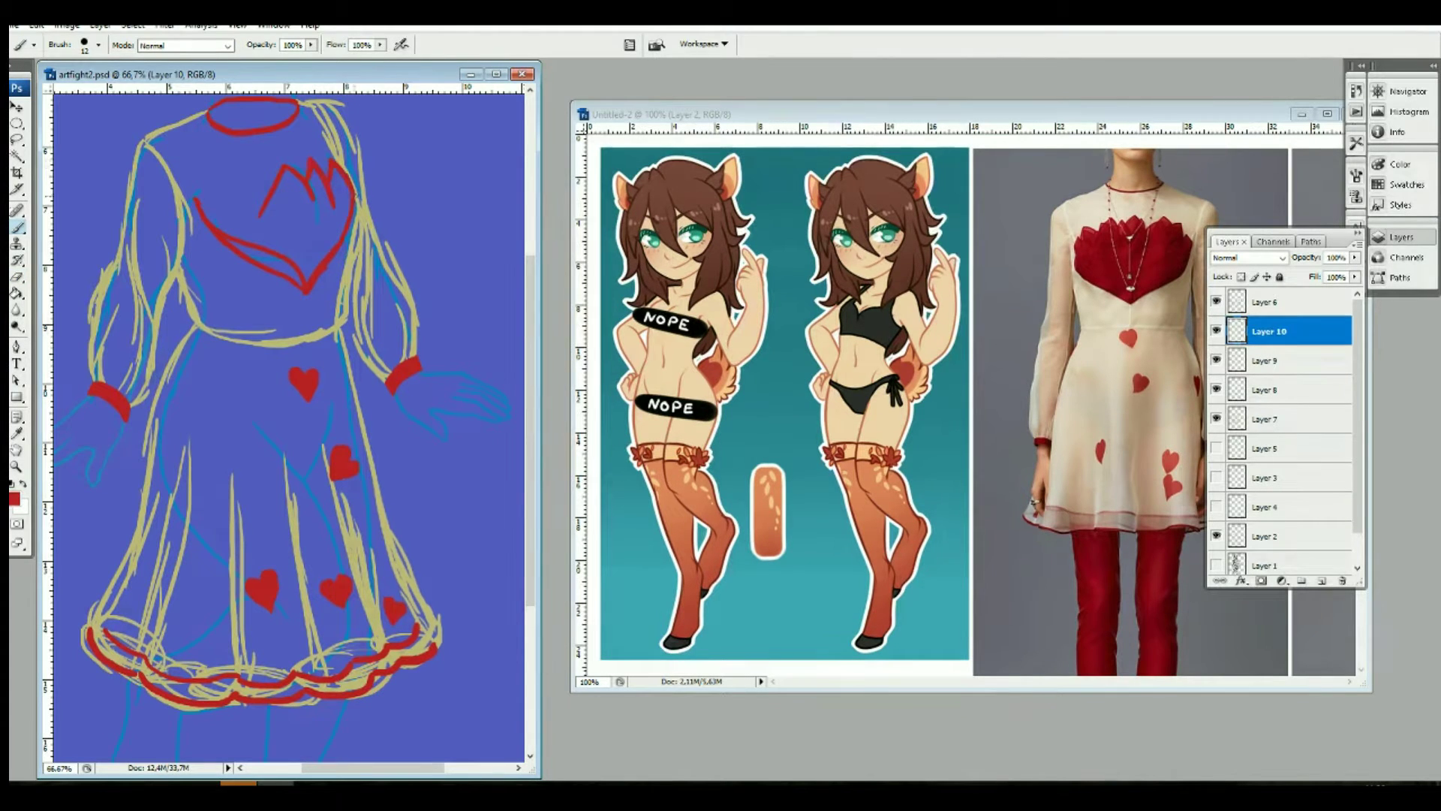
pyautogui.moveTo(192, 188); pyautogui.dragTo(237, 222)
pyautogui.press('e')
pyautogui.moveTo(270, 171)
pyautogui.mouseDown()
pyautogui.moveTo(240, 187)
pyautogui.moveTo(236, 213)
pyautogui.moveTo(272, 167)
pyautogui.moveTo(252, 180)
pyautogui.moveTo(345, 196)
pyautogui.moveTo(220, 190)
pyautogui.moveTo(301, 248)
pyautogui.moveTo(308, 289)
pyautogui.mouseUp()
pyautogui.click(19, 227)
pyautogui.click(99, 45)
# Step: Duplicate the chest panel, set the copy to Multiply, and stretch it taller
pyautogui.press('e')
pyautogui.hotkey('ctrl', 'j')
pyautogui.click(1248, 258)
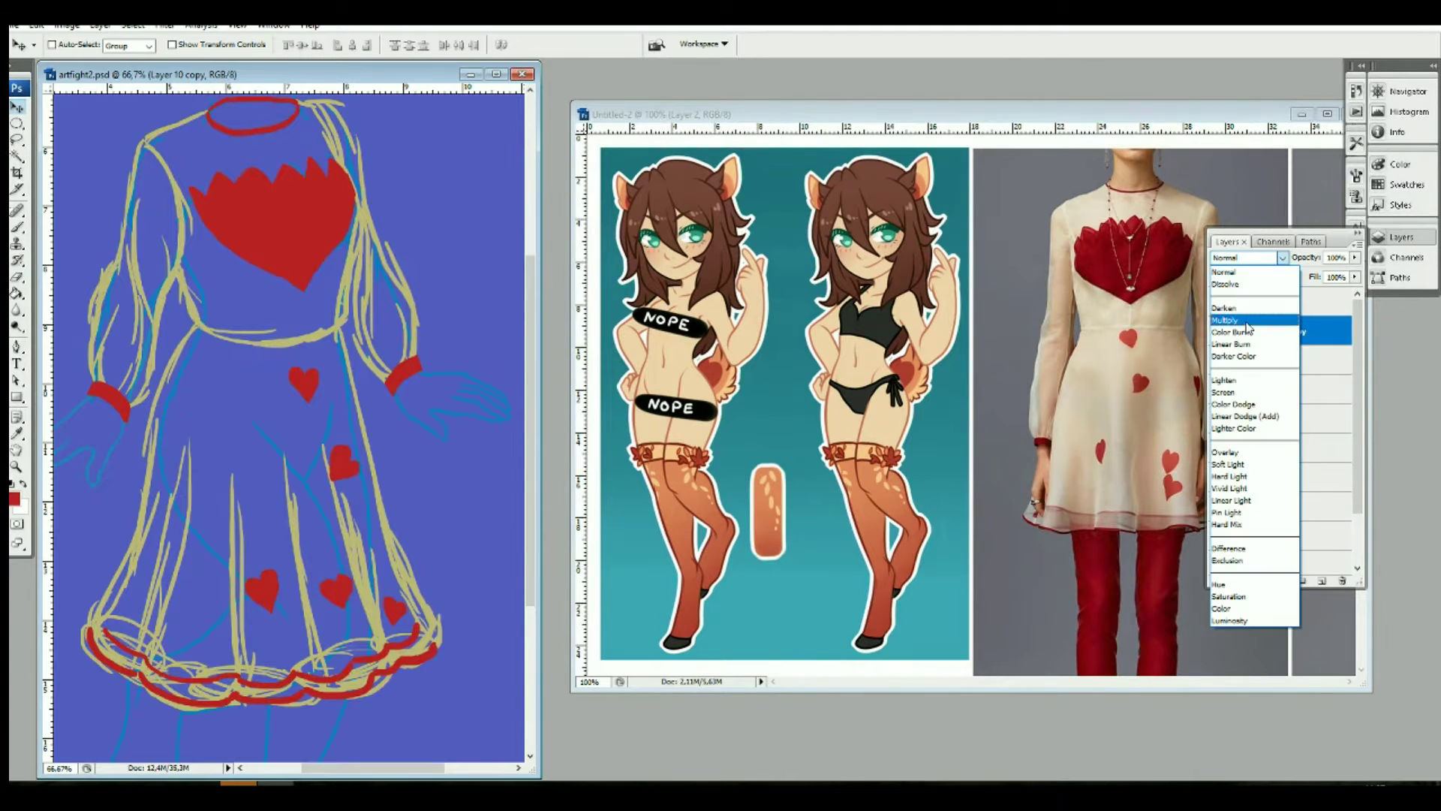
pyautogui.click(1269, 319)
pyautogui.click(37, 24)
pyautogui.click(45, 285)
pyautogui.moveTo(188, 223); pyautogui.dragTo(171, 223)
pyautogui.moveTo(359, 155); pyautogui.dragTo(361, 142)
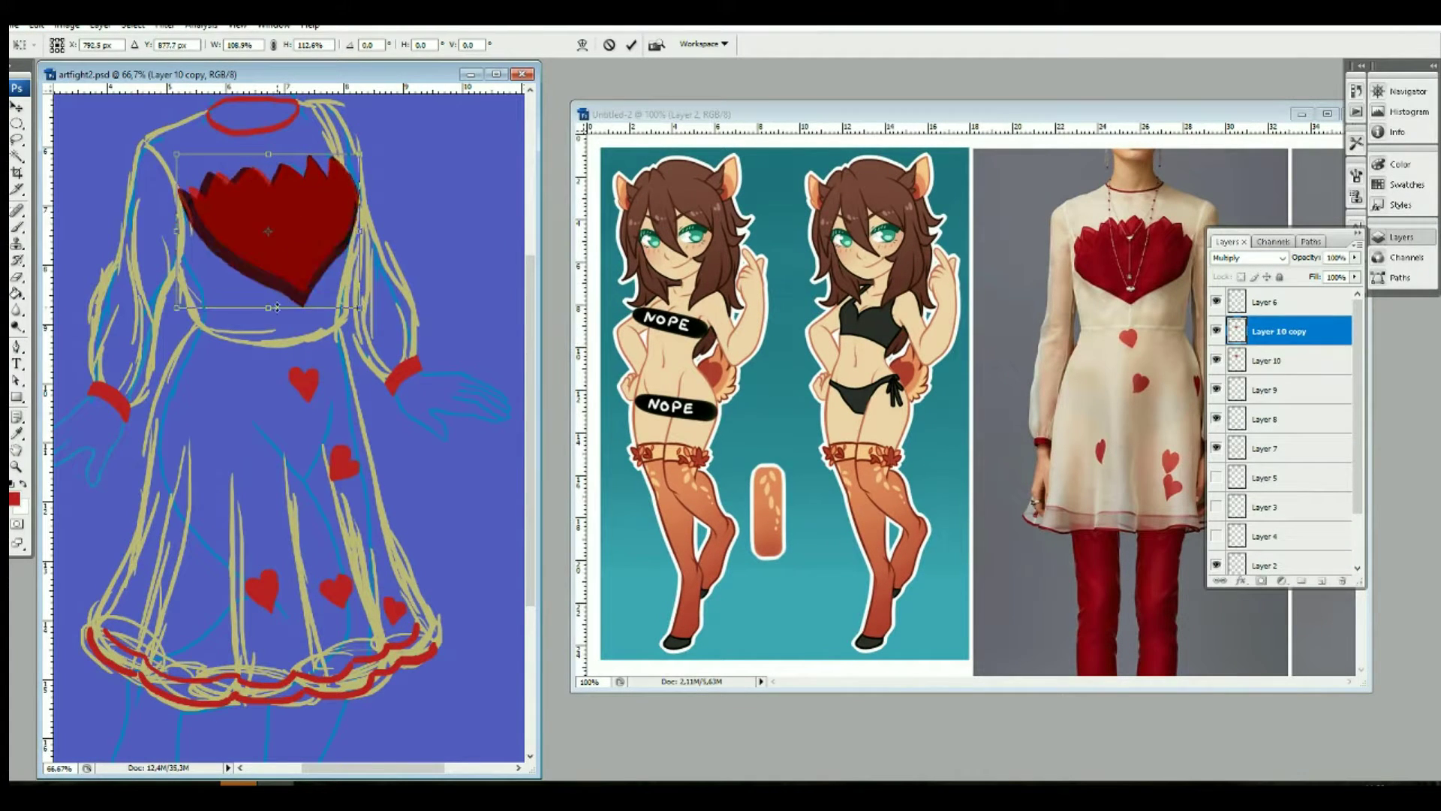
pyautogui.moveTo(173, 223); pyautogui.dragTo(182, 220)
pyautogui.press('Return')
# Step: Erase the copy's edges via a Magic Wand selection; set the dress sketch to 30% opacity
pyautogui.click(17, 155)
pyautogui.click(1268, 360)
pyautogui.click(199, 199)
pyautogui.click(1276, 330)
pyautogui.press('e')
pyautogui.hotkey('ctrl', 'd')
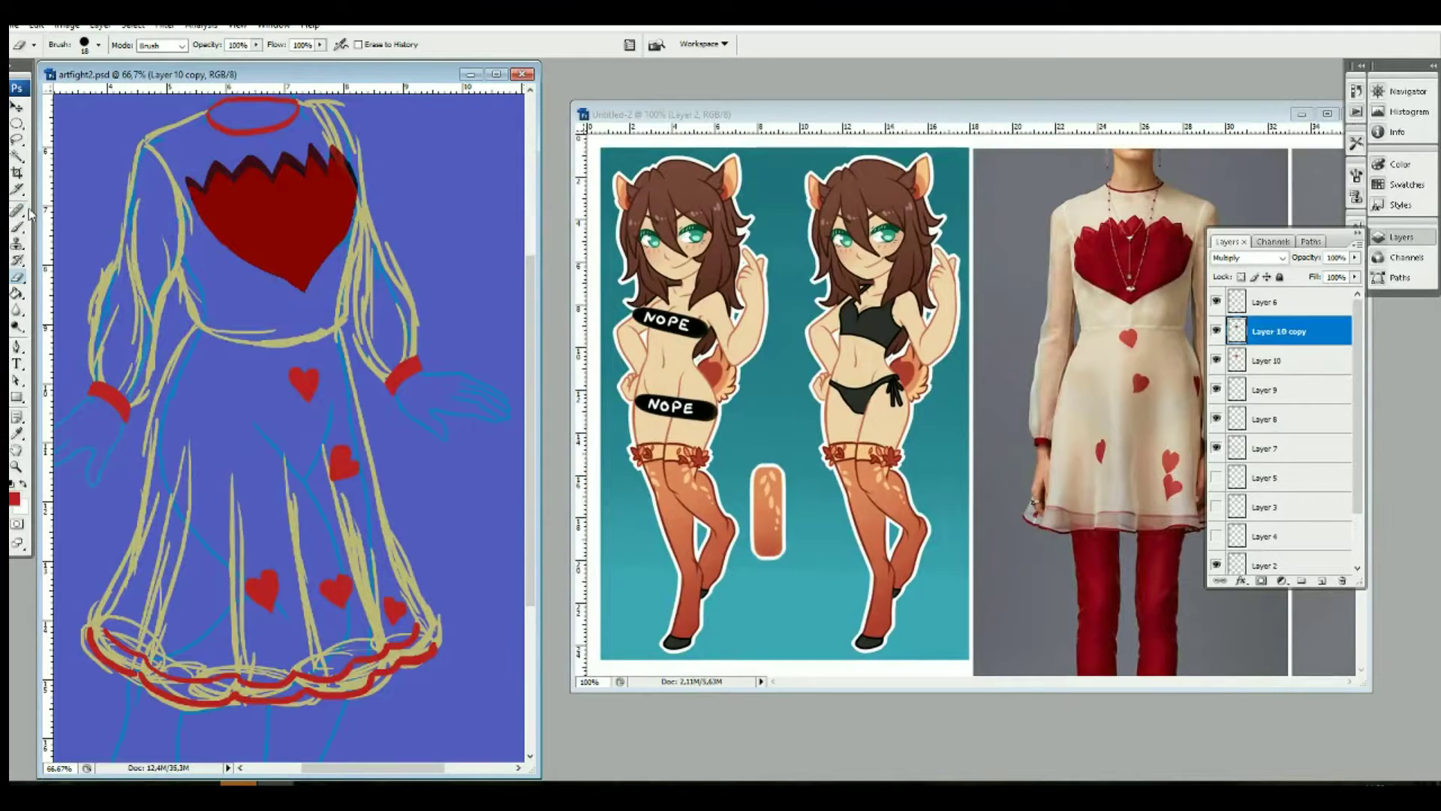
pyautogui.click(1276, 448)
pyautogui.moveTo(1355, 256); pyautogui.dragTo(1304, 291)
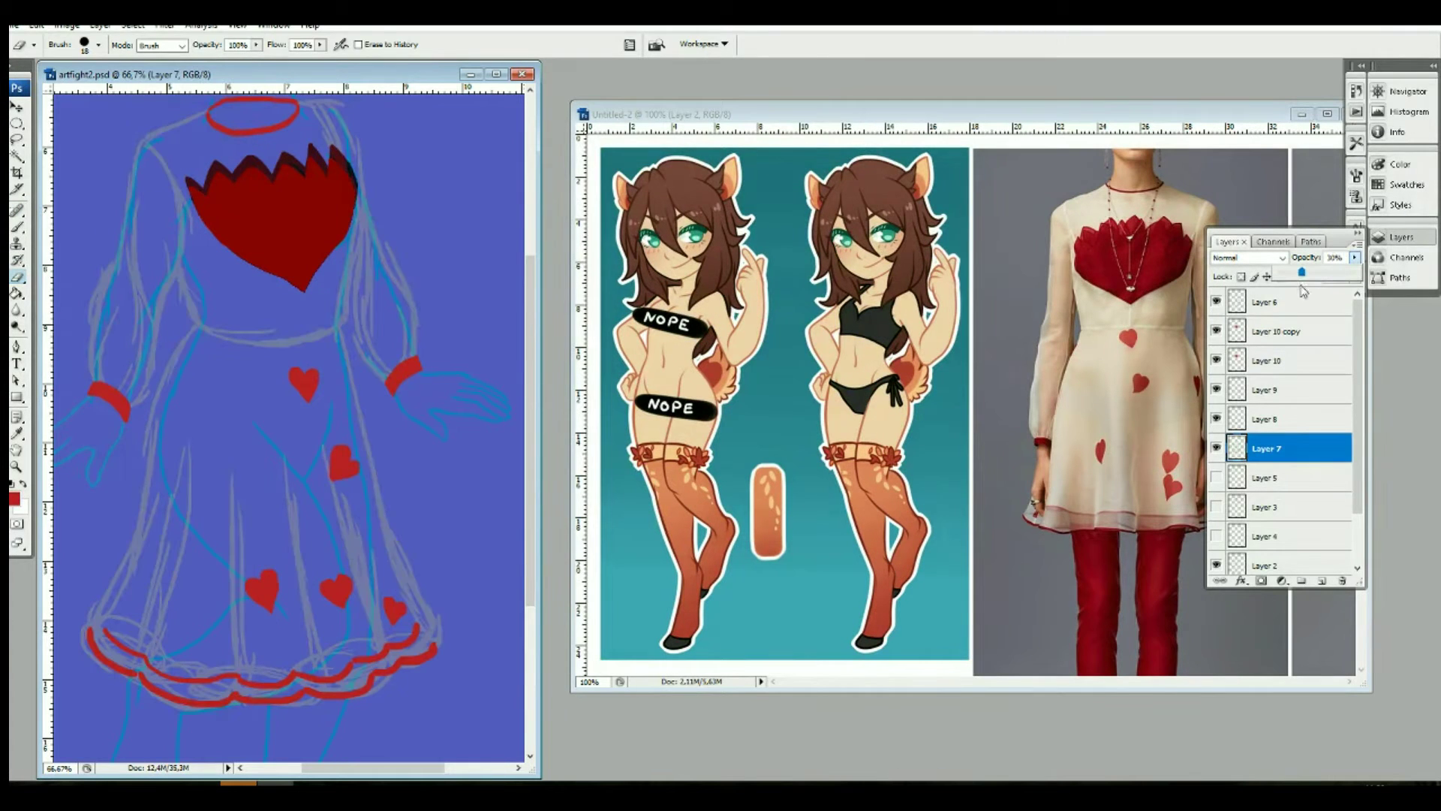
# Step: On a new layer, trace a Pen path down the left shoulder, sleeve and skirt to the hem
pyautogui.click(1319, 579)
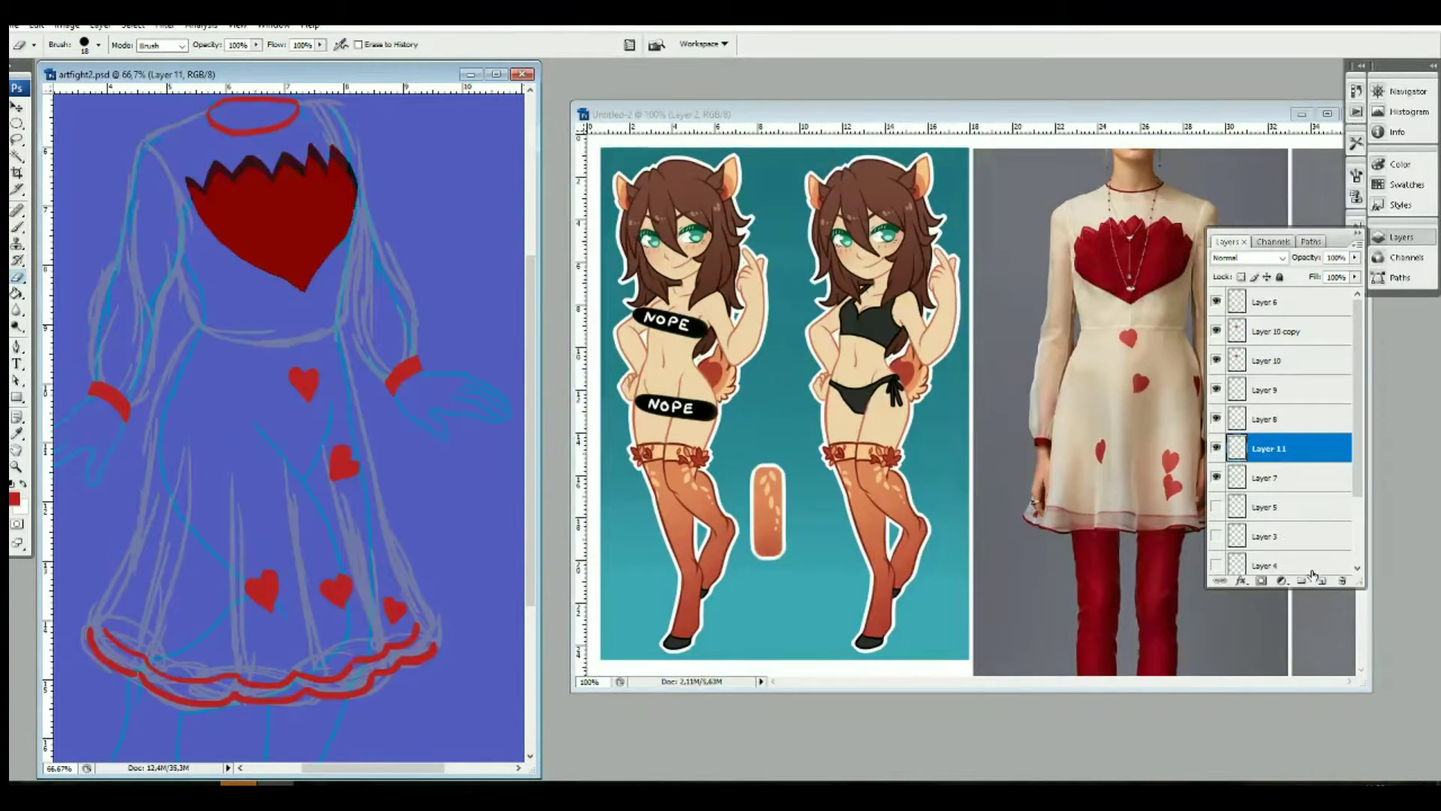
pyautogui.press('p')
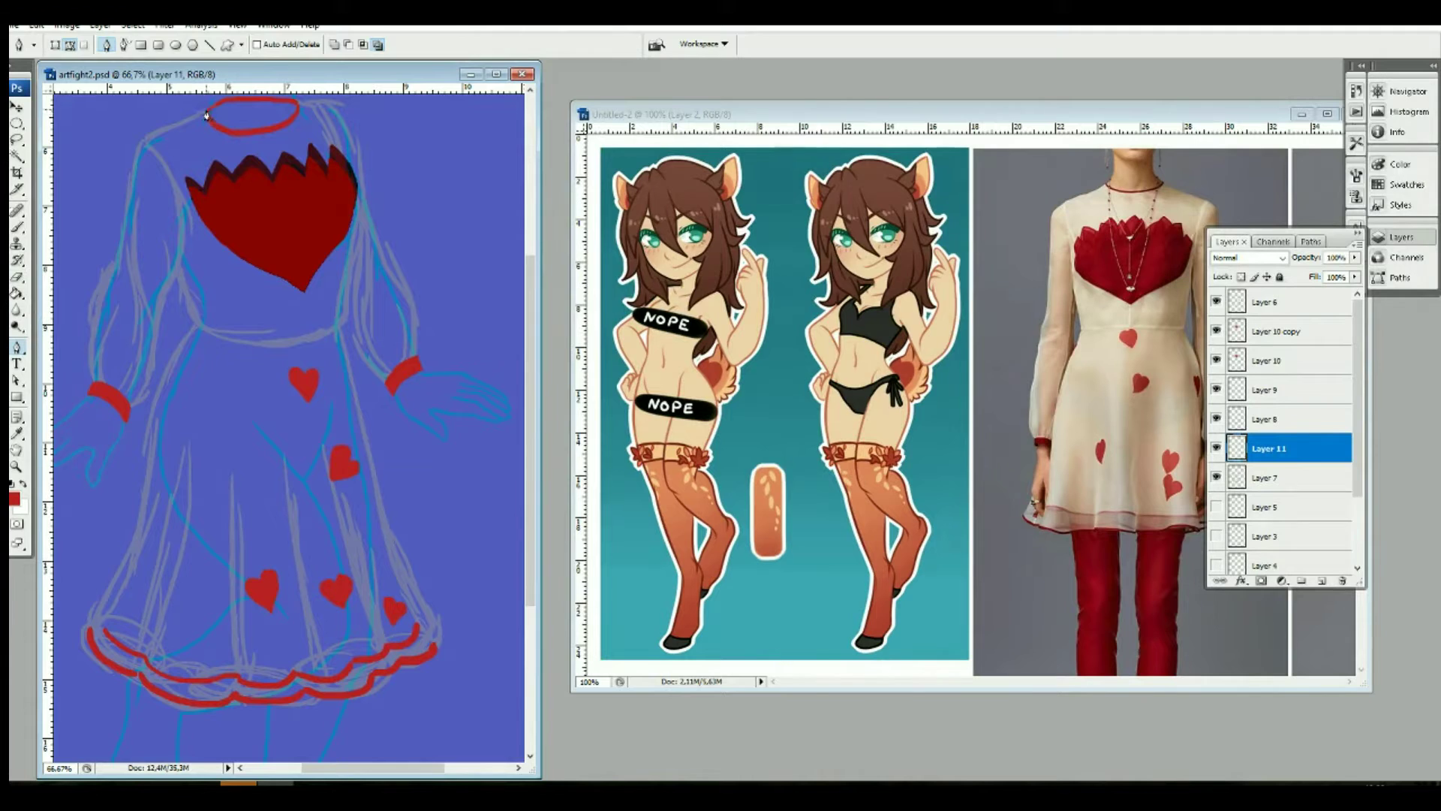
pyautogui.moveTo(132, 177); pyautogui.dragTo(131, 218)
pyautogui.click(114, 255)
pyautogui.moveTo(93, 382); pyautogui.dragTo(121, 402)
pyautogui.moveTo(177, 266); pyautogui.dragTo(187, 239)
pyautogui.click(196, 321)
pyautogui.moveTo(155, 426); pyautogui.dragTo(152, 456)
pyautogui.click(124, 575)
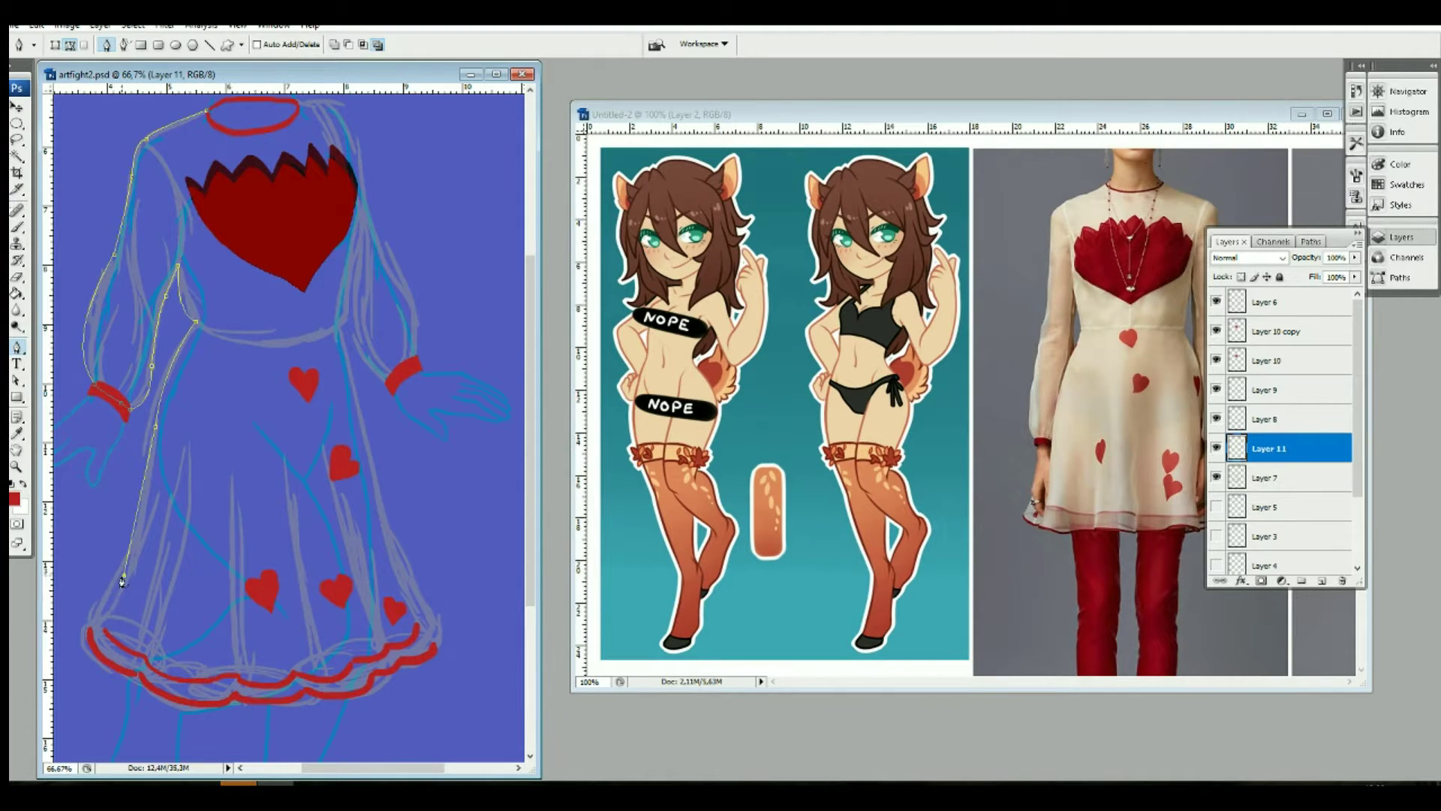
pyautogui.click(90, 633)
pyautogui.click(140, 676)
pyautogui.click(235, 696)
# Step: Continue the path up the right side and sleeve to the neckline, closing the outline
pyautogui.click(72, 404)
pyautogui.click(376, 486)
pyautogui.moveTo(338, 326); pyautogui.dragTo(352, 349)
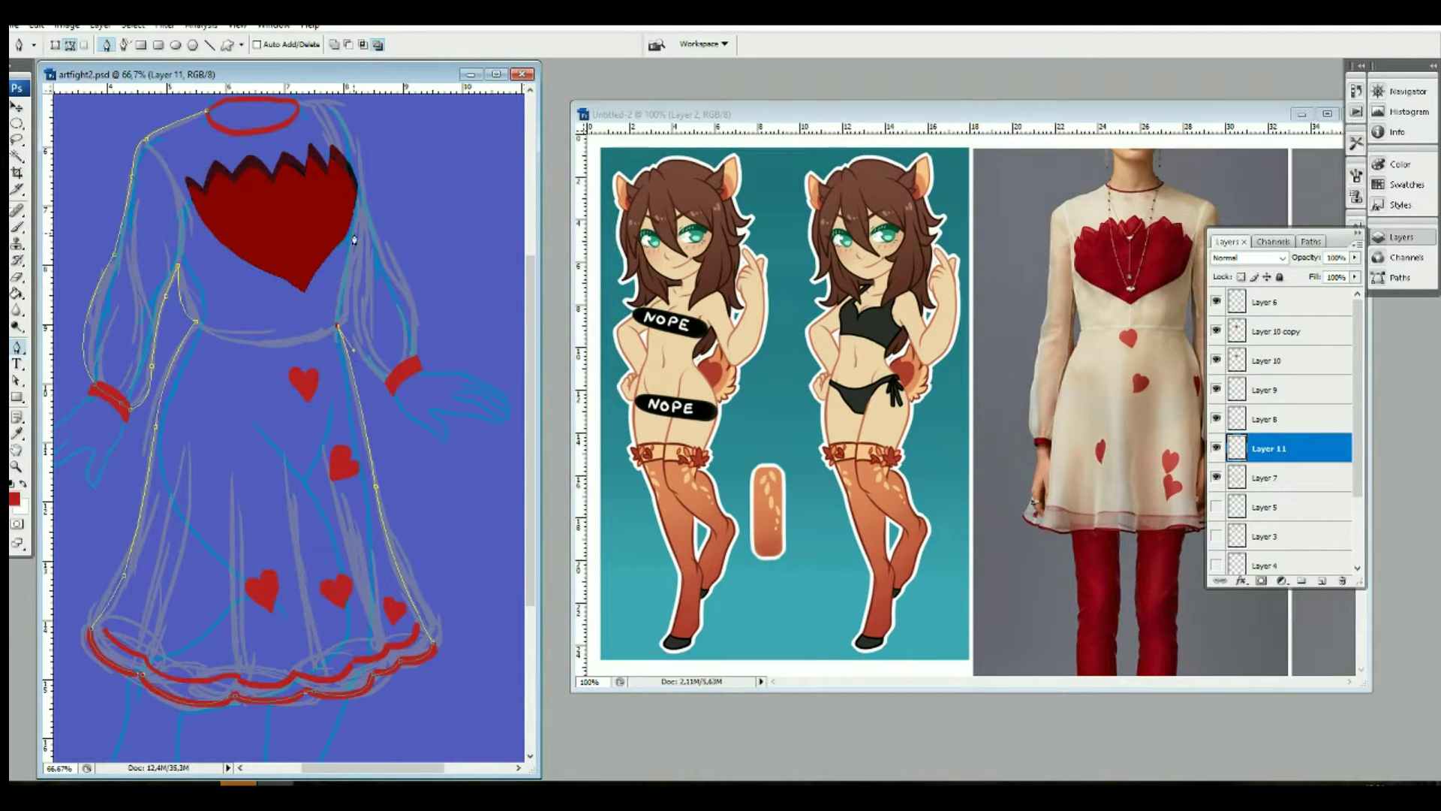
pyautogui.click(361, 239)
pyautogui.hotkey('ctrl', 'alt', 'z')
pyautogui.click(347, 319)
pyautogui.click(418, 366)
pyautogui.click(412, 307)
pyautogui.click(380, 253)
pyautogui.scroll(2, 368, 240)
pyautogui.click(358, 218)
pyautogui.click(322, 161)
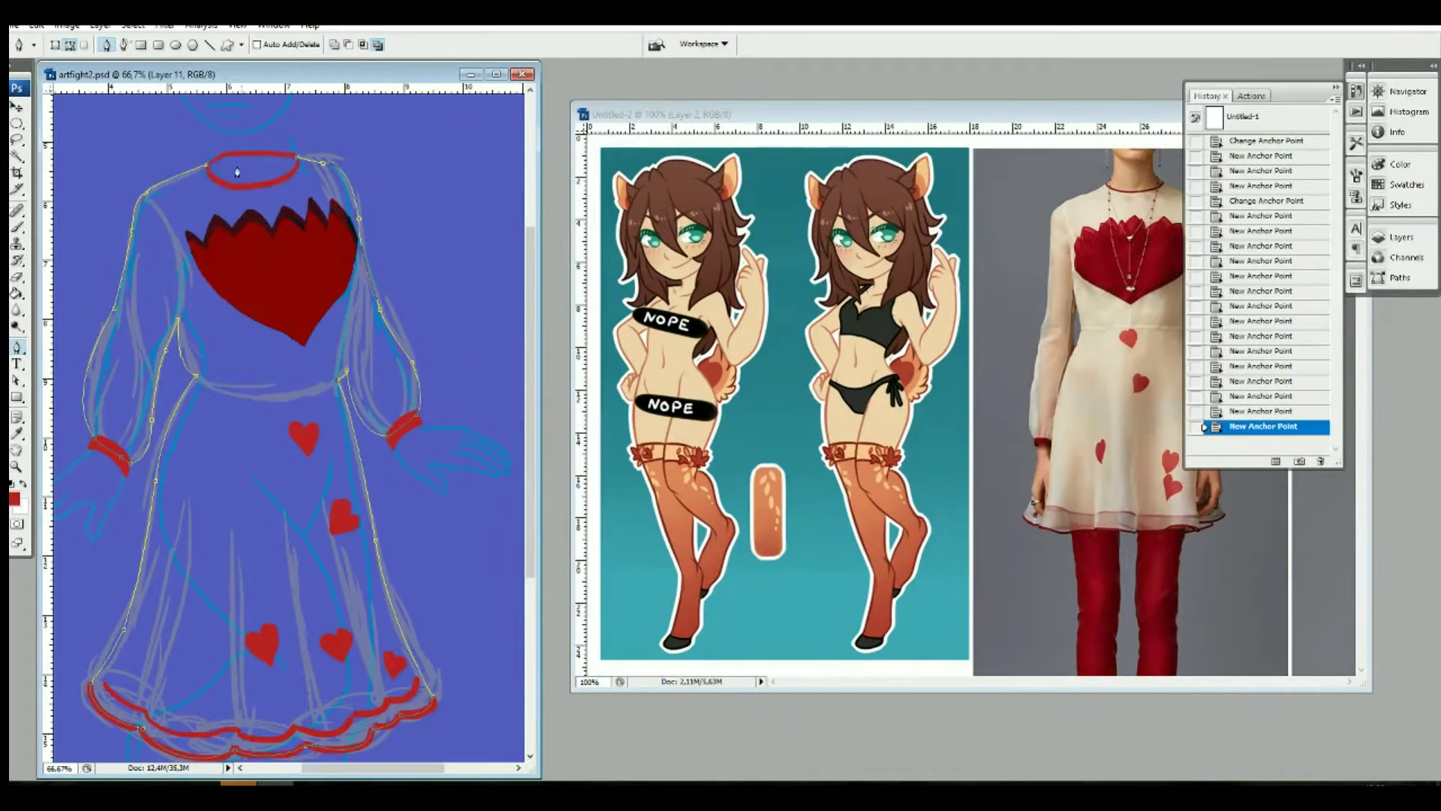
pyautogui.click(15, 498)
# Step: Set the foreground to pale yellow and stroke the dress path
pyautogui.click(352, 421)
pyautogui.click(204, 268)
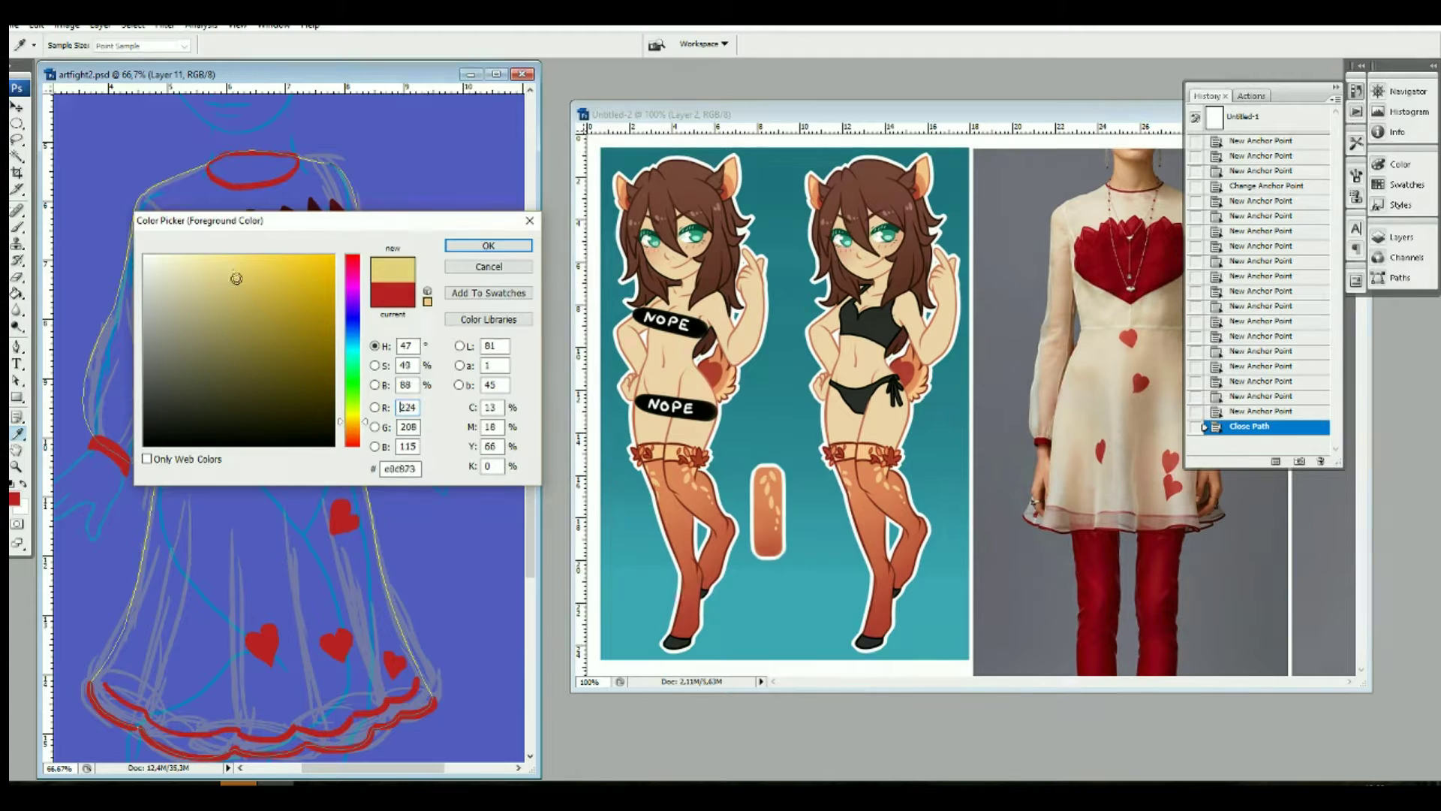
pyautogui.click(489, 245)
pyautogui.press('Return')
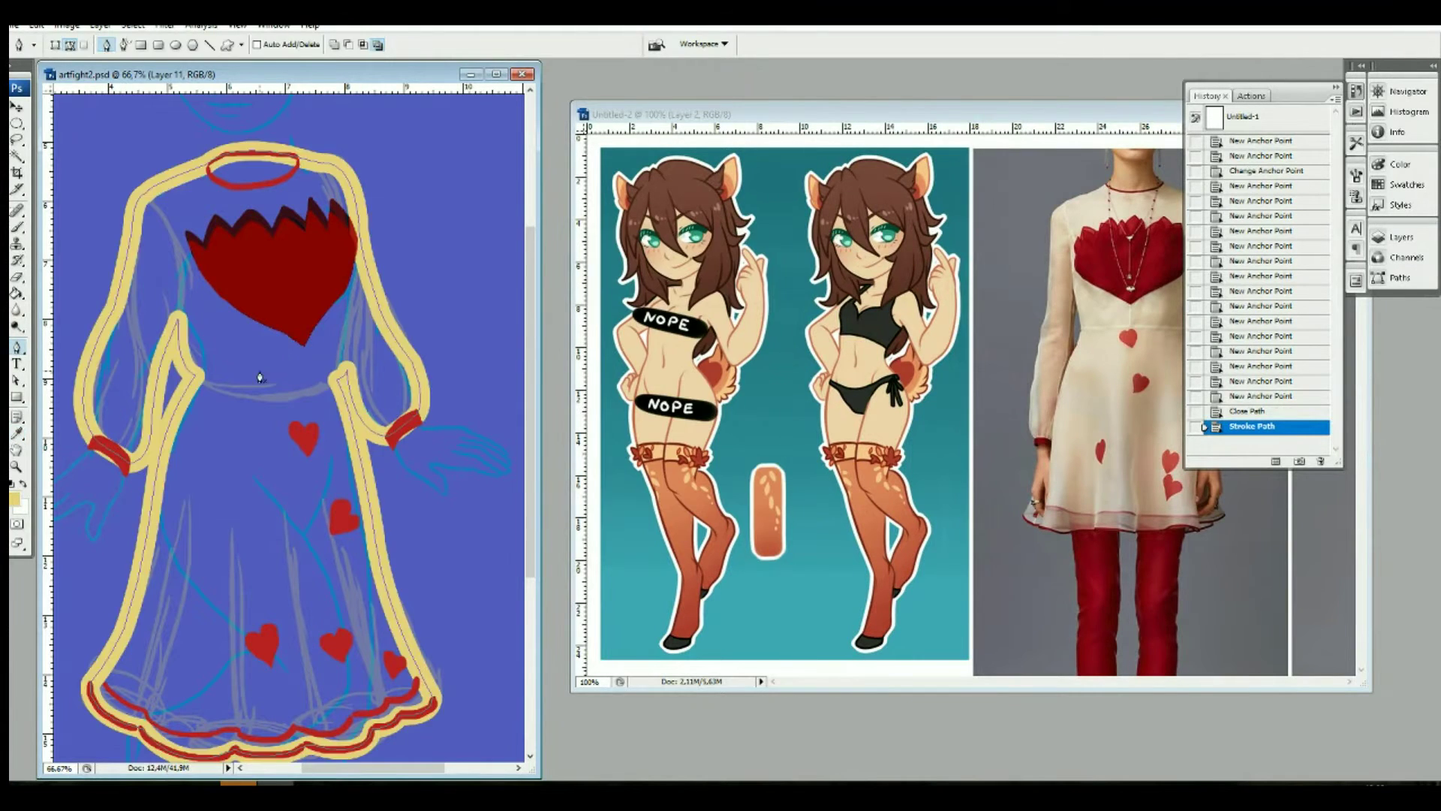
# Step: Apply the pale-yellow stroke to the outline, hide the path and add a new empty layer
pyautogui.press('p')
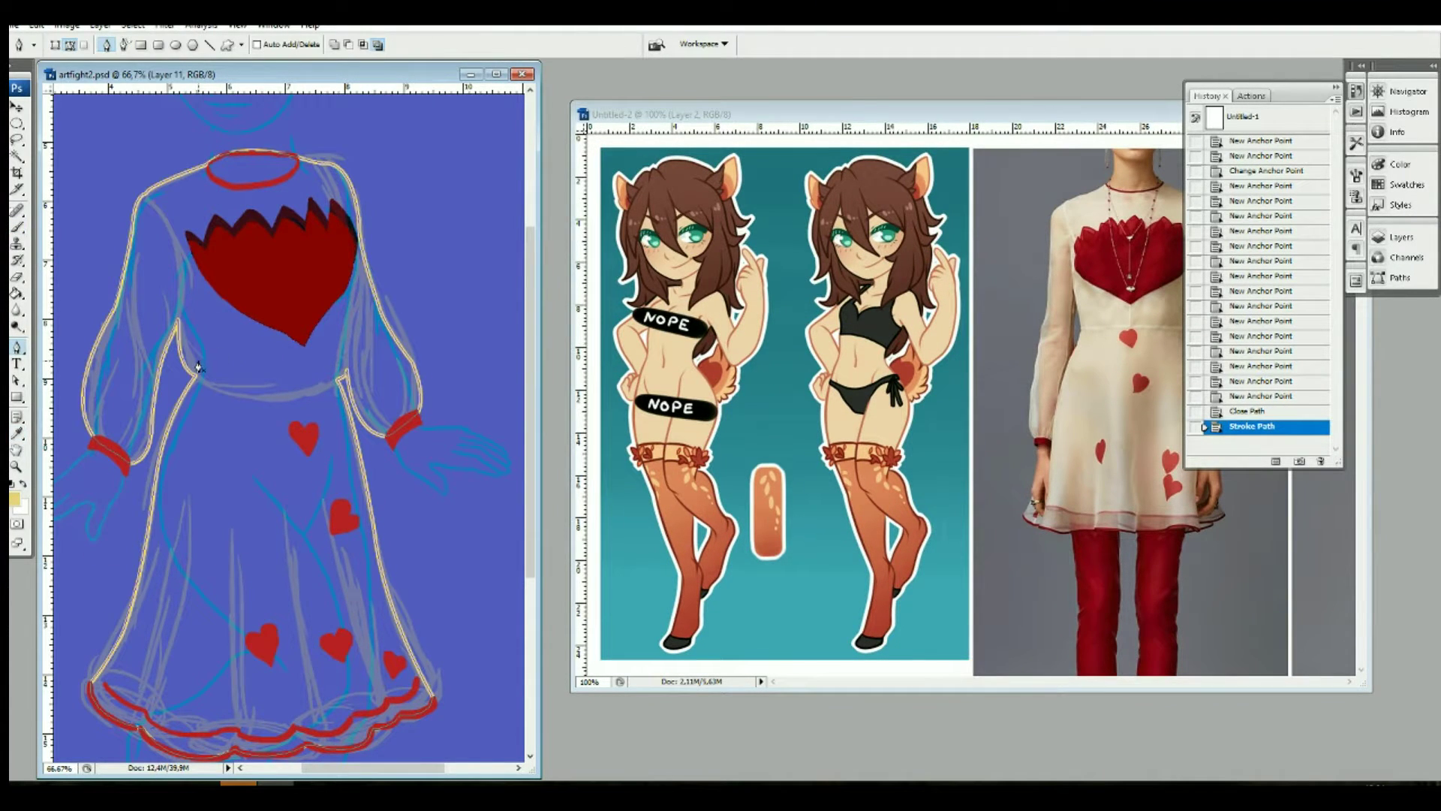
pyautogui.press('Return')
pyautogui.press('F7')
pyautogui.hotkey('ctrl', 'shift', 'alt', 'n')
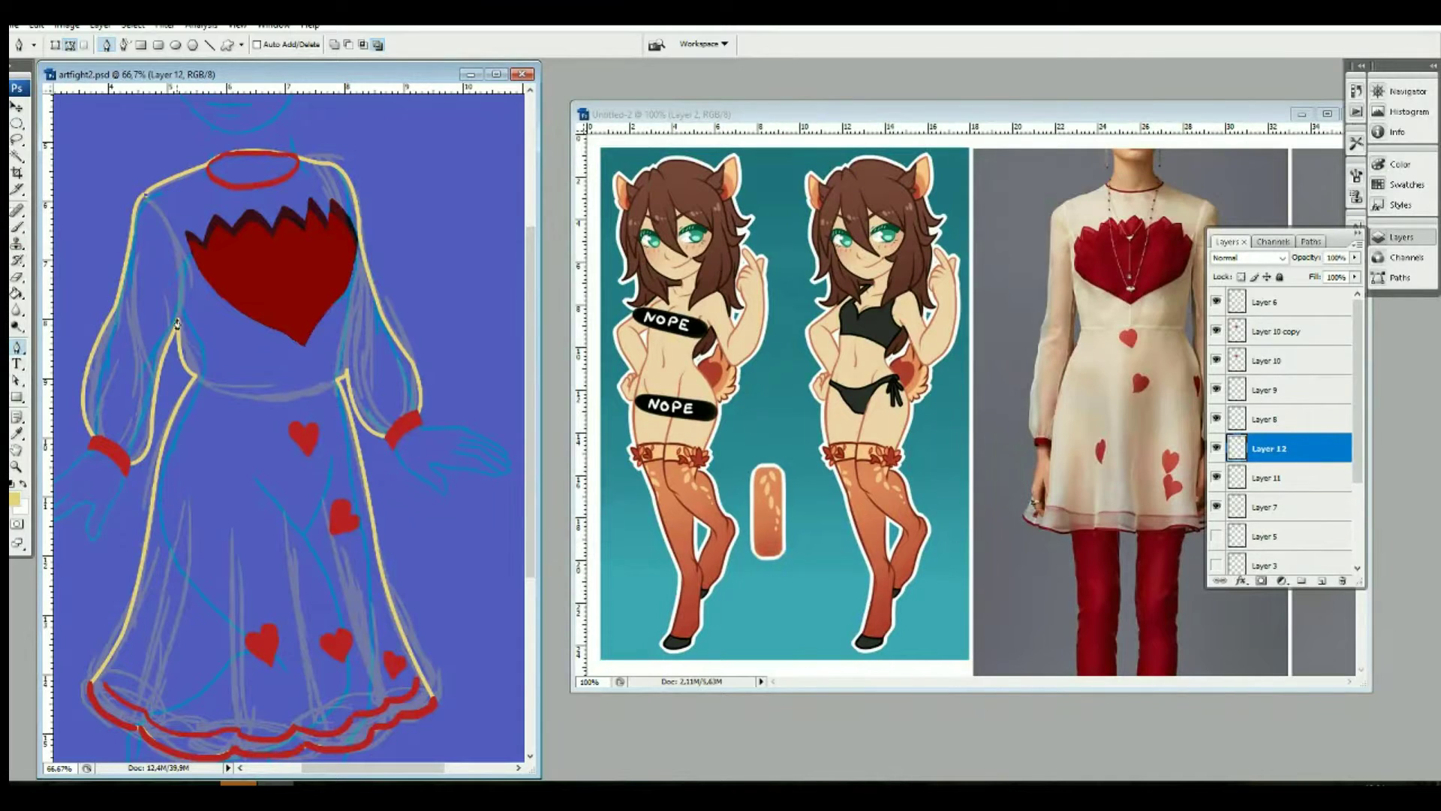
# Step: Trace the right shoulder, bodice side and waistline, and stroke it pale yellow
pyautogui.click(310, 160)
pyautogui.moveTo(335, 202); pyautogui.dragTo(335, 222)
pyautogui.moveTo(354, 317); pyautogui.dragTo(349, 342)
pyautogui.click(347, 374)
pyautogui.moveTo(197, 378); pyautogui.dragTo(137, 330)
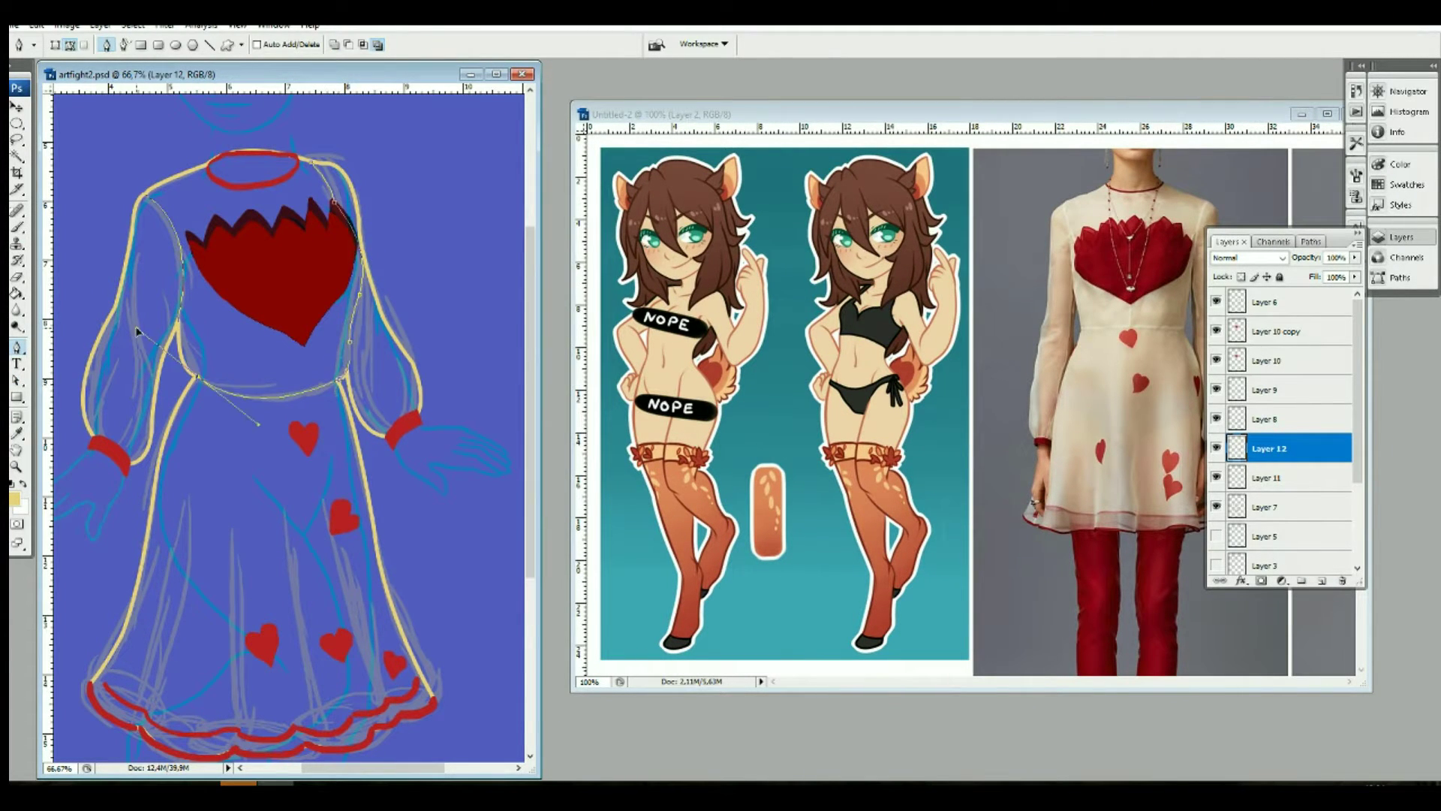
pyautogui.rightClick(322, 379)
pyautogui.click(418, 475)
pyautogui.press('Return')
# Step: Draw a pen path for a skirt fold rising from the hem to the waist
pyautogui.scroll(-2, 285, 420)
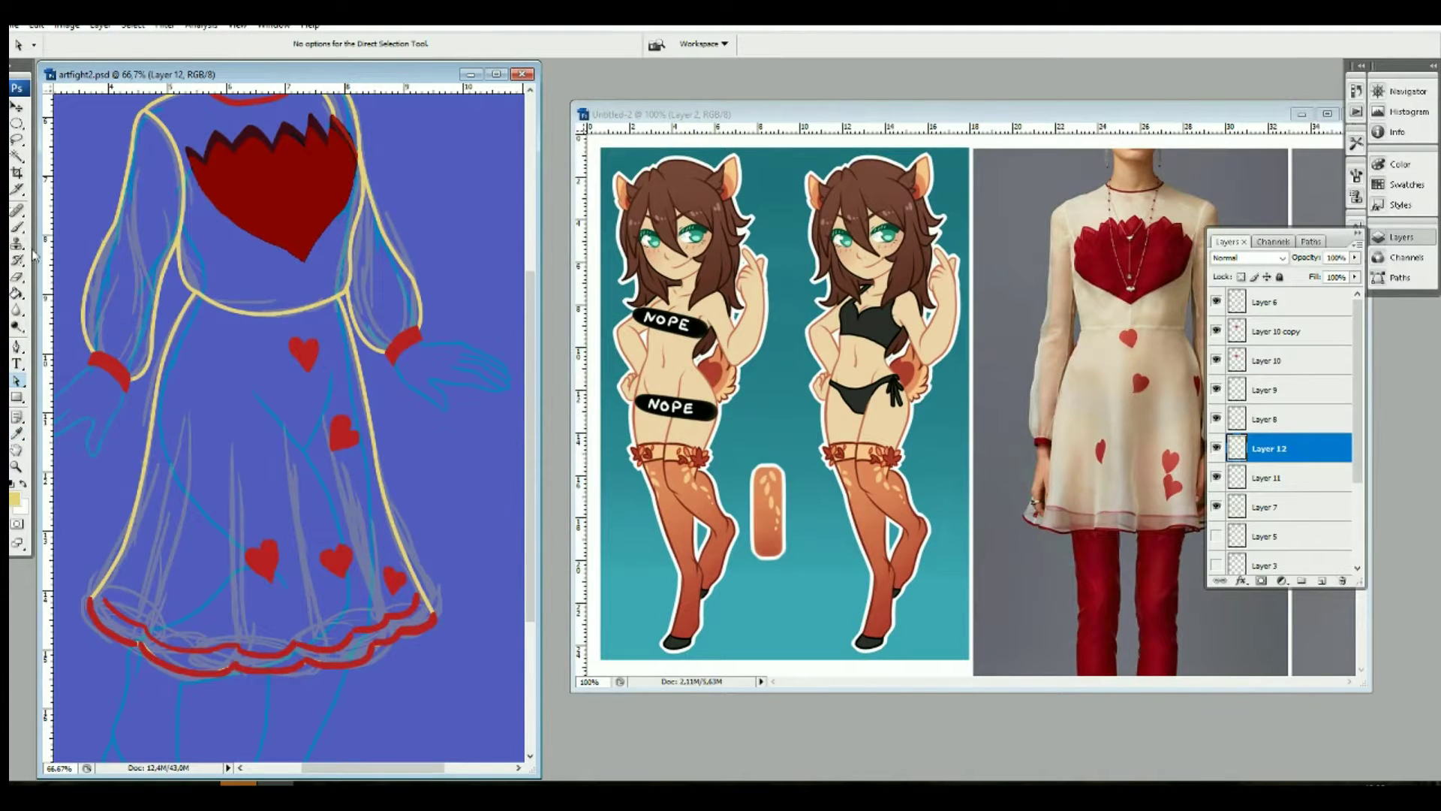
pyautogui.click(16, 433)
pyautogui.click(16, 347)
pyautogui.click(105, 600)
pyautogui.click(193, 293)
pyautogui.moveTo(220, 259); pyautogui.dragTo(211, 307)
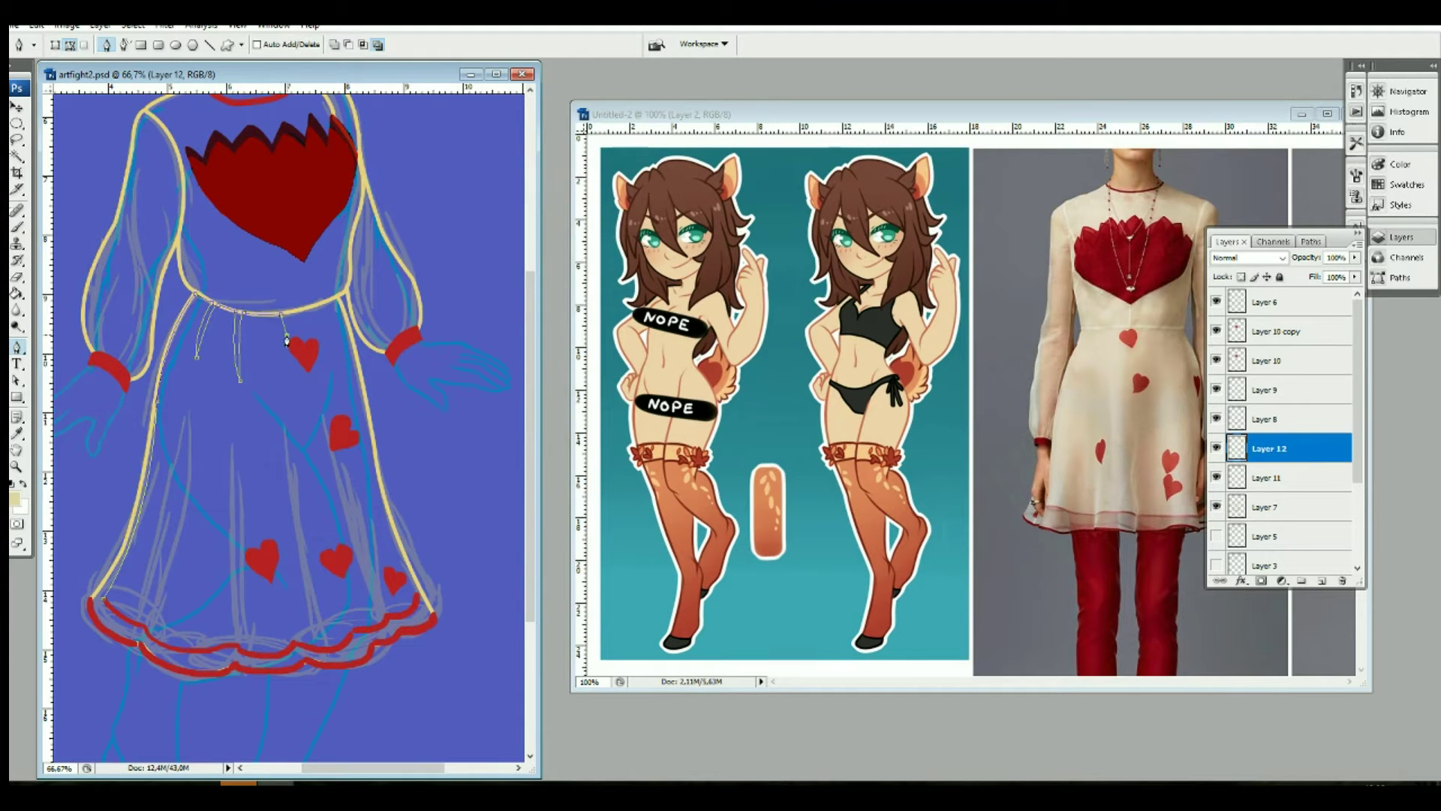
pyautogui.moveTo(318, 303); pyautogui.dragTo(329, 372)
# Step: Add several more fold-line paths running down the skirt to the hem
pyautogui.click(378, 499)
pyautogui.click(415, 597)
pyautogui.click(339, 474)
pyautogui.click(307, 492)
pyautogui.click(351, 633)
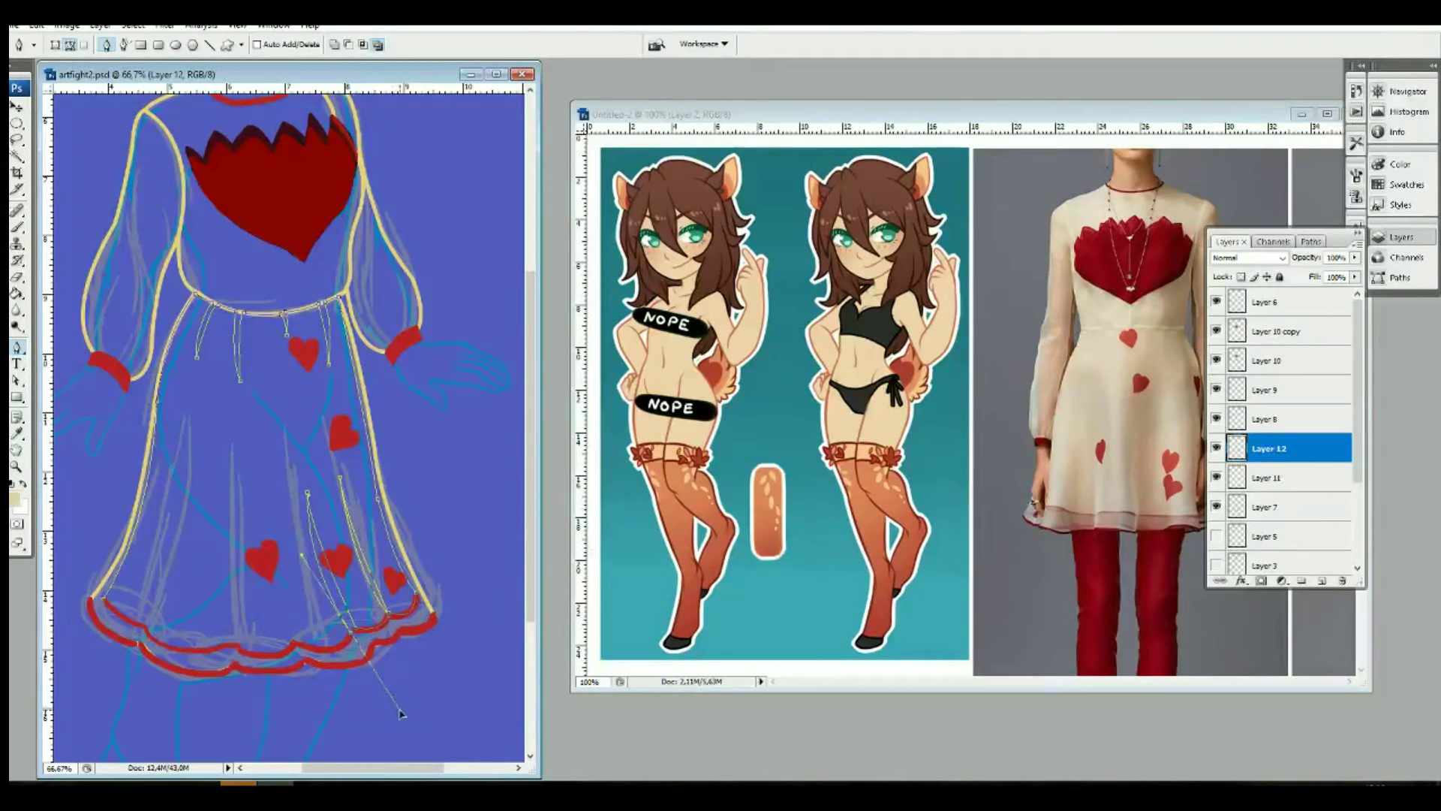
pyautogui.click(287, 541)
pyautogui.click(295, 643)
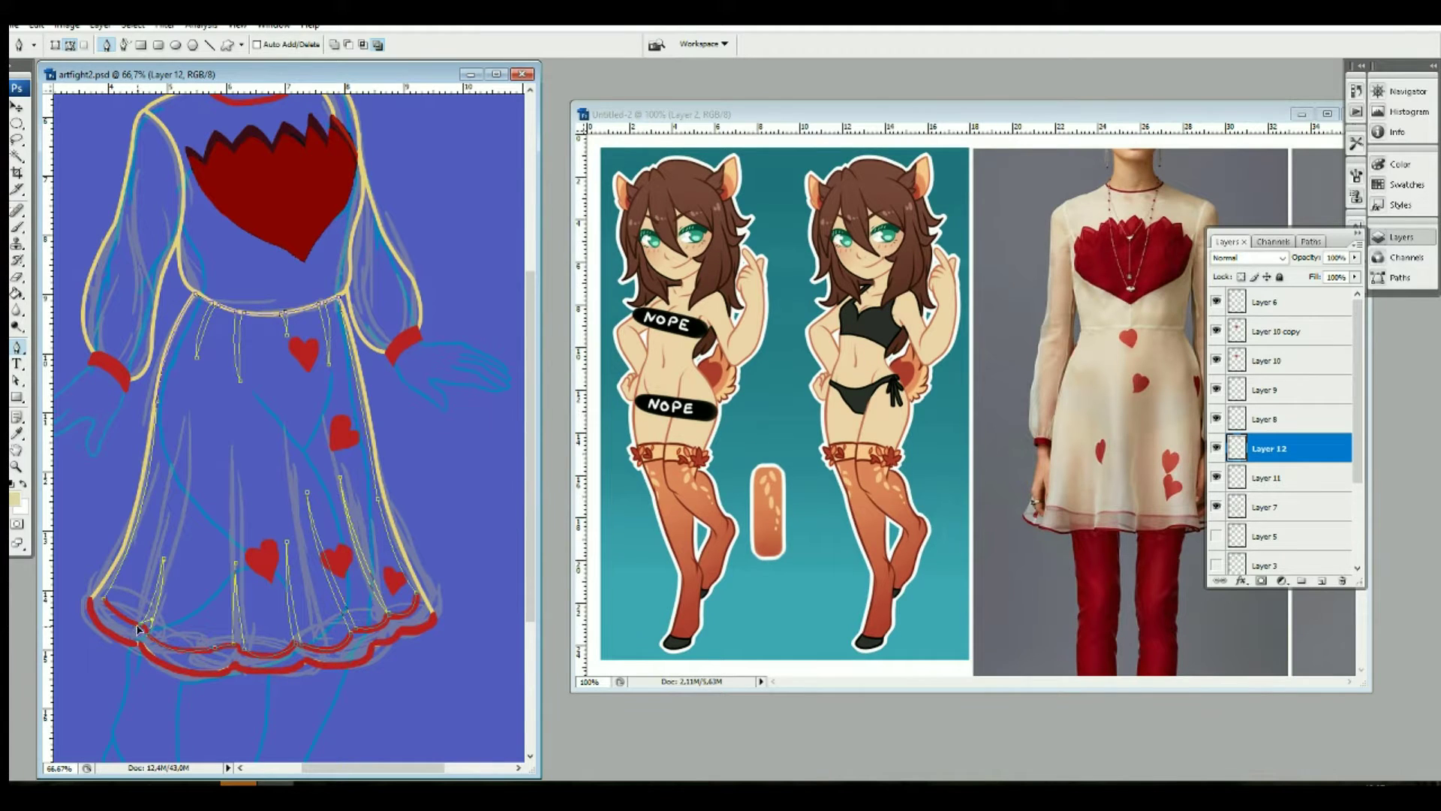
# Step: Stroke the fold paths with the brush and set the Brush size to 9 px
pyautogui.press('b')
pyautogui.click(98, 45)
pyautogui.press('Return')
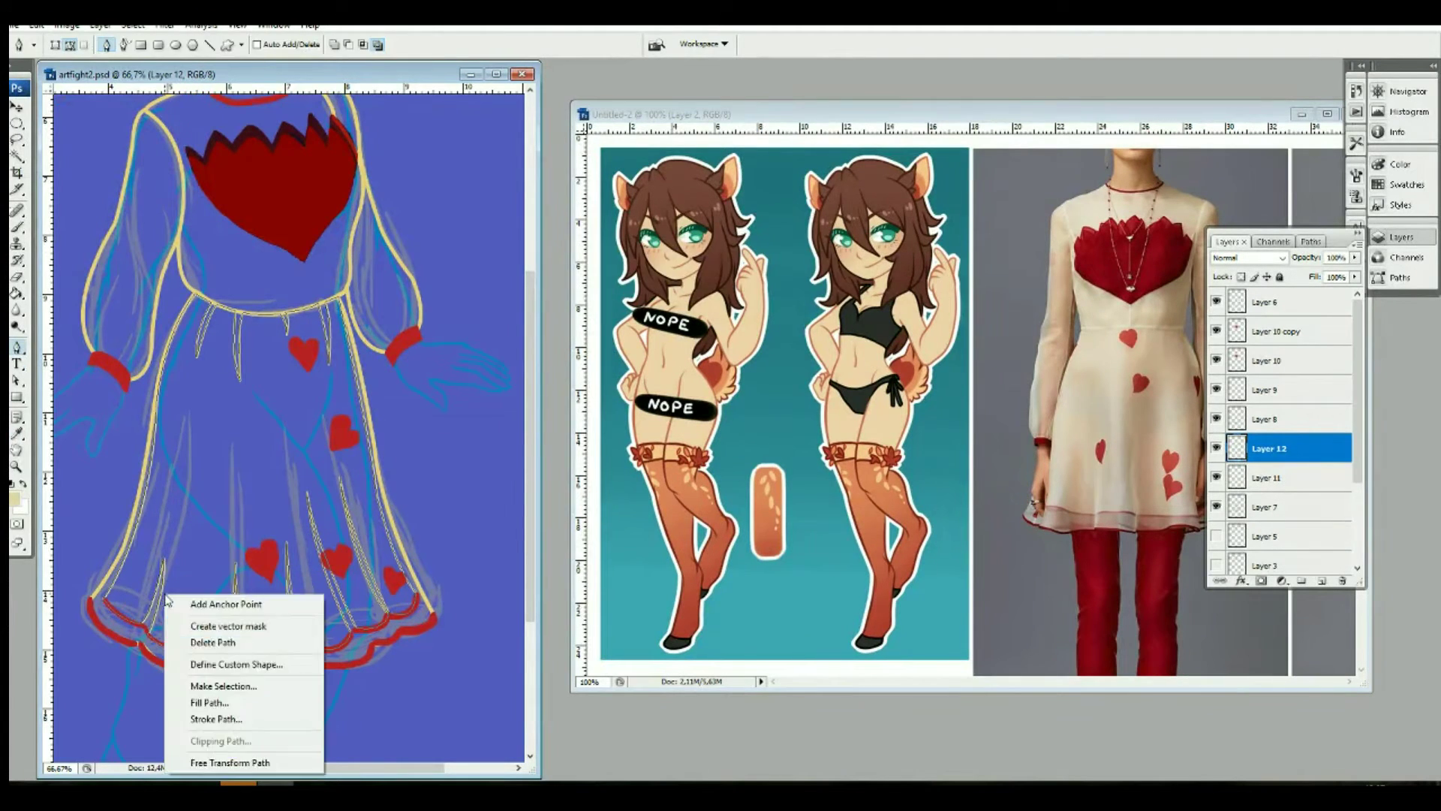
pyautogui.press('i')
pyautogui.click(18, 229)
pyautogui.click(98, 45)
# Step: Paint four pale vertical fold strokes down the skirt
pyautogui.moveTo(227, 425); pyautogui.dragTo(235, 643)
pyautogui.moveTo(282, 425); pyautogui.dragTo(302, 643)
pyautogui.moveTo(309, 502); pyautogui.dragTo(365, 624)
pyautogui.moveTo(347, 479); pyautogui.dragTo(398, 612)
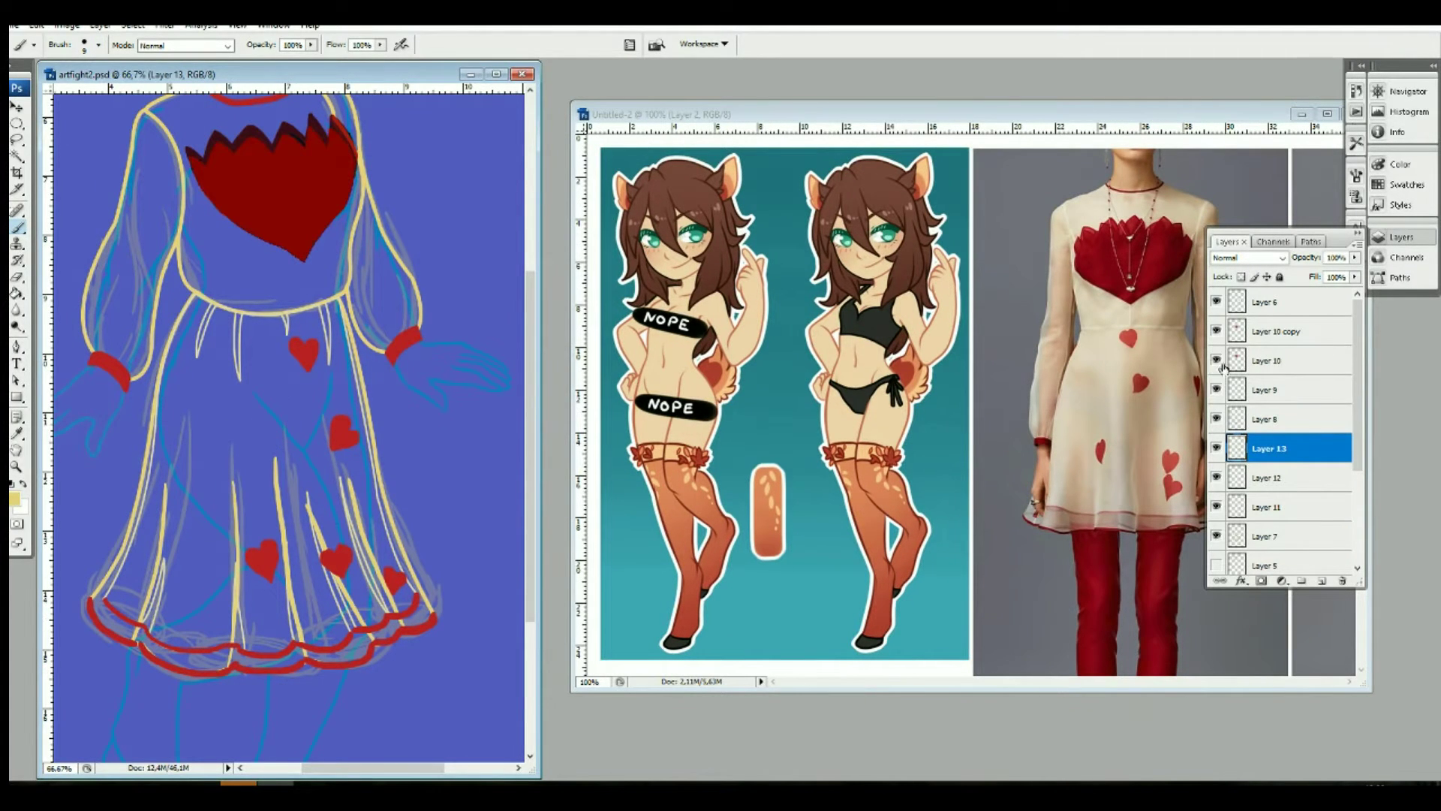
# Step: Select Layer 9 and show the Layer 4 sketch and Layer 5 hair sketch
pyautogui.click(1268, 389)
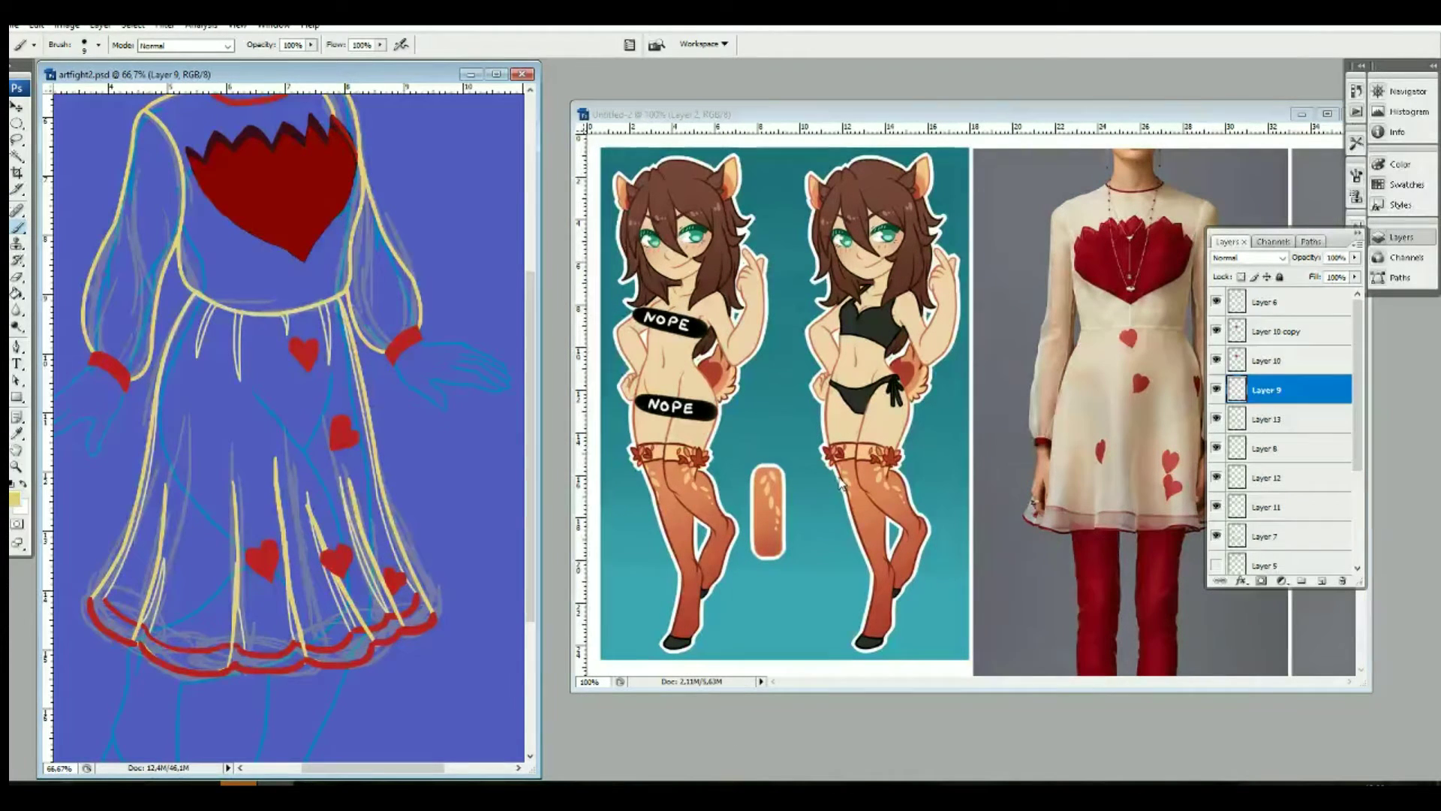
pyautogui.scroll(-5, 1283, 450)
pyautogui.hscroll(-2, 534, 590)
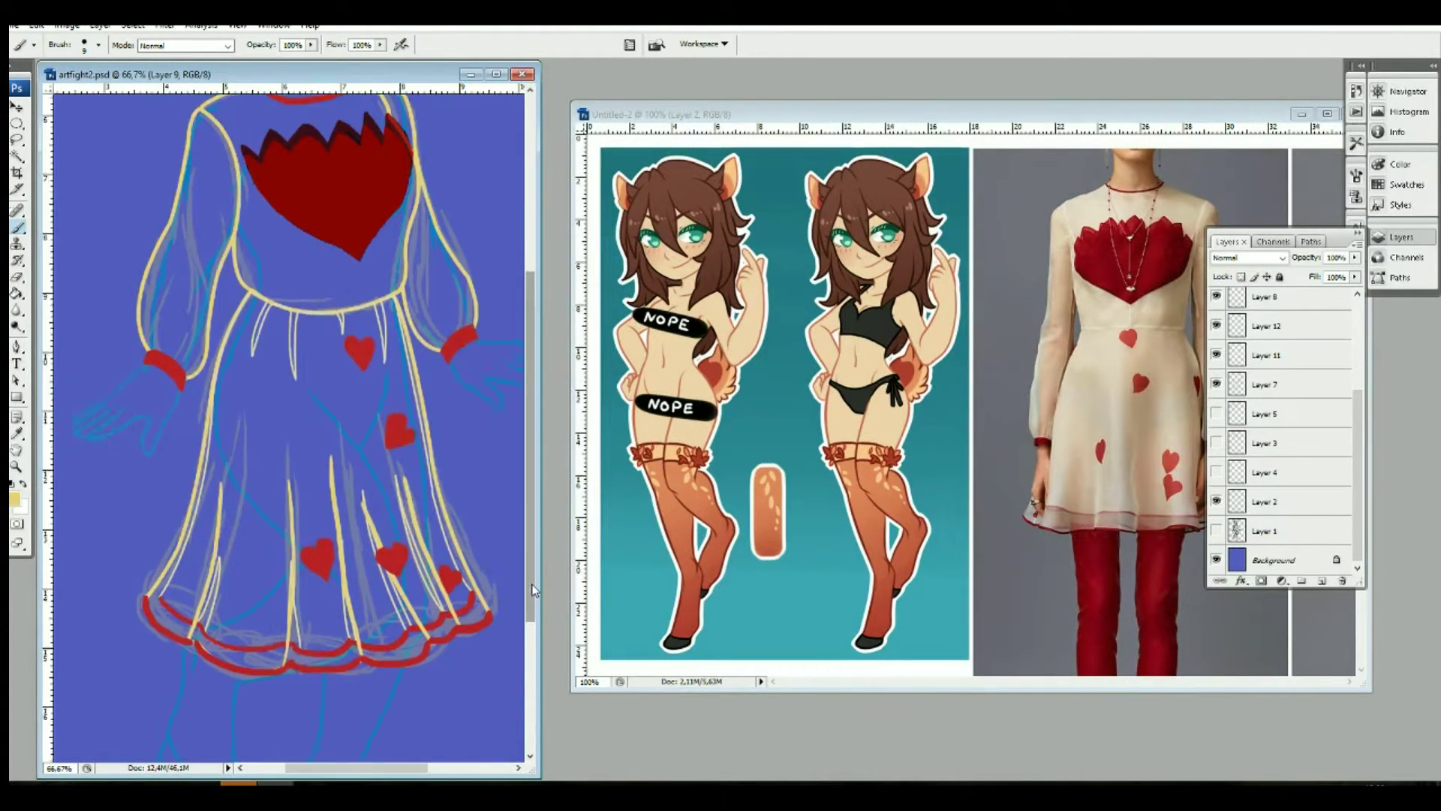
pyautogui.scroll(4, 534, 590)
pyautogui.scroll(2, 534, 591)
pyautogui.click(1216, 472)
pyautogui.click(1215, 414)
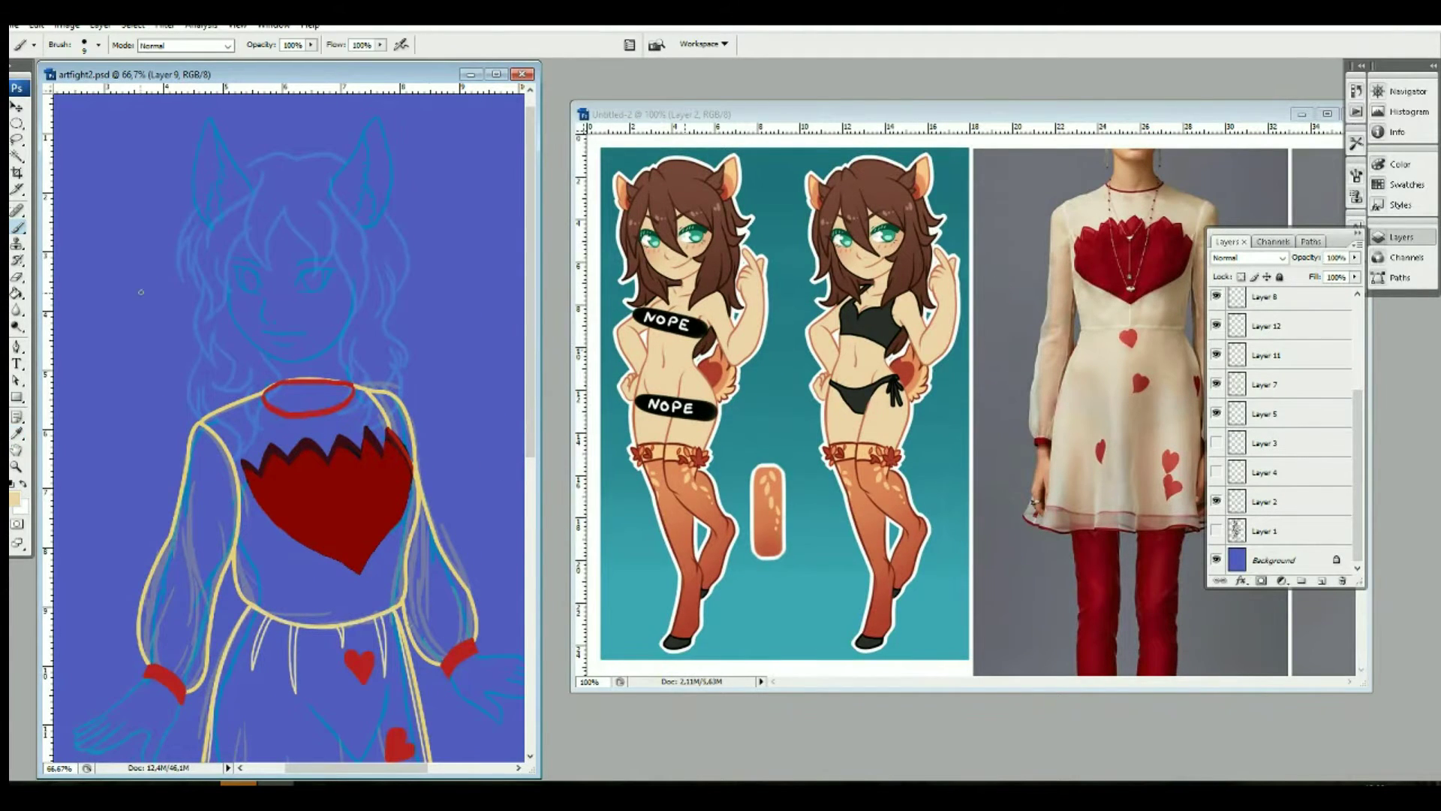
# Step: Add a new layer for the skin and set the brush size to 36 px
pyautogui.click(1276, 531)
pyautogui.click(1322, 580)
pyautogui.click(98, 45)
pyautogui.click(149, 217)
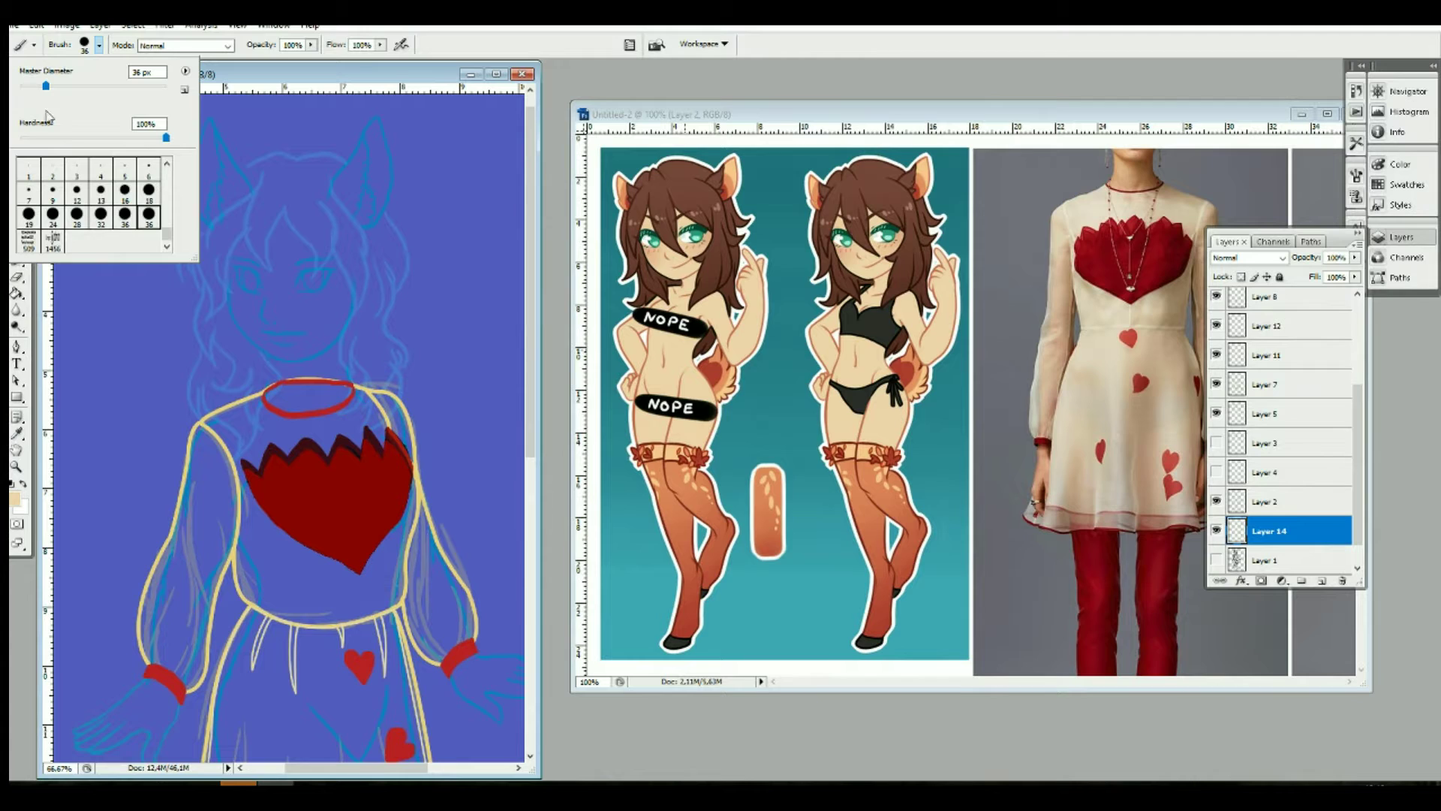
pyautogui.click(16, 347)
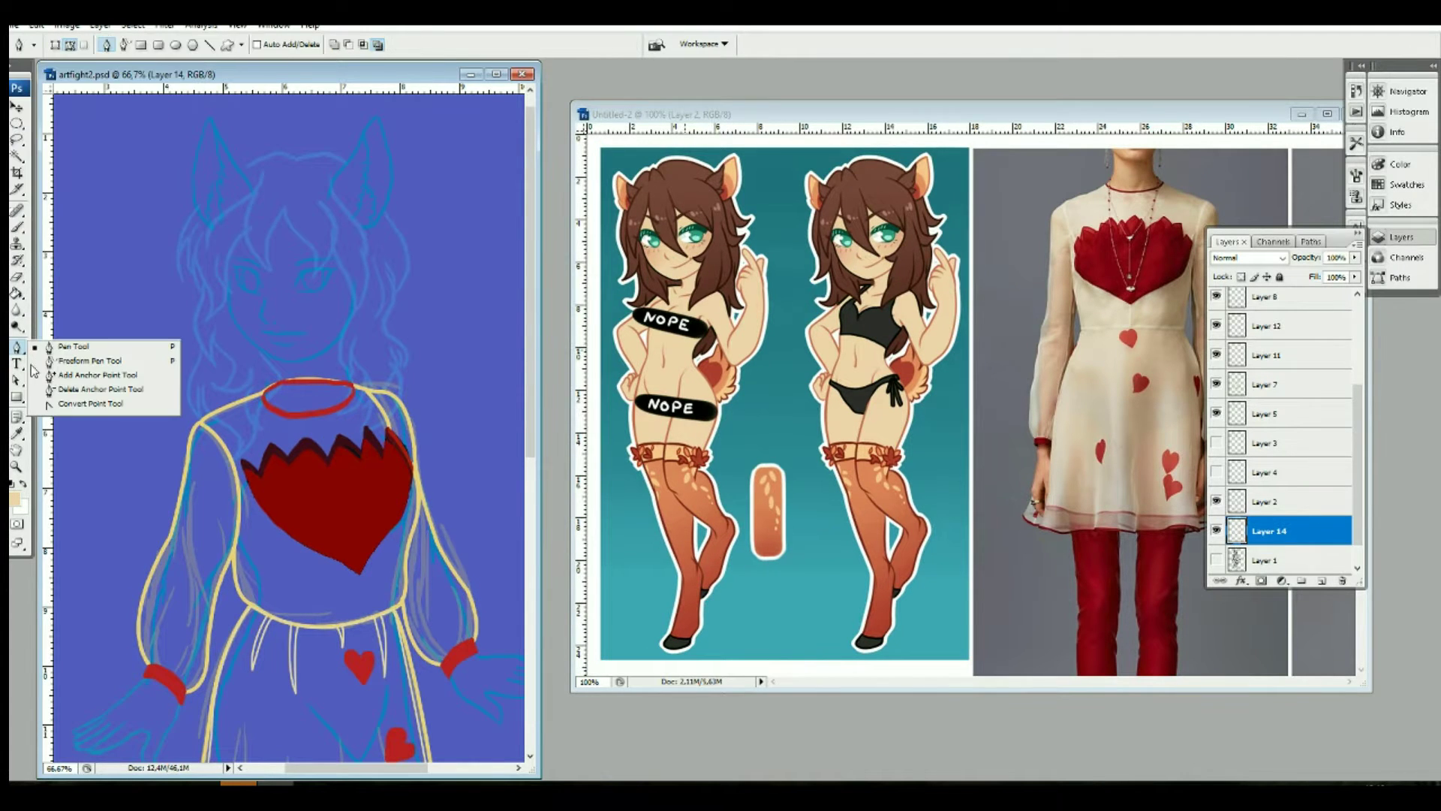
pyautogui.click(137, 672)
# Step: Trace the body outline with the Pen around the left hand and down the skirt
pyautogui.click(67, 724)
pyautogui.click(72, 754)
pyautogui.scroll(-3, 286, 450)
pyautogui.click(140, 598)
pyautogui.moveTo(152, 637); pyautogui.dragTo(202, 654)
pyautogui.click(169, 631)
pyautogui.click(235, 424)
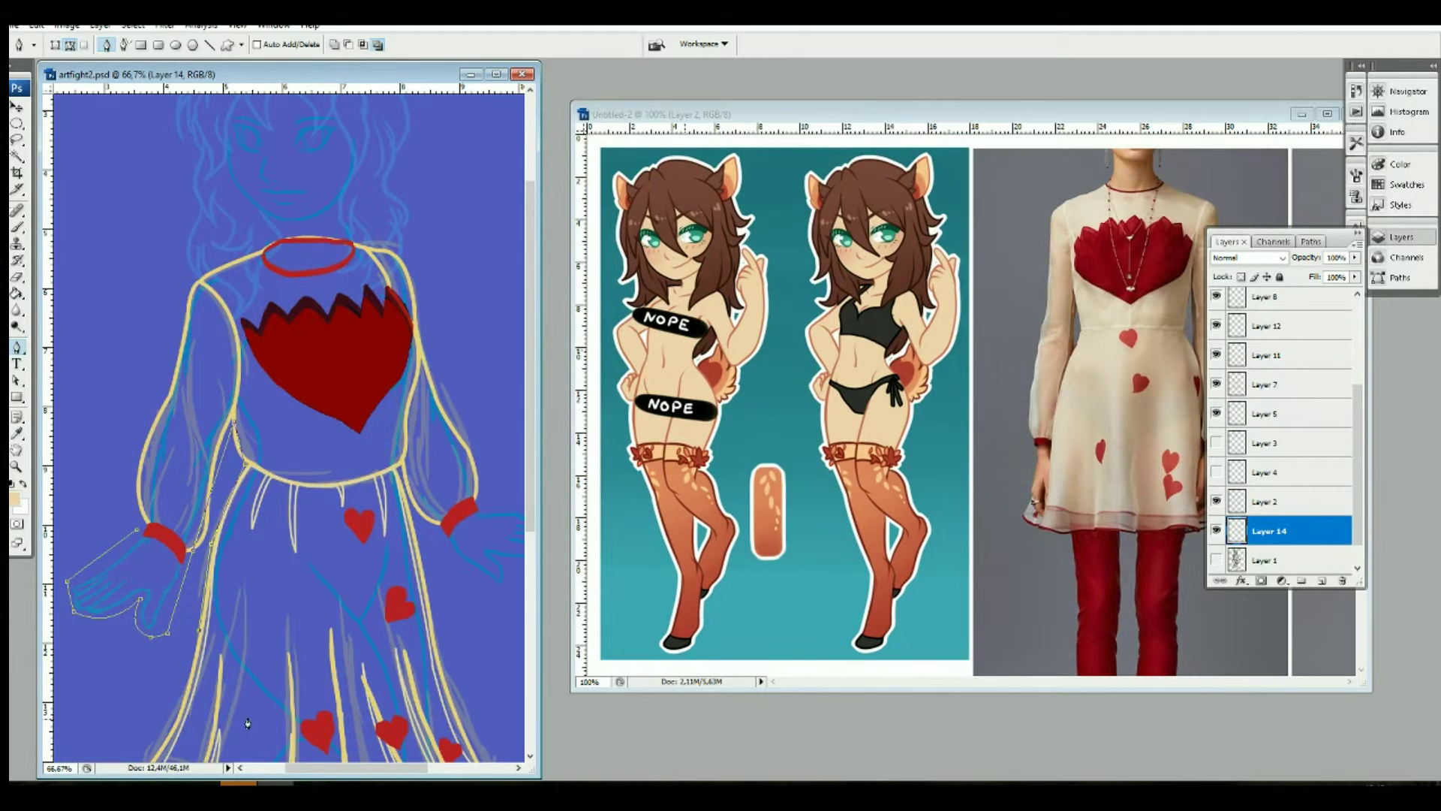
# Step: Continue the body outline toward the feet and down the leg
pyautogui.click(264, 722)
pyautogui.scroll(-5, 264, 722)
pyautogui.click(148, 672)
pyautogui.moveTo(225, 752); pyautogui.dragTo(230, 752)
pyautogui.scroll(-3, 314, 623)
pyautogui.click(293, 553)
pyautogui.click(330, 704)
pyautogui.moveTo(417, 715); pyautogui.dragTo(422, 697)
# Step: Fill the traced body path with the flat skin colour
pyautogui.scroll(2, 408, 636)
pyautogui.hscroll(2, 408, 525)
pyautogui.scroll(2, 409, 525)
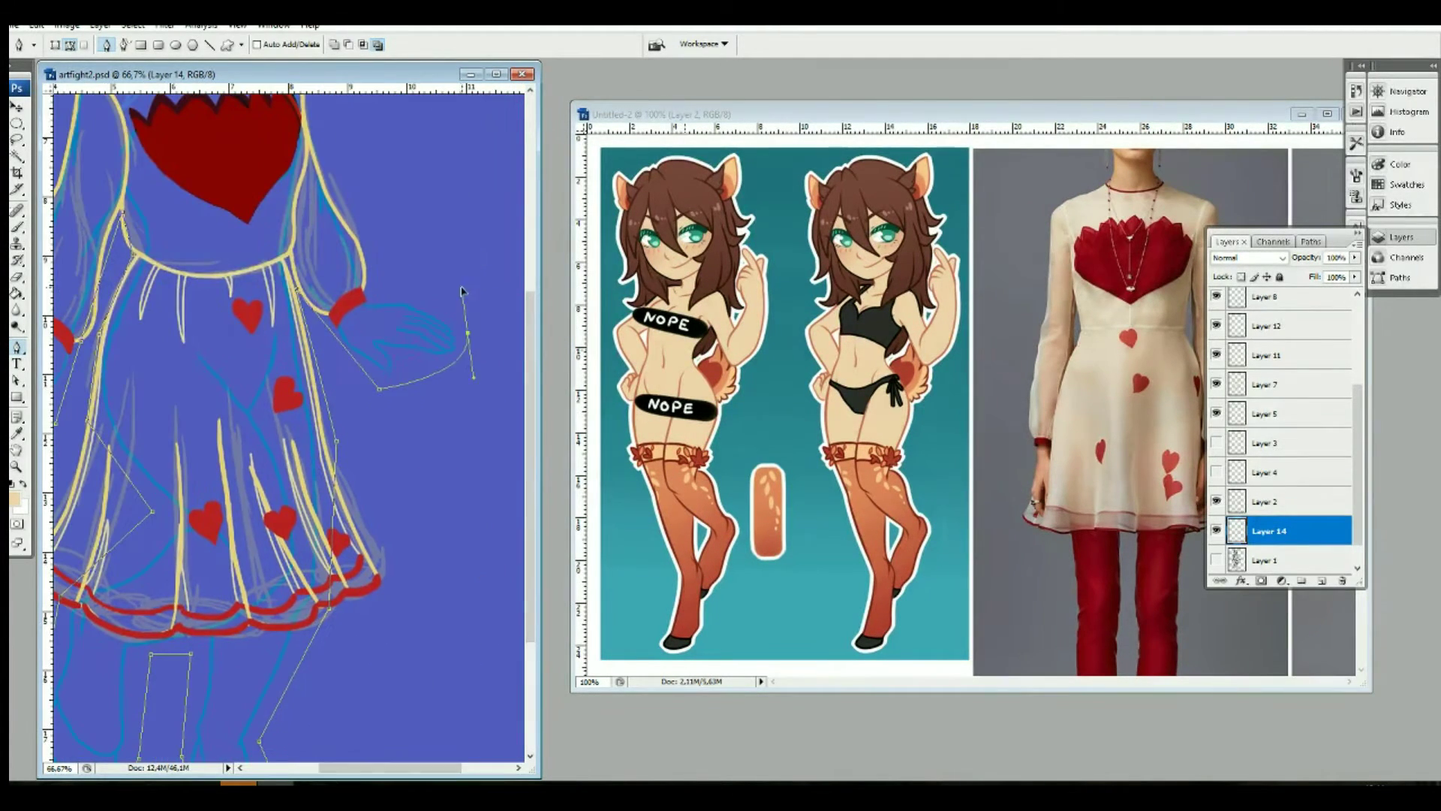
pyautogui.scroll(1, 472, 361)
pyautogui.scroll(1, 534, 315)
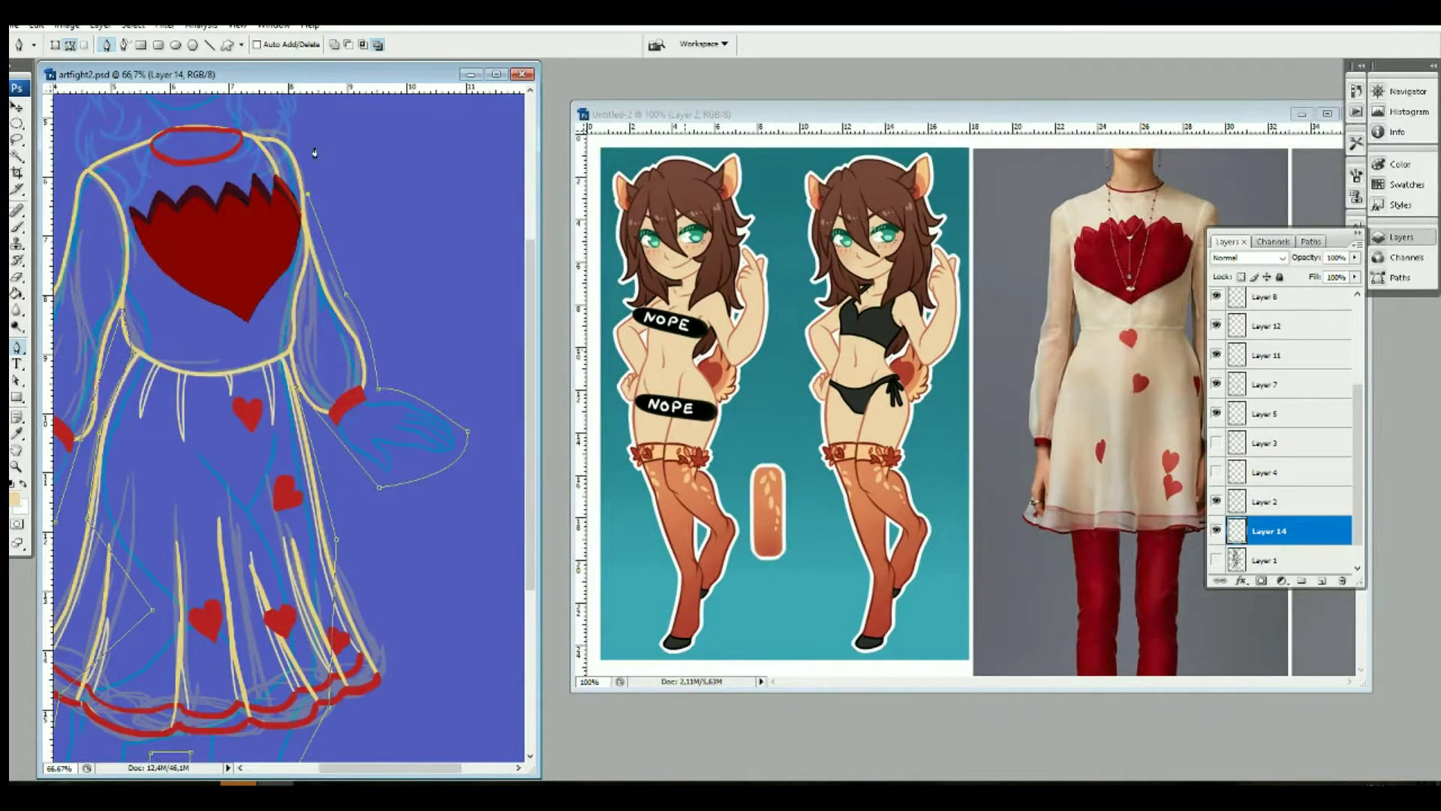
pyautogui.scroll(2, 534, 316)
pyautogui.scroll(2, 165, 161)
pyautogui.scroll(1, 166, 160)
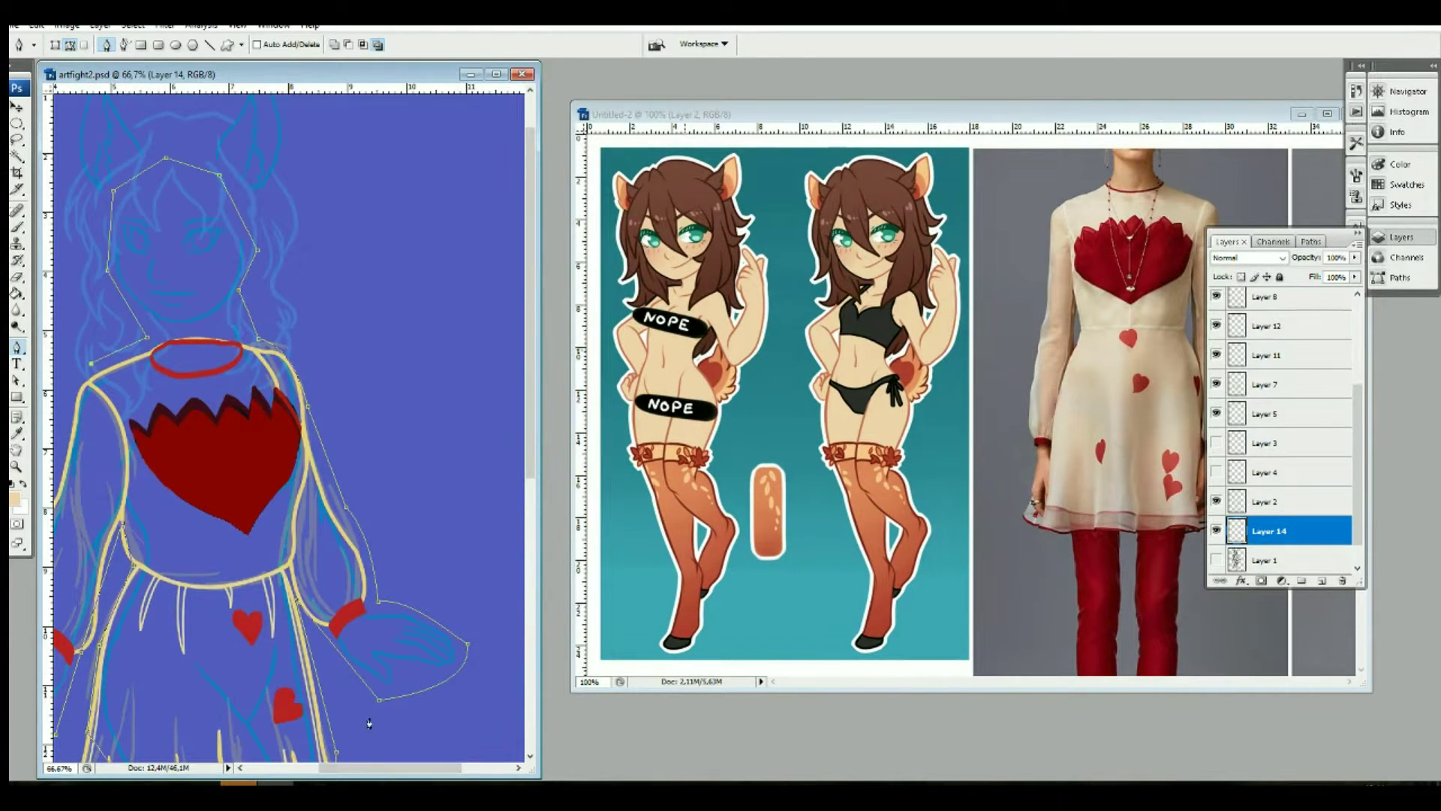
pyautogui.hscroll(-2, 165, 160)
pyautogui.rightClick(353, 439)
pyautogui.click(398, 493)
pyautogui.press('Return')
# Step: Discard the body path and hide the dress layers
pyautogui.rightClick(295, 477)
pyautogui.click(330, 502)
pyautogui.scroll(3, 1276, 420)
pyautogui.moveTo(1216, 477)
pyautogui.mouseDown()
pyautogui.moveTo(1217, 398)
pyautogui.moveTo(1217, 565)
pyautogui.mouseUp()
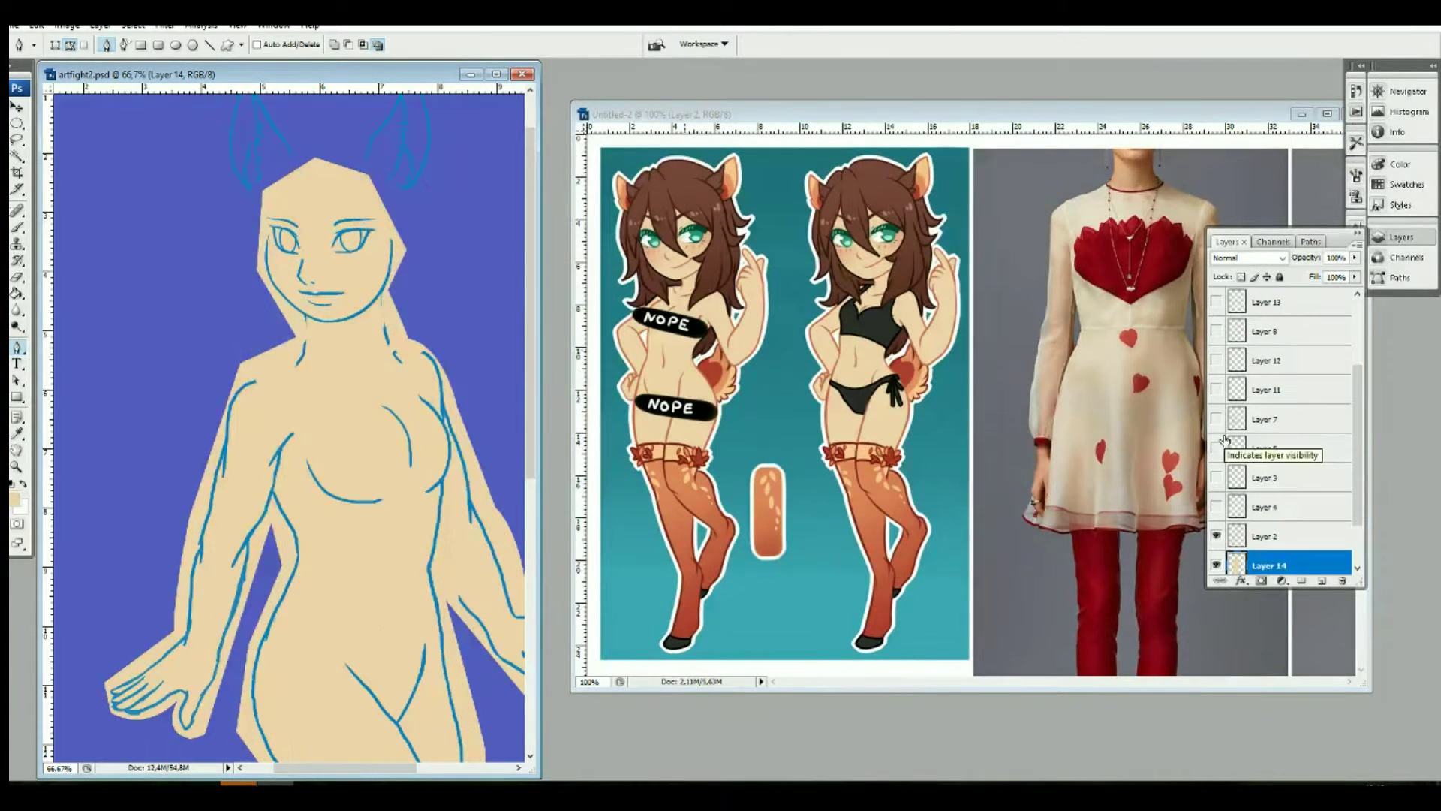
# Step: Erase excess skin fill along the arm, around the hand and between arm and torso
pyautogui.scroll(-3, 1272, 488)
pyautogui.click(18, 279)
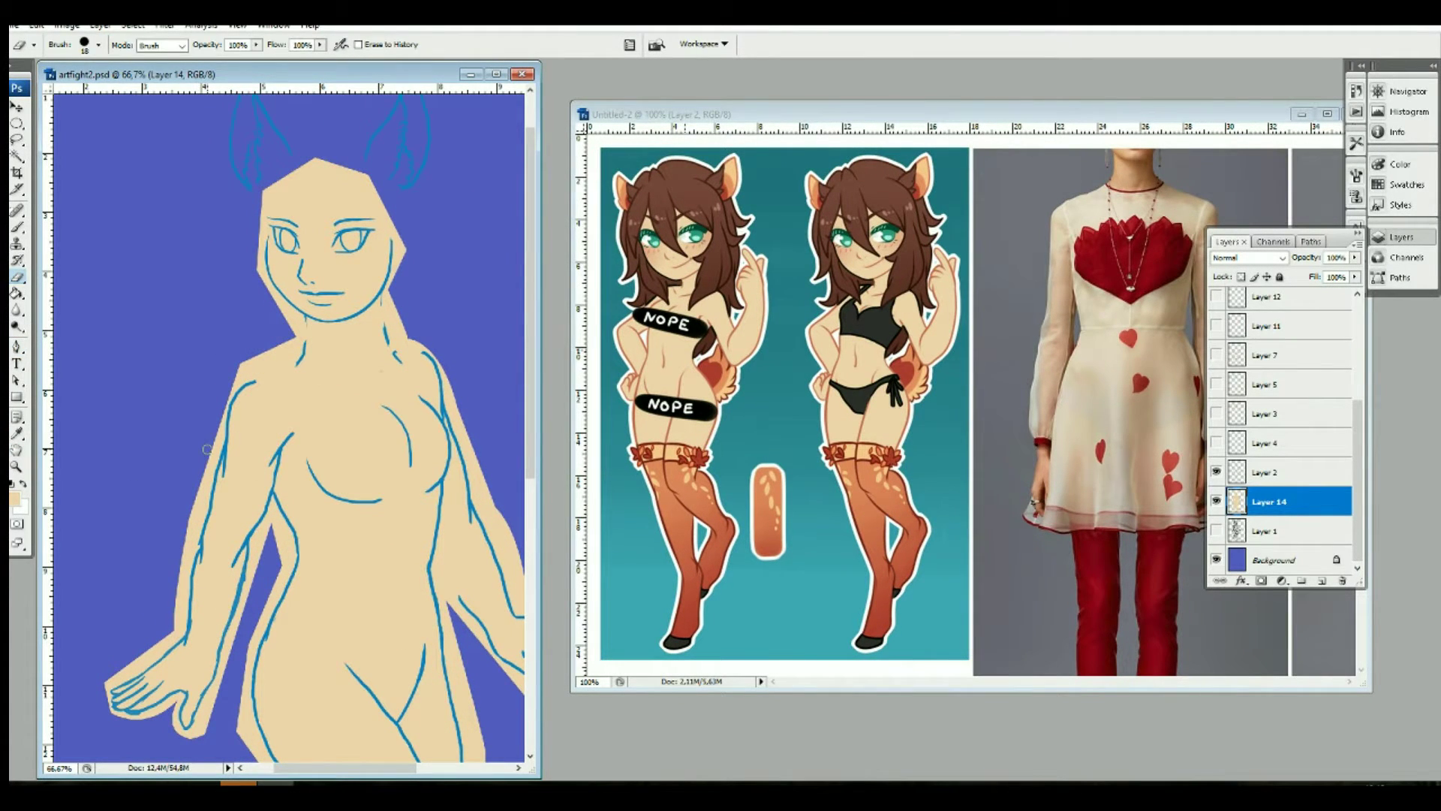
pyautogui.moveTo(204, 494)
pyautogui.mouseDown()
pyautogui.moveTo(202, 464)
pyautogui.moveTo(190, 543)
pyautogui.mouseUp()
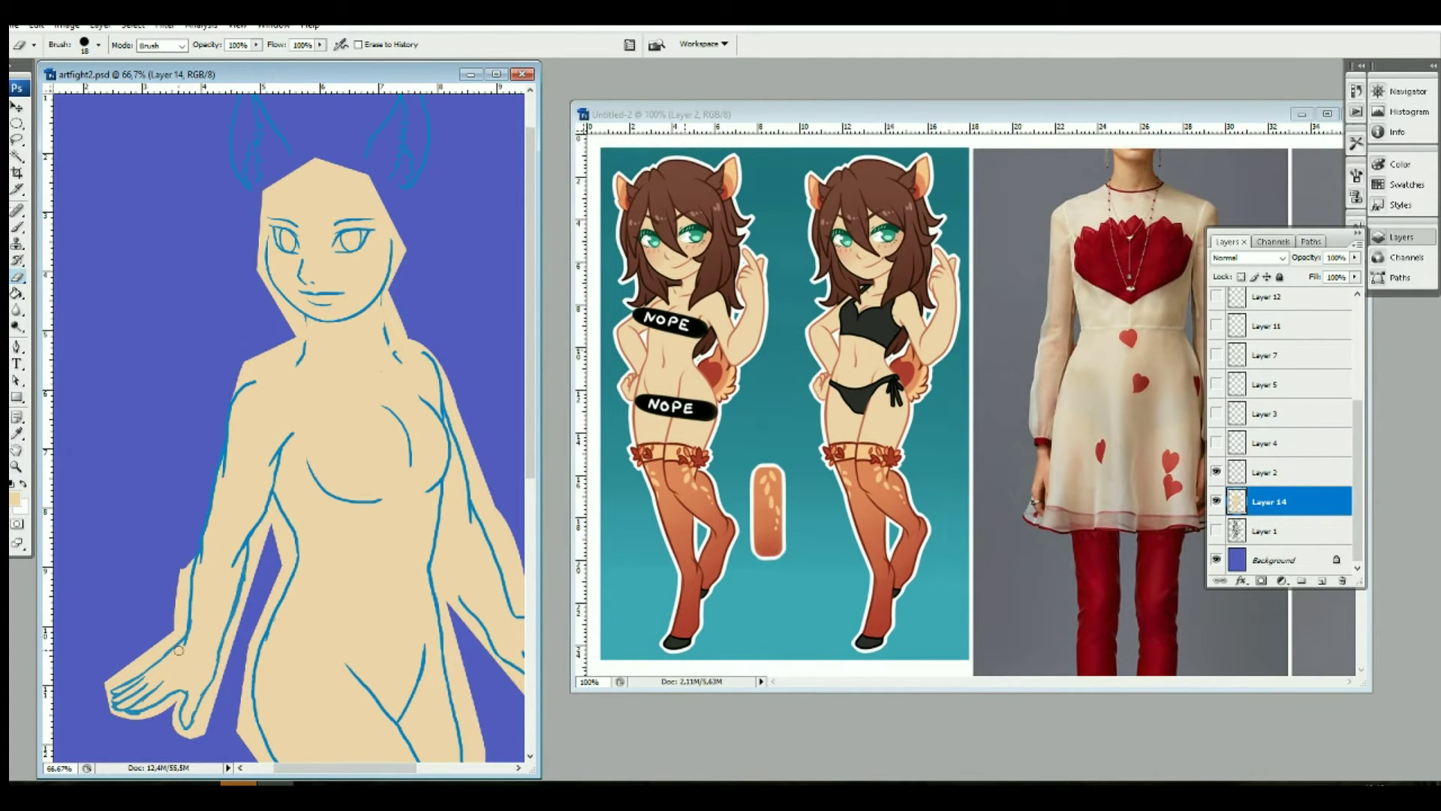
pyautogui.moveTo(201, 561); pyautogui.dragTo(161, 648)
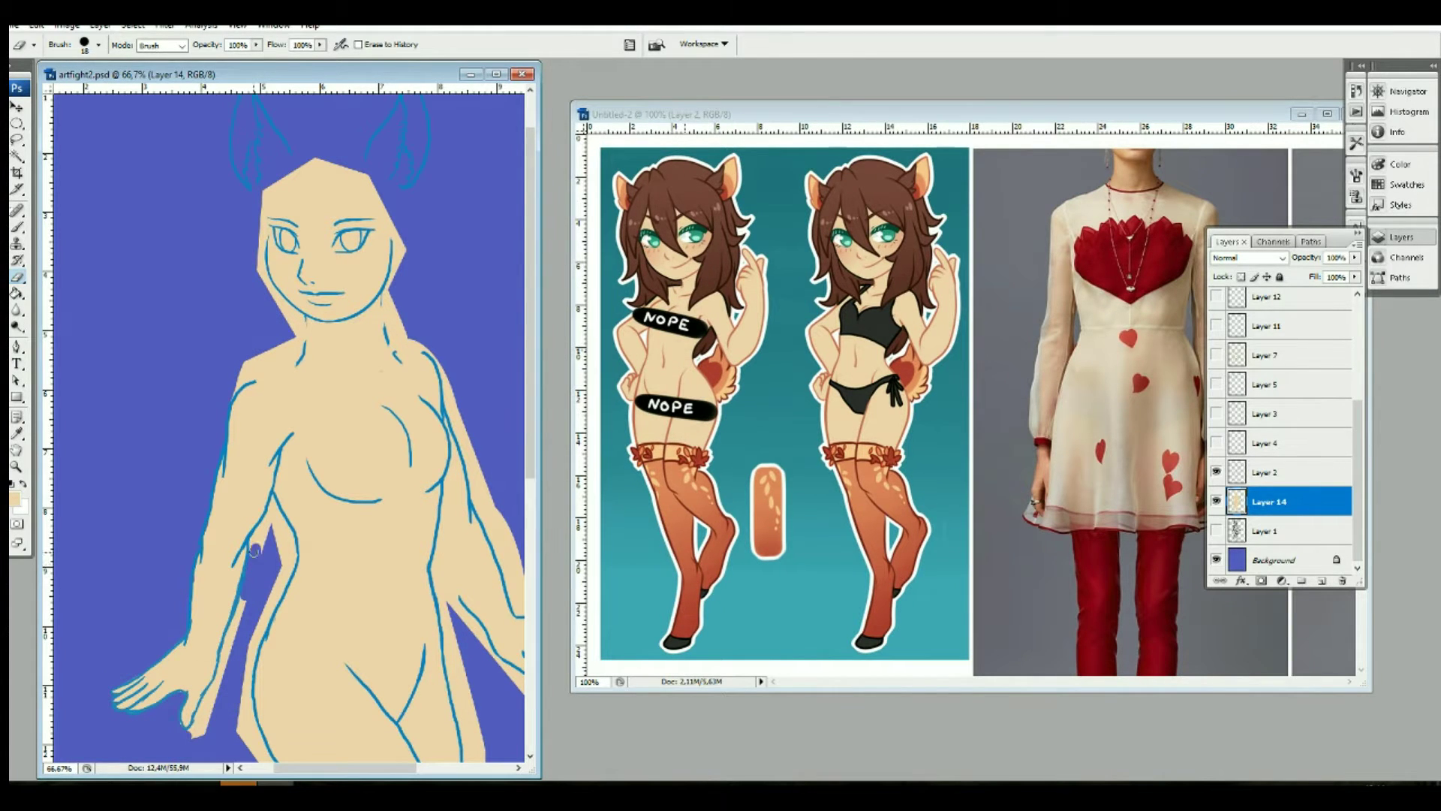
pyautogui.moveTo(288, 540)
pyautogui.mouseDown()
pyautogui.moveTo(248, 660)
pyautogui.moveTo(224, 665)
pyautogui.moveTo(233, 629)
pyautogui.mouseUp()
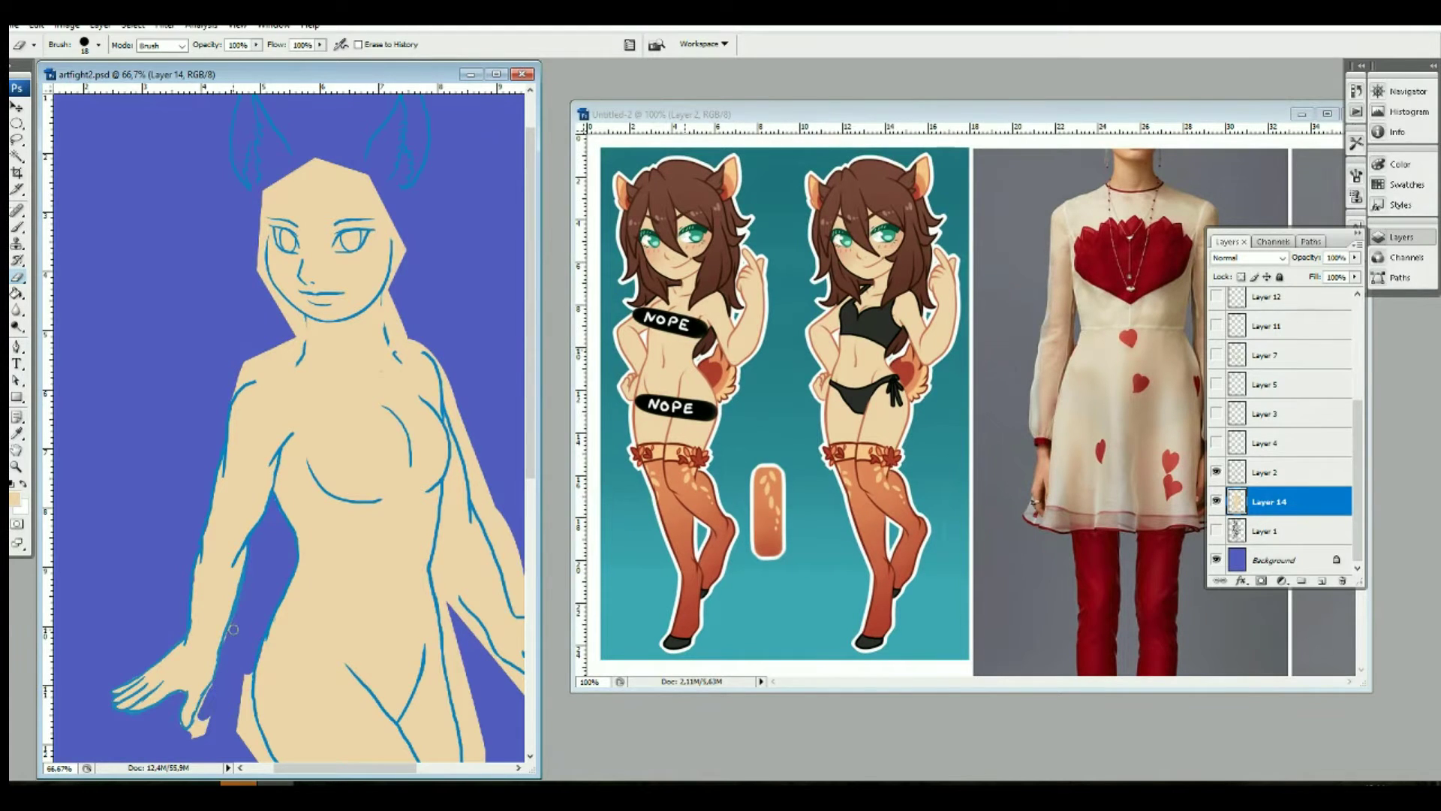
# Step: Enlarge the eraser to 36 and trim the skin spill near the hip
pyautogui.scroll(-5, 228, 642)
pyautogui.scroll(-1, 177, 492)
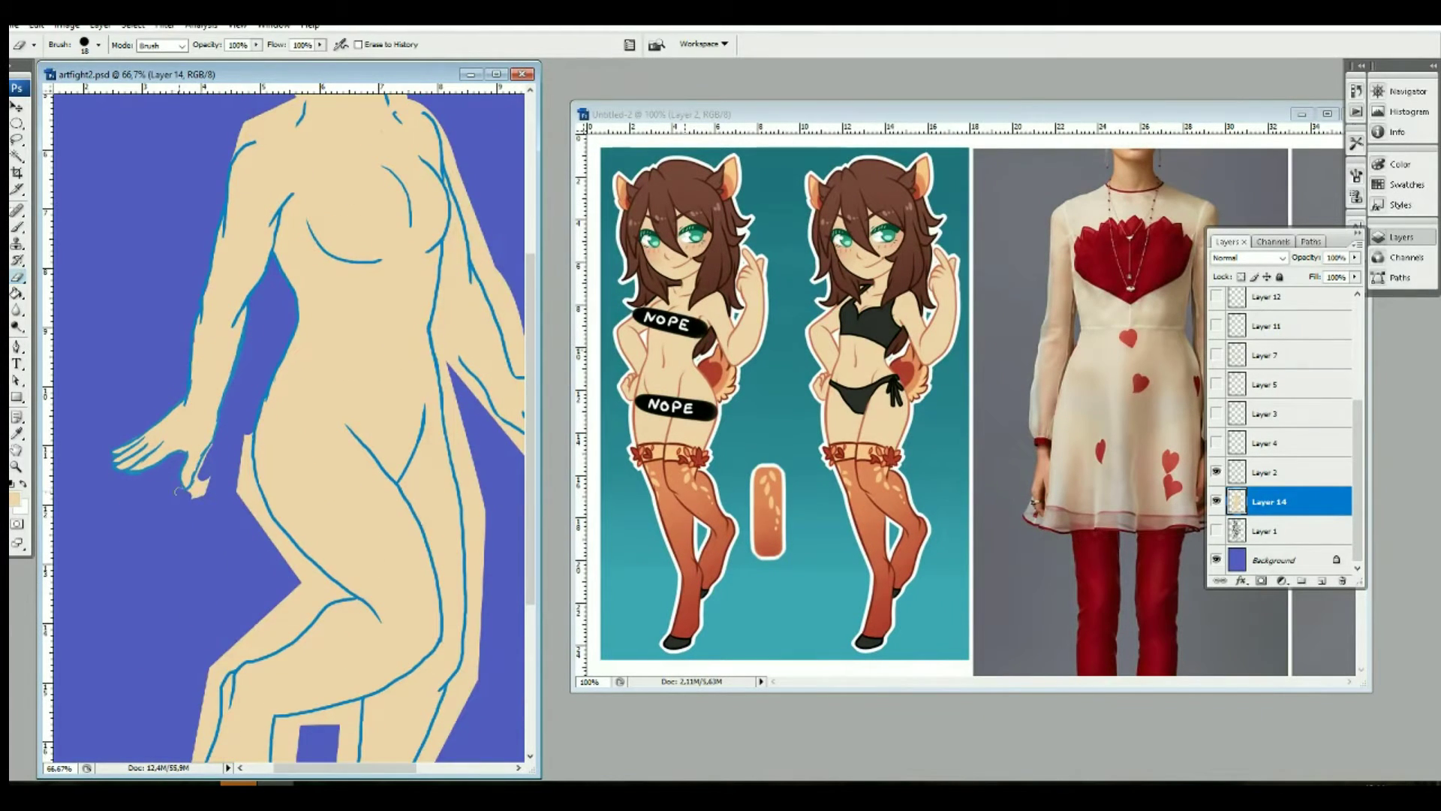
pyautogui.click(98, 45)
pyautogui.moveTo(30, 81); pyautogui.dragTo(44, 81)
pyautogui.moveTo(248, 443)
pyautogui.mouseDown()
pyautogui.moveTo(255, 518)
pyautogui.moveTo(257, 502)
pyautogui.moveTo(295, 556)
pyautogui.moveTo(270, 631)
pyautogui.moveTo(240, 654)
pyautogui.moveTo(352, 595)
pyautogui.mouseUp()
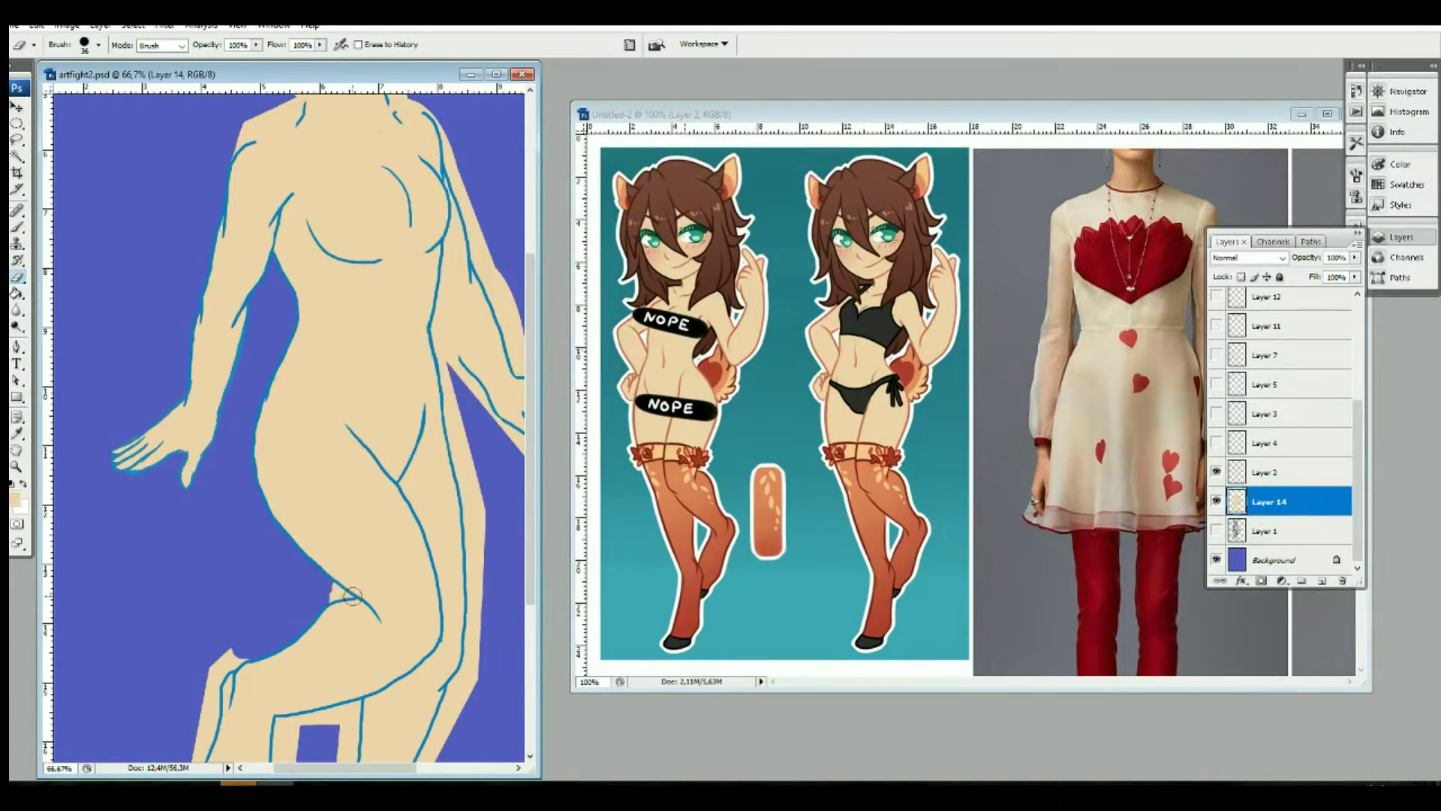
pyautogui.moveTo(237, 651); pyautogui.dragTo(201, 750)
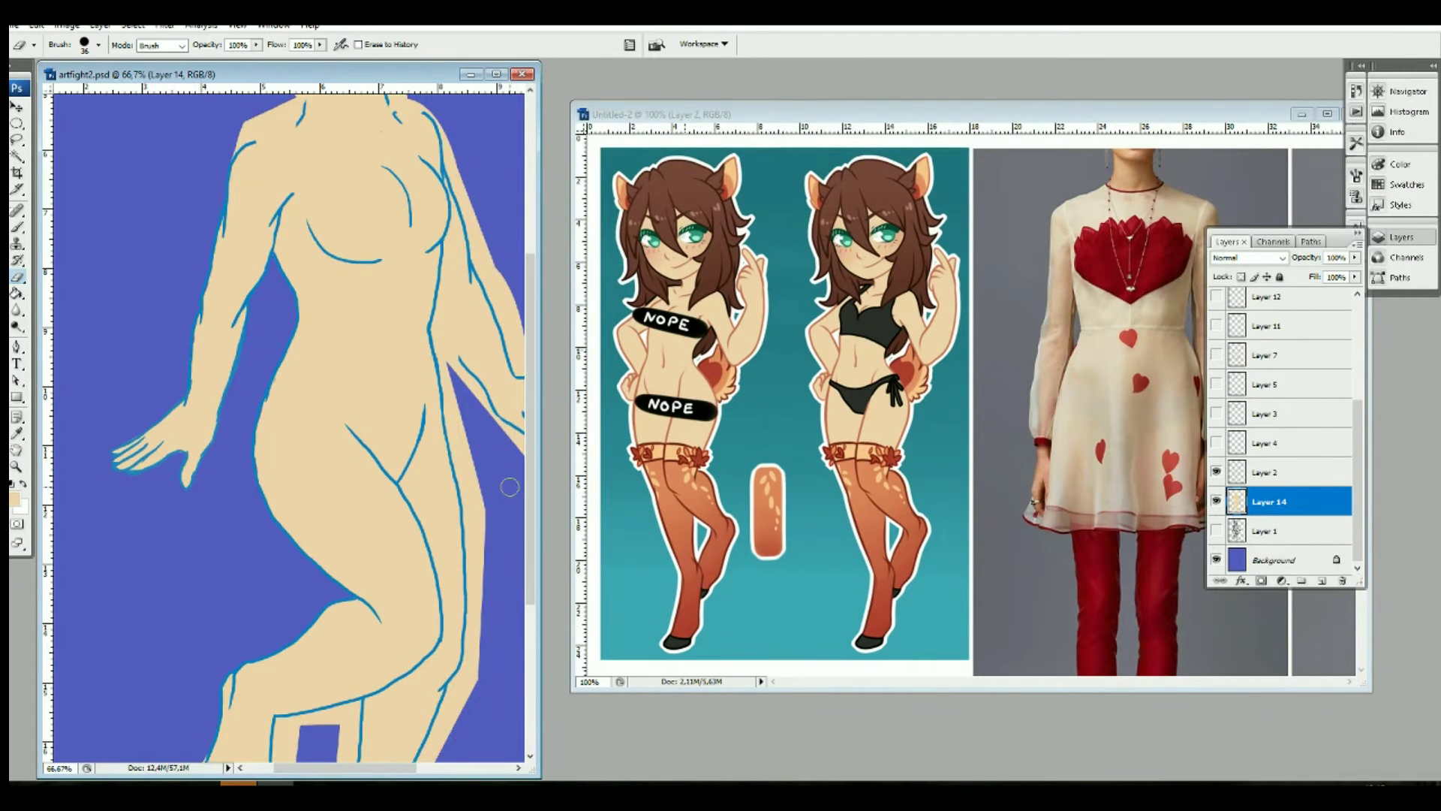
# Step: Erase skin left of the lower leg, at the foot and outside the lower leg outline
pyautogui.scroll(-3, 196, 580)
pyautogui.moveTo(197, 581)
pyautogui.mouseDown()
pyautogui.moveTo(191, 638)
pyautogui.moveTo(225, 681)
pyautogui.mouseUp()
pyautogui.moveTo(195, 589)
pyautogui.mouseDown()
pyautogui.moveTo(229, 668)
pyautogui.moveTo(274, 638)
pyautogui.moveTo(265, 699)
pyautogui.mouseUp()
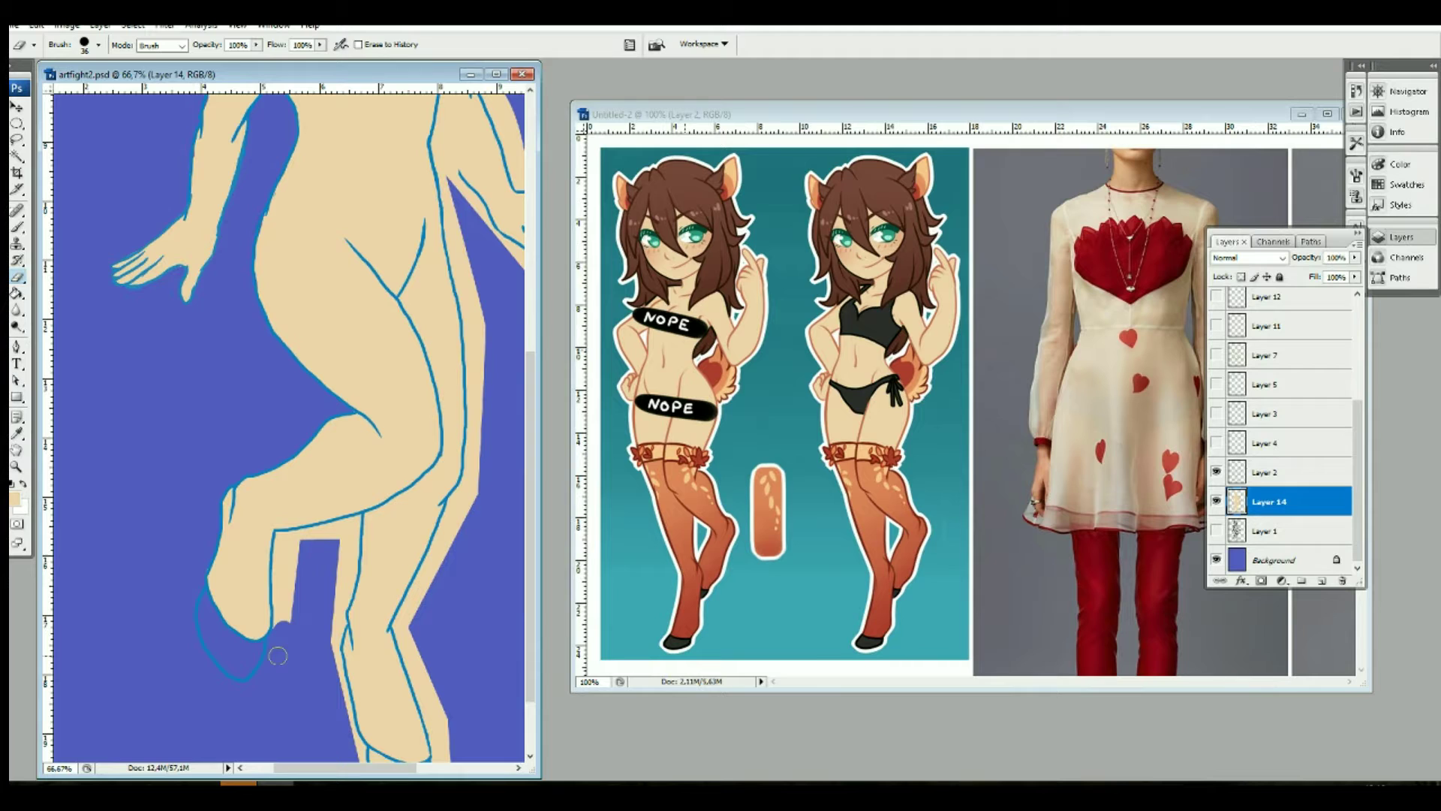
pyautogui.moveTo(279, 650)
pyautogui.mouseDown()
pyautogui.moveTo(279, 529)
pyautogui.moveTo(278, 627)
pyautogui.moveTo(315, 529)
pyautogui.moveTo(357, 515)
pyautogui.moveTo(334, 668)
pyautogui.moveTo(350, 727)
pyautogui.mouseUp()
# Step: Clear the skin strip beside the lower leg from the foot up toward the knee
pyautogui.scroll(-3, 349, 573)
pyautogui.moveTo(364, 664); pyautogui.dragTo(450, 713)
pyautogui.moveTo(439, 649); pyautogui.dragTo(443, 668)
pyautogui.click(405, 535)
pyautogui.moveTo(405, 536); pyautogui.dragTo(434, 627)
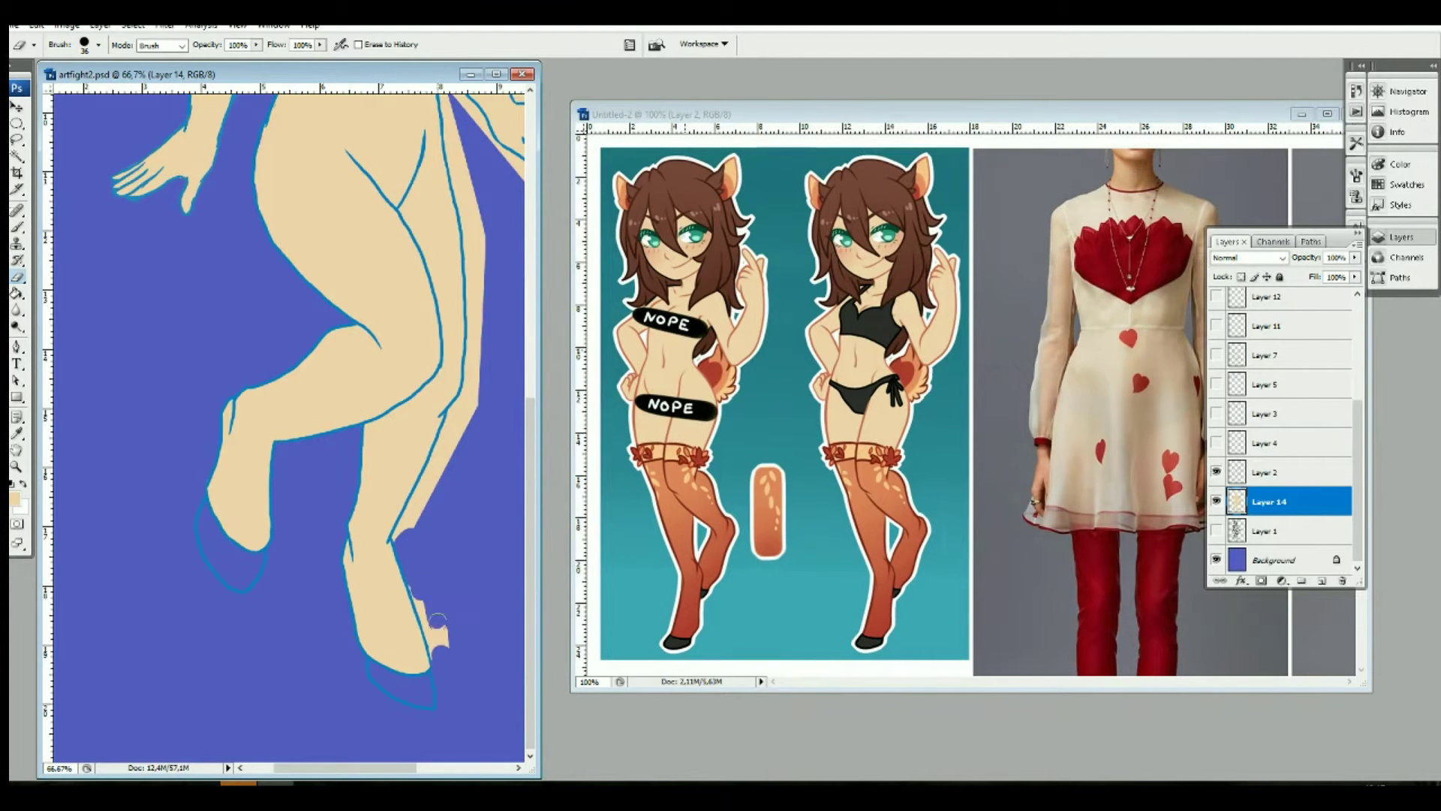
pyautogui.moveTo(417, 578); pyautogui.dragTo(435, 644)
pyautogui.moveTo(401, 539)
pyautogui.mouseDown()
pyautogui.moveTo(472, 384)
pyautogui.moveTo(477, 177)
pyautogui.mouseUp()
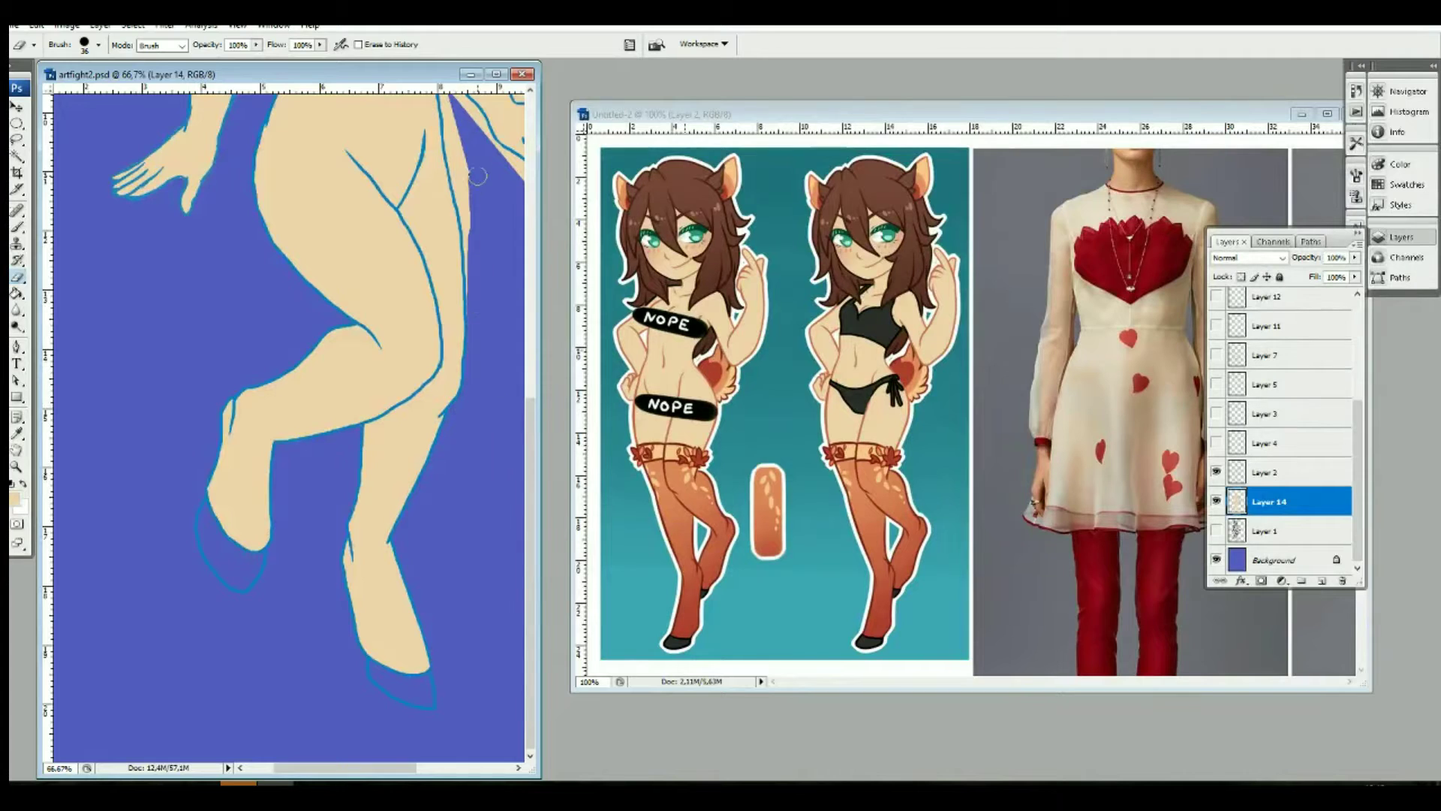
# Step: Erase skin beyond the right arm outline down to the hand
pyautogui.press('p')
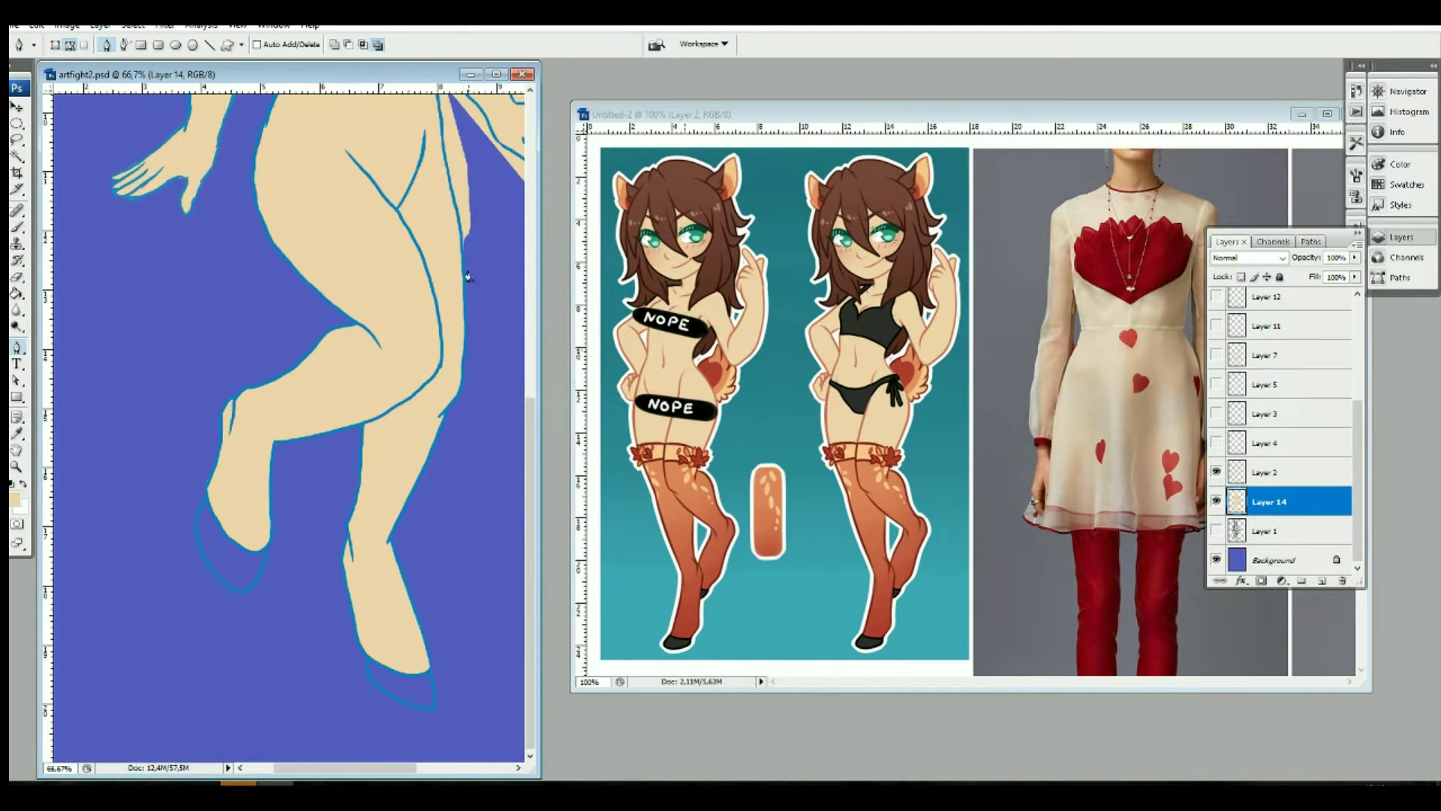
pyautogui.rightClick(459, 238)
pyautogui.scroll(5, 300, 375)
pyautogui.press('e')
pyautogui.moveTo(301, 219)
pyautogui.mouseDown()
pyautogui.moveTo(330, 315)
pyautogui.moveTo(424, 367)
pyautogui.moveTo(356, 401)
pyautogui.moveTo(416, 420)
pyautogui.moveTo(308, 398)
pyautogui.moveTo(345, 430)
pyautogui.mouseUp()
pyautogui.scroll(3, 300, 375)
pyautogui.moveTo(252, 180); pyautogui.dragTo(313, 364)
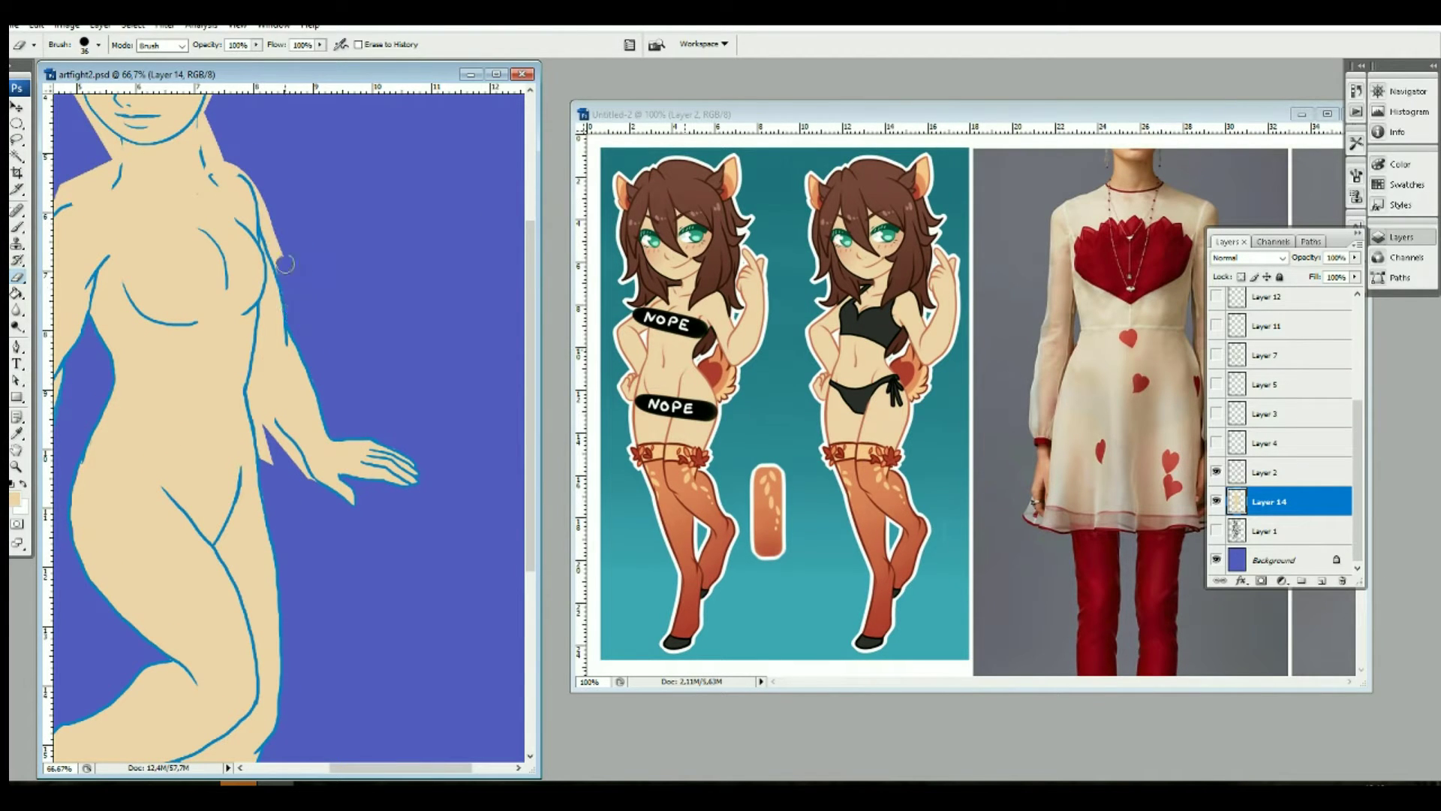
# Step: Zoom the torso to 200%, fade the skin layer to 57% and show the sketch beneath
pyautogui.press('l')
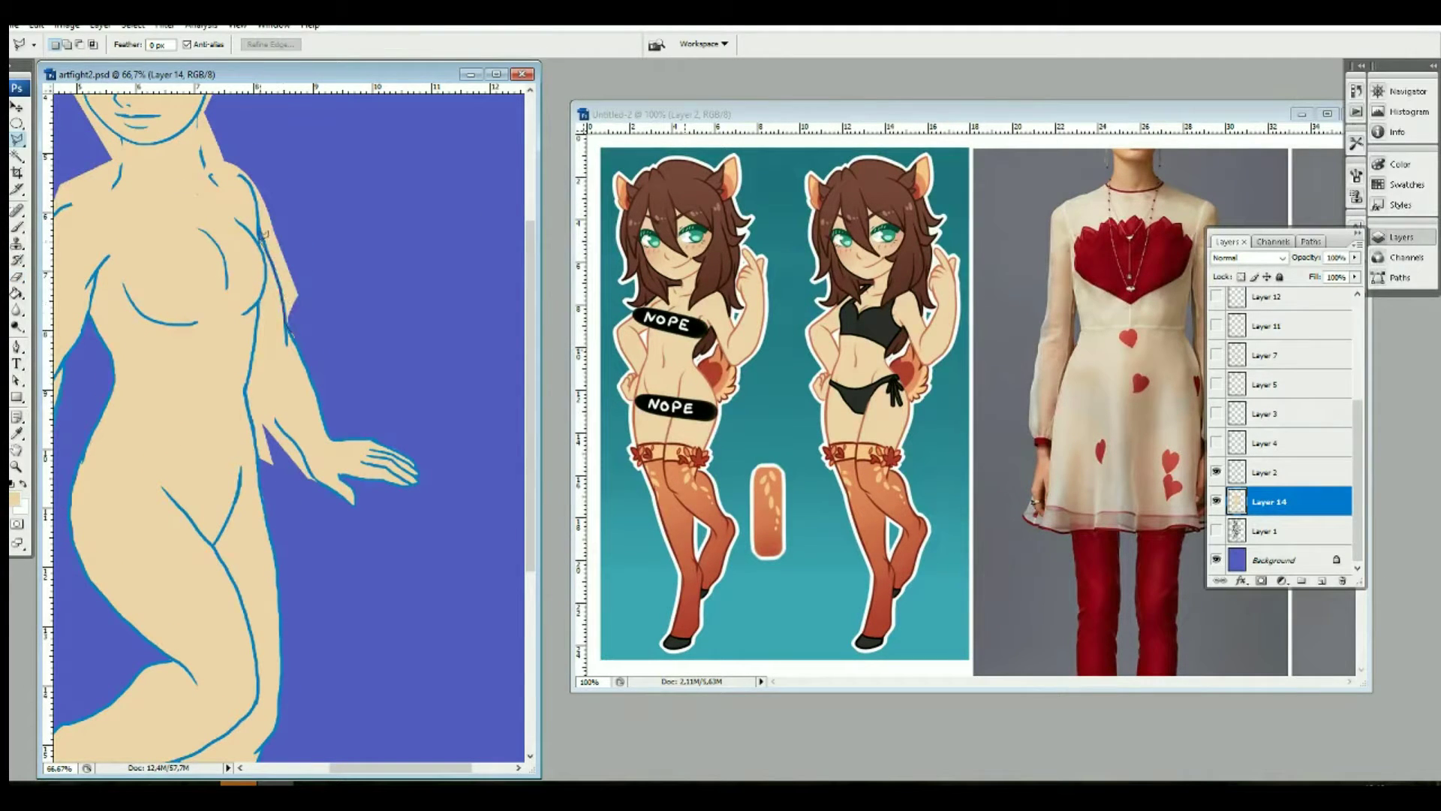
pyautogui.press('e')
pyautogui.hotkey('ctrl', '+')
pyautogui.hotkey('ctrl', '+')
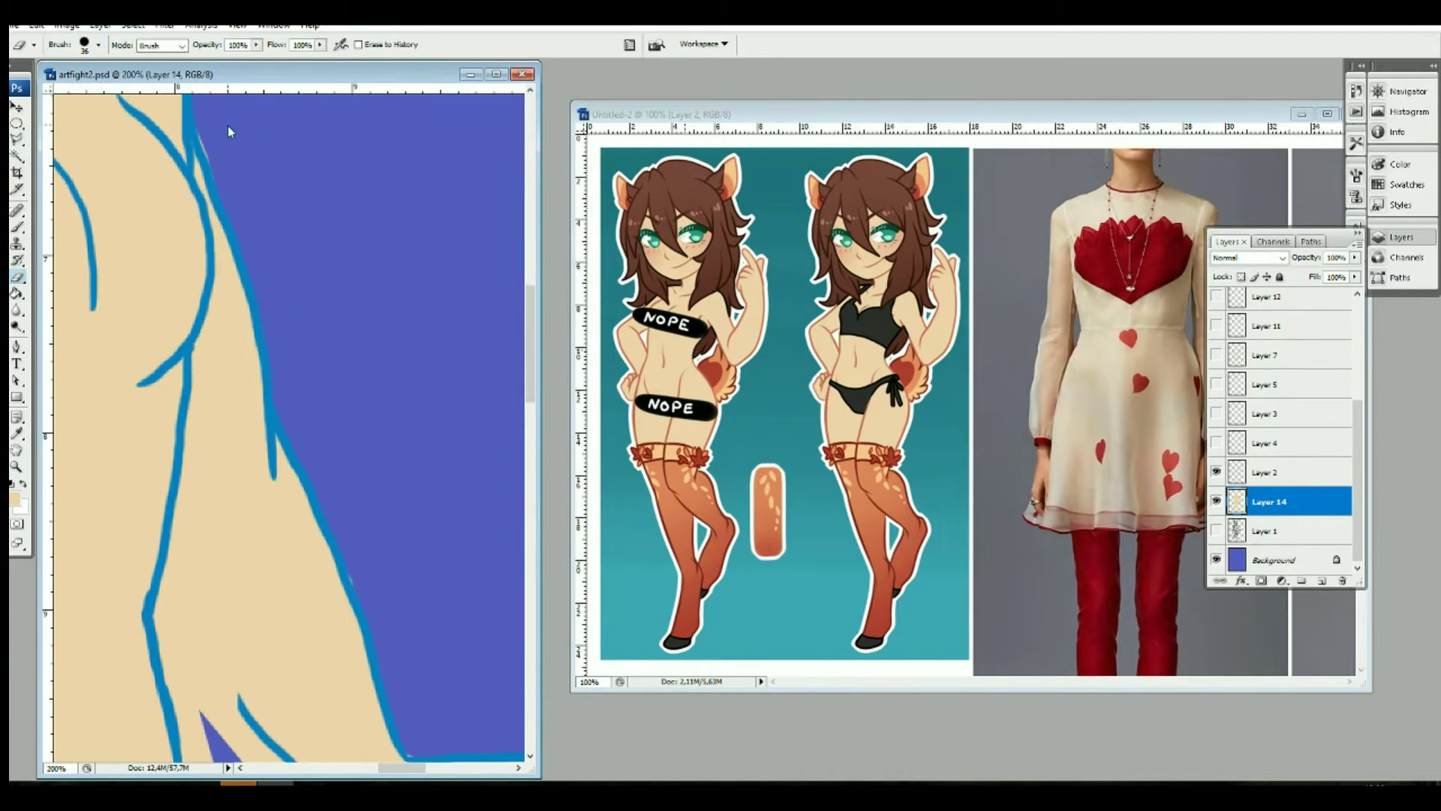
pyautogui.scroll(-5, 414, 439)
pyautogui.click(1355, 257)
pyautogui.moveTo(1335, 278); pyautogui.dragTo(1302, 278)
pyautogui.click(1216, 530)
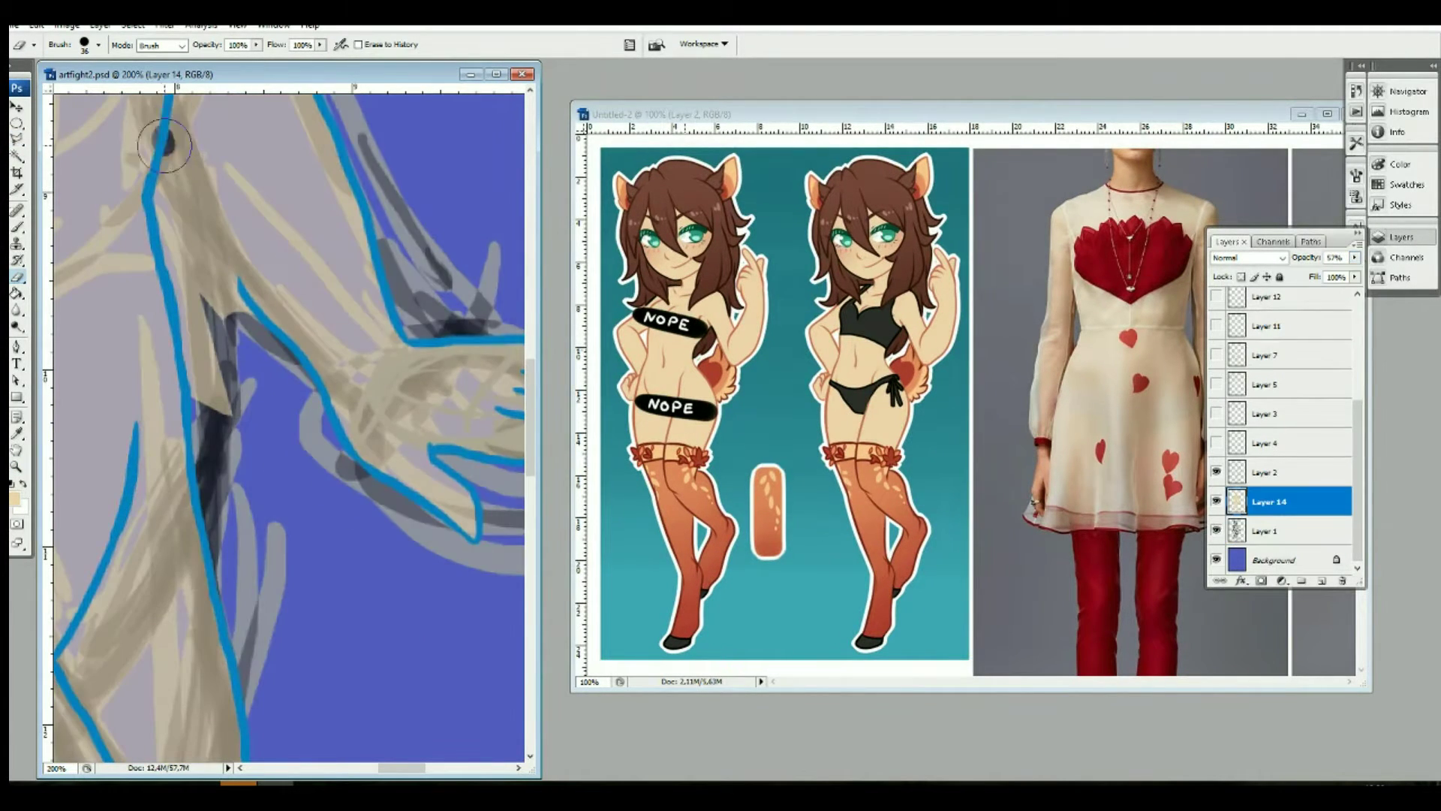
# Step: Make a polygon selection along the arm, then deselect it
pyautogui.moveTo(225, 303); pyautogui.dragTo(218, 405)
pyautogui.press('l')
pyautogui.scroll(2, 196, 338)
pyautogui.doubleClick(180, 428)
pyautogui.hotkey('ctrl', 'd')
# Step: Polygon-select the neck area and erase the grey fill beyond the neck and shoulder edge
pyautogui.scroll(10, 225, 450)
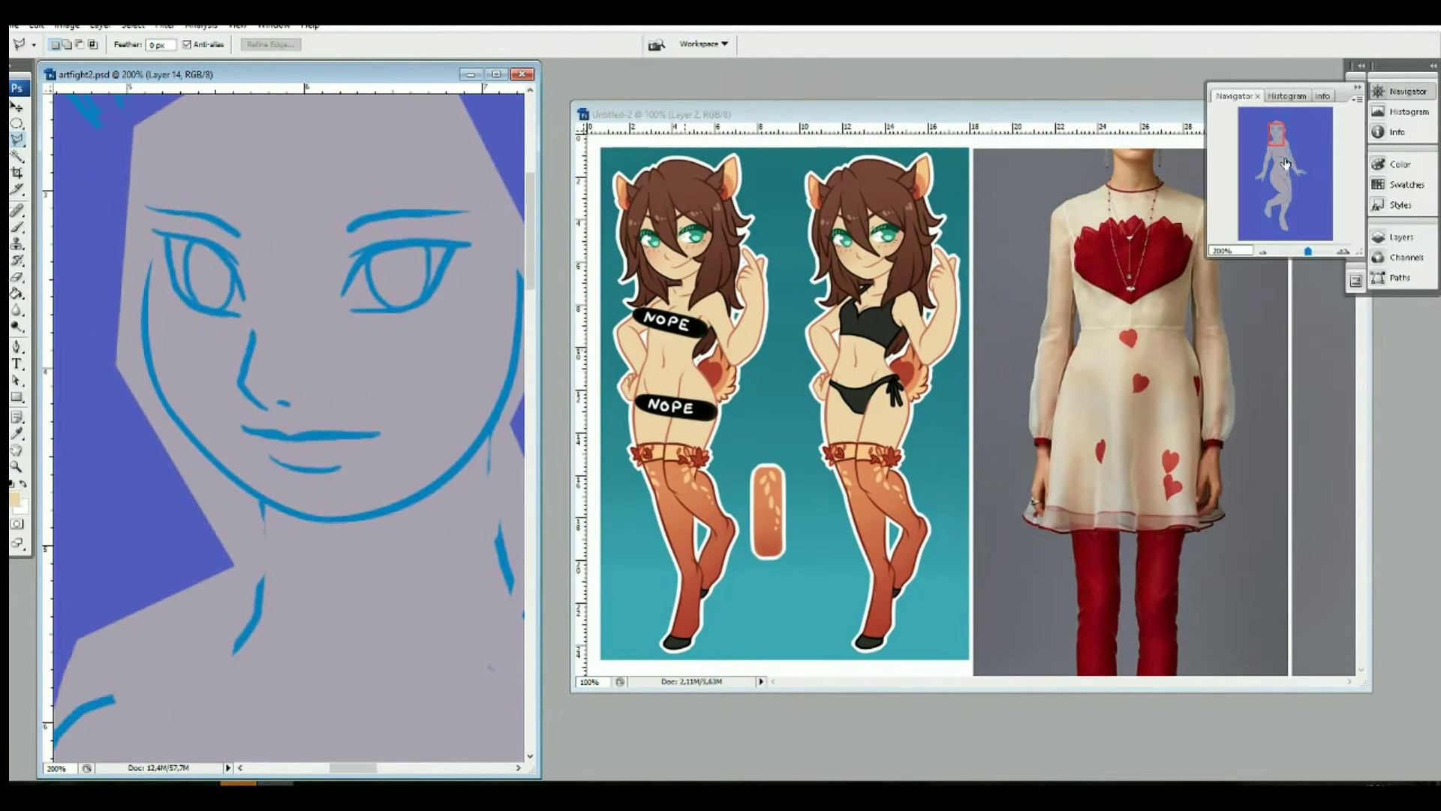
pyautogui.click(197, 530)
pyautogui.click(263, 508)
pyautogui.click(318, 484)
pyautogui.click(345, 408)
pyautogui.click(346, 340)
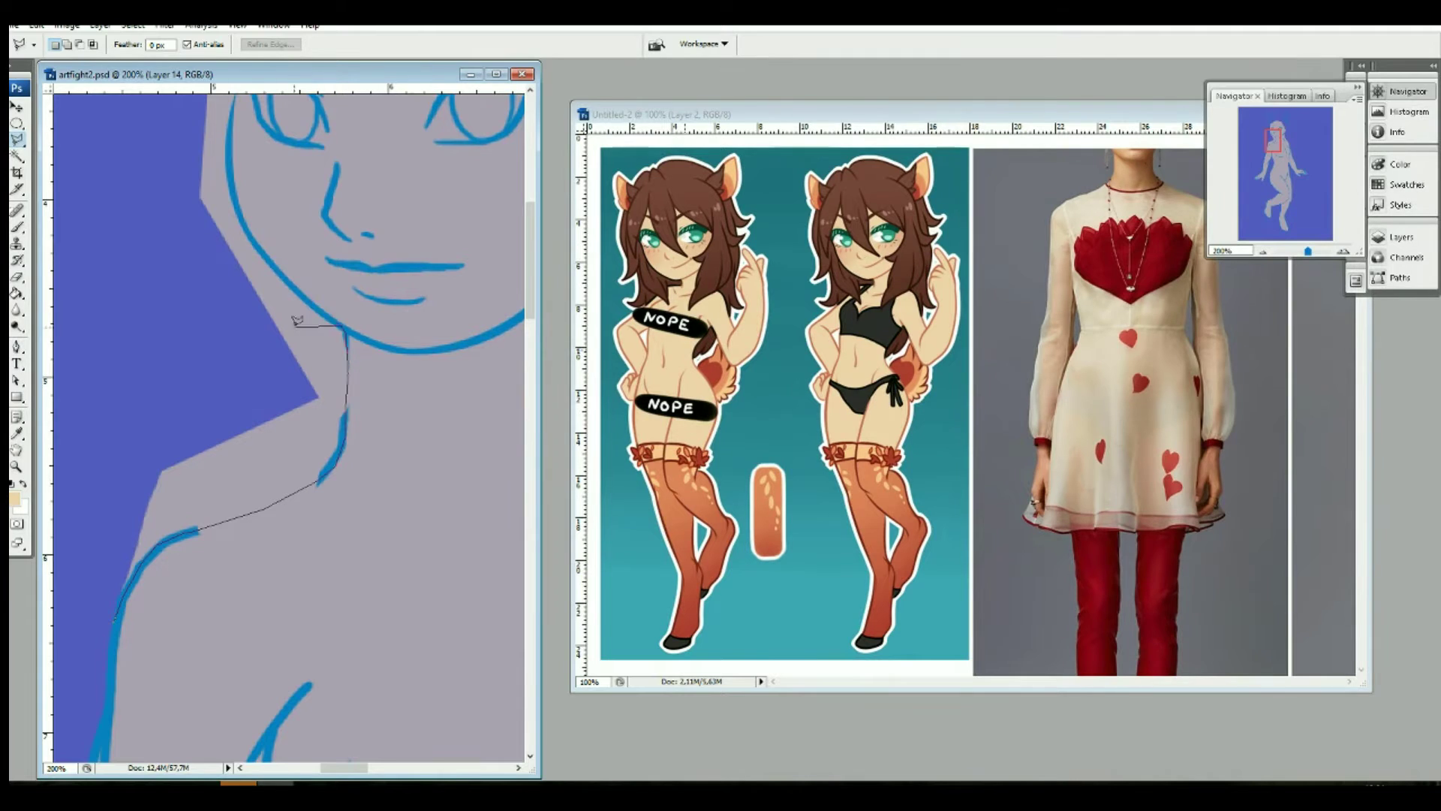
pyautogui.click(225, 139)
pyautogui.doubleClick(90, 645)
pyautogui.moveTo(272, 232)
pyautogui.mouseDown()
pyautogui.moveTo(194, 328)
pyautogui.moveTo(31, 328)
pyautogui.mouseUp()
pyautogui.press('r')
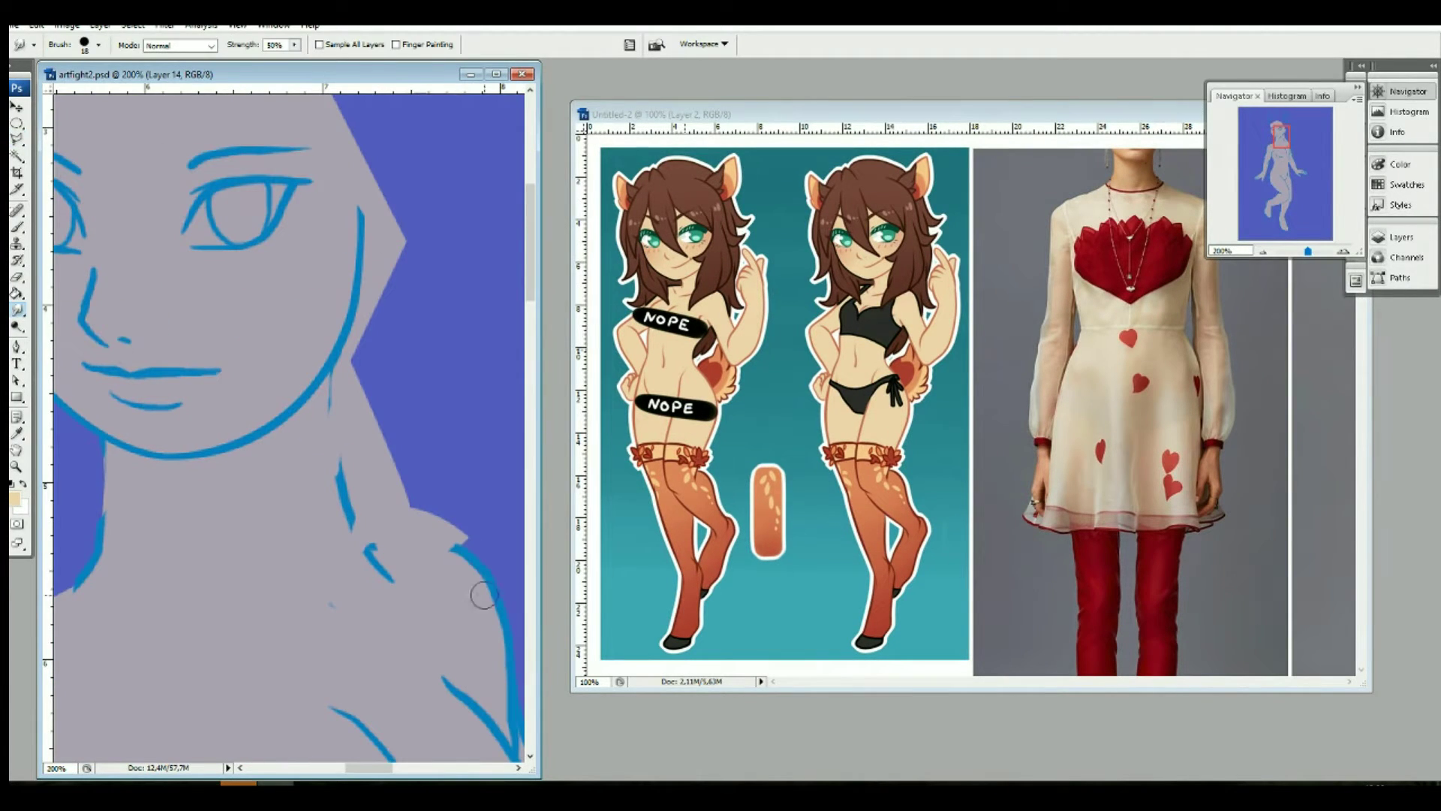
pyautogui.press('e')
pyautogui.moveTo(382, 195); pyautogui.dragTo(465, 555)
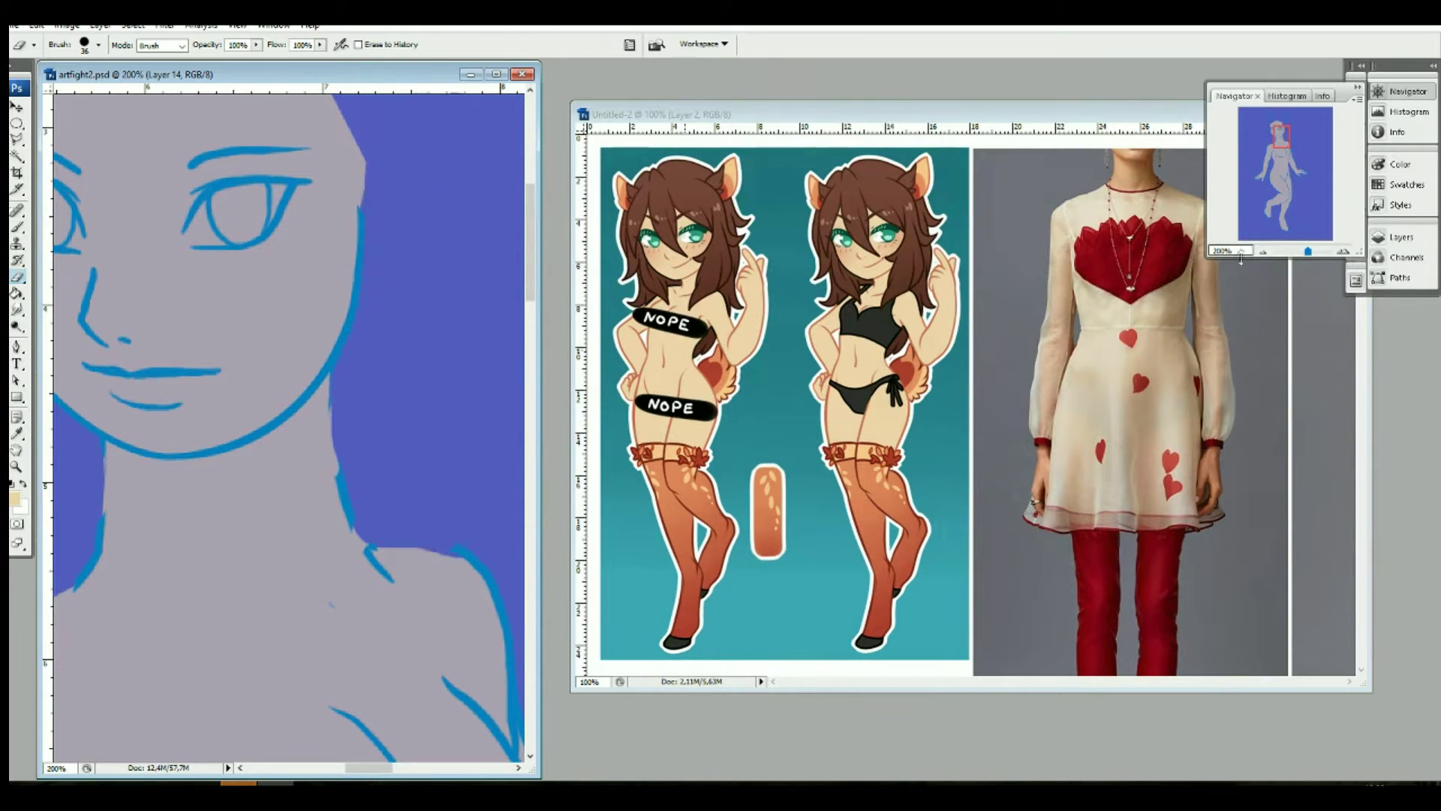
# Step: Toggle the hair sketch on Layer 5 to check it, then reselect skin Layer 14
pyautogui.click(1401, 237)
pyautogui.click(1216, 384)
pyautogui.click(1283, 384)
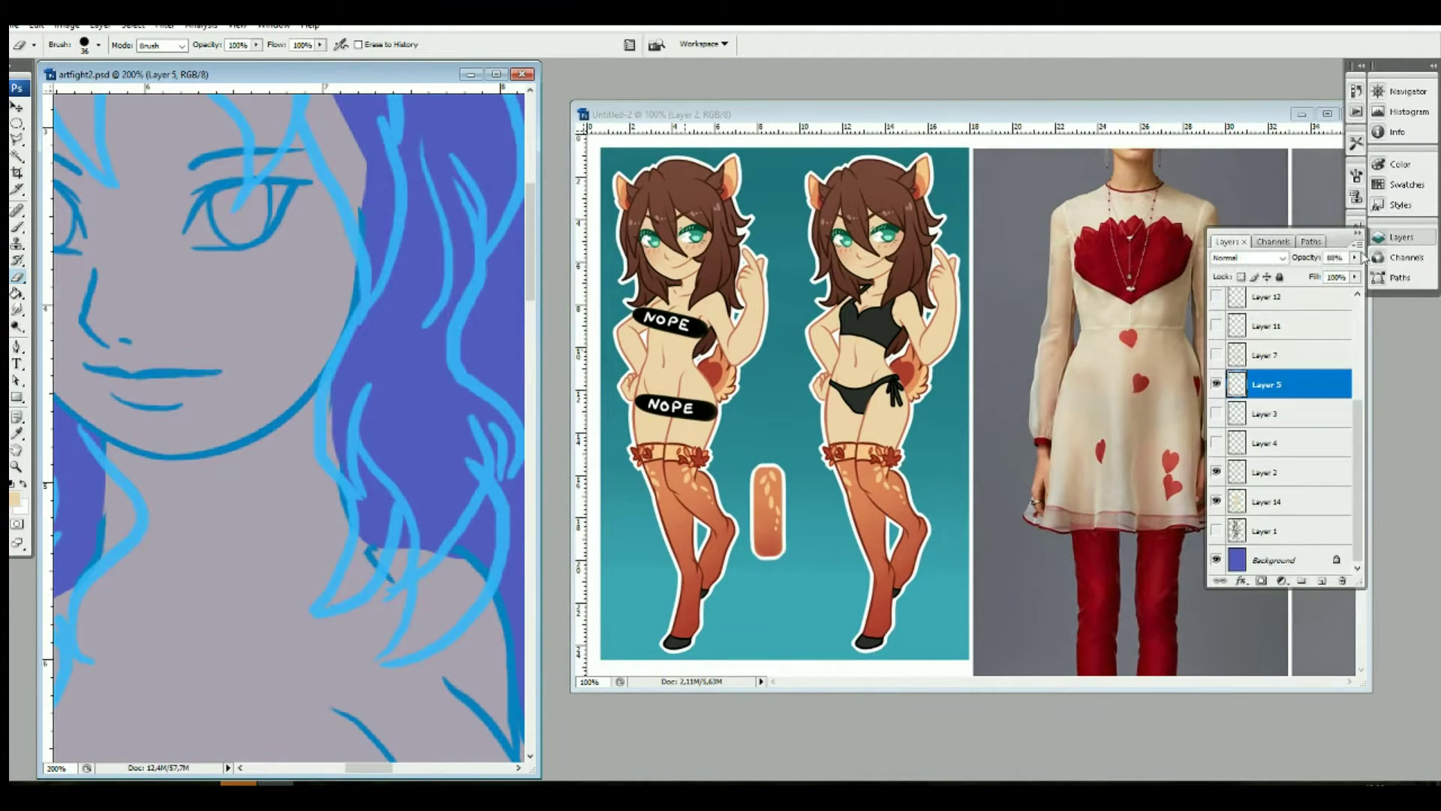
pyautogui.click(1215, 384)
pyautogui.click(1228, 327)
pyautogui.click(1216, 384)
pyautogui.click(1283, 384)
pyautogui.click(1283, 502)
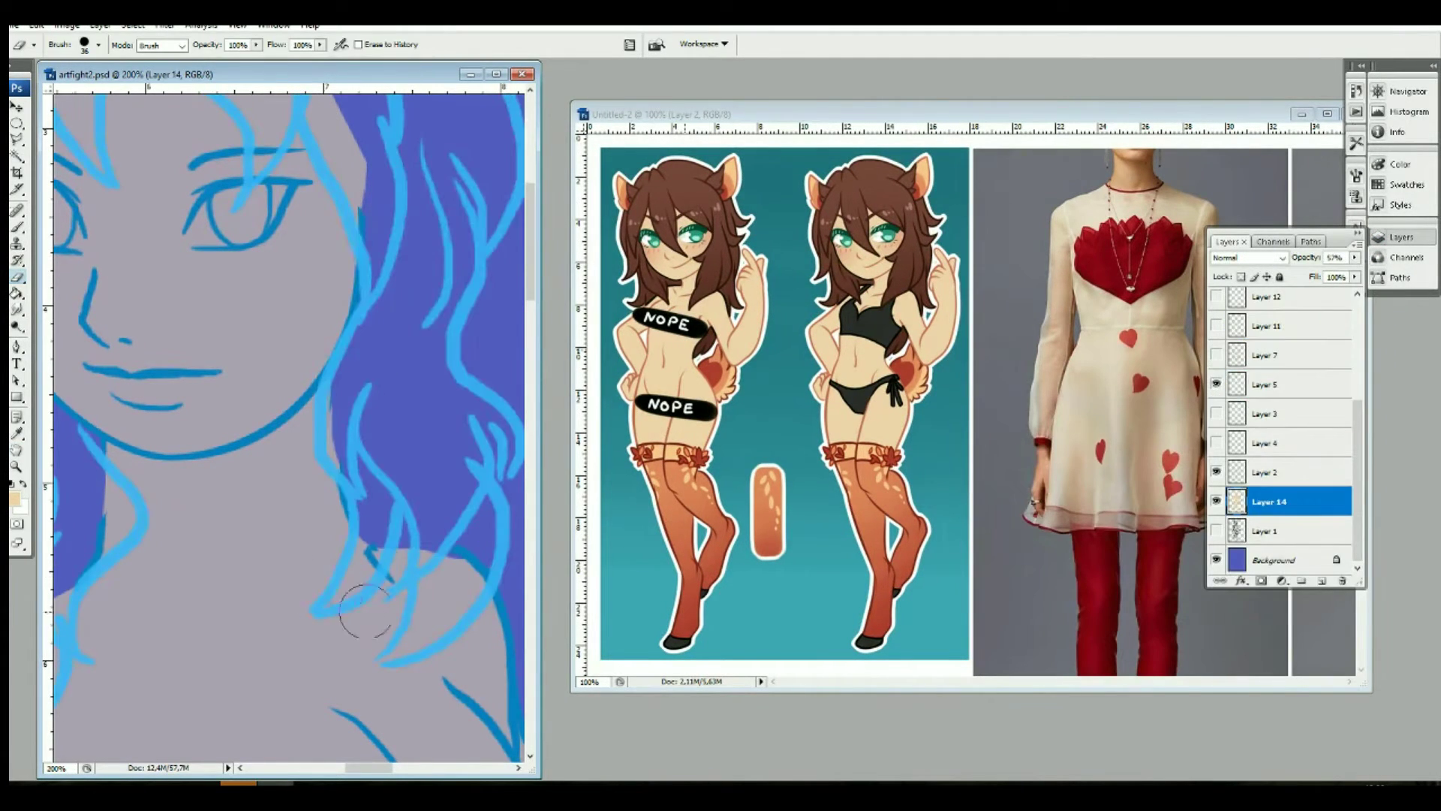
# Step: Zoom out to 100%, add Layer 15 above Layer 5, and start tracing the hair outline
pyautogui.hotkey('ctrl', '0')
pyautogui.press('z')
pyautogui.click(313, 442)
pyautogui.click(1283, 385)
pyautogui.hotkey('ctrl', 'shift', 'alt', 'n')
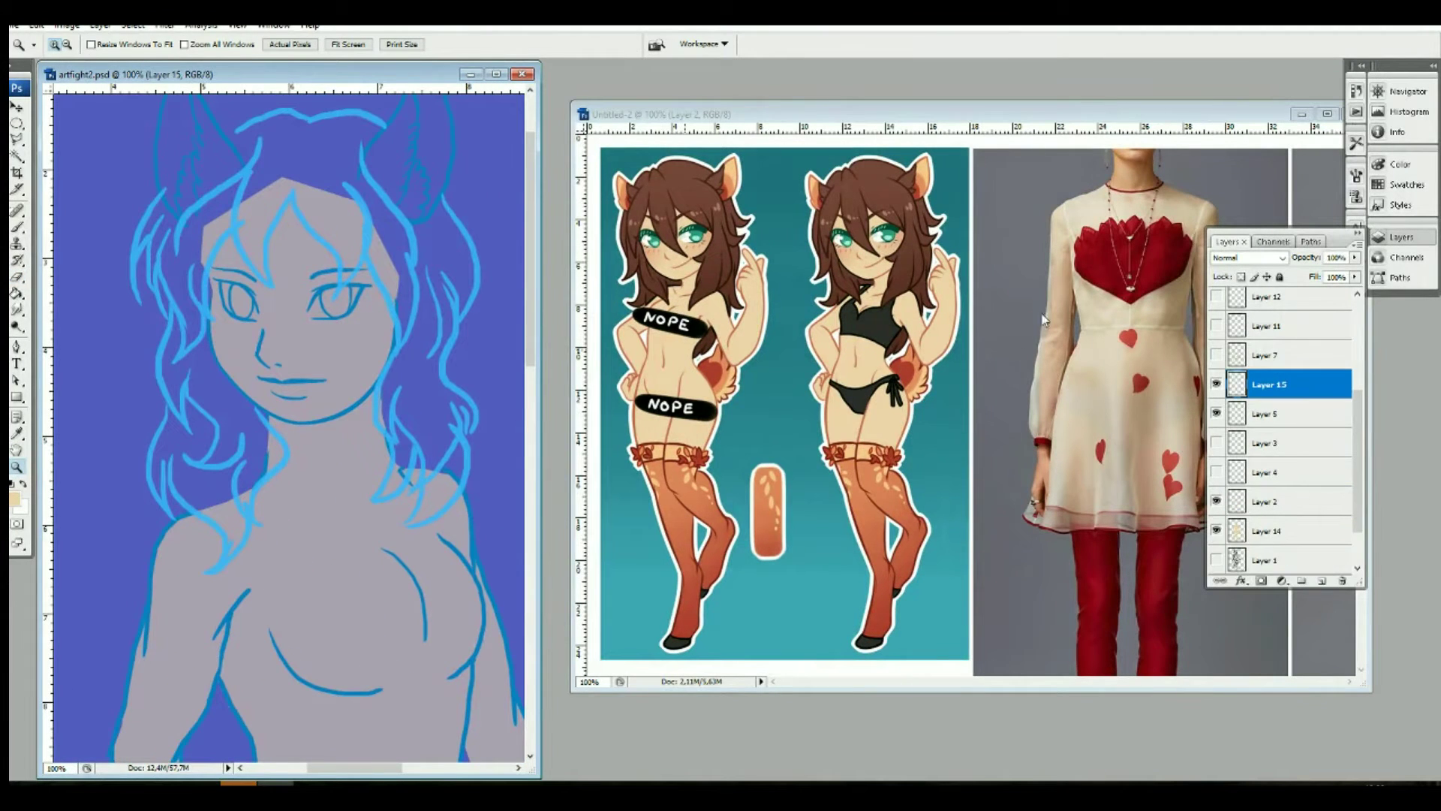
pyautogui.click(18, 350)
pyautogui.click(266, 412)
pyautogui.moveTo(294, 452); pyautogui.dragTo(287, 470)
# Step: Trace the hair path from the lower hair up the left side, over the head and down the right
pyautogui.moveTo(265, 520)
pyautogui.mouseDown()
pyautogui.moveTo(275, 527)
pyautogui.moveTo(235, 568)
pyautogui.mouseUp()
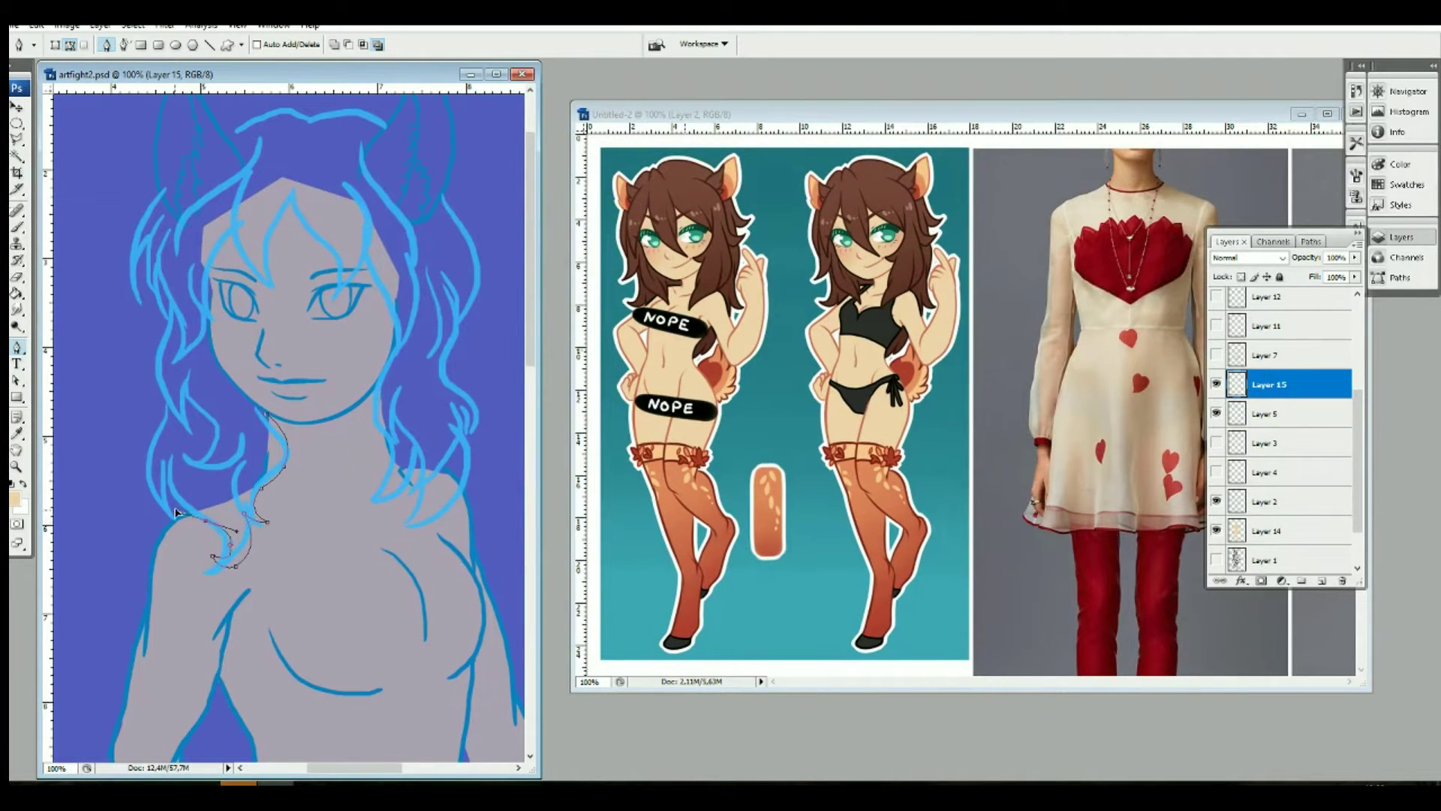
pyautogui.moveTo(149, 457); pyautogui.dragTo(158, 411)
pyautogui.moveTo(160, 192); pyautogui.dragTo(181, 150)
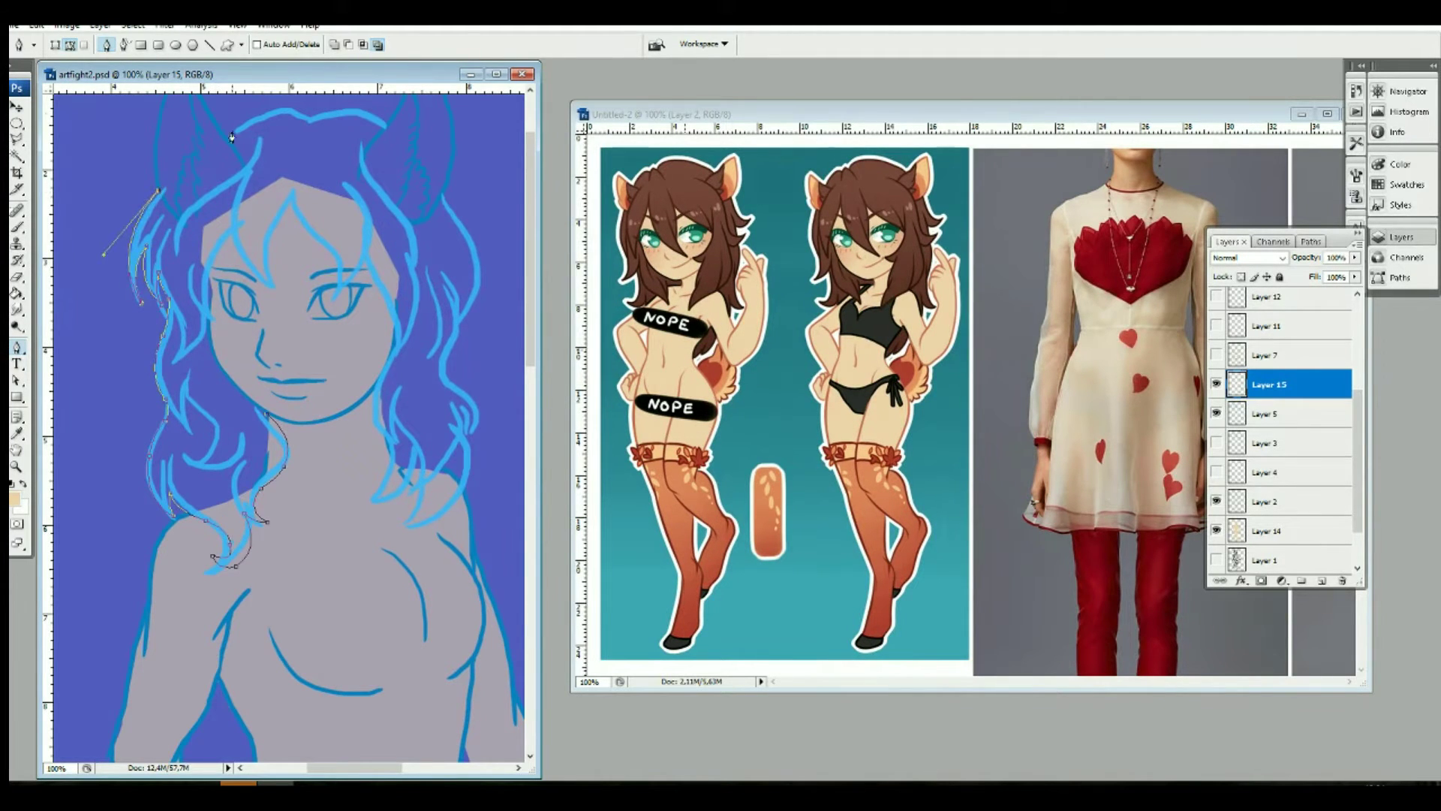
pyautogui.scroll(3, 225, 226)
pyautogui.moveTo(263, 217); pyautogui.dragTo(345, 236)
pyautogui.moveTo(443, 292)
pyautogui.mouseDown()
pyautogui.moveTo(495, 398)
pyautogui.moveTo(463, 455)
pyautogui.mouseUp()
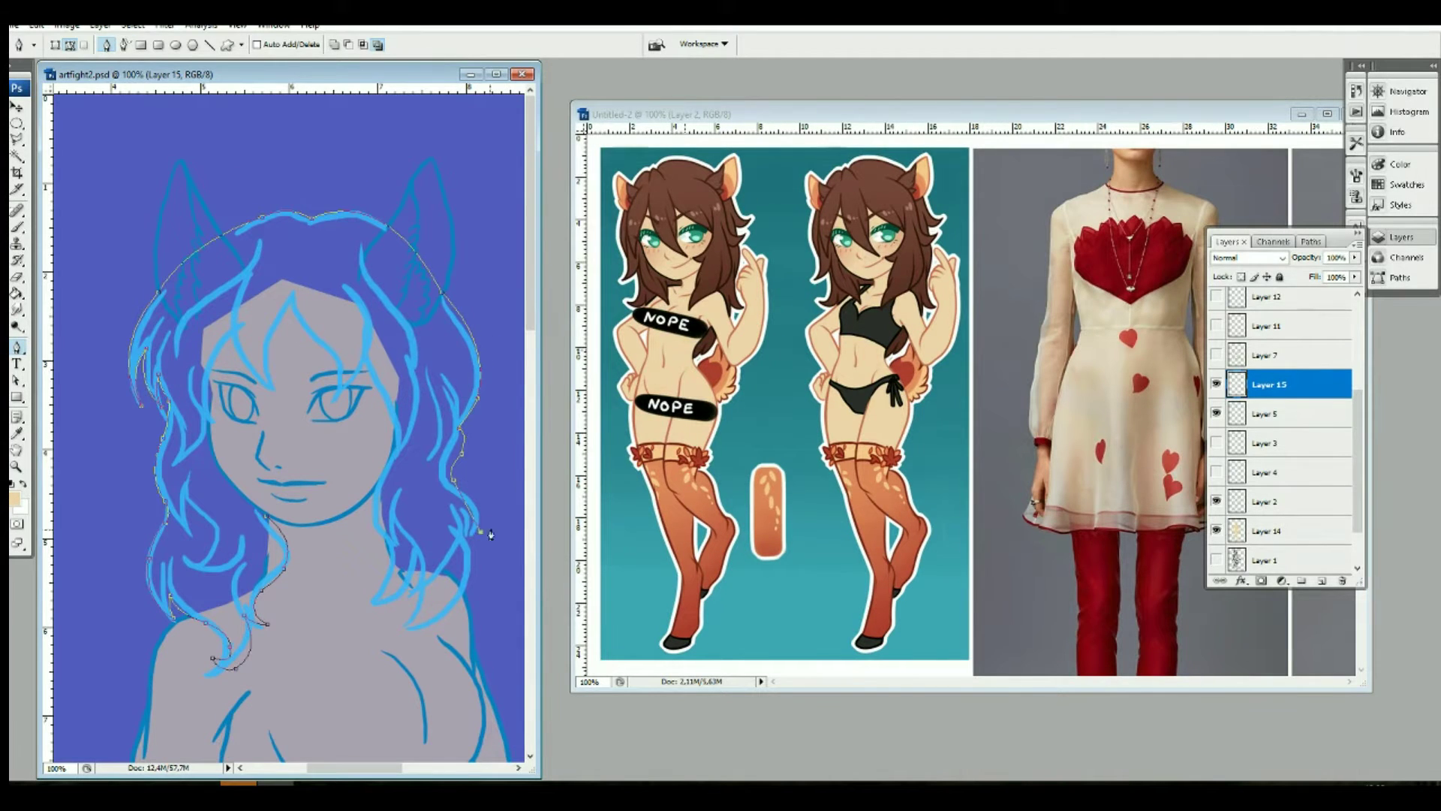
pyautogui.moveTo(475, 537); pyautogui.dragTo(454, 572)
pyautogui.moveTo(413, 629); pyautogui.dragTo(396, 622)
# Step: Bring the hair path back up the inner strands to the edge of the face
pyautogui.moveTo(374, 486); pyautogui.dragTo(392, 455)
pyautogui.moveTo(332, 400); pyautogui.dragTo(311, 346)
pyautogui.click(277, 388)
pyautogui.click(229, 333)
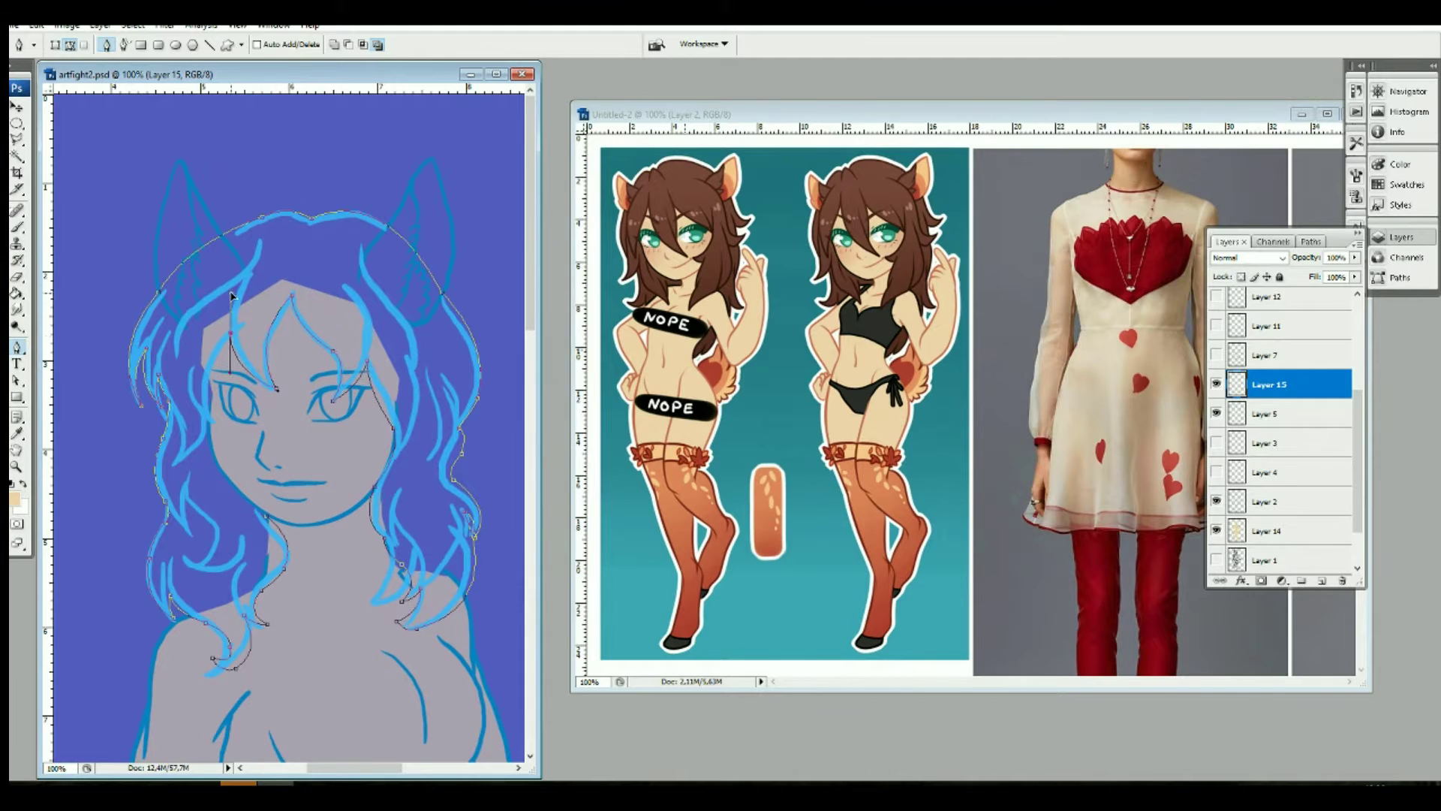
pyautogui.moveTo(213, 444); pyautogui.dragTo(200, 455)
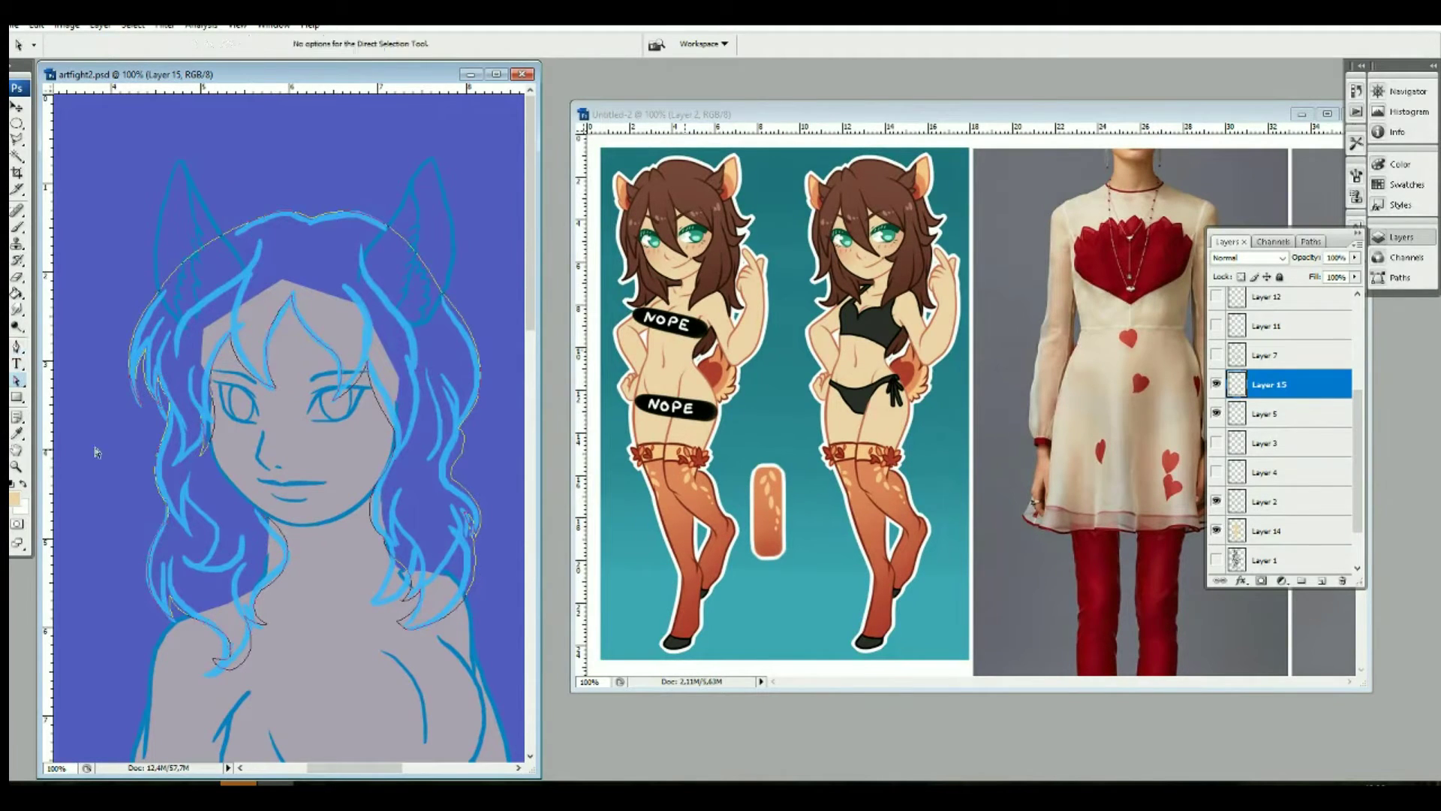
pyautogui.click(208, 405)
# Step: Sample dark brown, stroke the hair path with the brush, and convert it to a selection
pyautogui.press('i')
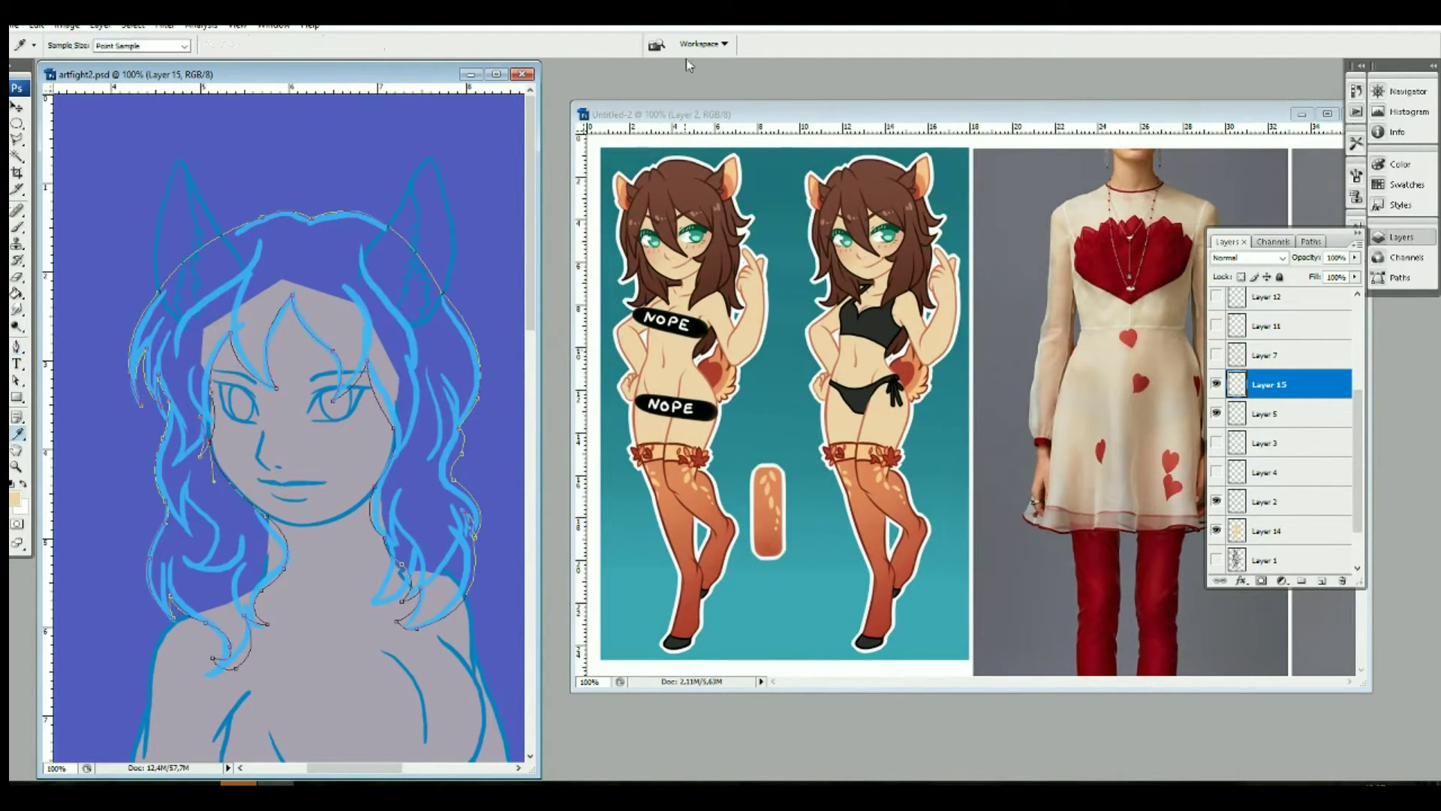
pyautogui.rightClick(209, 349)
pyautogui.click(247, 421)
pyautogui.click(811, 268)
pyautogui.press('p')
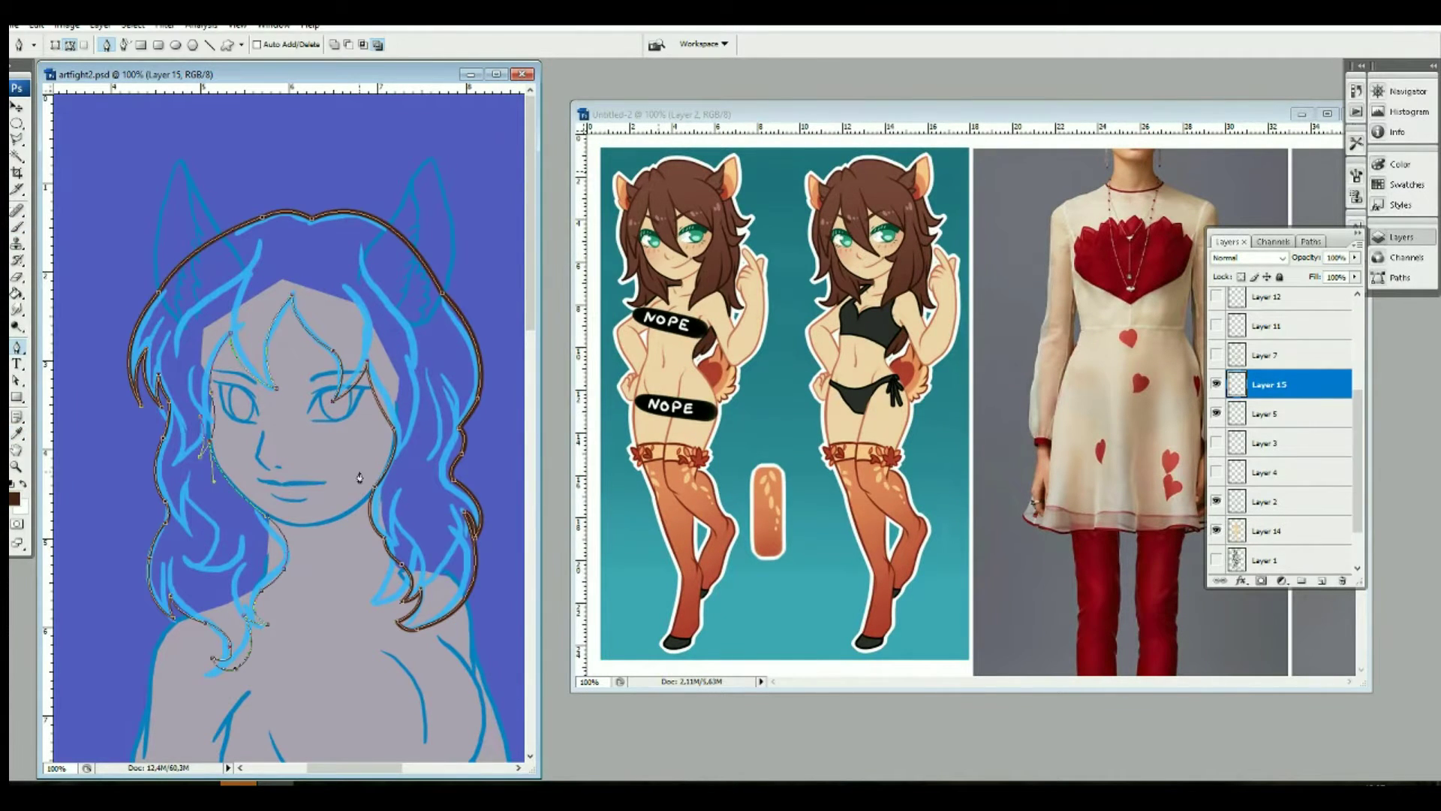
pyautogui.rightClick(255, 448)
pyautogui.click(285, 520)
pyautogui.press('Return')
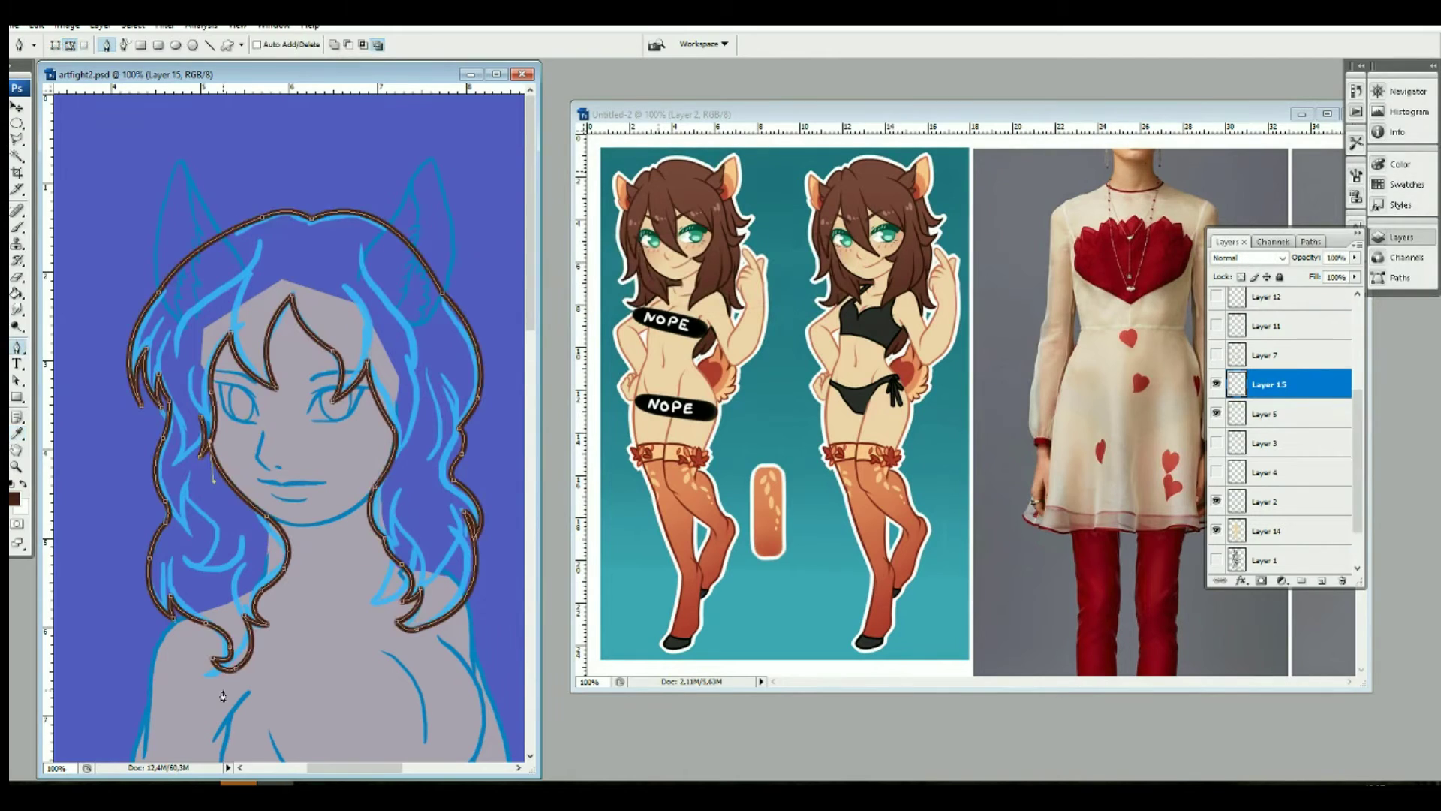
pyautogui.click(796, 238)
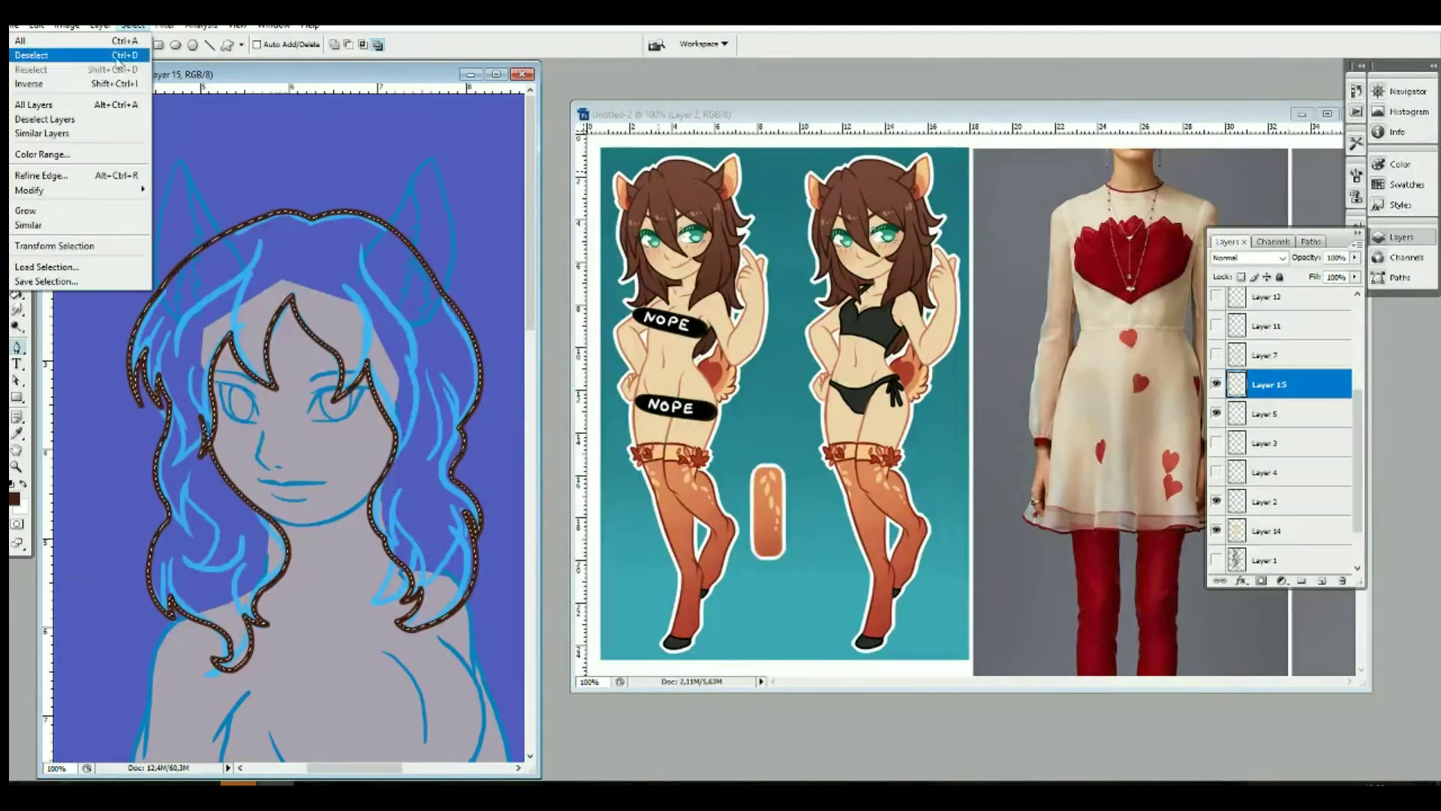
# Step: Thin the brown hair outline with the eraser and clear the selection
pyautogui.press('e')
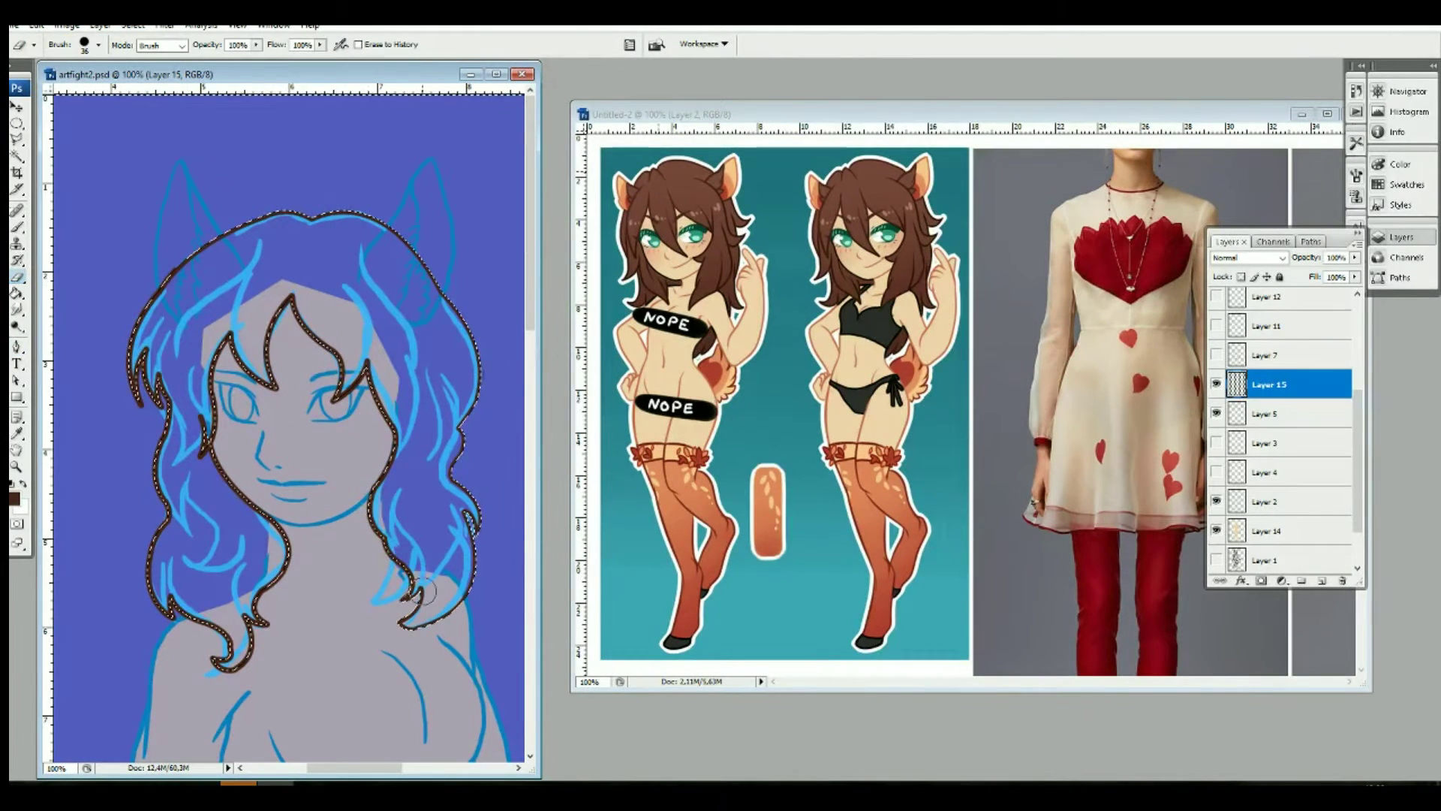
pyautogui.moveTo(225, 443)
pyautogui.mouseDown()
pyautogui.moveTo(218, 661)
pyautogui.moveTo(131, 360)
pyautogui.moveTo(480, 390)
pyautogui.moveTo(394, 555)
pyautogui.moveTo(278, 307)
pyautogui.moveTo(237, 443)
pyautogui.mouseUp()
pyautogui.hotkey('ctrl', 'd')
# Step: Trace pen paths along a right hair strand and the closed left hair strand
pyautogui.press('p')
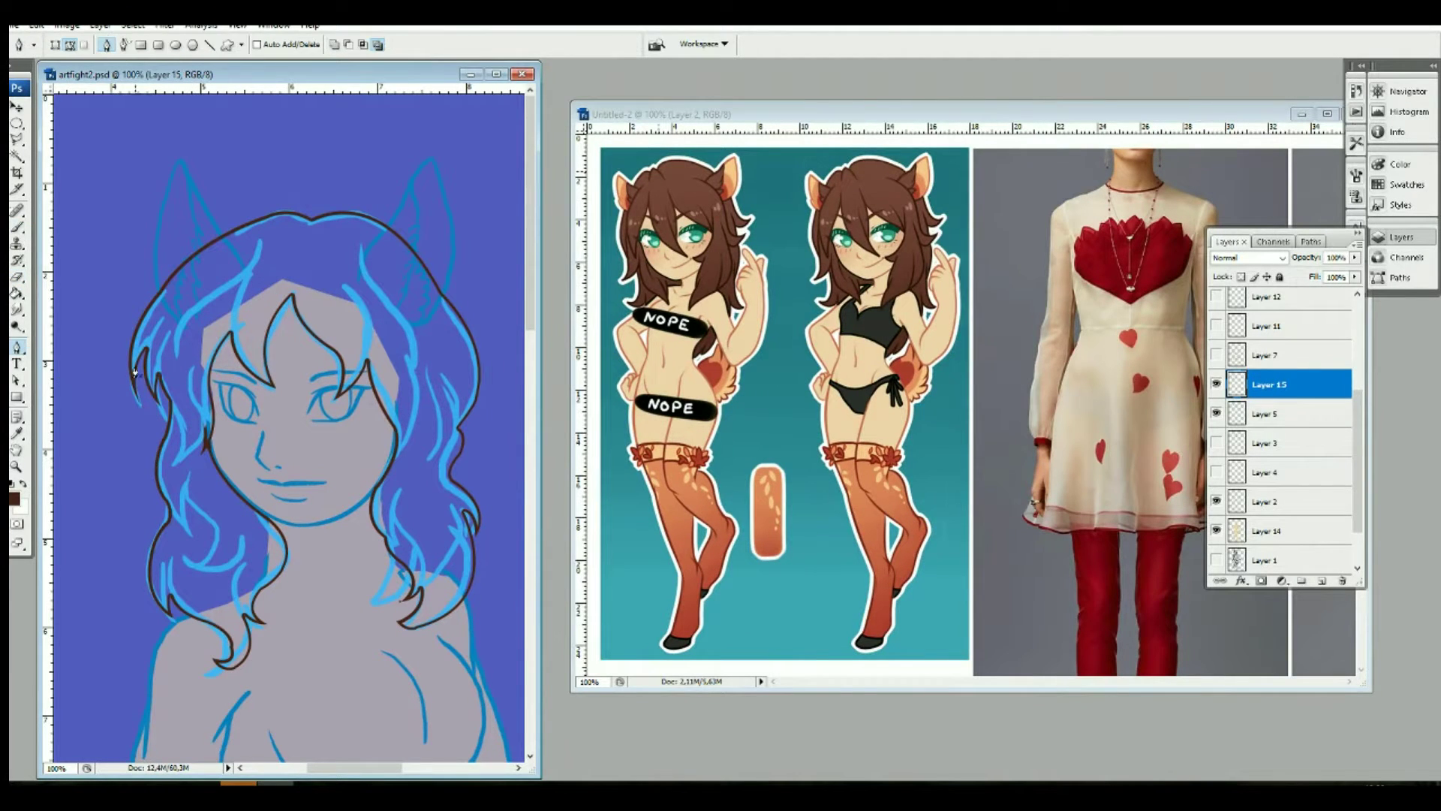
pyautogui.moveTo(408, 355); pyautogui.dragTo(381, 425)
pyautogui.moveTo(420, 338); pyautogui.dragTo(418, 365)
pyautogui.click(234, 342)
pyautogui.moveTo(255, 268); pyautogui.dragTo(275, 243)
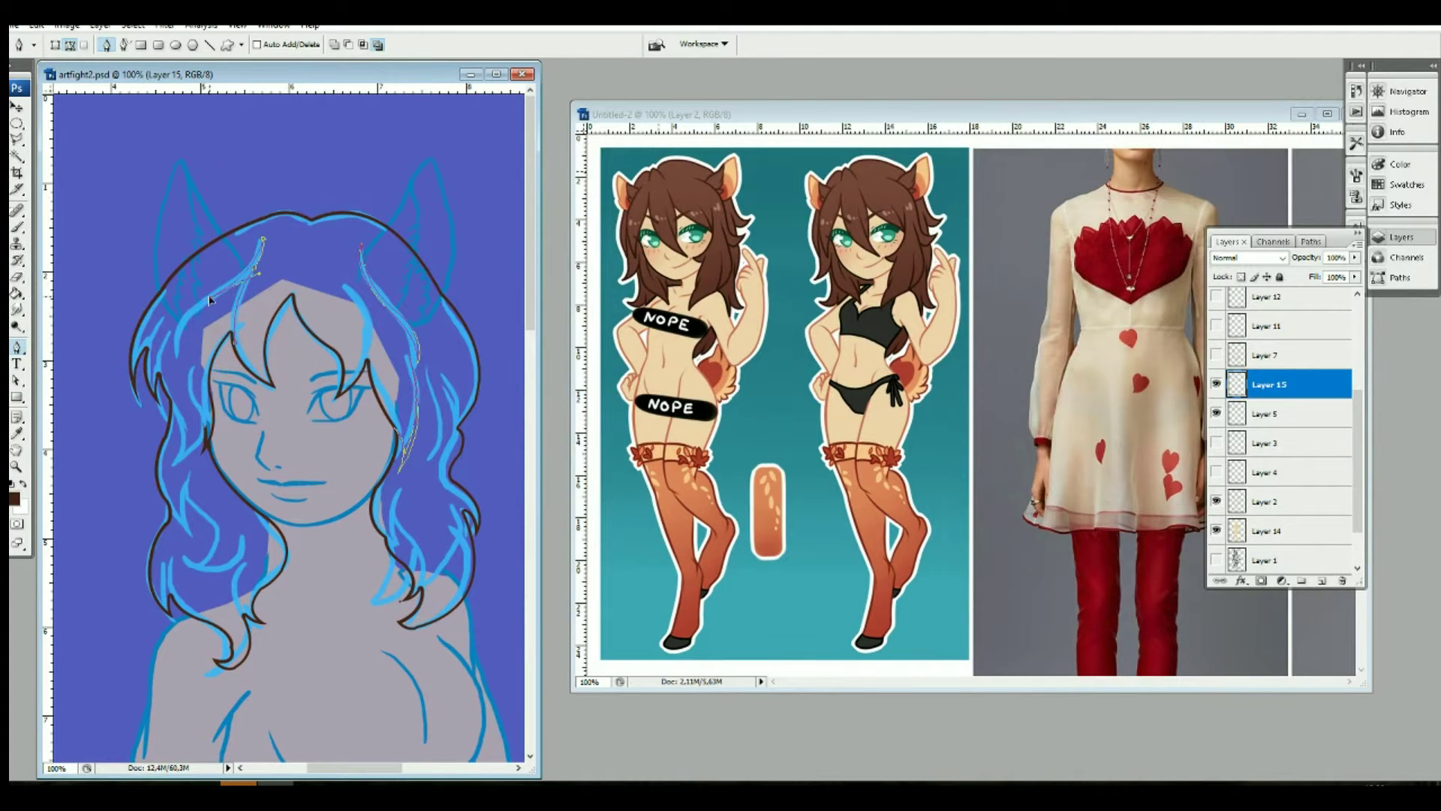
pyautogui.moveTo(211, 300); pyautogui.dragTo(259, 279)
pyautogui.click(235, 344)
# Step: Trace paths for the small lower-left strand and the long right strand
pyautogui.moveTo(188, 443); pyautogui.dragTo(193, 361)
pyautogui.moveTo(212, 549); pyautogui.dragTo(175, 557)
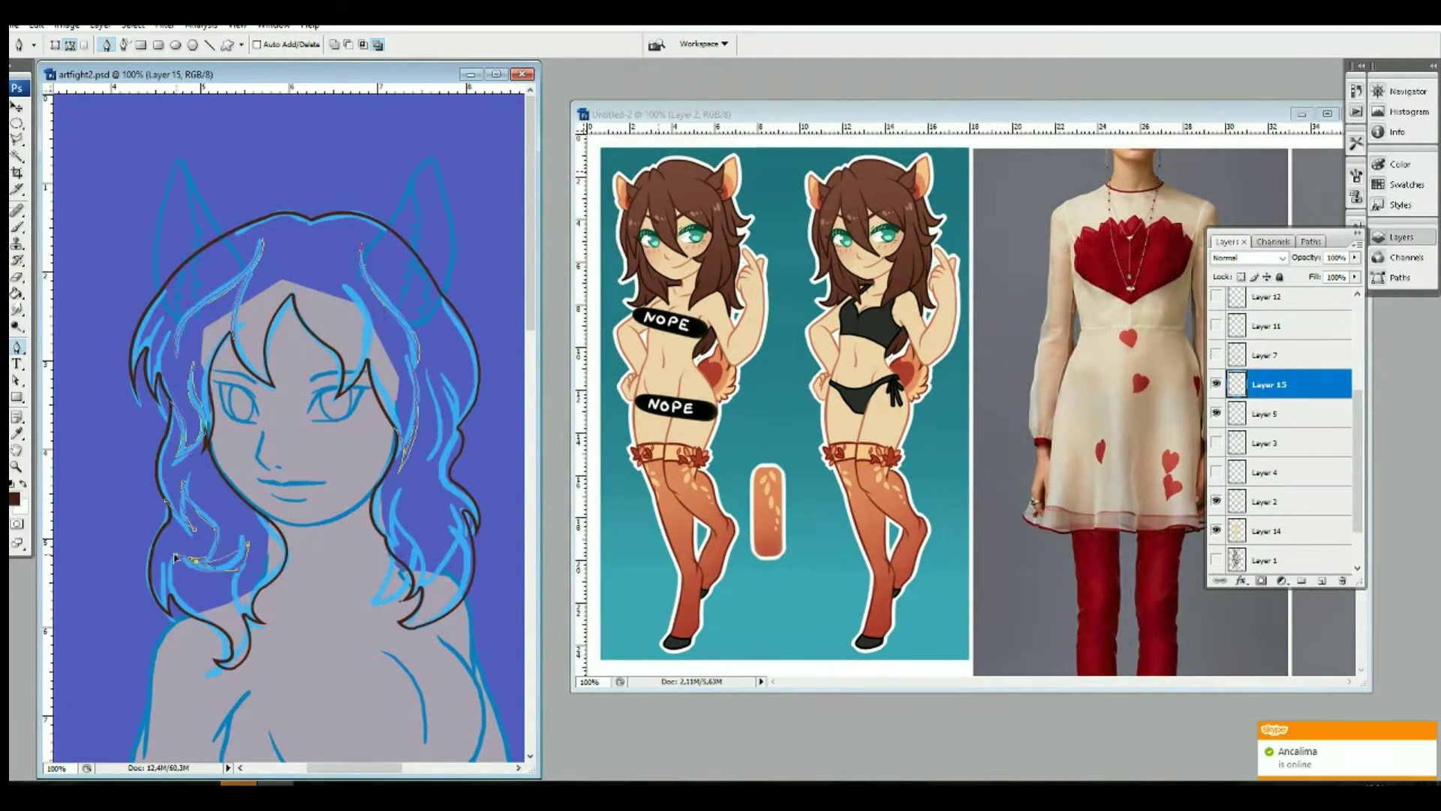
pyautogui.moveTo(189, 472); pyautogui.dragTo(197, 449)
pyautogui.click(166, 508)
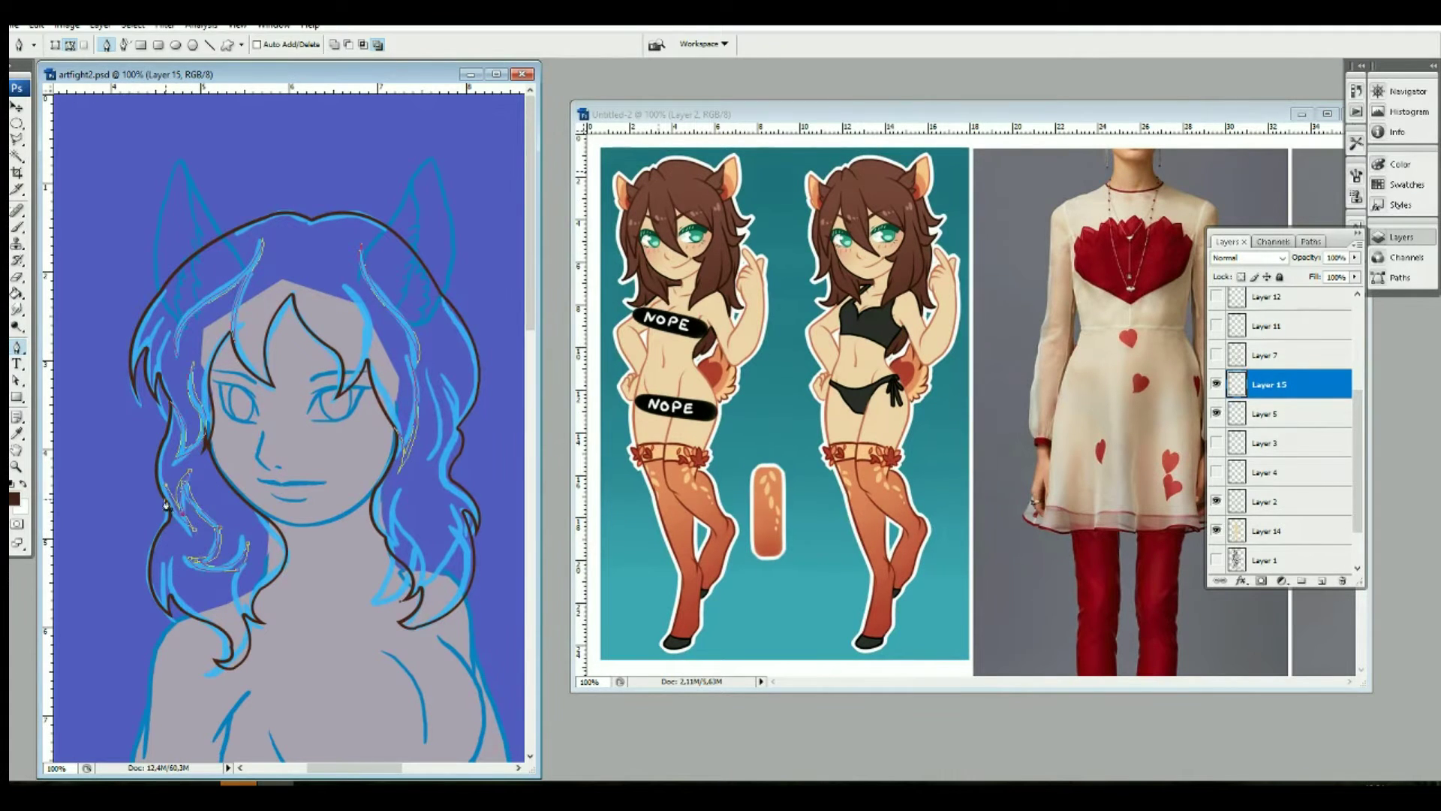
pyautogui.moveTo(428, 575); pyautogui.dragTo(411, 530)
pyautogui.moveTo(434, 407); pyautogui.dragTo(439, 493)
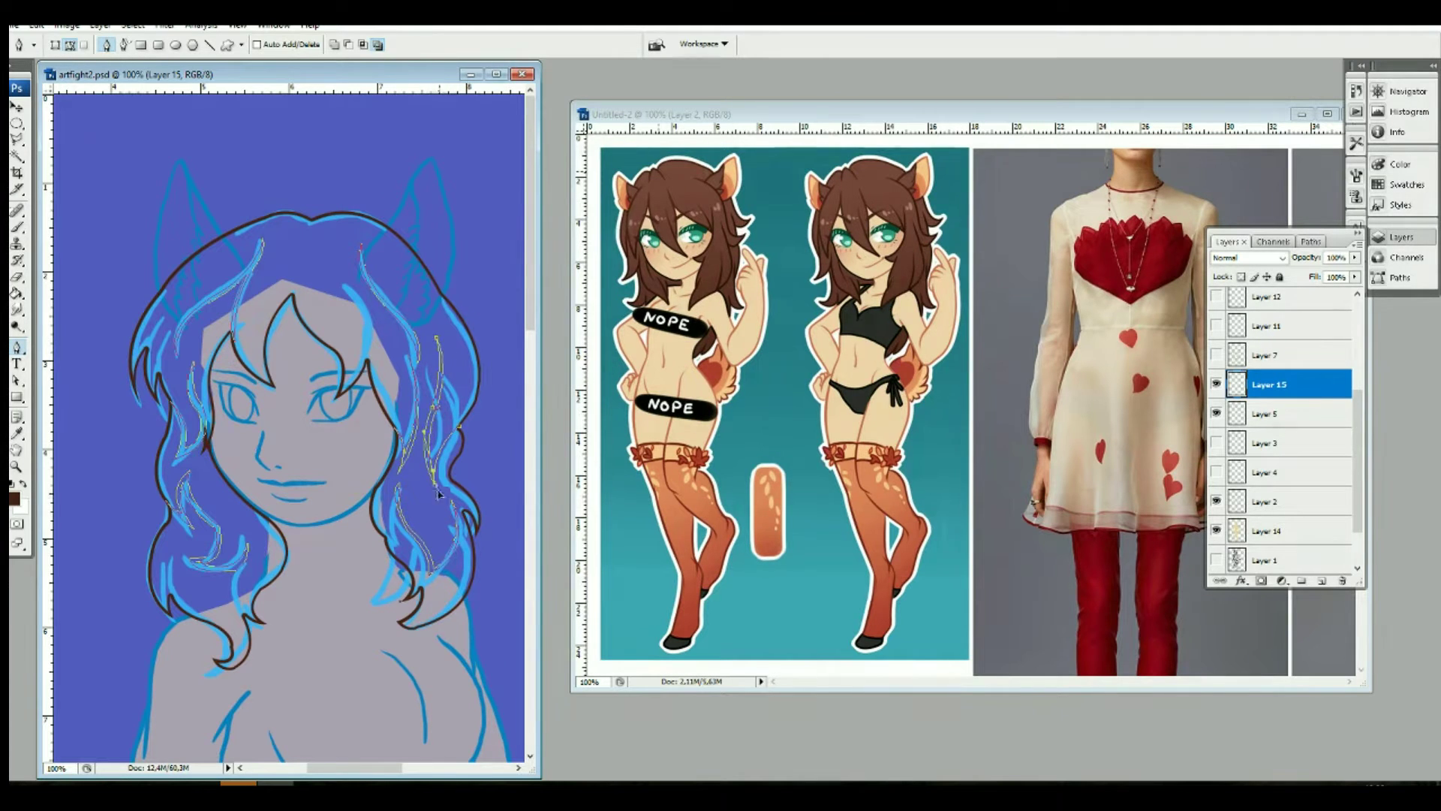
pyautogui.moveTo(352, 271); pyautogui.dragTo(312, 204)
# Step: Stroke the strand paths dark brown, add empty Layer 16, and undo a stray stroke
pyautogui.click(17, 381)
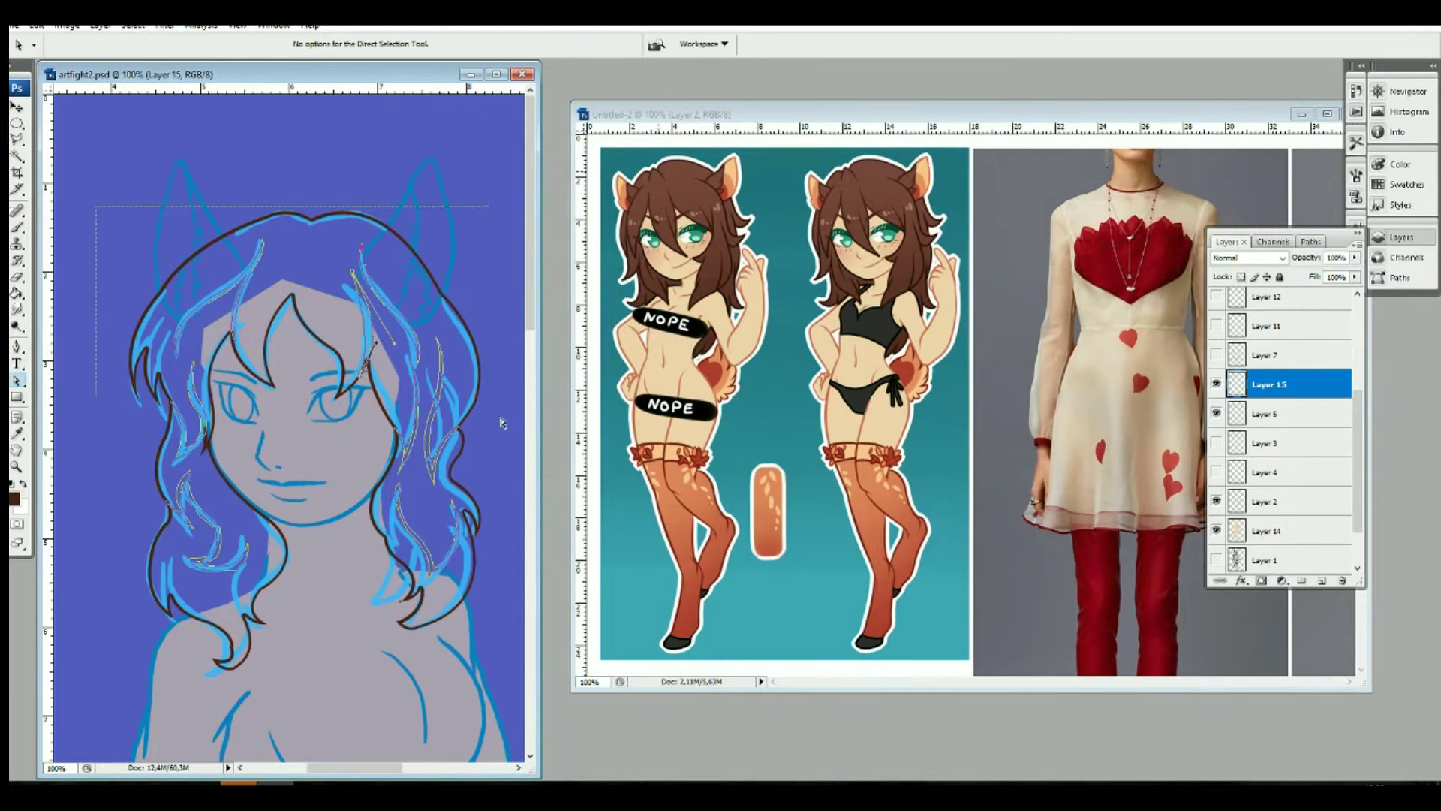
pyautogui.rightClick(353, 539)
pyautogui.click(420, 623)
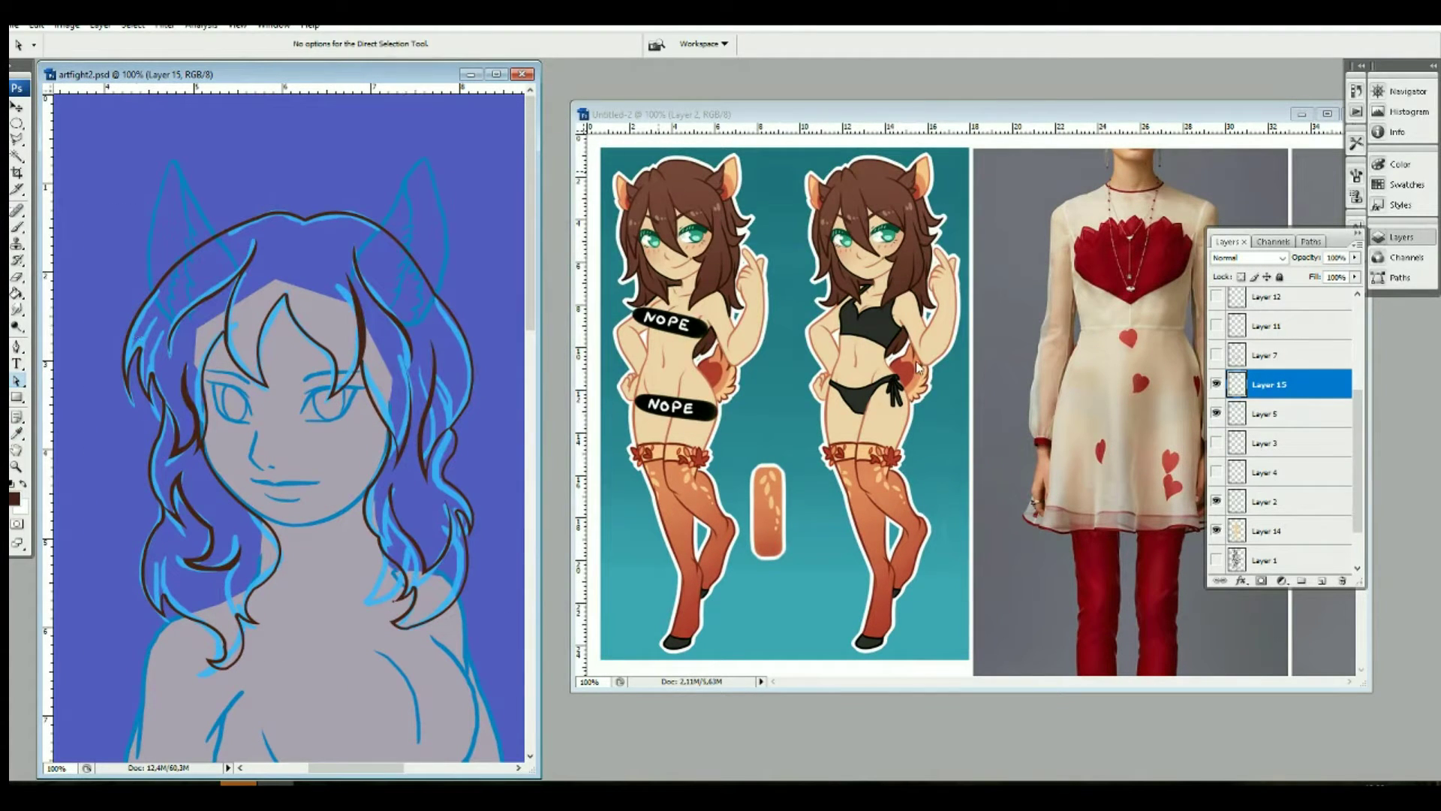
pyautogui.hotkey('ctrl', 'shift', 'alt', 'n')
pyautogui.press('b')
pyautogui.hotkey('ctrl', 'z')
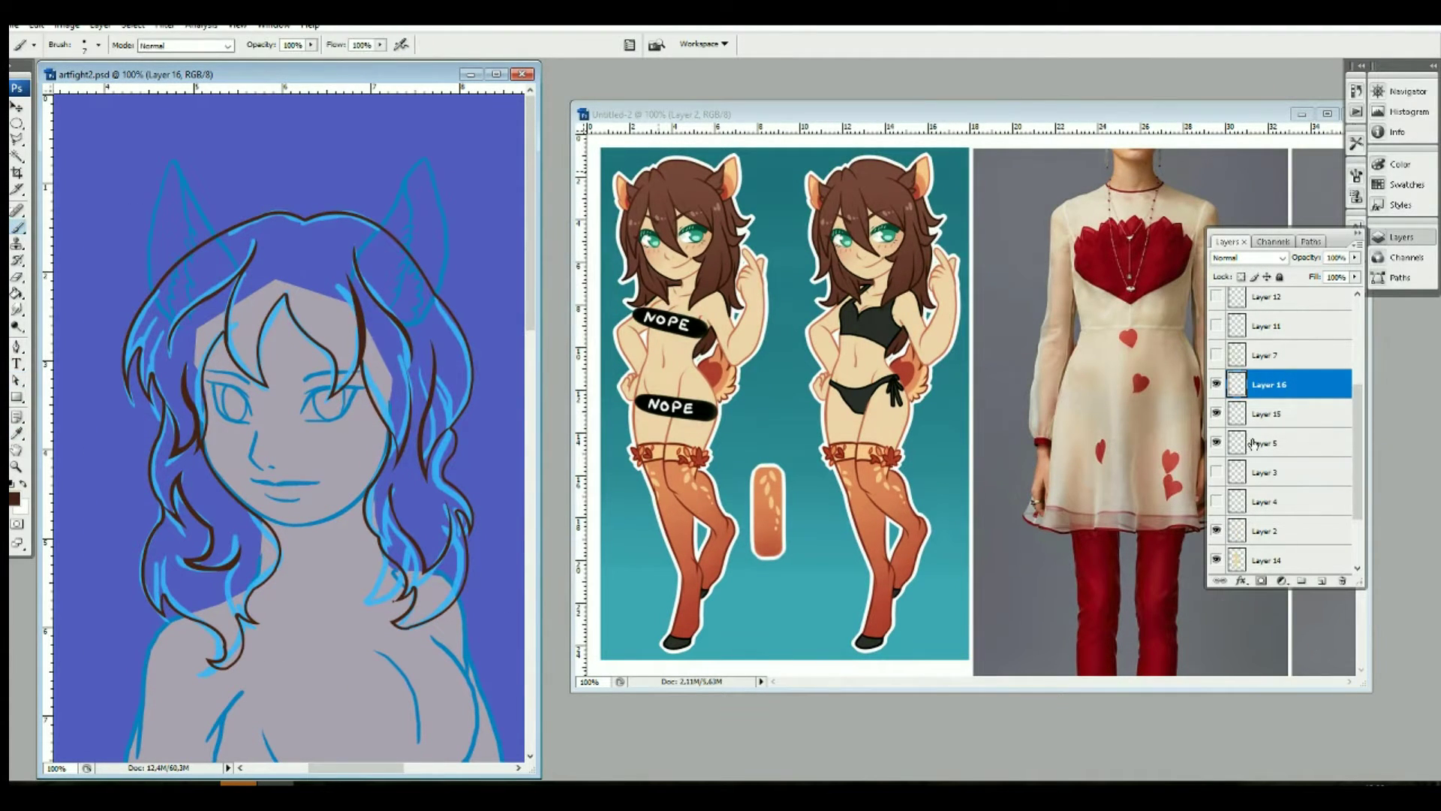
# Step: Move Layer 16 just above Layer 2 and clip it to that layer
pyautogui.moveTo(1276, 384); pyautogui.dragTo(1216, 518)
pyautogui.click(100, 25)
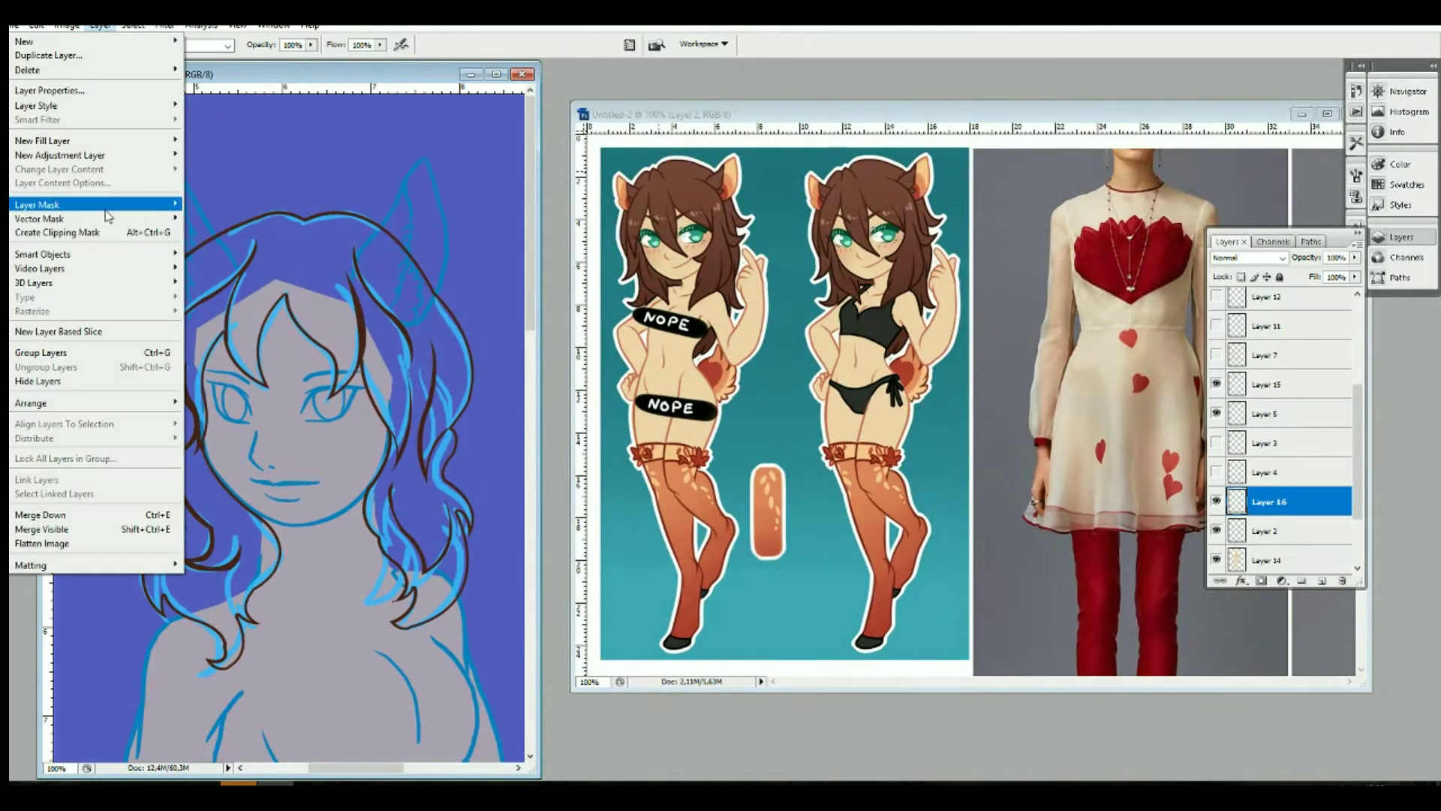
pyautogui.click(60, 217)
# Step: Set a 16 px brush and draw dark fur lines on the ears
pyautogui.click(90, 45)
pyautogui.click(45, 120)
pyautogui.moveTo(359, 250)
pyautogui.mouseDown()
pyautogui.moveTo(388, 216)
pyautogui.moveTo(417, 270)
pyautogui.moveTo(395, 322)
pyautogui.mouseUp()
pyautogui.moveTo(192, 300)
pyautogui.mouseDown()
pyautogui.moveTo(183, 199)
pyautogui.moveTo(237, 270)
pyautogui.moveTo(171, 318)
pyautogui.mouseUp()
# Step: Sample the orange ear colour and outline both ears in orange, then restore dark brown
pyautogui.click(17, 433)
pyautogui.click(622, 180)
pyautogui.press('b')
pyautogui.moveTo(406, 182); pyautogui.dragTo(445, 242)
pyautogui.moveTo(153, 292); pyautogui.dragTo(182, 180)
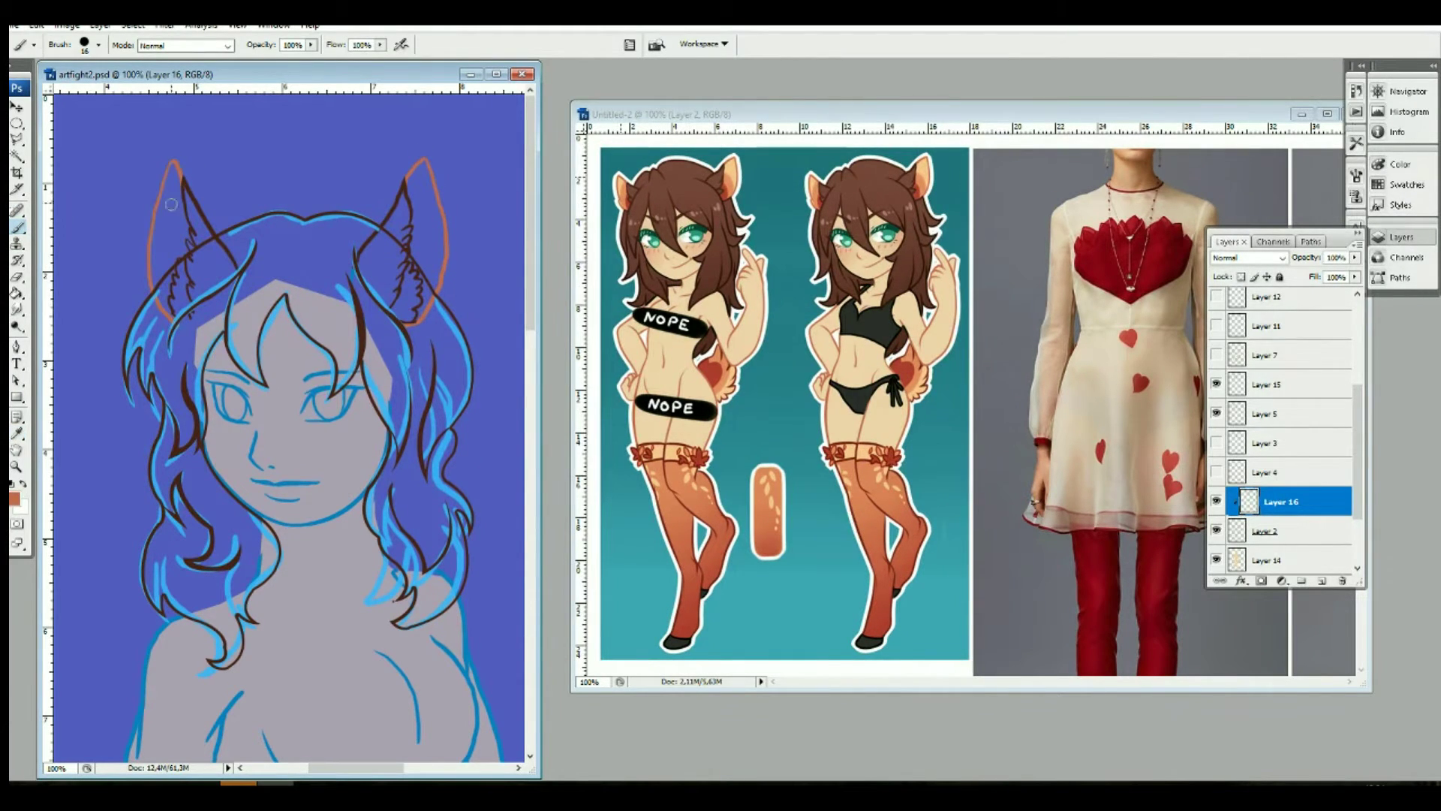
pyautogui.keyDown('alt'); pyautogui.click(182, 180); pyautogui.keyUp('alt')
# Step: Hide Layer 5's light-blue sketch lines and step between Layers 2, 16 and 14
pyautogui.click(1216, 413)
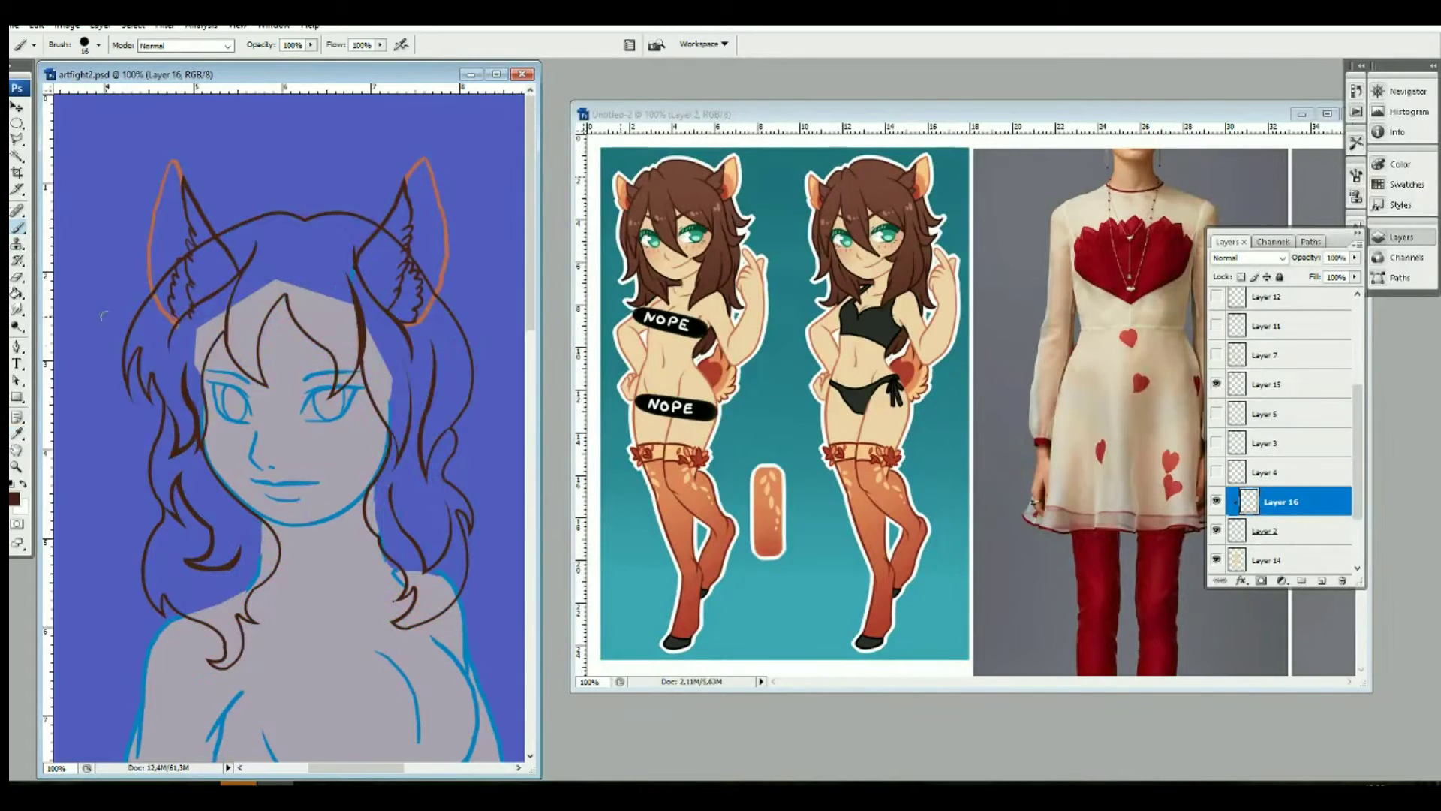
pyautogui.press('e')
pyautogui.hotkey('alt', '[')
pyautogui.press('b')
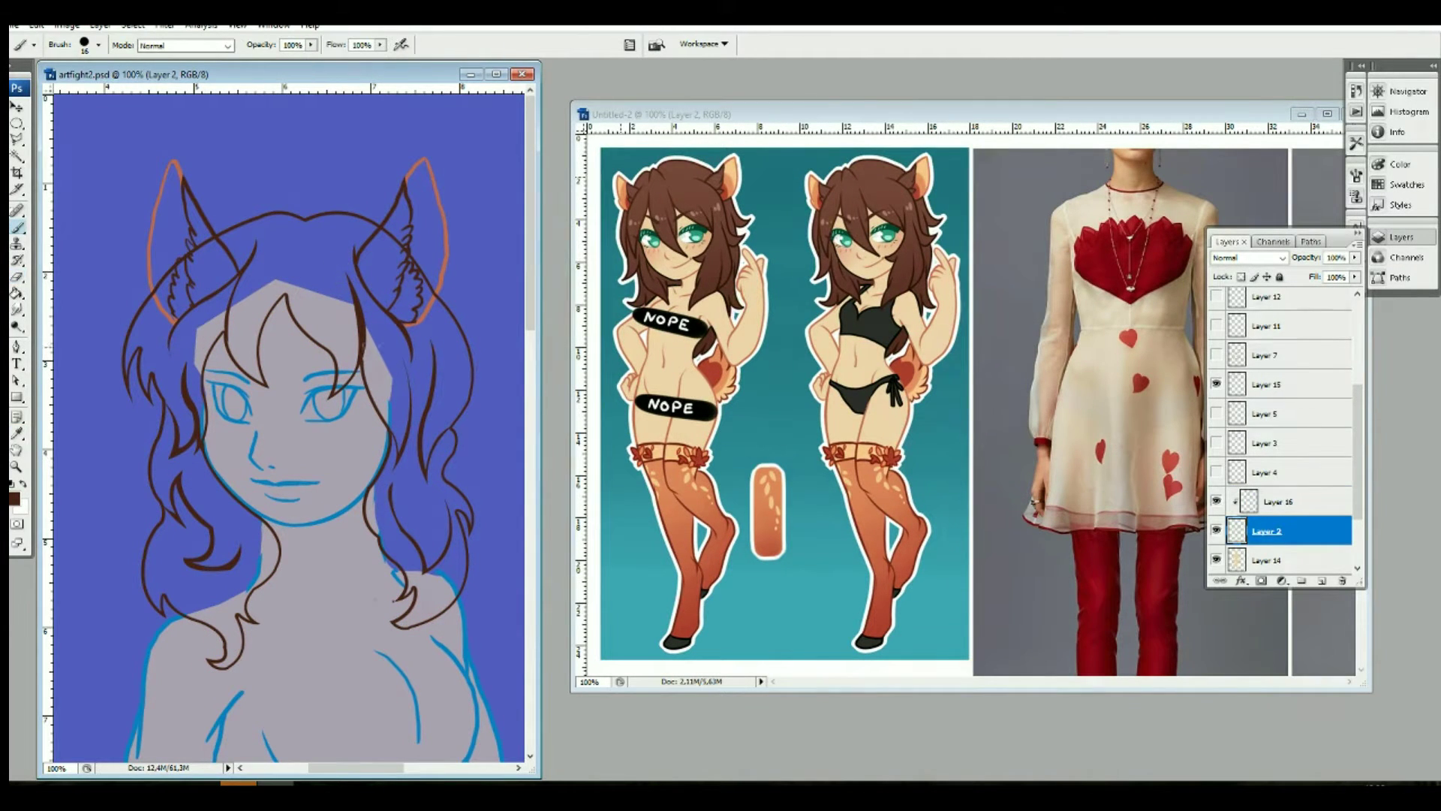
pyautogui.hotkey('alt', ']')
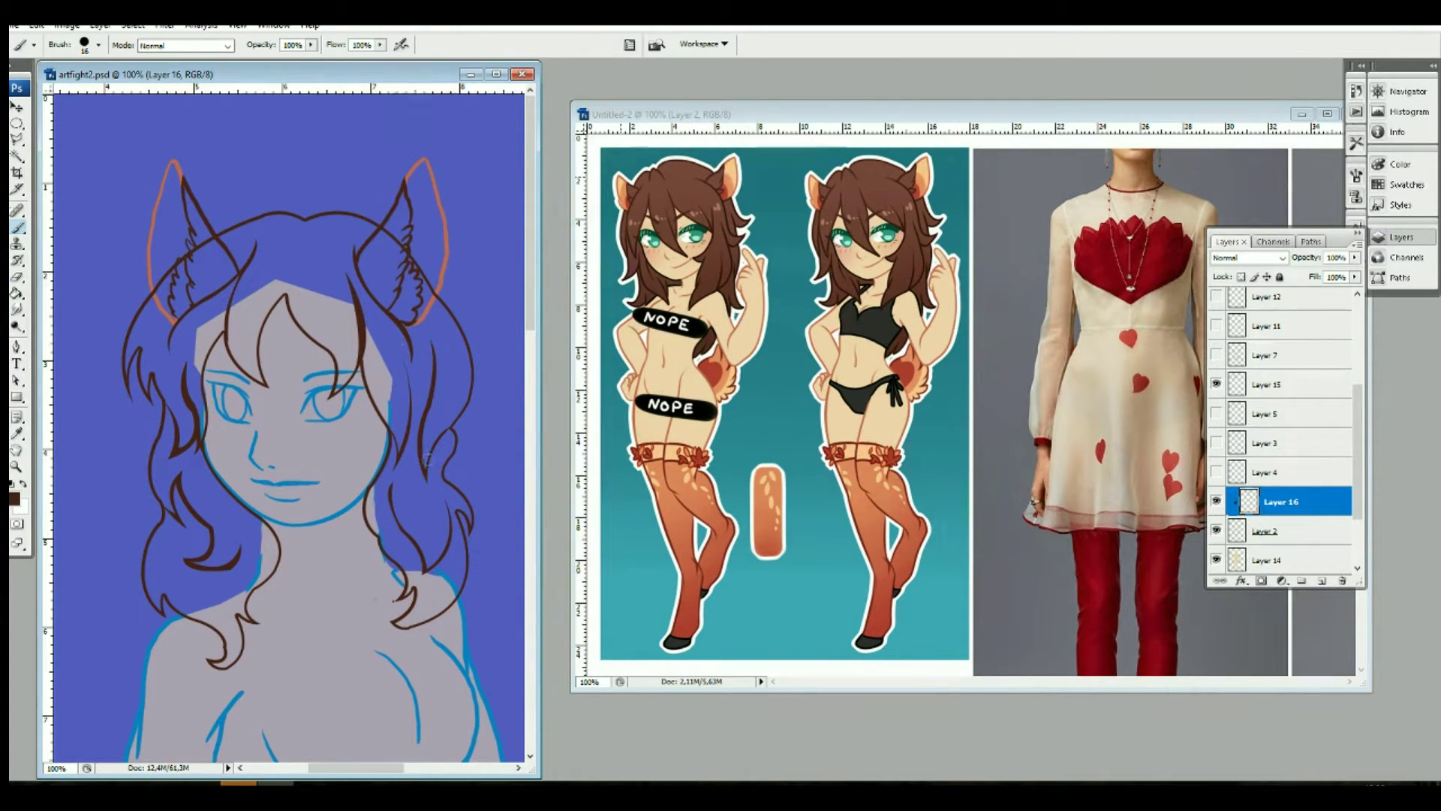
pyautogui.press('e')
pyautogui.hotkey('alt', '[')
pyautogui.hotkey('alt', '[')
# Step: Erase the grey skin under the hair around the head, neck and lower-left curl on Layer 14
pyautogui.moveTo(180, 368)
pyautogui.mouseDown()
pyautogui.moveTo(307, 289)
pyautogui.moveTo(379, 390)
pyautogui.mouseUp()
pyautogui.moveTo(244, 353)
pyautogui.mouseDown()
pyautogui.moveTo(258, 310)
pyautogui.moveTo(355, 352)
pyautogui.mouseUp()
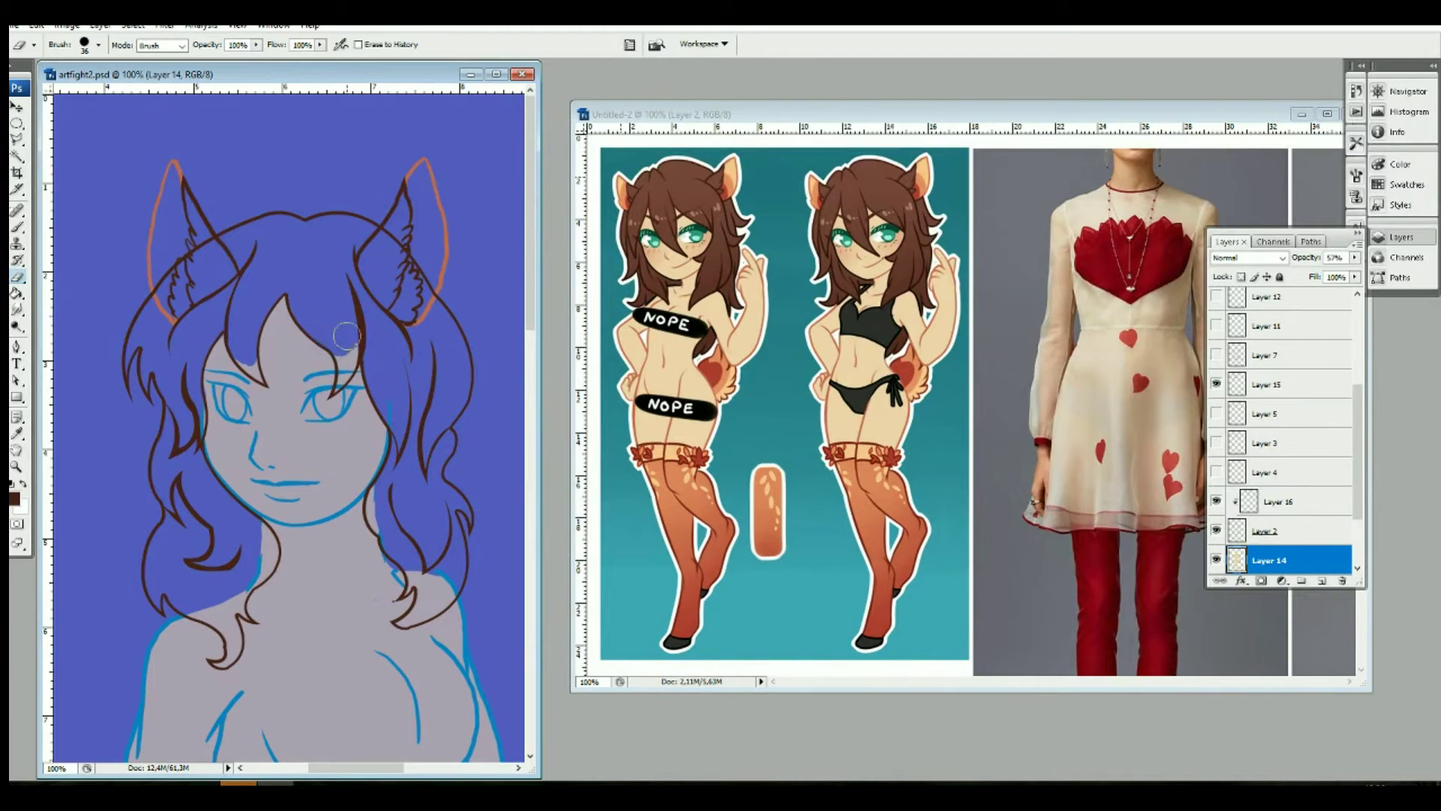
pyautogui.moveTo(372, 484); pyautogui.dragTo(394, 537)
pyautogui.moveTo(267, 521)
pyautogui.mouseDown()
pyautogui.moveTo(244, 582)
pyautogui.moveTo(184, 612)
pyautogui.mouseUp()
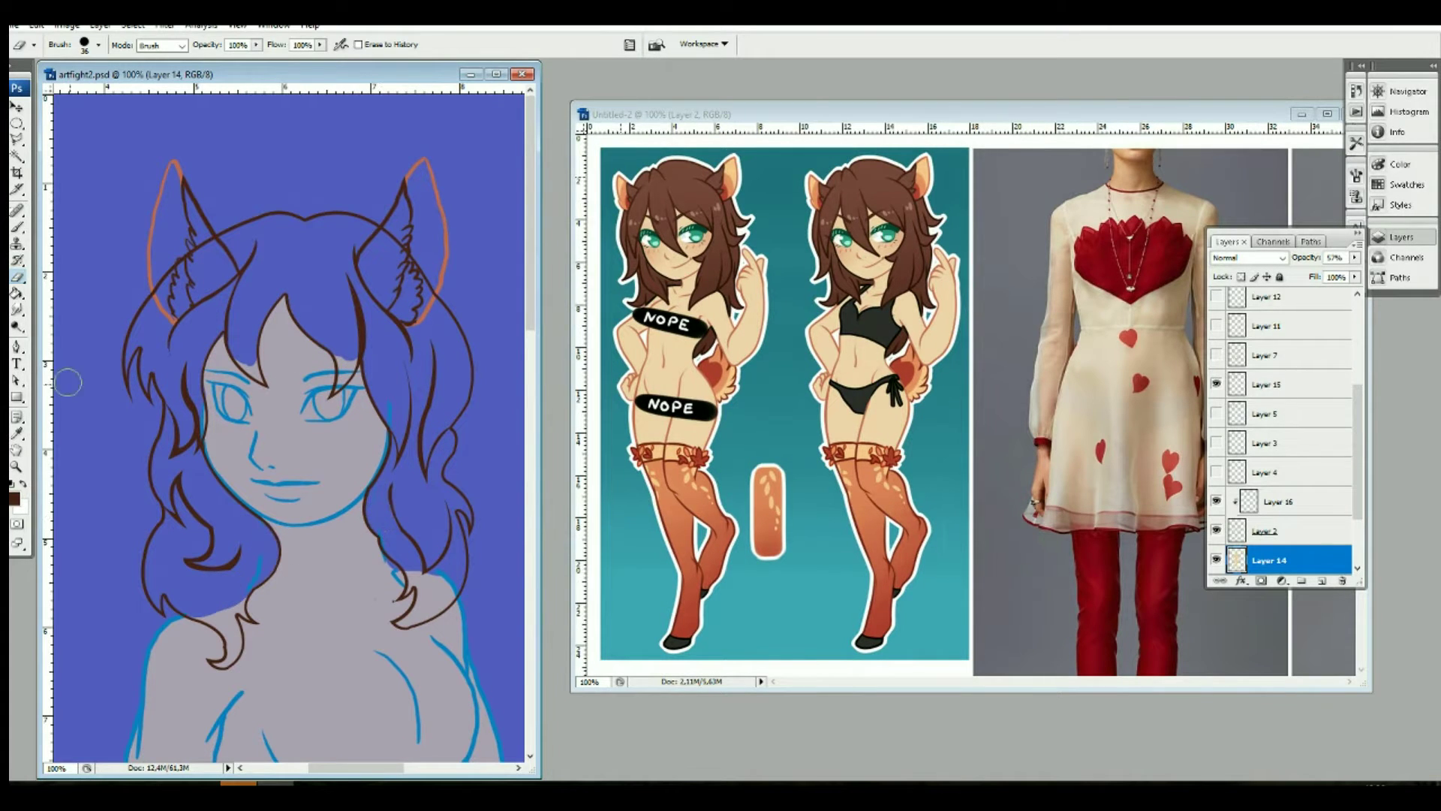
pyautogui.moveTo(421, 581)
pyautogui.mouseDown()
pyautogui.moveTo(446, 597)
pyautogui.moveTo(405, 619)
pyautogui.mouseUp()
pyautogui.press('[')
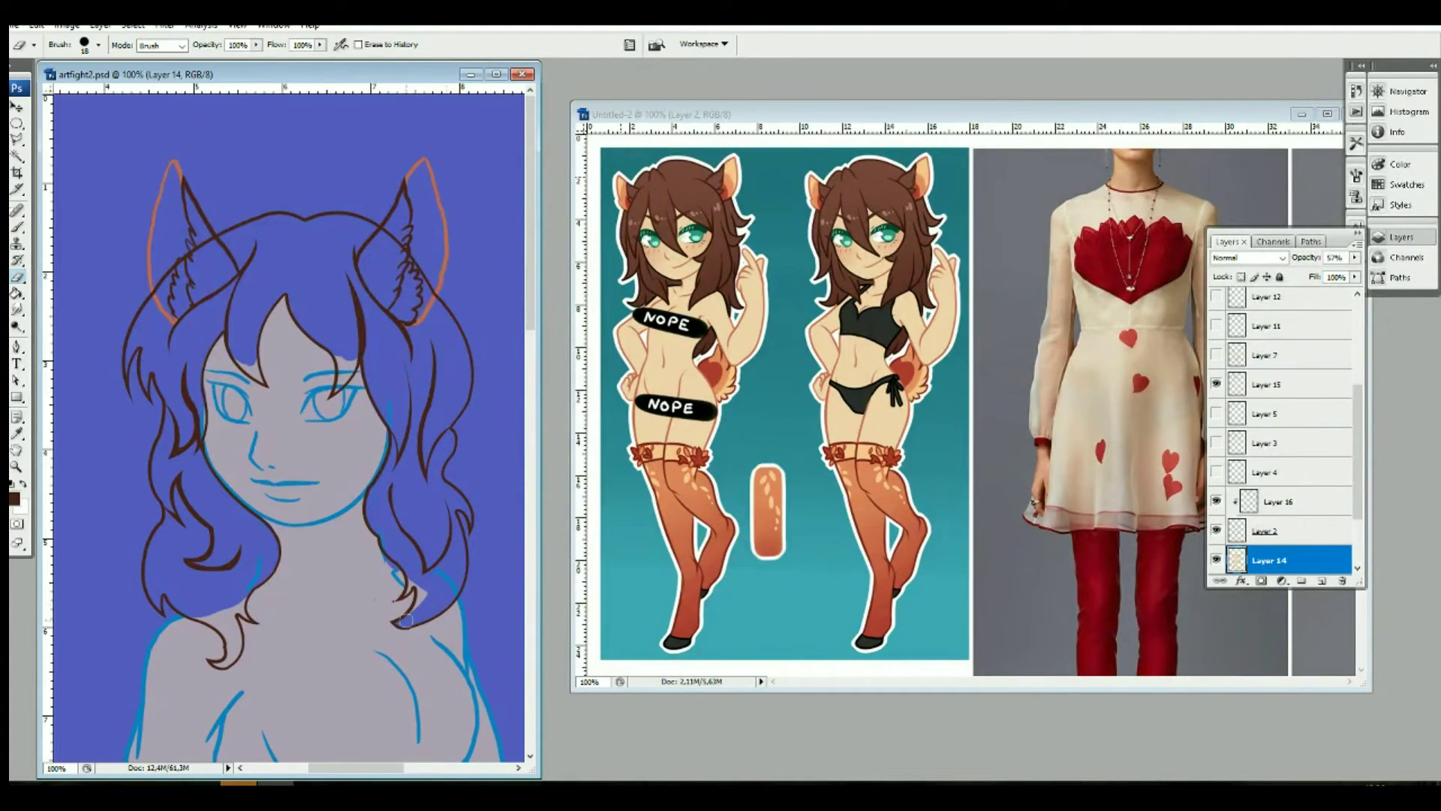
pyautogui.moveTo(247, 618); pyautogui.dragTo(229, 659)
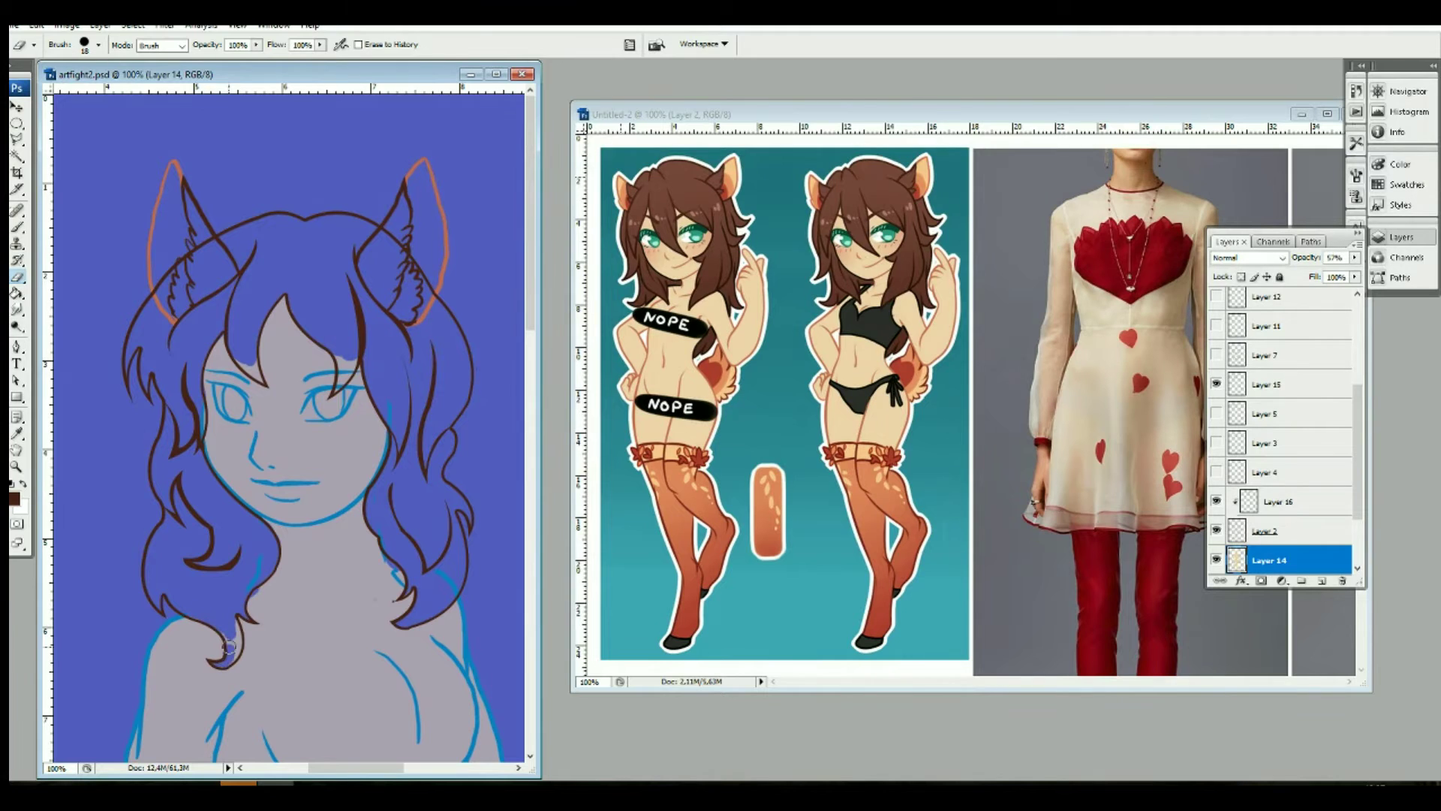
# Step: Cycle through Layers 2, 14, 15 and 16, switching between smudge and eraser
pyautogui.hotkey('alt', ']')
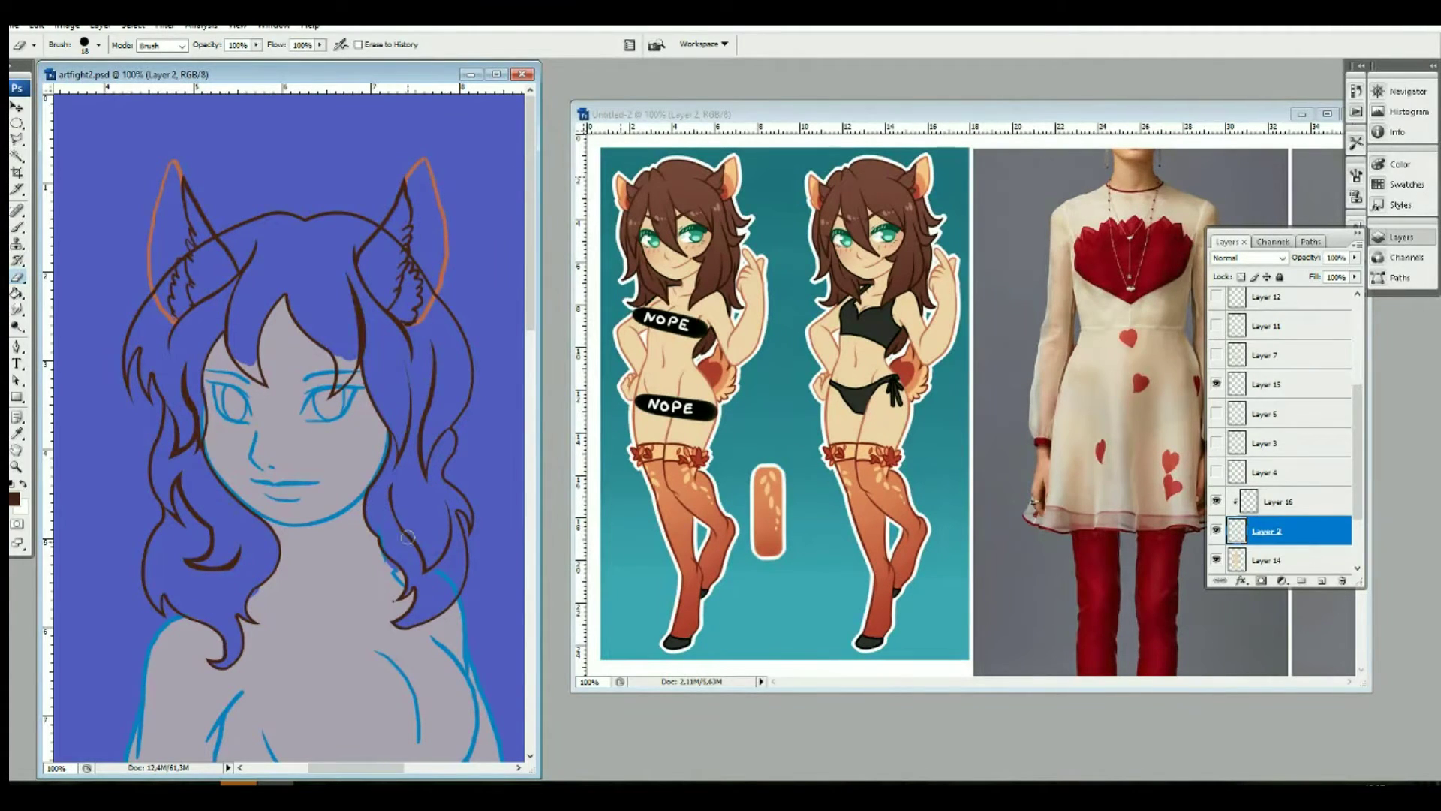
pyautogui.hotkey('alt', '[')
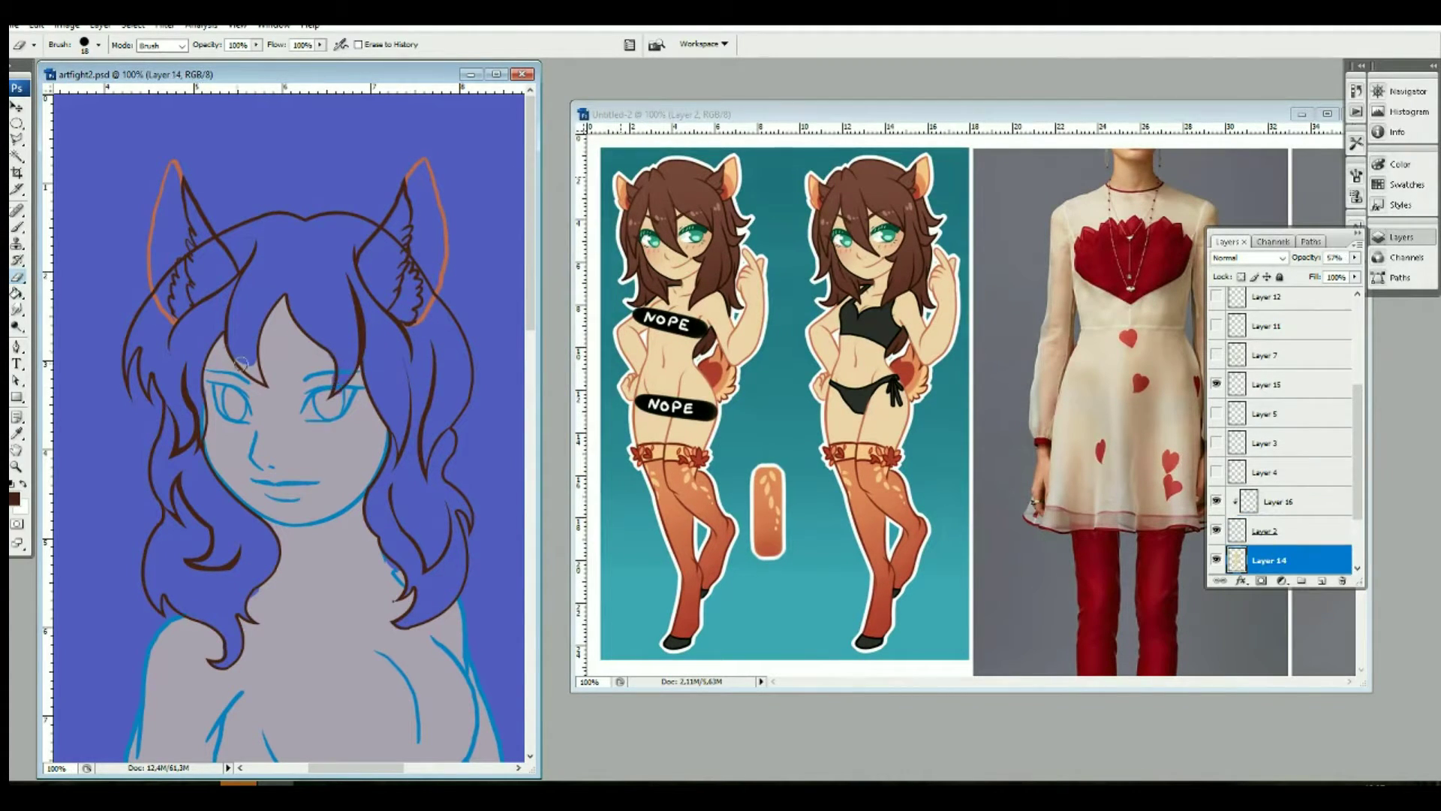
pyautogui.hotkey('alt', ']')
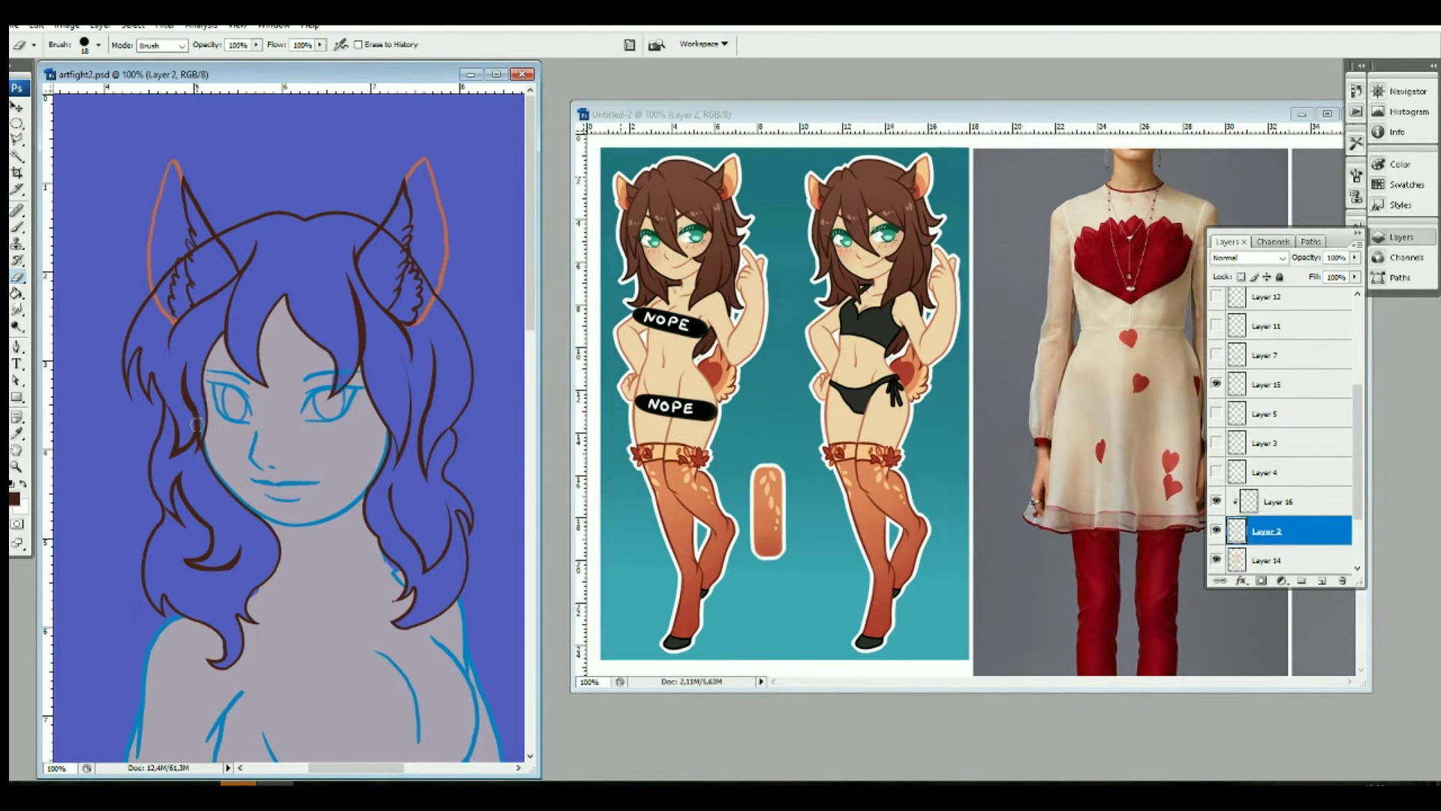
pyautogui.hotkey('alt', ']')
pyautogui.hotkey('alt', ']')
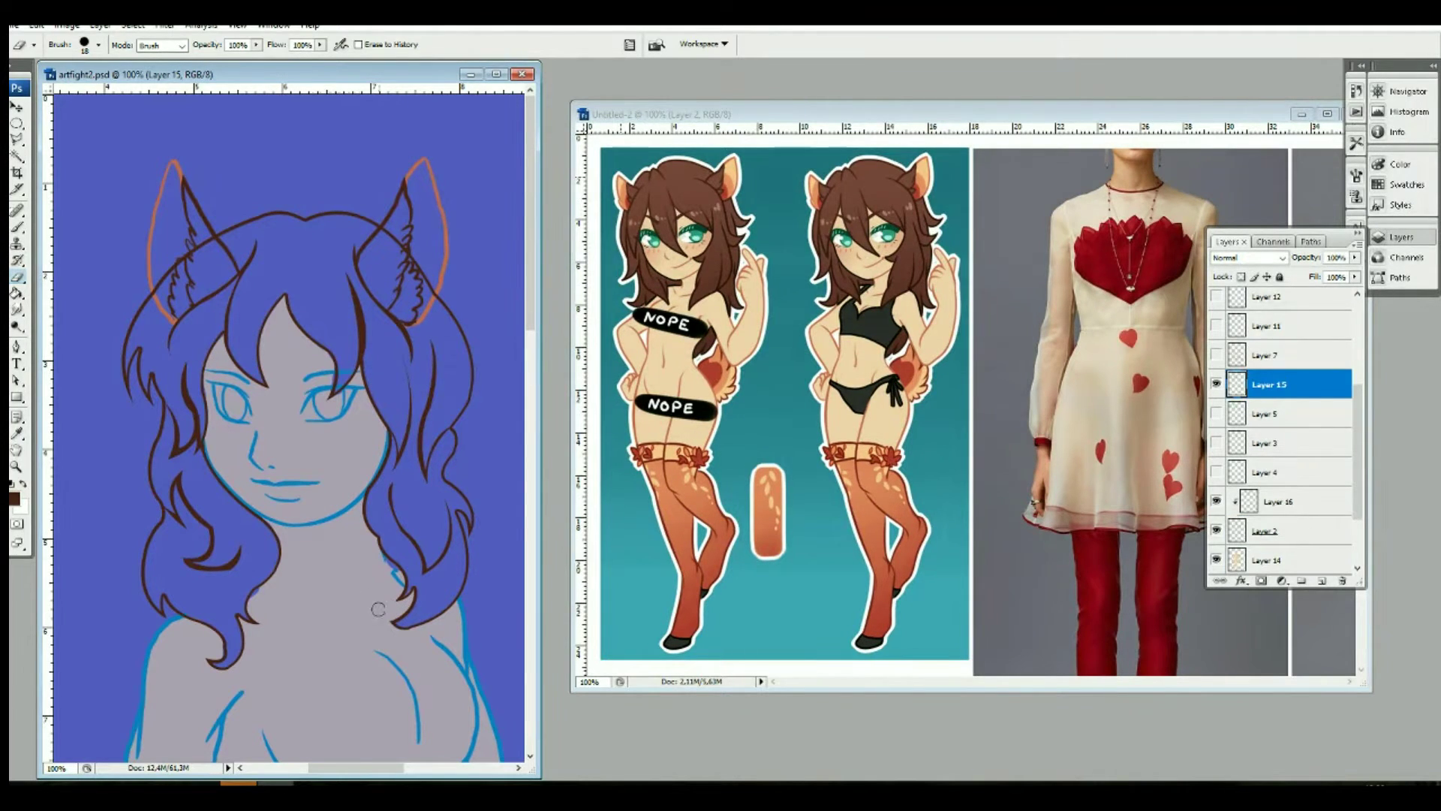
pyautogui.hotkey('alt', '[')
pyautogui.hotkey('alt', '[')
pyautogui.hotkey('alt', '[')
pyautogui.press('r')
pyautogui.click(18, 278)
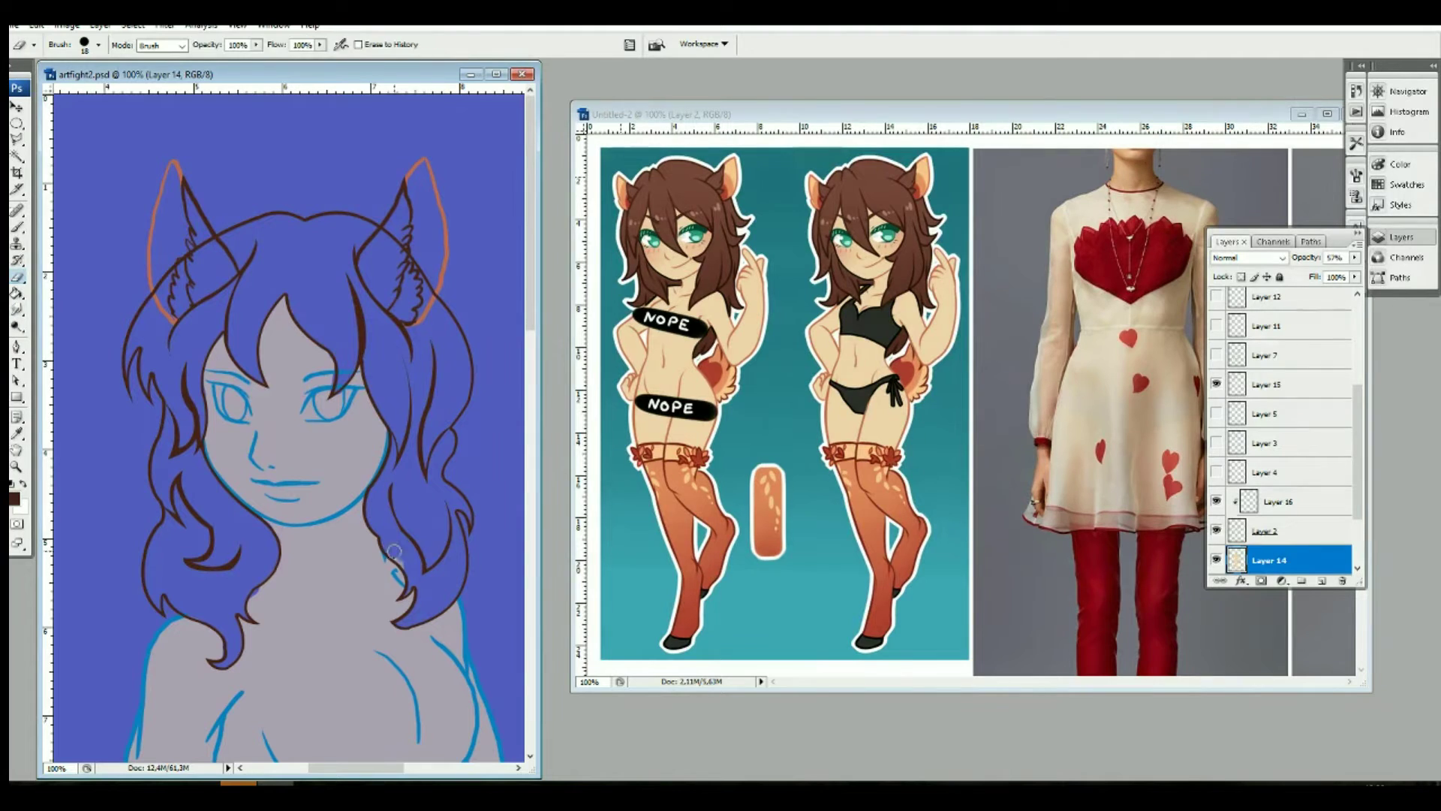
pyautogui.click(1299, 541)
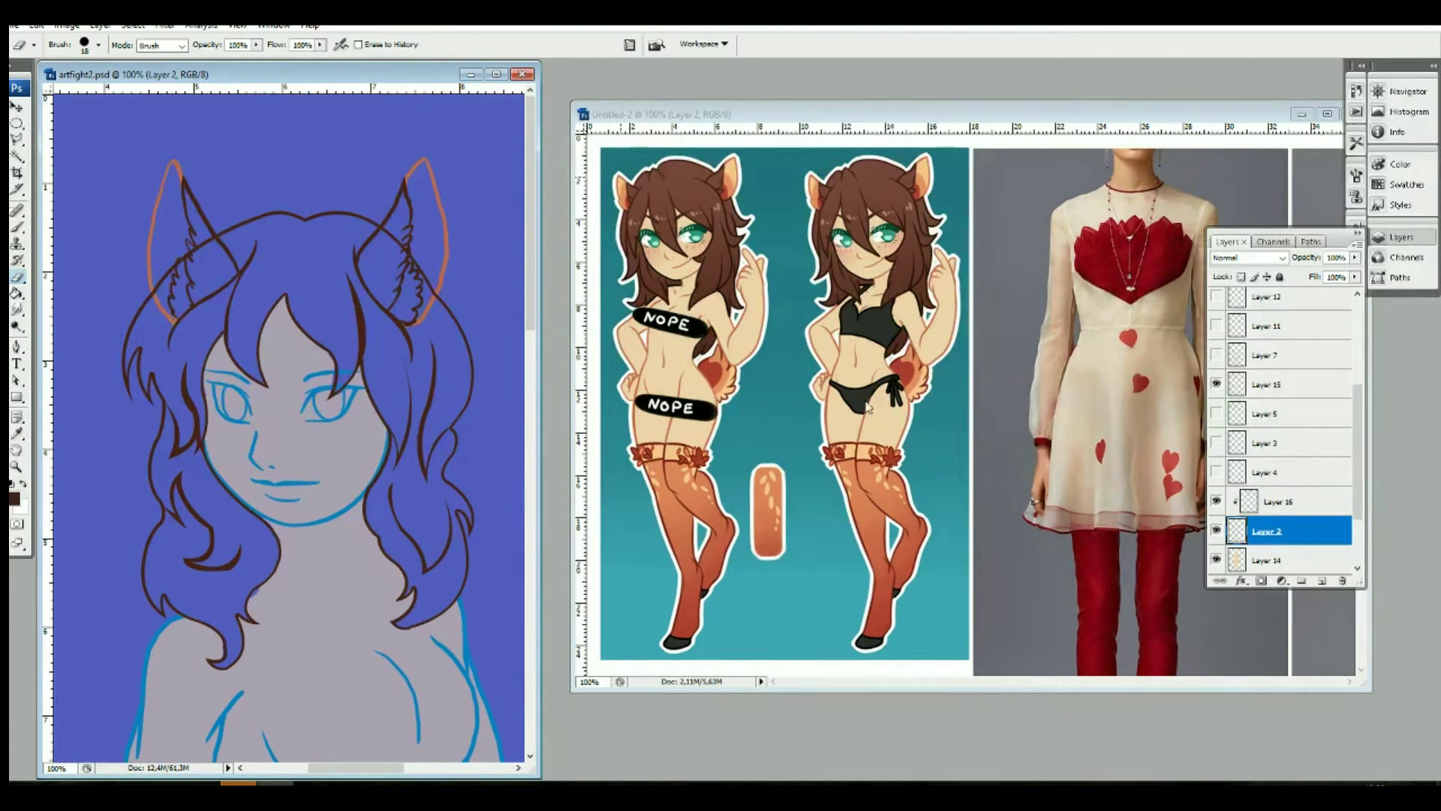
pyautogui.hotkey('alt', ']')
pyautogui.hotkey('alt', ']')
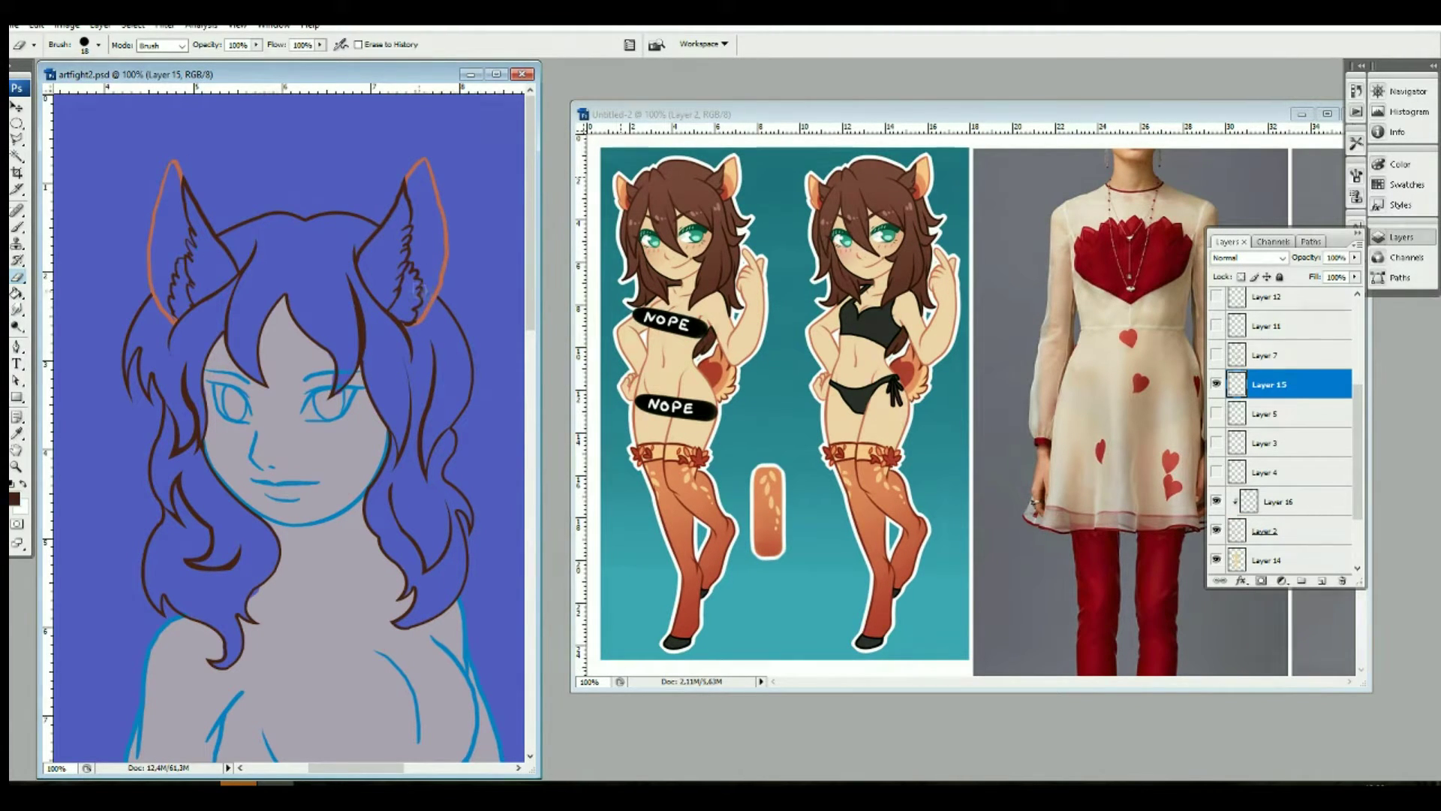
pyautogui.hotkey('alt', '[')
# Step: Check the chest area in the Navigator and reselect the skin Layer 14
pyautogui.press('b')
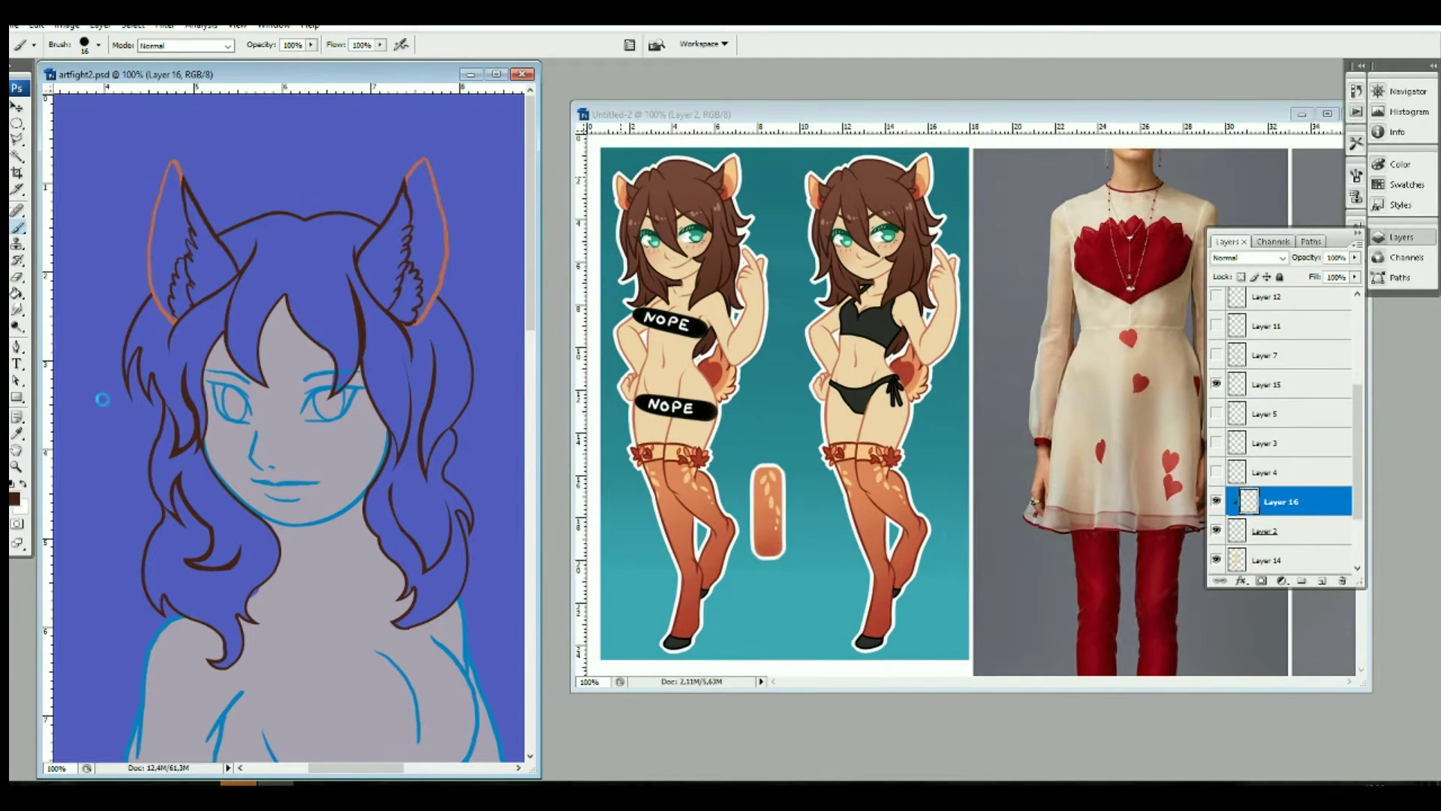
pyautogui.click(1396, 91)
pyautogui.moveTo(1276, 143); pyautogui.dragTo(1272, 180)
pyautogui.press('r')
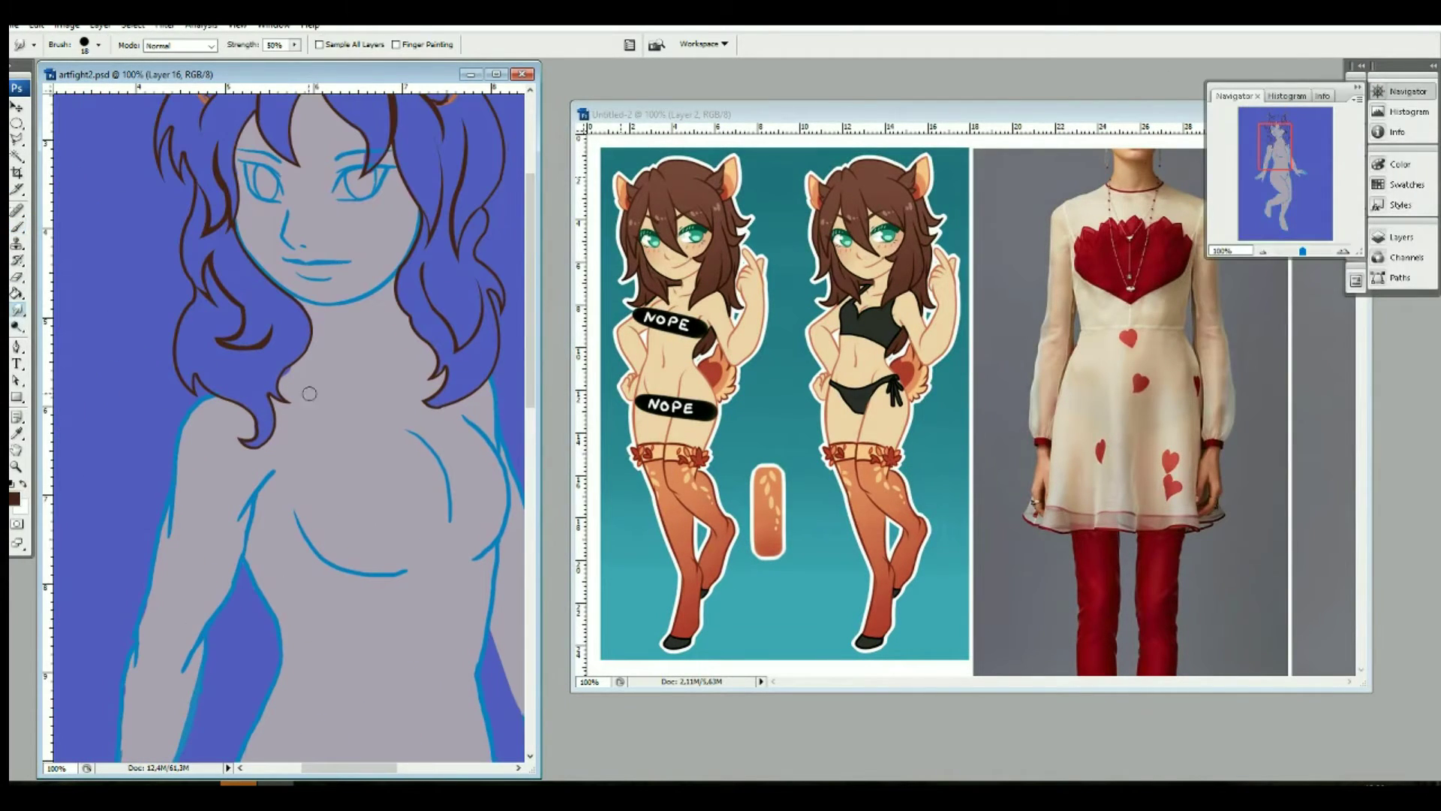
pyautogui.hotkey('alt', '[')
pyautogui.hotkey('alt', '[')
pyautogui.press('e')
pyautogui.scroll(-5, 440, 334)
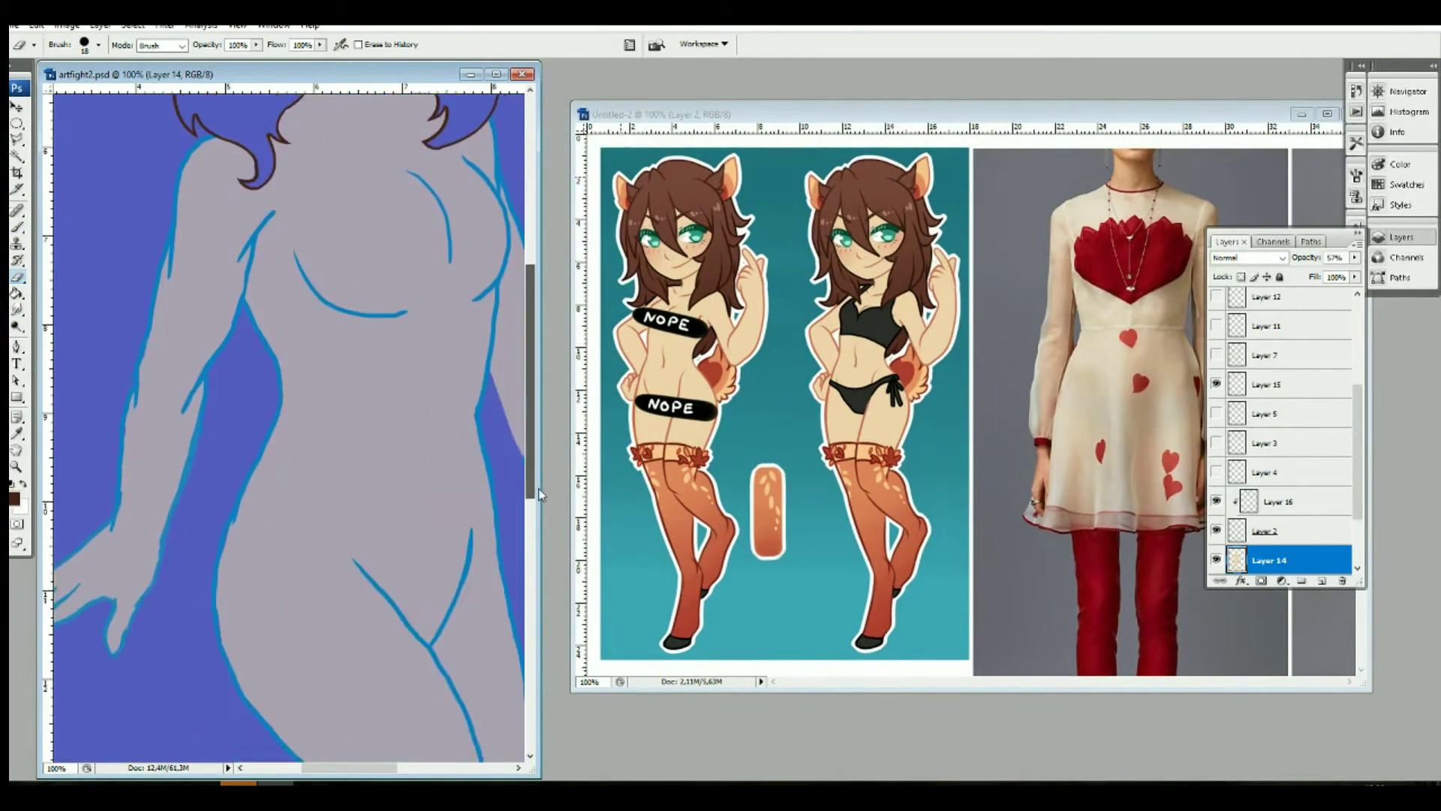
pyautogui.scroll(-5, 440, 335)
pyautogui.press('b')
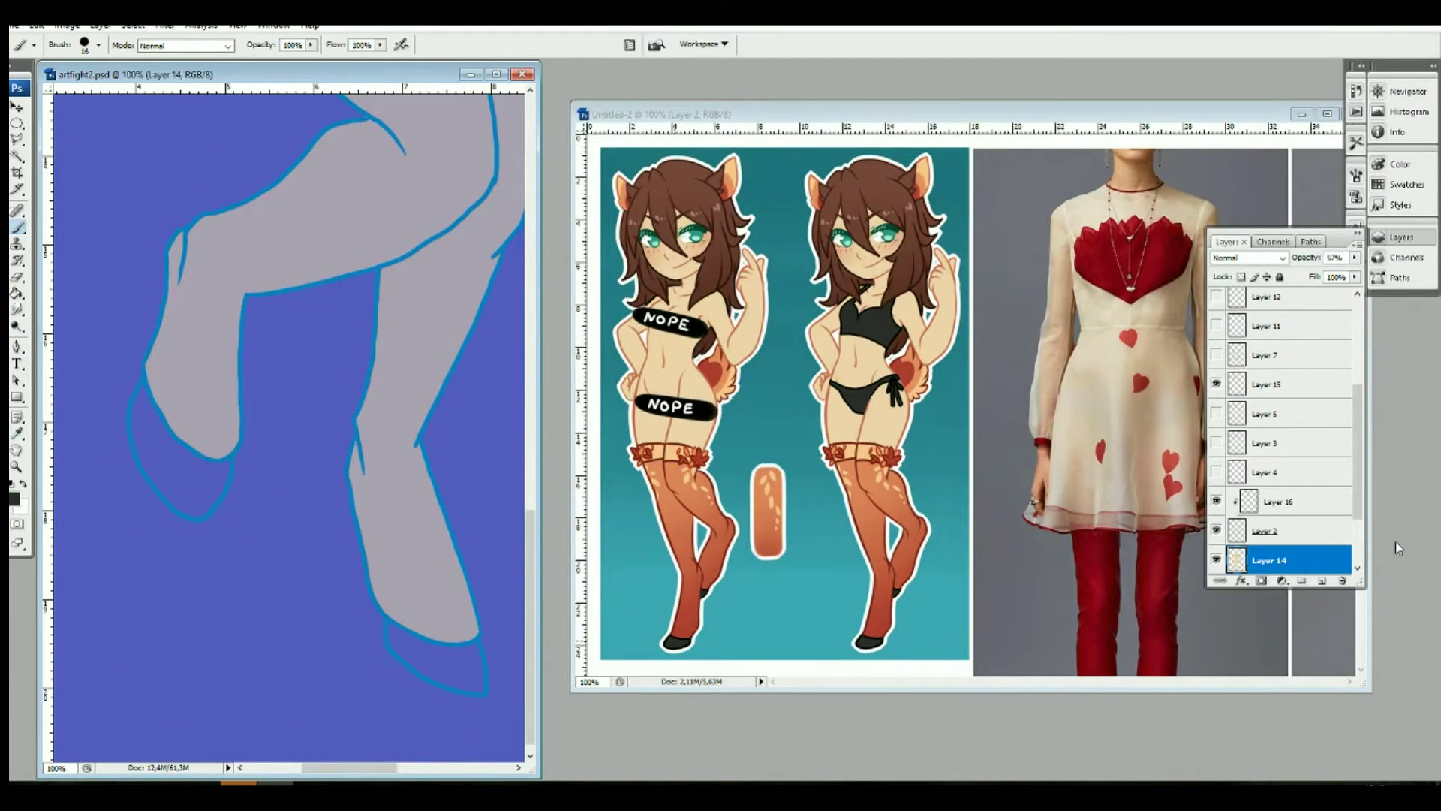
# Step: Add a new layer and paint both shoes dark grey with a 32 px brush
pyautogui.keyDown('ctrl'); pyautogui.click(1322, 580); pyautogui.keyUp('ctrl')
pyautogui.click(98, 44)
pyautogui.doubleClick(112, 205)
pyautogui.moveTo(142, 405); pyautogui.dragTo(217, 518)
pyautogui.moveTo(390, 630); pyautogui.dragTo(465, 687)
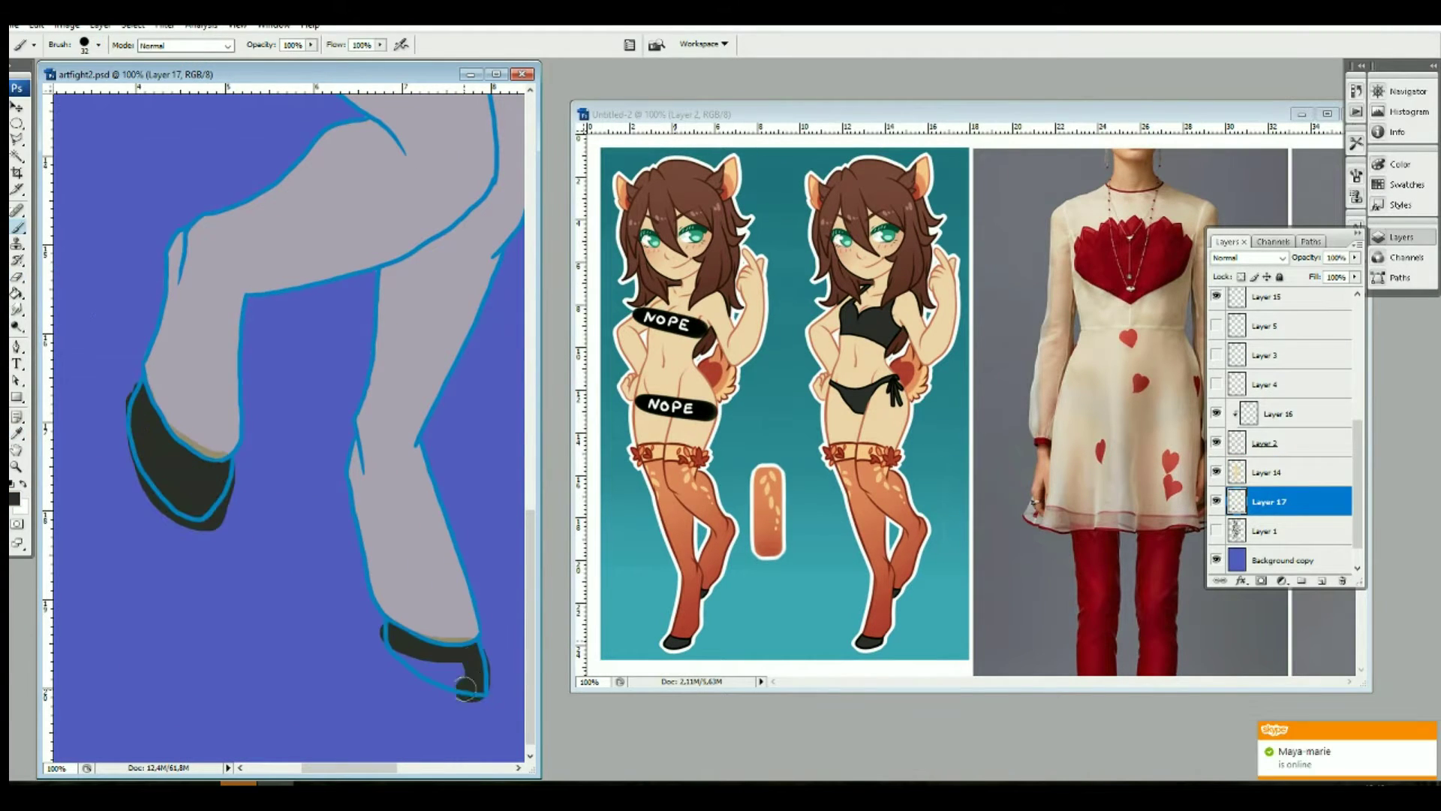
# Step: Erase the dark grey spilling past both shoe outlines
pyautogui.press('e')
pyautogui.moveTo(150, 379)
pyautogui.mouseDown()
pyautogui.moveTo(207, 446)
pyautogui.moveTo(199, 529)
pyautogui.moveTo(233, 469)
pyautogui.mouseUp()
pyautogui.moveTo(375, 623)
pyautogui.mouseDown()
pyautogui.moveTo(390, 661)
pyautogui.moveTo(480, 701)
pyautogui.mouseUp()
pyautogui.press('b')
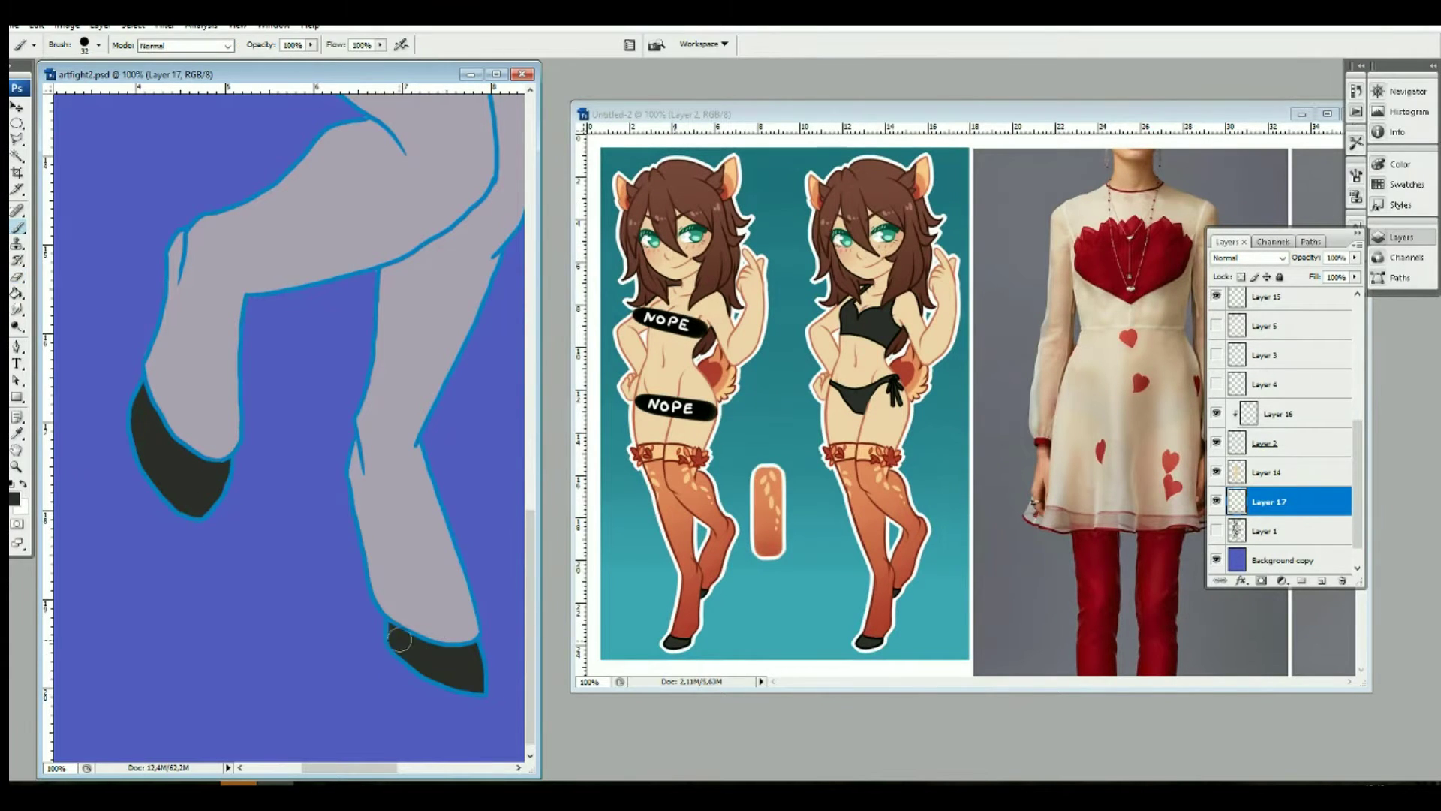
pyautogui.press('e')
pyautogui.click(1378, 91)
pyautogui.moveTo(1285, 218); pyautogui.dragTo(1285, 131)
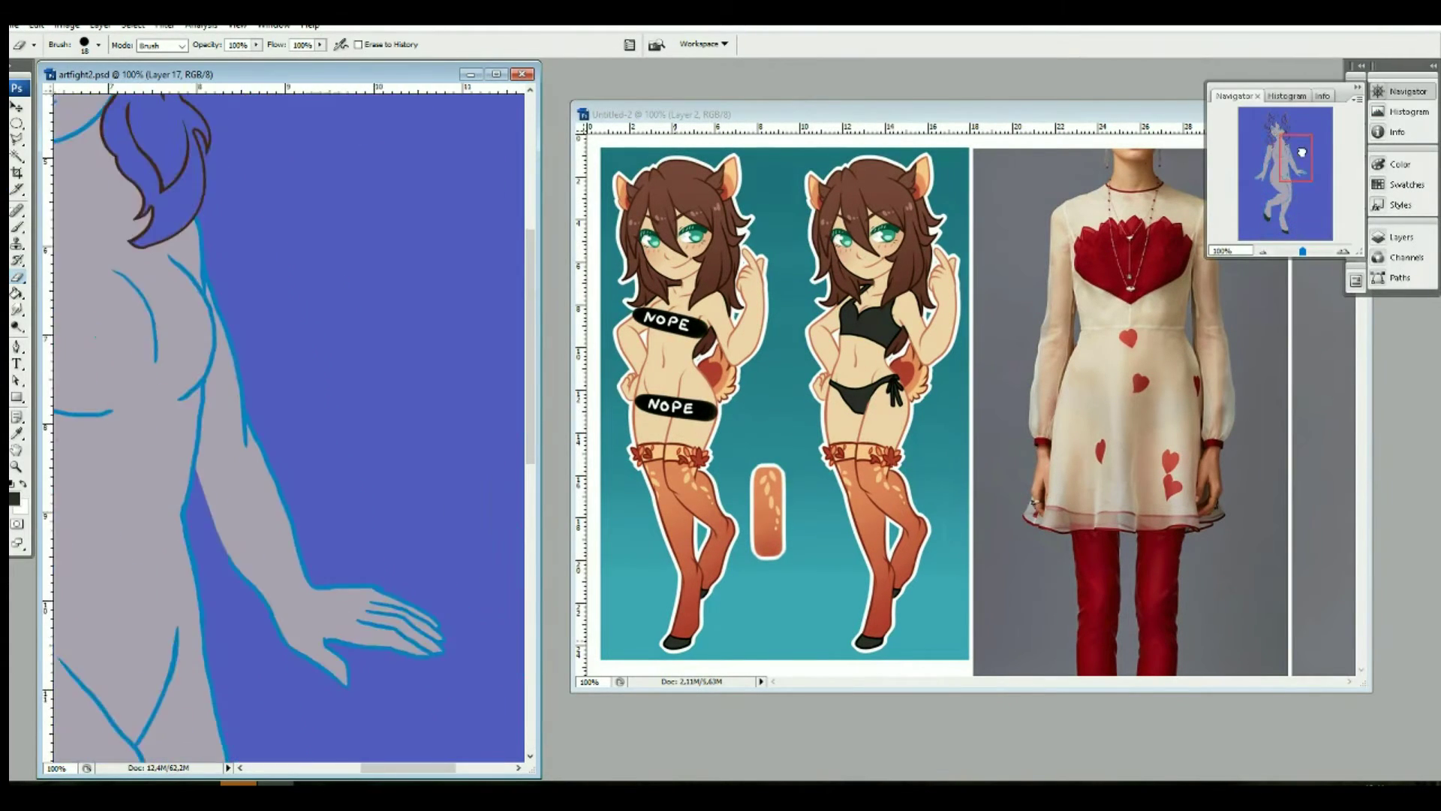
# Step: Zoom in on the face, add a new layer and paint white into the right eye
pyautogui.press('z')
pyautogui.moveTo(420, 382); pyautogui.dragTo(449, 383)
pyautogui.press('F7')
pyautogui.hotkey('ctrl', 'shift', 'alt', 'n')
pyautogui.press('b')
pyautogui.press('x')
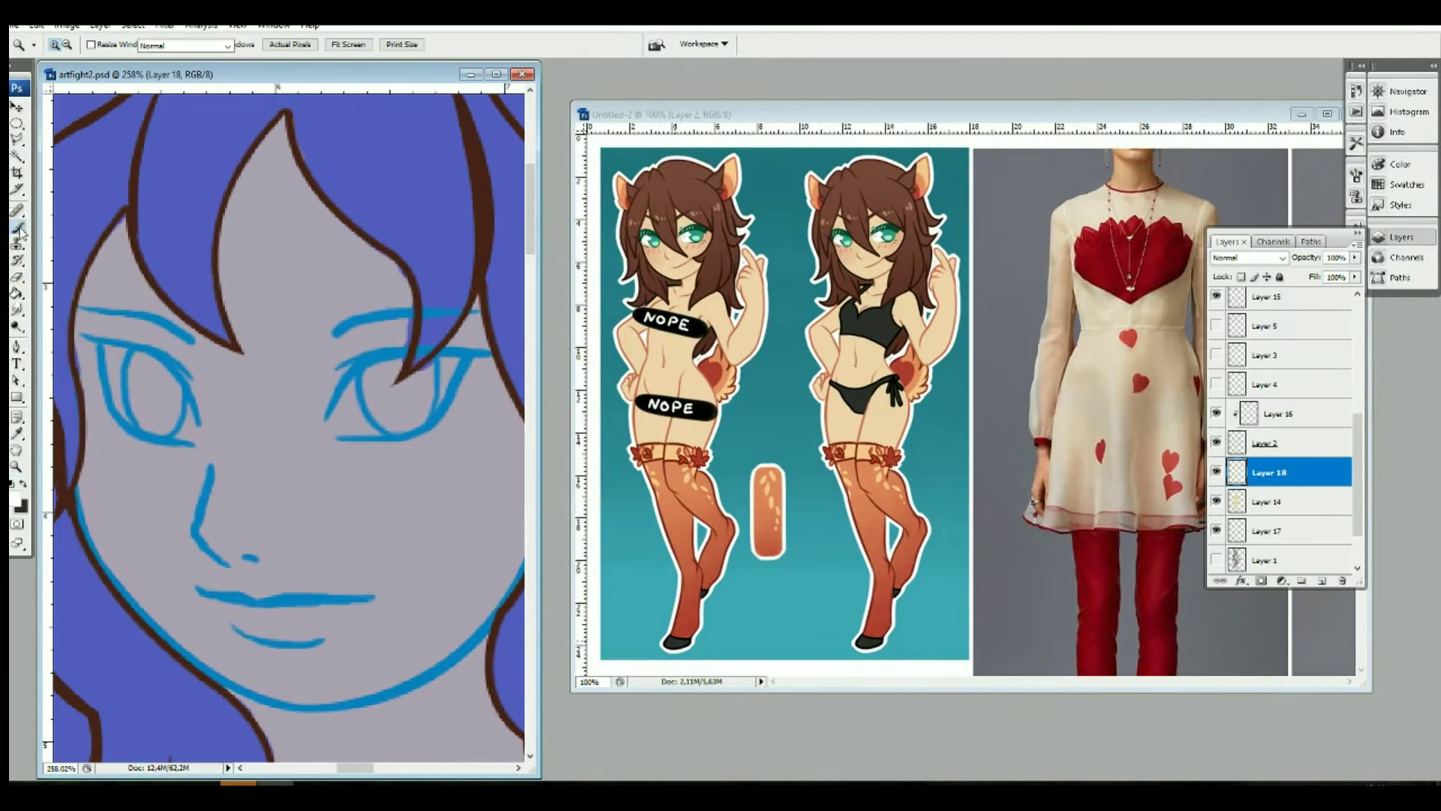
pyautogui.moveTo(342, 417); pyautogui.dragTo(420, 390)
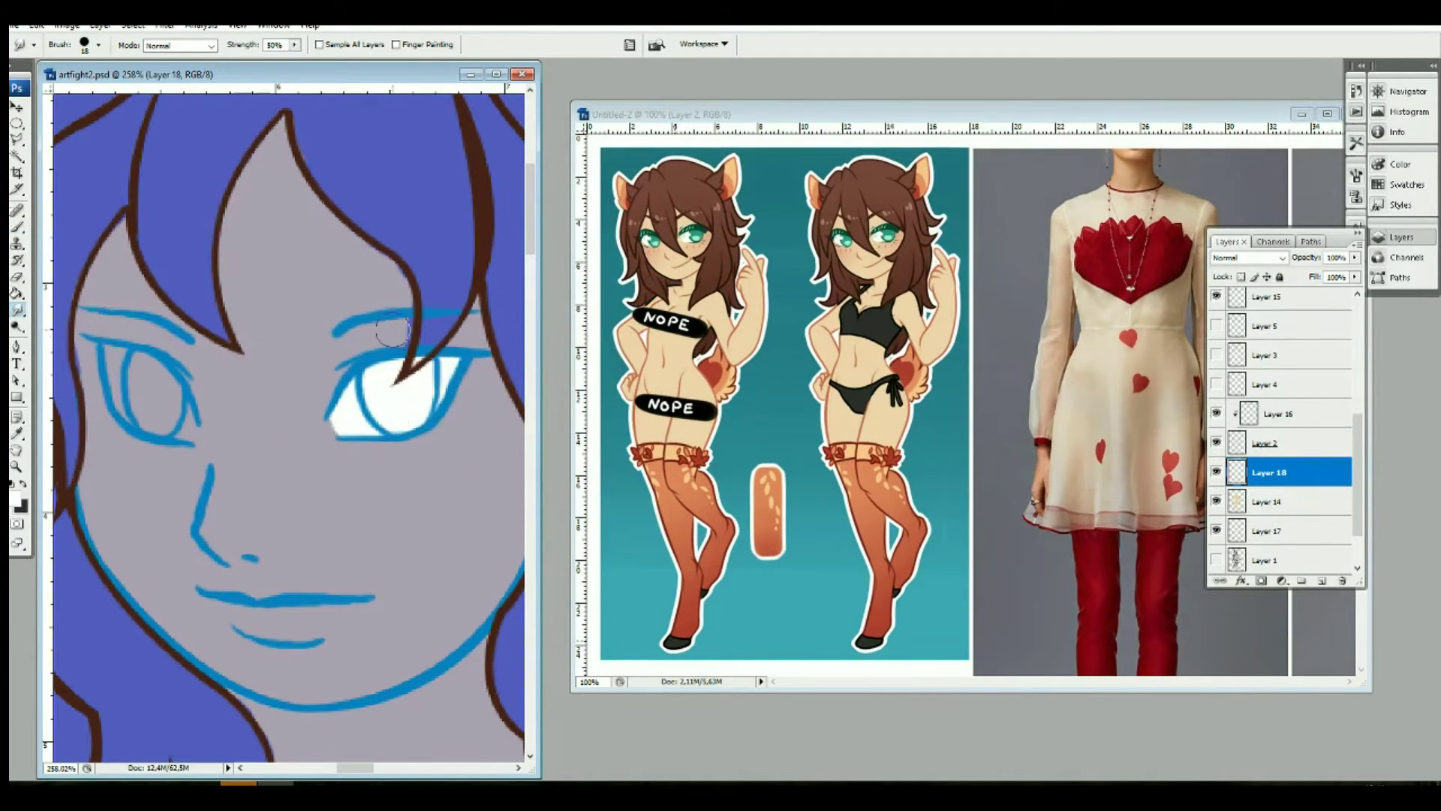
# Step: Retouch the hair strand crossing the right eye, switching between Layers 14 and 18
pyautogui.hotkey('alt', '[')
pyautogui.press('e')
pyautogui.hotkey('alt', ']')
pyautogui.moveTo(411, 364)
pyautogui.mouseDown()
pyautogui.moveTo(401, 375)
pyautogui.moveTo(394, 346)
pyautogui.moveTo(409, 390)
pyautogui.moveTo(432, 397)
pyautogui.moveTo(414, 417)
pyautogui.mouseUp()
pyautogui.press('b')
pyautogui.hotkey('alt', '[')
pyautogui.press('e')
pyautogui.hotkey('alt', ']')
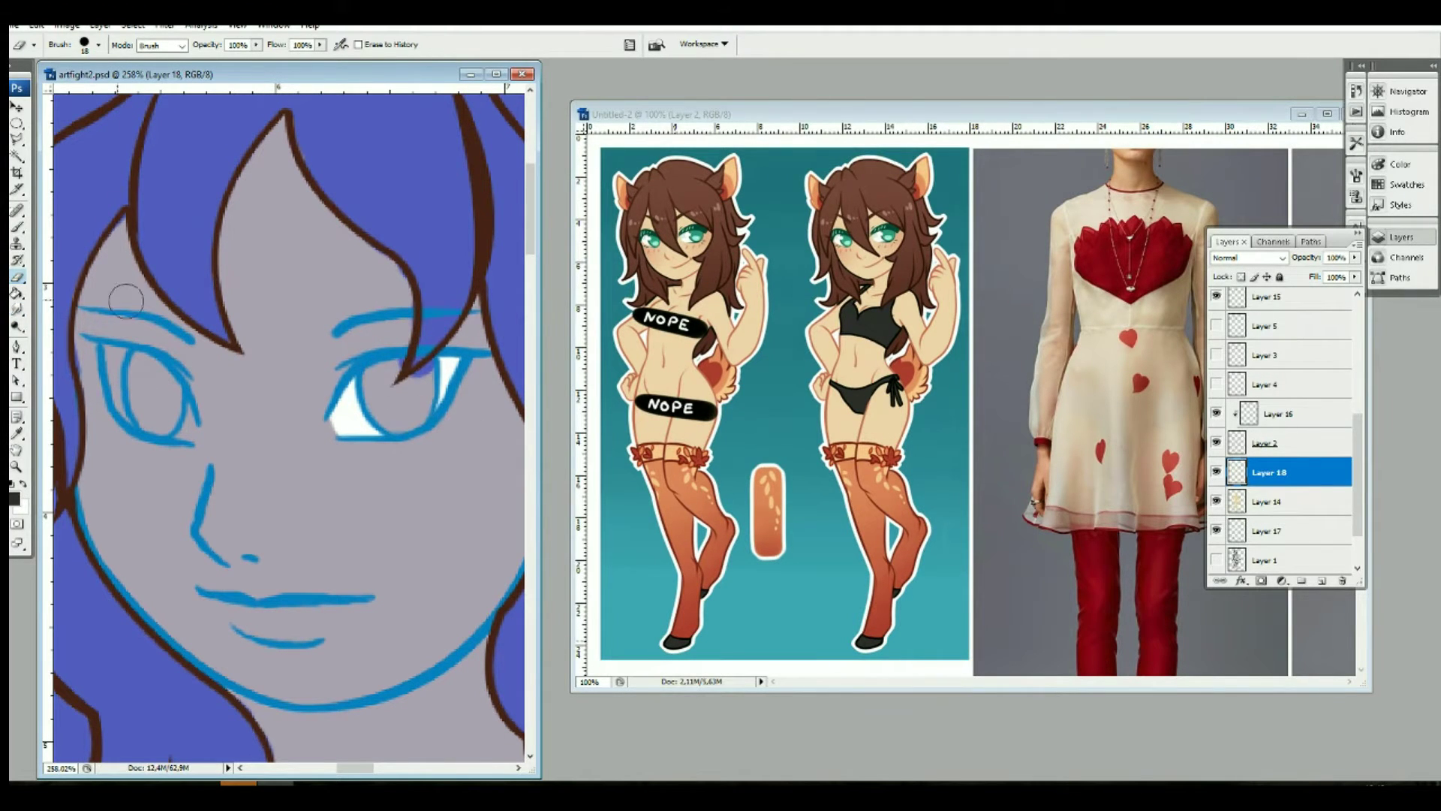
pyautogui.press('x')
pyautogui.press('b')
# Step: Fill the left eye with white and clear the iris areas of both eyes
pyautogui.moveTo(120, 352); pyautogui.dragTo(188, 435)
pyautogui.press('e')
pyautogui.moveTo(144, 364); pyautogui.dragTo(173, 420)
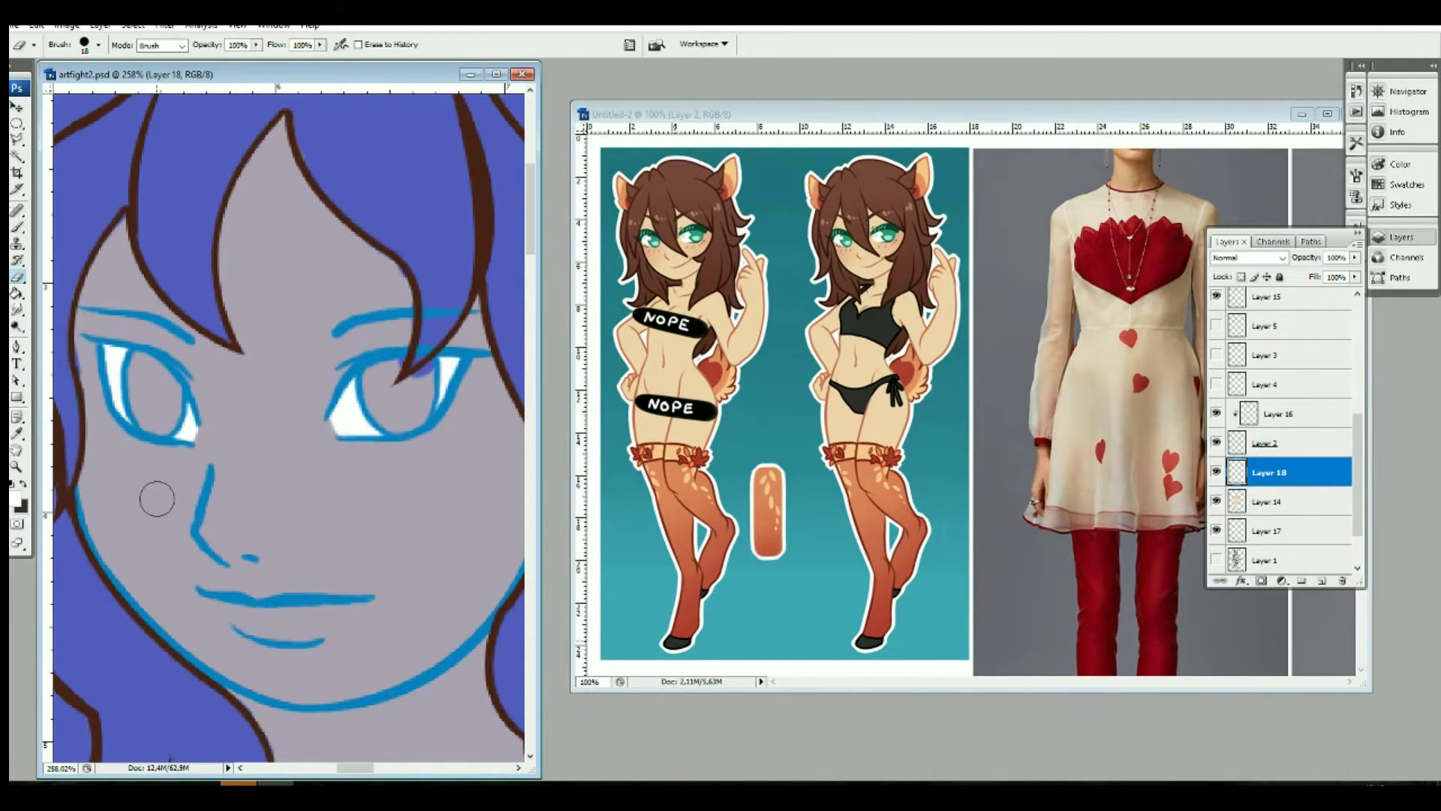
pyautogui.hotkey('alt', '[')
pyautogui.moveTo(386, 360); pyautogui.dragTo(421, 413)
pyautogui.moveTo(135, 361); pyautogui.dragTo(160, 385)
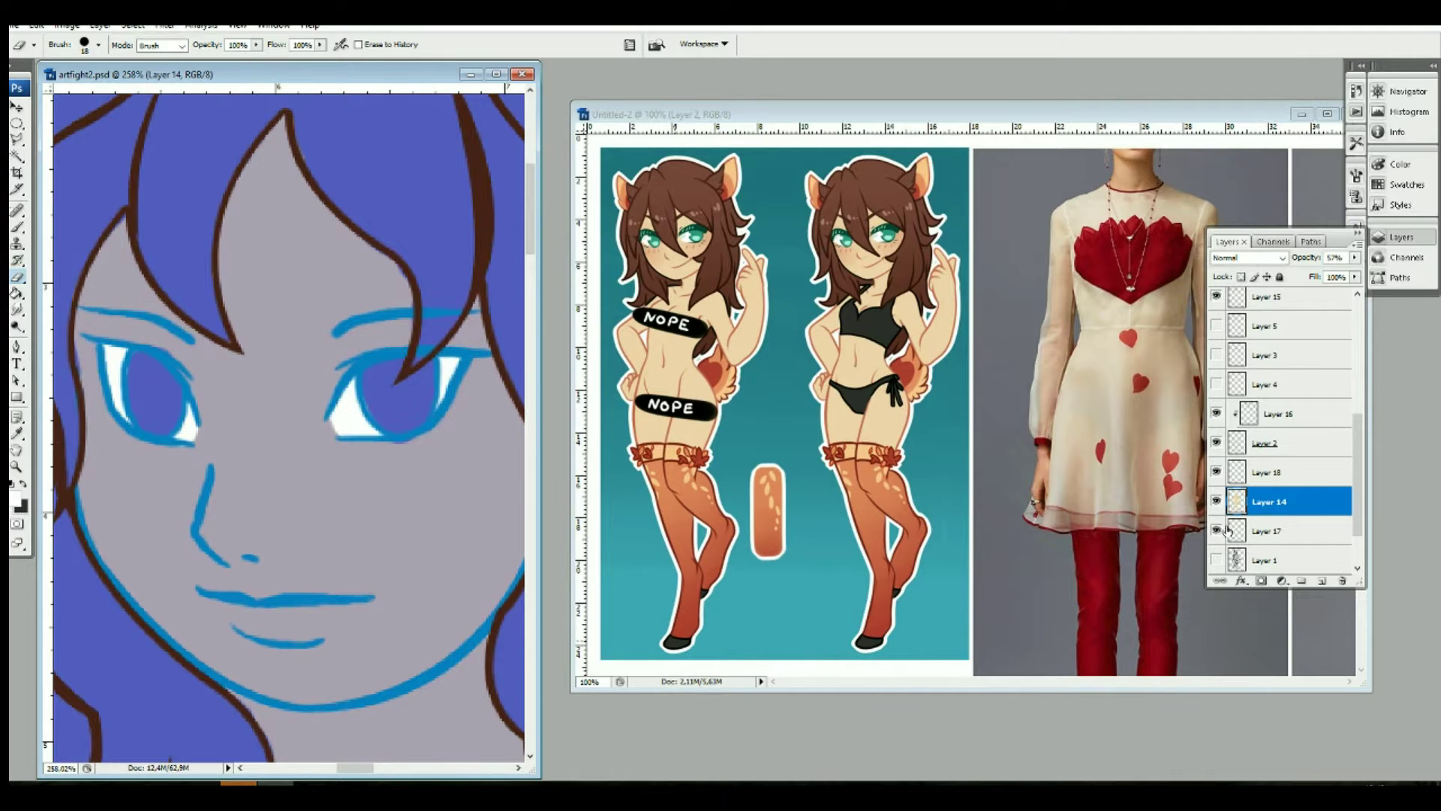
pyautogui.hotkey('alt', ']')
# Step: Zoom the reference onto the second character's eyes and sample their green
pyautogui.press('z')
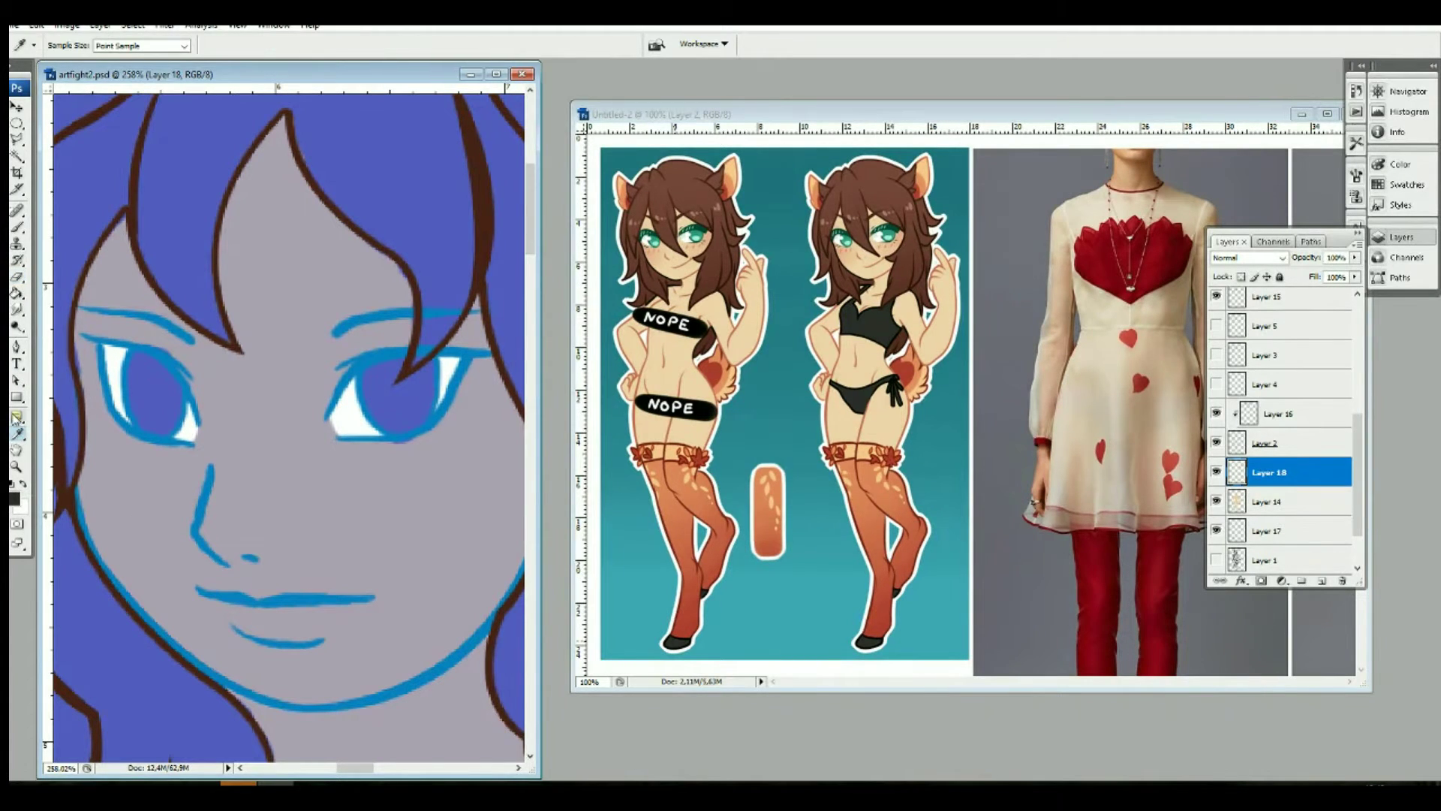
pyautogui.moveTo(822, 218); pyautogui.dragTo(920, 286)
pyautogui.press('b')
pyautogui.click(225, 76)
# Step: On a new layer, paint both irises green and blend them with smudging
pyautogui.click(1321, 580)
pyautogui.moveTo(379, 384); pyautogui.dragTo(420, 398)
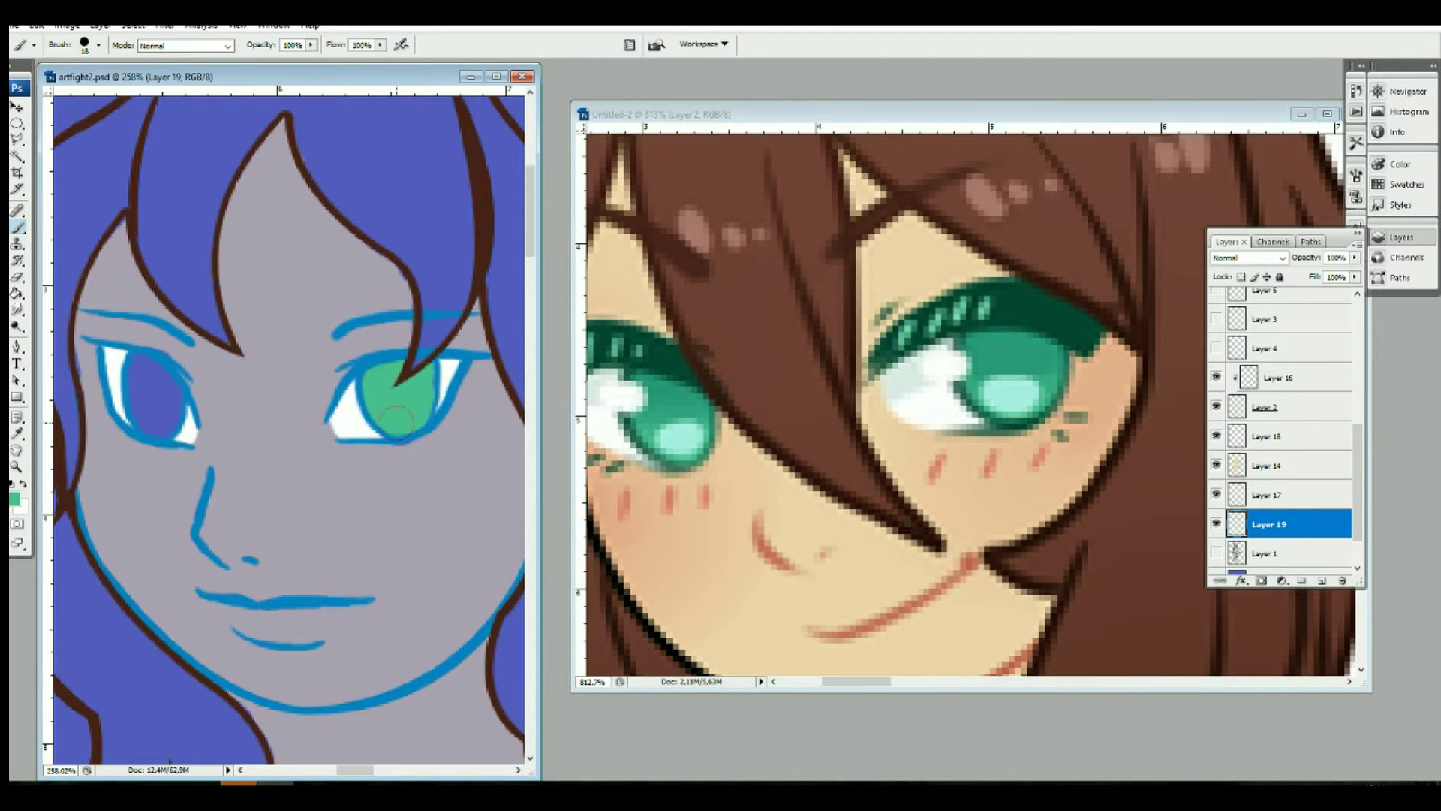
pyautogui.moveTo(139, 371); pyautogui.dragTo(149, 407)
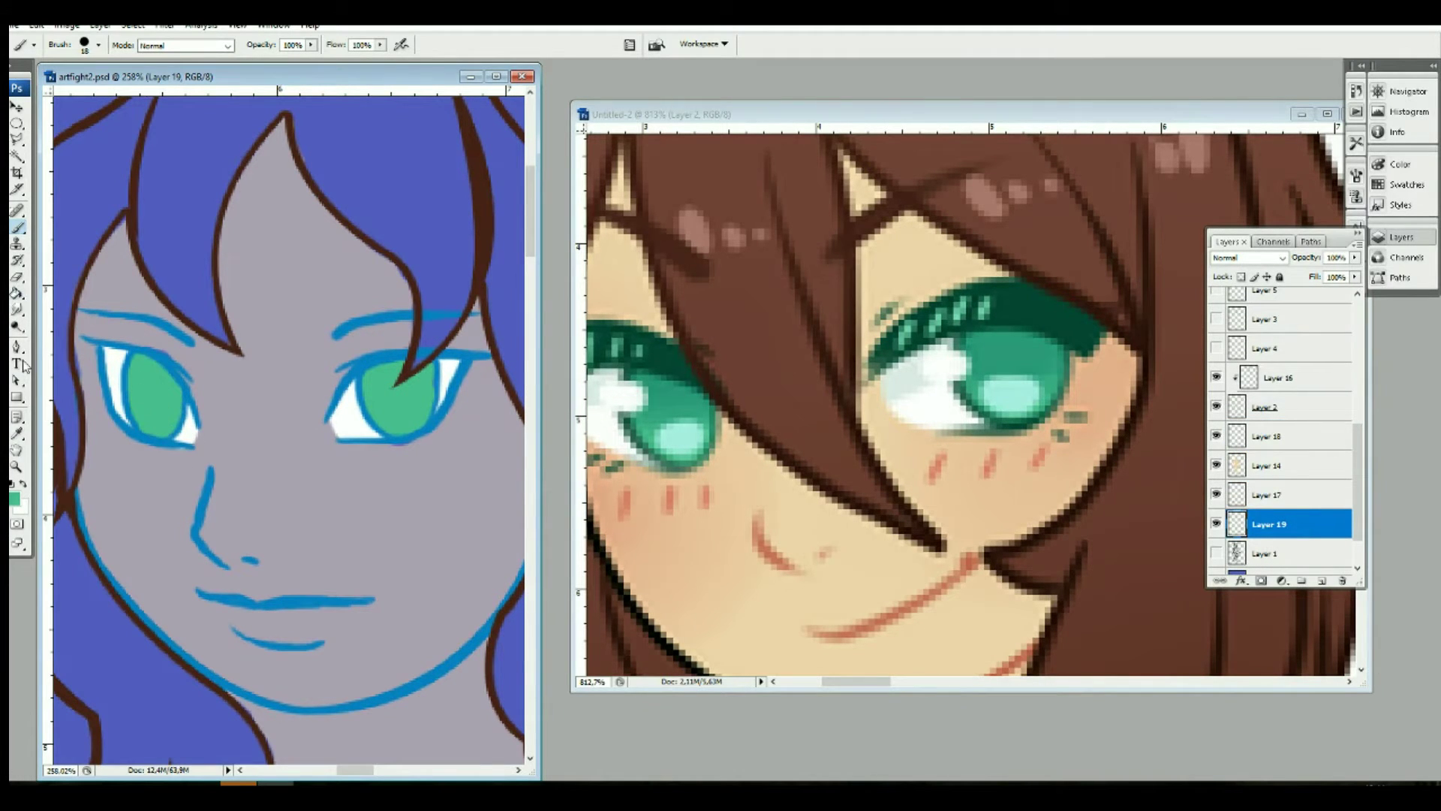
pyautogui.click(17, 309)
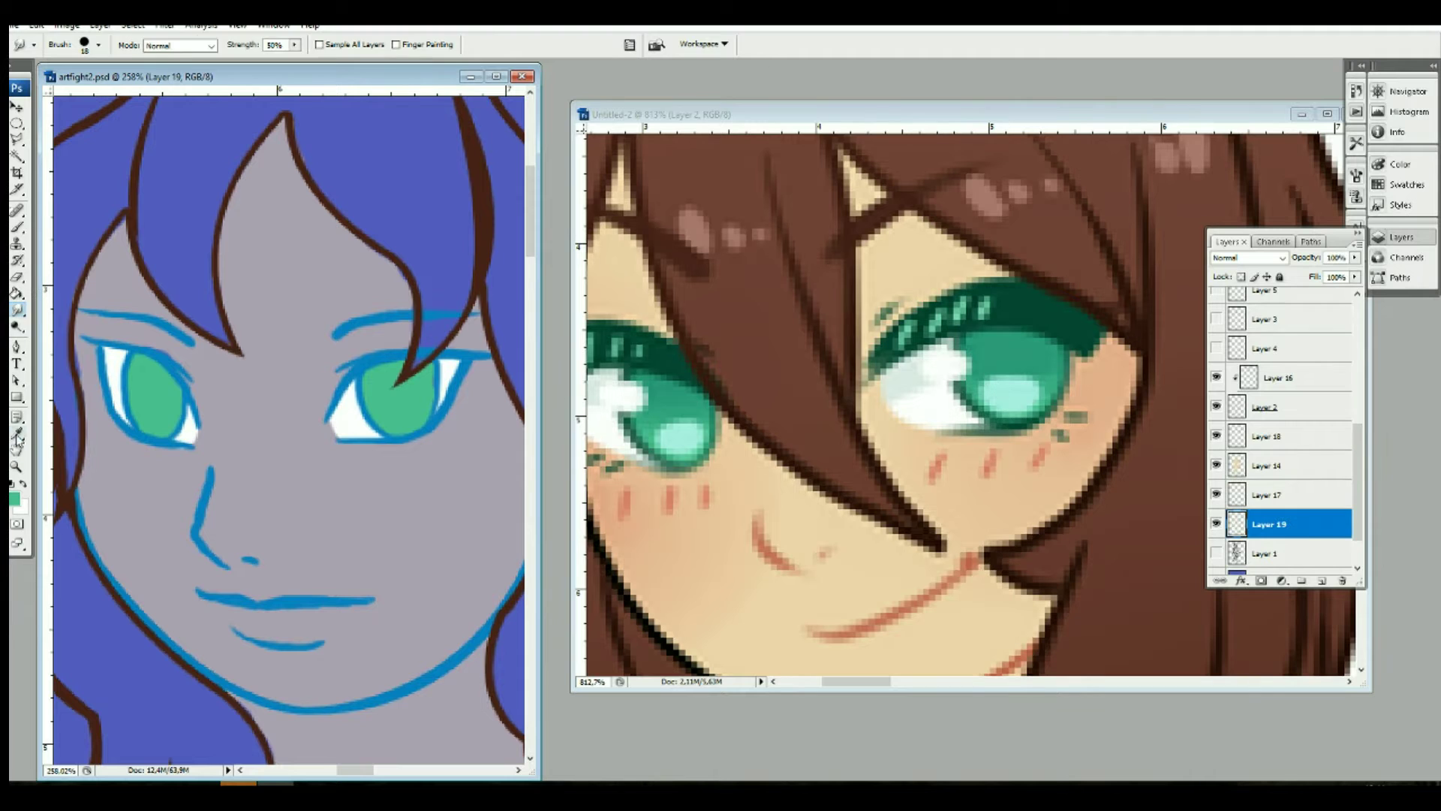
pyautogui.press('b')
# Step: Shade the top of both irises darker green with a larger brush
pyautogui.click(97, 44)
pyautogui.press('Return')
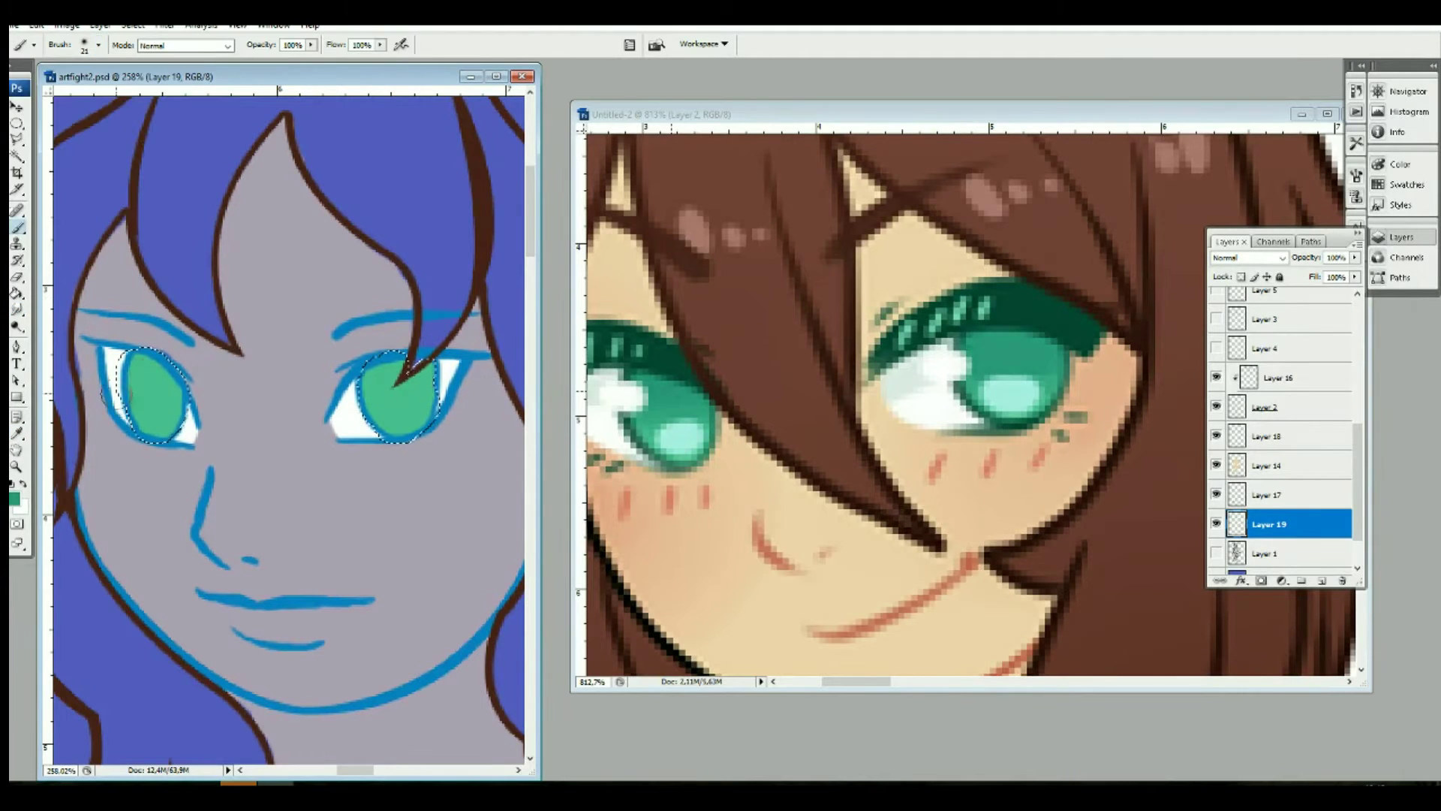
pyautogui.moveTo(135, 364); pyautogui.dragTo(180, 420)
pyautogui.moveTo(367, 364); pyautogui.dragTo(428, 421)
pyautogui.hotkey('ctrl', 'd')
# Step: Dab light teal highlight dots into the irises
pyautogui.press('m')
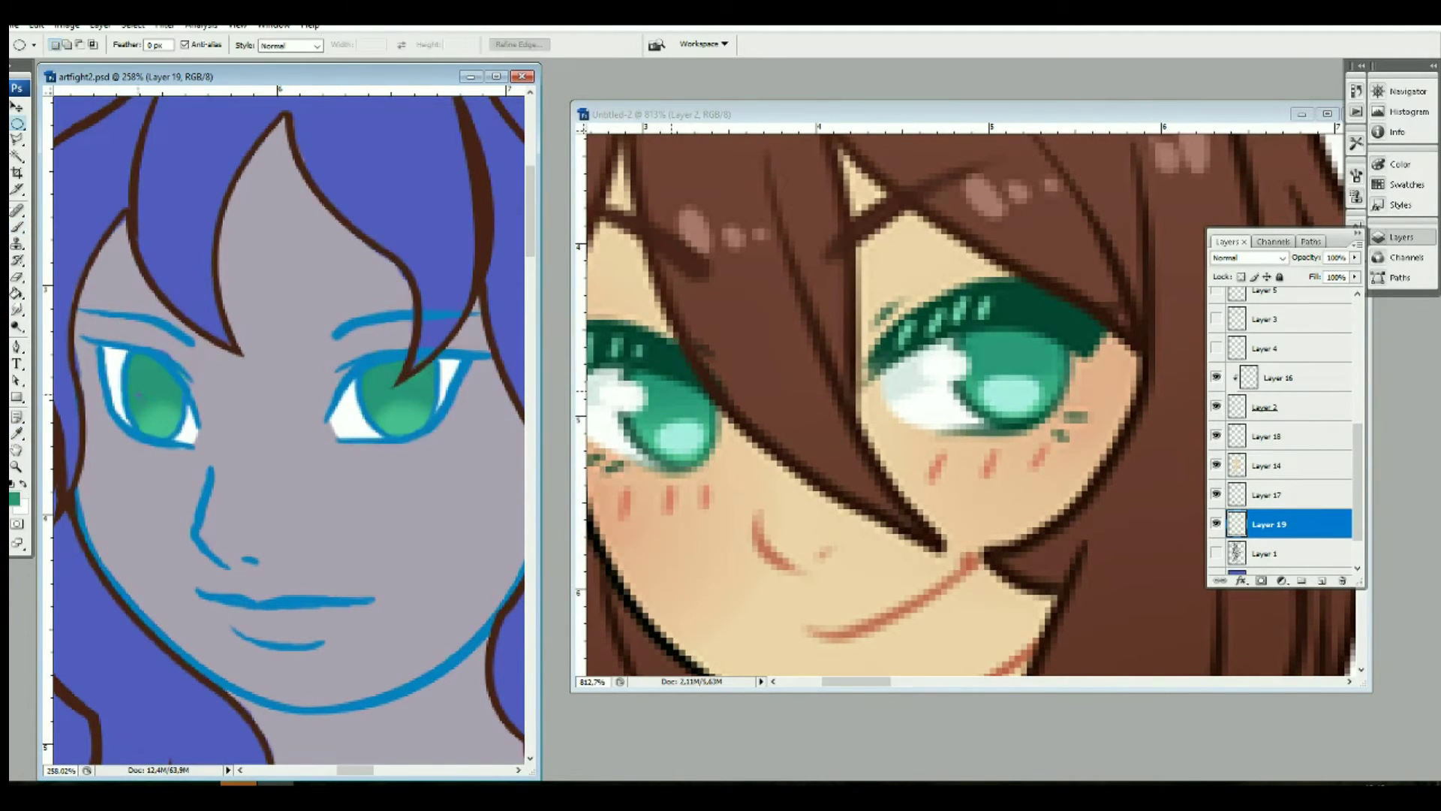
pyautogui.press('b')
pyautogui.click(155, 407)
pyautogui.click(402, 407)
pyautogui.press('F9')
pyautogui.hotkey('ctrl', 'alt', 'z')
pyautogui.hotkey('ctrl', 'alt', 'z')
pyautogui.hotkey('ctrl', 'shift', 'z')
pyautogui.hotkey('ctrl', 'shift', 'z')
# Step: Sample a dark teal from the eyes and select the lineart Layer 16
pyautogui.press('i')
pyautogui.click(972, 401)
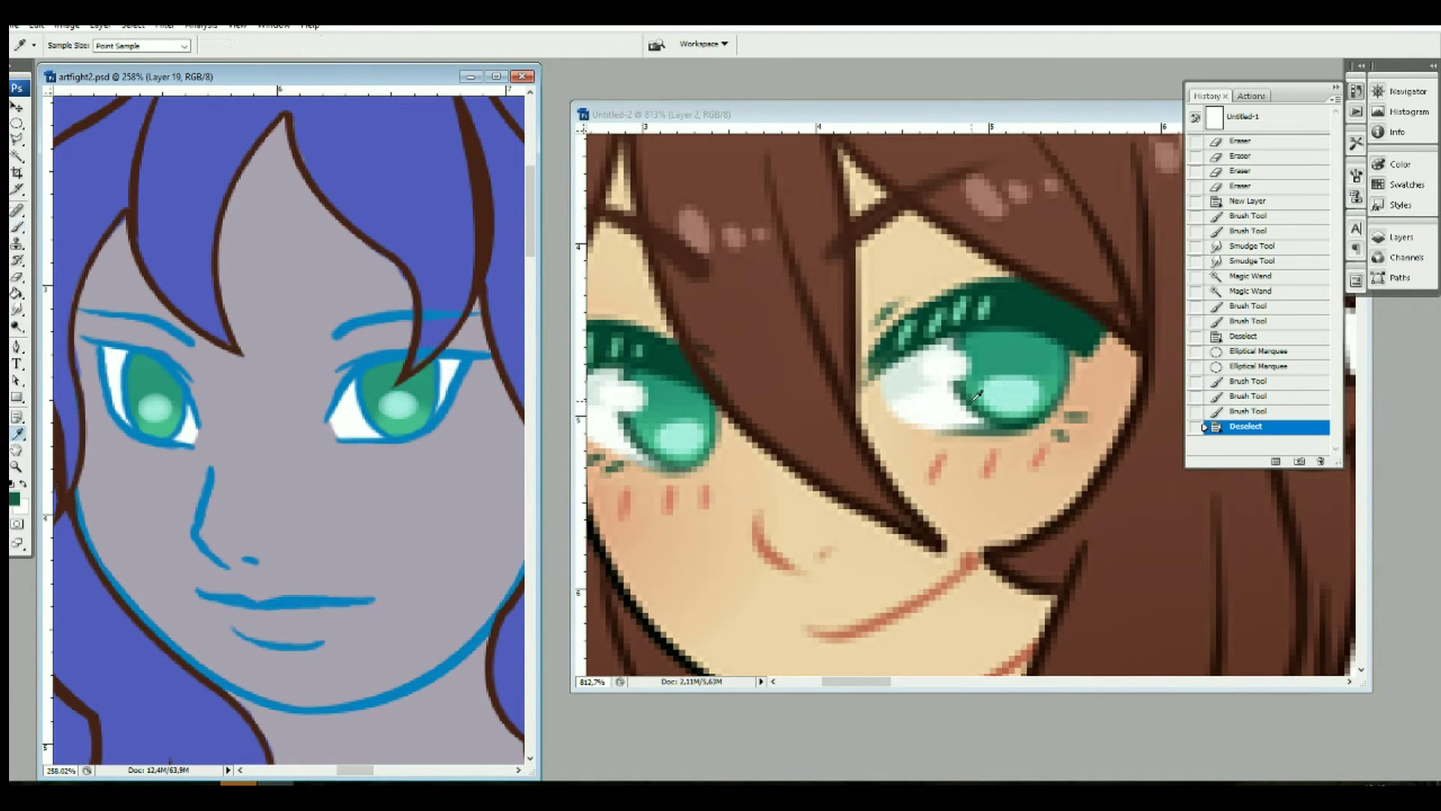
pyautogui.click(1401, 236)
pyautogui.scroll(-2, 1284, 451)
pyautogui.click(1265, 359)
pyautogui.click(1275, 327)
# Step: Recolour both eye outlines dark teal and both eyebrows brown
pyautogui.press('b')
pyautogui.moveTo(342, 437)
pyautogui.mouseDown()
pyautogui.moveTo(446, 383)
pyautogui.moveTo(405, 349)
pyautogui.moveTo(449, 400)
pyautogui.moveTo(390, 439)
pyautogui.mouseUp()
pyautogui.moveTo(82, 337)
pyautogui.mouseDown()
pyautogui.moveTo(158, 360)
pyautogui.moveTo(191, 443)
pyautogui.mouseUp()
pyautogui.keyDown('alt'); pyautogui.click(458, 322); pyautogui.keyUp('alt')
pyautogui.moveTo(334, 338); pyautogui.dragTo(465, 304)
pyautogui.moveTo(81, 309); pyautogui.dragTo(194, 342)
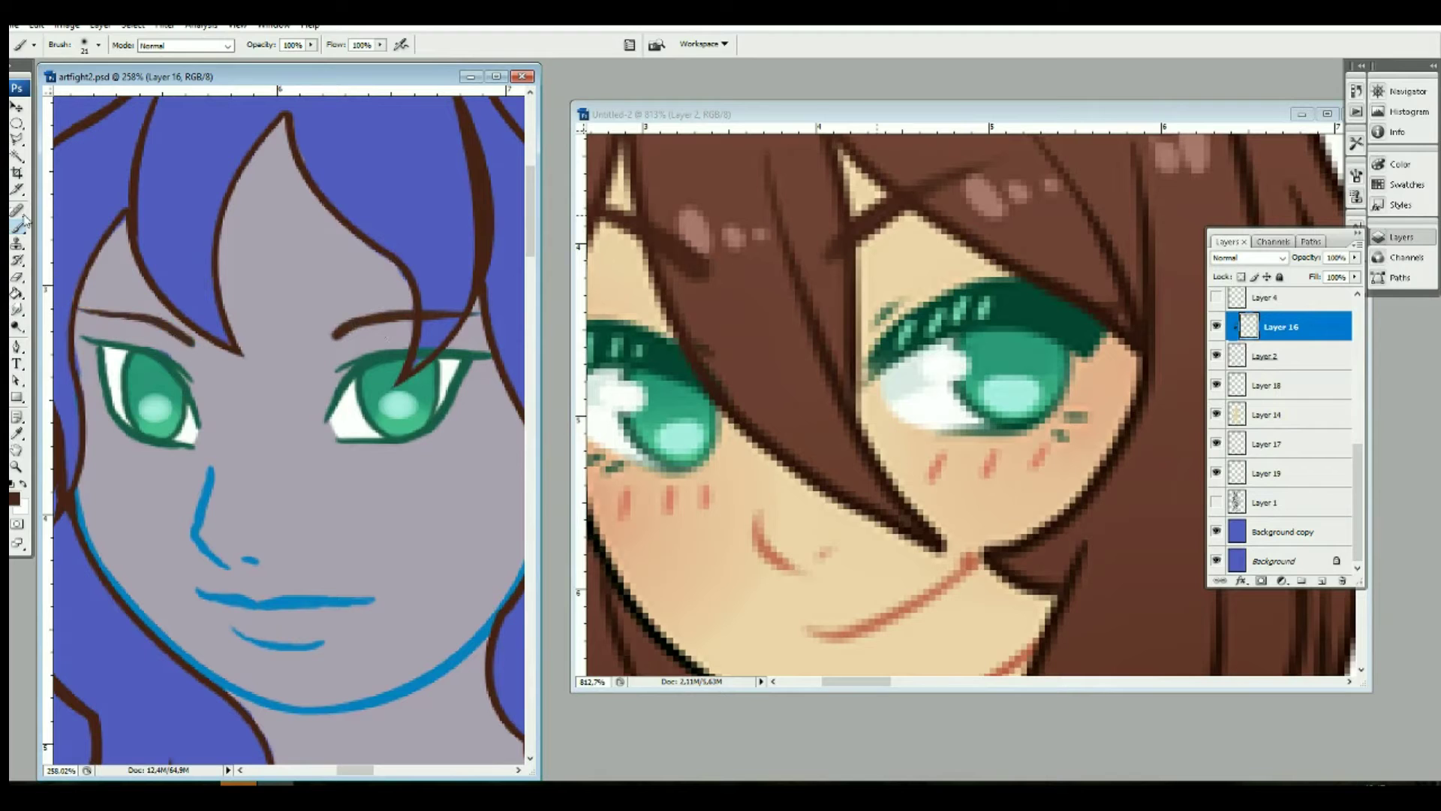
# Step: Redraw the nose, upper and lower lips, and jaw outline in orange
pyautogui.keyDown('alt'); pyautogui.click(773, 552); pyautogui.keyUp('alt')
pyautogui.moveTo(212, 467); pyautogui.dragTo(229, 565)
pyautogui.moveTo(198, 593); pyautogui.dragTo(373, 599)
pyautogui.moveTo(236, 632); pyautogui.dragTo(324, 644)
pyautogui.moveTo(72, 488)
pyautogui.mouseDown()
pyautogui.moveTo(451, 659)
pyautogui.moveTo(308, 659)
pyautogui.mouseUp()
pyautogui.moveTo(409, 467); pyautogui.dragTo(304, 664)
# Step: Fit both the figure and the reference sheet on screen, resetting the colour to black
pyautogui.press('z')
pyautogui.hotkey('ctrl', '0')
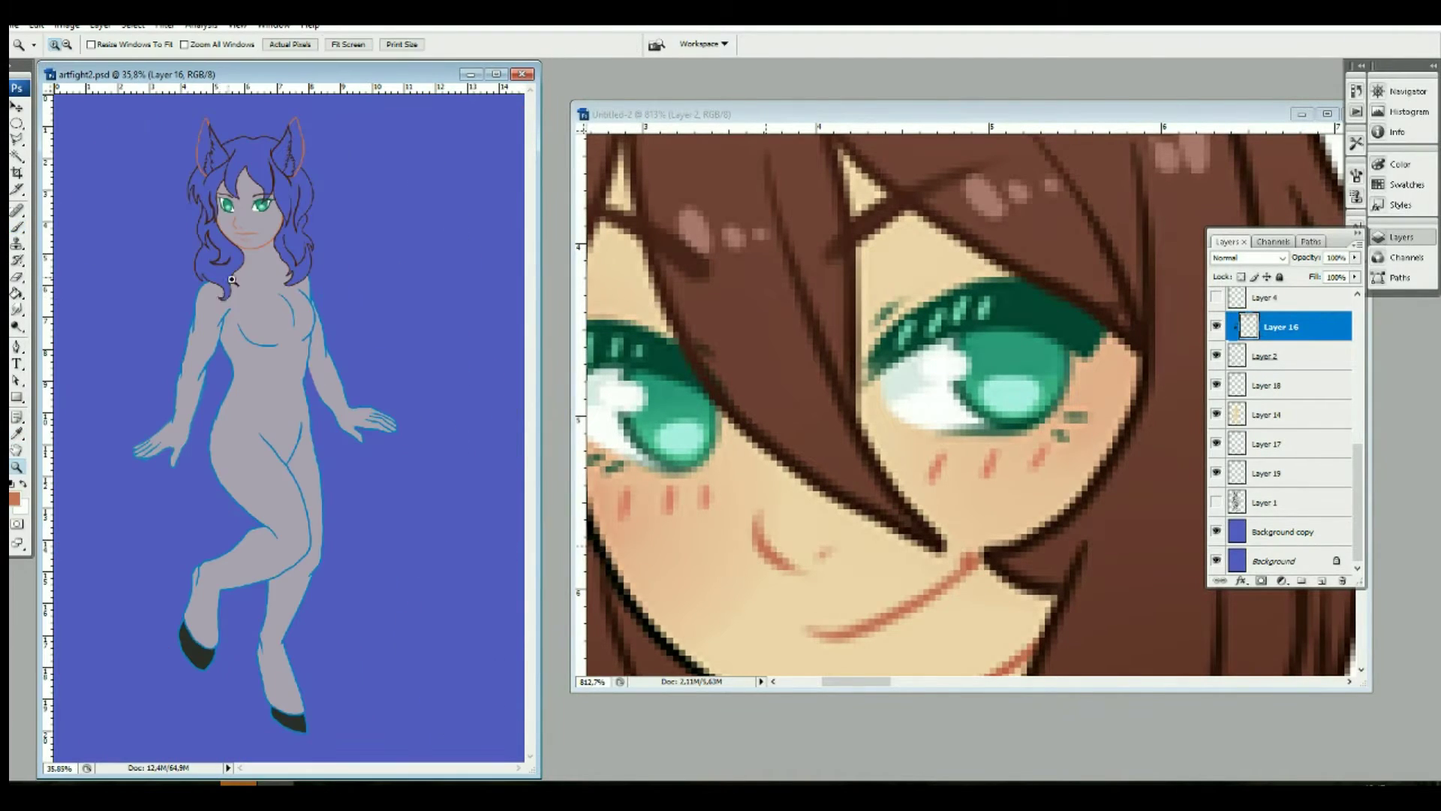
pyautogui.hotkey('ctrl', 'Tab')
pyautogui.hotkey('ctrl', '0')
pyautogui.press('d')
pyautogui.press('b')
pyautogui.hotkey('ctrl', 'Tab')
pyautogui.click(98, 45)
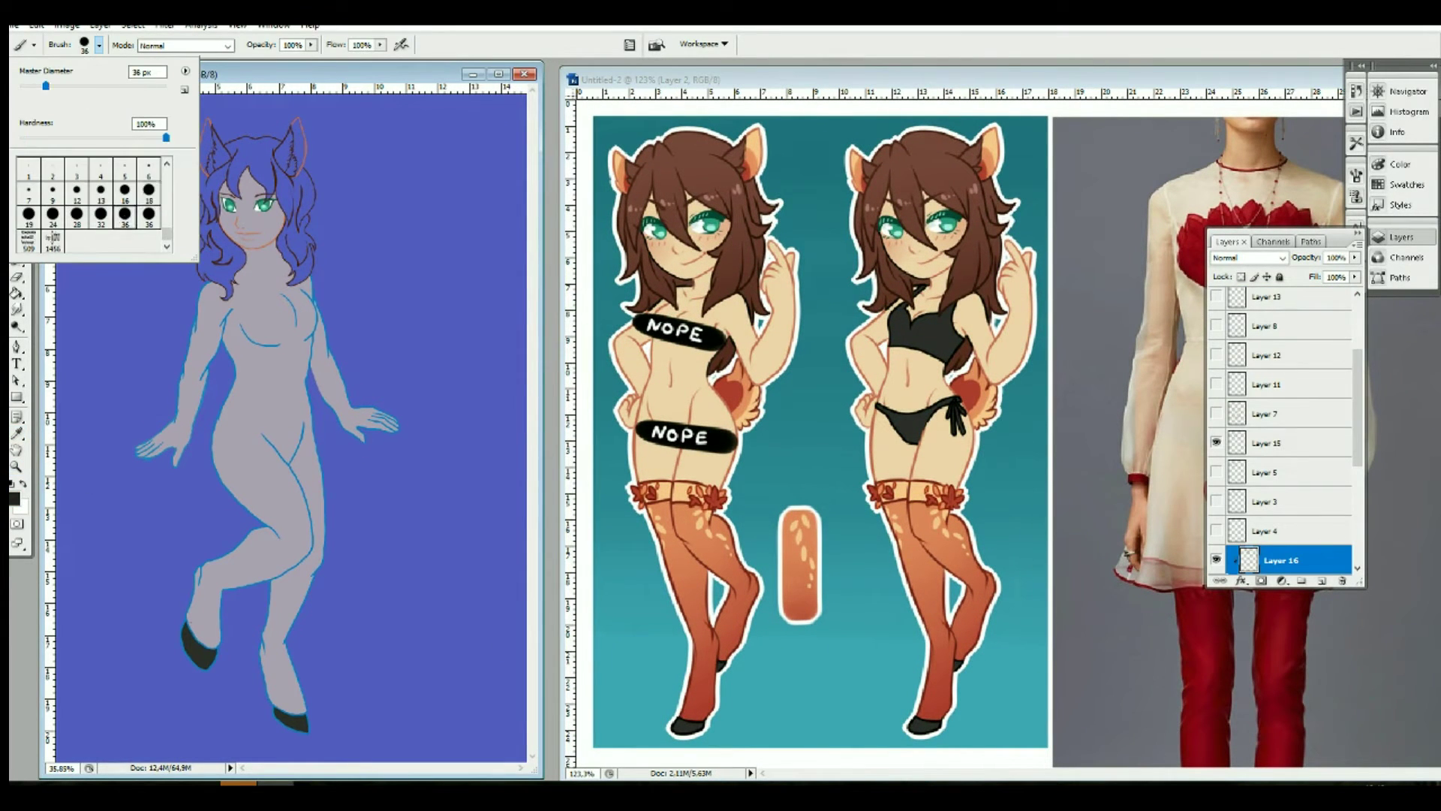
# Step: Shade the left leg edge near the hoof dark red with a soft 48 px brush
pyautogui.doubleClick(125, 216)
pyautogui.keyDown('alt'); pyautogui.click(678, 595); pyautogui.keyUp('alt')
pyautogui.click(98, 45)
pyautogui.click(125, 198)
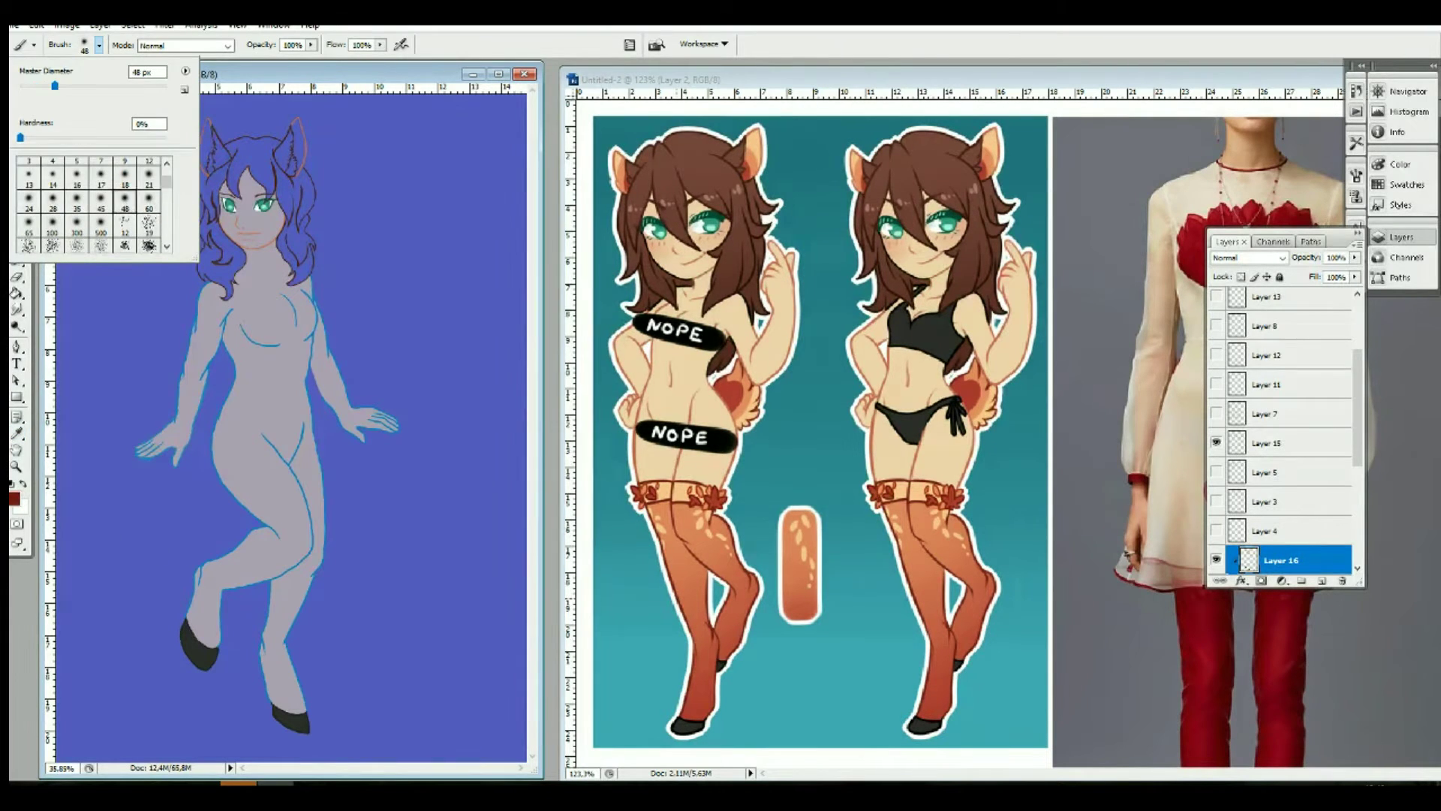
pyautogui.press('Return')
pyautogui.moveTo(188, 612); pyautogui.dragTo(201, 575)
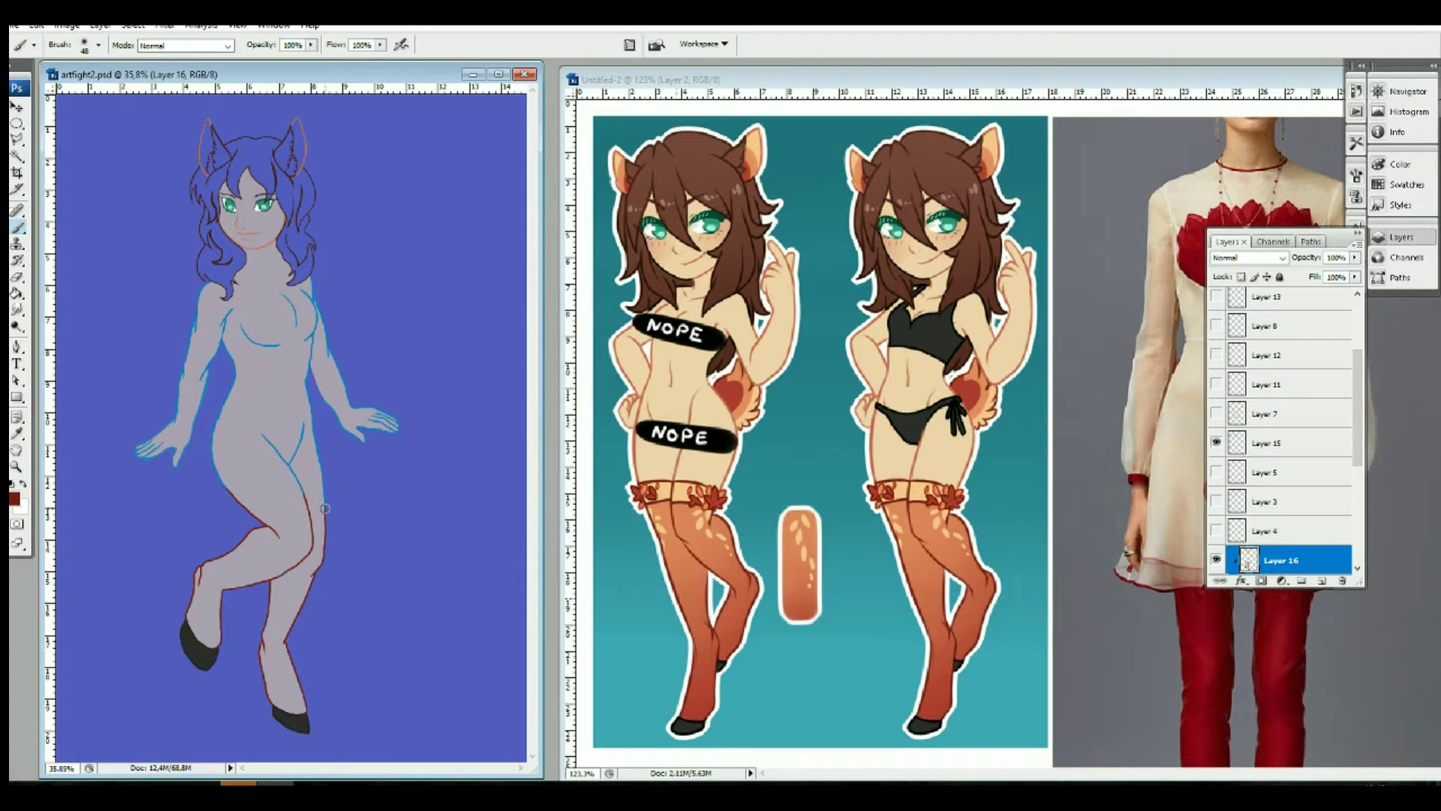
# Step: Trace the left shoulder and arm in light orange, undo the stray stroke, and add Layer 20
pyautogui.keyDown('alt'); pyautogui.click(637, 443); pyautogui.keyUp('alt')
pyautogui.moveTo(211, 279); pyautogui.dragTo(192, 331)
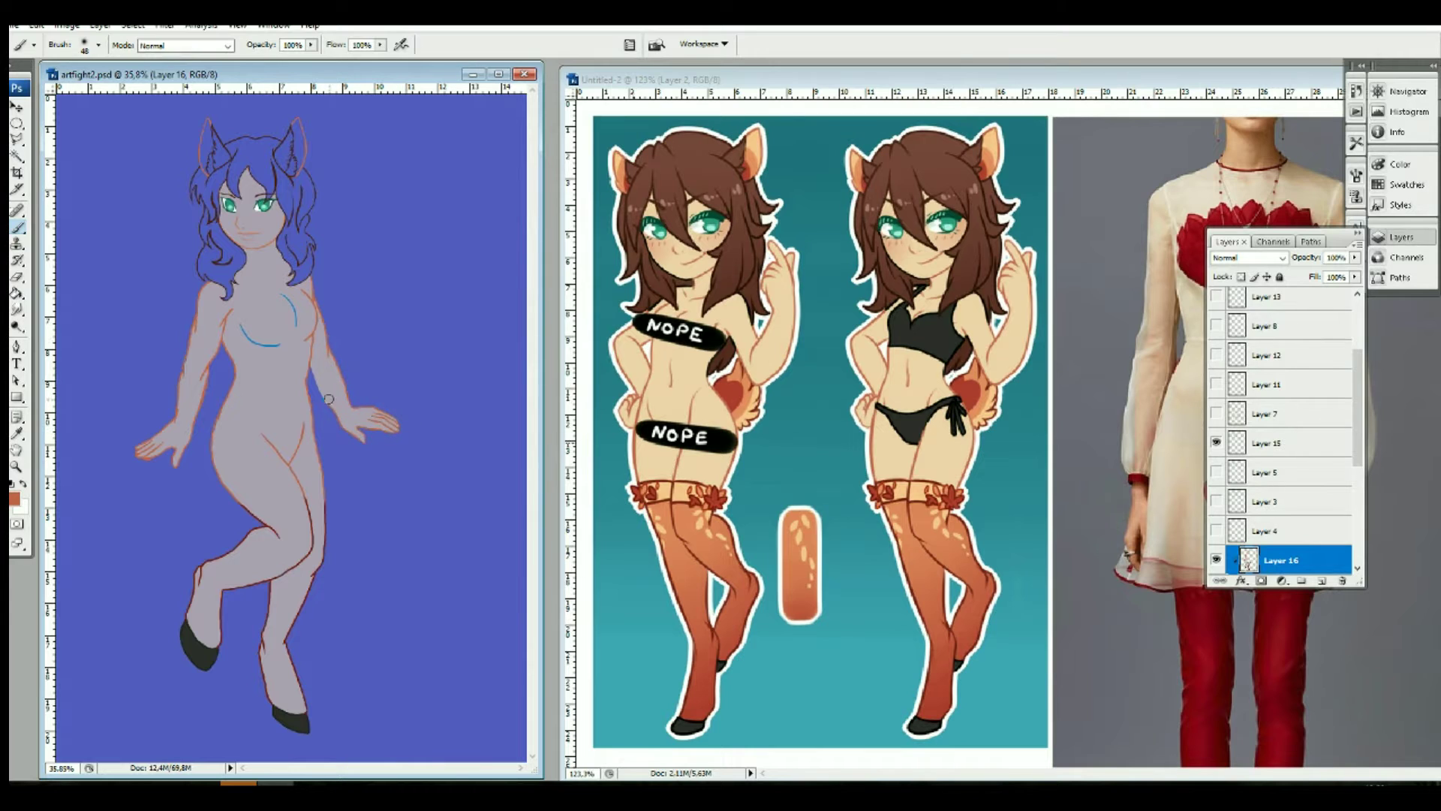
pyautogui.click(36, 25)
pyautogui.click(16, 433)
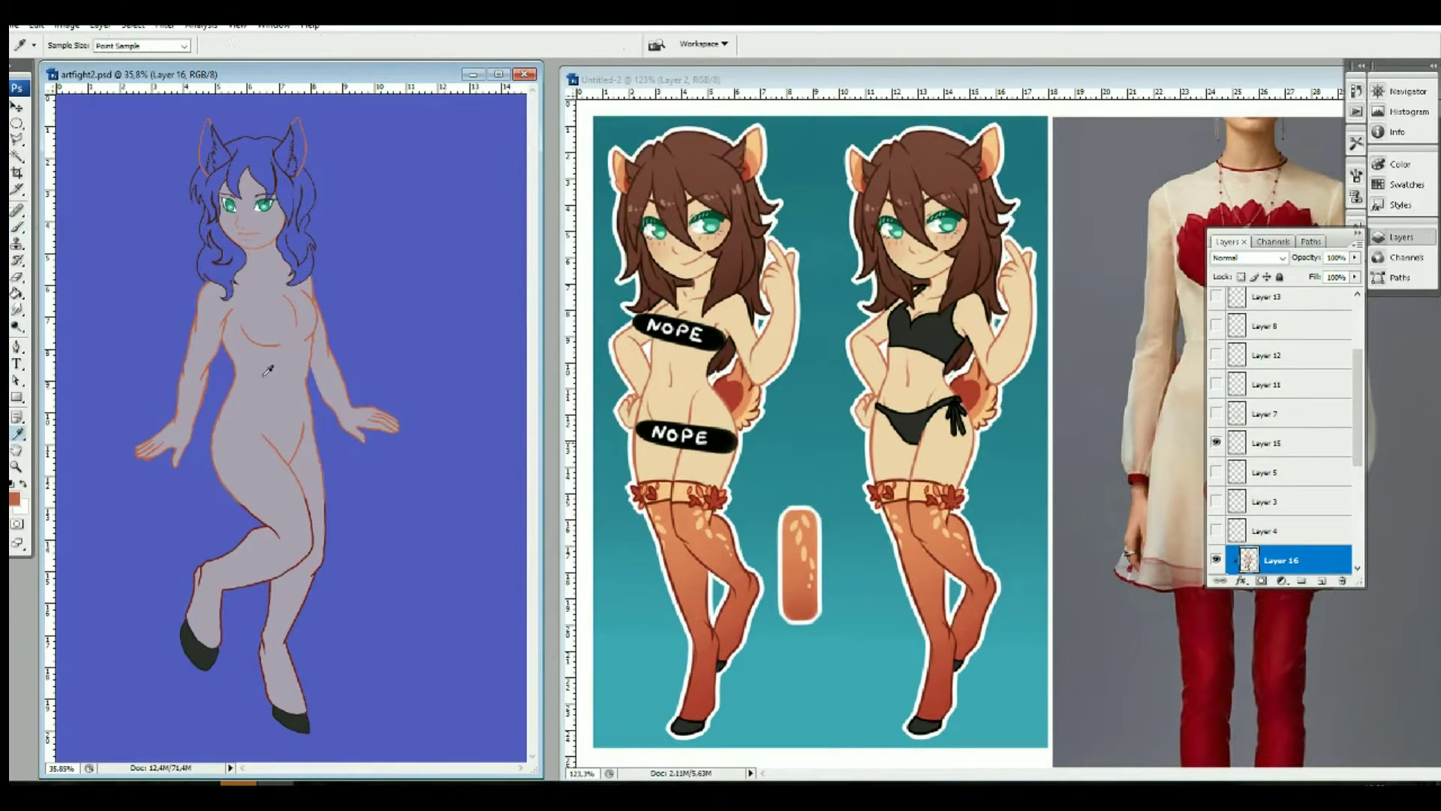
pyautogui.scroll(-5, 1289, 494)
pyautogui.click(1289, 495)
pyautogui.click(1321, 581)
# Step: Outline the hair with the Polygonal Lasso and fill it flat brown on Layer 20
pyautogui.press('l')
pyautogui.click(185, 160)
pyautogui.click(259, 132)
pyautogui.click(320, 180)
pyautogui.doubleClick(318, 285)
pyautogui.press('g')
pyautogui.click(195, 212)
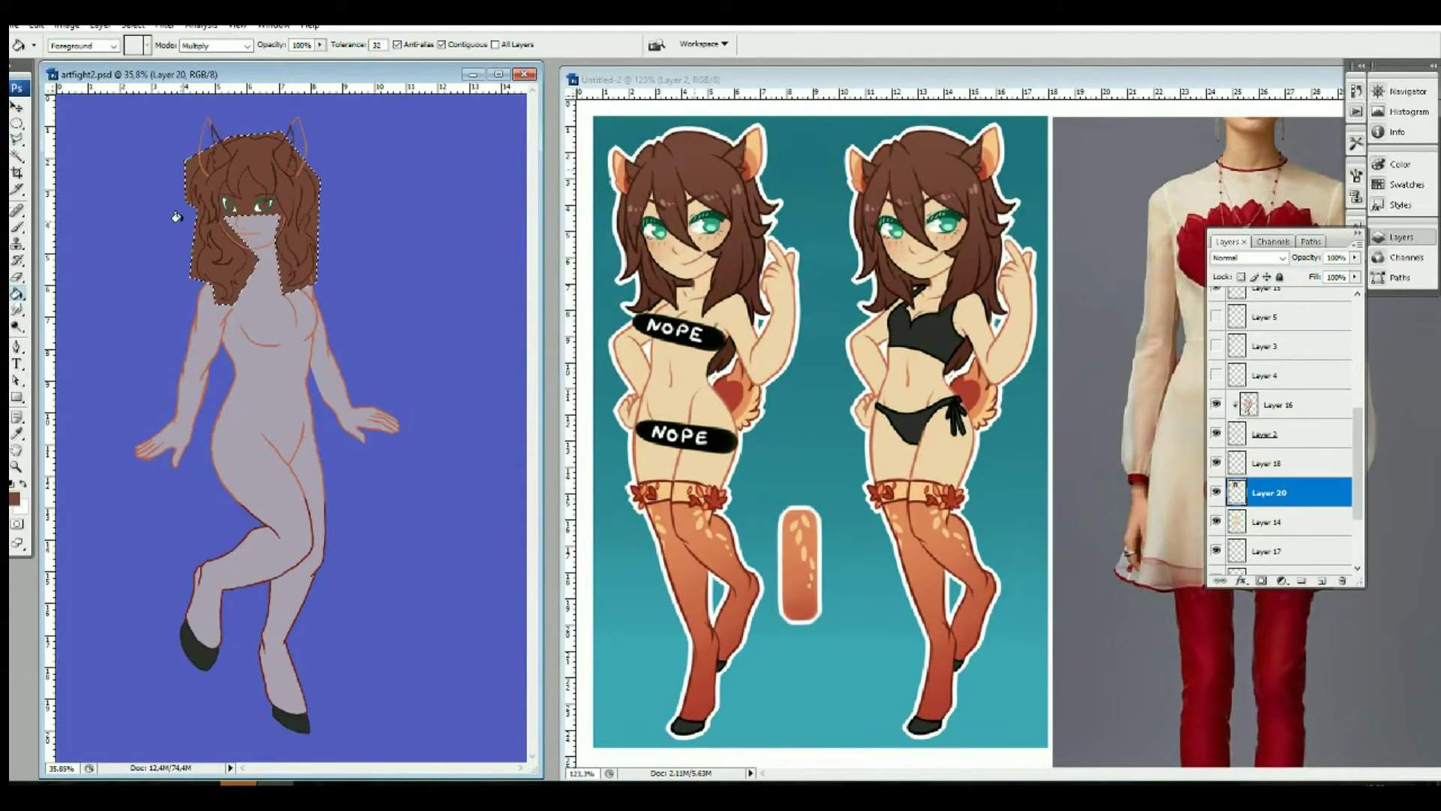
pyautogui.hotkey('ctrl', 'd')
# Step: Erase the brown spill inside the left ear and beside the right ear
pyautogui.press('e')
pyautogui.scroll(3, 172, 240)
pyautogui.moveTo(167, 248)
pyautogui.mouseDown()
pyautogui.moveTo(206, 210)
pyautogui.moveTo(191, 259)
pyautogui.mouseUp()
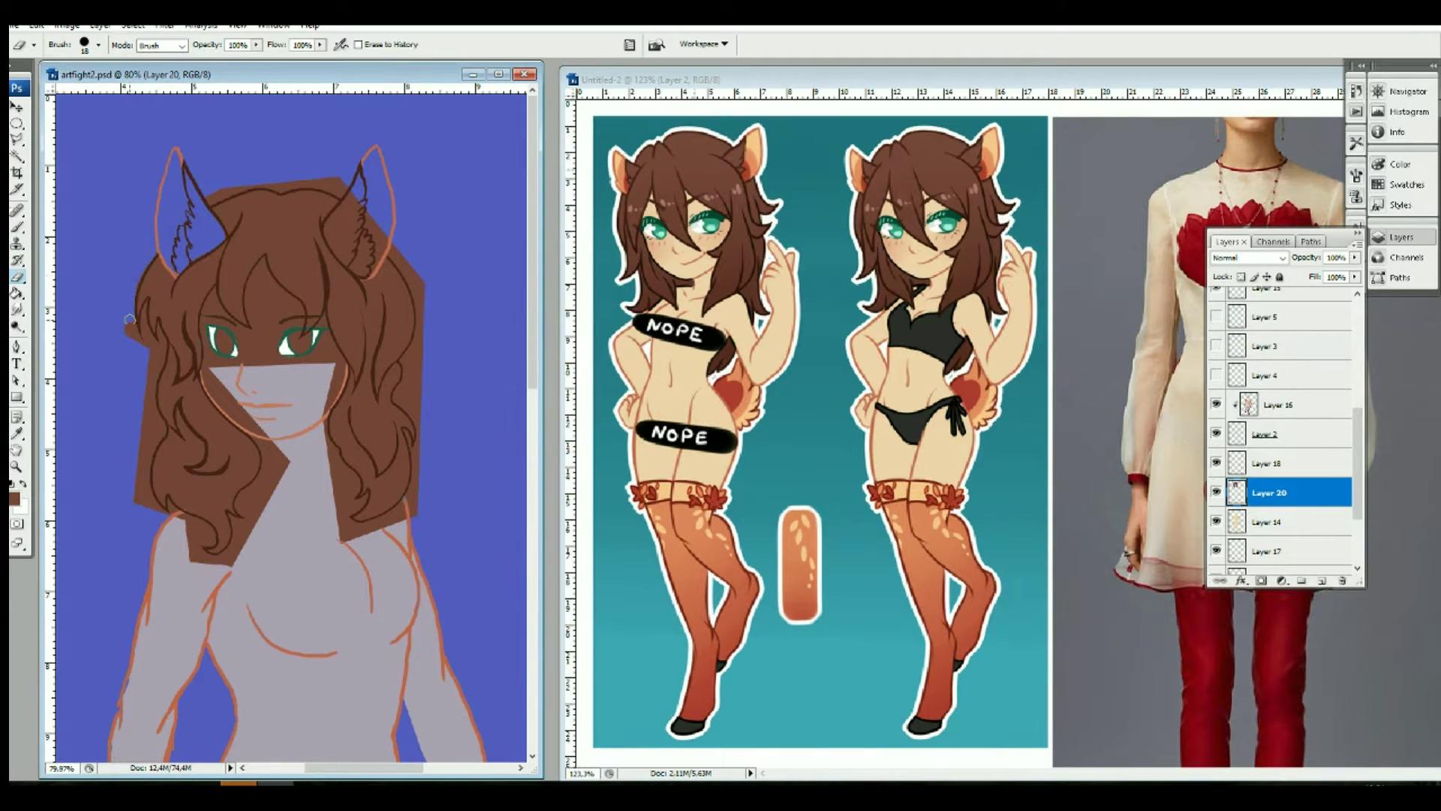
pyautogui.moveTo(340, 189)
pyautogui.mouseDown()
pyautogui.moveTo(359, 200)
pyautogui.moveTo(334, 236)
pyautogui.moveTo(356, 228)
pyautogui.moveTo(412, 282)
pyautogui.mouseUp()
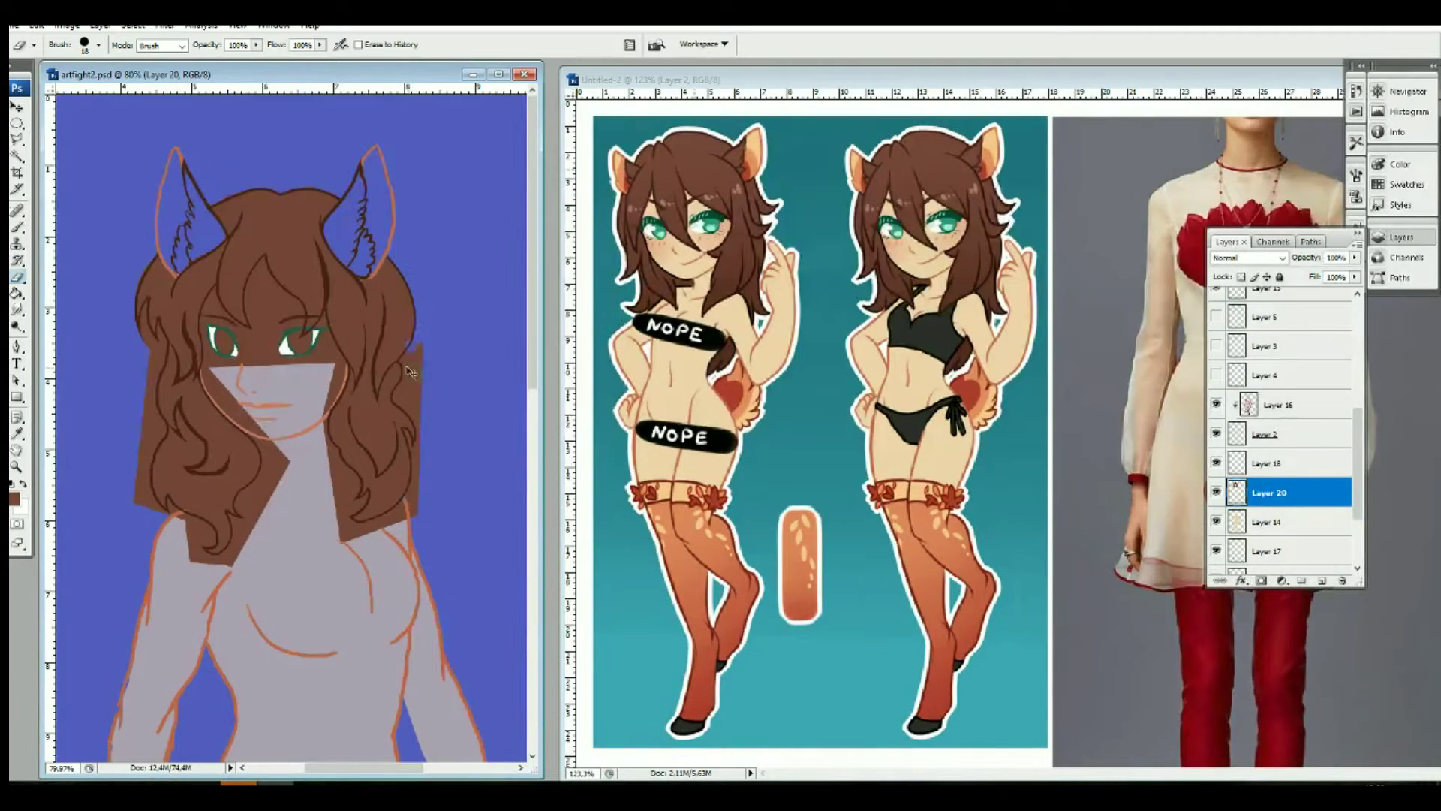
pyautogui.keyDown('ctrl'); pyautogui.click(242, 418); pyautogui.keyUp('ctrl')
pyautogui.keyDown('ctrl'); pyautogui.click(242, 418); pyautogui.keyUp('ctrl')
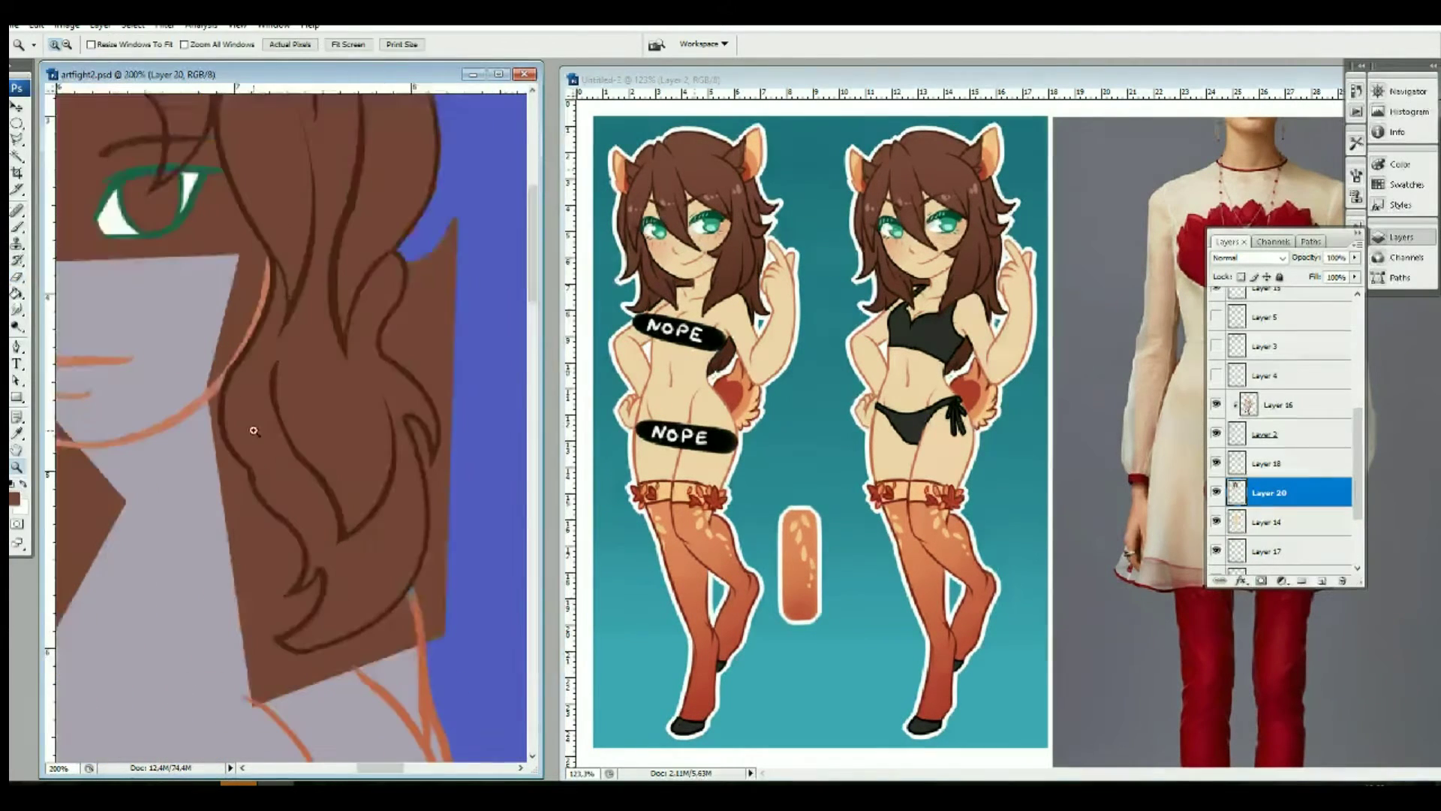
# Step: Trim the brown fill along the hair edges, lower curl, jaw, neck and above the eye
pyautogui.moveTo(402, 353)
pyautogui.mouseDown()
pyautogui.moveTo(424, 271)
pyautogui.moveTo(428, 637)
pyautogui.mouseUp()
pyautogui.moveTo(266, 661); pyautogui.dragTo(356, 664)
pyautogui.moveTo(411, 594)
pyautogui.mouseDown()
pyautogui.moveTo(330, 653)
pyautogui.moveTo(241, 676)
pyautogui.mouseUp()
pyautogui.moveTo(206, 435)
pyautogui.mouseDown()
pyautogui.moveTo(219, 585)
pyautogui.moveTo(302, 598)
pyautogui.moveTo(252, 638)
pyautogui.mouseUp()
pyautogui.moveTo(212, 180)
pyautogui.mouseDown()
pyautogui.moveTo(255, 278)
pyautogui.moveTo(224, 475)
pyautogui.mouseUp()
pyautogui.moveTo(381, 767); pyautogui.dragTo(358, 767)
pyautogui.moveTo(143, 267)
pyautogui.mouseDown()
pyautogui.moveTo(180, 338)
pyautogui.moveTo(332, 499)
pyautogui.moveTo(248, 638)
pyautogui.moveTo(301, 496)
pyautogui.moveTo(146, 150)
pyautogui.moveTo(291, 223)
pyautogui.moveTo(338, 191)
pyautogui.moveTo(450, 225)
pyautogui.mouseUp()
pyautogui.scroll(3, 450, 241)
pyautogui.moveTo(294, 145)
pyautogui.mouseDown()
pyautogui.moveTo(300, 195)
pyautogui.moveTo(337, 225)
pyautogui.moveTo(323, 278)
pyautogui.moveTo(355, 261)
pyautogui.moveTo(277, 180)
pyautogui.moveTo(259, 247)
pyautogui.moveTo(148, 255)
pyautogui.mouseUp()
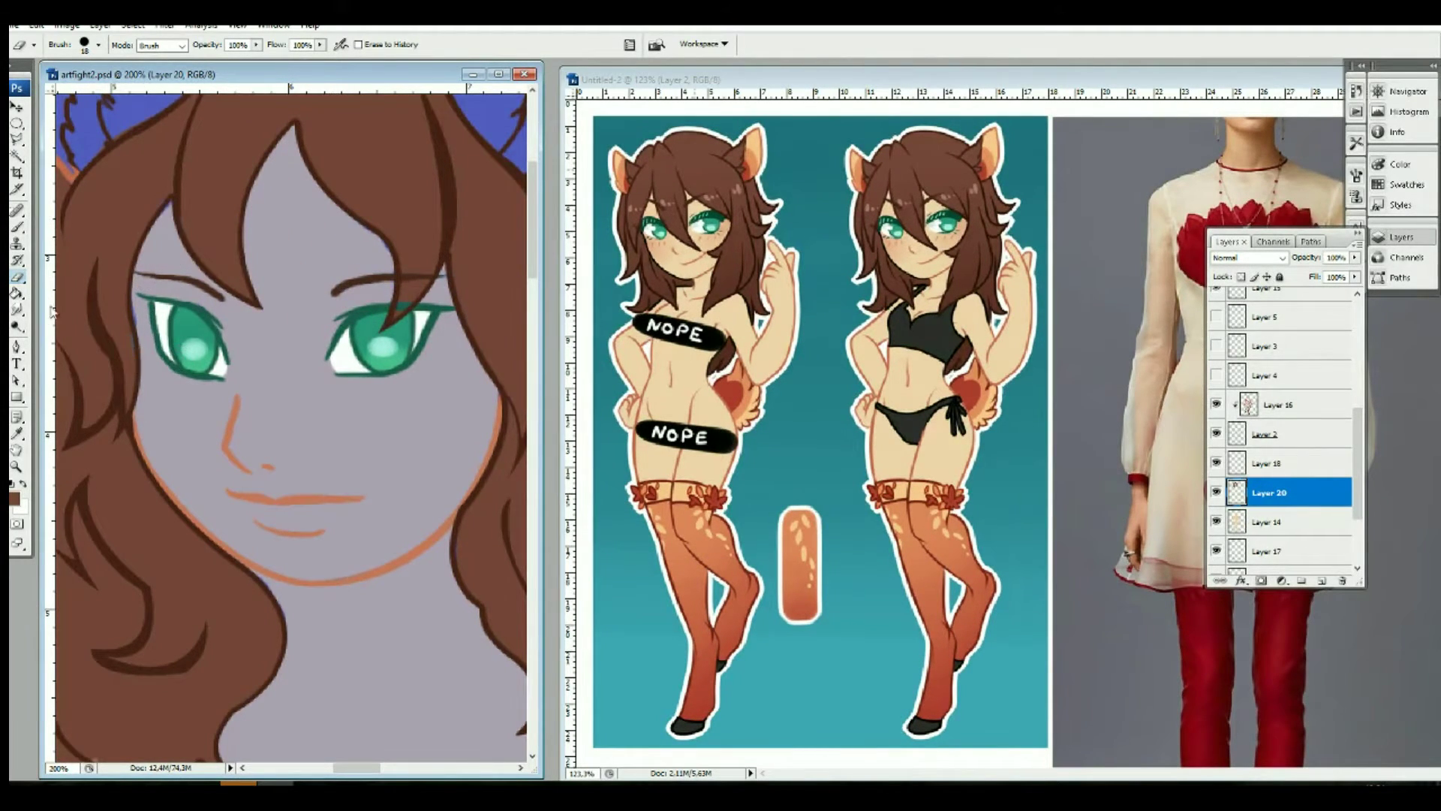
# Step: Choose a 24 px brush, then select Layer 2 with the Eraser active
pyautogui.press('b')
pyautogui.click(98, 45)
pyautogui.doubleClick(149, 167)
pyautogui.click(1230, 435)
pyautogui.press('e')
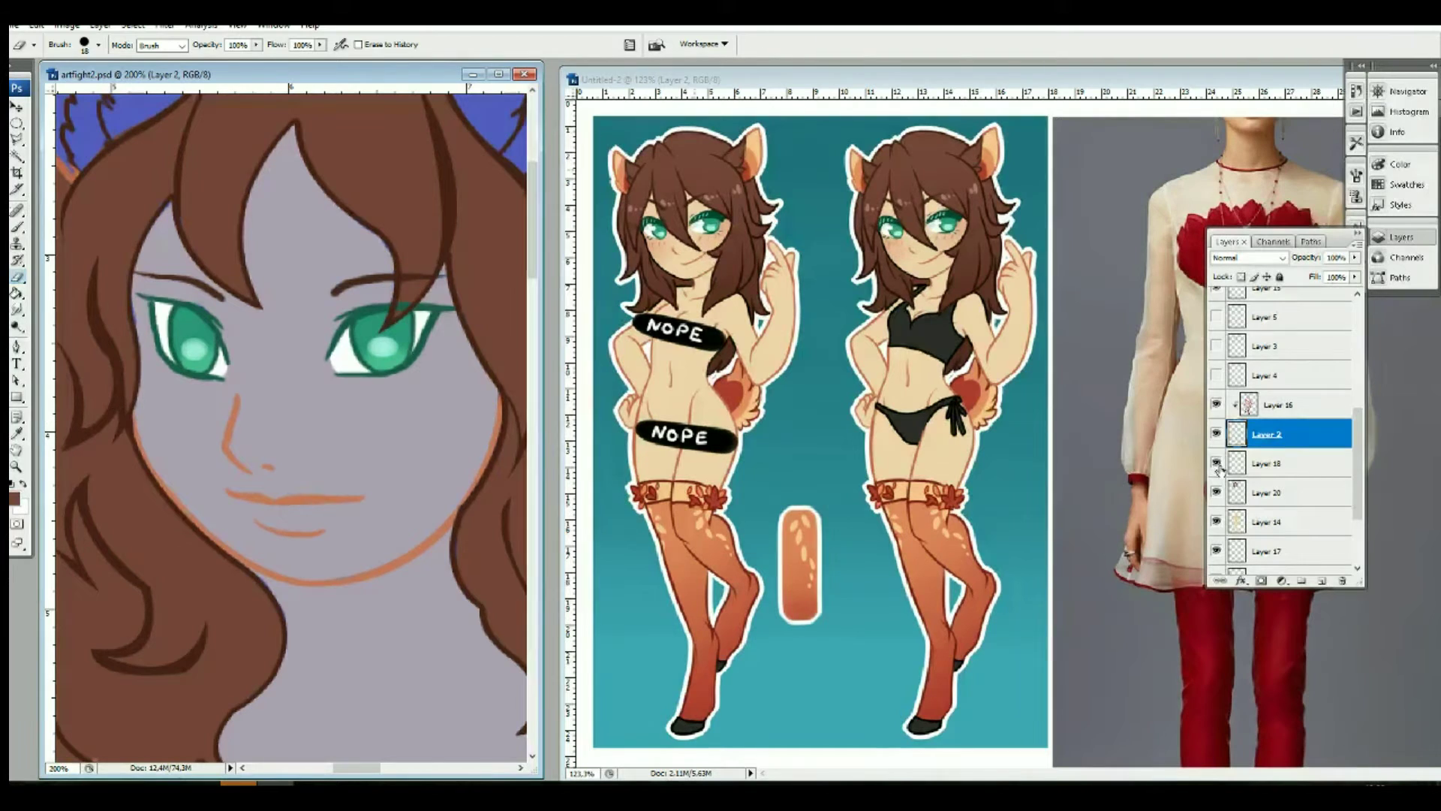
# Step: Raise skin Layer 14's opacity from 57% to 100%
pyautogui.click(1268, 525)
pyautogui.press('b')
pyautogui.click(1357, 259)
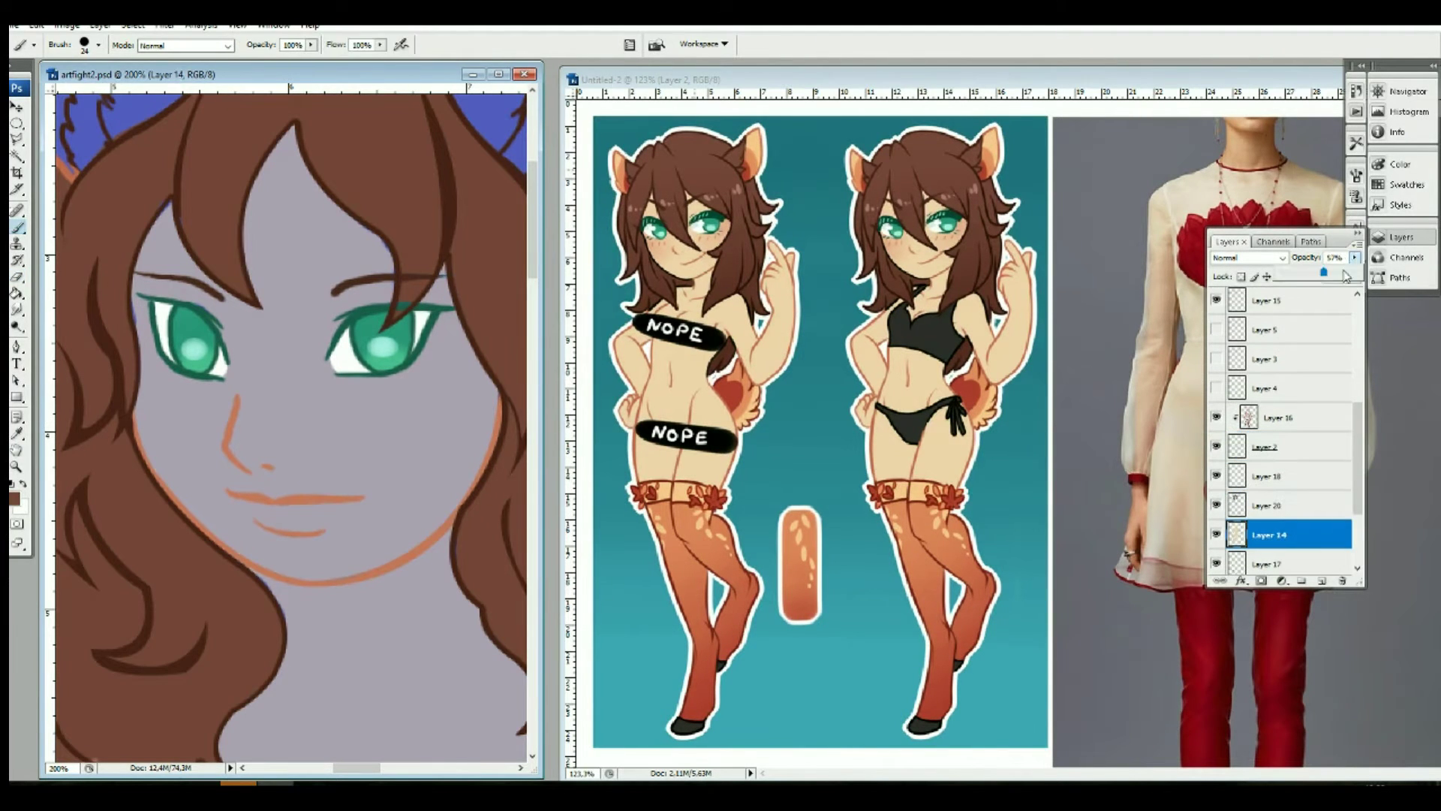
pyautogui.moveTo(1357, 259); pyautogui.dragTo(1373, 271)
# Step: Set a 6 px brush in skin tone and select Layer 19 for painting
pyautogui.click(97, 45)
pyautogui.doubleClick(23, 142)
pyautogui.keyDown('alt'); pyautogui.click(134, 304); pyautogui.keyUp('alt')
pyautogui.press('e')
pyautogui.click(1217, 514)
pyautogui.scroll(-3, 1343, 485)
pyautogui.click(1291, 506)
pyautogui.press('b')
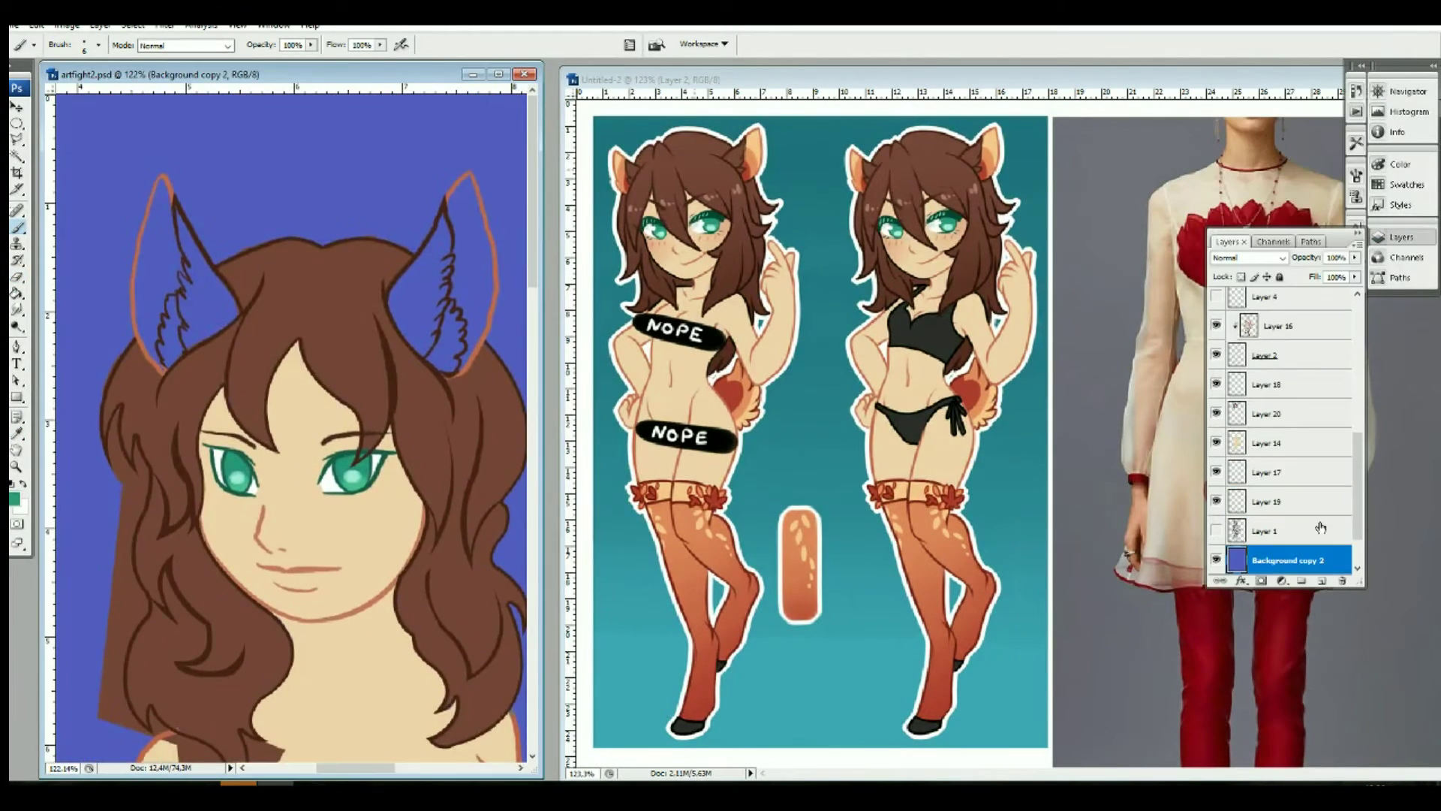
# Step: Sample brown from the hair and paint it inside both ears
pyautogui.click(143, 408)
pyautogui.press('b')
pyautogui.moveTo(177, 218); pyautogui.dragTo(188, 330)
pyautogui.moveTo(450, 218); pyautogui.dragTo(409, 315)
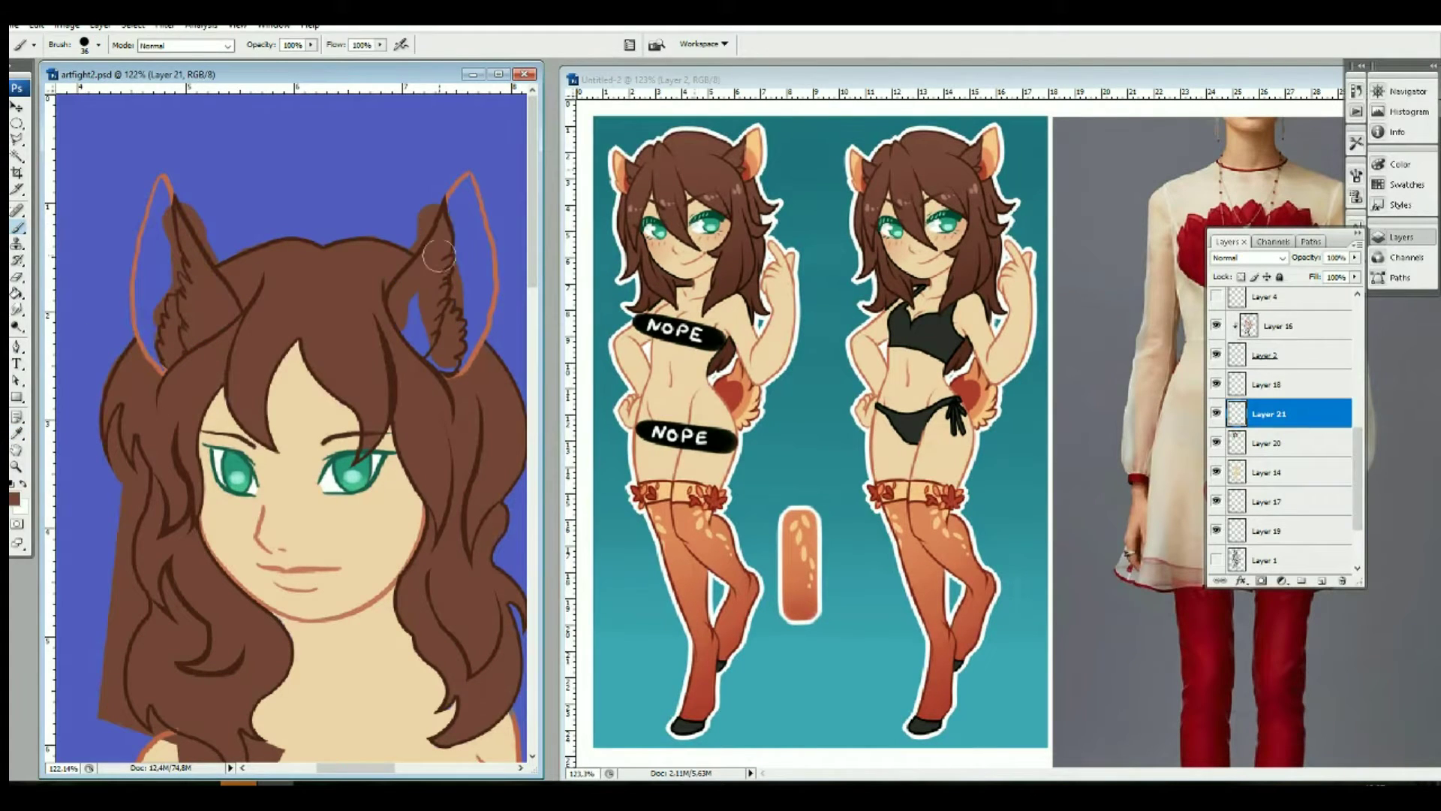
# Step: Erase Layer 20's hair fill to a wavy left edge and remove the wedge below the shoulder
pyautogui.press('e')
pyautogui.click(1243, 447)
pyautogui.moveTo(120, 410)
pyautogui.mouseDown()
pyautogui.moveTo(139, 616)
pyautogui.moveTo(120, 646)
pyautogui.moveTo(143, 732)
pyautogui.mouseUp()
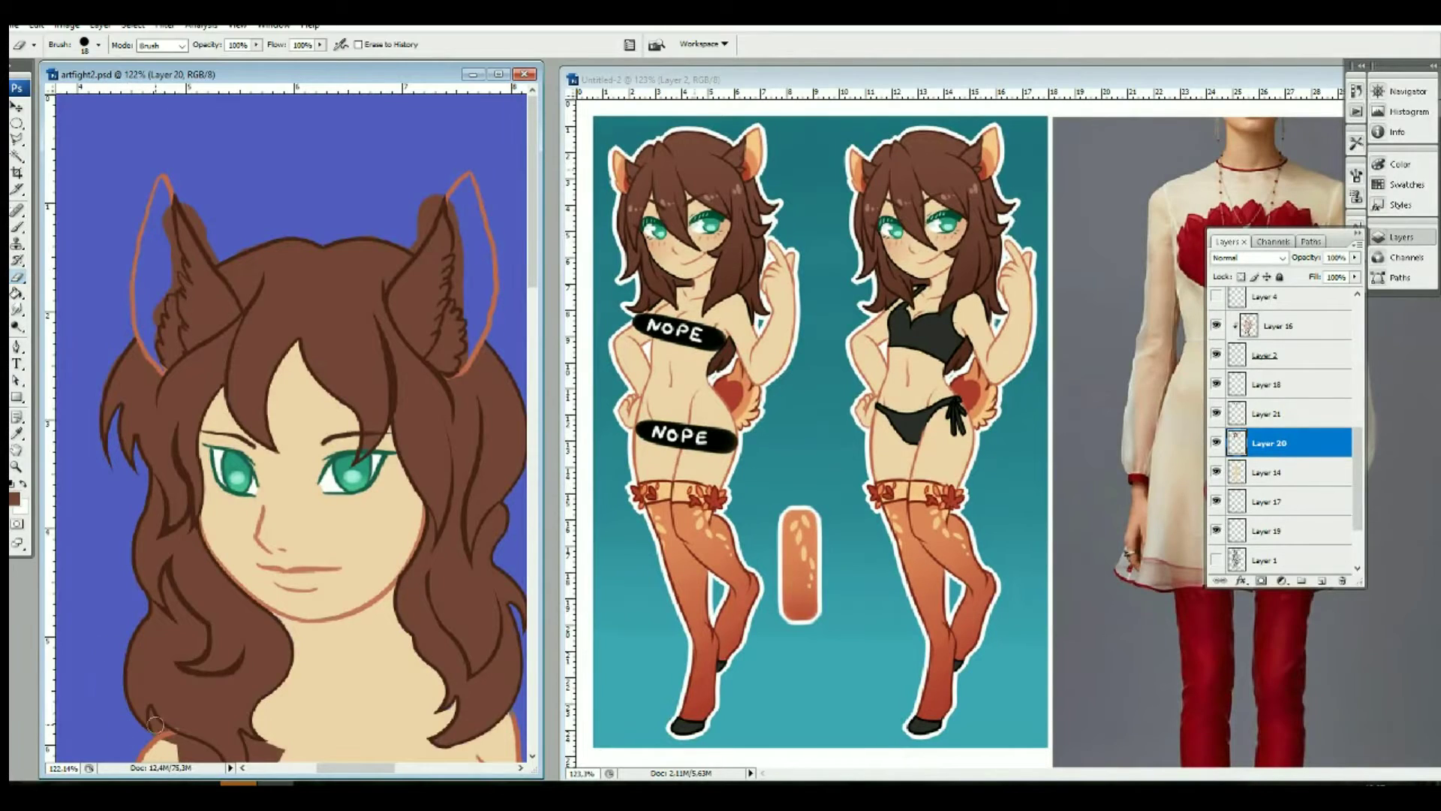
pyautogui.scroll(-1, 300, 450)
pyautogui.scroll(-5, 300, 450)
pyautogui.moveTo(150, 409)
pyautogui.mouseDown()
pyautogui.moveTo(245, 433)
pyautogui.moveTo(251, 492)
pyautogui.mouseUp()
pyautogui.press('b')
pyautogui.click(97, 44)
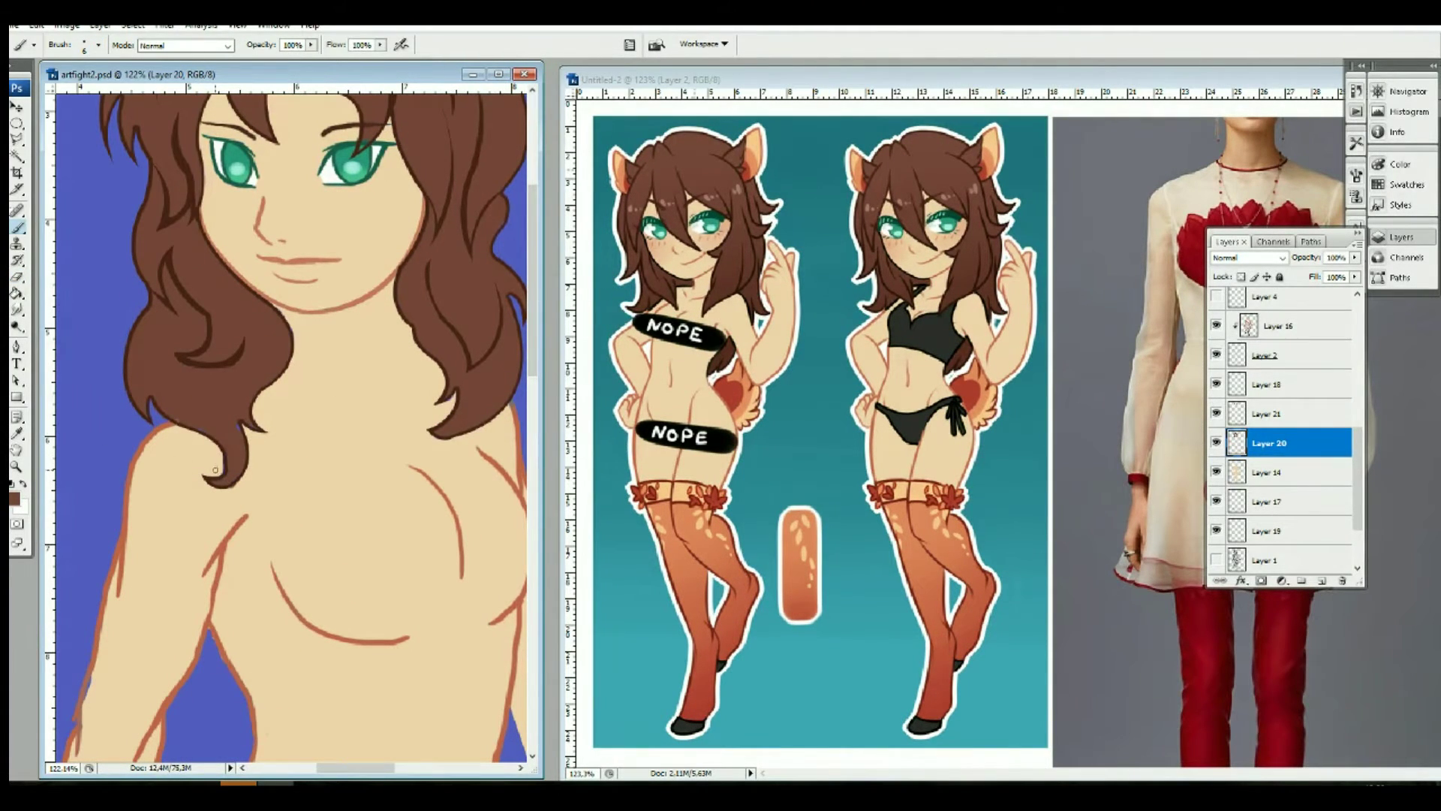
# Step: Zoom in, move the view up to the ear and hide the hair fill layer
pyautogui.hotkey('ctrl', '+')
pyautogui.press('e')
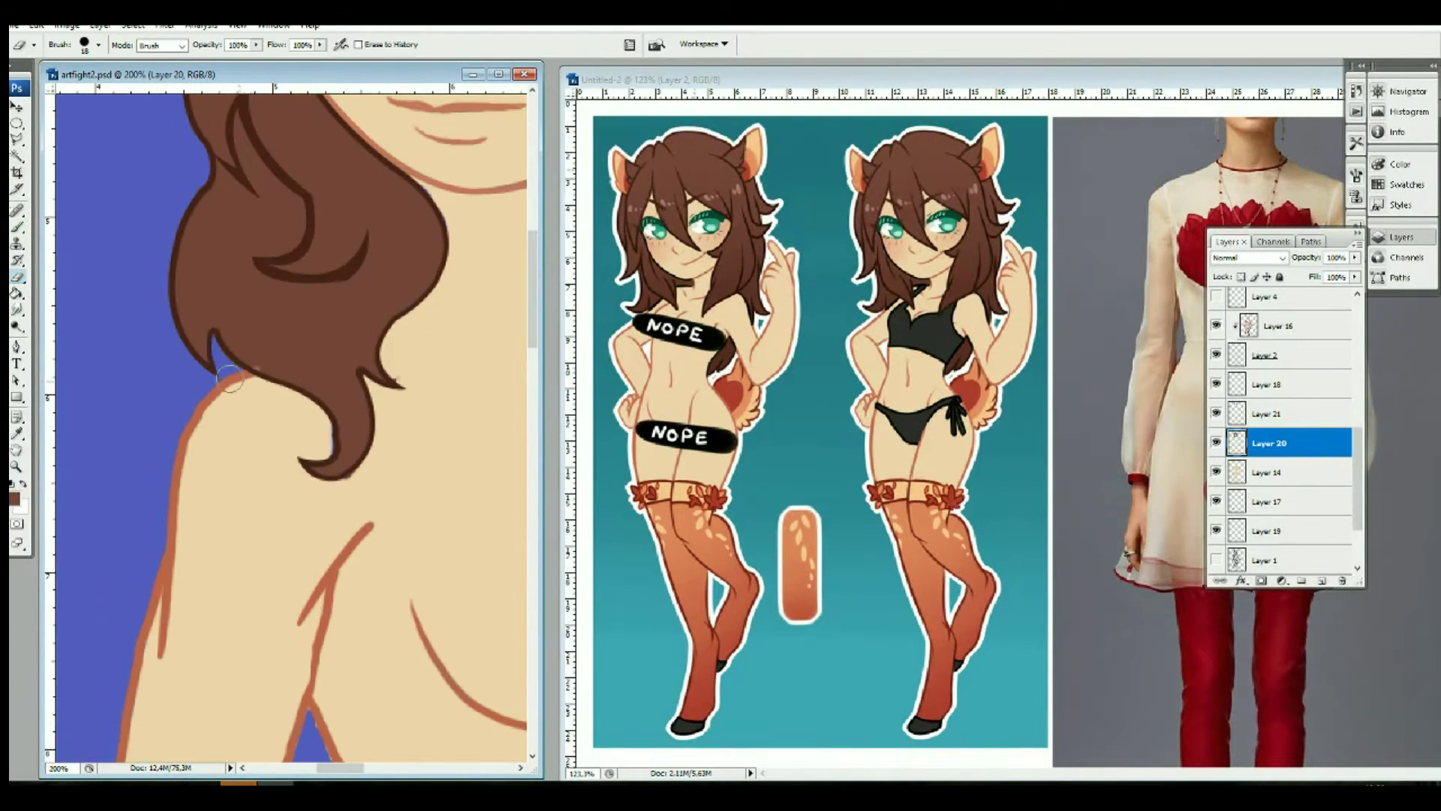
pyautogui.click(1268, 355)
pyautogui.scroll(5, 267, 350)
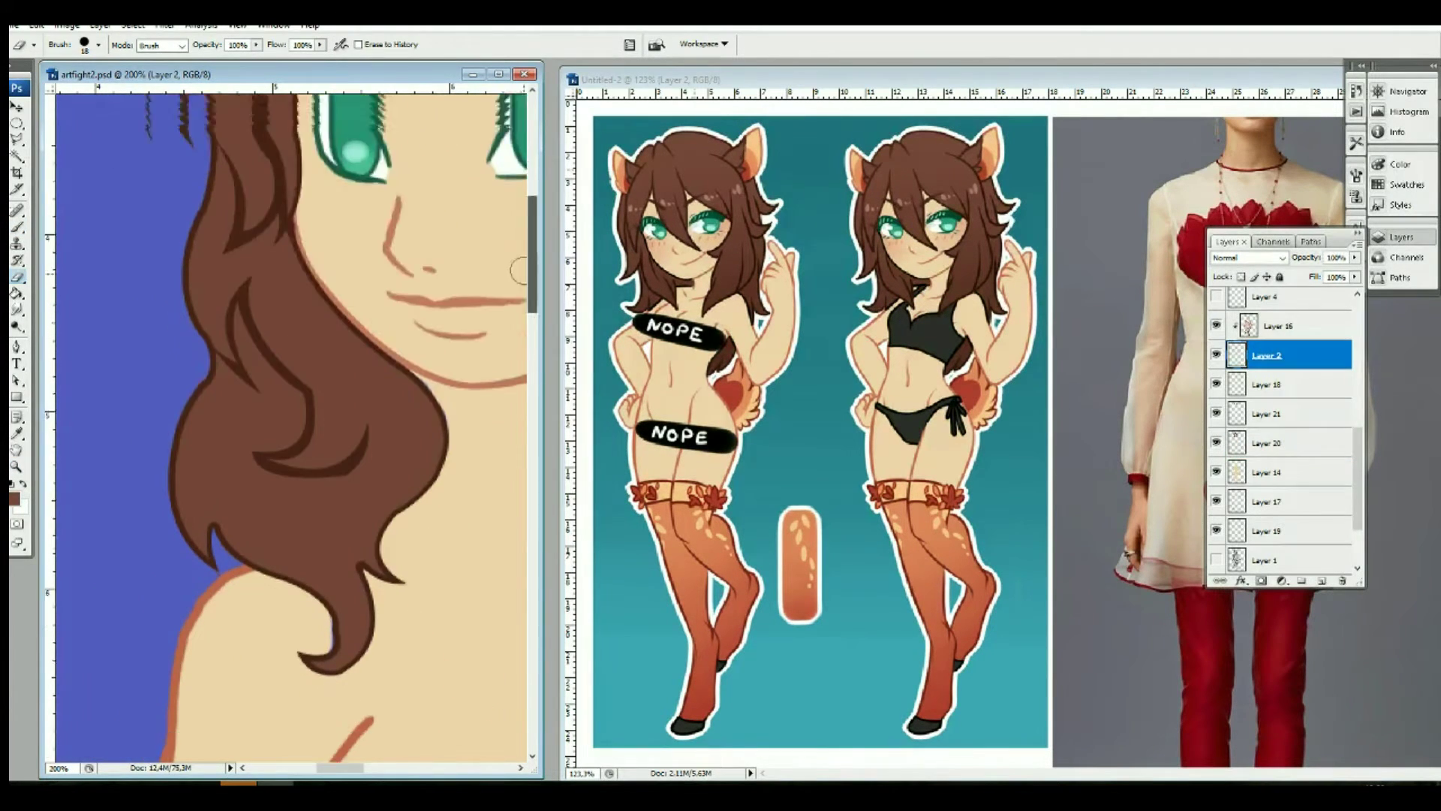
pyautogui.scroll(3, 266, 350)
pyautogui.click(1397, 91)
pyautogui.moveTo(1285, 146); pyautogui.dragTo(1291, 129)
pyautogui.click(1401, 236)
pyautogui.click(1276, 414)
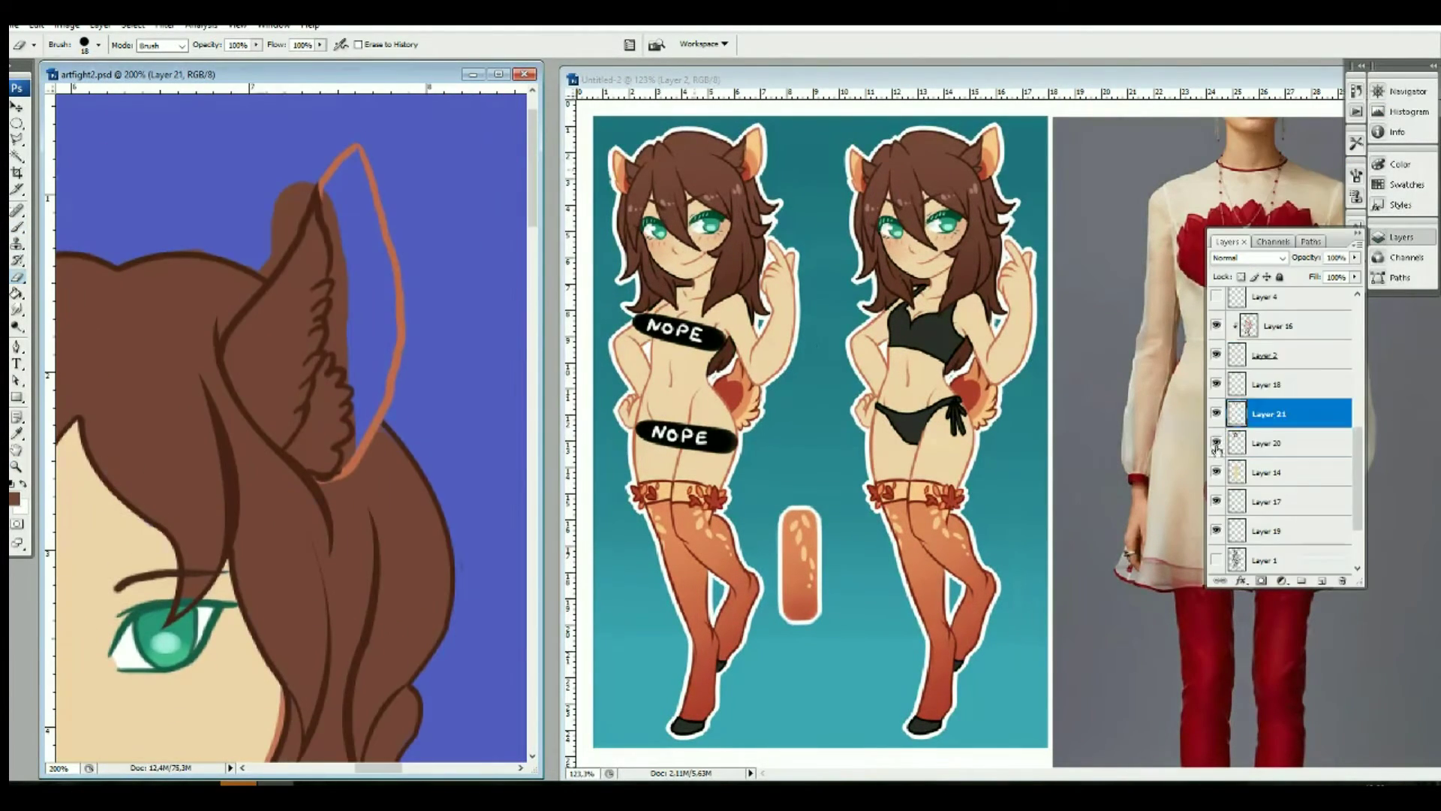
# Step: Trim the brown ear fill on Layer 21 along its inner edge
pyautogui.click(1216, 443)
pyautogui.moveTo(351, 768); pyautogui.dragTo(323, 769)
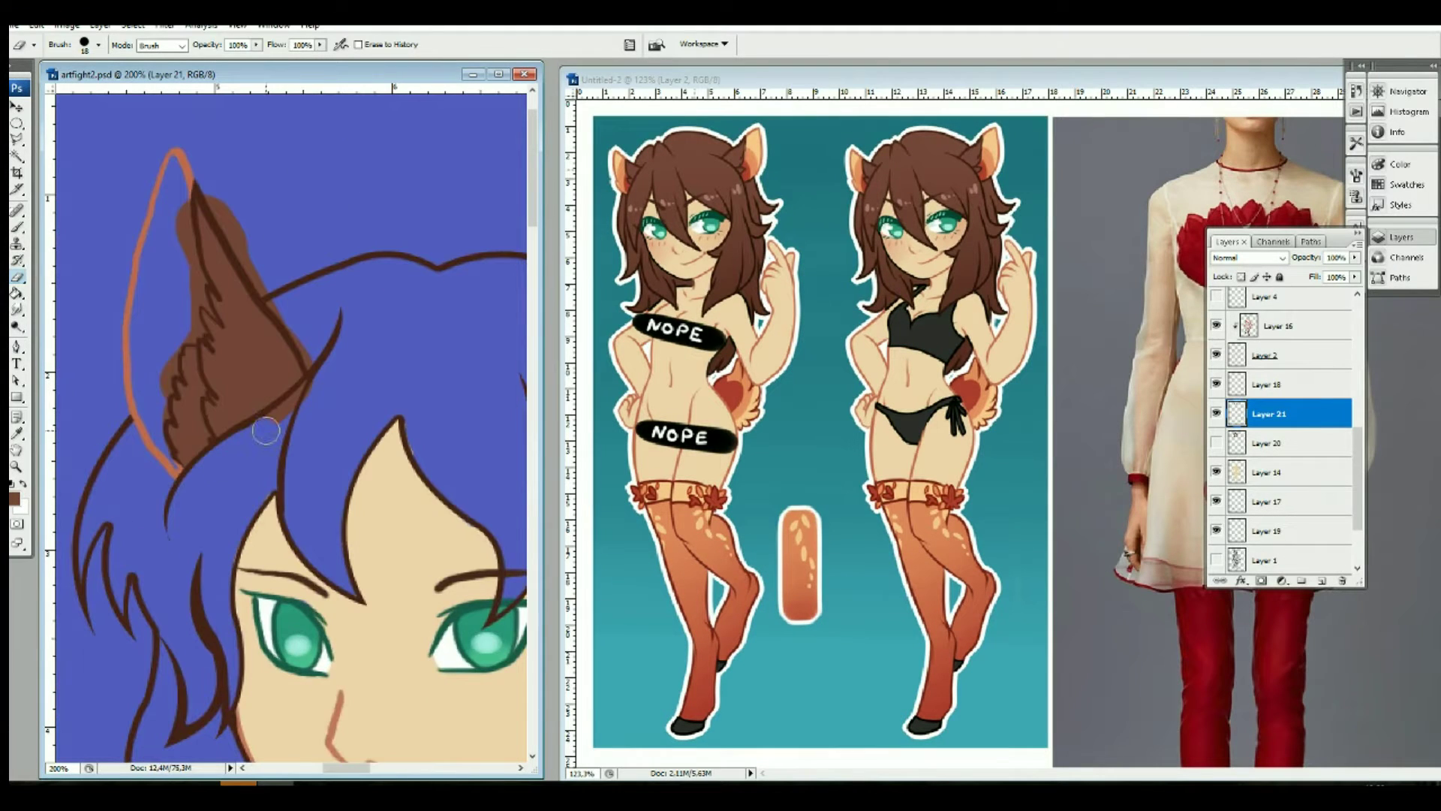
pyautogui.moveTo(191, 209)
pyautogui.mouseDown()
pyautogui.moveTo(184, 294)
pyautogui.moveTo(214, 323)
pyautogui.mouseUp()
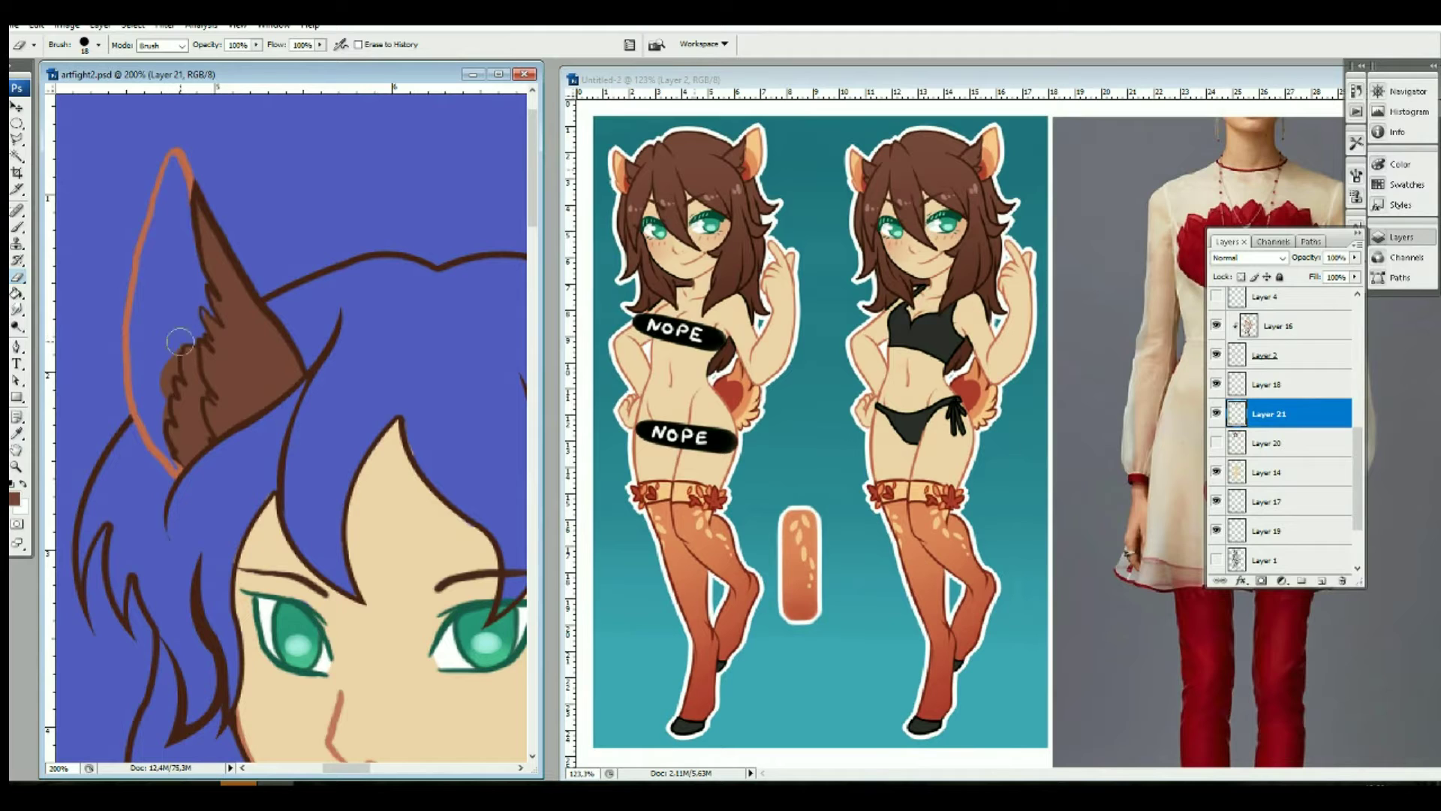
pyautogui.moveTo(345, 768); pyautogui.dragTo(378, 767)
pyautogui.moveTo(338, 210)
pyautogui.mouseDown()
pyautogui.moveTo(340, 324)
pyautogui.moveTo(368, 394)
pyautogui.moveTo(359, 450)
pyautogui.mouseUp()
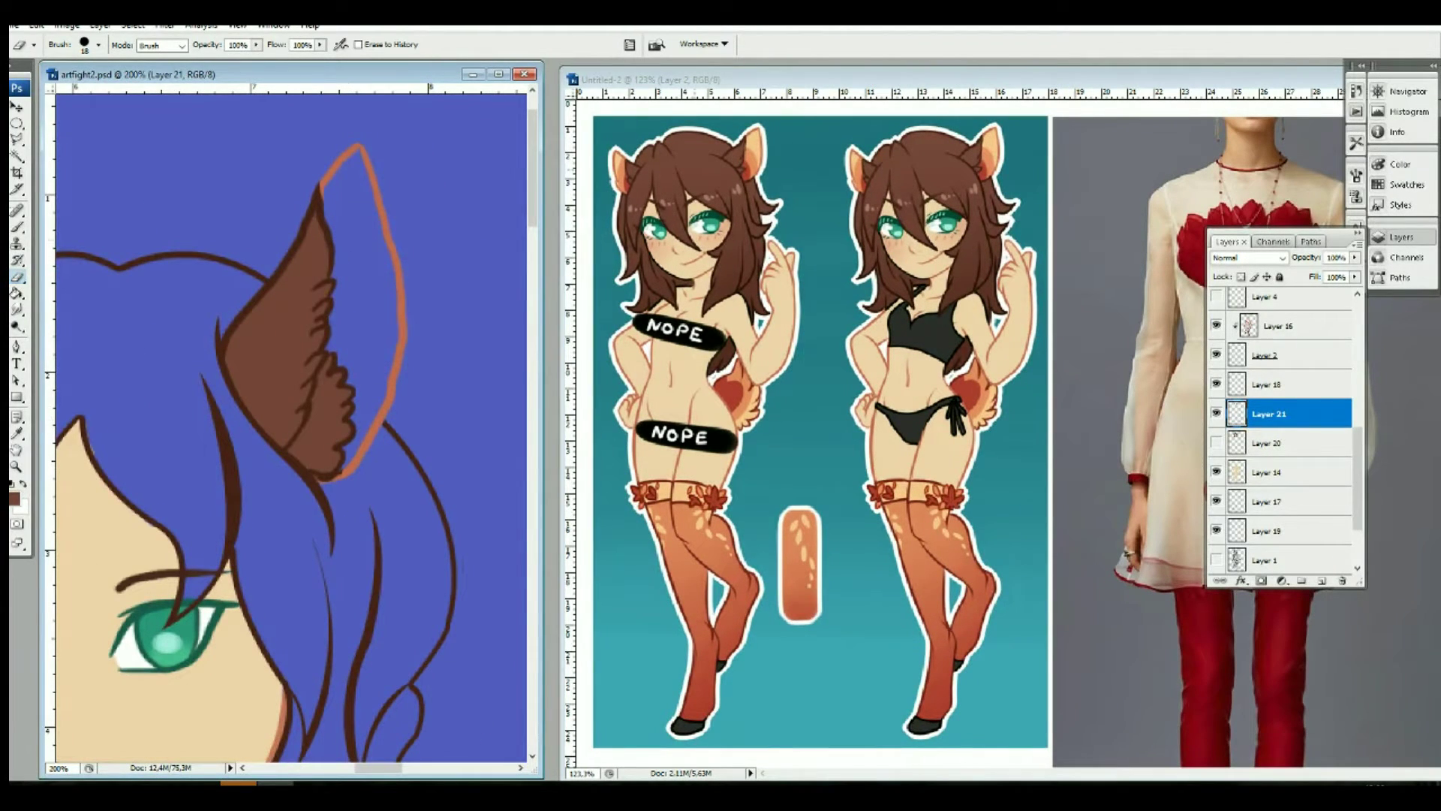
# Step: Add Layer 22 below the ear colour and paint the ear interior peach
pyautogui.keyDown('ctrl'); pyautogui.click(1321, 580); pyautogui.keyUp('ctrl')
pyautogui.press('b')
pyautogui.moveTo(353, 150); pyautogui.dragTo(360, 465)
pyautogui.hscroll(-5, 383, 683)
# Step: Erase part of the ear interior fill and smudge brown into it
pyautogui.press('e')
pyautogui.moveTo(172, 225); pyautogui.dragTo(218, 457)
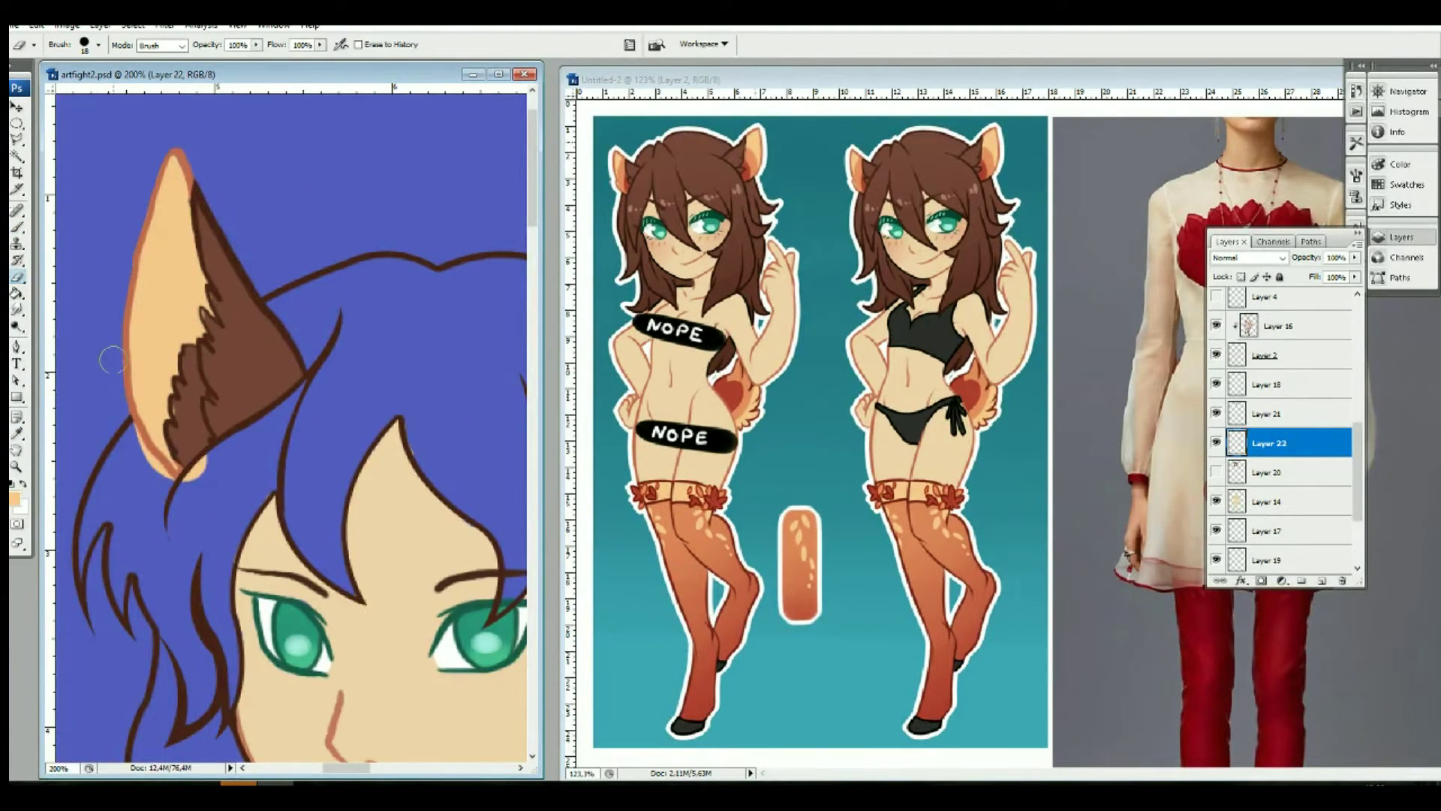
pyautogui.press('r')
pyautogui.hotkey('alt', ']')
pyautogui.moveTo(202, 297)
pyautogui.mouseDown()
pyautogui.moveTo(196, 356)
pyautogui.moveTo(182, 306)
pyautogui.mouseUp()
# Step: Hide the brown ear layer, shape fur tufts and trim the peach fill to the ear outline
pyautogui.press('e')
pyautogui.click(1215, 413)
pyautogui.click(1276, 443)
pyautogui.moveTo(203, 210)
pyautogui.mouseDown()
pyautogui.moveTo(218, 338)
pyautogui.moveTo(194, 409)
pyautogui.mouseUp()
pyautogui.moveTo(191, 349); pyautogui.dragTo(186, 461)
pyautogui.hscroll(5, 226, 376)
pyautogui.moveTo(304, 283); pyautogui.dragTo(372, 368)
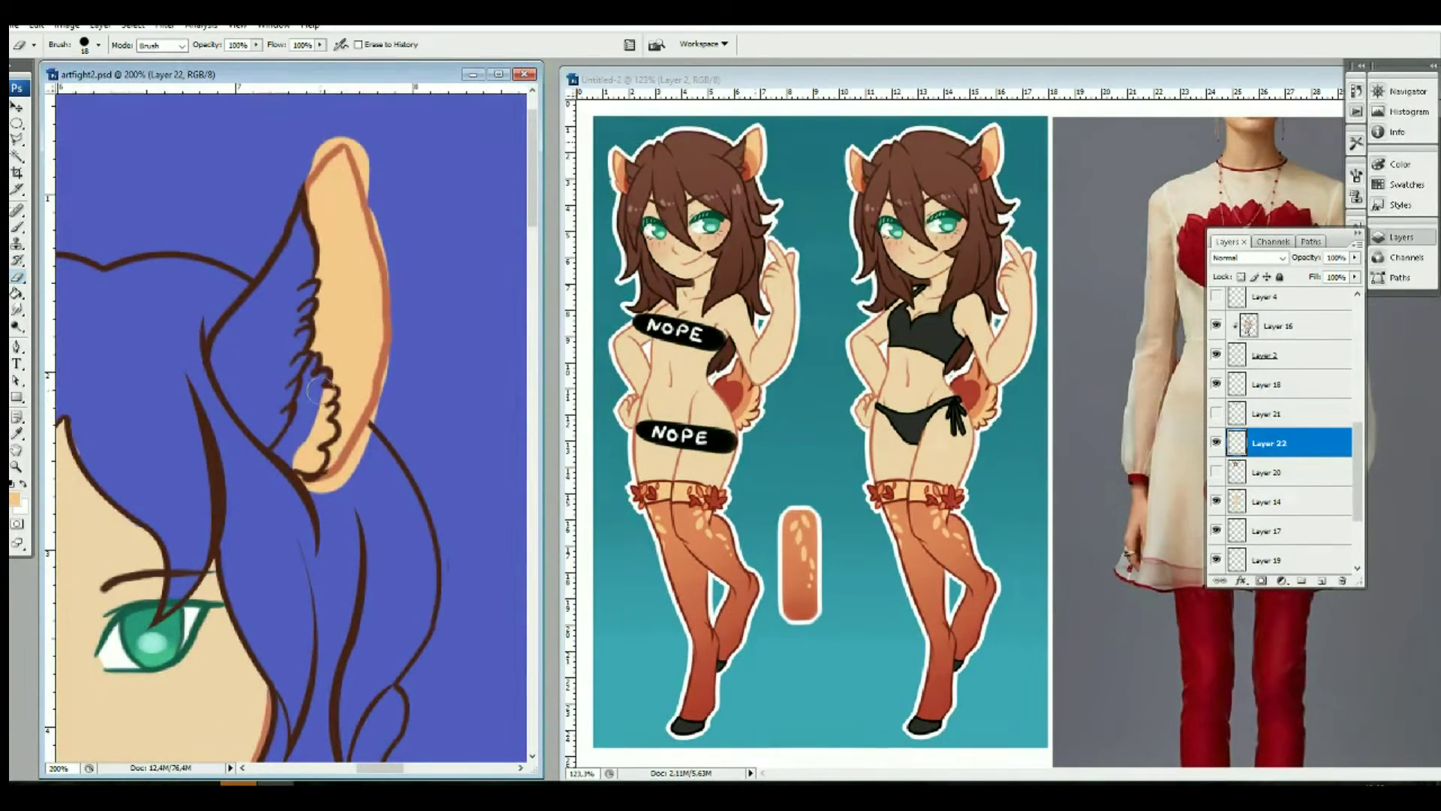
pyautogui.moveTo(315, 146); pyautogui.dragTo(391, 286)
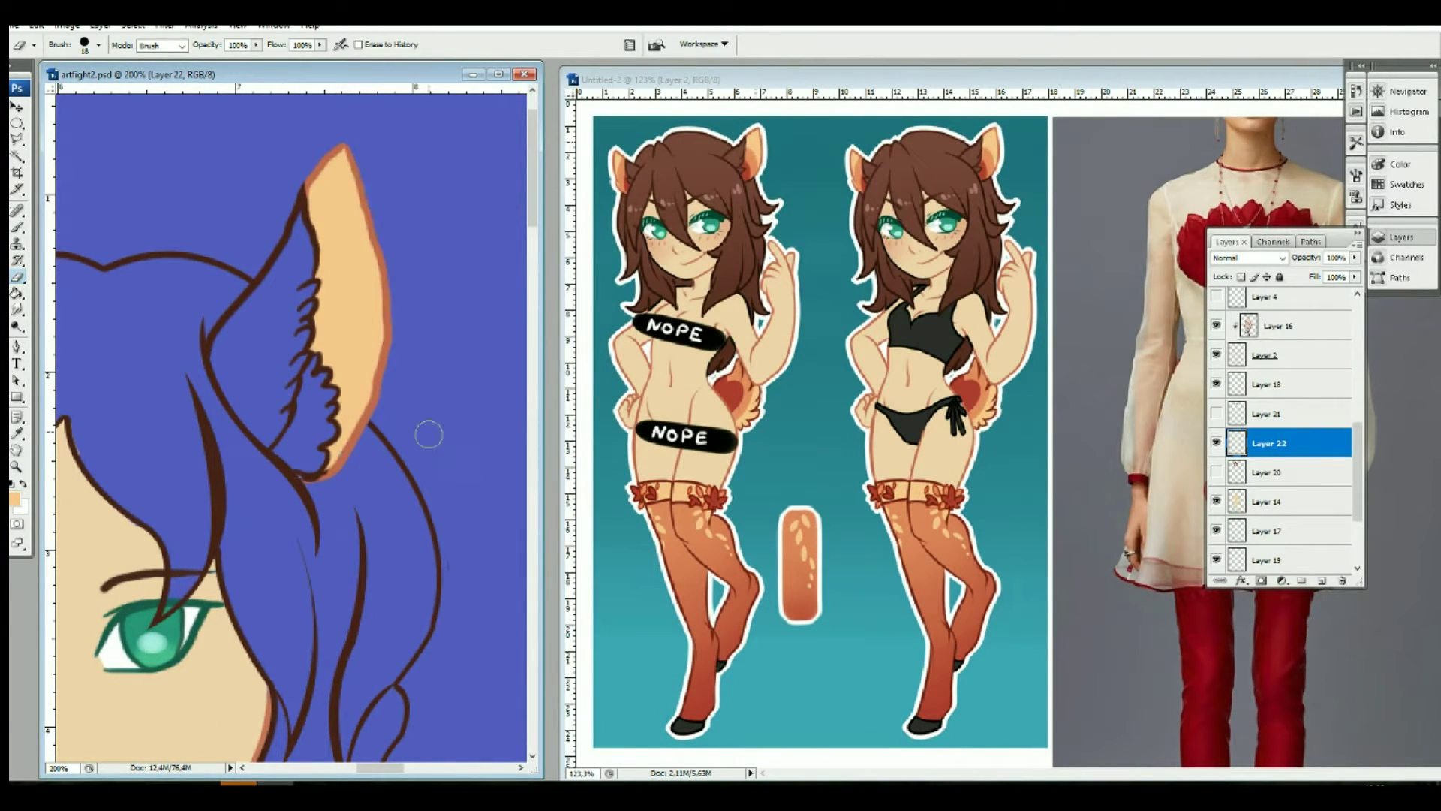
# Step: On new Layer 23, paint soft orange shading along the inner ear edge
pyautogui.click(1319, 581)
pyautogui.press('b')
pyautogui.click(98, 44)
pyautogui.click(75, 188)
pyautogui.moveTo(289, 259)
pyautogui.mouseDown()
pyautogui.moveTo(323, 481)
pyautogui.moveTo(285, 466)
pyautogui.mouseUp()
pyautogui.hscroll(-5, 420, 732)
# Step: On new Layer 24, paint red ear shading and erase its spill outside the ear
pyautogui.keyDown('alt'); pyautogui.click(1276, 675); pyautogui.keyUp('alt')
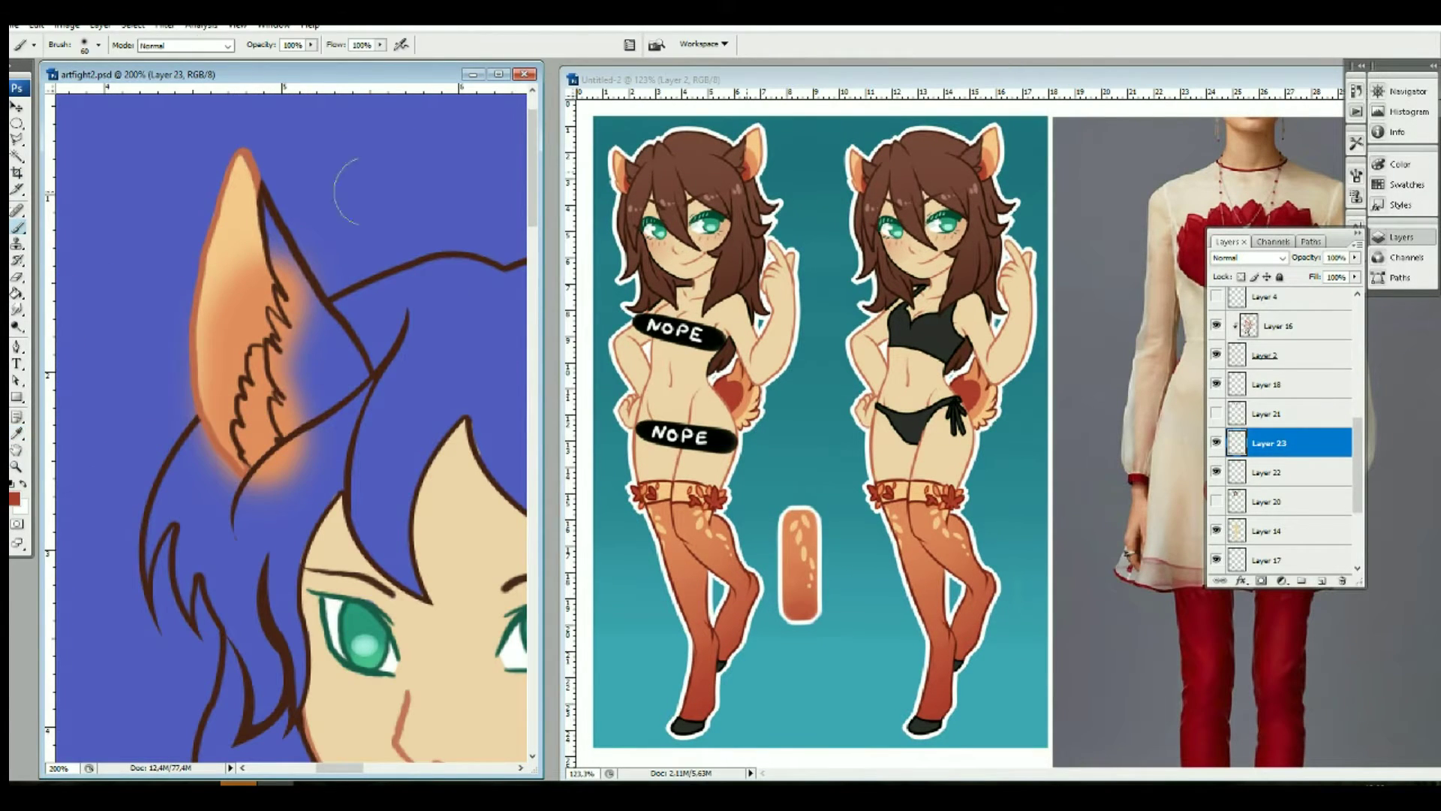
pyautogui.hotkey('ctrl', 'shift', 'alt', 'n')
pyautogui.moveTo(248, 315); pyautogui.dragTo(255, 402)
pyautogui.hscroll(5, 255, 401)
pyautogui.press('e')
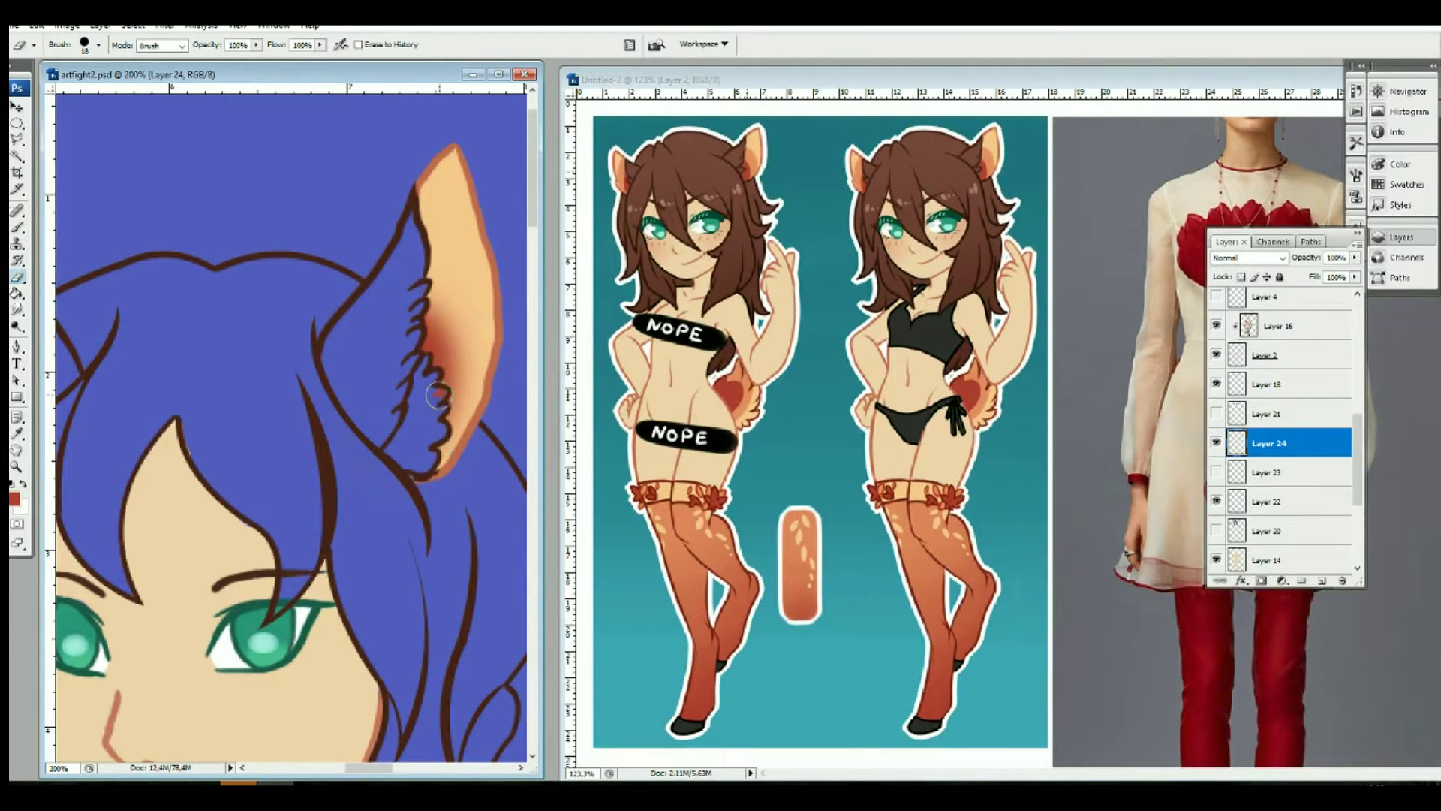
pyautogui.hscroll(-5, 180, 319)
pyautogui.moveTo(193, 304)
pyautogui.mouseDown()
pyautogui.moveTo(173, 492)
pyautogui.moveTo(139, 443)
pyautogui.mouseUp()
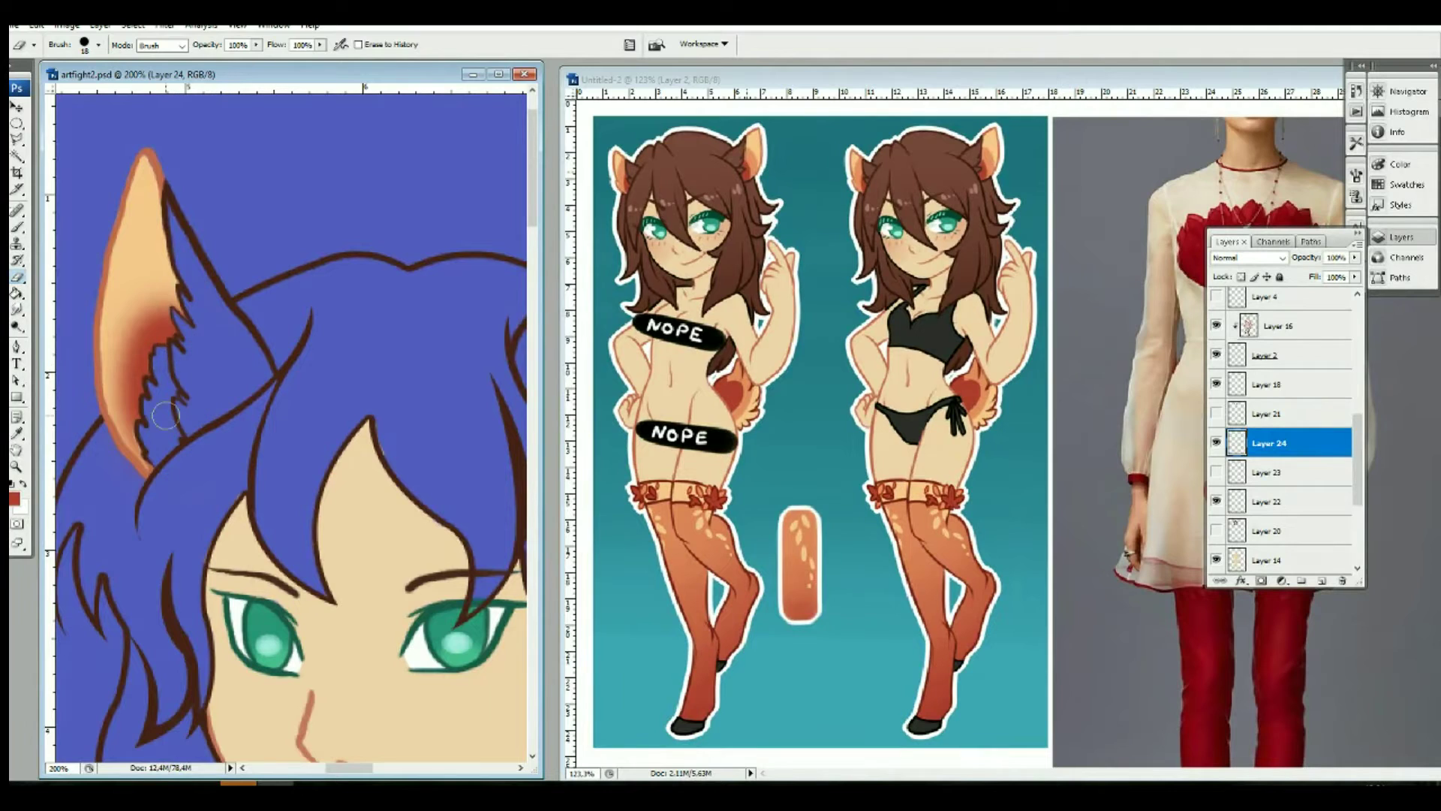
# Step: Erase the orange shading spill beside the fur and along the other ear
pyautogui.click(1215, 472)
pyautogui.click(1215, 443)
pyautogui.click(1276, 472)
pyautogui.moveTo(225, 247)
pyautogui.mouseDown()
pyautogui.moveTo(203, 383)
pyautogui.moveTo(146, 462)
pyautogui.moveTo(162, 345)
pyautogui.moveTo(132, 482)
pyautogui.mouseUp()
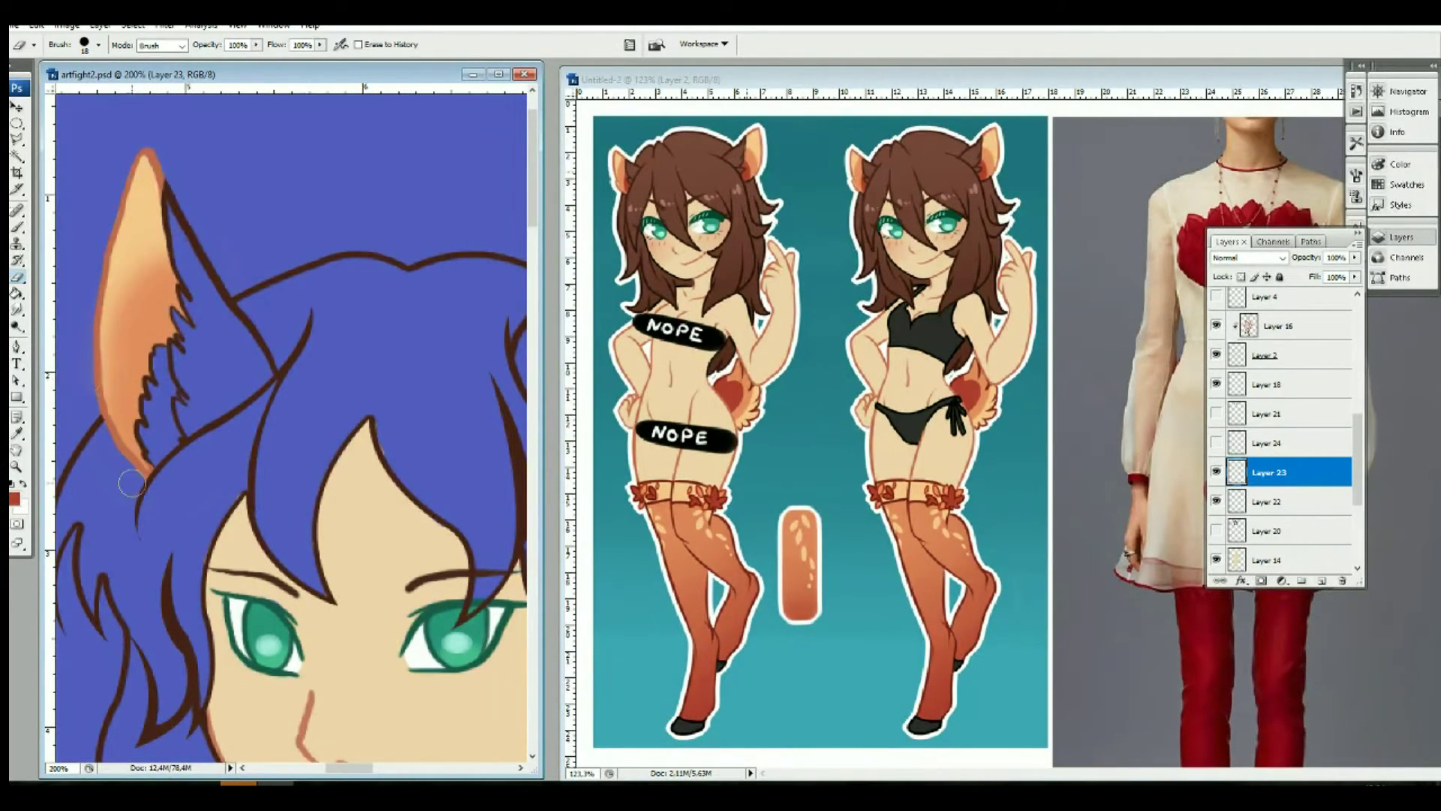
pyautogui.moveTo(450, 375); pyautogui.dragTo(167, 375)
pyautogui.moveTo(323, 247)
pyautogui.mouseDown()
pyautogui.moveTo(297, 283)
pyautogui.moveTo(315, 409)
pyautogui.moveTo(370, 487)
pyautogui.mouseUp()
# Step: Show the red shading layer again, select the skin layer and review the whole canvas
pyautogui.click(1217, 443)
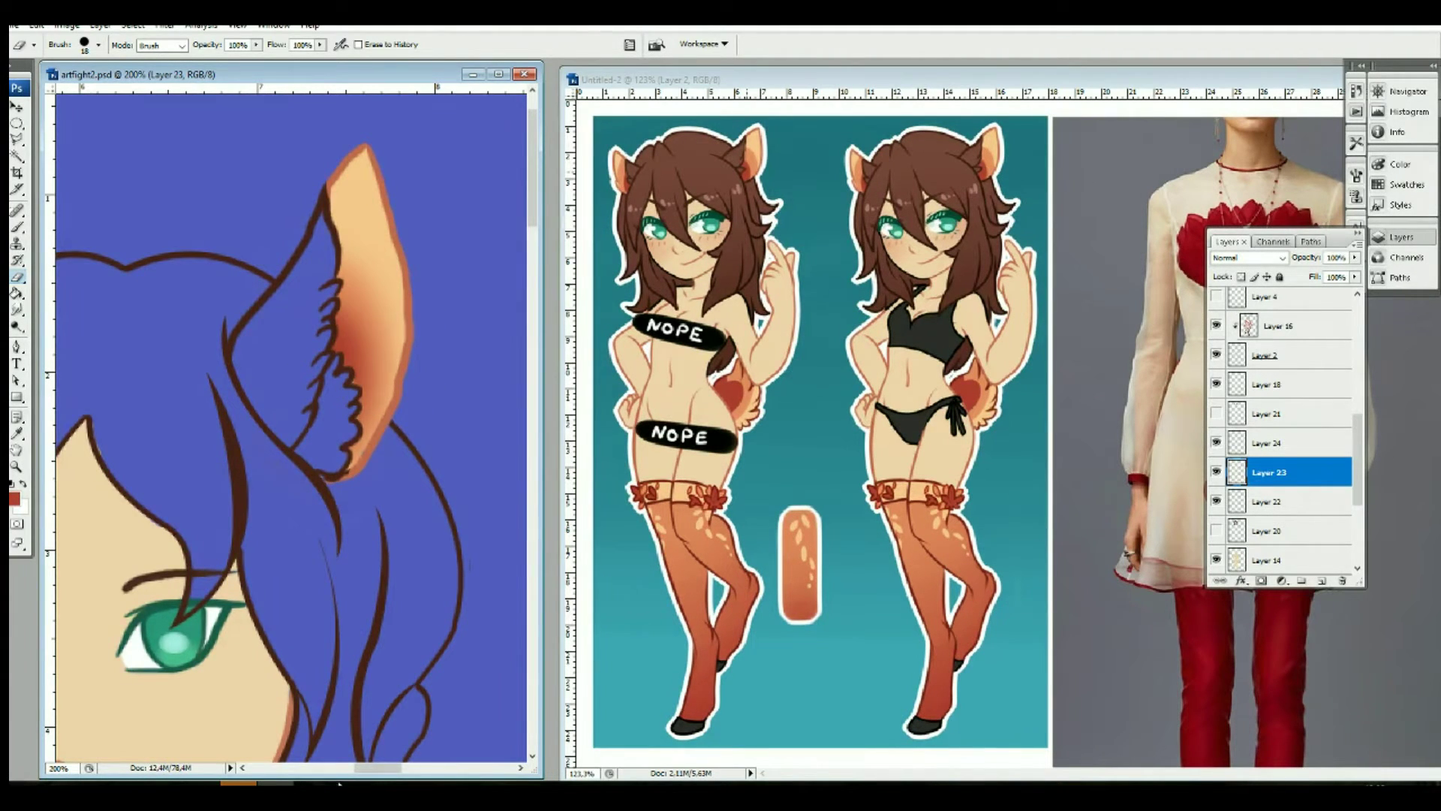
pyautogui.hscroll(-5, 291, 436)
pyautogui.click(1246, 555)
pyautogui.hscroll(1, 488, 415)
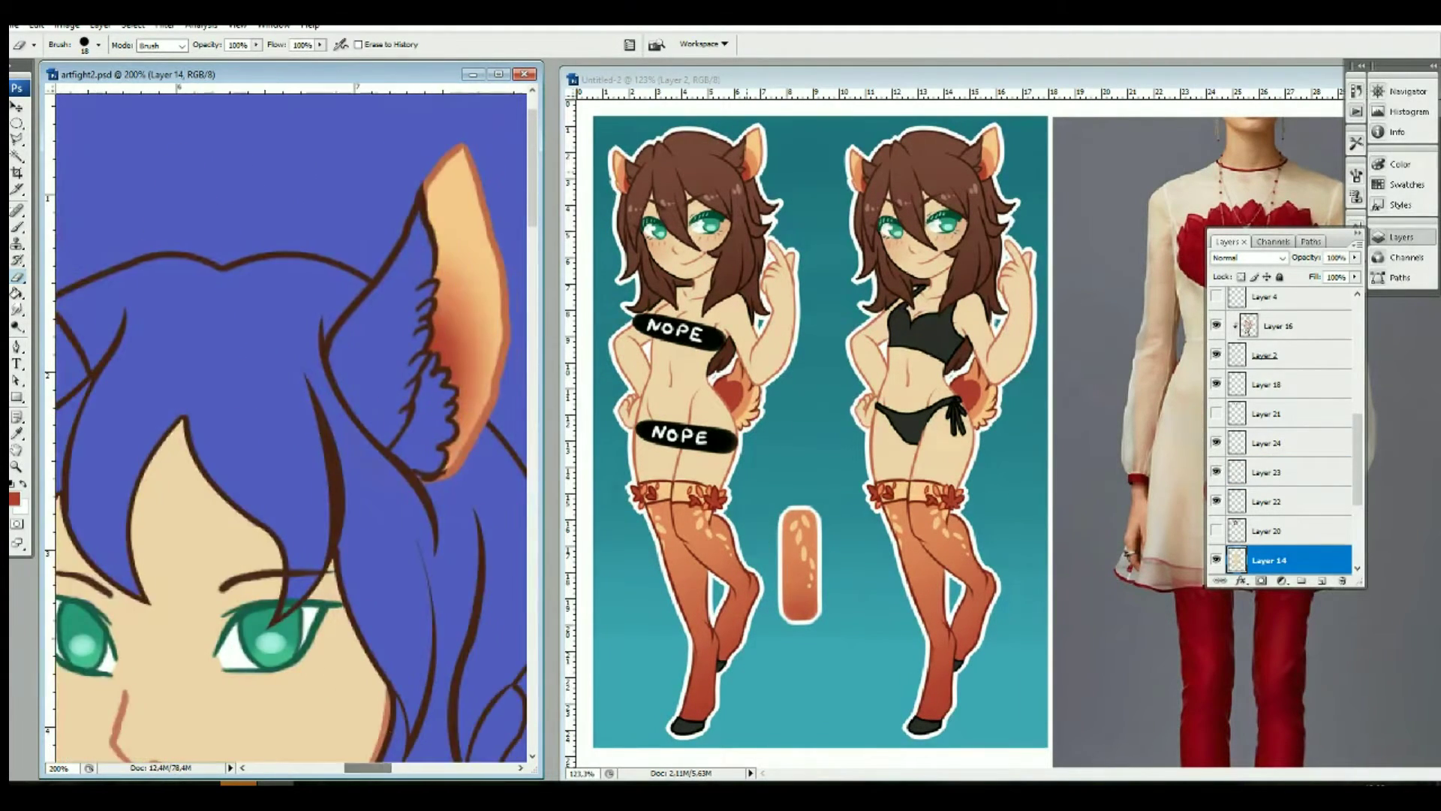
pyautogui.click(1398, 90)
pyautogui.scroll(-7, 300, 488)
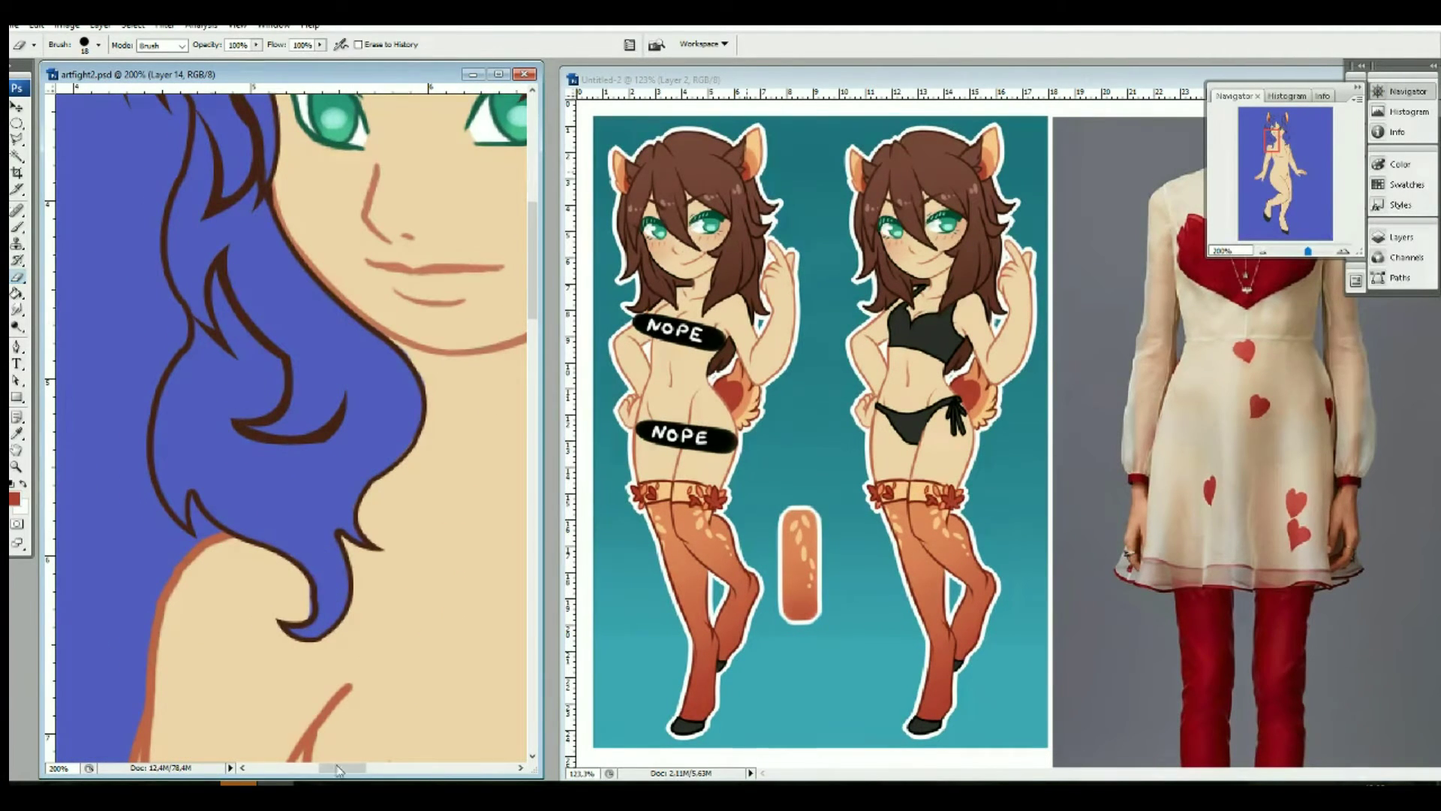
pyautogui.hscroll(3, 386, 497)
pyautogui.hscroll(1, 385, 498)
pyautogui.click(1400, 236)
pyautogui.scroll(-1, 1362, 481)
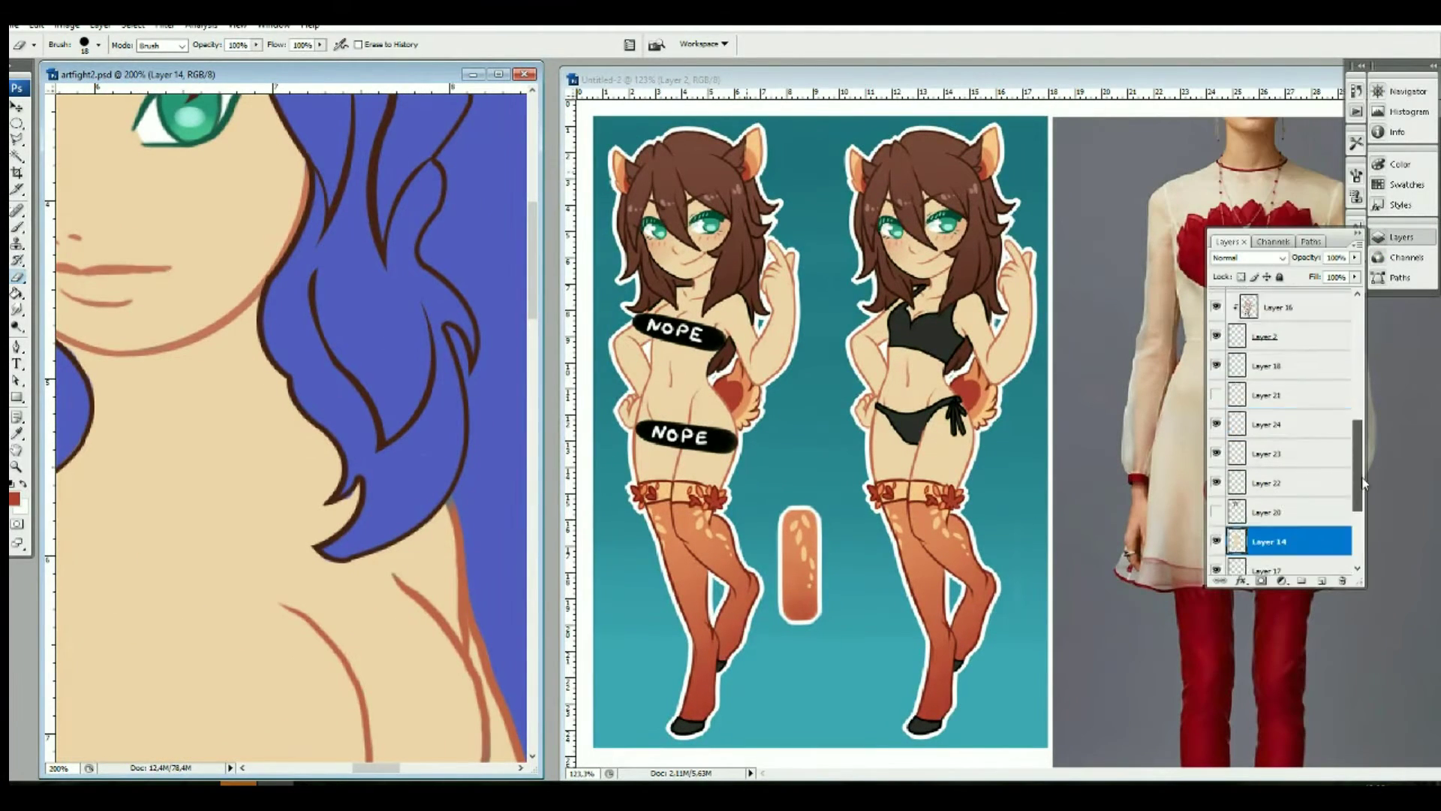
# Step: Zoom out to the whole body and sample the blue line colour for the thigh bands
pyautogui.scroll(1, 1362, 480)
pyautogui.click(1284, 372)
pyautogui.press('b')
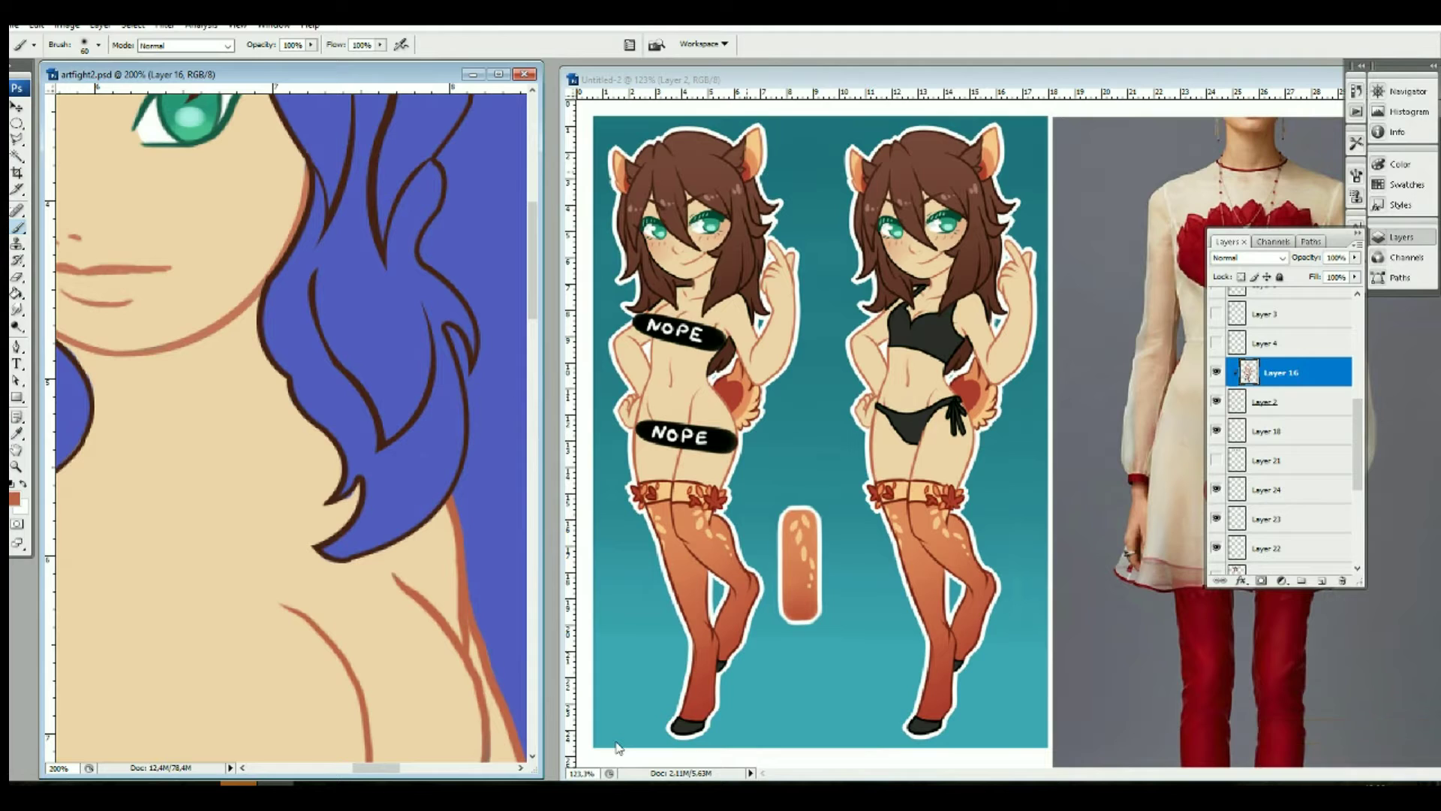
pyautogui.press('z')
pyautogui.hotkey('ctrl', '-')
pyautogui.hotkey('ctrl', '-')
pyautogui.hotkey('ctrl', '-')
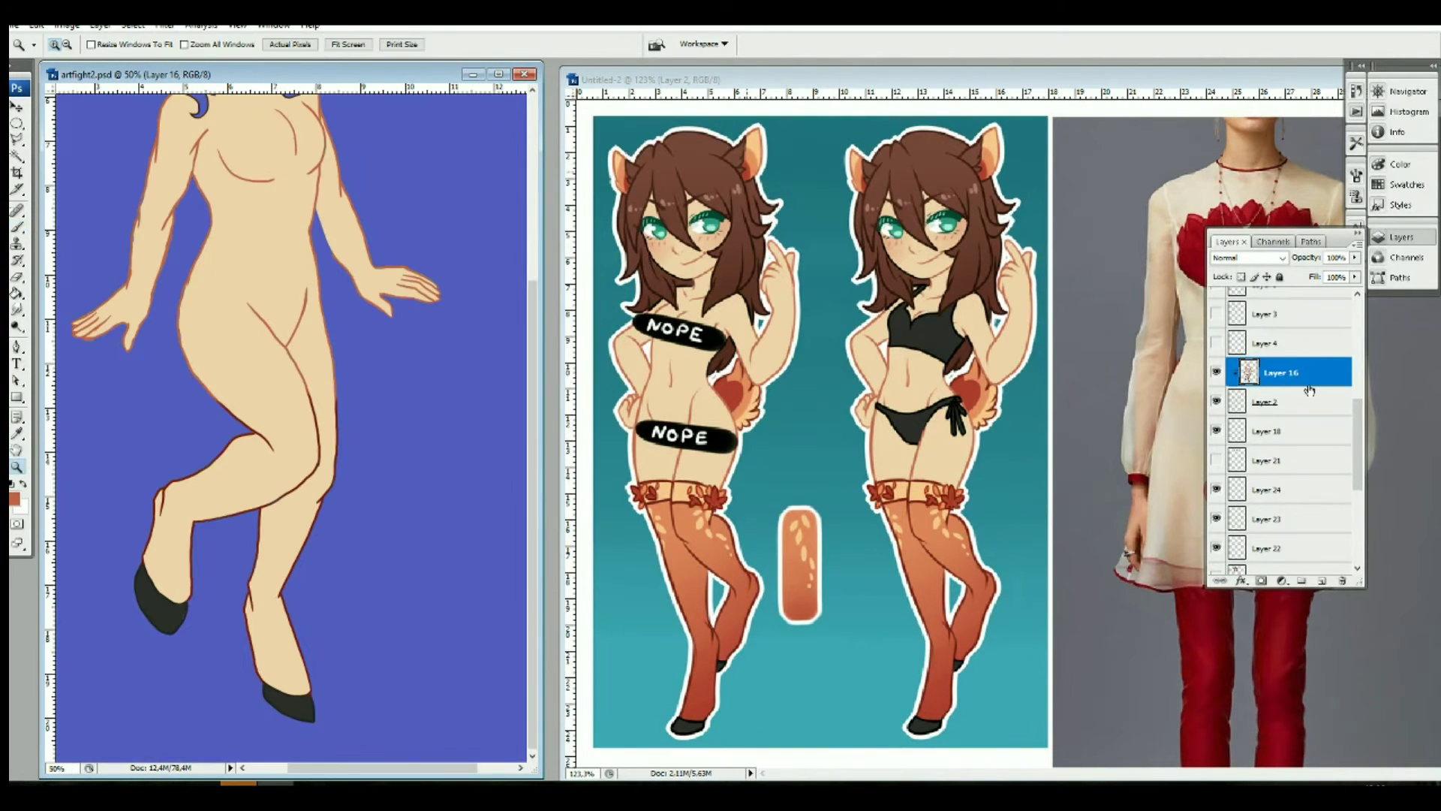
pyautogui.click(1292, 432)
pyautogui.click(1216, 373)
pyautogui.click(1275, 402)
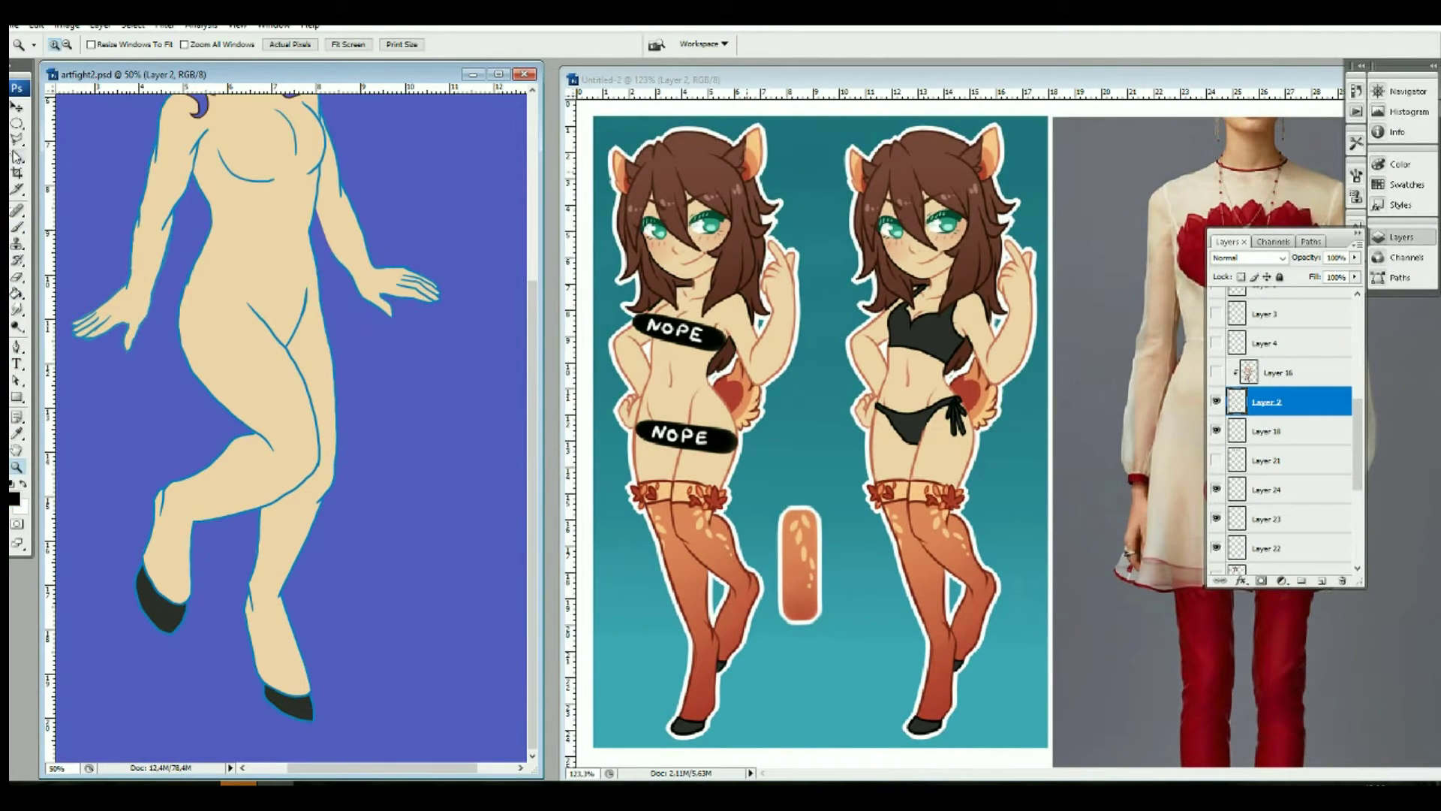
pyautogui.press('i')
pyautogui.click(1215, 373)
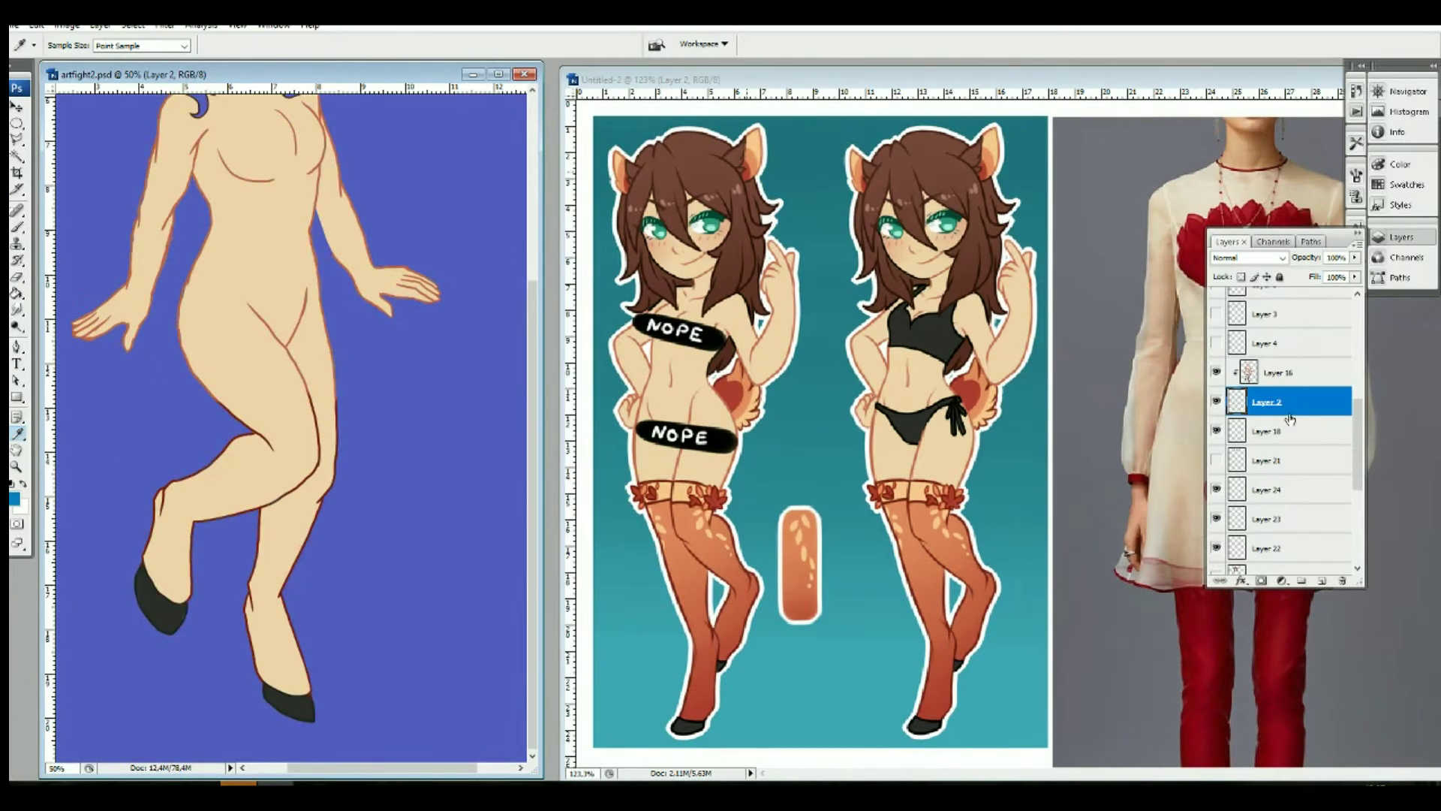
pyautogui.press('b')
pyautogui.click(97, 45)
# Step: Draw the first two curved bands across the thigh and stroke them in blue
pyautogui.moveTo(241, 388); pyautogui.dragTo(297, 365)
pyautogui.press('p')
pyautogui.click(220, 401)
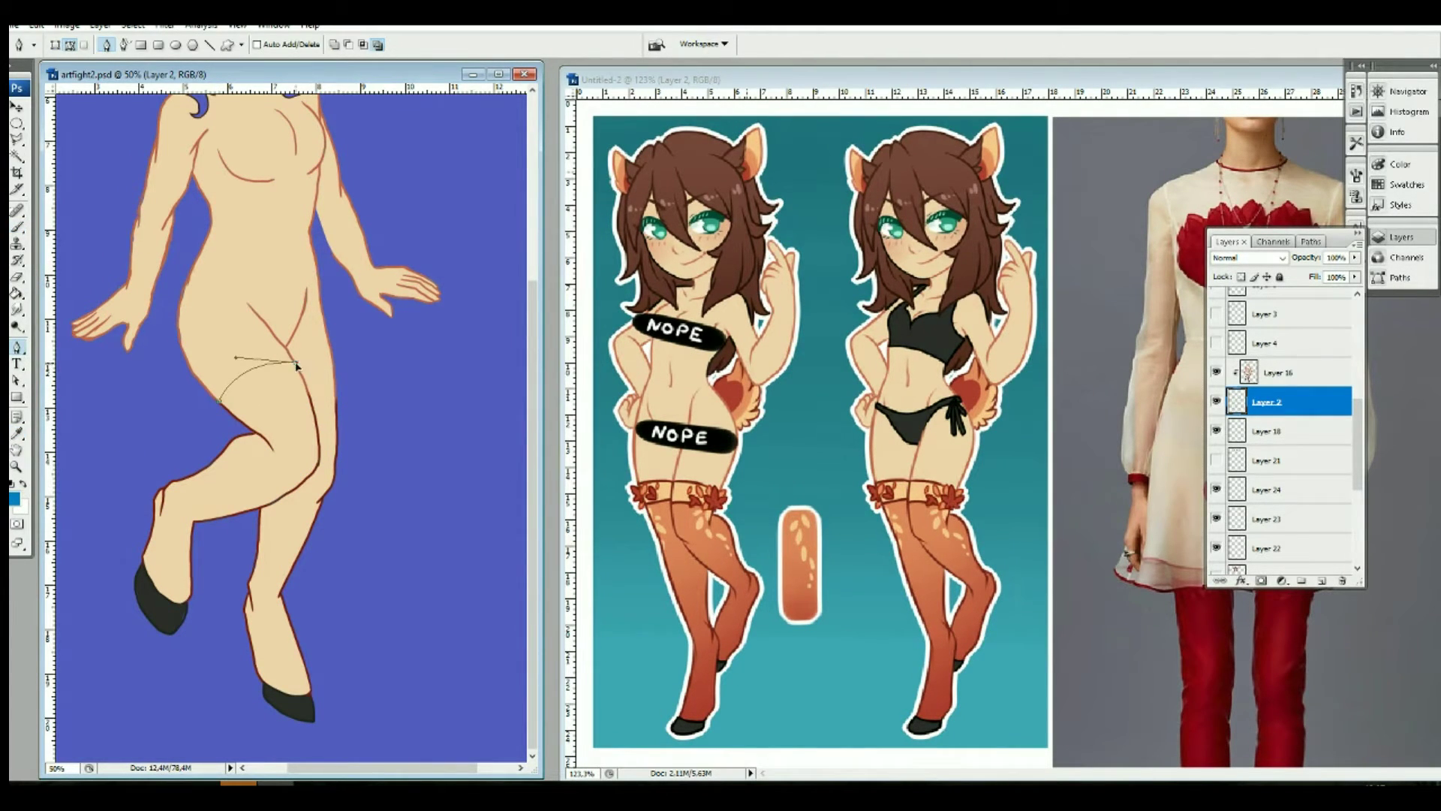
pyautogui.rightClick(139, 244)
pyautogui.press('Return')
pyautogui.click(242, 421)
pyautogui.moveTo(304, 389); pyautogui.dragTo(342, 409)
pyautogui.rightClick(307, 394)
pyautogui.press('Return')
# Step: Add two more short path segments on the thigh, each stroked in blue
pyautogui.rightClick(324, 408)
pyautogui.click(353, 443)
pyautogui.press('Return')
pyautogui.rightClick(315, 438)
pyautogui.click(345, 471)
pyautogui.press('Return')
# Step: Set the brush to 18 px, then 21 px, and show the grey sketch layer
pyautogui.press('b')
pyautogui.click(96, 46)
pyautogui.doubleClick(149, 190)
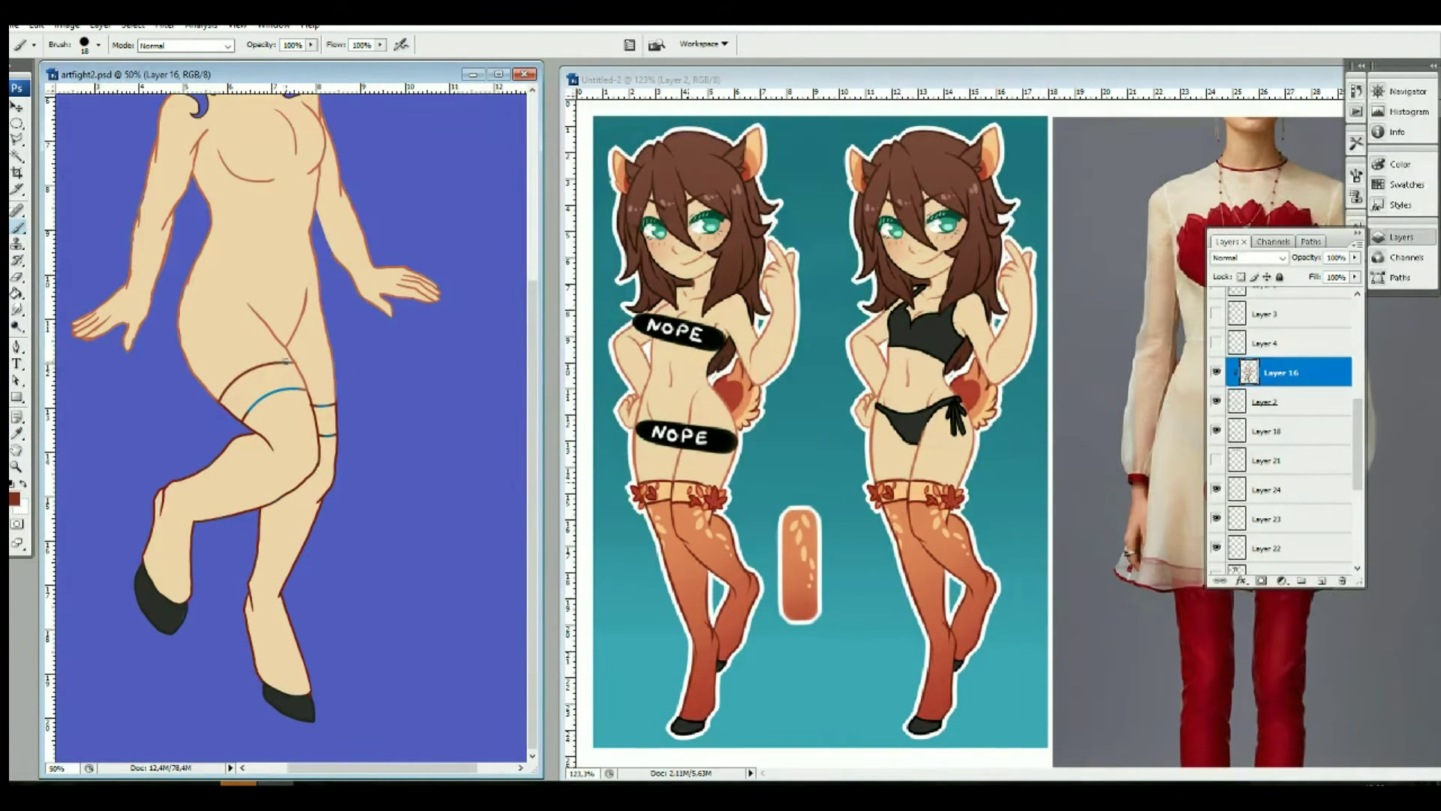
pyautogui.press('Return')
pyautogui.click(96, 46)
pyautogui.doubleClick(157, 192)
pyautogui.click(1276, 401)
pyautogui.press('i')
pyautogui.scroll(-4, 1276, 451)
pyautogui.click(1216, 473)
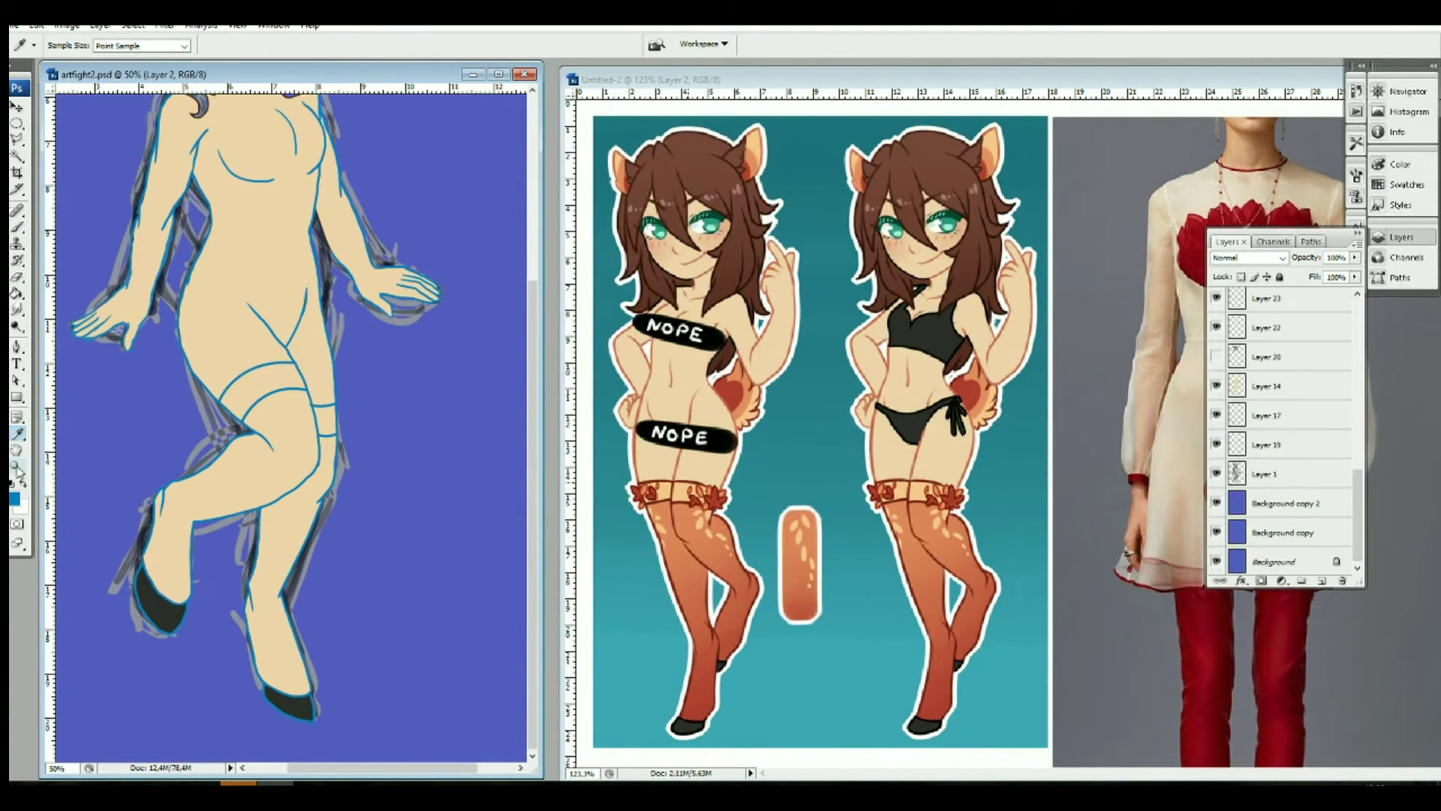
# Step: At 100% zoom, outline the fluffy tail beside the hip with a thin brush
pyautogui.hotkey('ctrl', '+')
pyautogui.press('b')
pyautogui.click(96, 45)
pyautogui.doubleClick(45, 131)
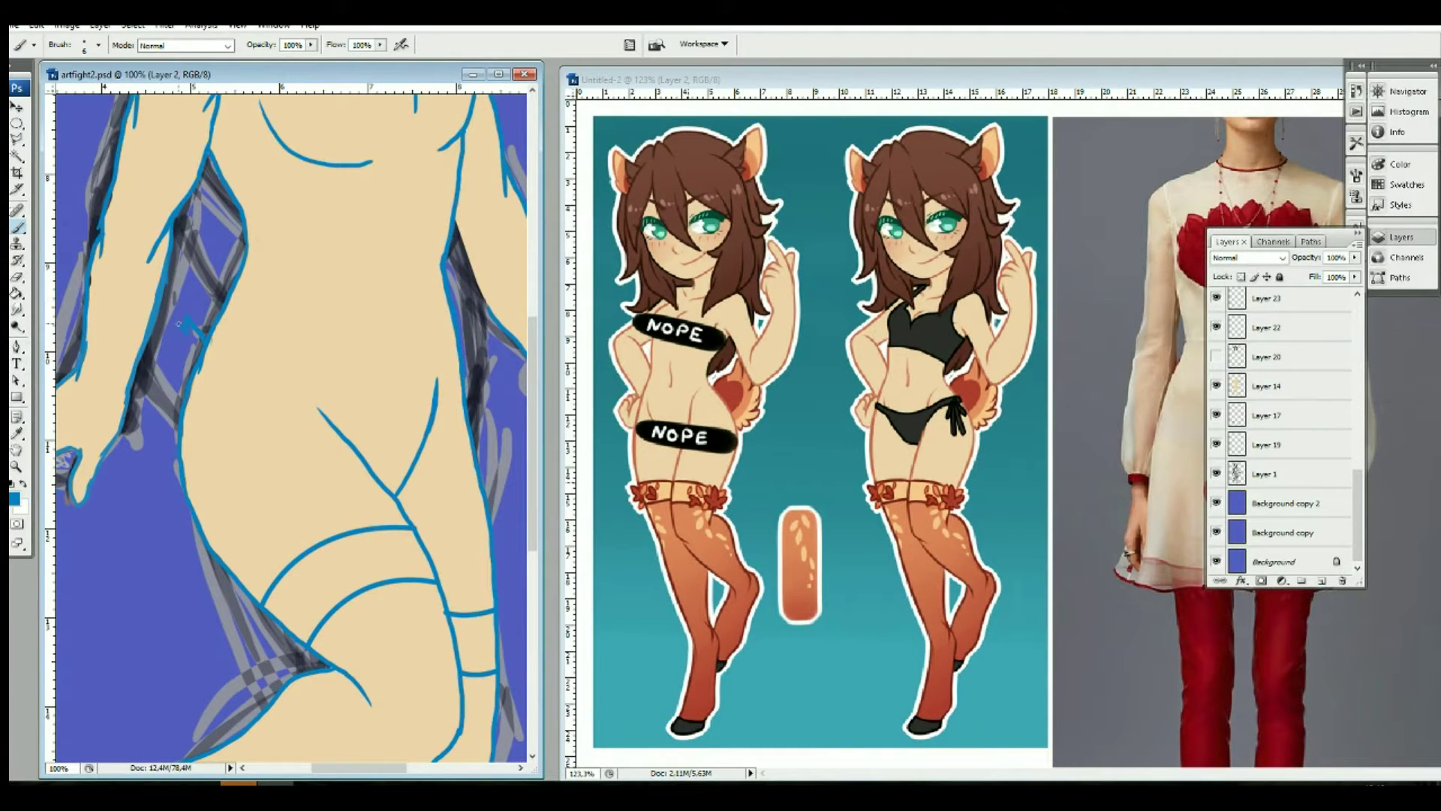
pyautogui.moveTo(112, 387); pyautogui.dragTo(134, 435)
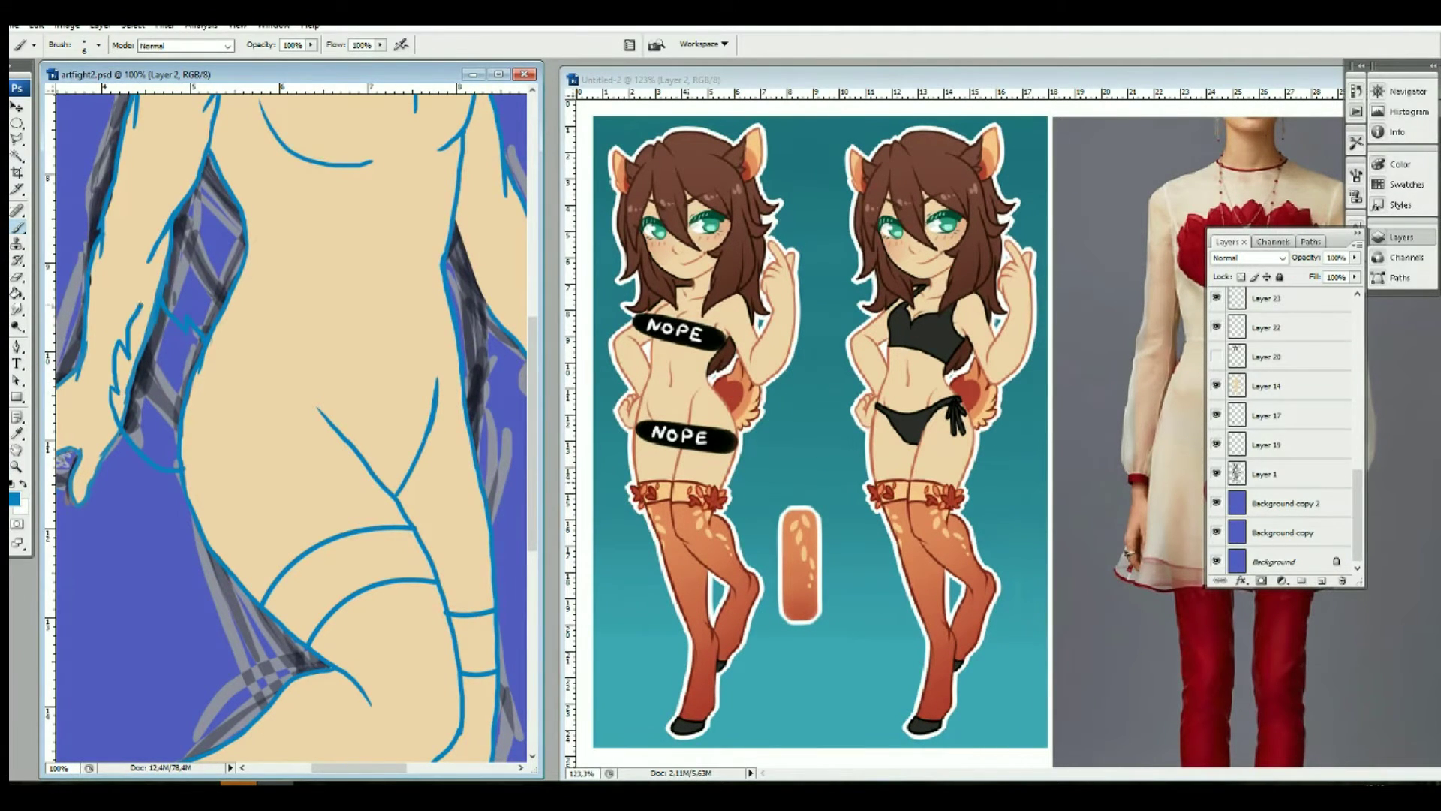
pyautogui.scroll(3, 1291, 435)
pyautogui.click(1216, 448)
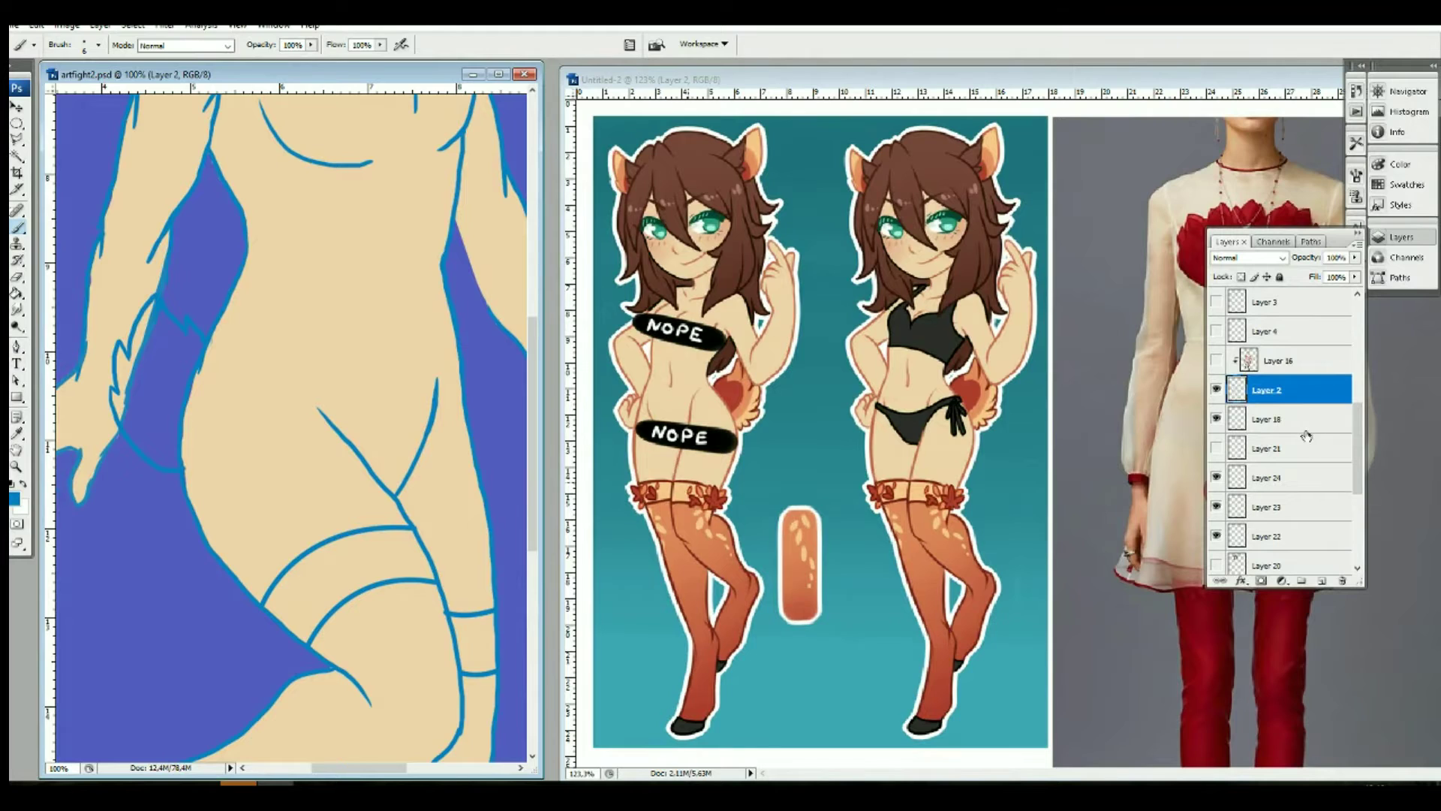
# Step: Erase the skin fill under the tail and add a new layer for the tail colour
pyautogui.press('e')
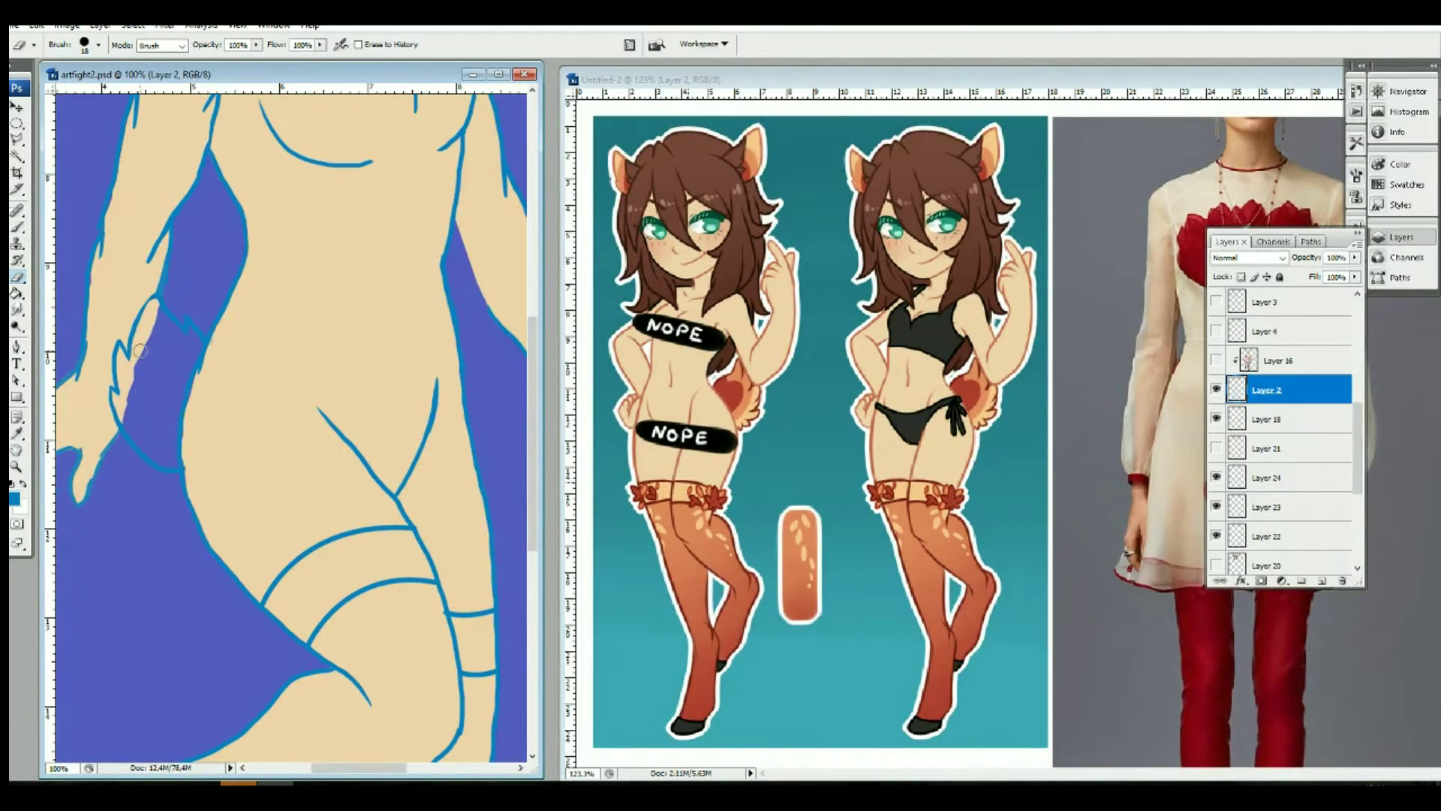
pyautogui.press('b')
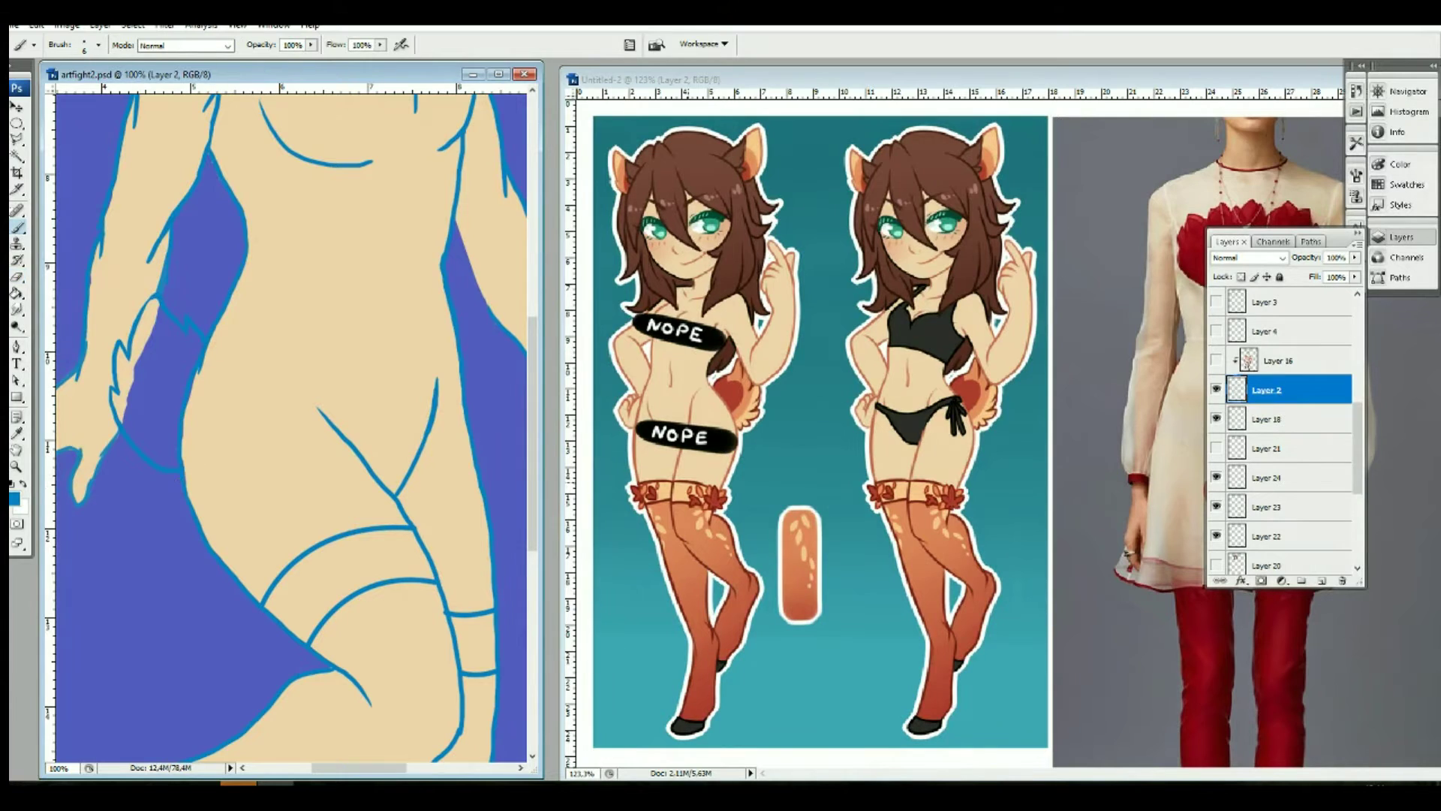
pyautogui.press('e')
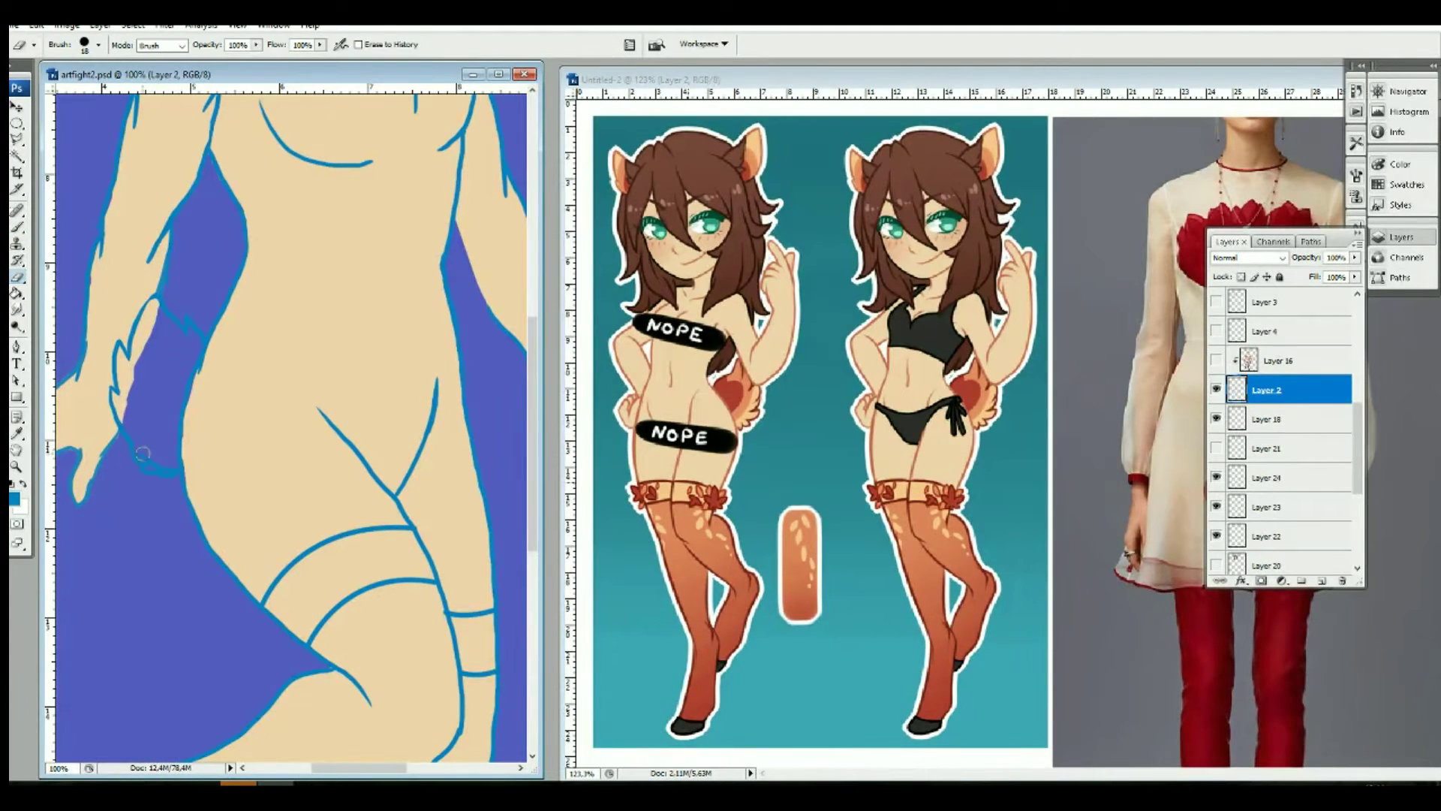
pyautogui.press('b')
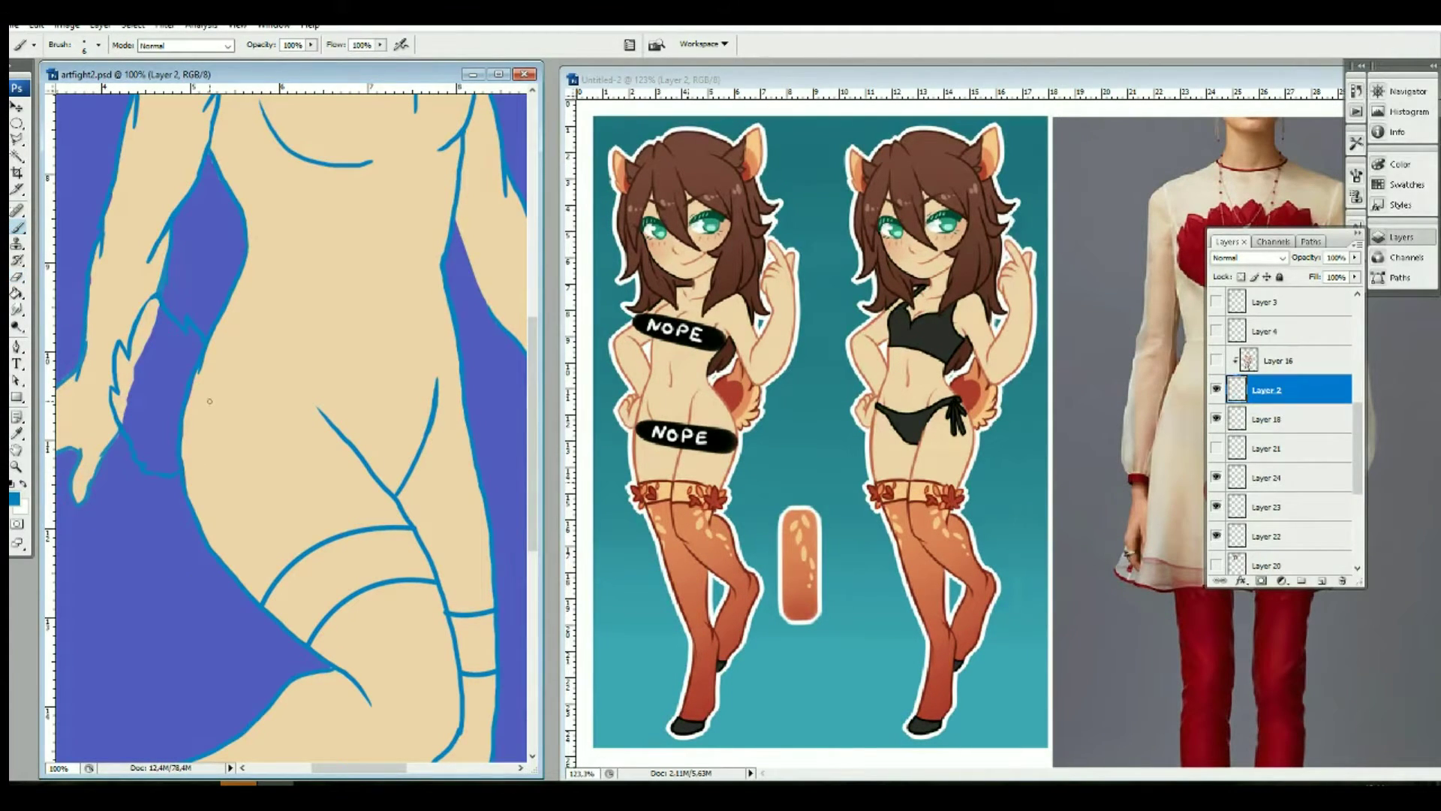
pyautogui.press('e')
pyautogui.keyDown('ctrl'); pyautogui.click(129, 436); pyautogui.keyUp('ctrl')
pyautogui.moveTo(121, 373); pyautogui.dragTo(157, 317)
pyautogui.click(1291, 446)
pyautogui.click(1322, 585)
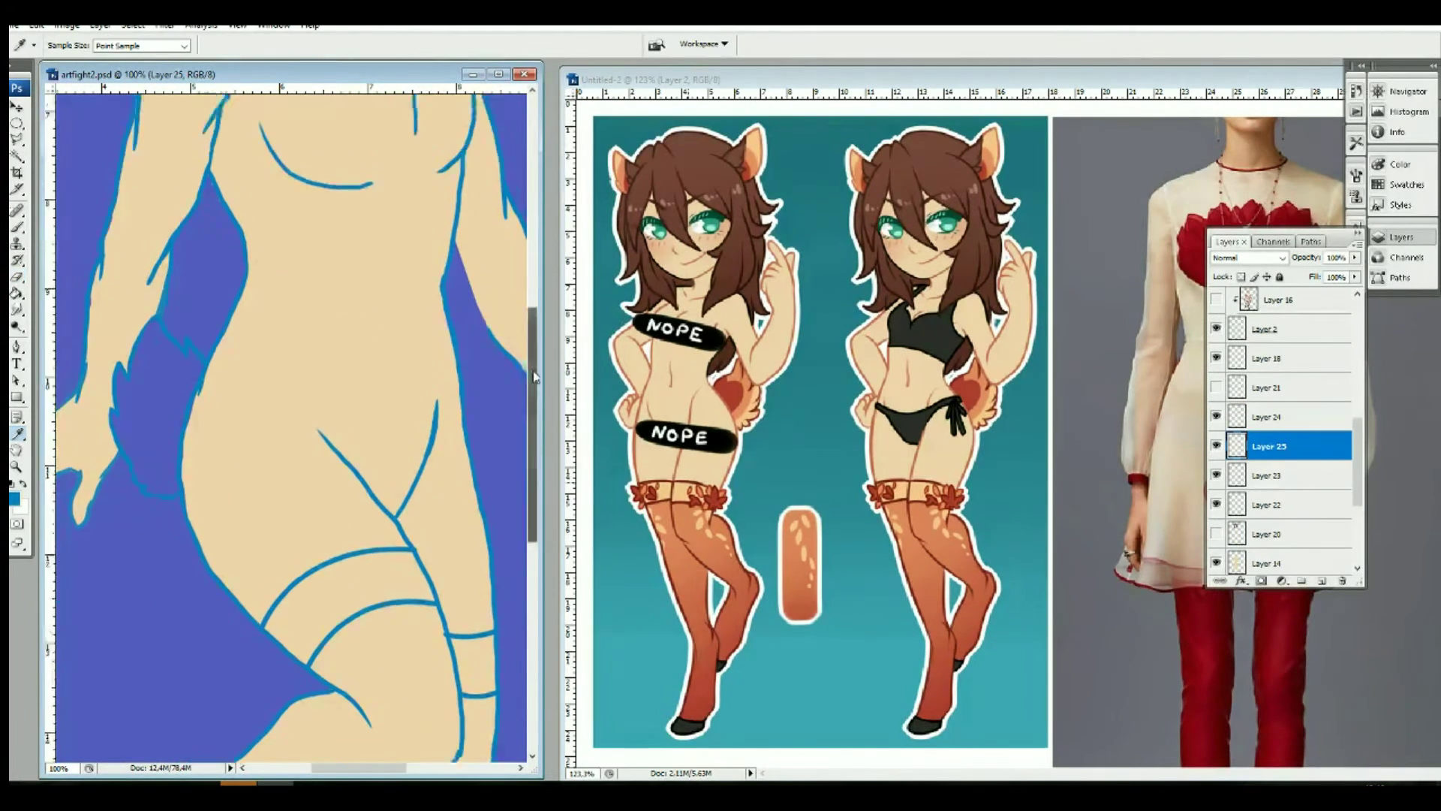
# Step: Sample a peach colour and paint it into the tail
pyautogui.press('i')
pyautogui.click(753, 411)
pyautogui.press('b')
pyautogui.click(91, 45)
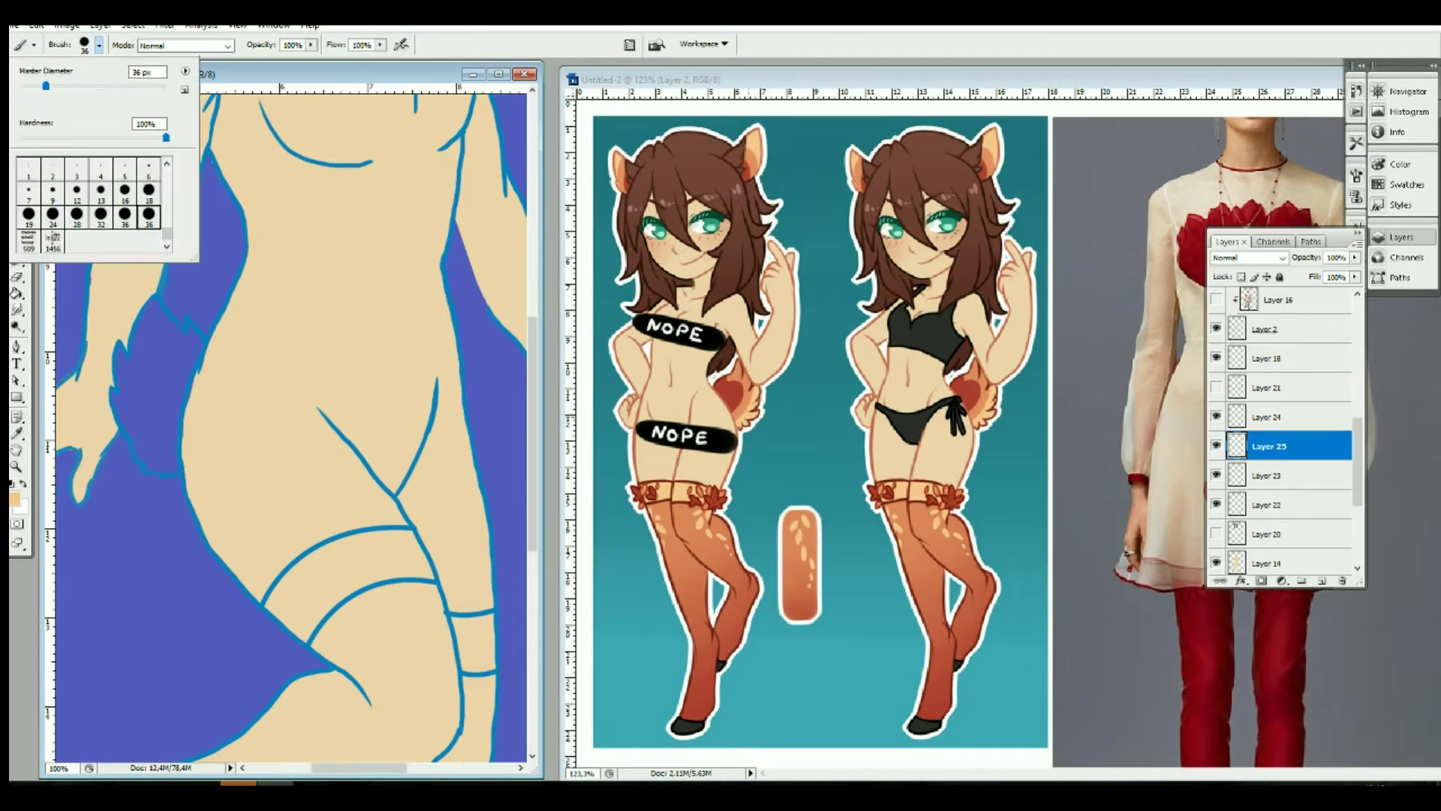
pyautogui.moveTo(150, 352); pyautogui.dragTo(173, 428)
pyautogui.moveTo(127, 323); pyautogui.dragTo(158, 466)
# Step: Trim the top of the peach tail tuft and paint orange shading onto it
pyautogui.press('e')
pyautogui.click(1216, 563)
pyautogui.click(1276, 329)
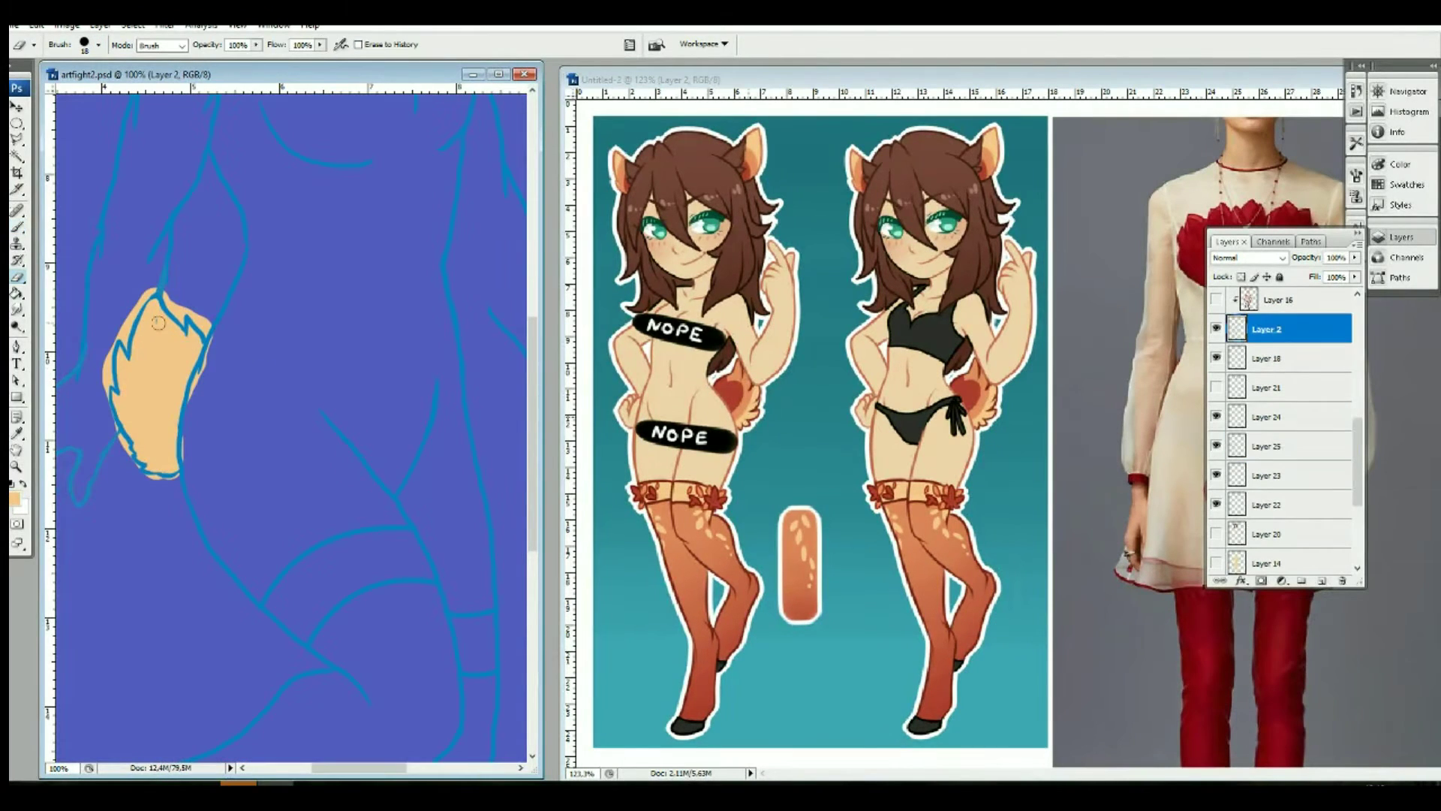
pyautogui.click(1240, 450)
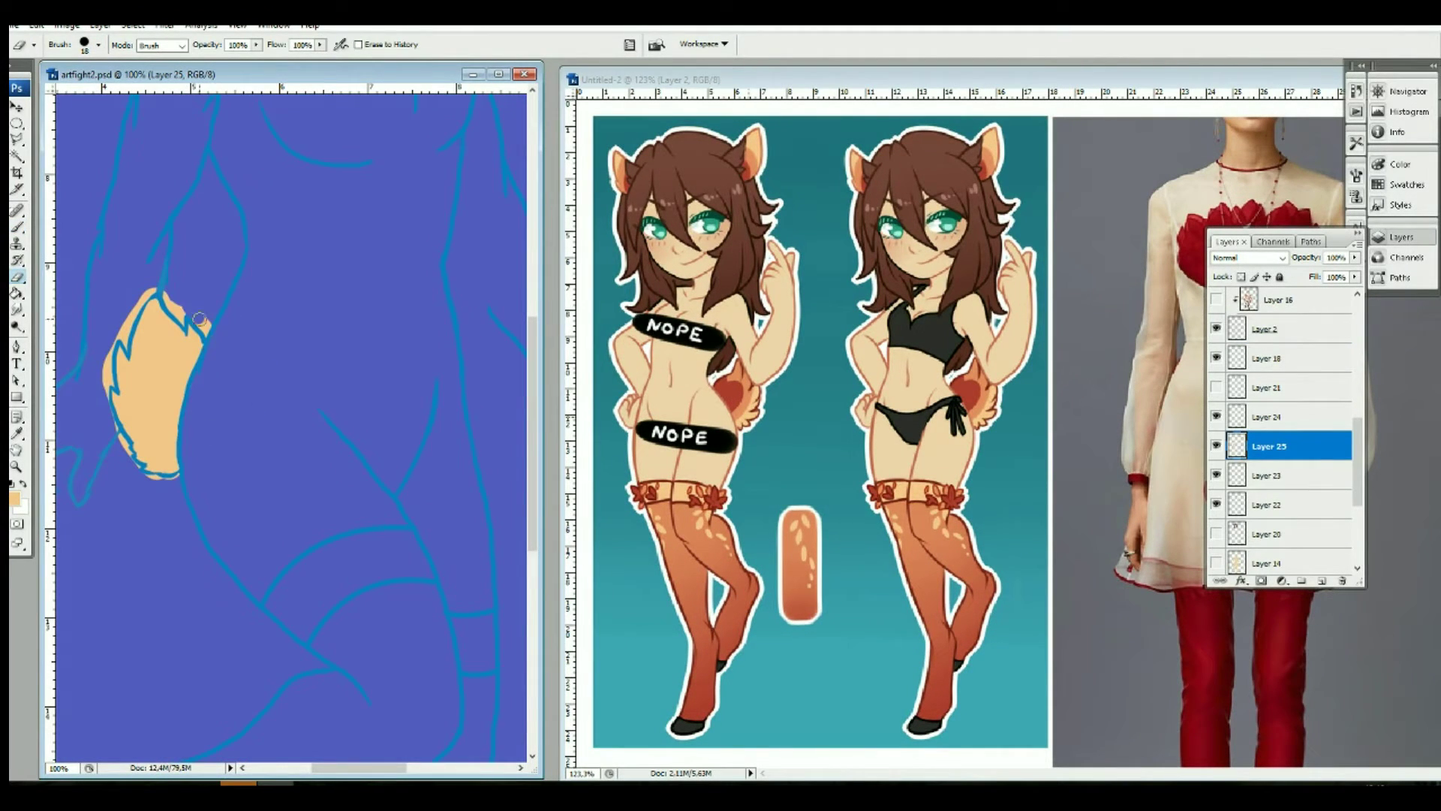
pyautogui.moveTo(124, 334); pyautogui.dragTo(109, 384)
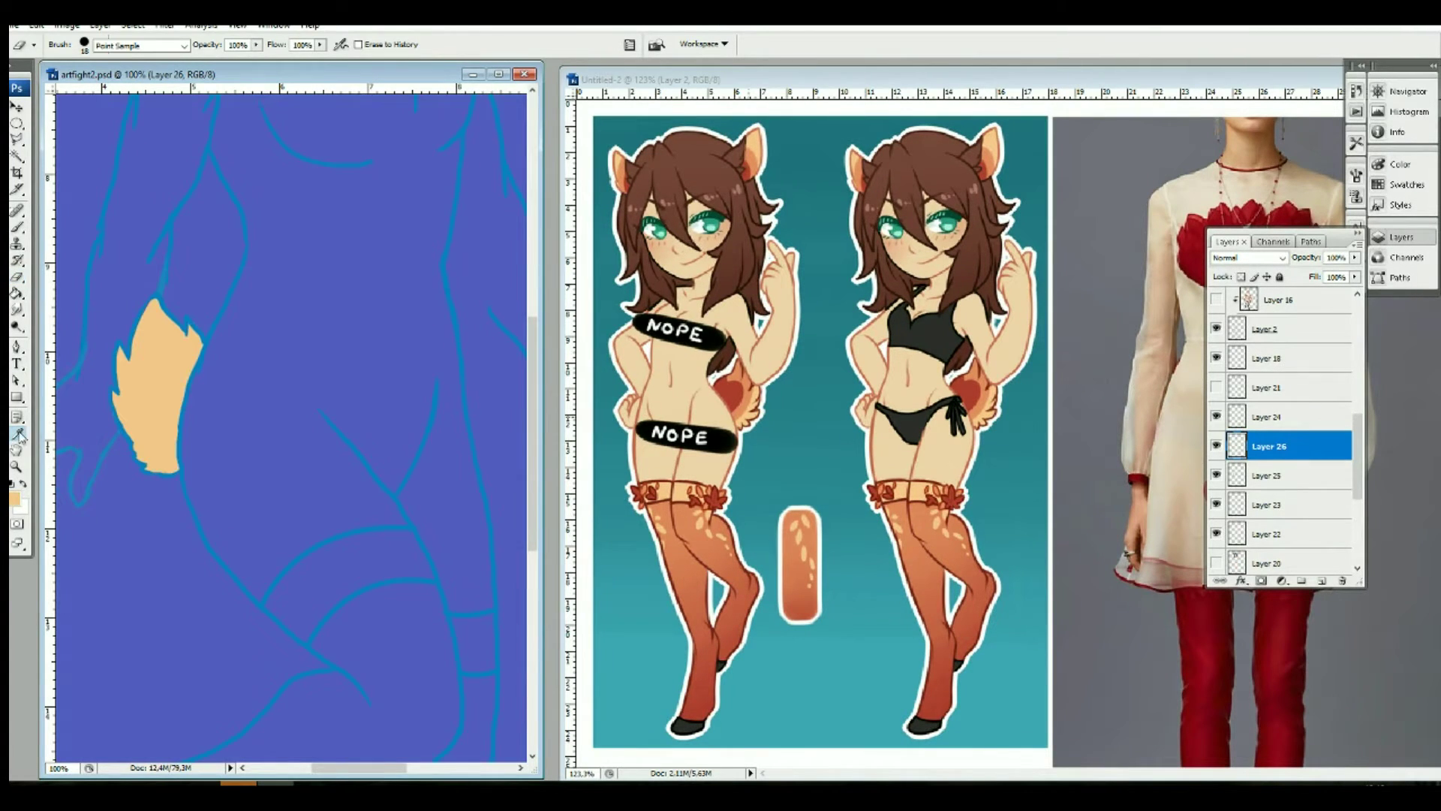
pyautogui.press('b')
pyautogui.click(97, 45)
pyautogui.moveTo(158, 323)
pyautogui.mouseDown()
pyautogui.moveTo(148, 390)
pyautogui.moveTo(204, 373)
pyautogui.moveTo(197, 387)
pyautogui.mouseUp()
# Step: Add a new layer for darker shading, with brush size 48 and eraser size 36
pyautogui.click(1321, 581)
pyautogui.click(98, 44)
pyautogui.write('48')
pyautogui.press('Return')
pyautogui.press('e')
pyautogui.click(97, 45)
pyautogui.write('36')
pyautogui.press('Return')
# Step: Erase parts of the red shading and the orange glow on the tail's right edge, then smudge
pyautogui.moveTo(191, 443); pyautogui.dragTo(217, 337)
pyautogui.click(1274, 477)
pyautogui.moveTo(194, 450); pyautogui.dragTo(206, 321)
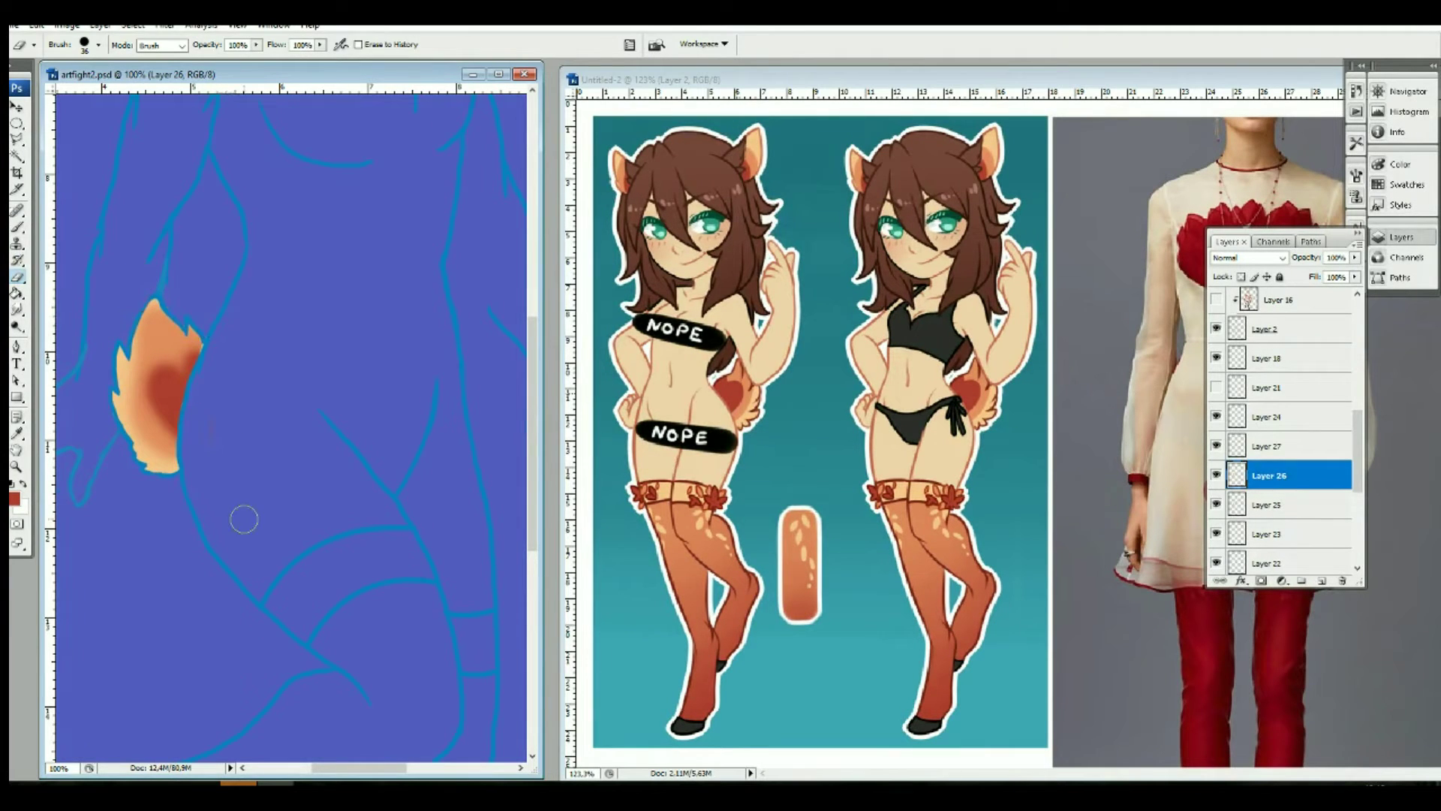
pyautogui.press('r')
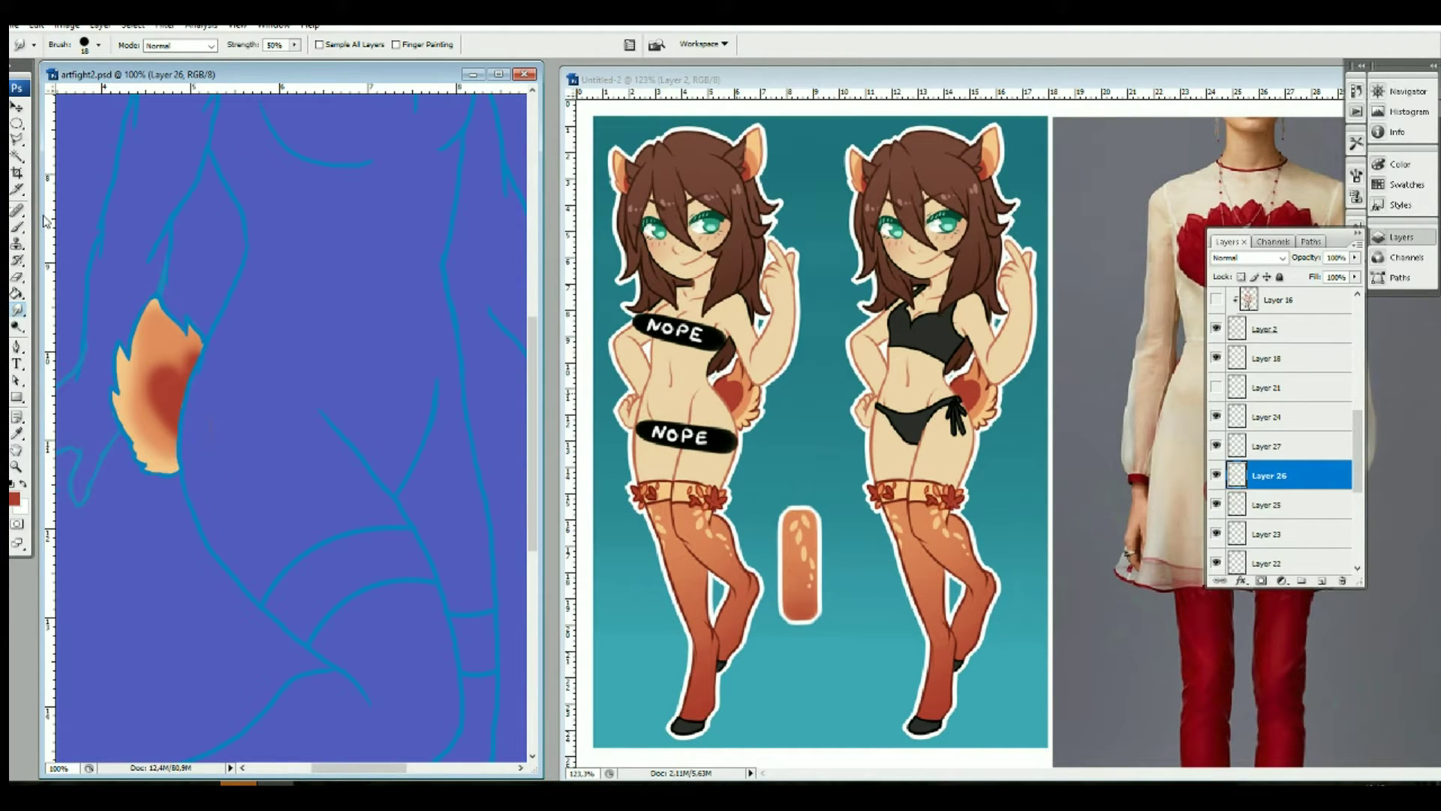
pyautogui.click(1214, 302)
pyautogui.scroll(-3, 1220, 523)
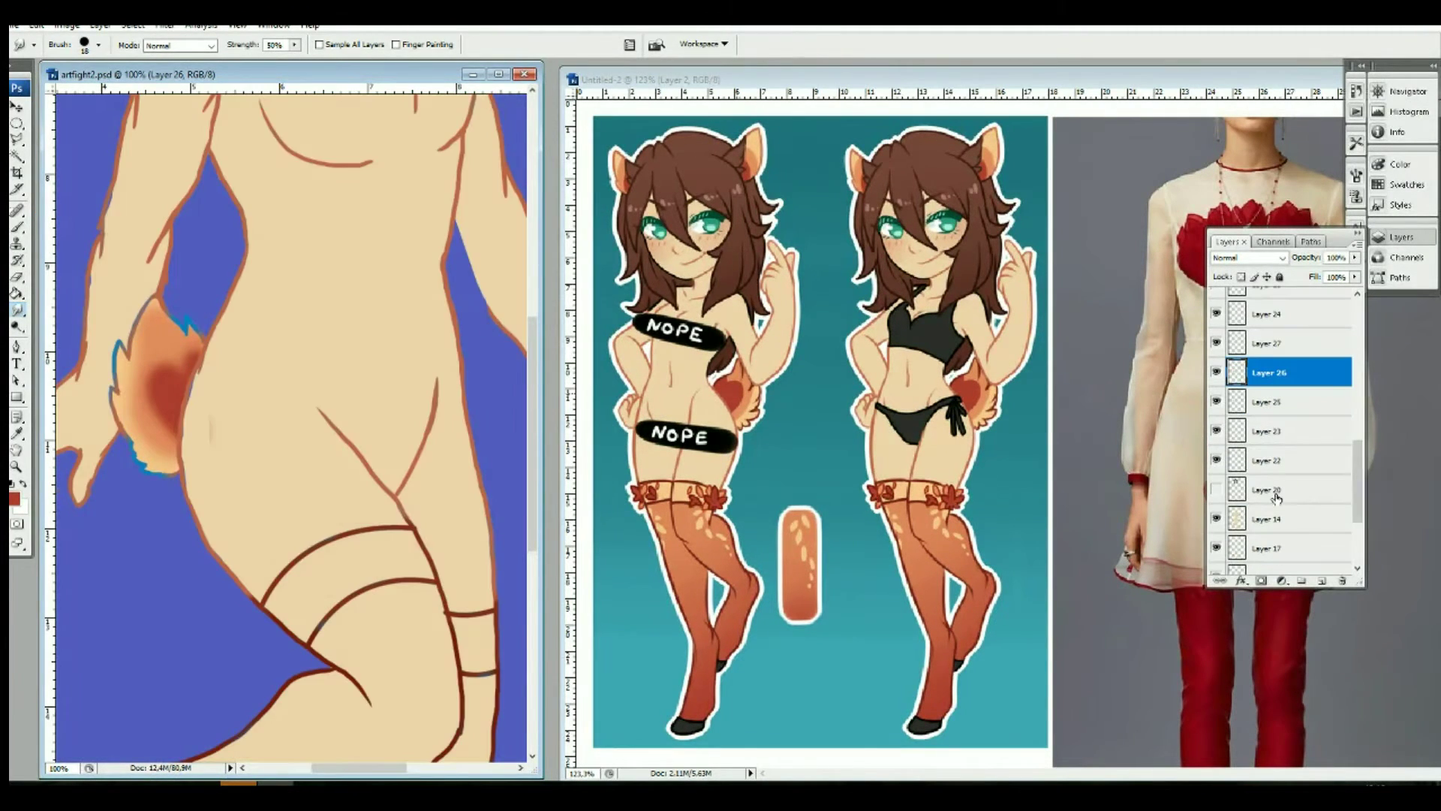
# Step: Soften the fur's lower edge with skin colour on the skin fill layer
pyautogui.click(1268, 343)
pyautogui.click(17, 277)
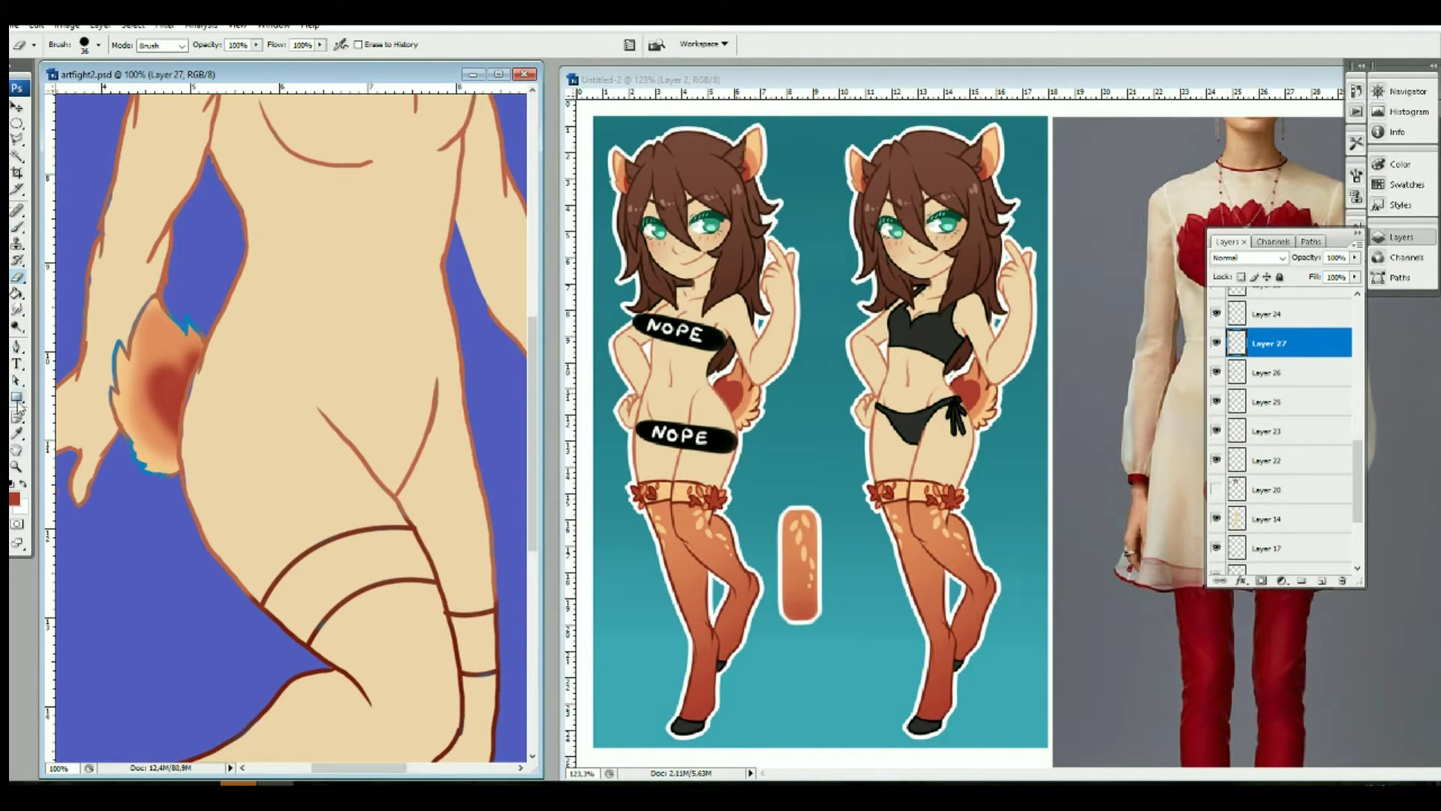
pyautogui.press('b')
pyautogui.click(1276, 519)
pyautogui.moveTo(197, 459); pyautogui.dragTo(181, 488)
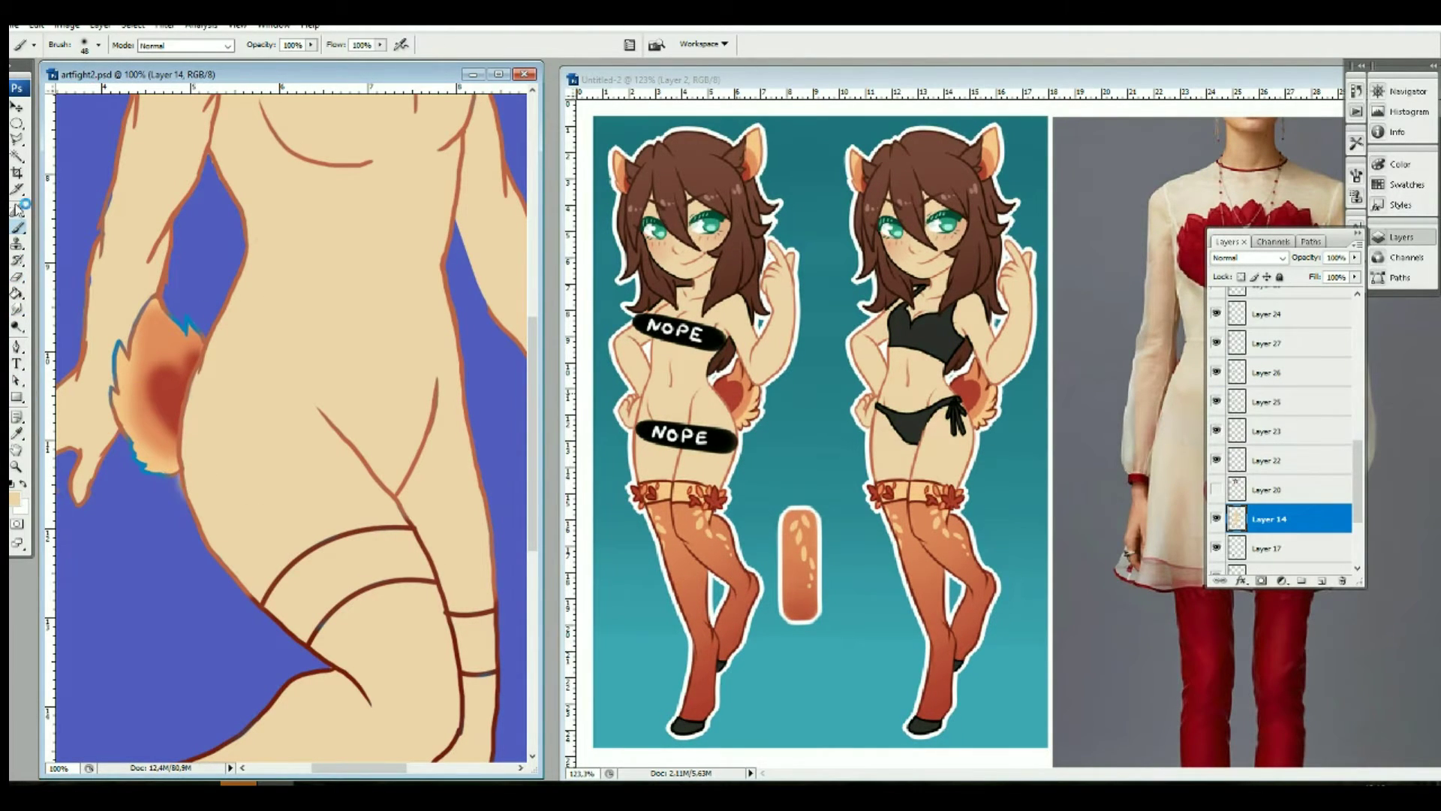
# Step: Draw a dark outline along the tail's edges at brush size 36
pyautogui.scroll(3, 1283, 420)
pyautogui.click(1280, 383)
pyautogui.click(97, 45)
pyautogui.doubleClick(149, 212)
pyautogui.moveTo(150, 297); pyautogui.dragTo(201, 339)
pyautogui.moveTo(112, 383); pyautogui.dragTo(169, 480)
pyautogui.press('e')
pyautogui.moveTo(1357, 450); pyautogui.dragTo(1357, 518)
# Step: Pick the beige skin colour, then the reddish lineart colour on the base lineart layer
pyautogui.click(1280, 487)
pyautogui.press('b')
pyautogui.keyDown('alt'); pyautogui.click(98, 291); pyautogui.keyUp('alt')
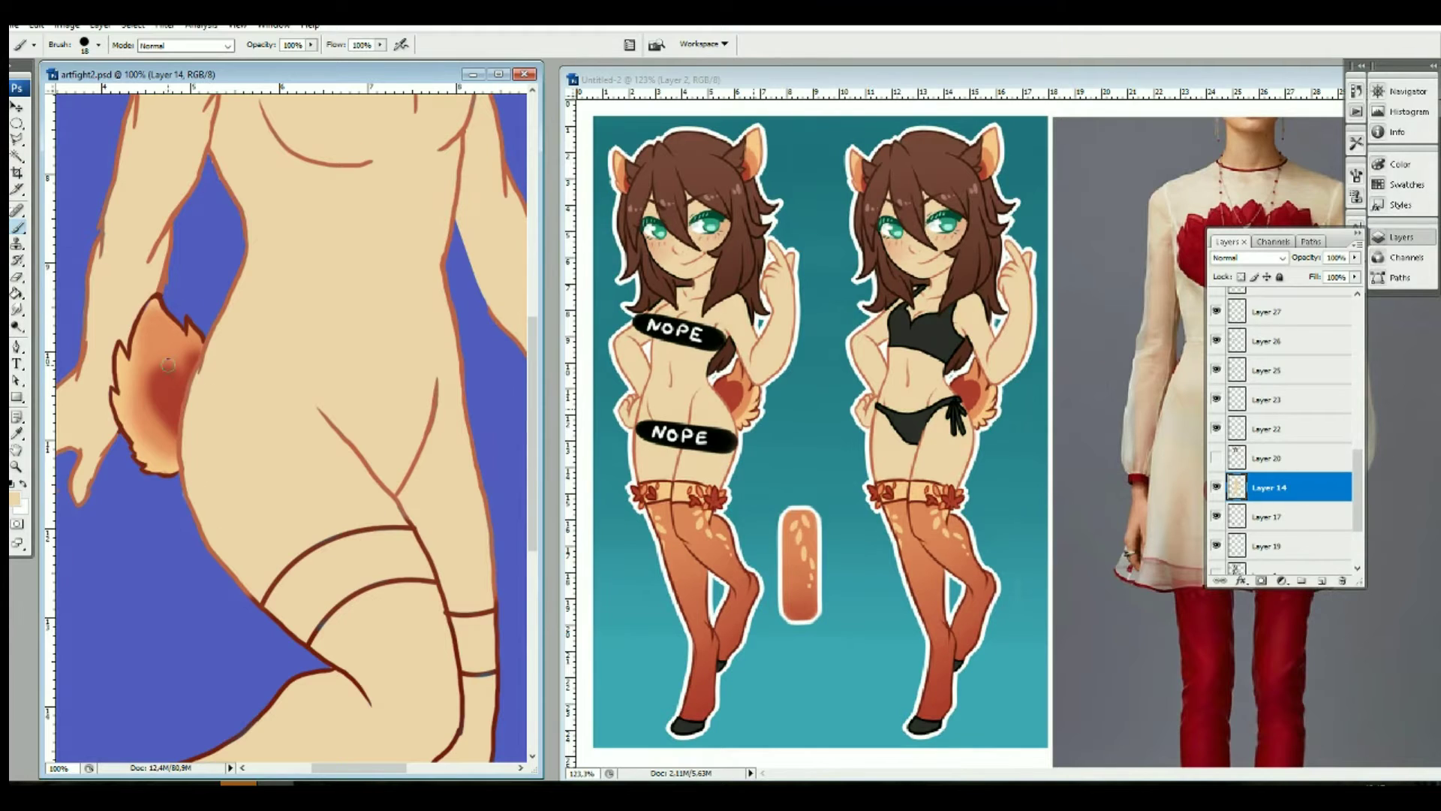
pyautogui.press('e')
pyautogui.scroll(-5, 1284, 451)
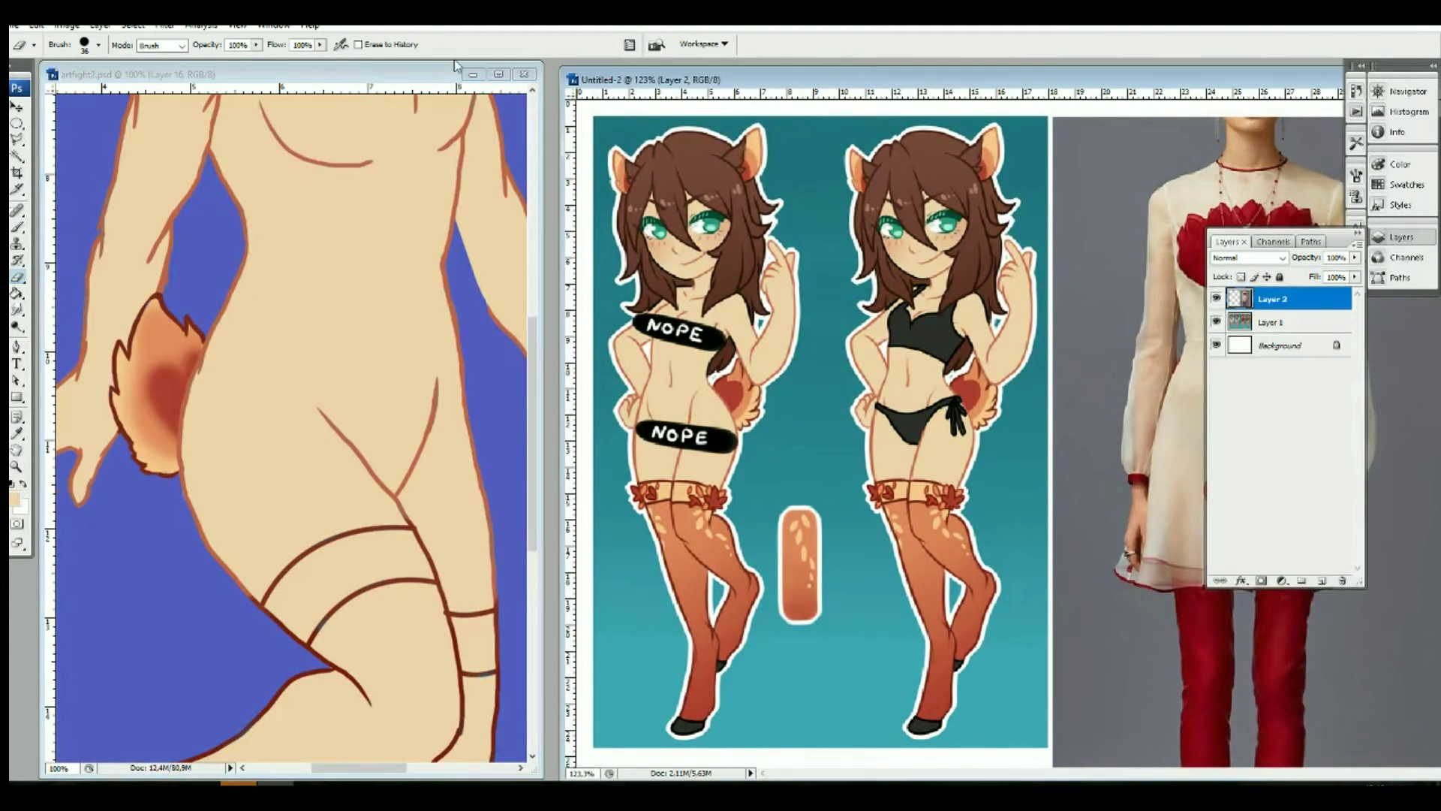
pyautogui.click(1280, 503)
pyautogui.click(1274, 534)
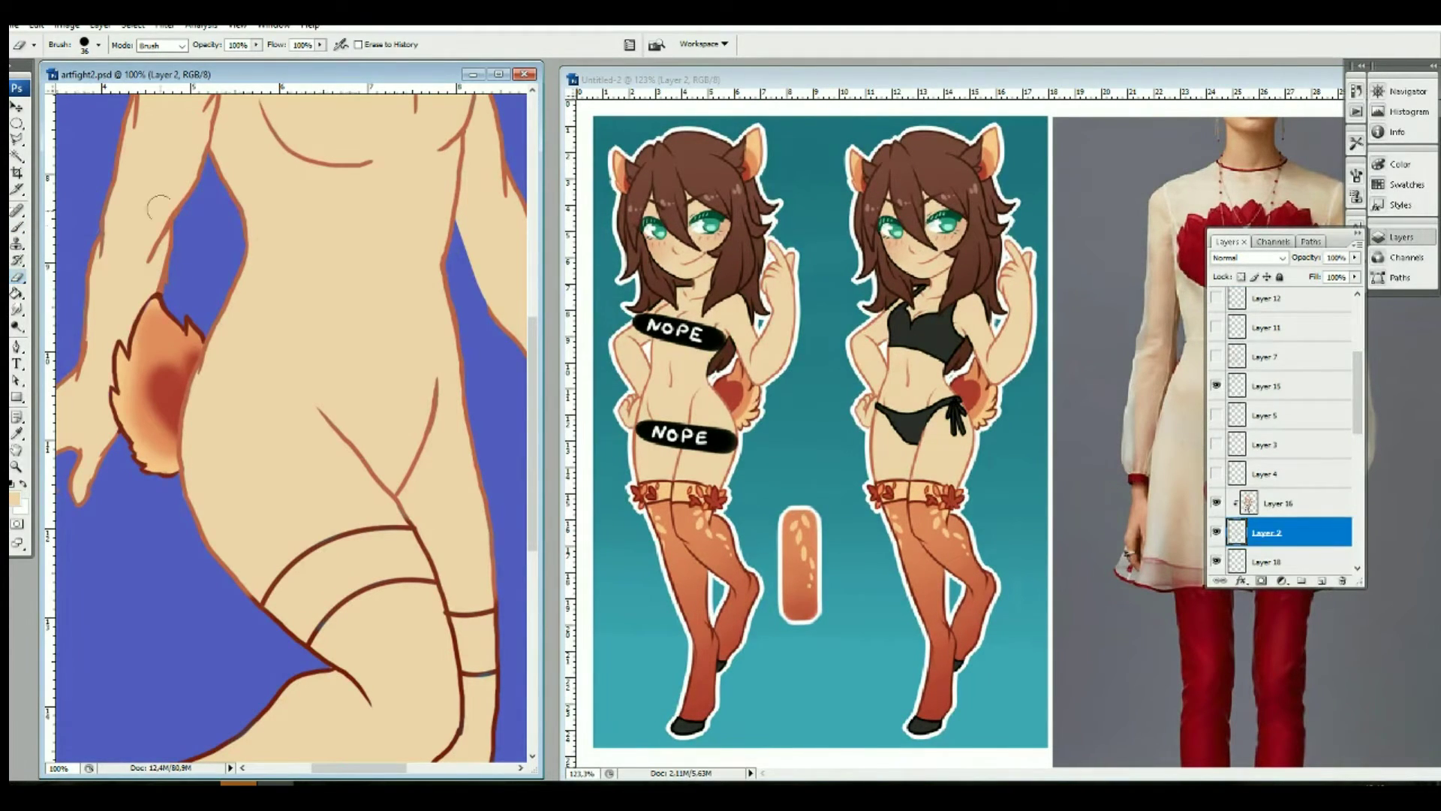
pyautogui.press('b')
pyautogui.hotkey('alt', ']')
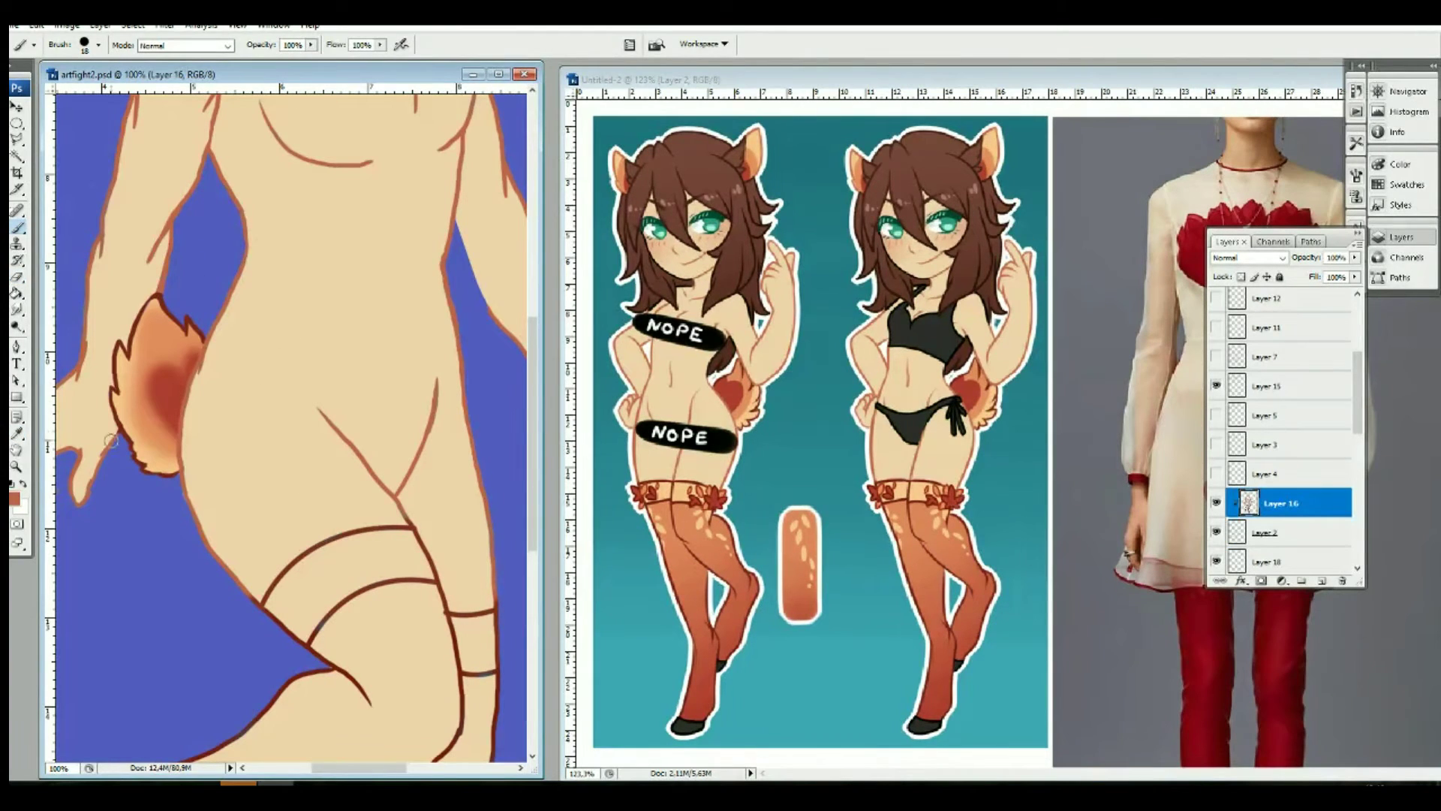
# Step: Sample the lighter red-brown outline colour and black from the hooves, then erase on the skin fill
pyautogui.press('e')
pyautogui.press('b')
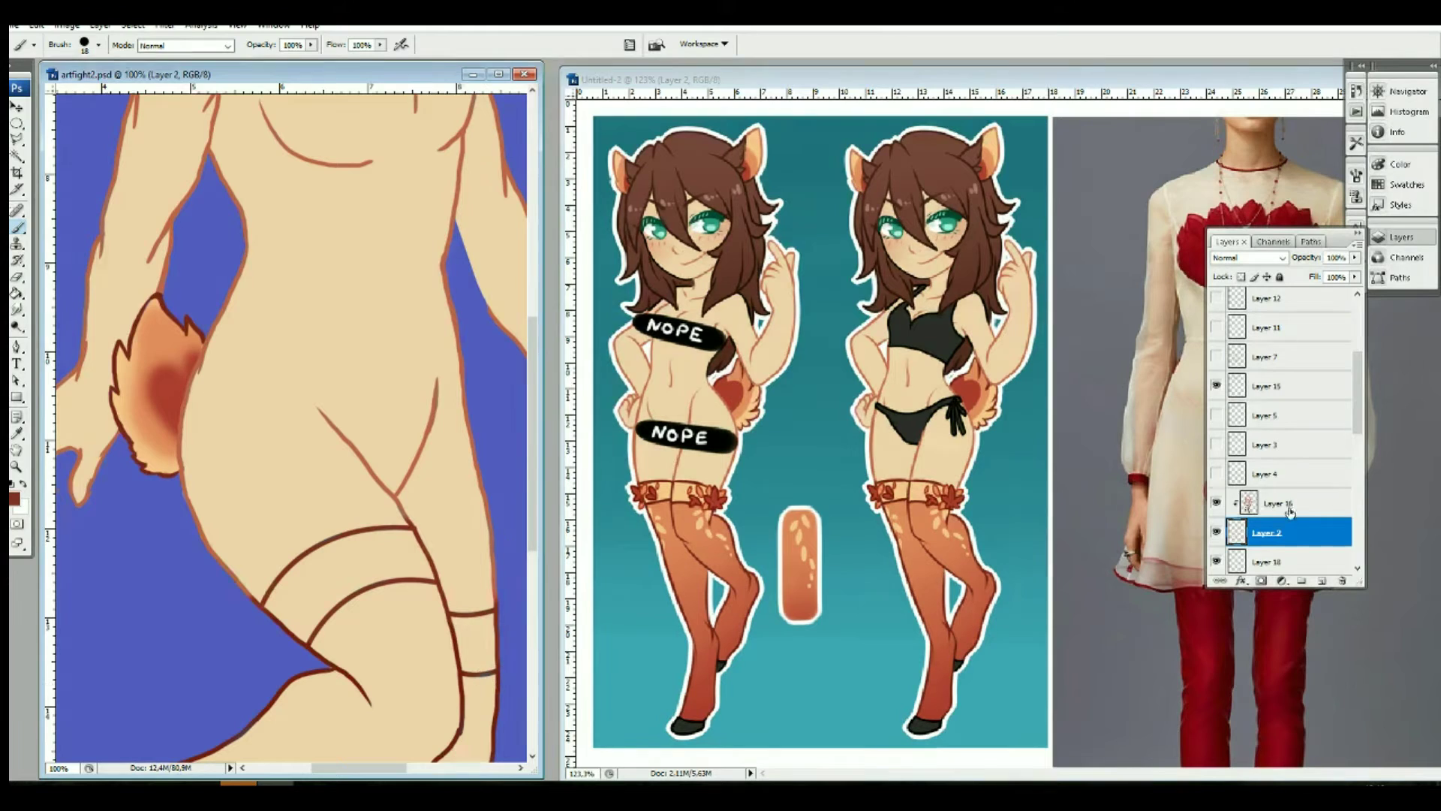
pyautogui.keyDown('alt'); pyautogui.click(199, 522); pyautogui.keyUp('alt')
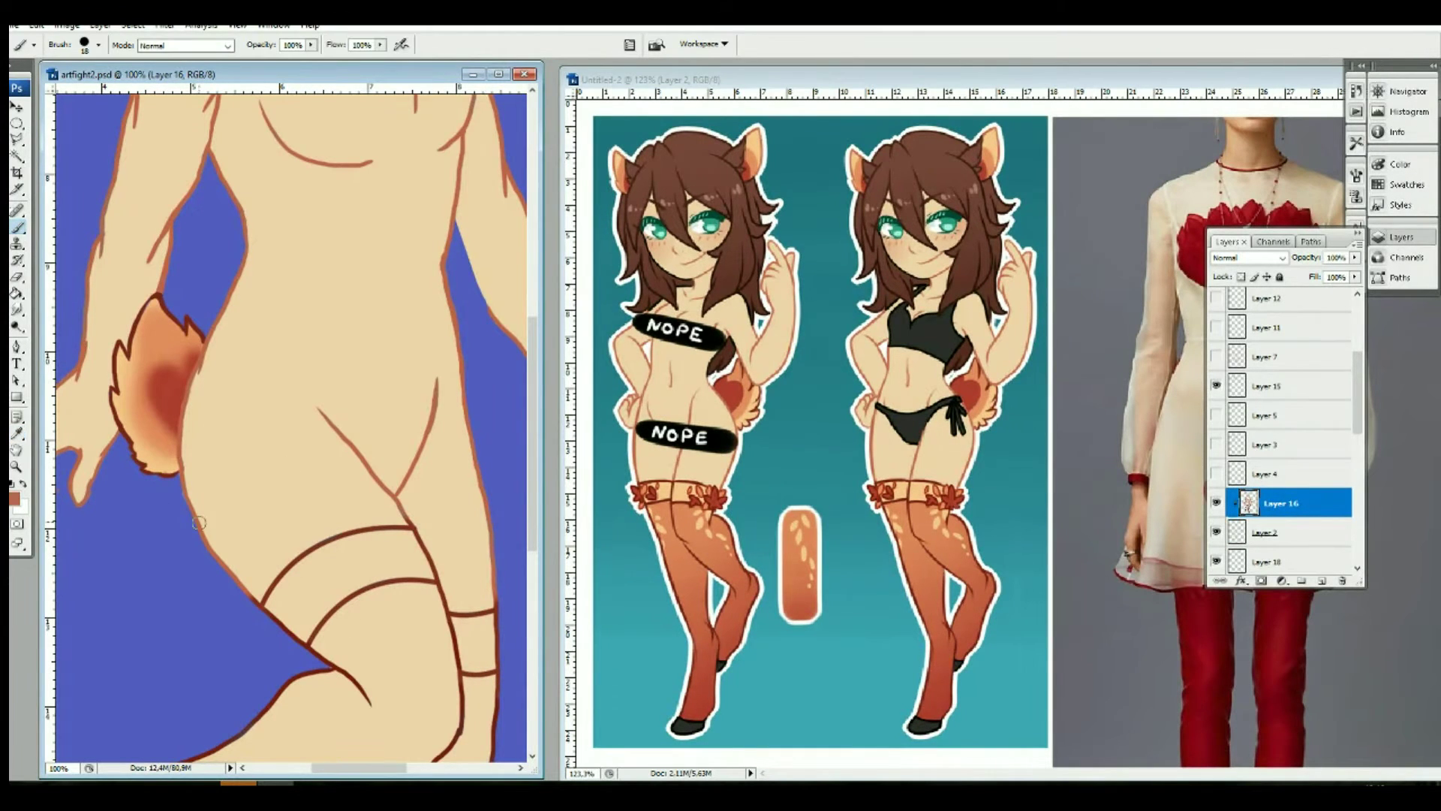
pyautogui.scroll(-5, 413, 511)
pyautogui.scroll(-5, 413, 510)
pyautogui.keyDown('alt'); pyautogui.click(424, 706); pyautogui.keyUp('alt')
pyautogui.keyDown('ctrl'); pyautogui.click(144, 563); pyautogui.keyUp('ctrl')
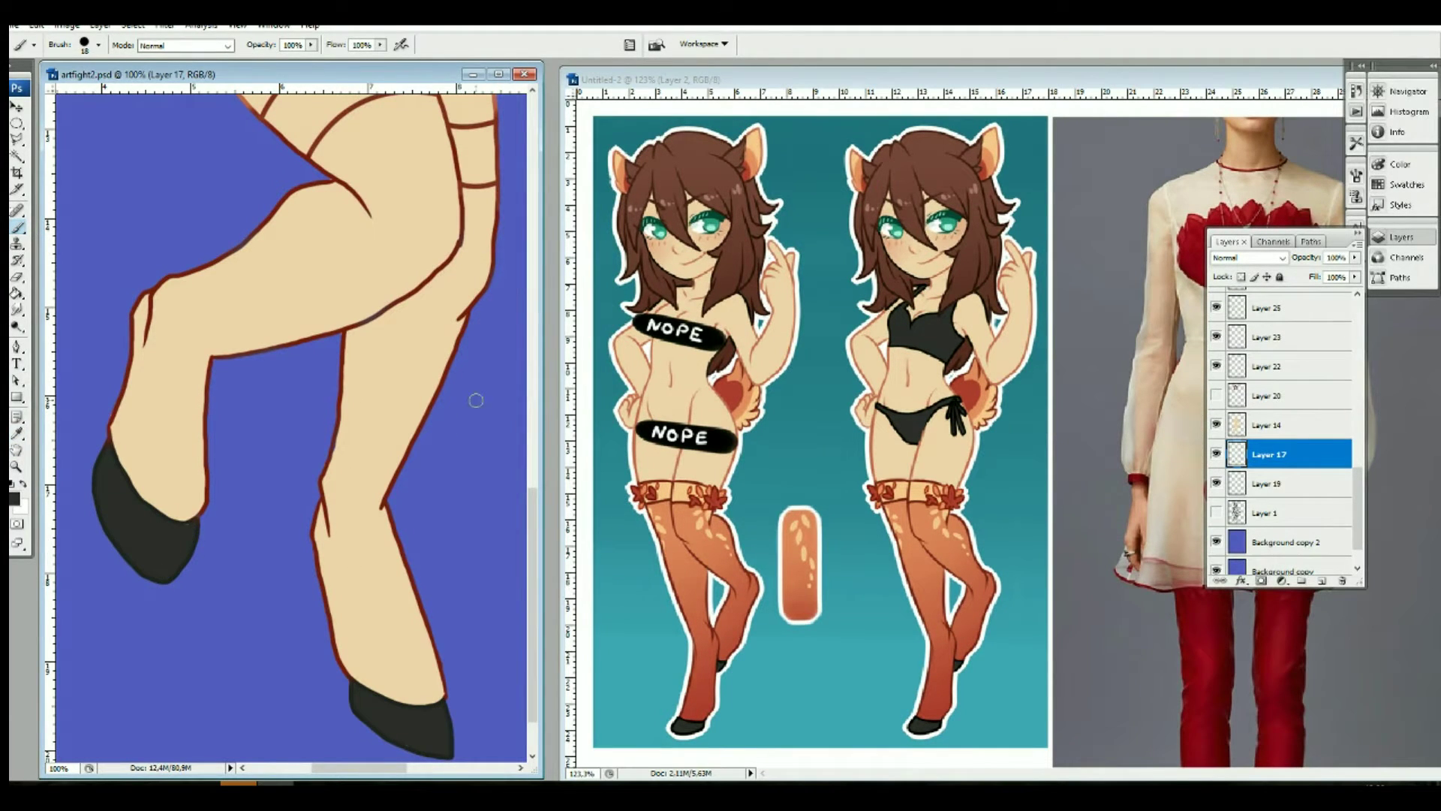
pyautogui.click(1275, 425)
pyautogui.press('e')
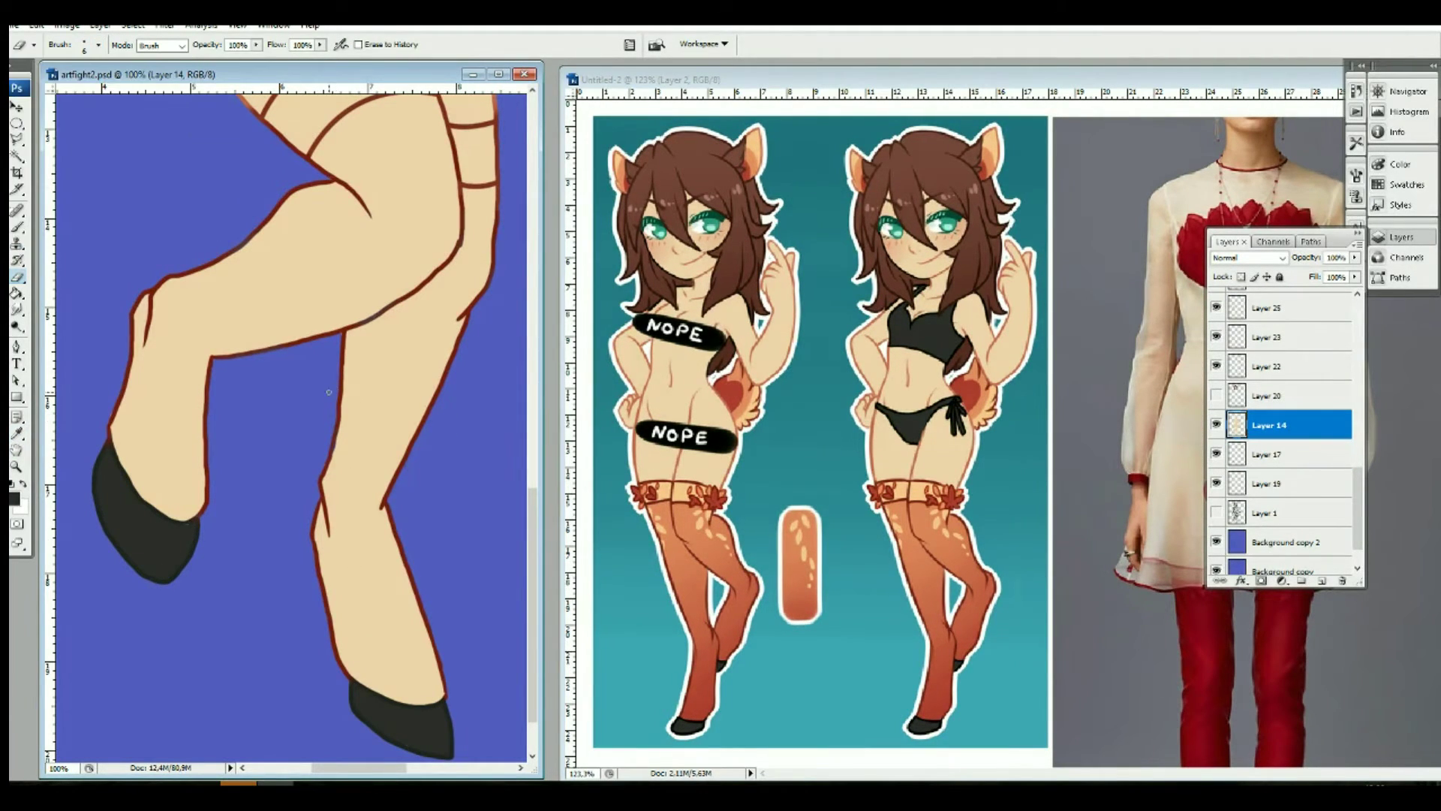
pyautogui.scroll(5, 330, 478)
pyautogui.scroll(5, 494, 136)
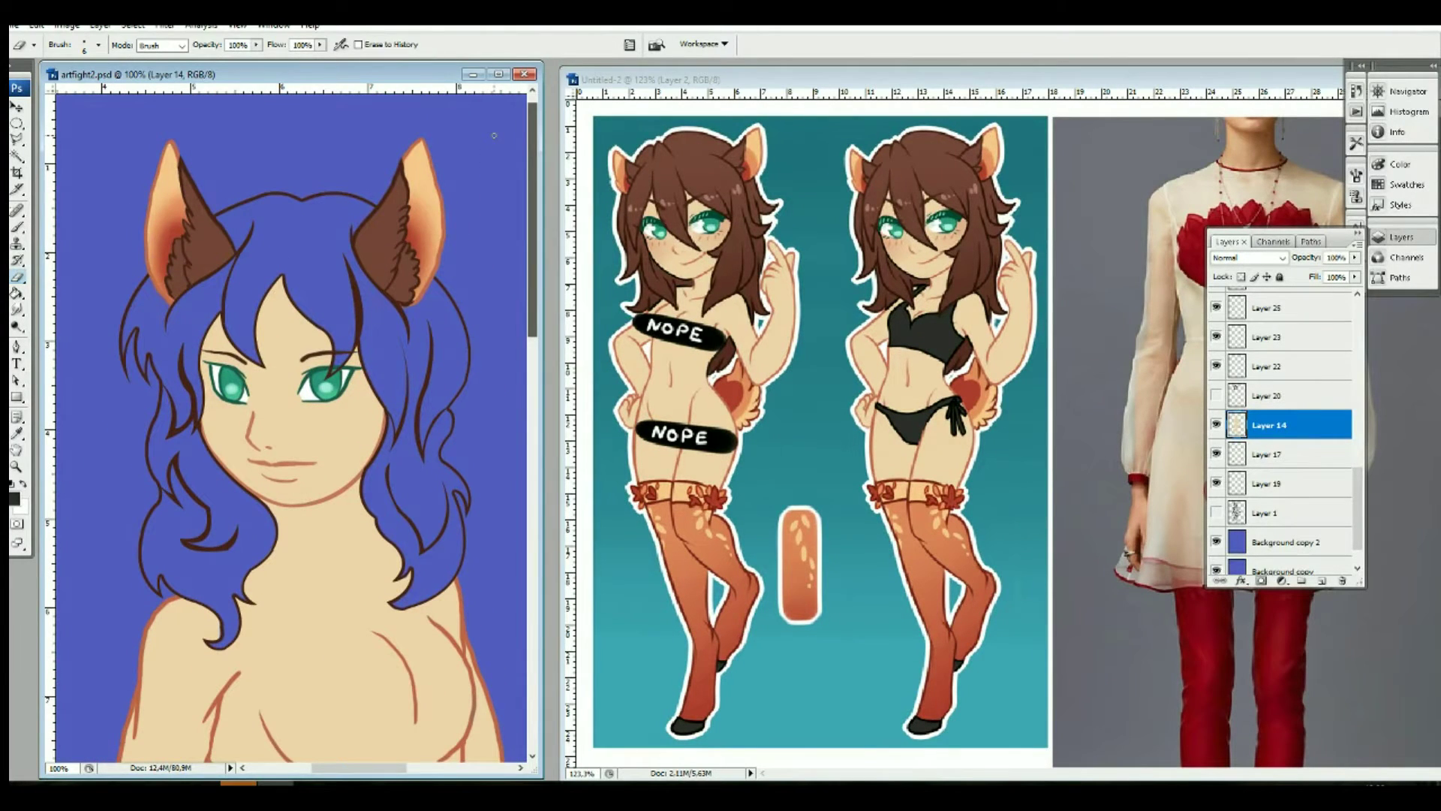
# Step: Draw two curved Pen paths along both sides of the neck, then delete them
pyautogui.press('p')
pyautogui.click(253, 481)
pyautogui.moveTo(264, 553); pyautogui.dragTo(300, 574)
pyautogui.moveTo(256, 484); pyautogui.dragTo(264, 468)
pyautogui.click(366, 458)
pyautogui.moveTo(368, 552); pyautogui.dragTo(363, 610)
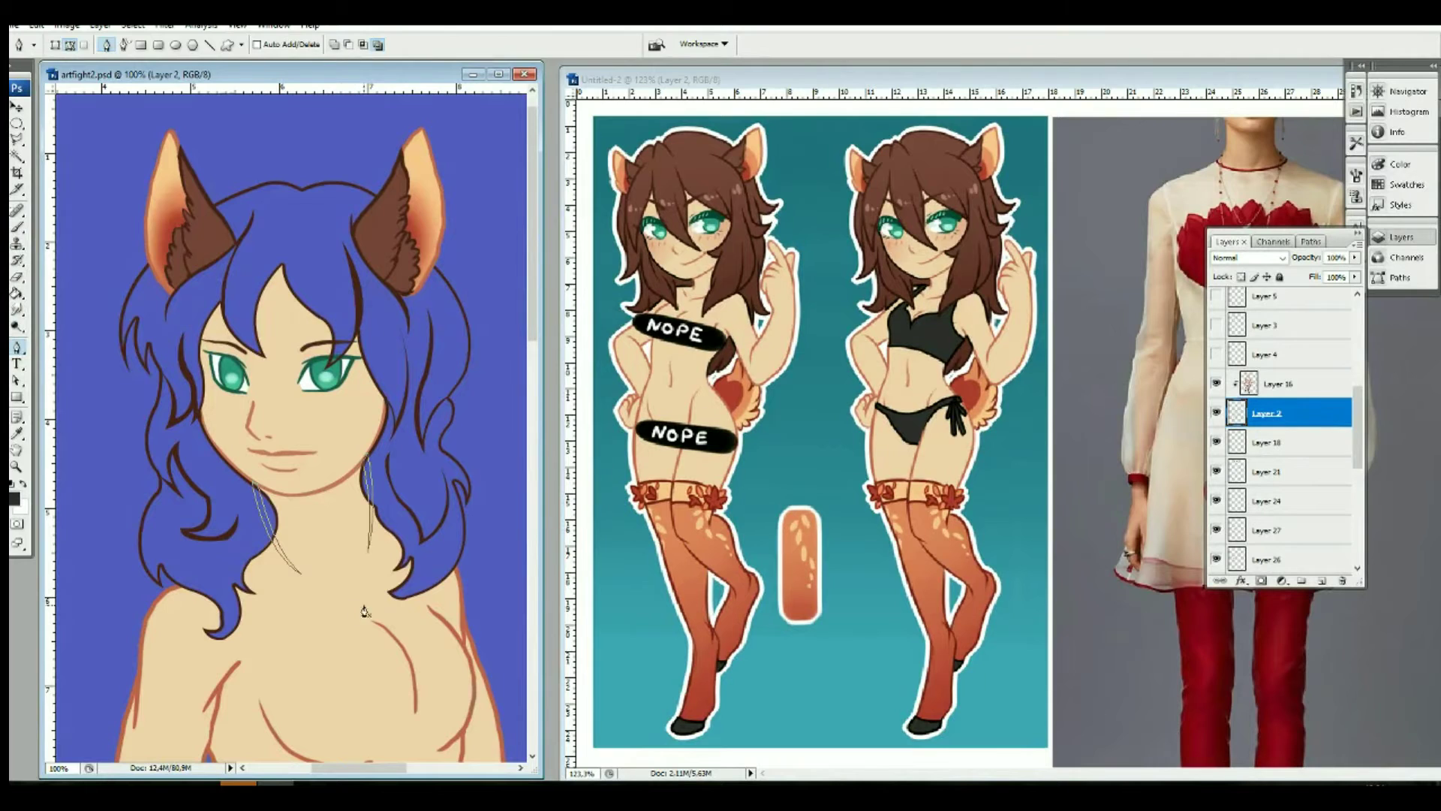
pyautogui.click(1217, 386)
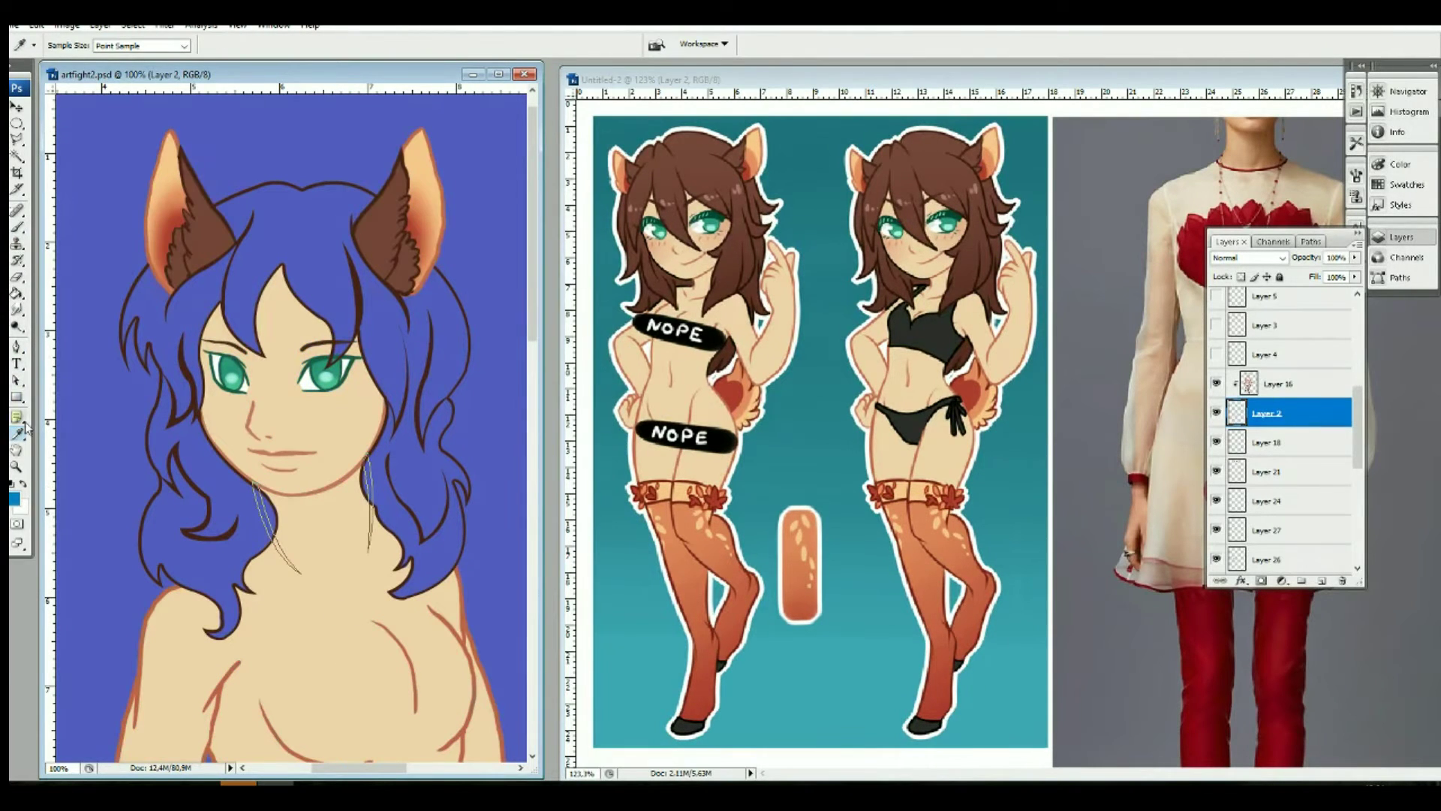
pyautogui.press('a')
pyautogui.rightClick(289, 502)
pyautogui.click(327, 556)
# Step: Paint a thin blue hair strand at the neck on the lineart colour layer
pyautogui.press('e')
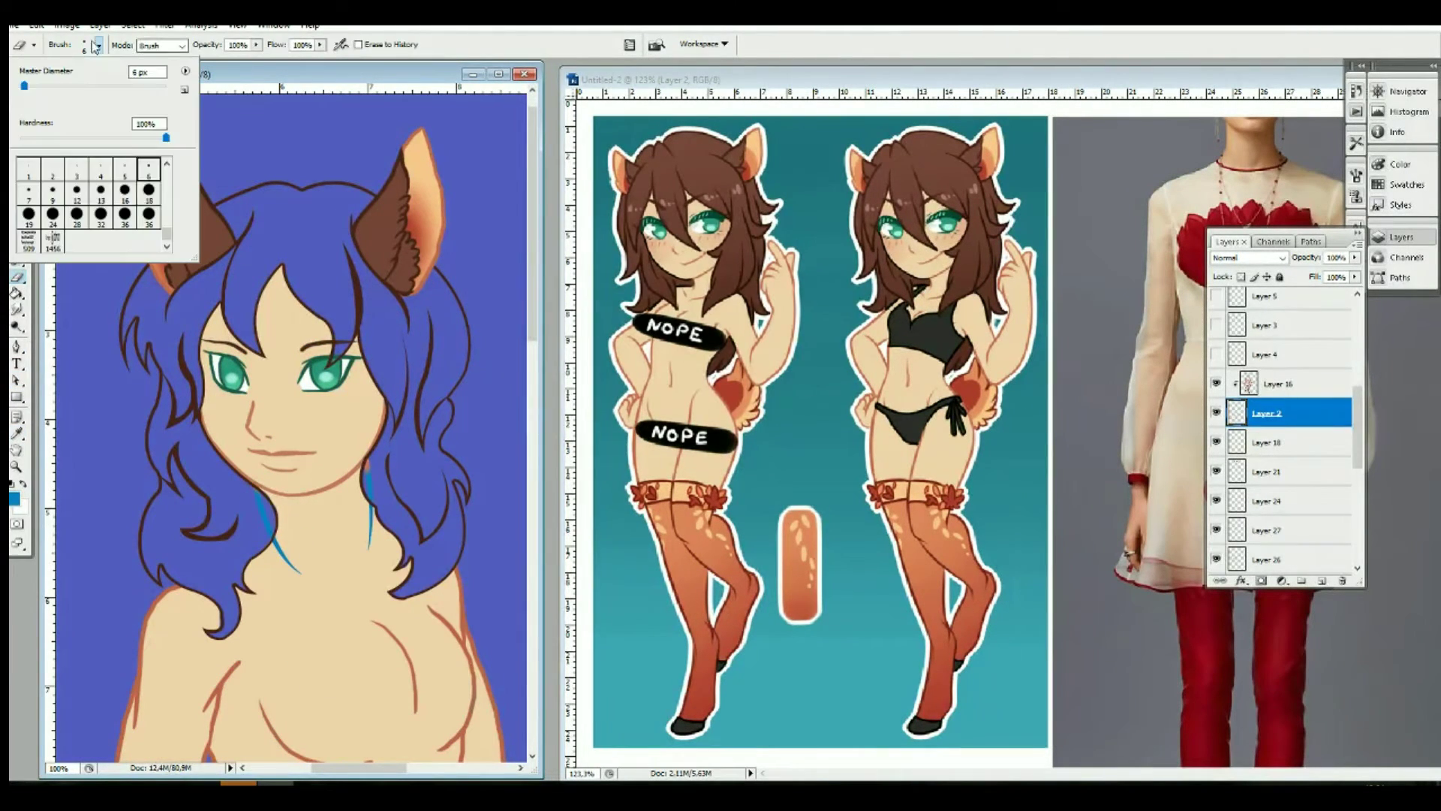
pyautogui.press('i')
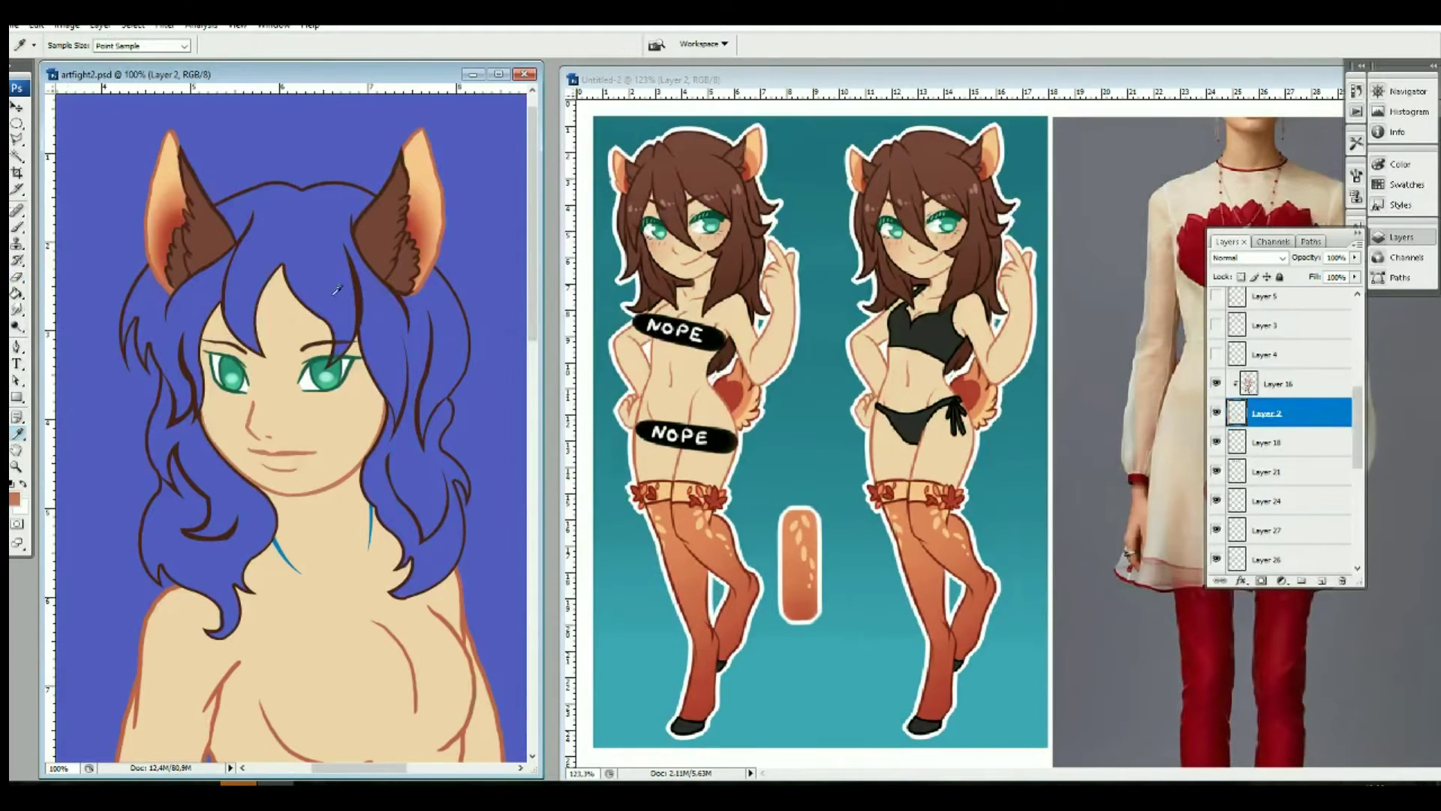
pyautogui.click(1287, 383)
pyautogui.press('b')
pyautogui.scroll(-3, 1283, 420)
# Step: Show the sheer dress fill at 46% opacity and reveal the pale-yellow dress outline
pyautogui.click(1216, 408)
pyautogui.click(1276, 408)
pyautogui.moveTo(1355, 257); pyautogui.dragTo(1316, 280)
pyautogui.scroll(5, 1283, 420)
pyautogui.click(1216, 460)
pyautogui.click(1276, 460)
pyautogui.press('e')
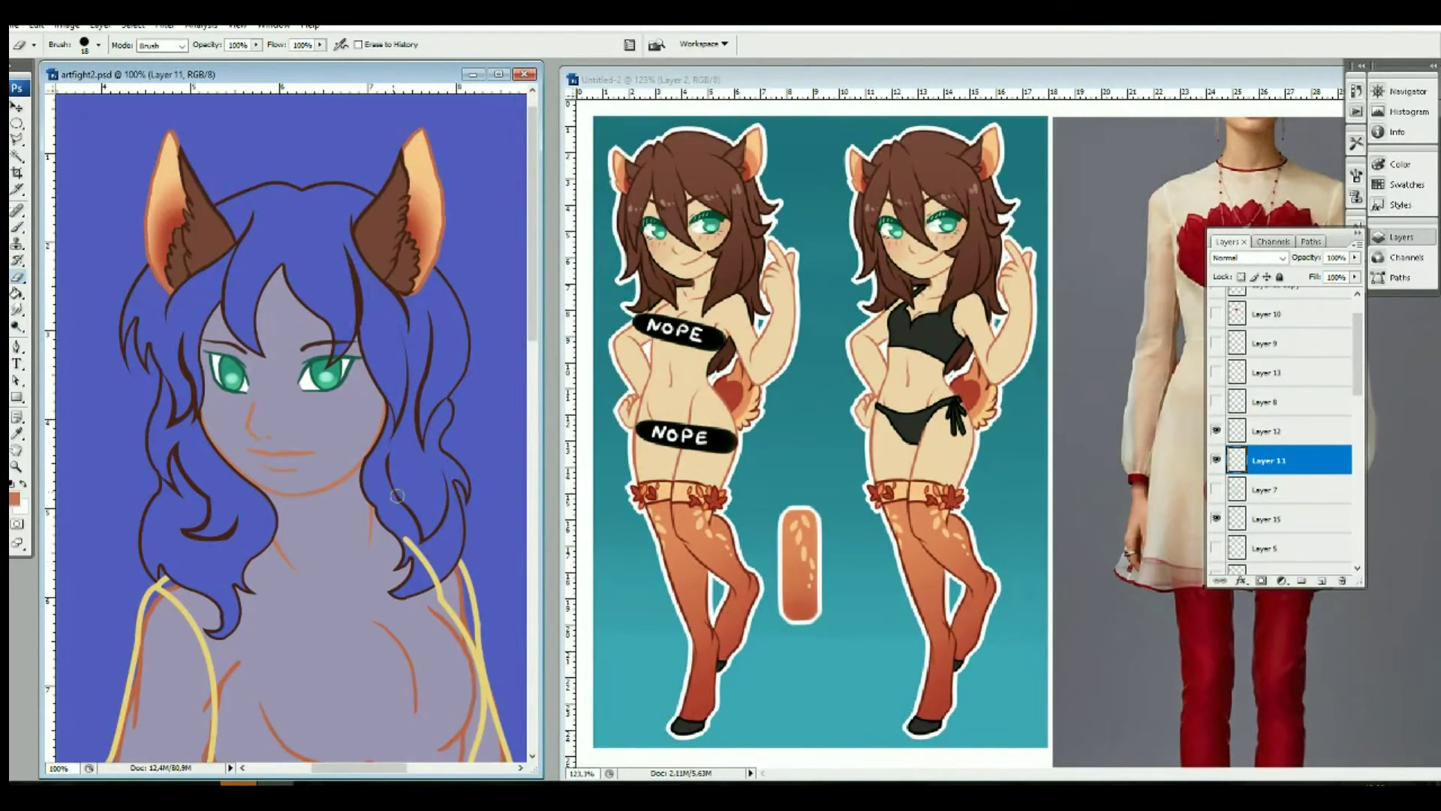
# Step: Lower the dress outline to 67% opacity and erase strap lines under the hair with a size-6 eraser
pyautogui.click(16, 467)
pyautogui.click(200, 601)
pyautogui.moveTo(1355, 258); pyautogui.dragTo(1321, 286)
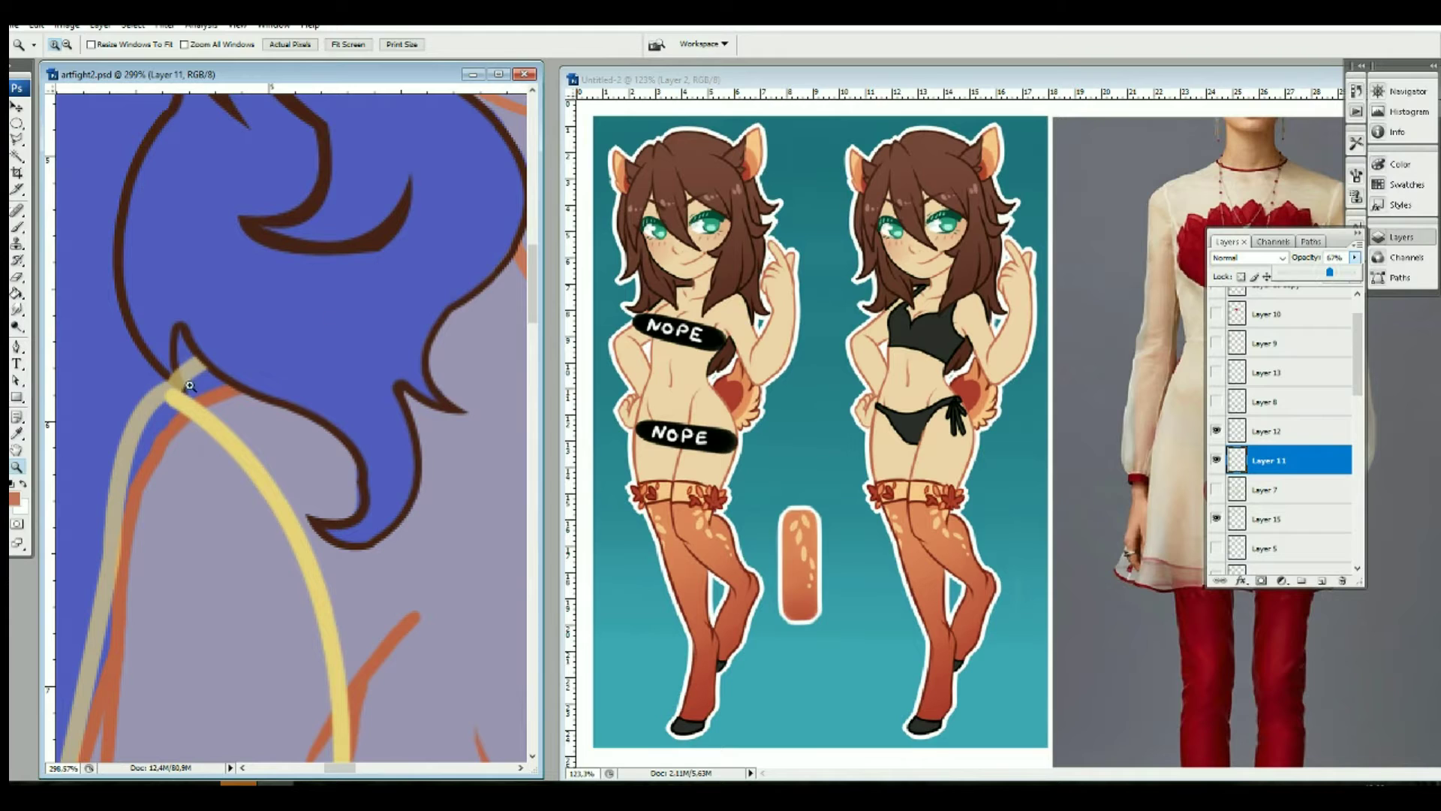
pyautogui.press('e')
pyautogui.rightClick(164, 370)
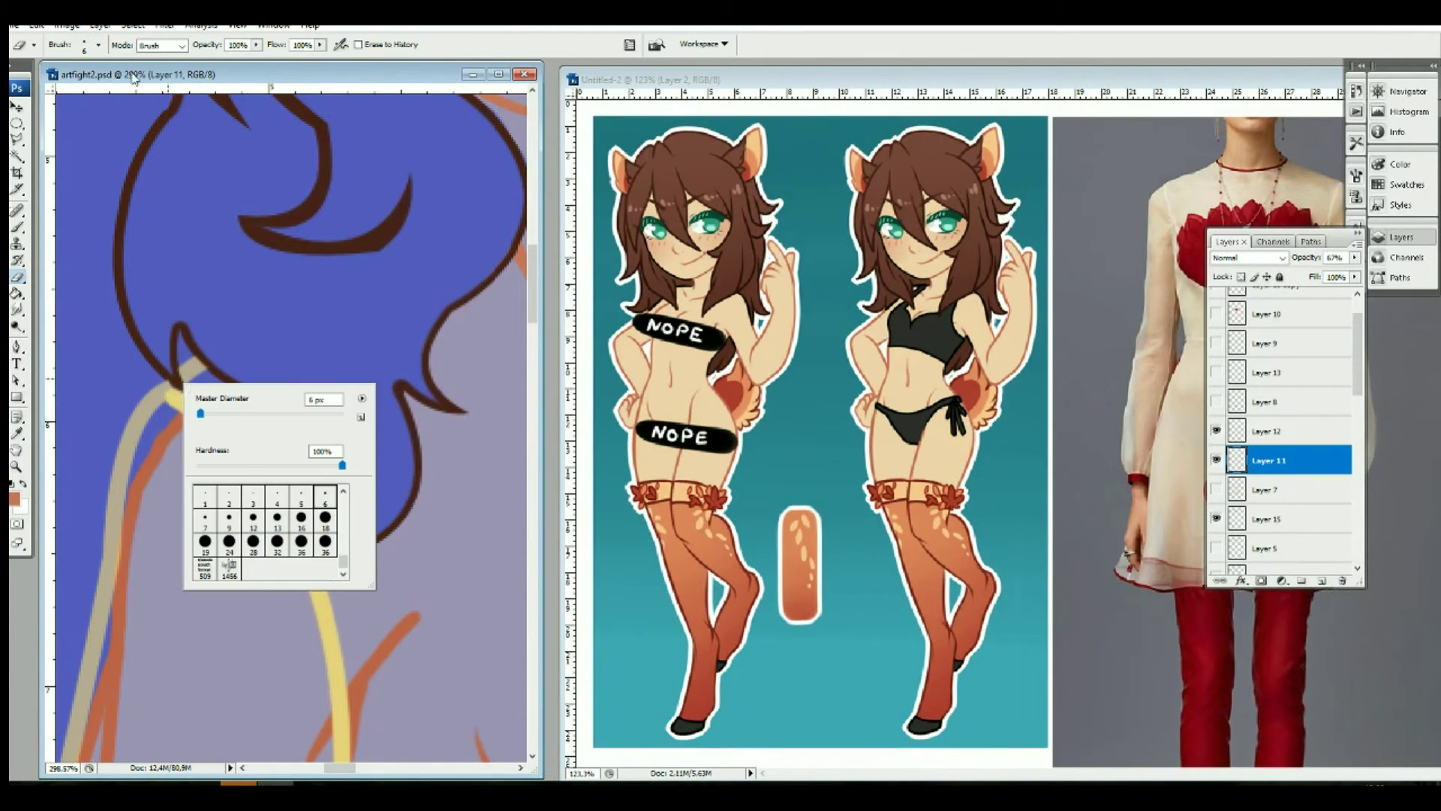
pyautogui.hotkey('alt', ']')
pyautogui.scroll(-10, 296, 322)
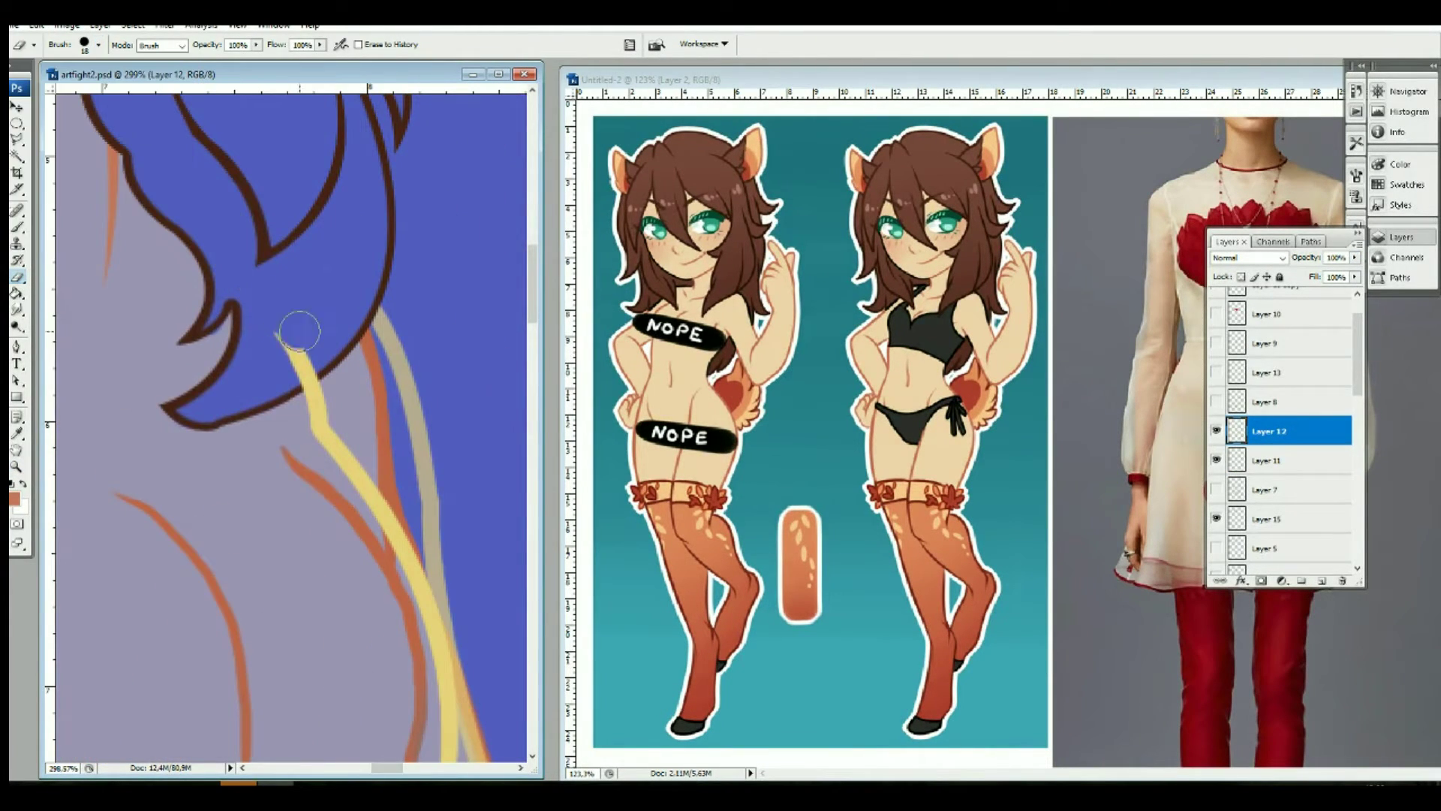
# Step: Zoom out and show the red hem, yellow skirt lines, red hearts, and collar and cuffs layers
pyautogui.press('z')
pyautogui.hotkey('ctrl', '-')
pyautogui.hotkey('ctrl', '-')
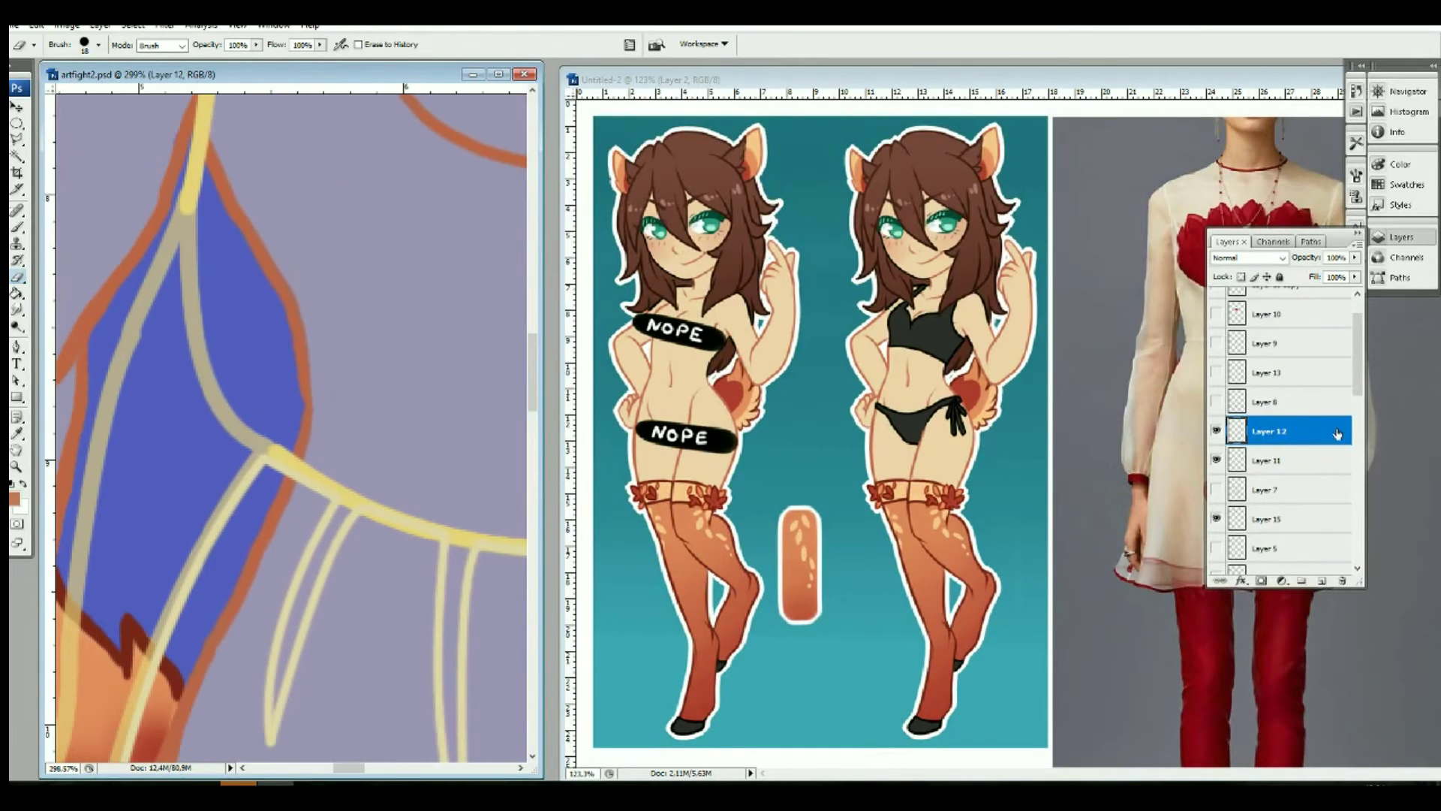
pyautogui.hotkey('alt', '[')
pyautogui.hotkey('ctrl', '-')
pyautogui.hotkey('ctrl', '-')
pyautogui.click(1216, 402)
pyautogui.click(1216, 372)
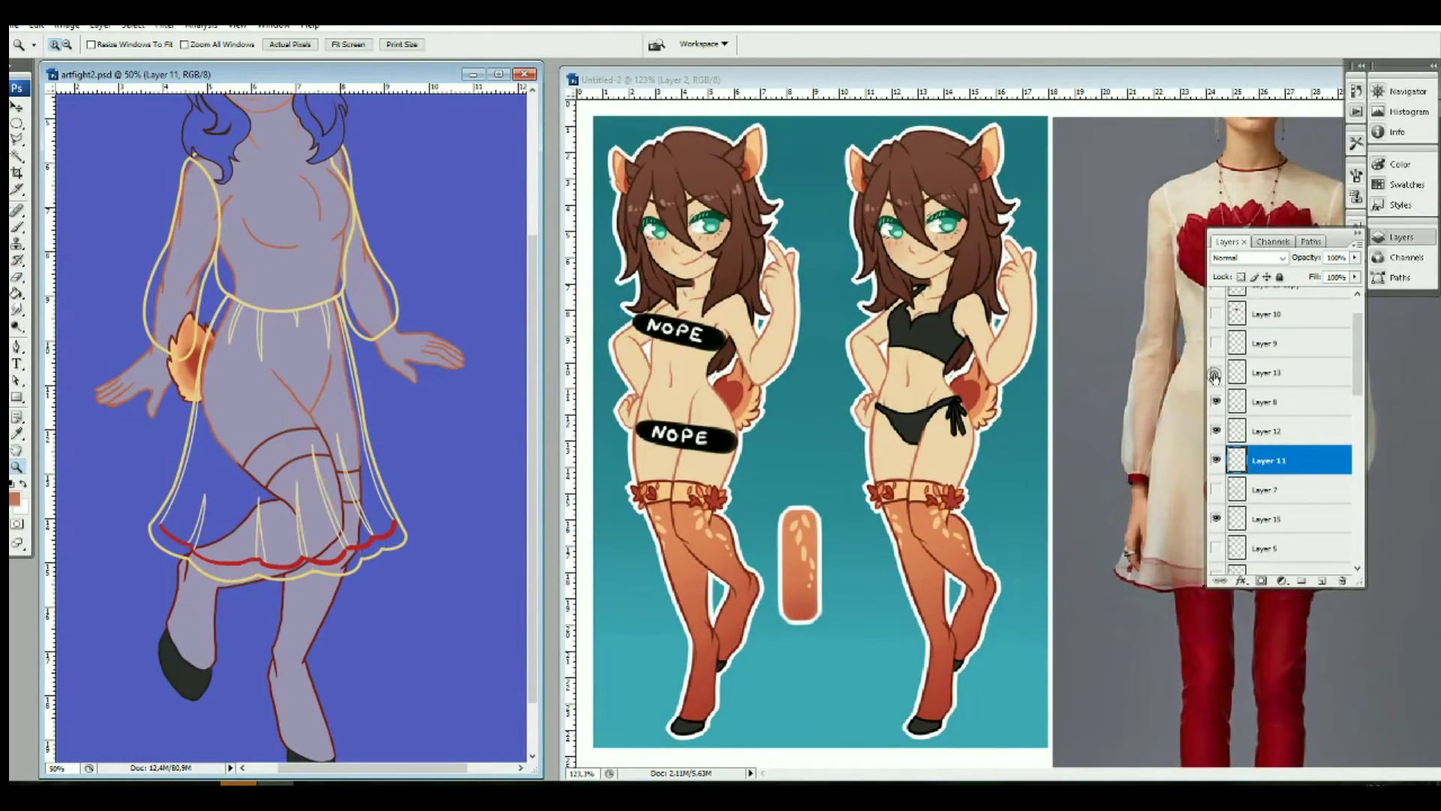
pyautogui.click(1216, 343)
pyautogui.click(1215, 548)
# Step: Select the collar and cuffs layer and sample the dress's red colour
pyautogui.scroll(2, 1275, 451)
pyautogui.click(1216, 301)
pyautogui.click(1276, 302)
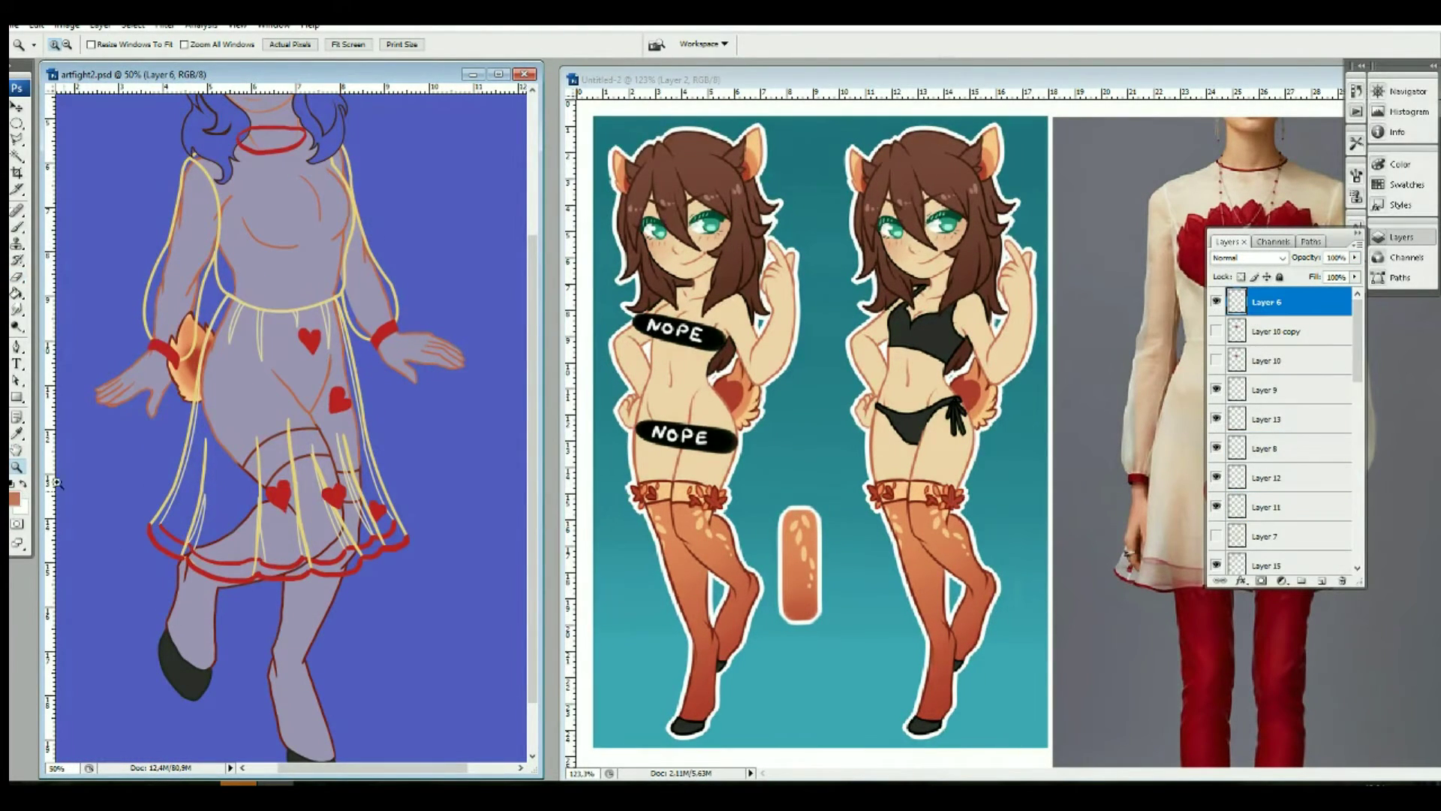
pyautogui.press('i')
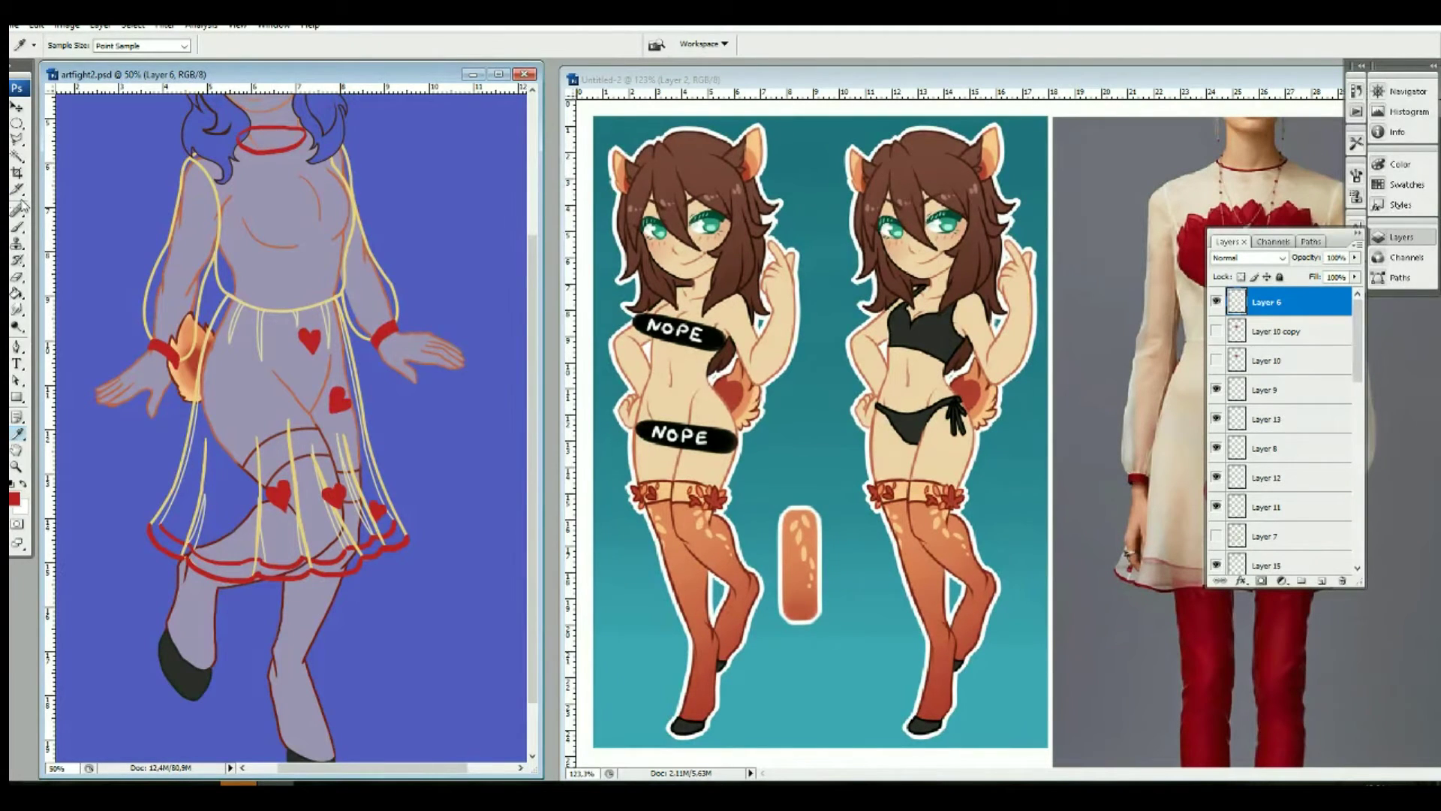
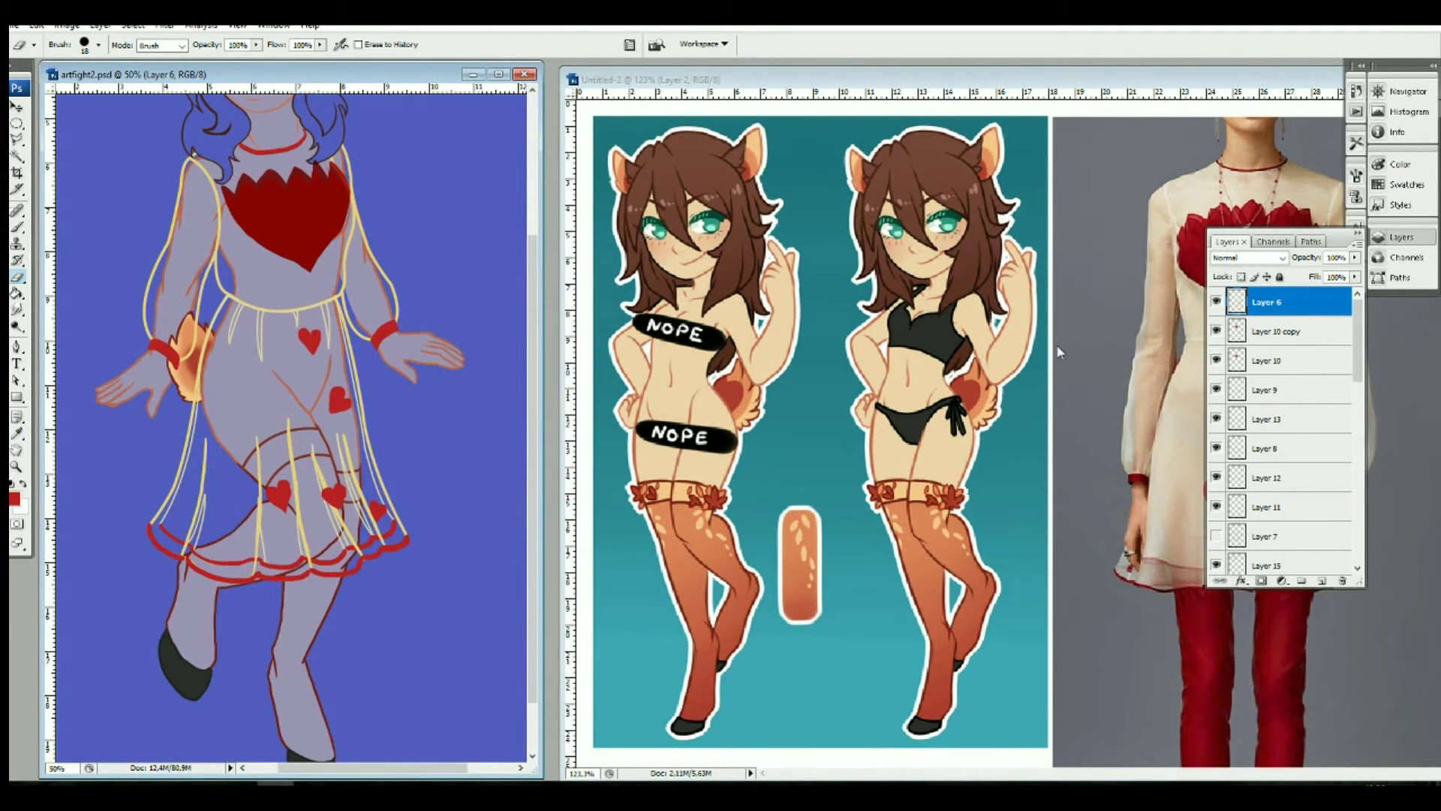
# Step: Select Layer 2 and zoom in on the arm and wrist
pyautogui.scroll(-3, 1276, 420)
pyautogui.scroll(-3, 1261, 413)
pyautogui.scroll(-3, 1217, 403)
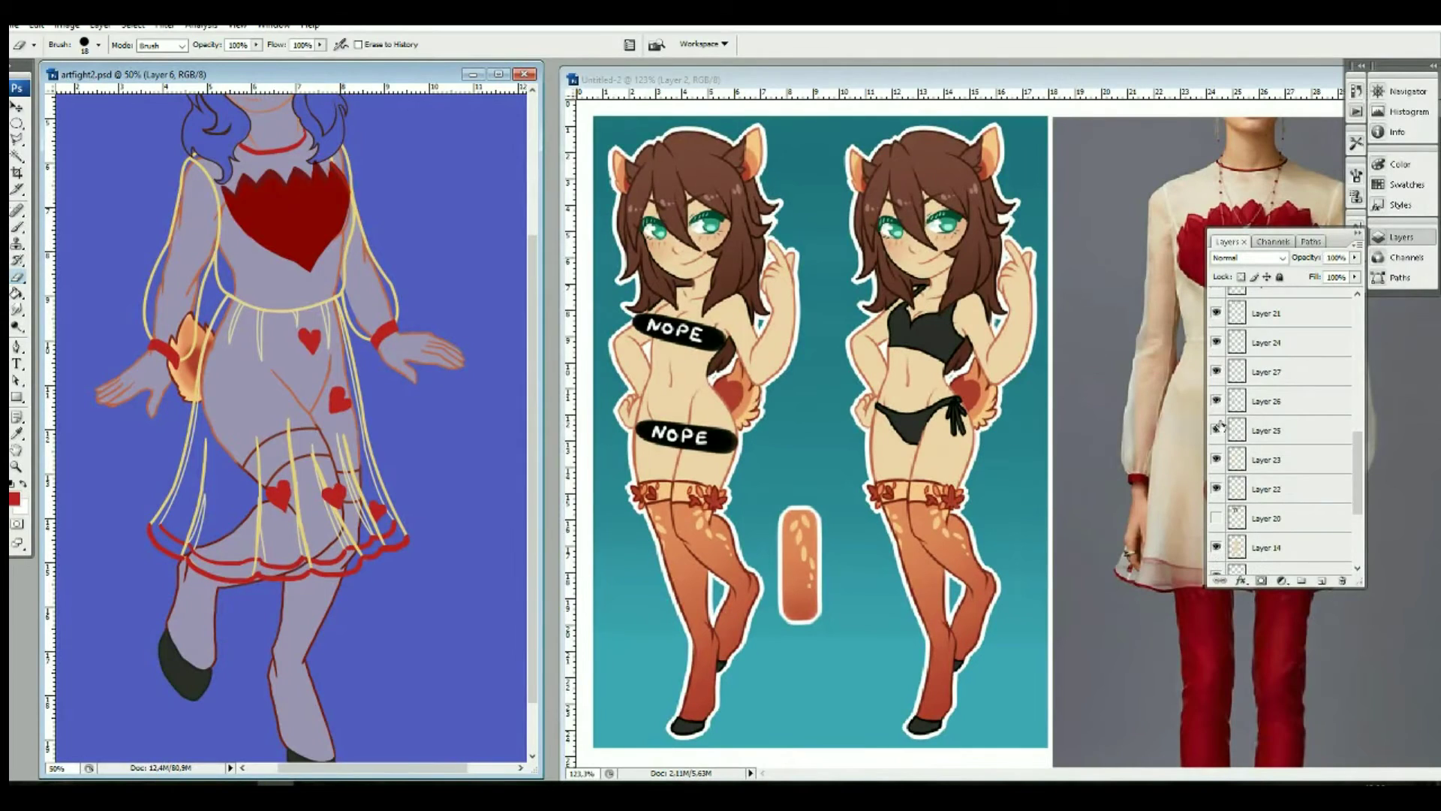
pyautogui.scroll(2, 1321, 436)
pyautogui.click(1291, 441)
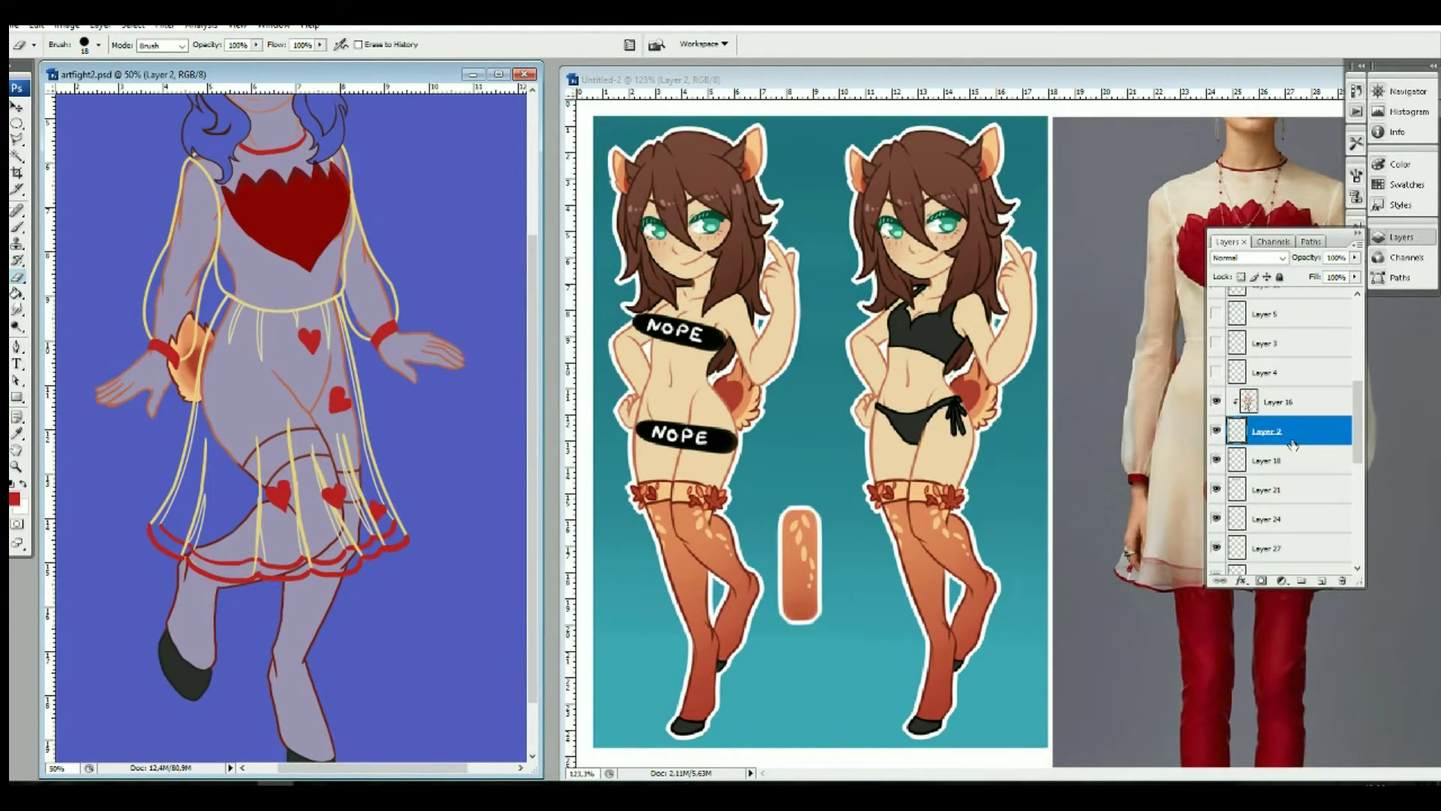
pyautogui.press('z')
pyautogui.click(223, 330)
# Step: Hide Layer 16 so the lines show blue, and touch up the wrist glow
pyautogui.click(1216, 401)
pyautogui.press('l')
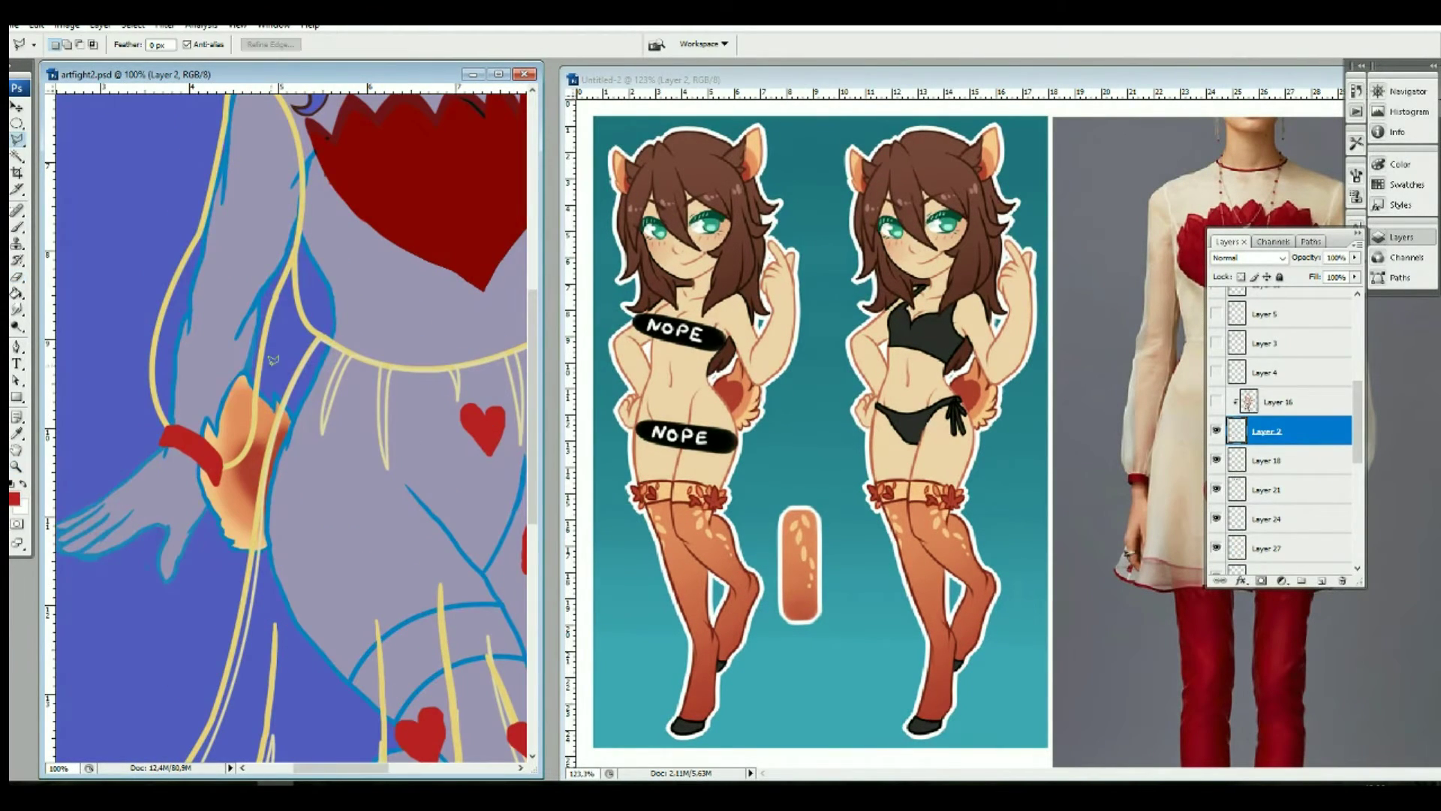
pyautogui.click(242, 381)
pyautogui.press('b')
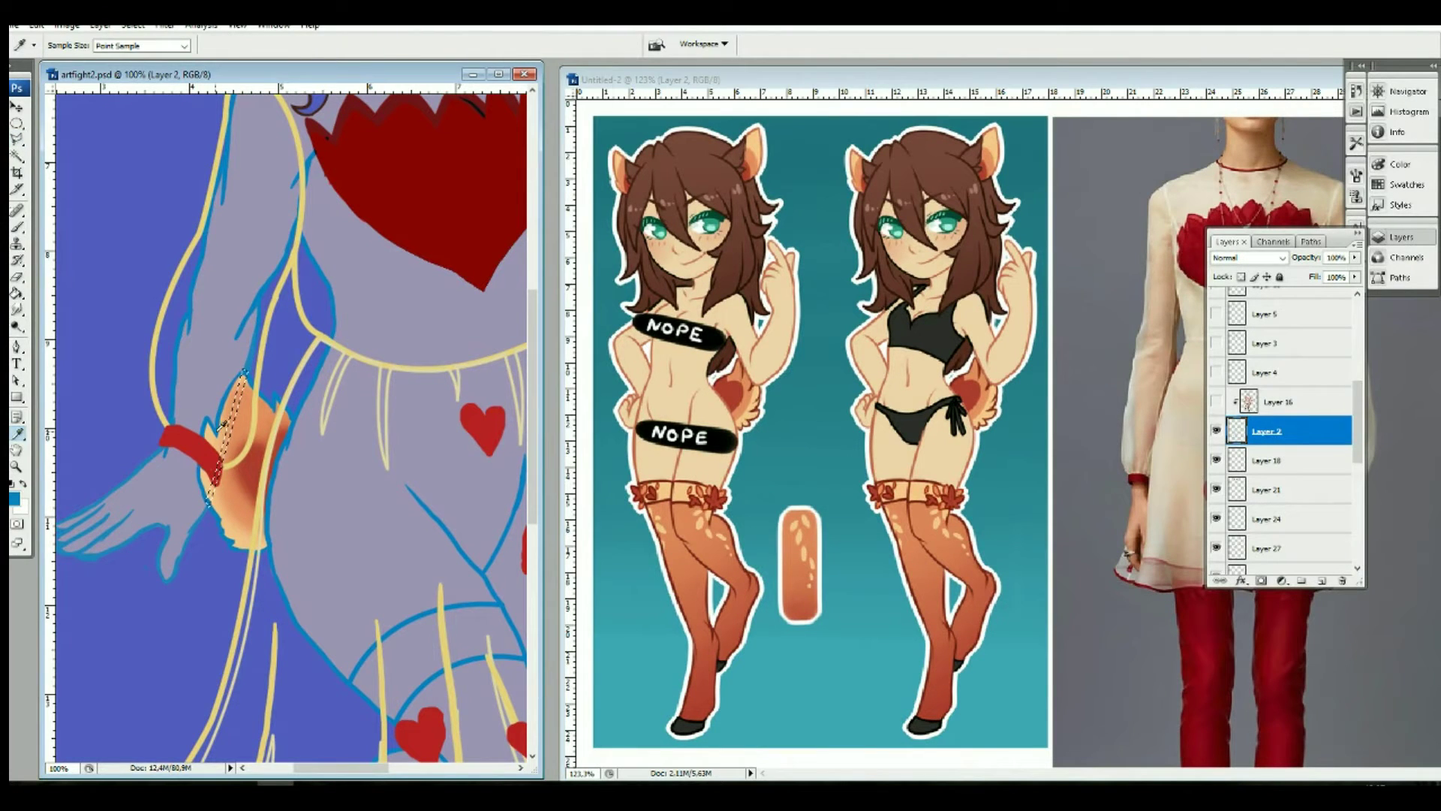
pyautogui.click(25, 275)
pyautogui.hotkey('ctrl', 'd')
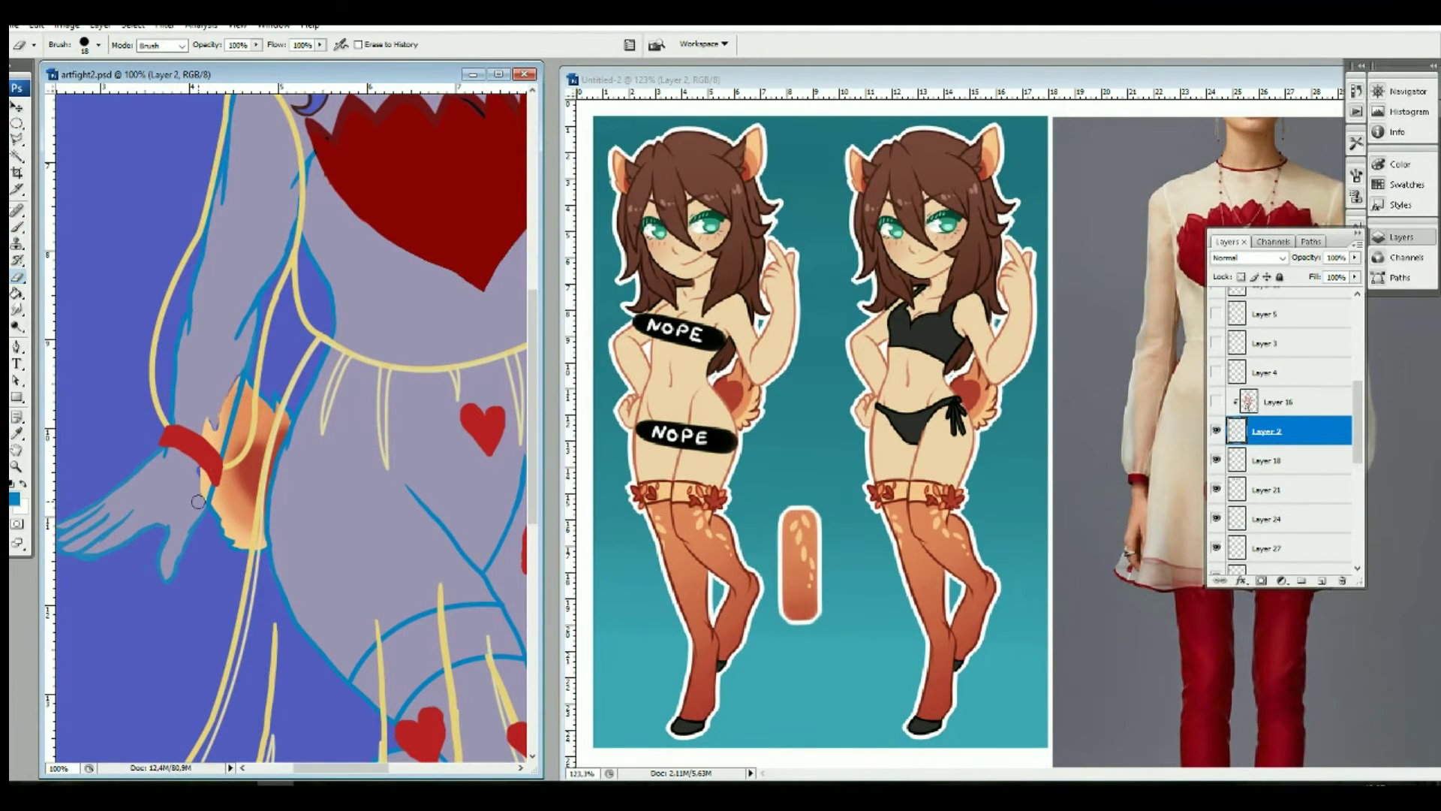
# Step: Set Layer 14's body fill to 59% opacity and fit the drawing on screen
pyautogui.scroll(-2, 1276, 450)
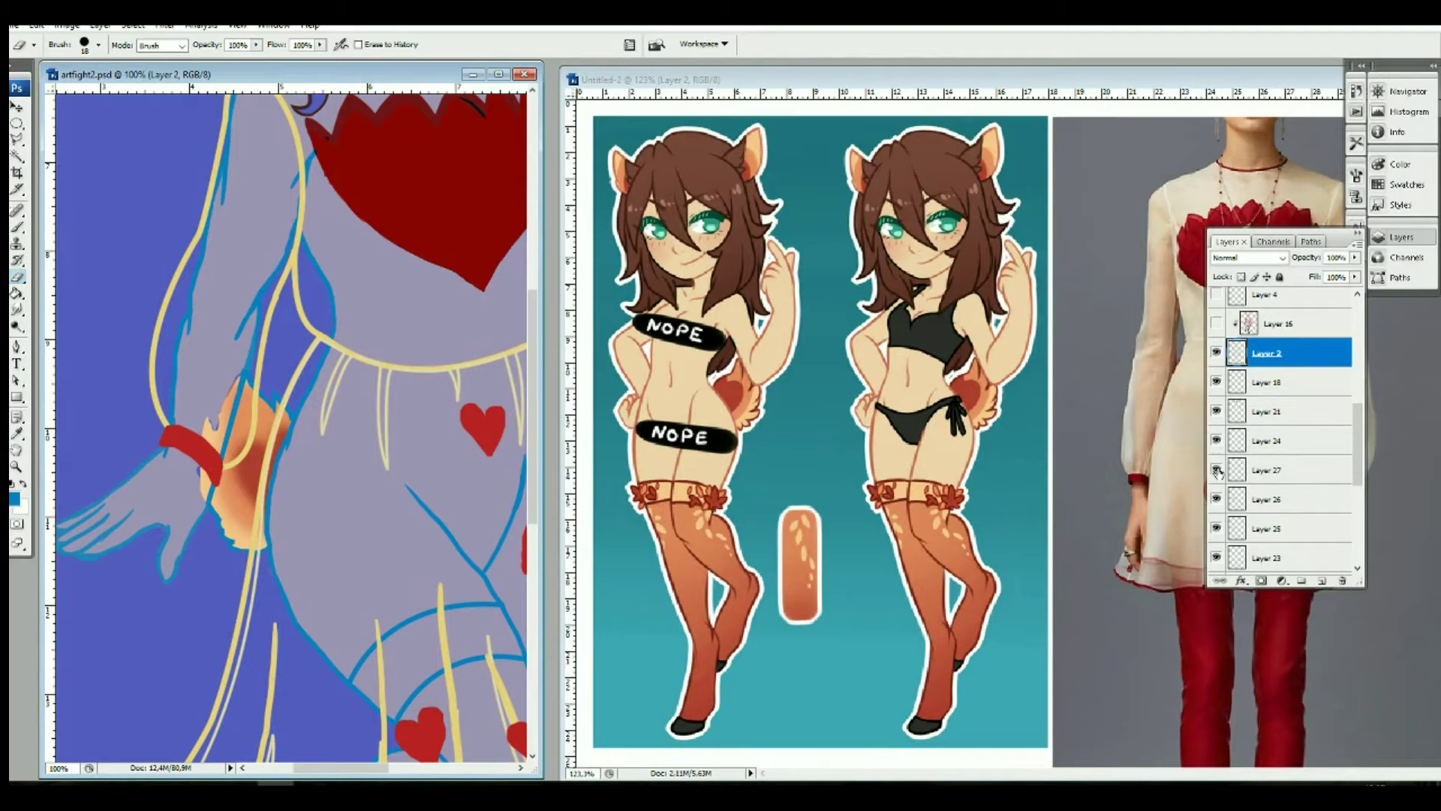
pyautogui.click(1265, 499)
pyautogui.hotkey('alt', '[')
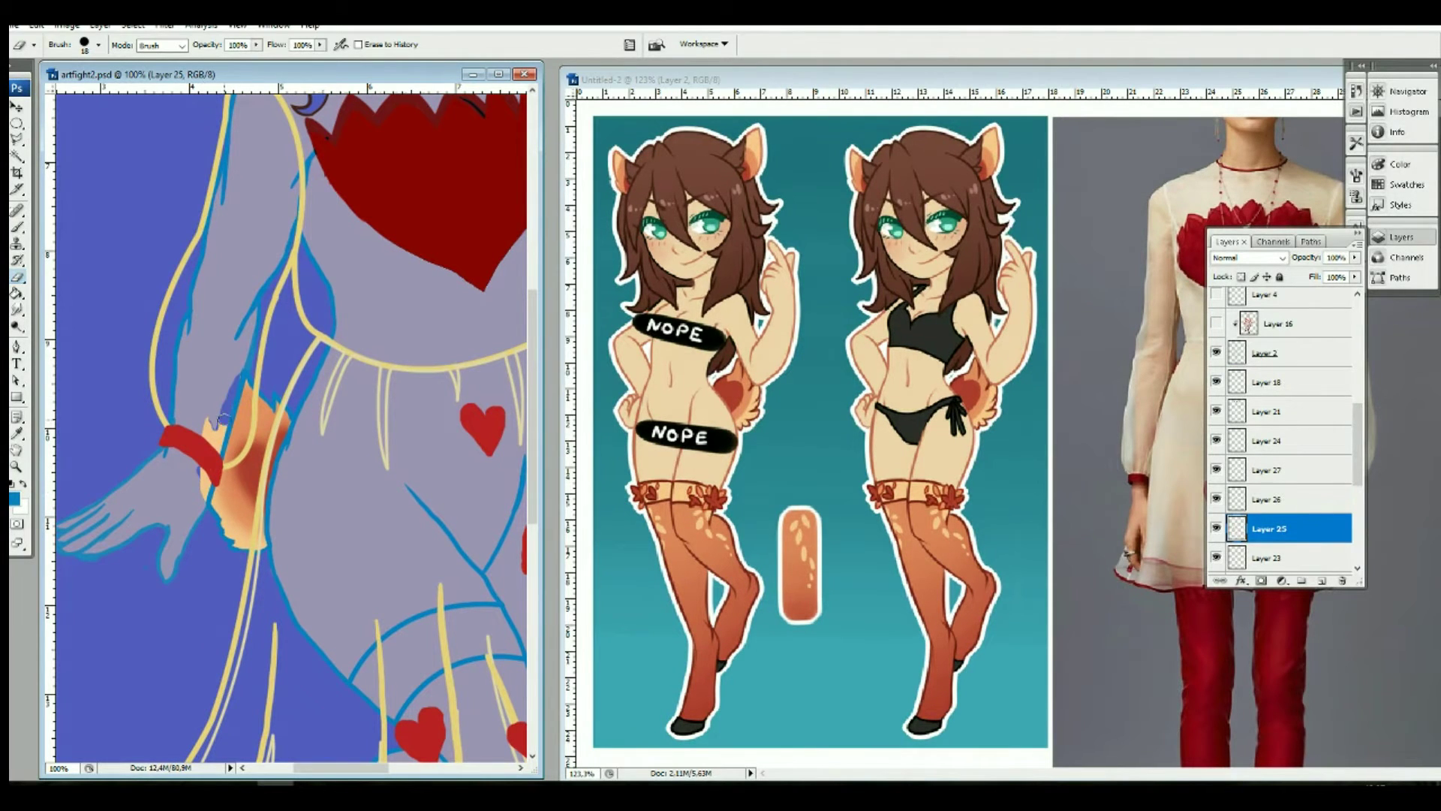
pyautogui.hotkey('alt', '[')
pyautogui.hotkey('alt', '[')
pyautogui.hotkey('alt', '[')
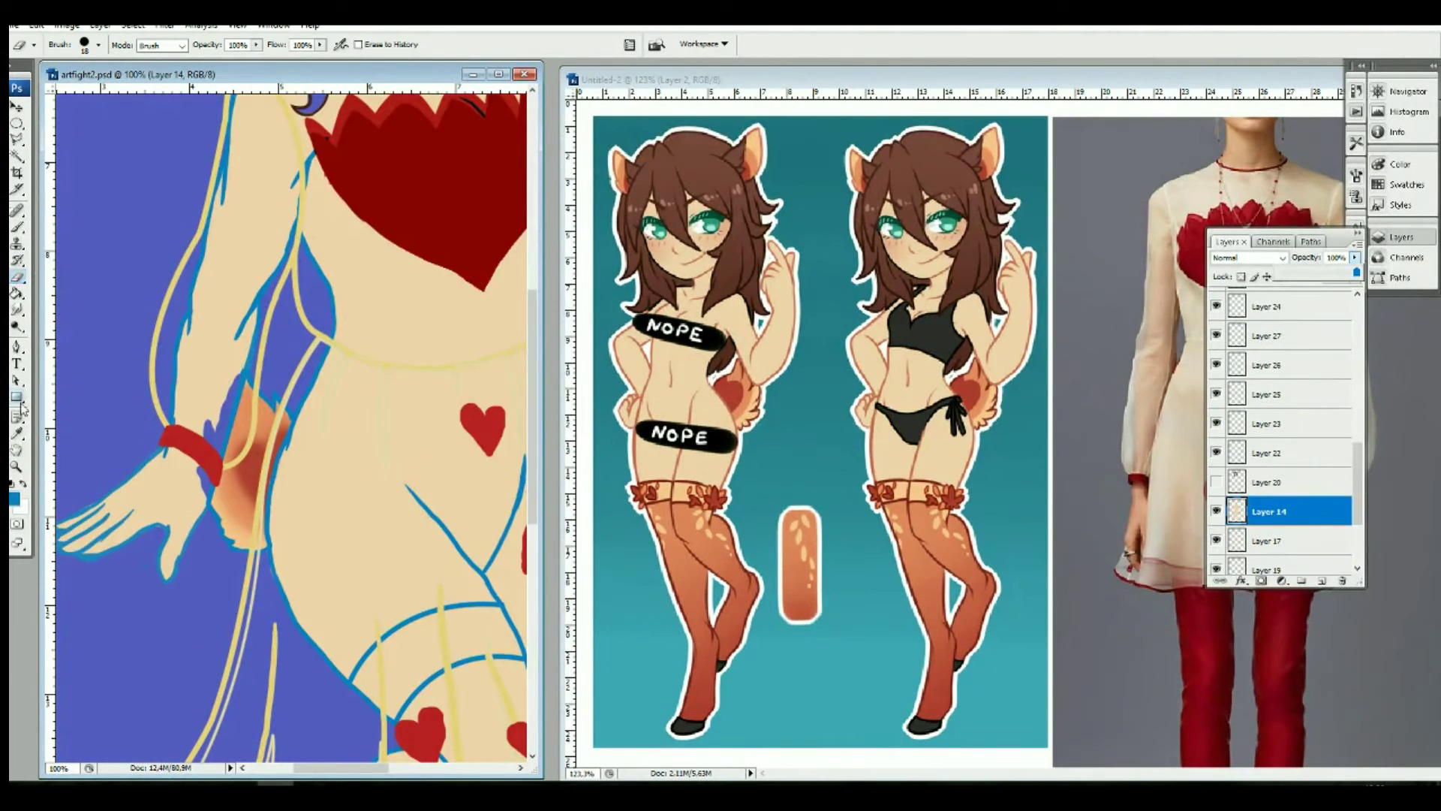
pyautogui.press('b')
pyautogui.keyDown('alt'); pyautogui.click(198, 497); pyautogui.keyUp('alt')
pyautogui.moveTo(1354, 256); pyautogui.dragTo(1321, 279)
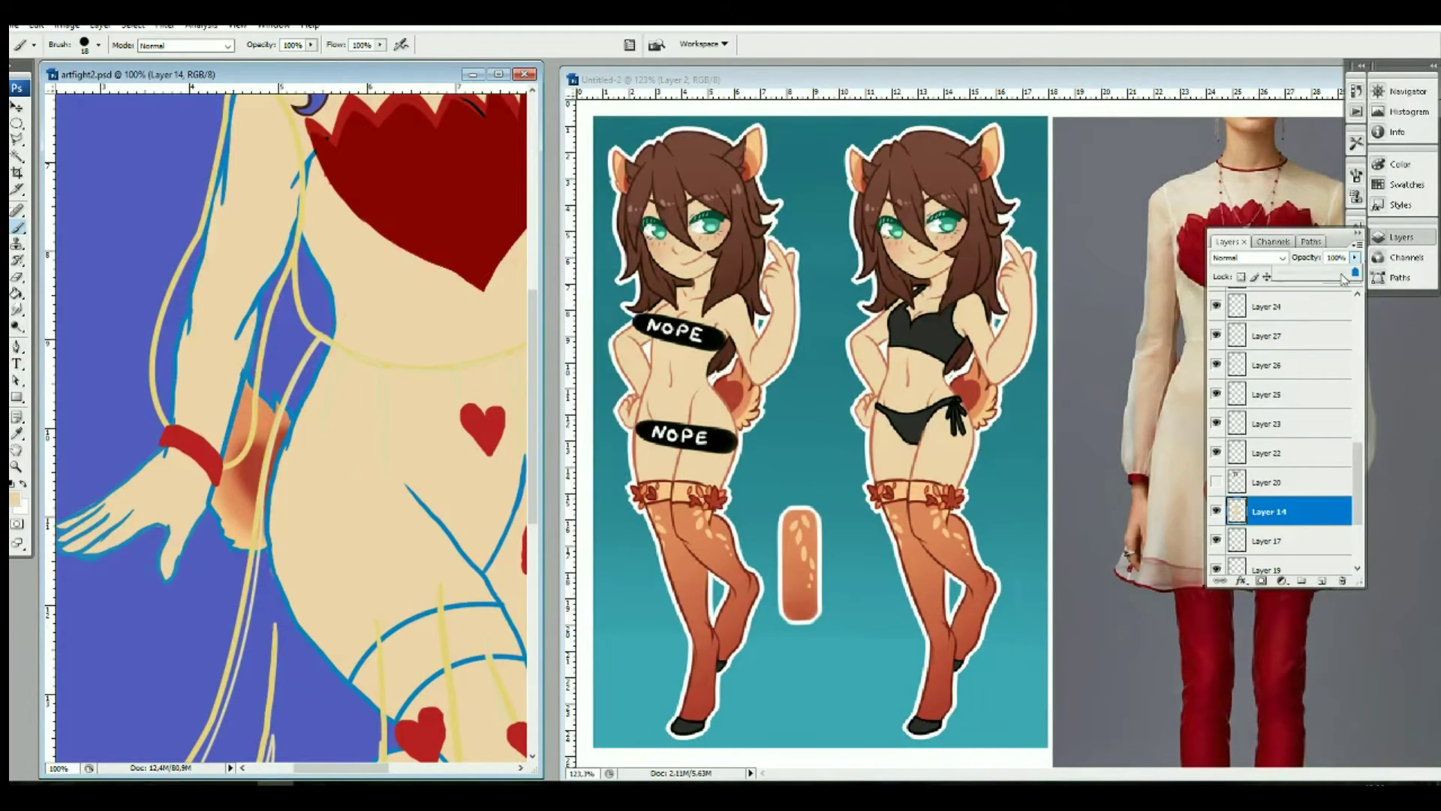
pyautogui.doubleClick(17, 449)
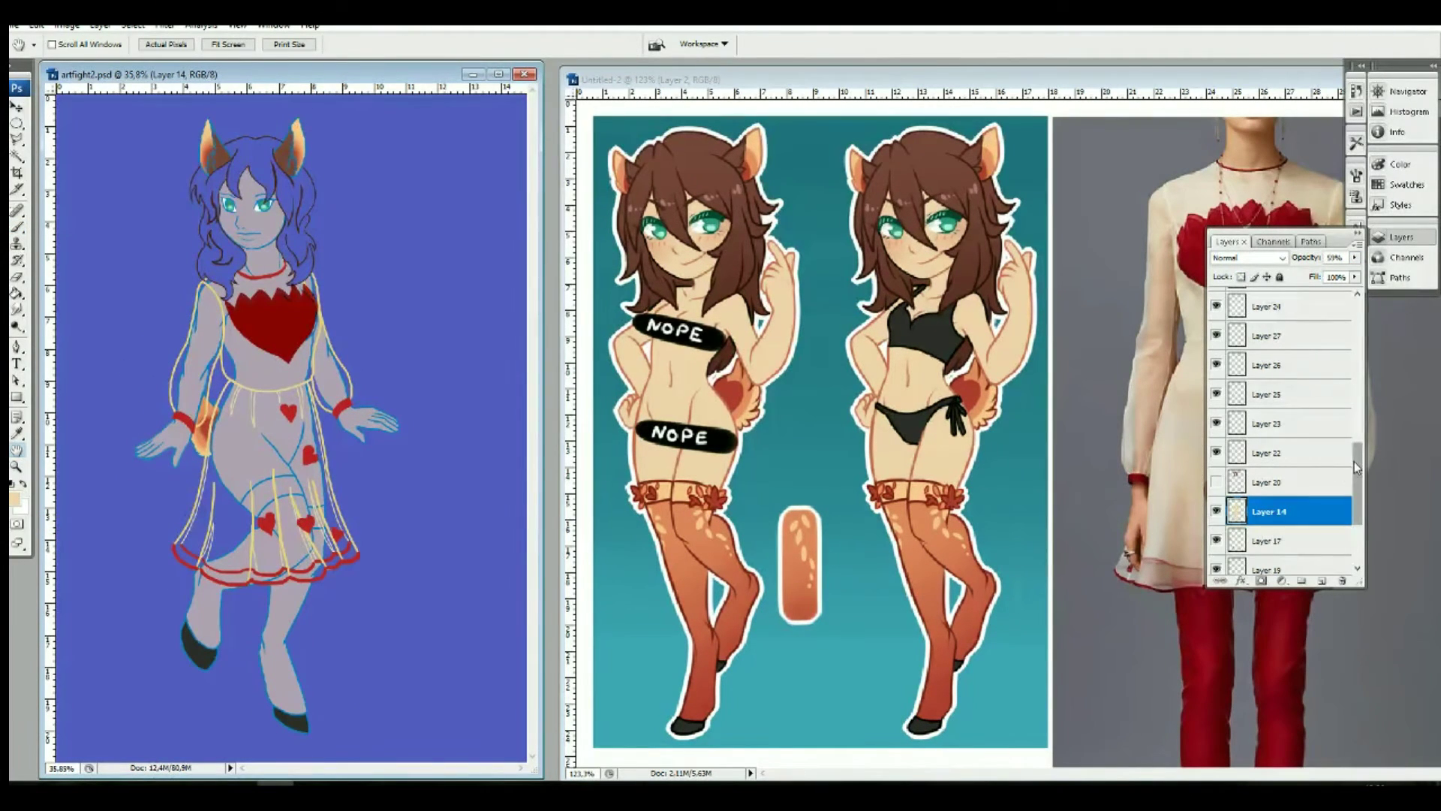
# Step: Select Layer 11 and set the foreground colour to pale cream #ffead4
pyautogui.scroll(2, 1350, 461)
pyautogui.scroll(-5, 1344, 462)
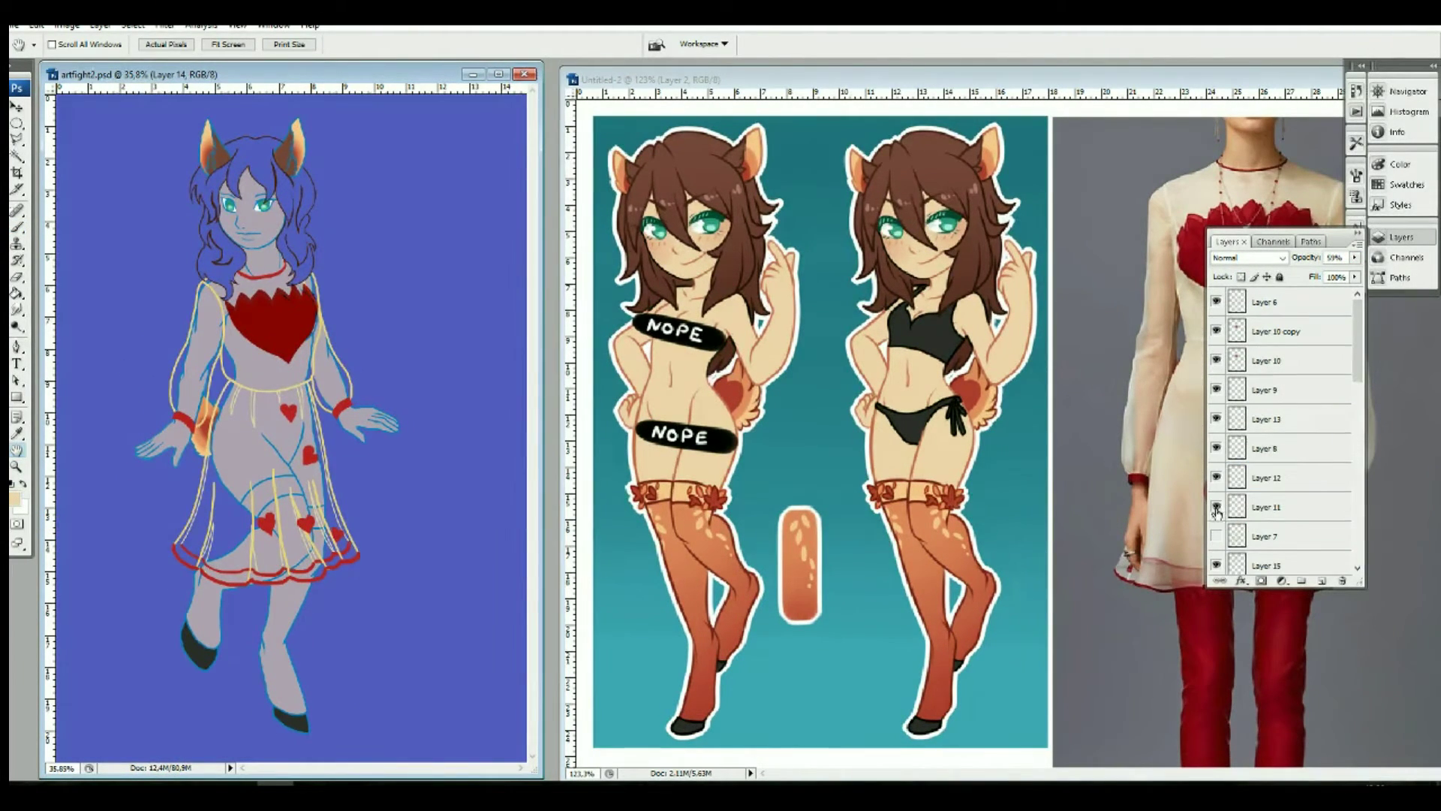
pyautogui.click(1276, 507)
pyautogui.press('w')
pyautogui.click(17, 433)
pyautogui.click(15, 498)
pyautogui.click(242, 410)
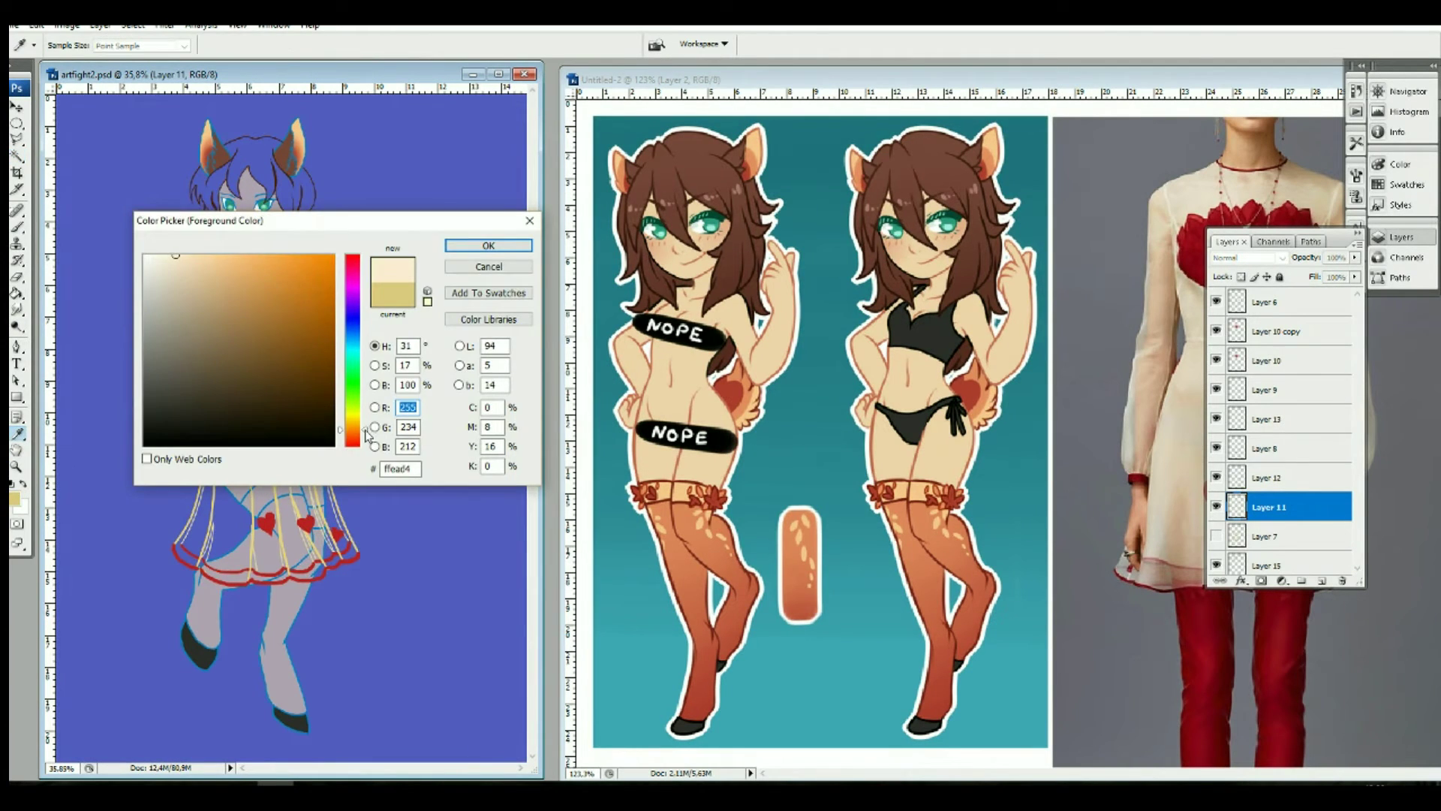
pyautogui.press('Return')
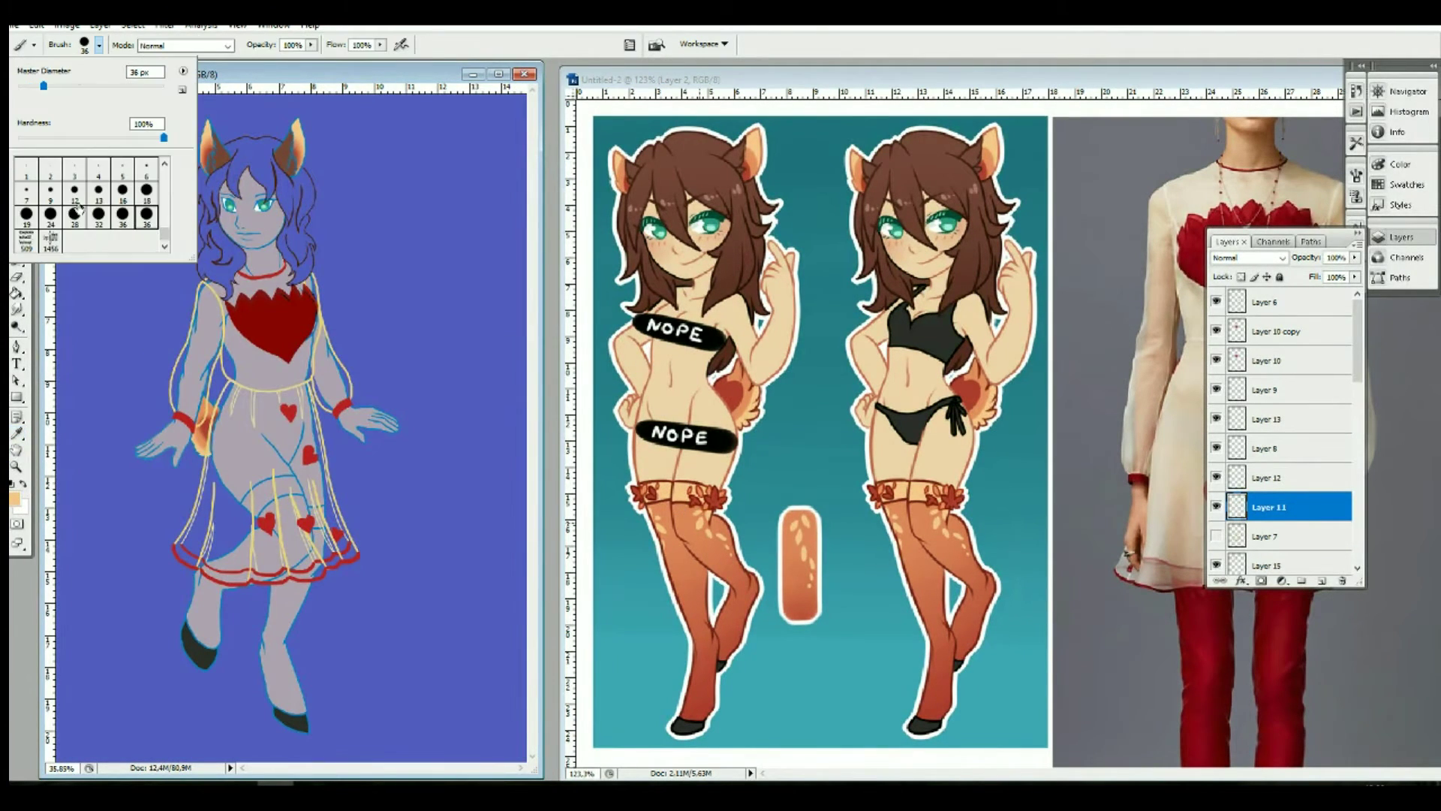
# Step: Lasso the dress, fill it pale cream, and lower Layer 11 to 52% opacity
pyautogui.click(16, 140)
pyautogui.moveTo(203, 264)
pyautogui.mouseDown()
pyautogui.moveTo(349, 578)
pyautogui.moveTo(169, 451)
pyautogui.mouseUp()
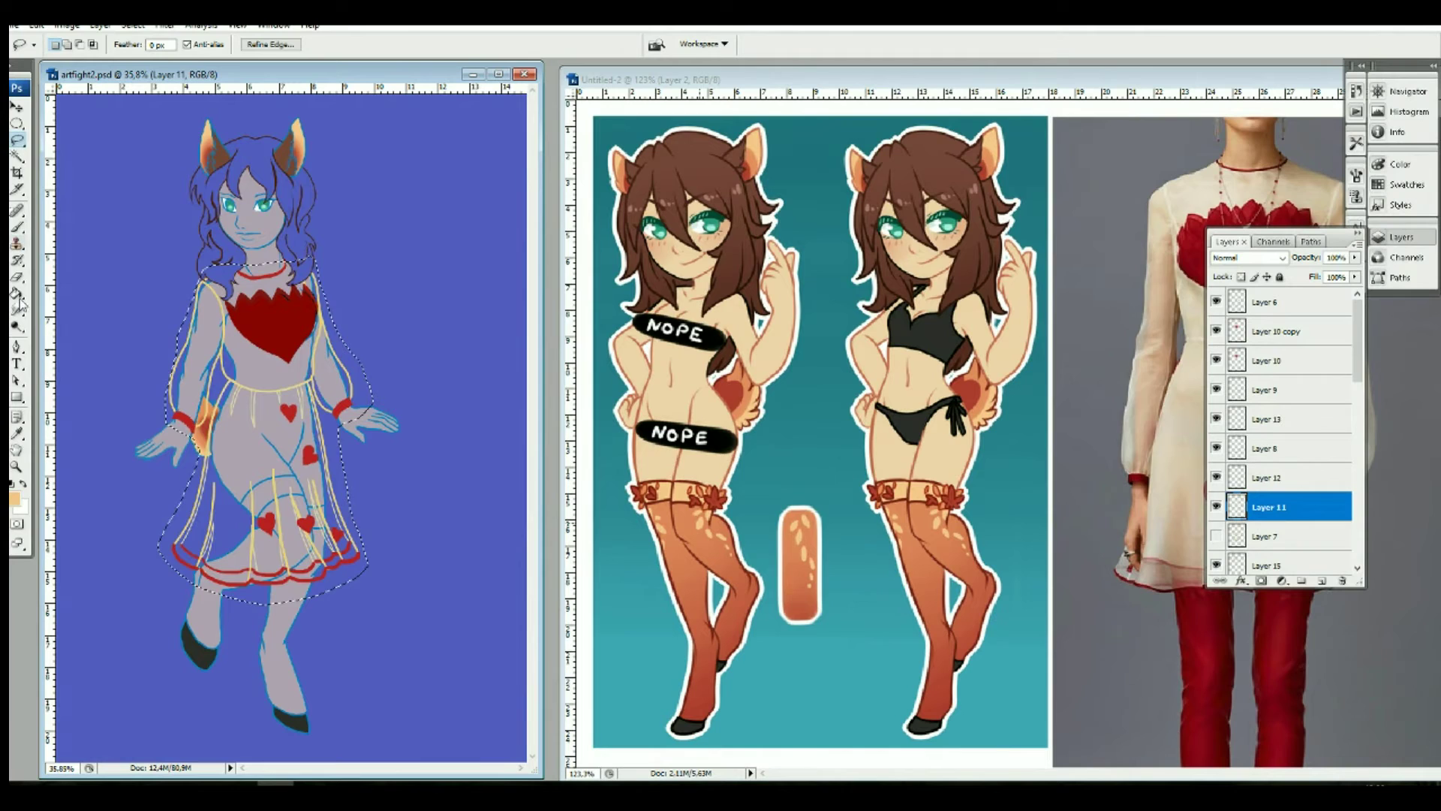
pyautogui.press('g')
pyautogui.click(255, 465)
pyautogui.scroll(-5, 1345, 533)
pyautogui.scroll(5, 1346, 533)
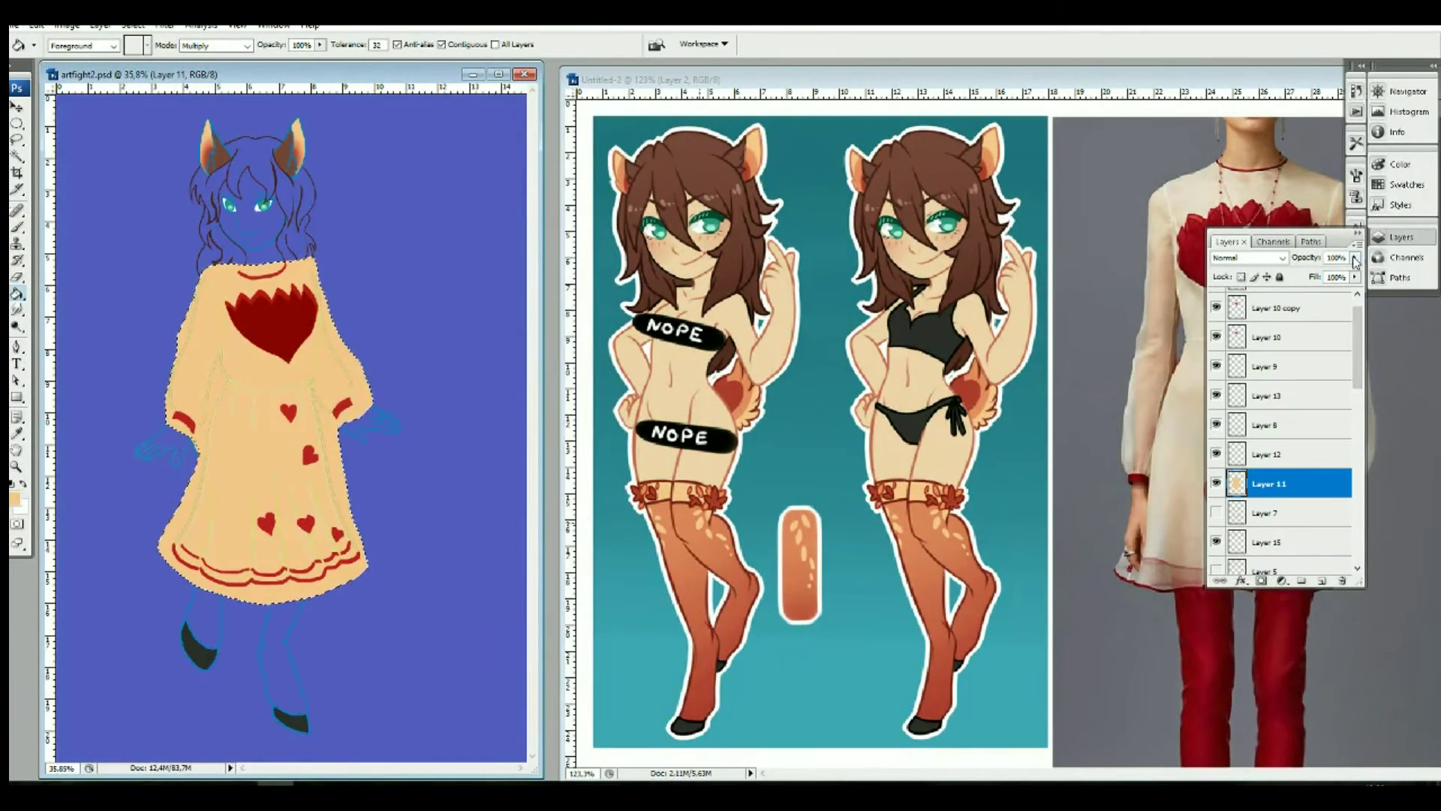
pyautogui.click(1354, 257)
pyautogui.moveTo(1351, 272); pyautogui.dragTo(1318, 272)
# Step: Zoom to 100% on the neckline and erase the dress fill over the neck
pyautogui.click(16, 466)
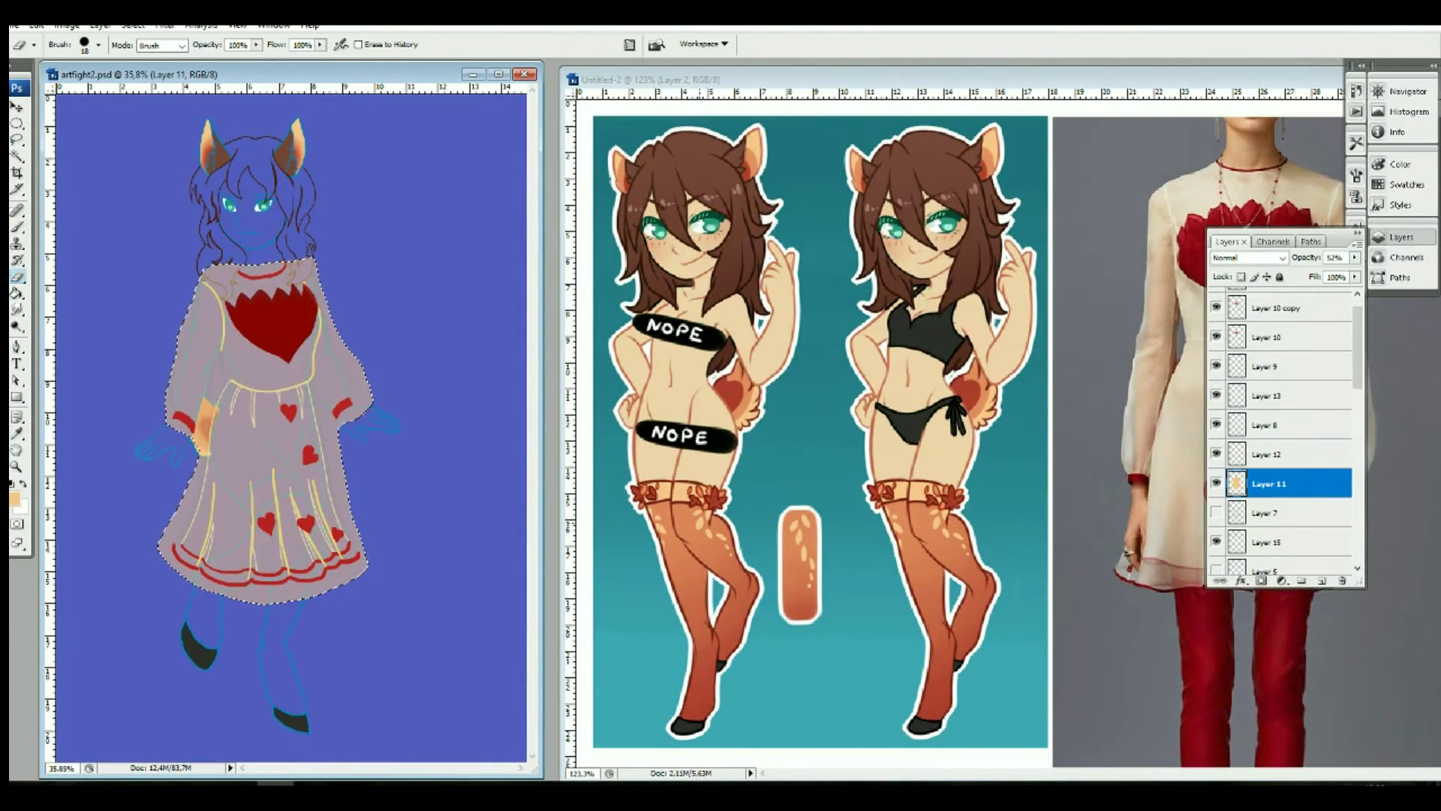
pyautogui.click(240, 496)
pyautogui.scroll(-5, 1216, 438)
pyautogui.scroll(5, 1216, 438)
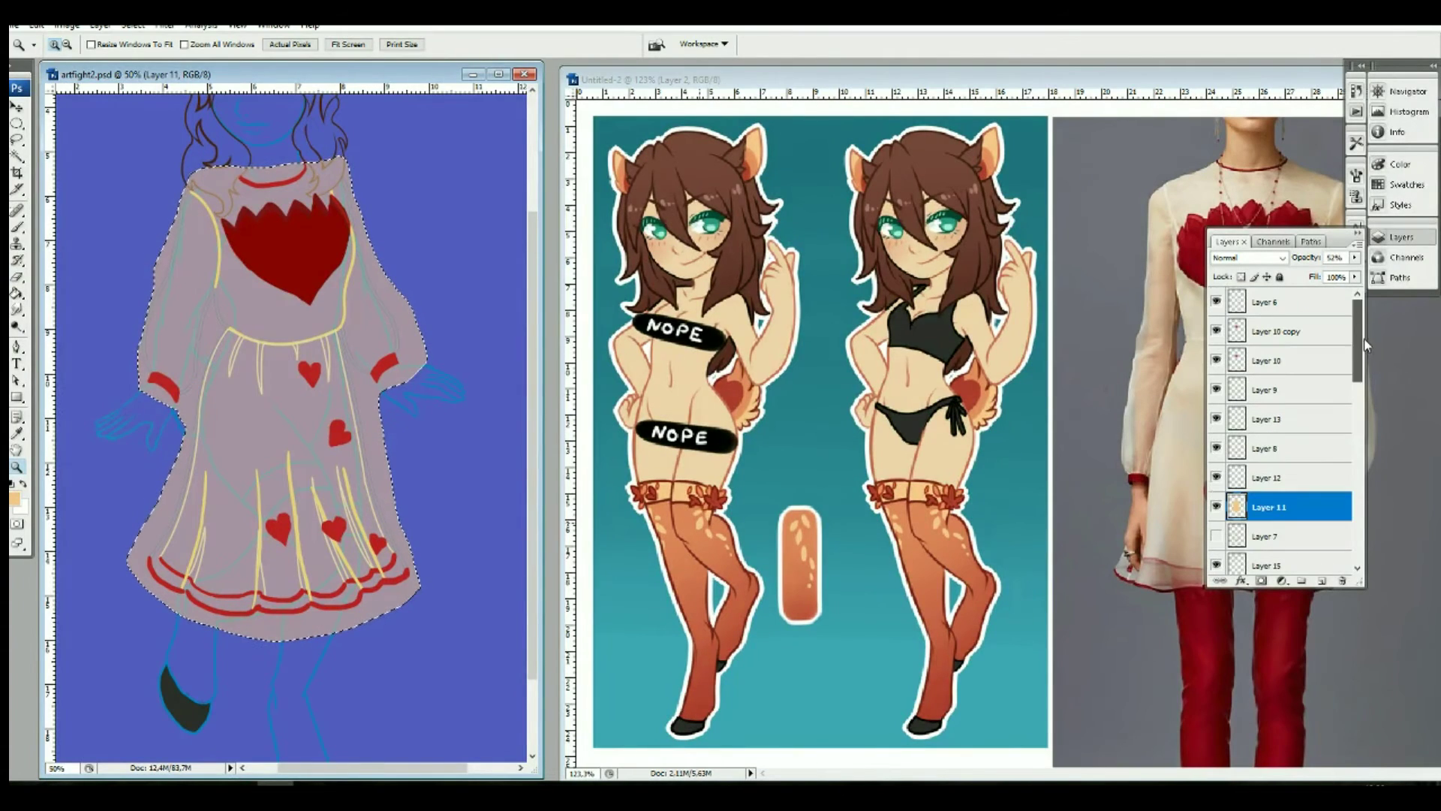
pyautogui.click(255, 240)
pyautogui.press('e')
pyautogui.hotkey('ctrl', 'd')
pyautogui.moveTo(228, 273)
pyautogui.mouseDown()
pyautogui.moveTo(345, 258)
pyautogui.moveTo(353, 286)
pyautogui.moveTo(301, 274)
pyautogui.mouseUp()
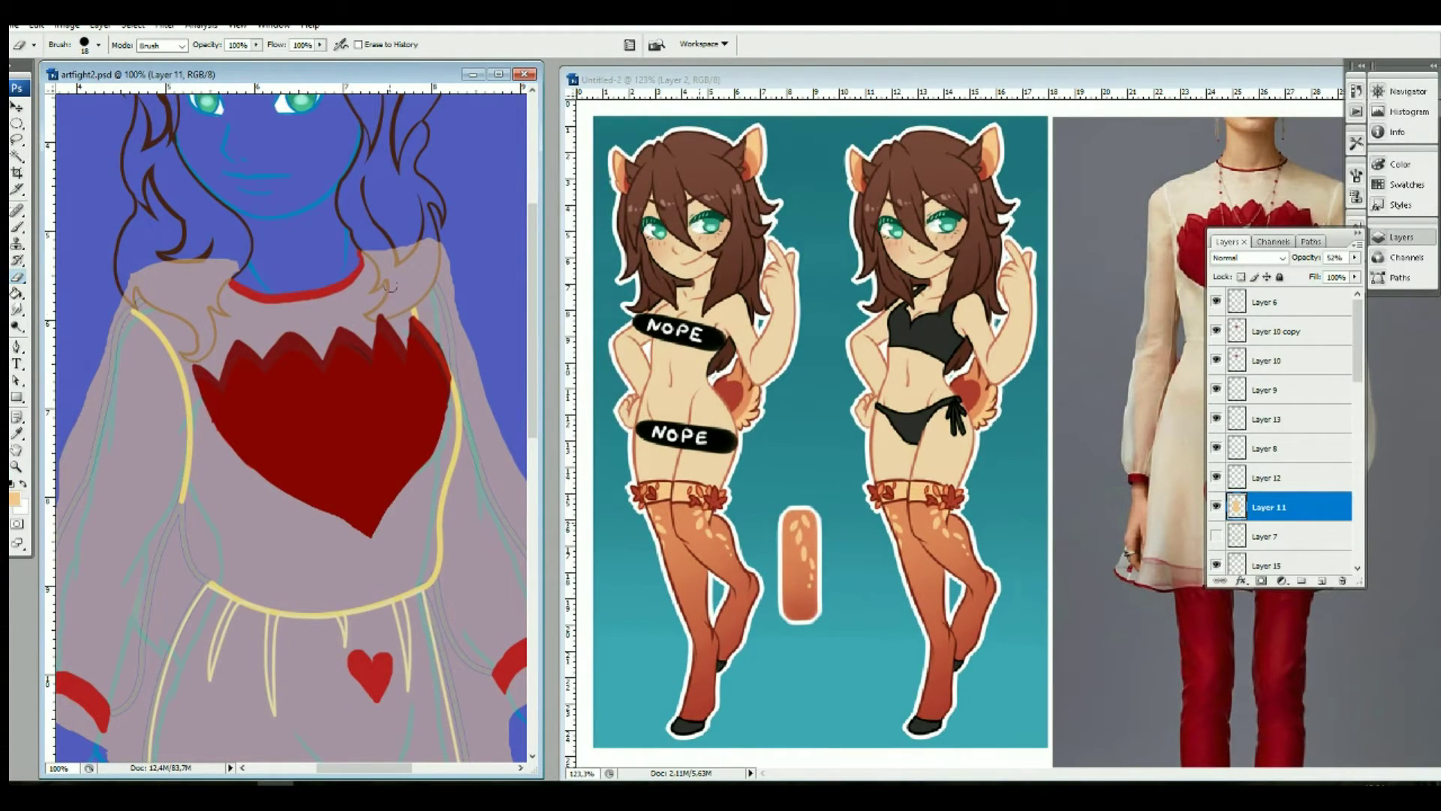
# Step: Magic-wand select the hair strokes near the shoulder on Layer 15
pyautogui.press('w')
pyautogui.scroll(-5, 1358, 450)
pyautogui.scroll(-3, 1365, 476)
pyautogui.scroll(3, 1364, 476)
pyautogui.scroll(3, 1335, 403)
pyautogui.scroll(3, 1328, 376)
pyautogui.click(1269, 412)
pyautogui.click(379, 259)
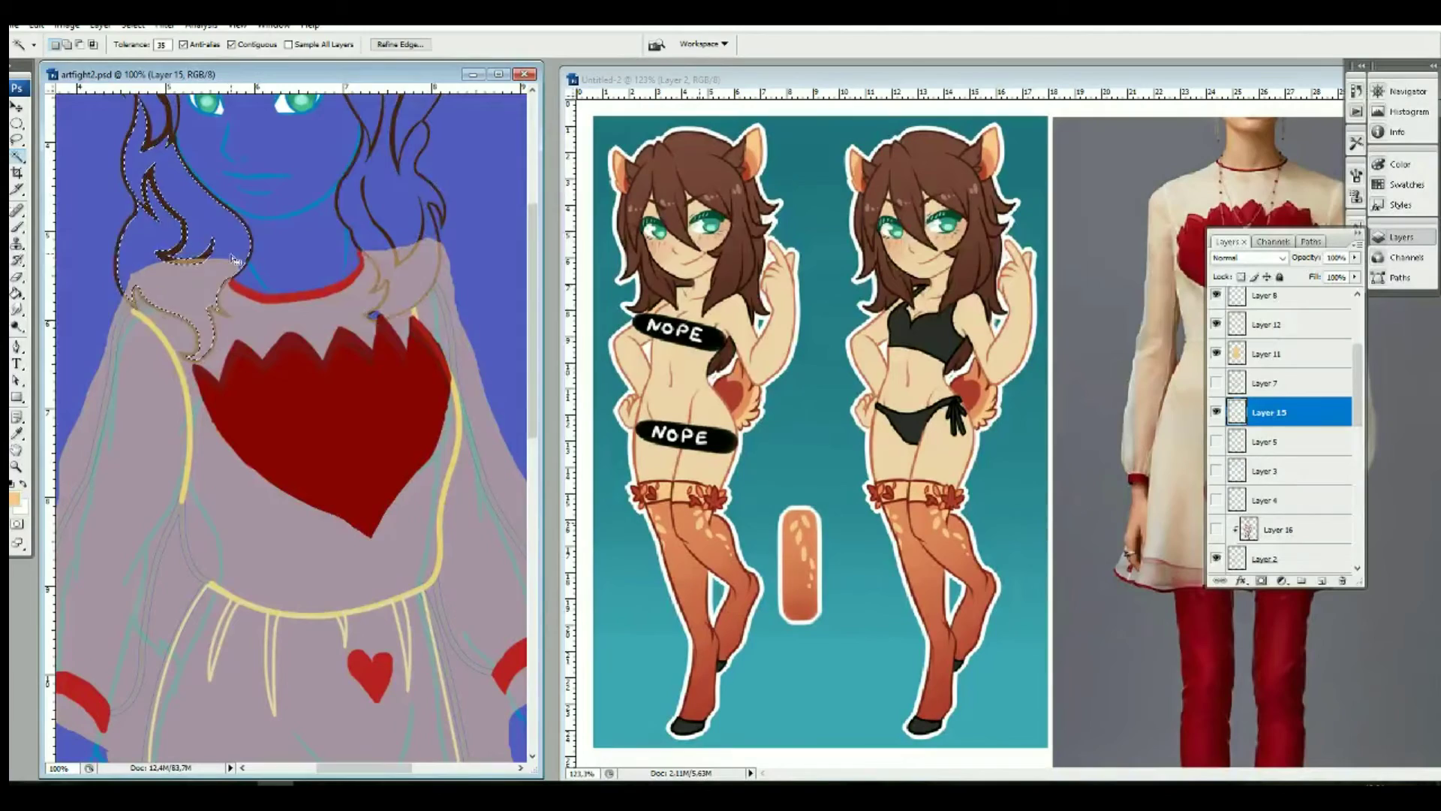
# Step: Erase Layer 11's dress fill where it overlaps the hair strands
pyautogui.scroll(5, 379, 259)
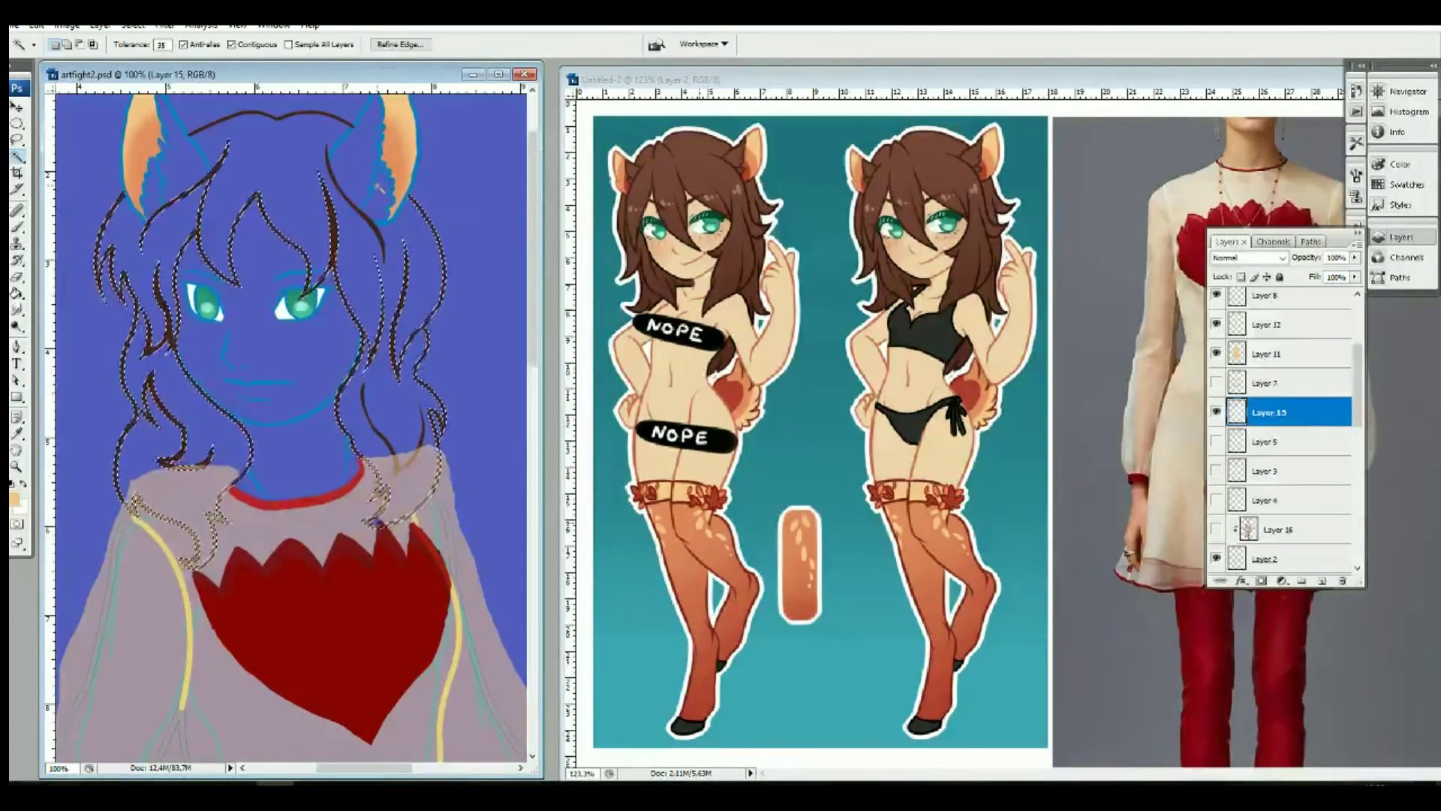
pyautogui.click(1298, 363)
pyautogui.hotkey('ctrl', 'd')
pyautogui.click(17, 277)
pyautogui.moveTo(169, 497); pyautogui.dragTo(214, 481)
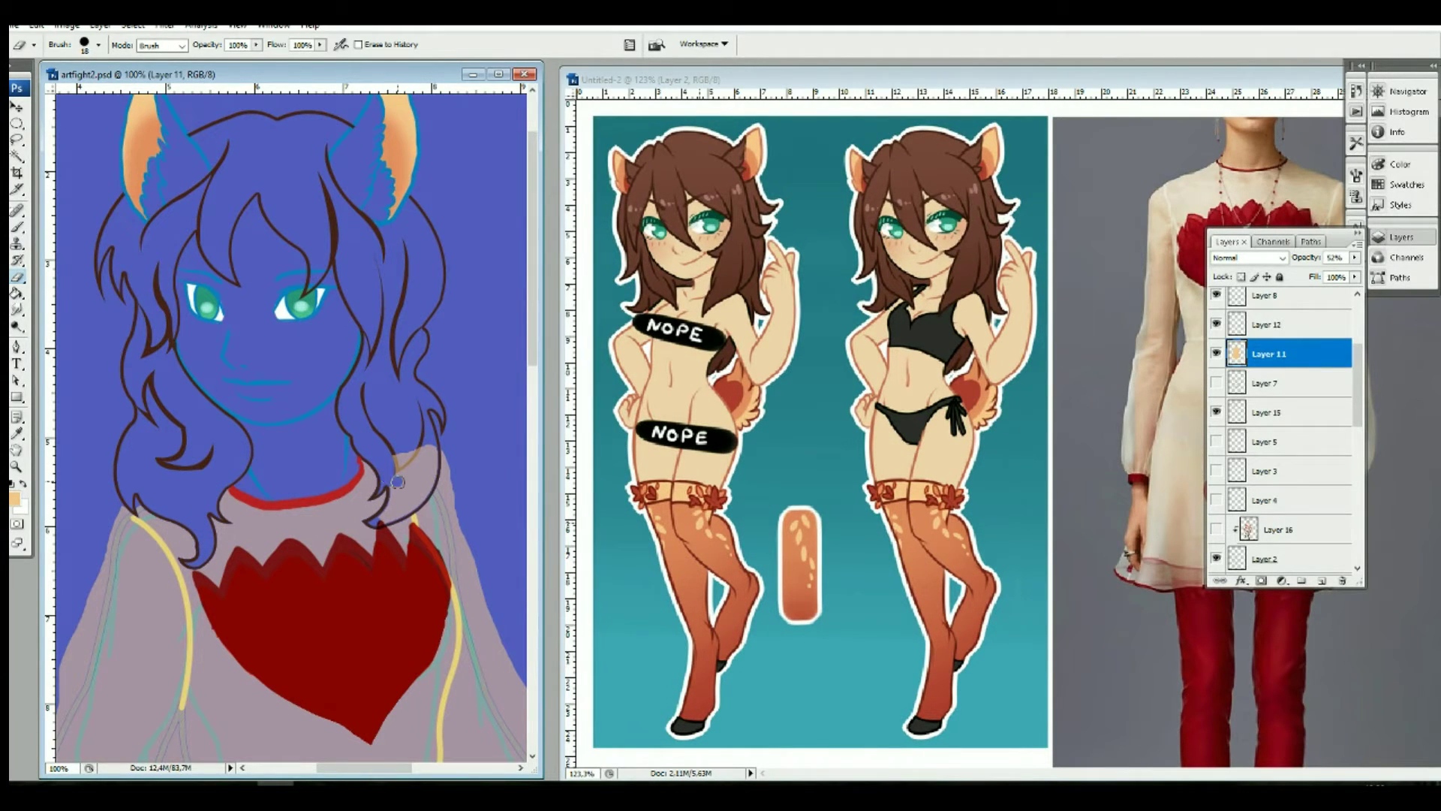
pyautogui.moveTo(397, 482); pyautogui.dragTo(432, 460)
pyautogui.moveTo(126, 507); pyautogui.dragTo(94, 612)
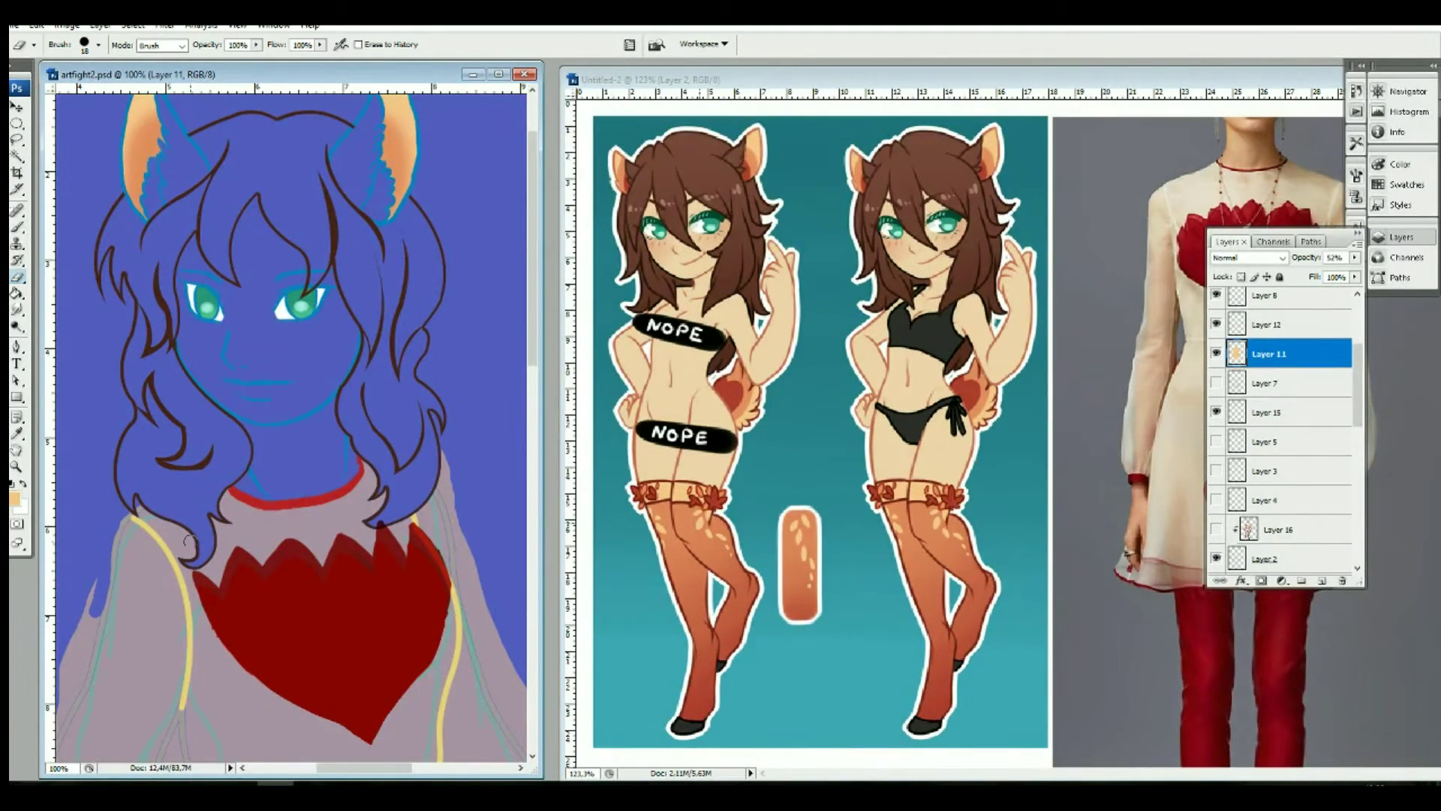
# Step: Hide Layer 12's yellow lines, then select and delete the whole dress fill
pyautogui.scroll(5, 1276, 420)
pyautogui.click(1216, 460)
pyautogui.moveTo(1357, 348); pyautogui.dragTo(1357, 379)
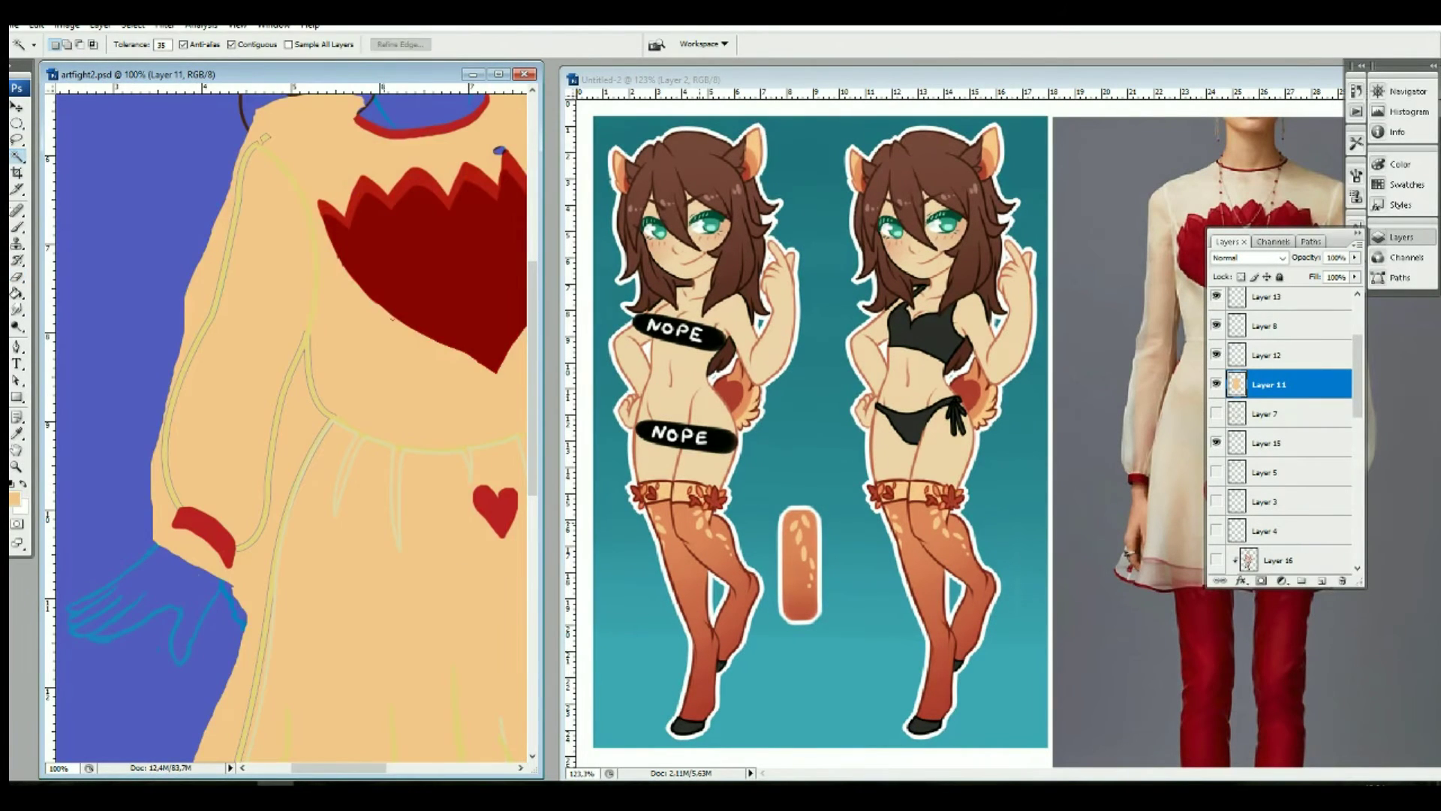
pyautogui.click(256, 572)
pyautogui.press('Delete')
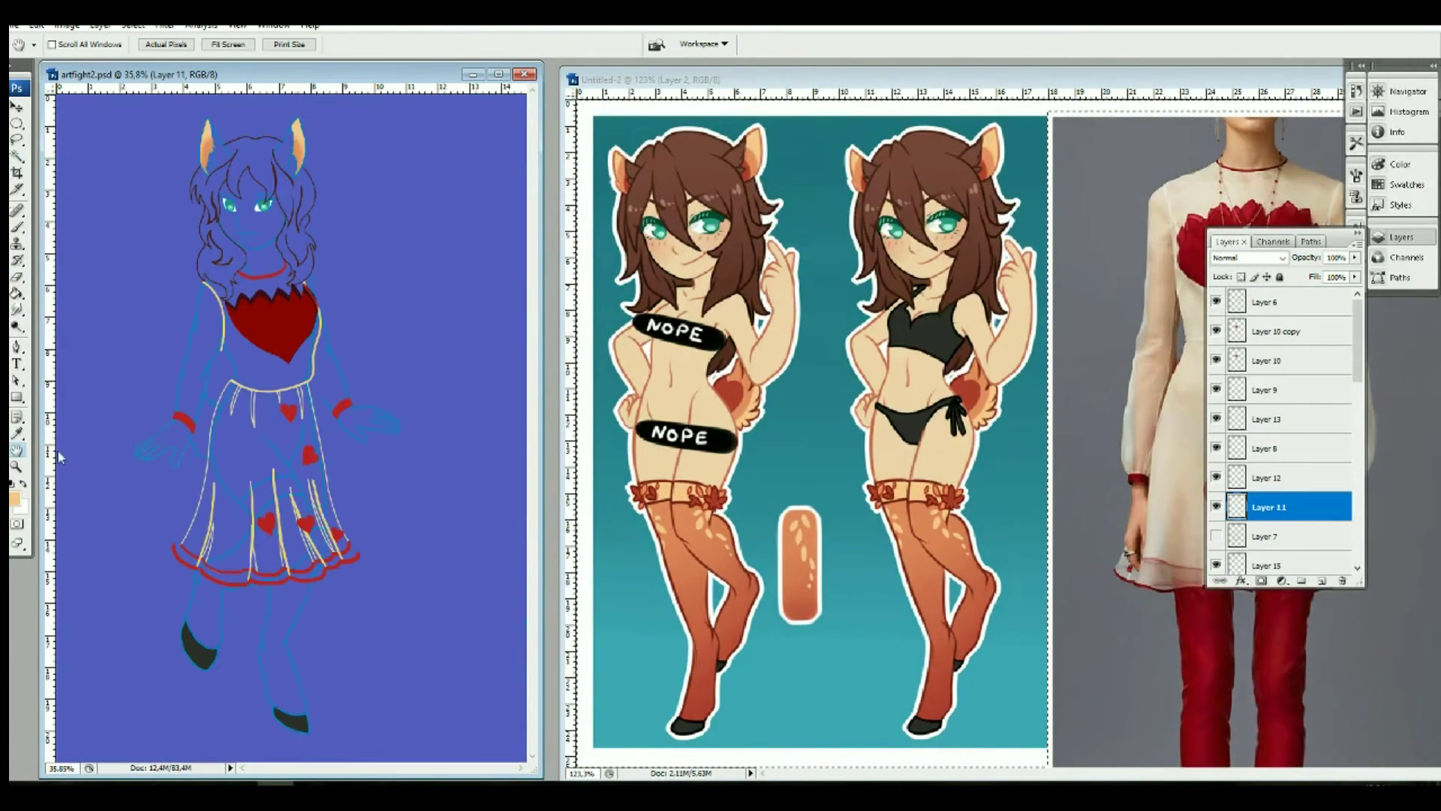
# Step: Sample the pale yellow line colour and draw a Pen path around the dress to the hem
pyautogui.press('i')
pyautogui.click(251, 400)
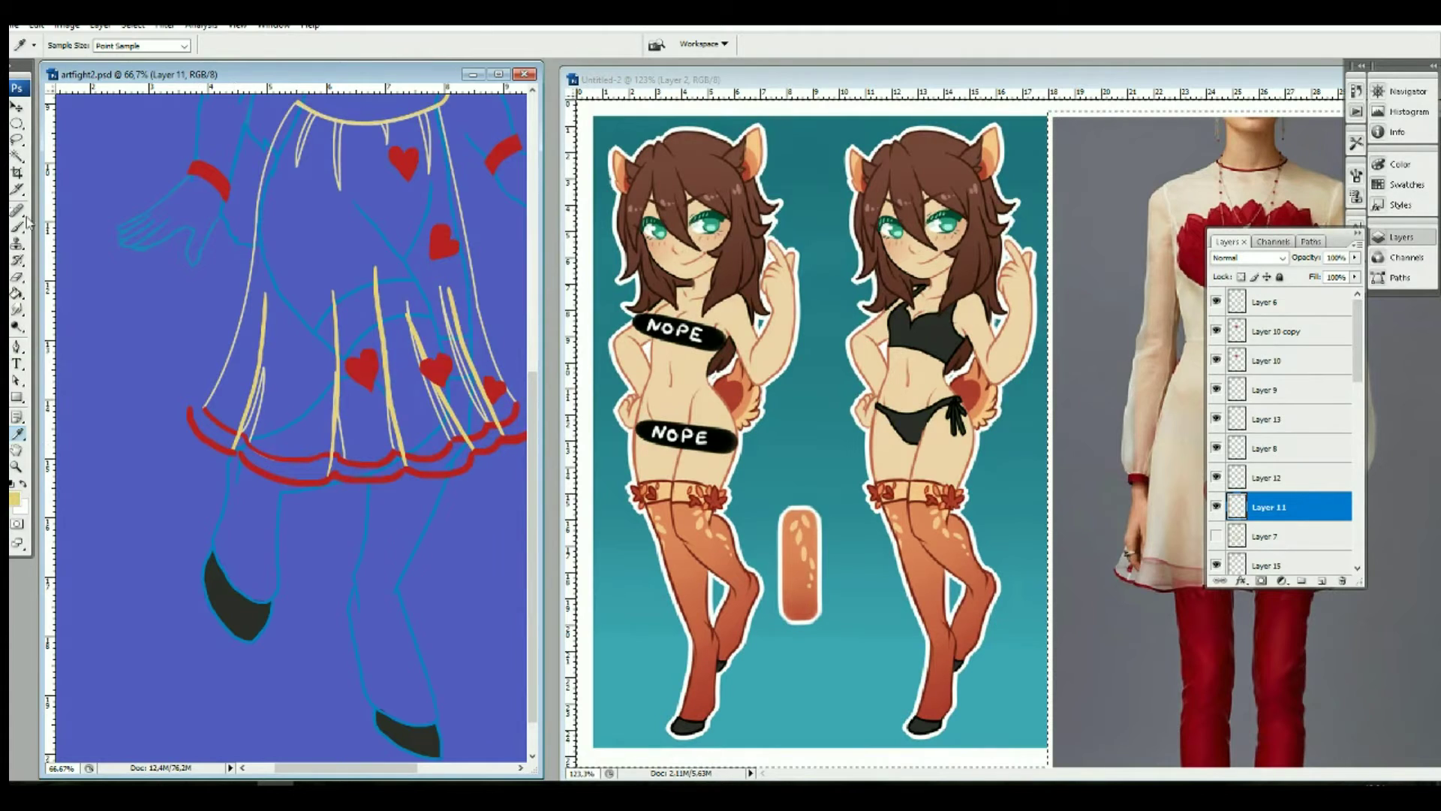
pyautogui.press('p')
pyautogui.scroll(5, 202, 479)
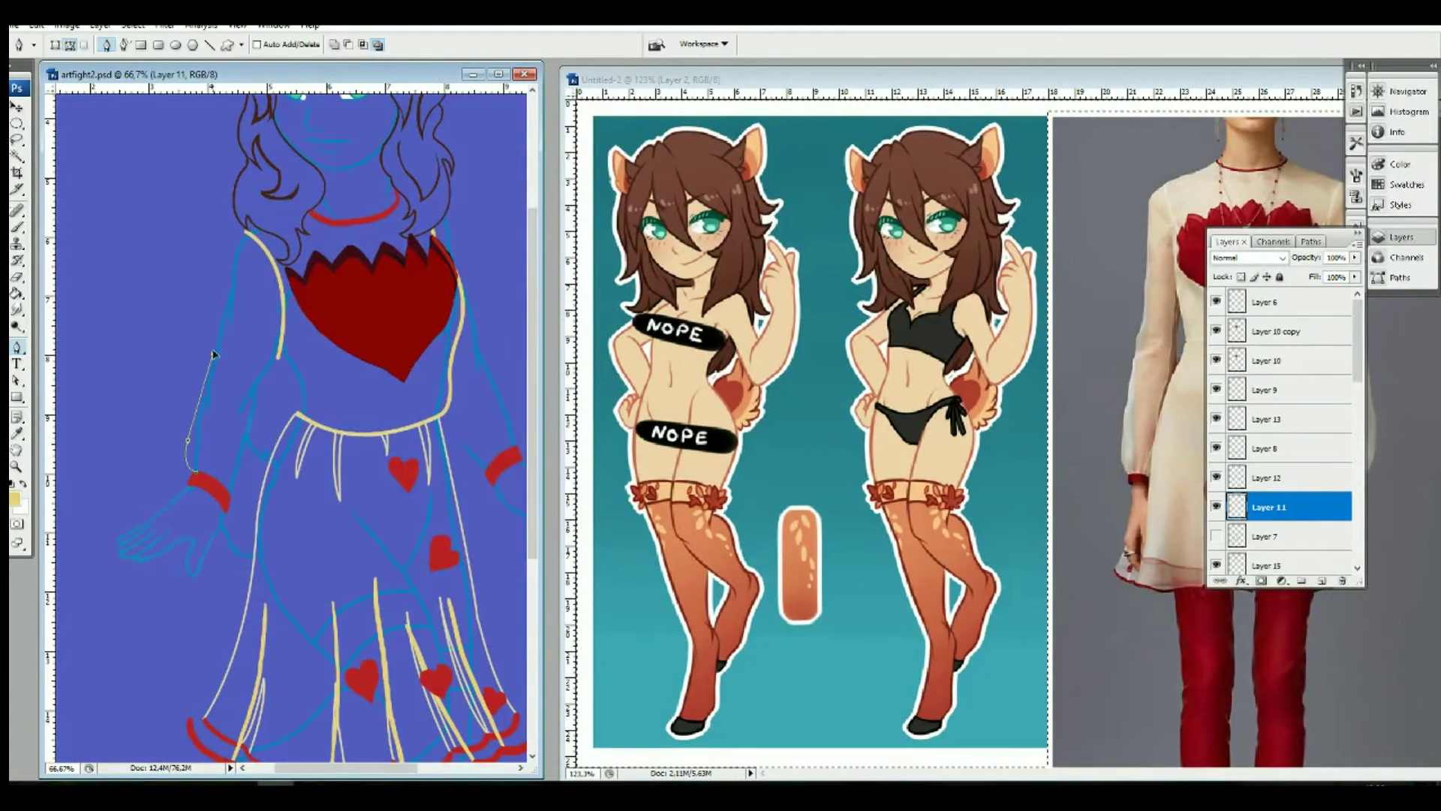
pyautogui.keyDown('ctrl'); pyautogui.click(293, 234); pyautogui.keyUp('ctrl')
pyautogui.scroll(-2, 190, 676)
pyautogui.click(190, 582)
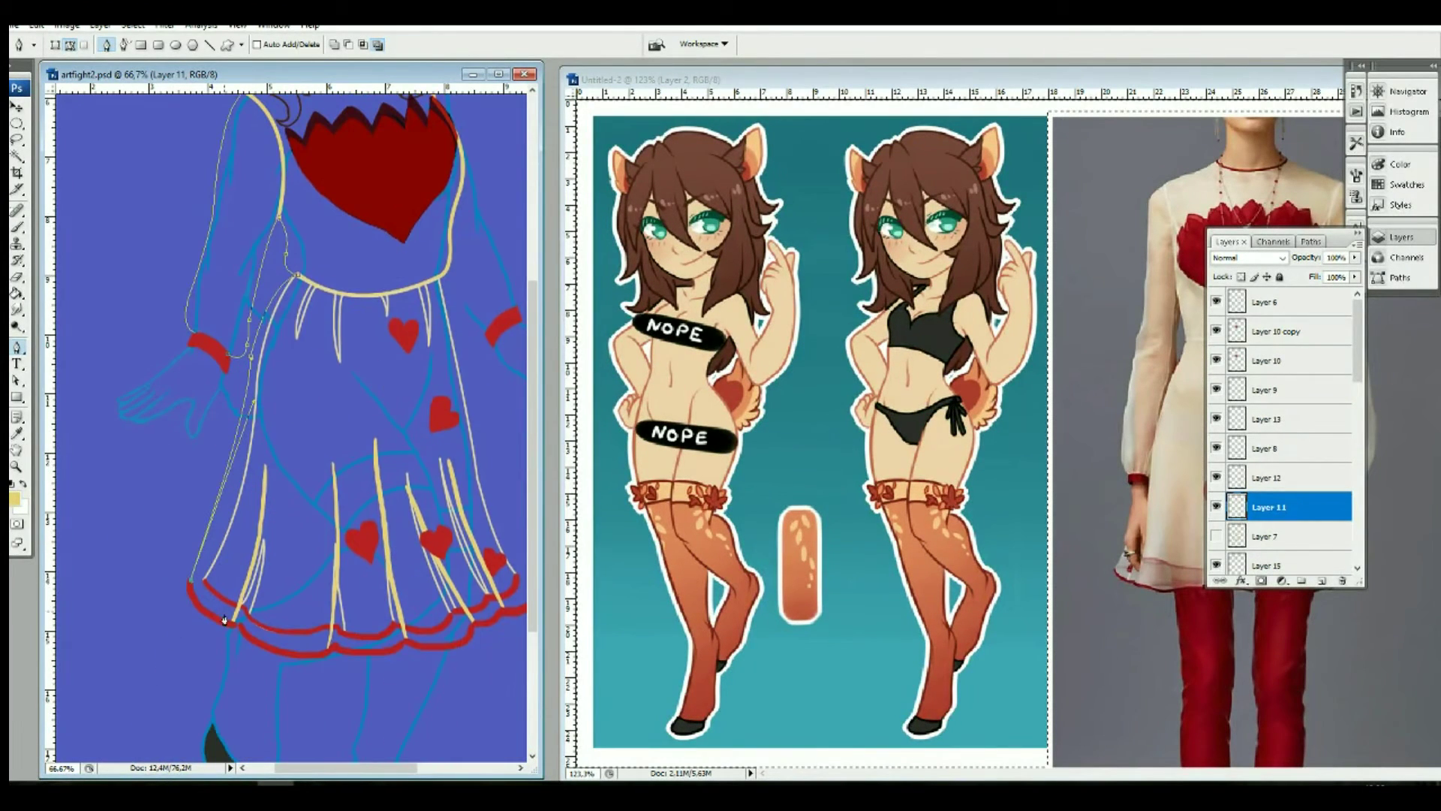
pyautogui.hscroll(3, 215, 533)
pyautogui.moveTo(384, 595)
pyautogui.mouseDown()
pyautogui.moveTo(335, 463)
pyautogui.moveTo(322, 359)
pyautogui.mouseUp()
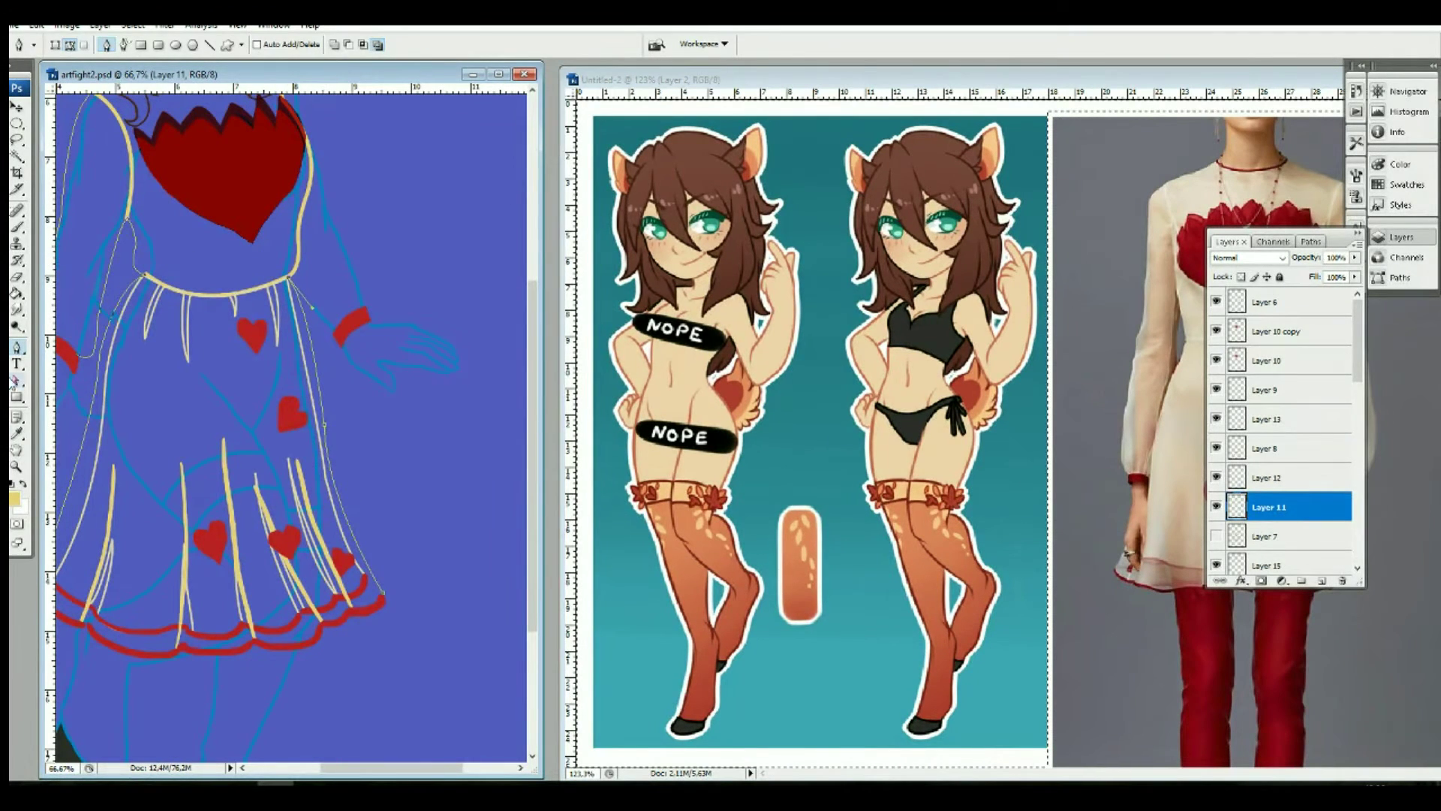
pyautogui.scroll(2, 314, 336)
pyautogui.hotkey('ctrl', '-')
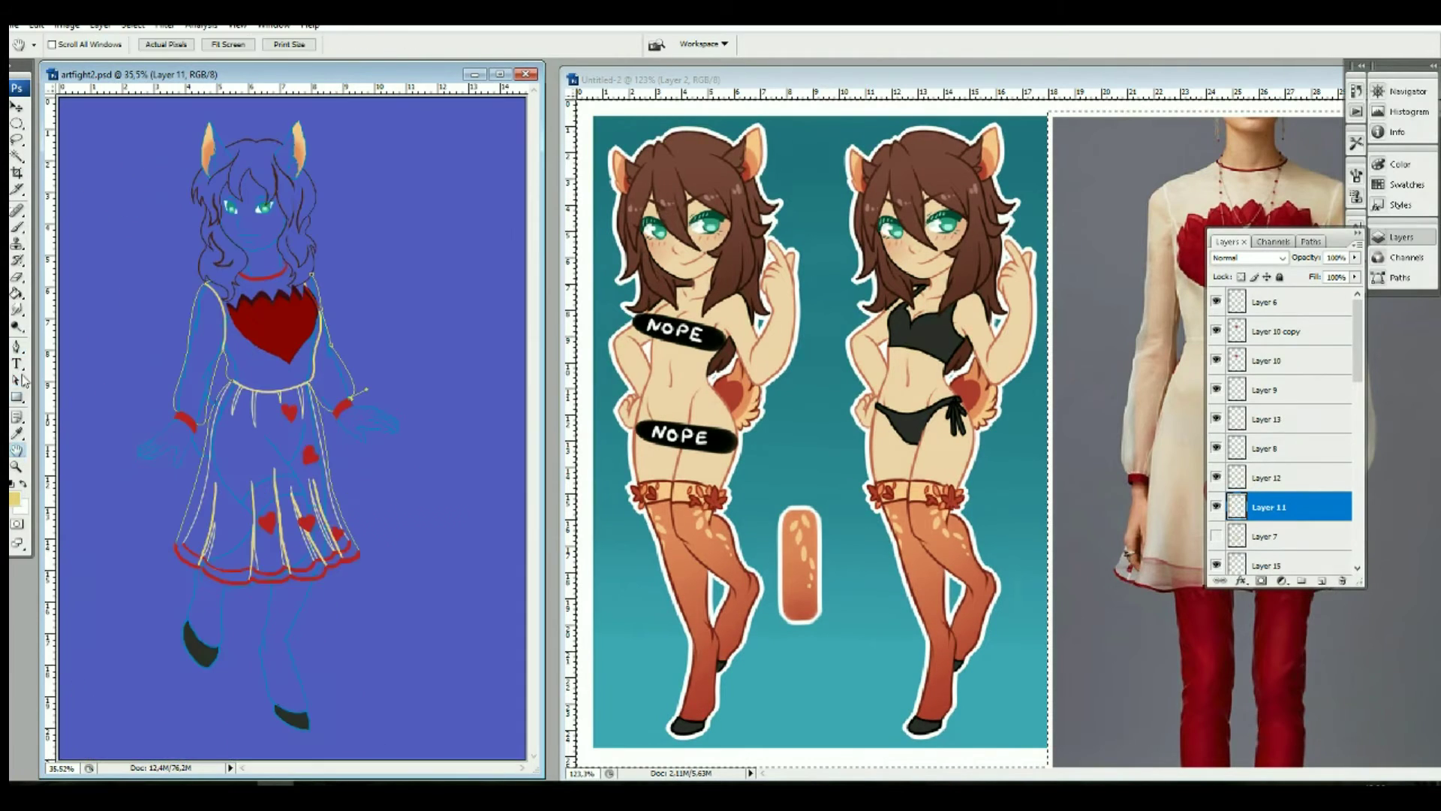
# Step: Choose a brush size and stroke the dress path with cream lines
pyautogui.press('b')
pyautogui.click(89, 49)
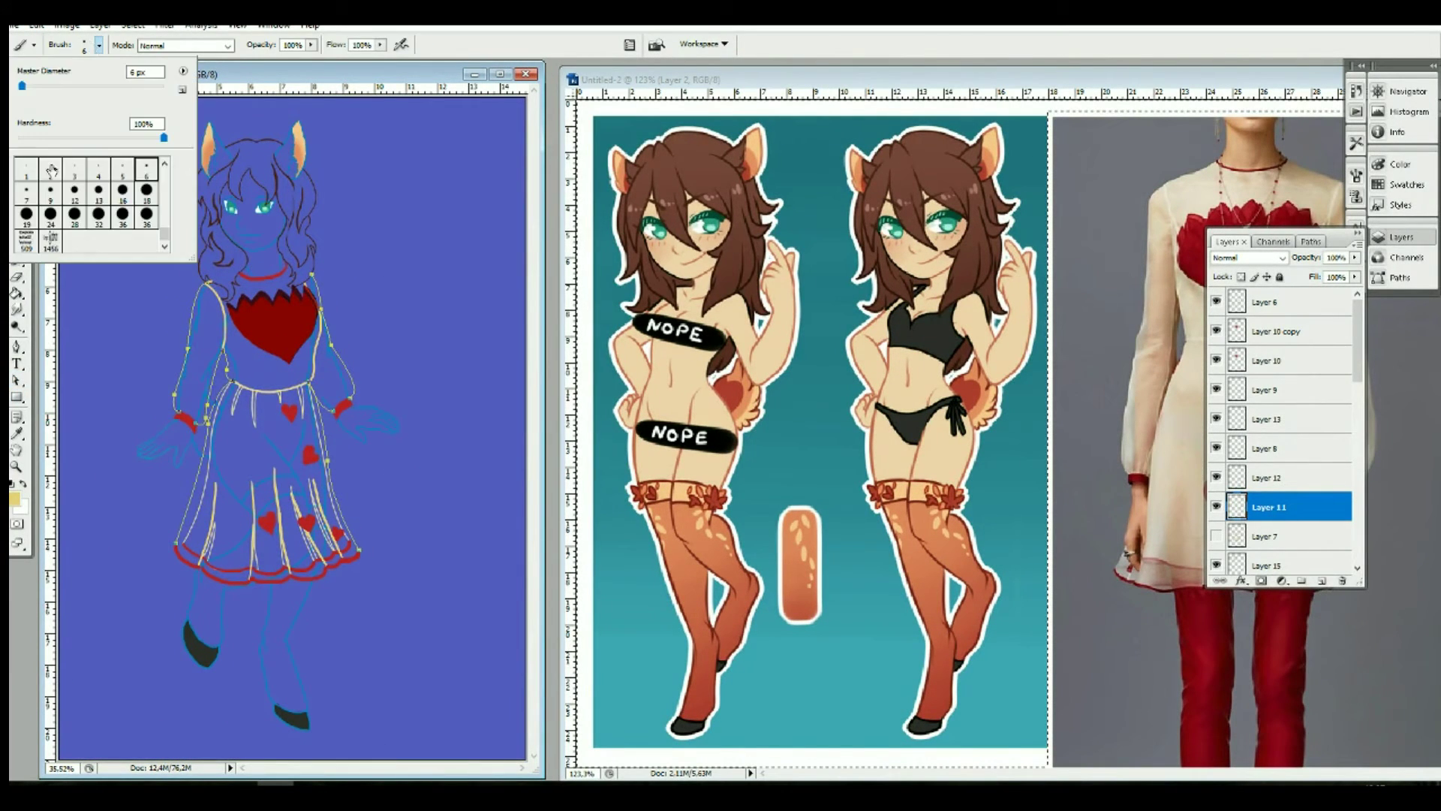
pyautogui.press('p')
pyautogui.rightClick(174, 369)
pyautogui.rightClick(267, 441)
pyautogui.click(300, 467)
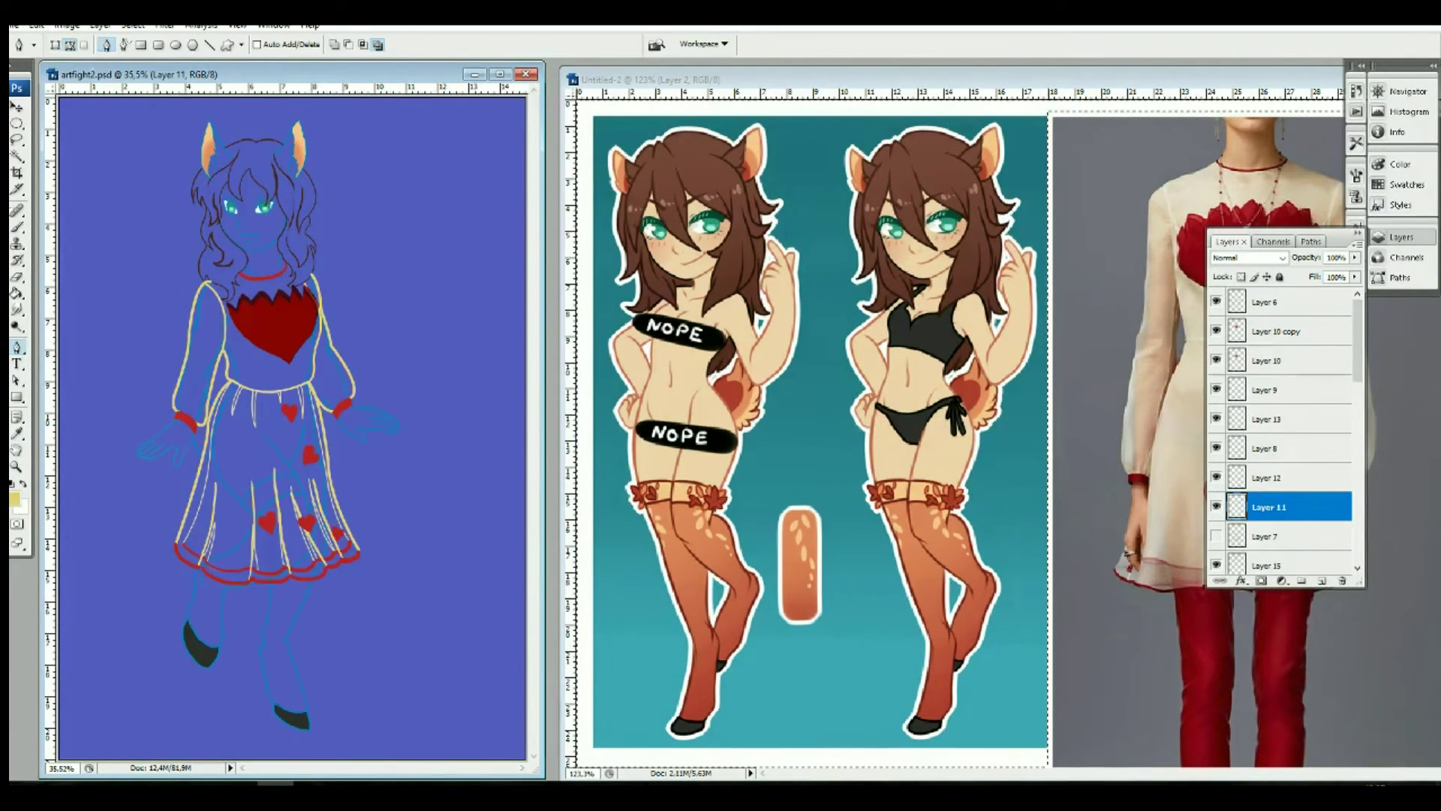
pyautogui.click(17, 228)
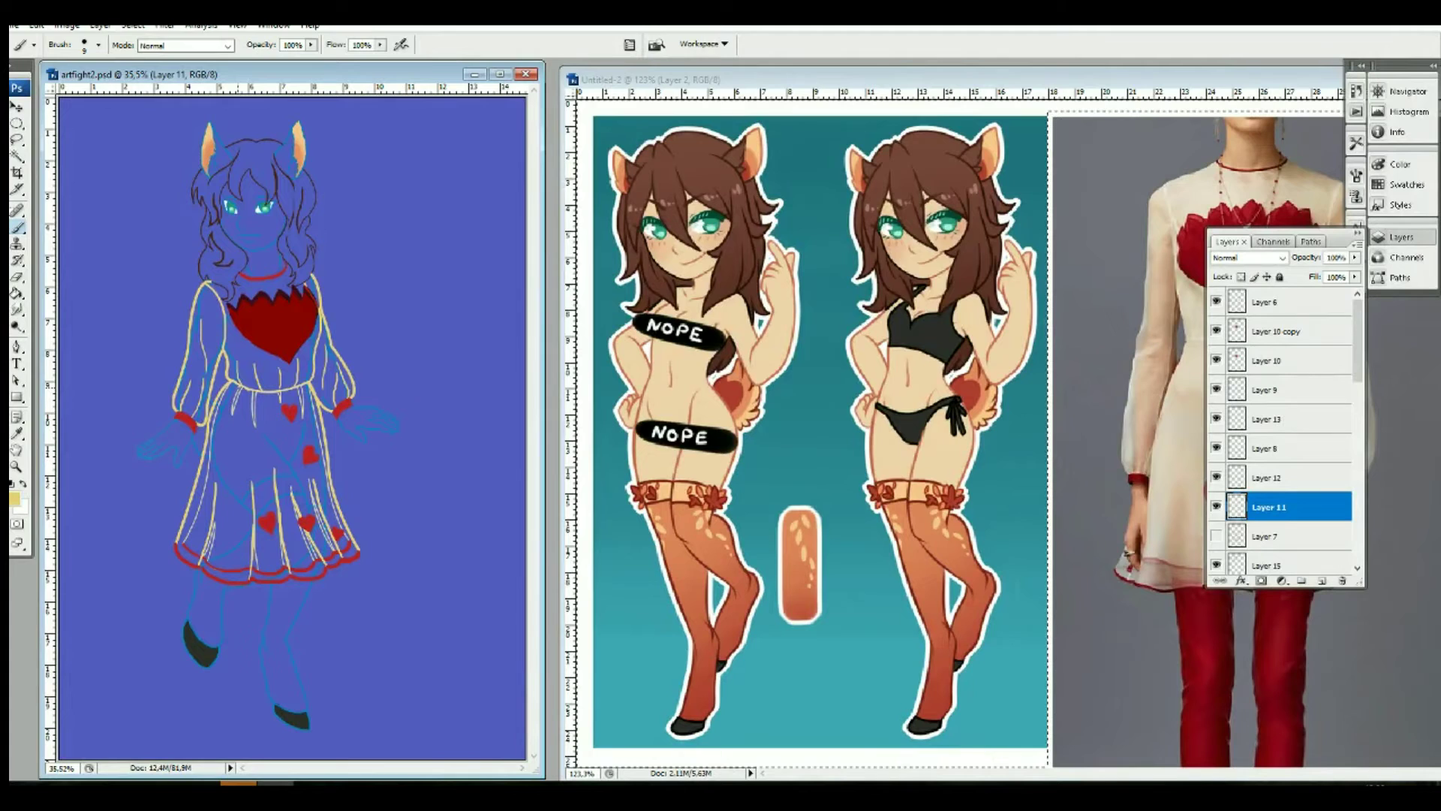
# Step: Add a new Layer 28 for the dress fill and zoom in on the neckline
pyautogui.click(1256, 541)
pyautogui.hotkey('ctrl', 'shift', 'alt', 'n')
pyautogui.click(1269, 506)
pyautogui.press('e')
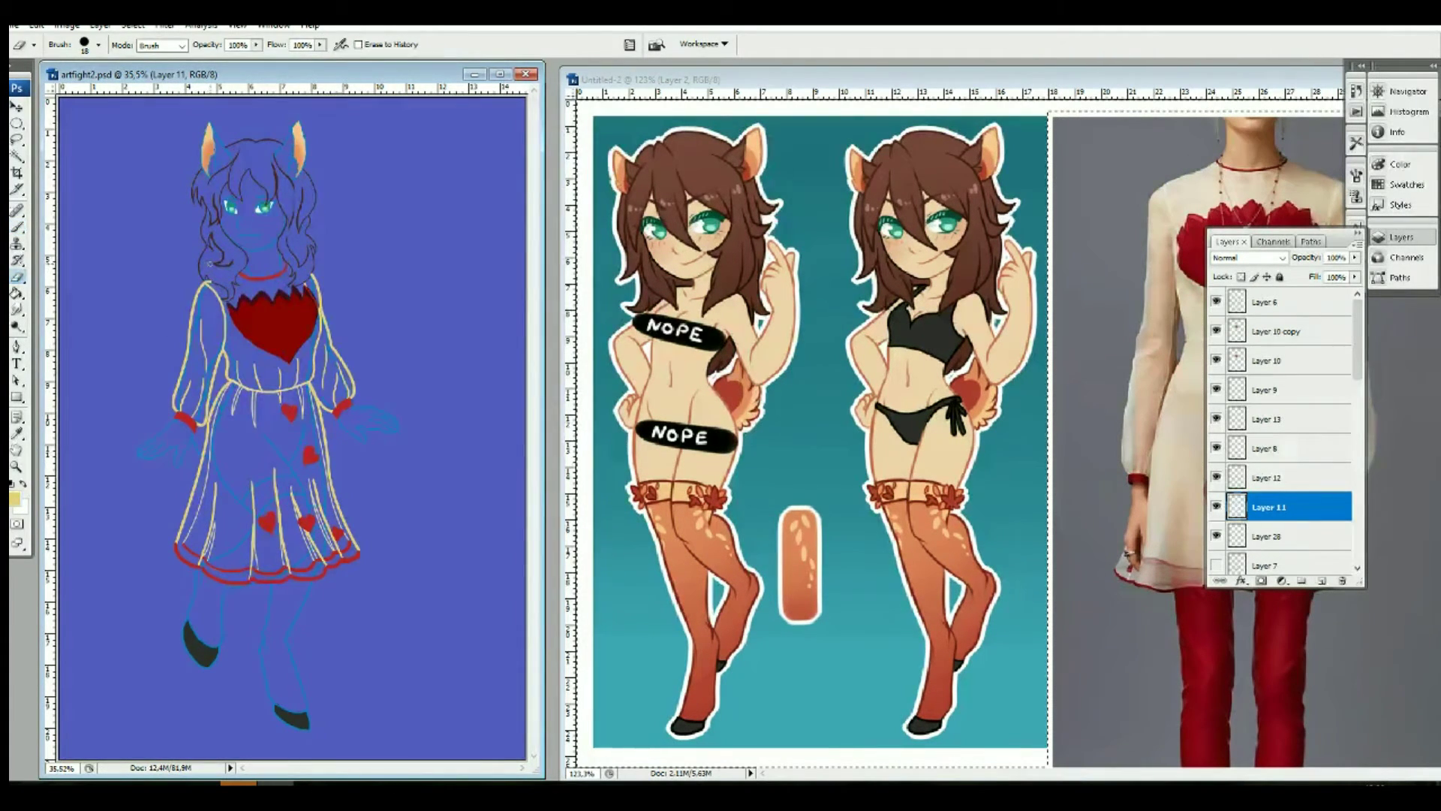
pyautogui.moveTo(192, 180); pyautogui.dragTo(338, 386)
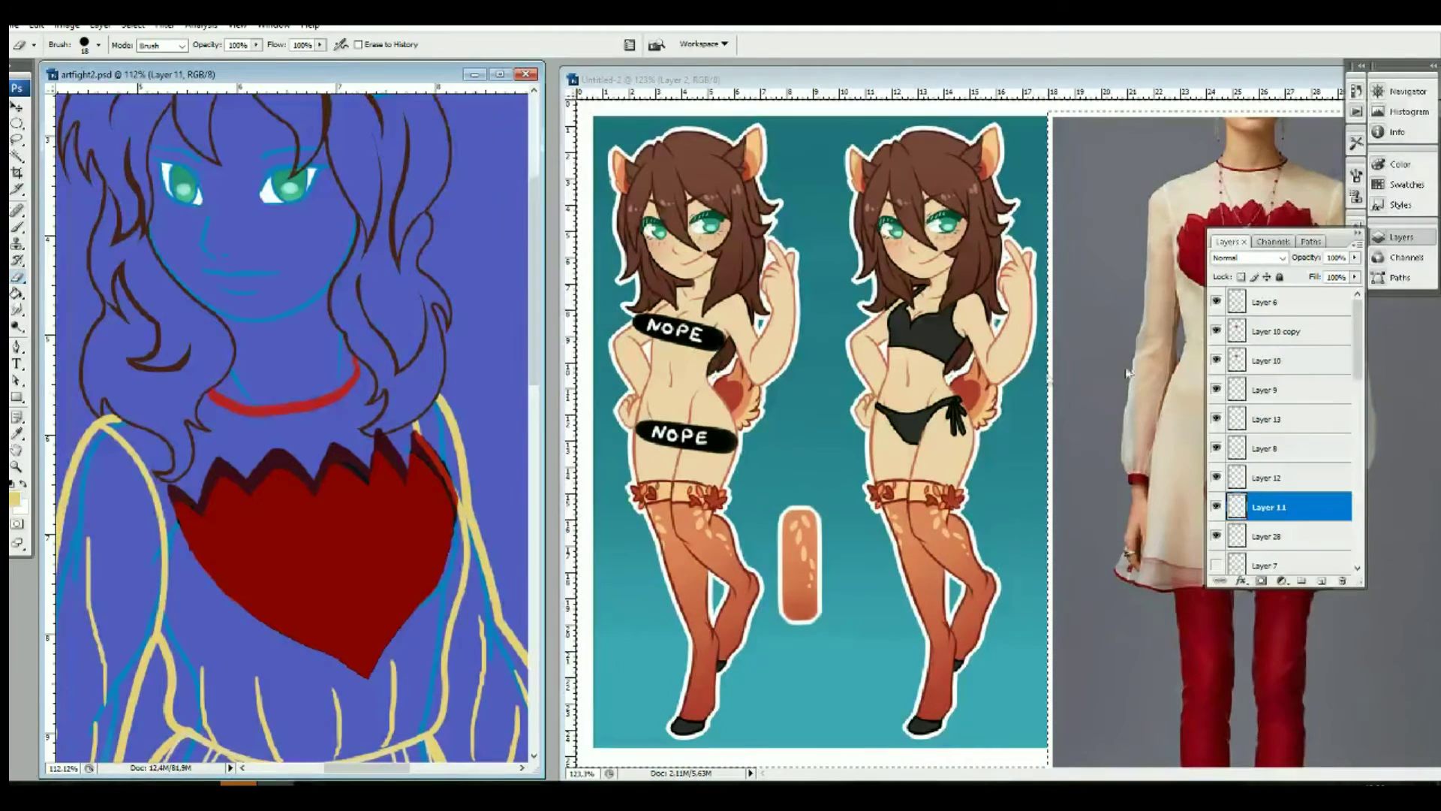
pyautogui.click(1275, 331)
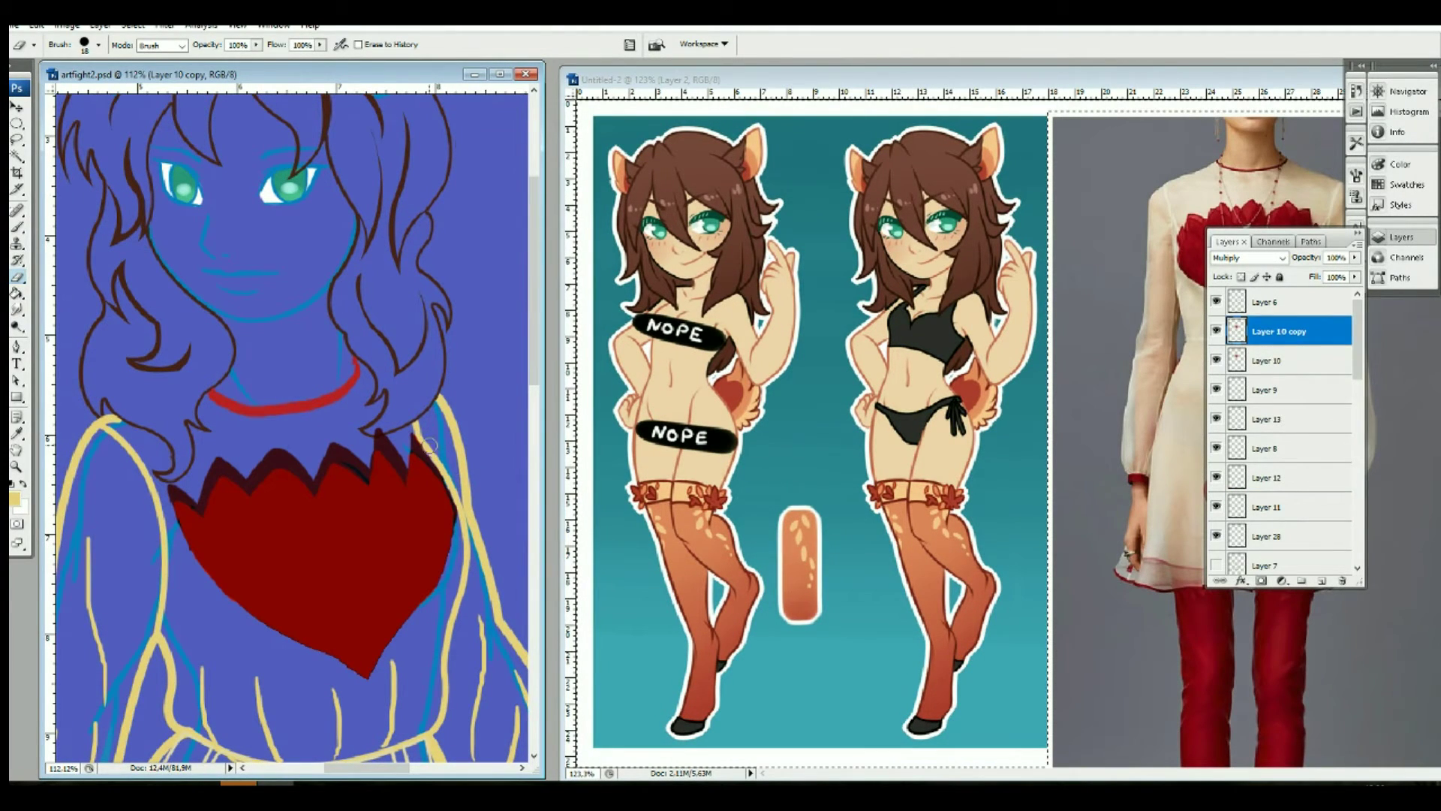
pyautogui.keyDown('ctrl'); pyautogui.click(278, 409); pyautogui.keyUp('ctrl')
# Step: Polygon-lasso the dress on Layer 28 and fill it with peach
pyautogui.press('i')
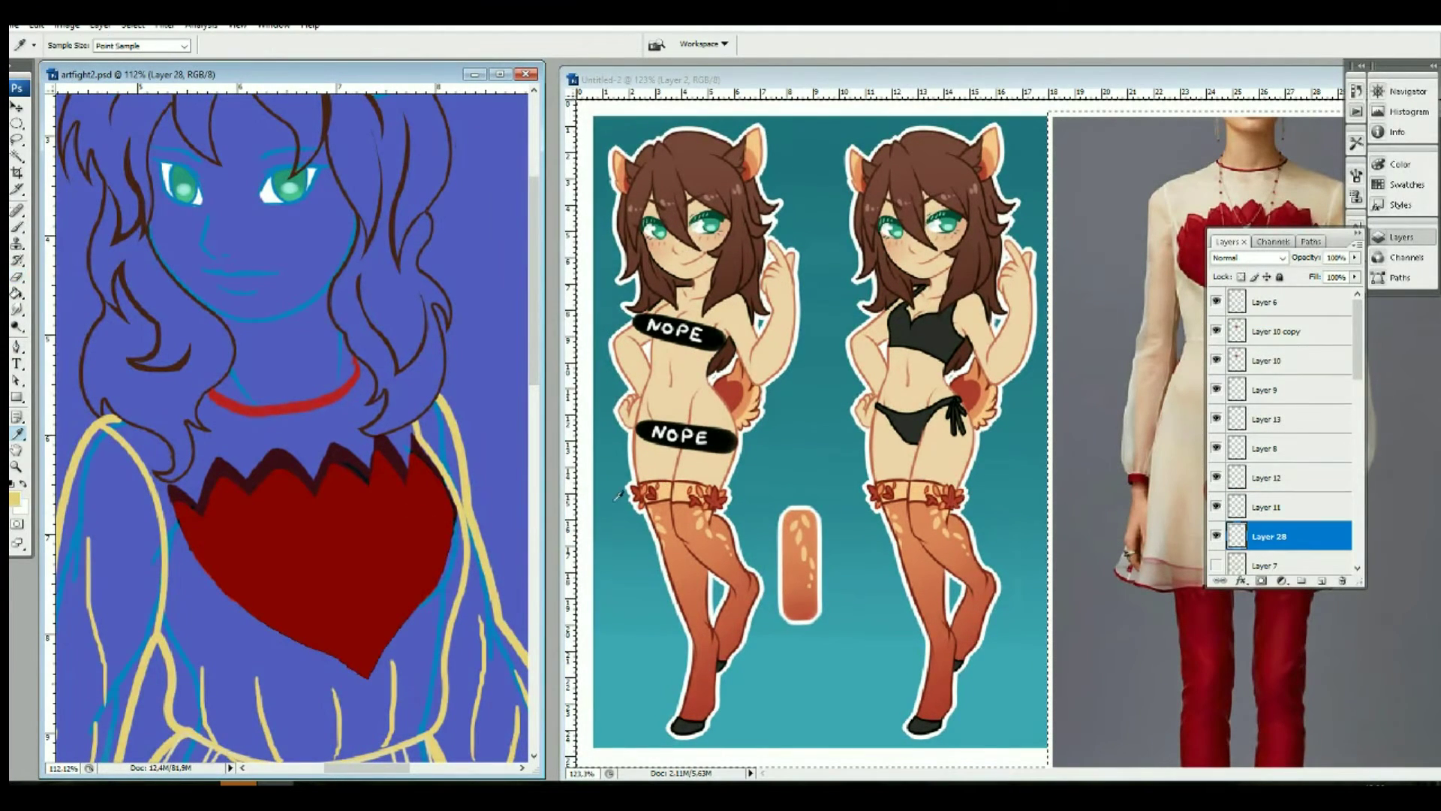
pyautogui.press('b')
pyautogui.hotkey('ctrl', '0')
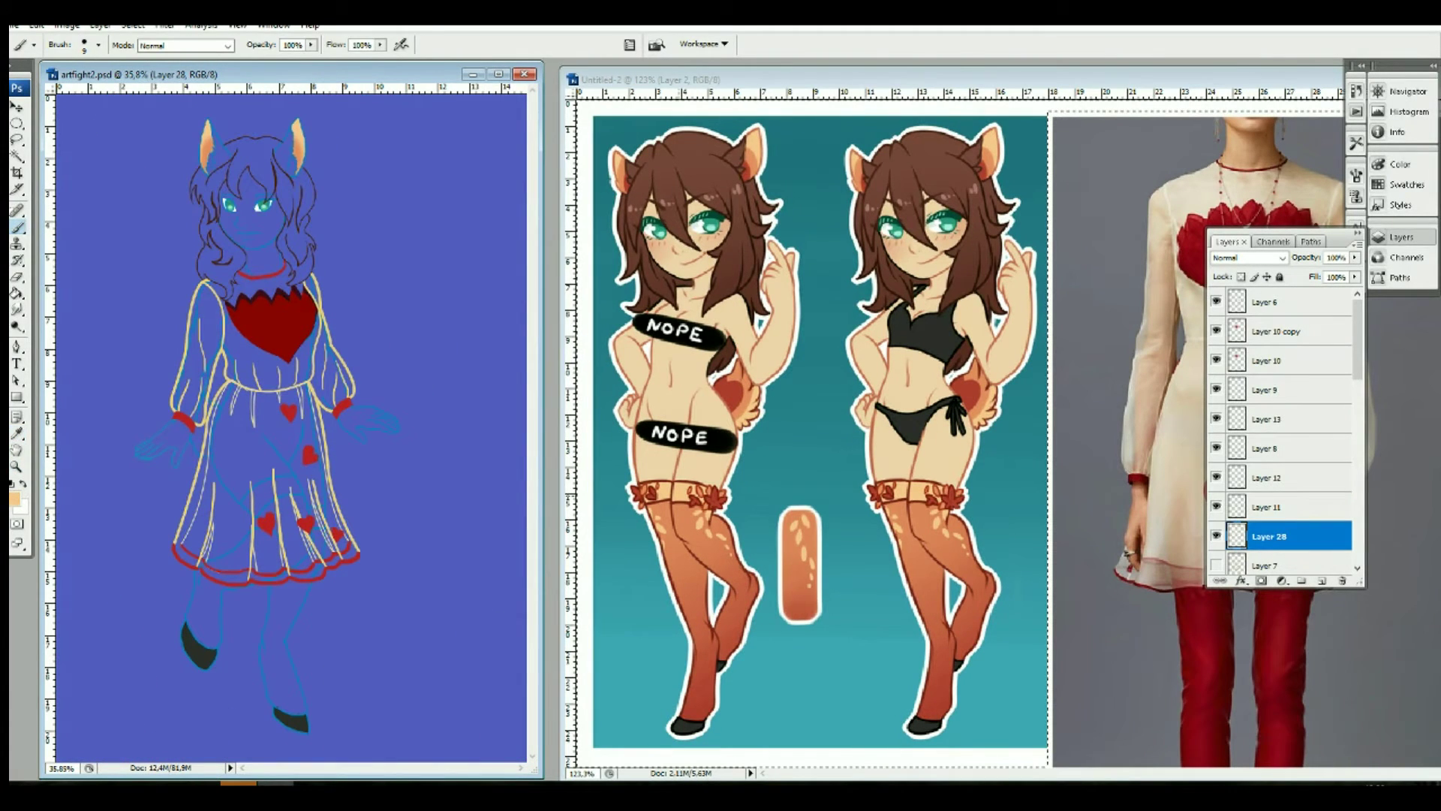
pyautogui.press('l')
pyautogui.click(311, 247)
pyautogui.click(379, 568)
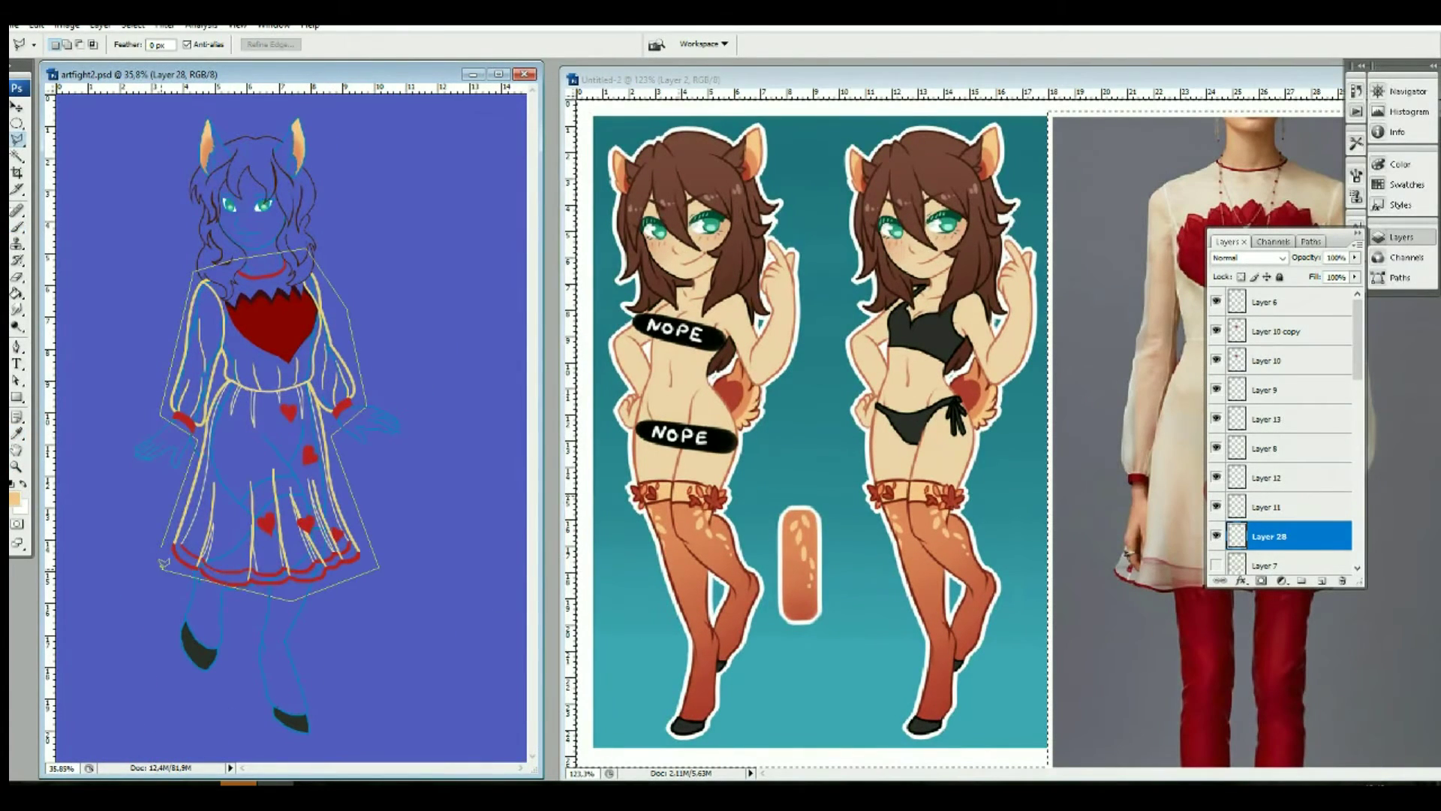
pyautogui.doubleClick(161, 568)
pyautogui.press('g')
pyautogui.click(240, 538)
# Step: Duplicate the fill, refill the copy darker tan and hide it, and set Layer 28 to 61% opacity
pyautogui.hotkey('ctrl', 'j')
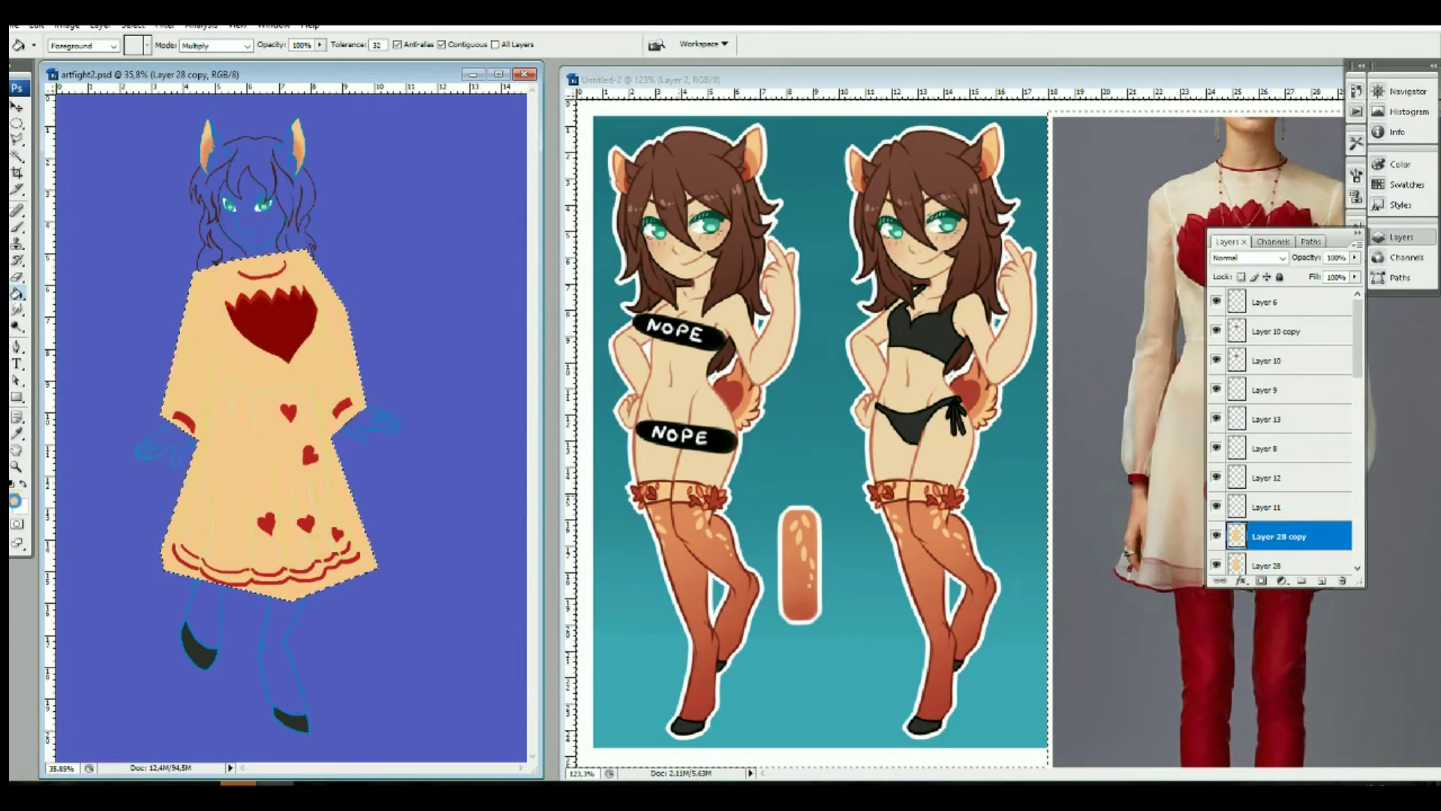
pyautogui.click(14, 497)
pyautogui.press('Return')
pyautogui.click(240, 418)
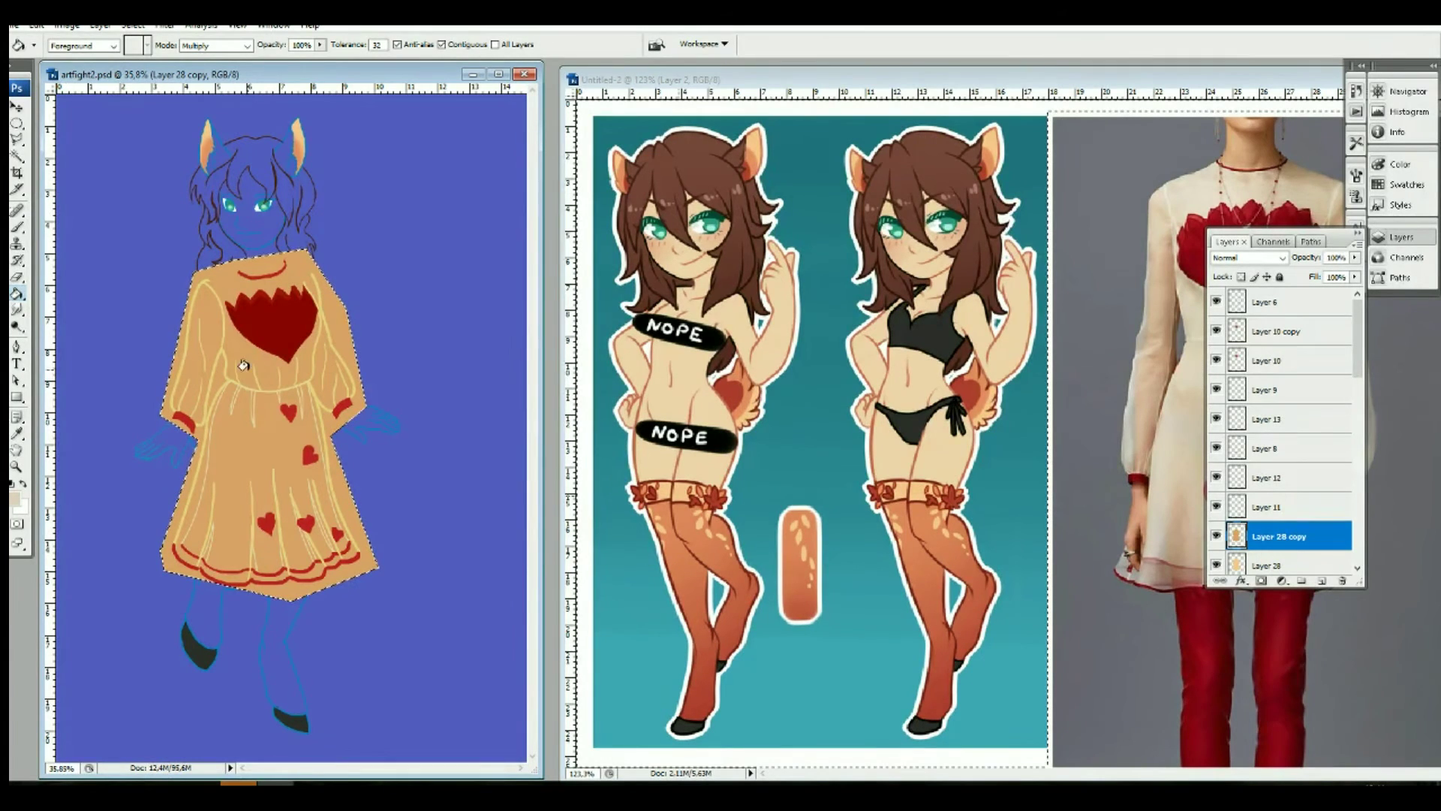
pyautogui.click(1216, 536)
pyautogui.click(1268, 565)
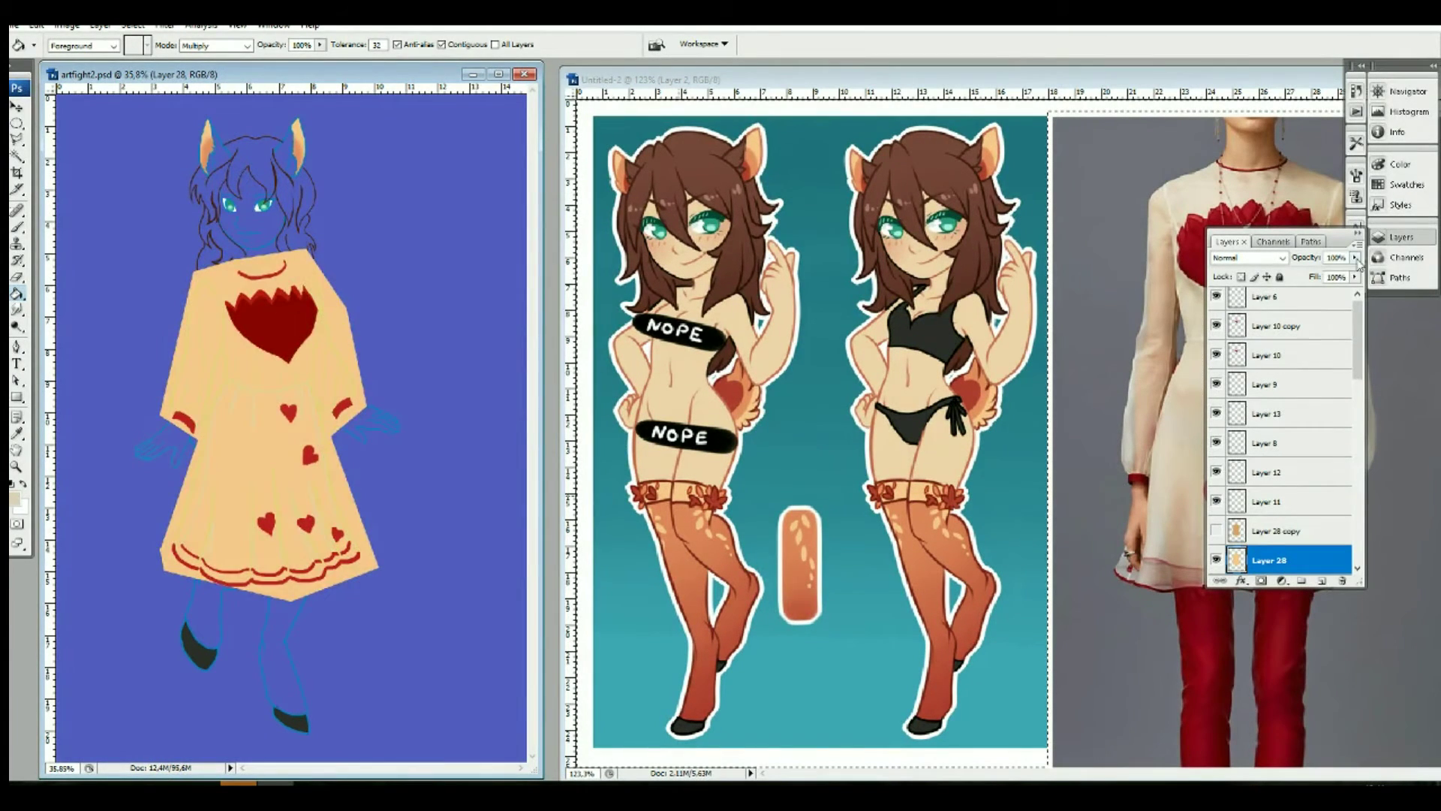
pyautogui.moveTo(1306, 256); pyautogui.dragTo(1295, 256)
# Step: Erase stray fill outside the left sleeve outline and beside the red cuff
pyautogui.press('e')
pyautogui.hotkey('ctrl', '+')
pyautogui.hotkey('ctrl', '+')
pyautogui.moveTo(148, 291); pyautogui.dragTo(91, 546)
pyautogui.click(150, 582)
pyautogui.moveTo(186, 482); pyautogui.dragTo(195, 448)
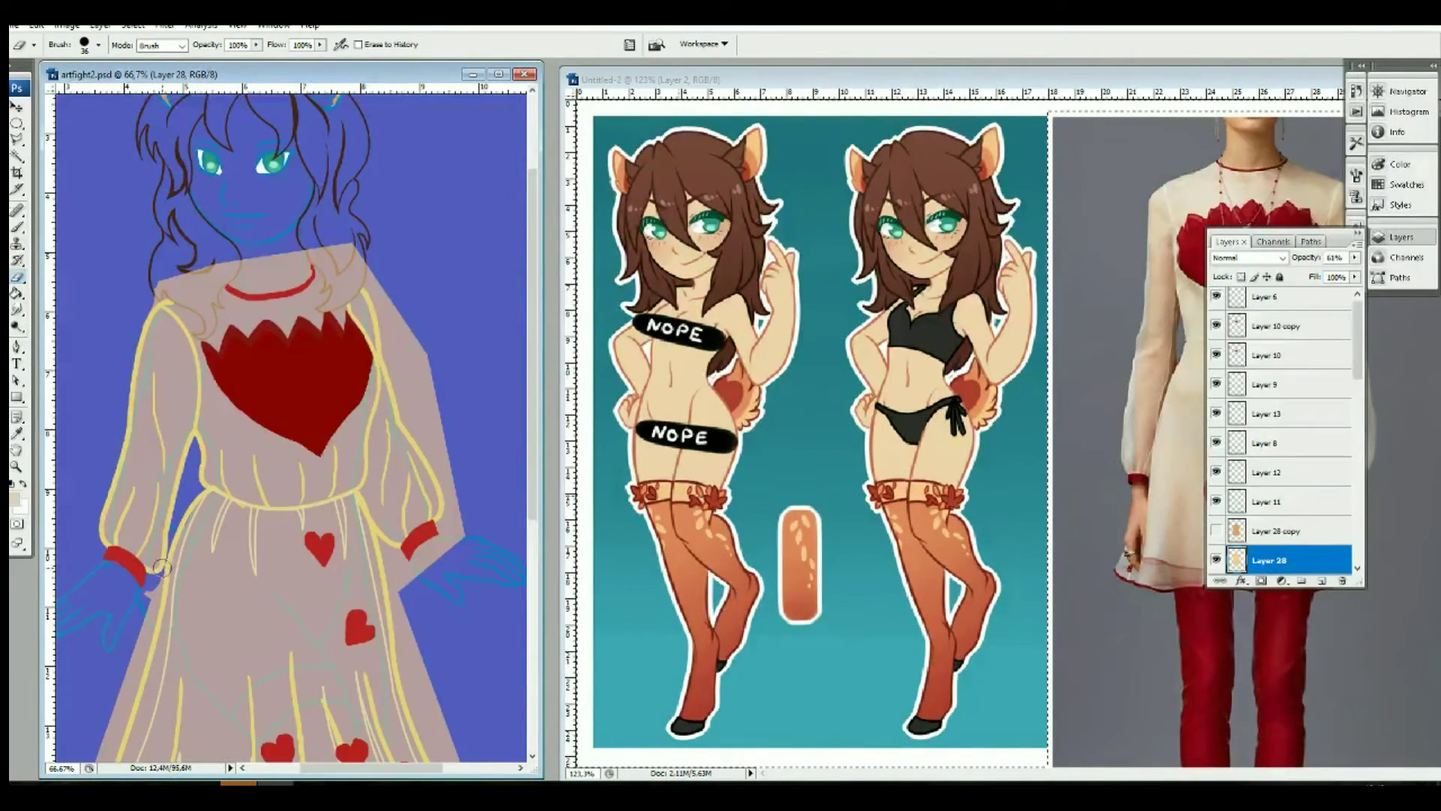
# Step: Erase the dress fill outside the hands, sleeves, hem edges and neckline
pyautogui.moveTo(162, 568); pyautogui.dragTo(120, 705)
pyautogui.moveTo(150, 608); pyautogui.dragTo(105, 758)
pyautogui.moveTo(385, 544); pyautogui.dragTo(445, 536)
pyautogui.moveTo(371, 287)
pyautogui.mouseDown()
pyautogui.moveTo(405, 405)
pyautogui.moveTo(443, 450)
pyautogui.moveTo(430, 433)
pyautogui.mouseUp()
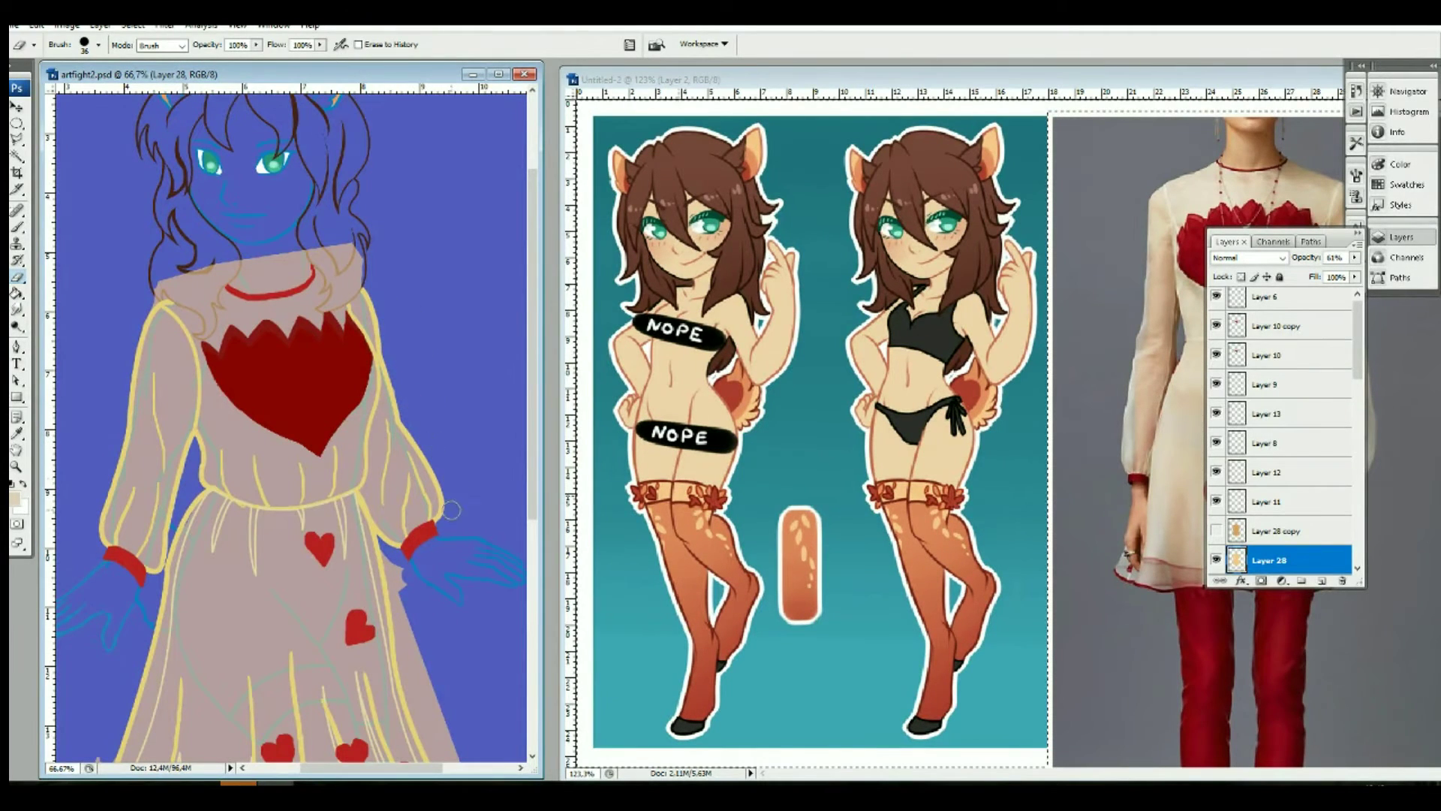
pyautogui.scroll(-5, 450, 510)
pyautogui.moveTo(443, 608); pyautogui.dragTo(403, 471)
pyautogui.moveTo(423, 556); pyautogui.dragTo(476, 653)
pyautogui.moveTo(88, 586)
pyautogui.mouseDown()
pyautogui.moveTo(109, 652)
pyautogui.moveTo(313, 717)
pyautogui.mouseUp()
pyautogui.moveTo(394, 672); pyautogui.dragTo(460, 665)
pyautogui.scroll(3, 353, 420)
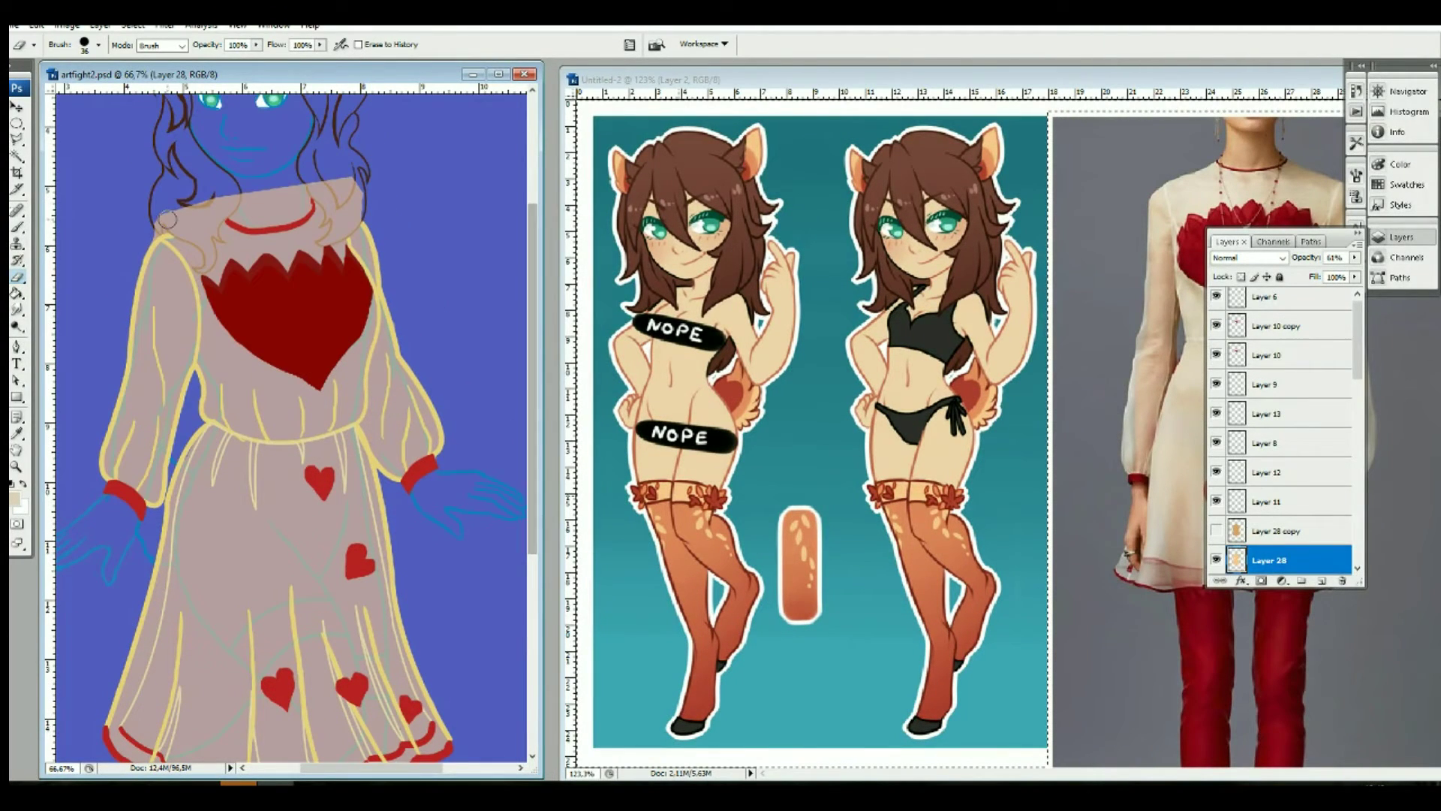
pyautogui.moveTo(152, 227); pyautogui.dragTo(311, 210)
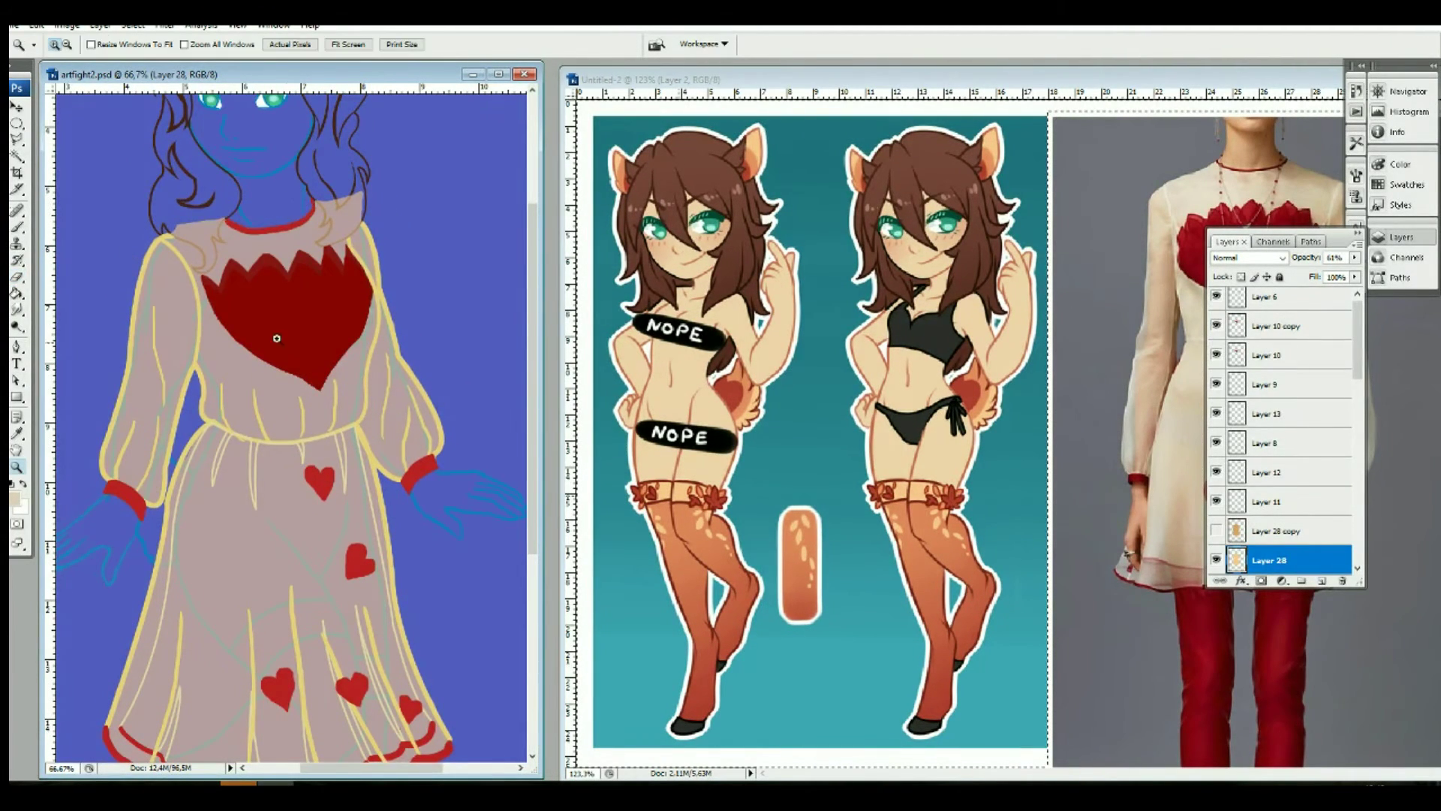
# Step: With an 18 px eraser, clear the fill over the hair strand down to the collar
pyautogui.hotkey('ctrl', '+')
pyautogui.hotkey('ctrl', '+')
pyautogui.click(98, 44)
pyautogui.click(149, 190)
pyautogui.moveTo(304, 435)
pyautogui.mouseDown()
pyautogui.moveTo(327, 413)
pyautogui.moveTo(334, 330)
pyautogui.moveTo(323, 420)
pyautogui.moveTo(343, 389)
pyautogui.mouseUp()
pyautogui.moveTo(323, 456)
pyautogui.mouseDown()
pyautogui.moveTo(420, 330)
pyautogui.moveTo(405, 405)
pyautogui.moveTo(379, 441)
pyautogui.moveTo(427, 398)
pyautogui.mouseUp()
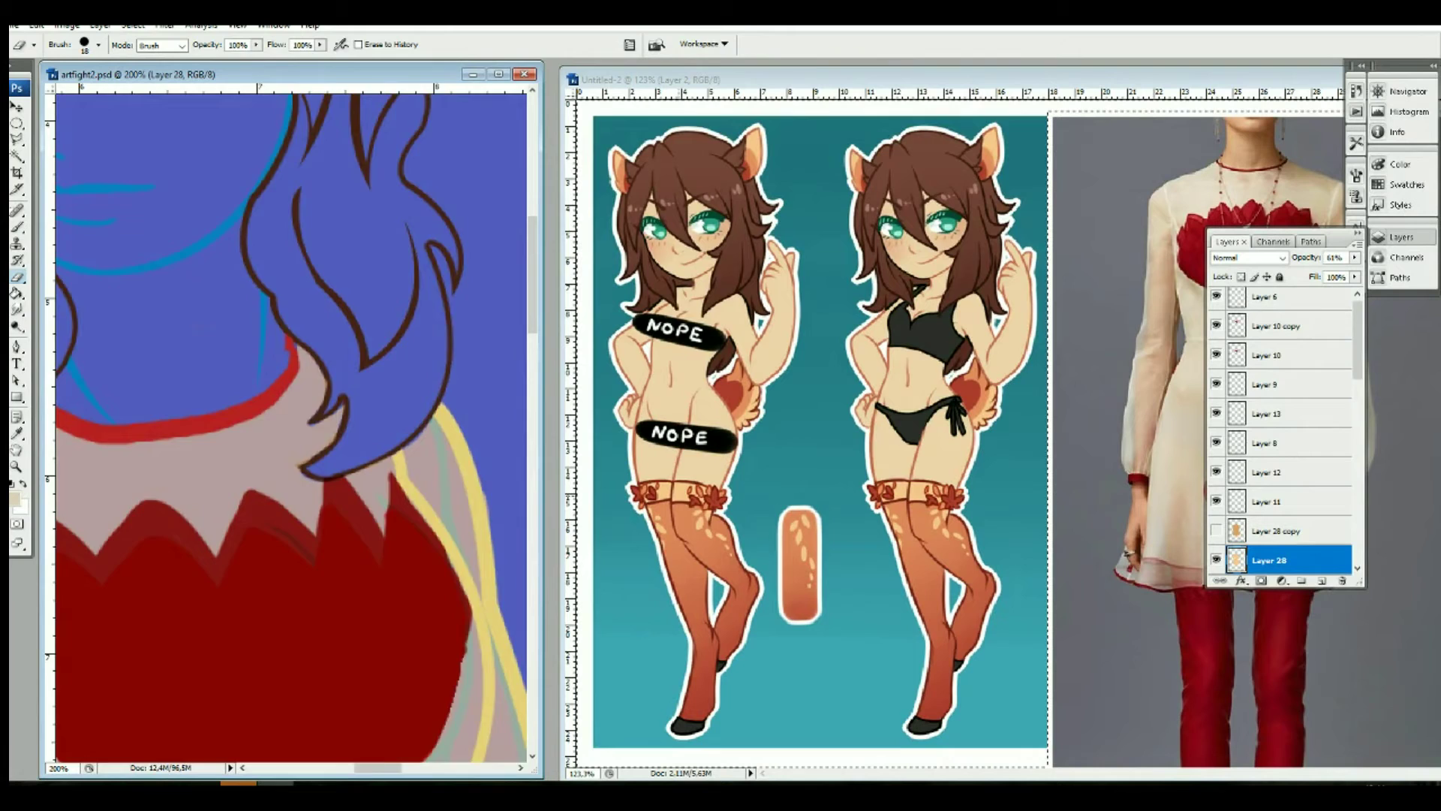
pyautogui.hscroll(-5, 428, 398)
pyautogui.moveTo(165, 450)
pyautogui.mouseDown()
pyautogui.moveTo(262, 390)
pyautogui.moveTo(331, 476)
pyautogui.mouseUp()
# Step: Repaint the hair lock so it falls down over the collar
pyautogui.moveTo(298, 424); pyautogui.dragTo(316, 465)
pyautogui.moveTo(238, 551); pyautogui.dragTo(270, 487)
pyautogui.moveTo(210, 447)
pyautogui.mouseDown()
pyautogui.moveTo(263, 484)
pyautogui.moveTo(274, 522)
pyautogui.mouseUp()
pyautogui.moveTo(282, 450); pyautogui.dragTo(272, 457)
pyautogui.moveTo(239, 548); pyautogui.dragTo(280, 524)
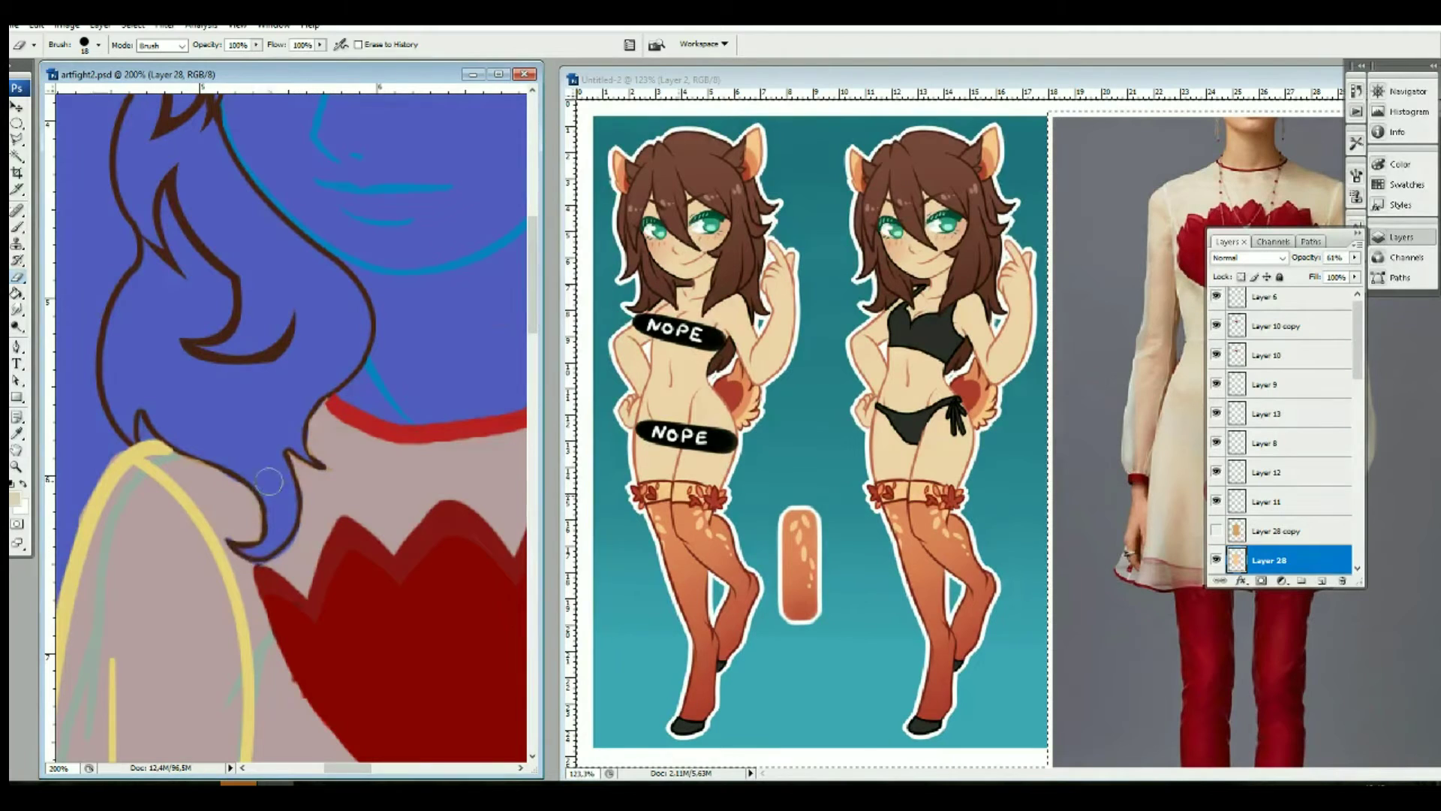
# Step: Set Layer 28's dress fill opacity to 64%
pyautogui.press('l')
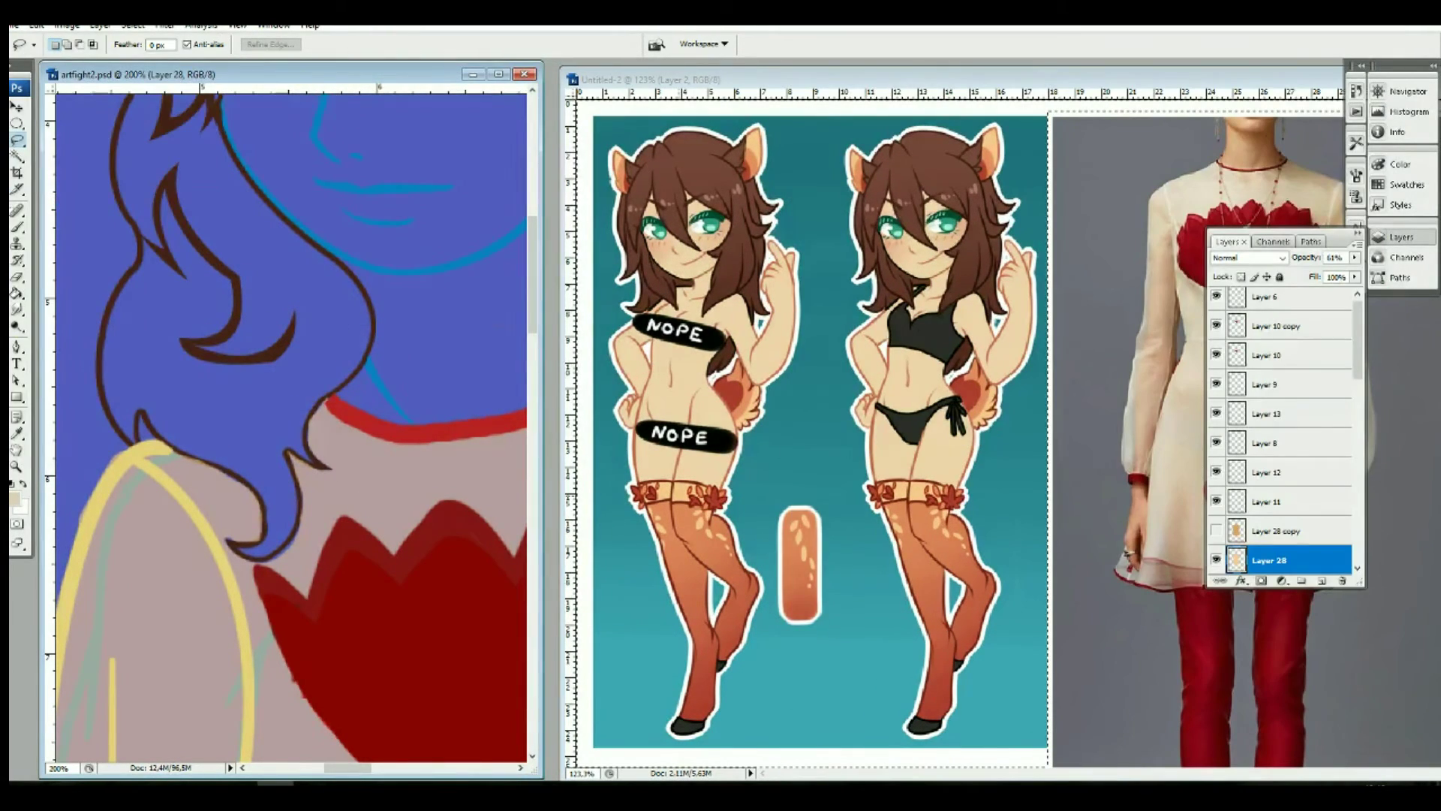
pyautogui.press('b')
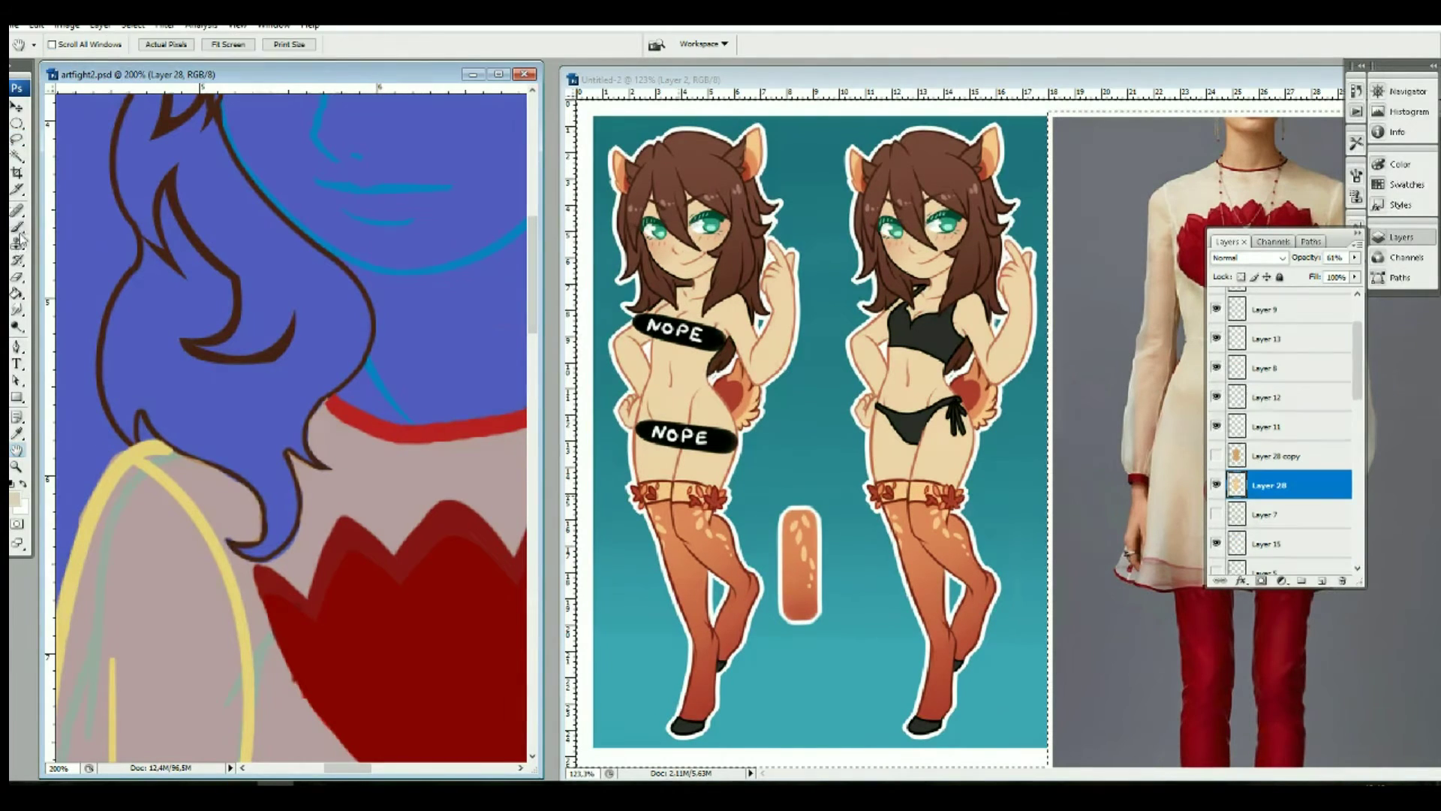
pyautogui.press('0')
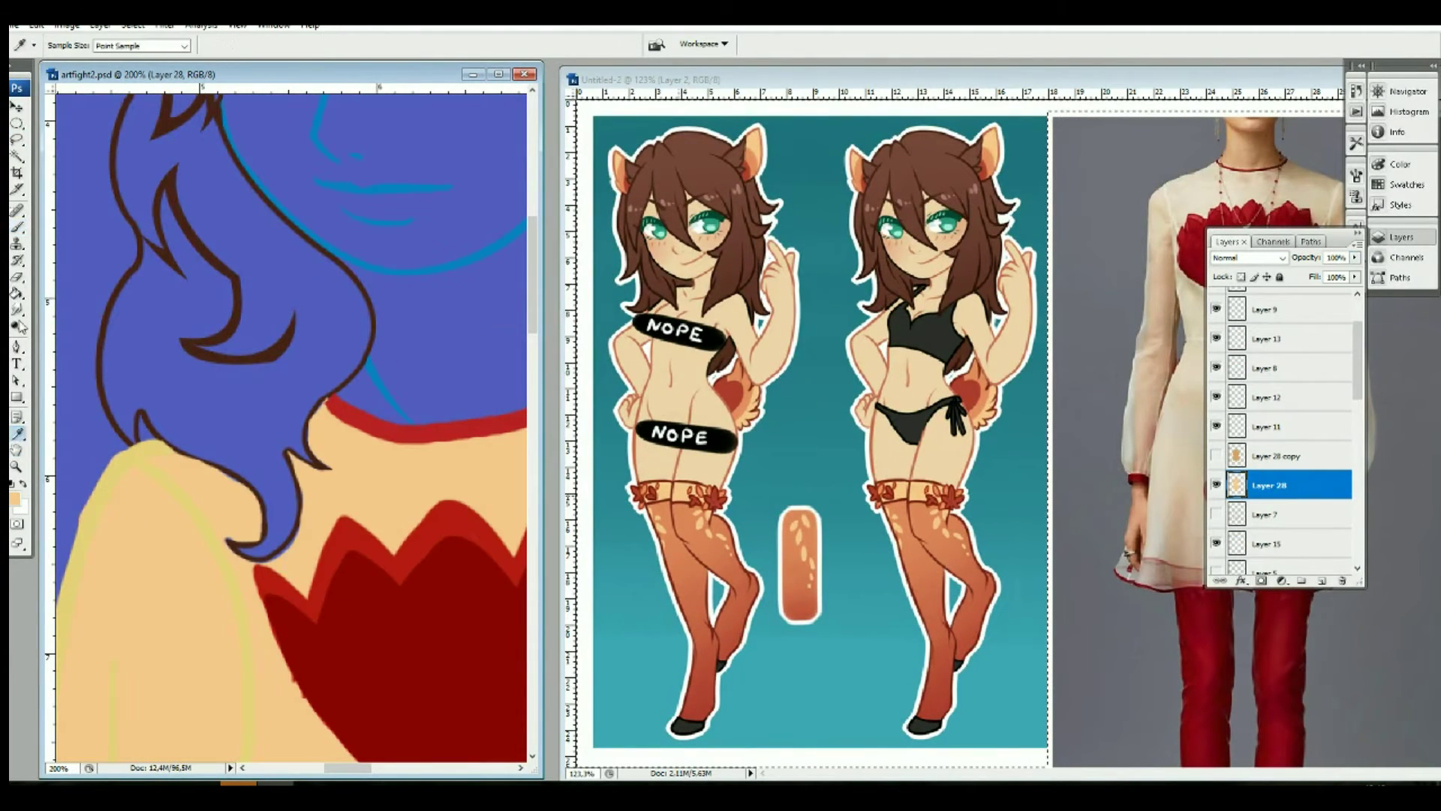
pyautogui.press('e')
pyautogui.press('6')
pyautogui.press('4')
pyautogui.hscroll(-3, 300, 428)
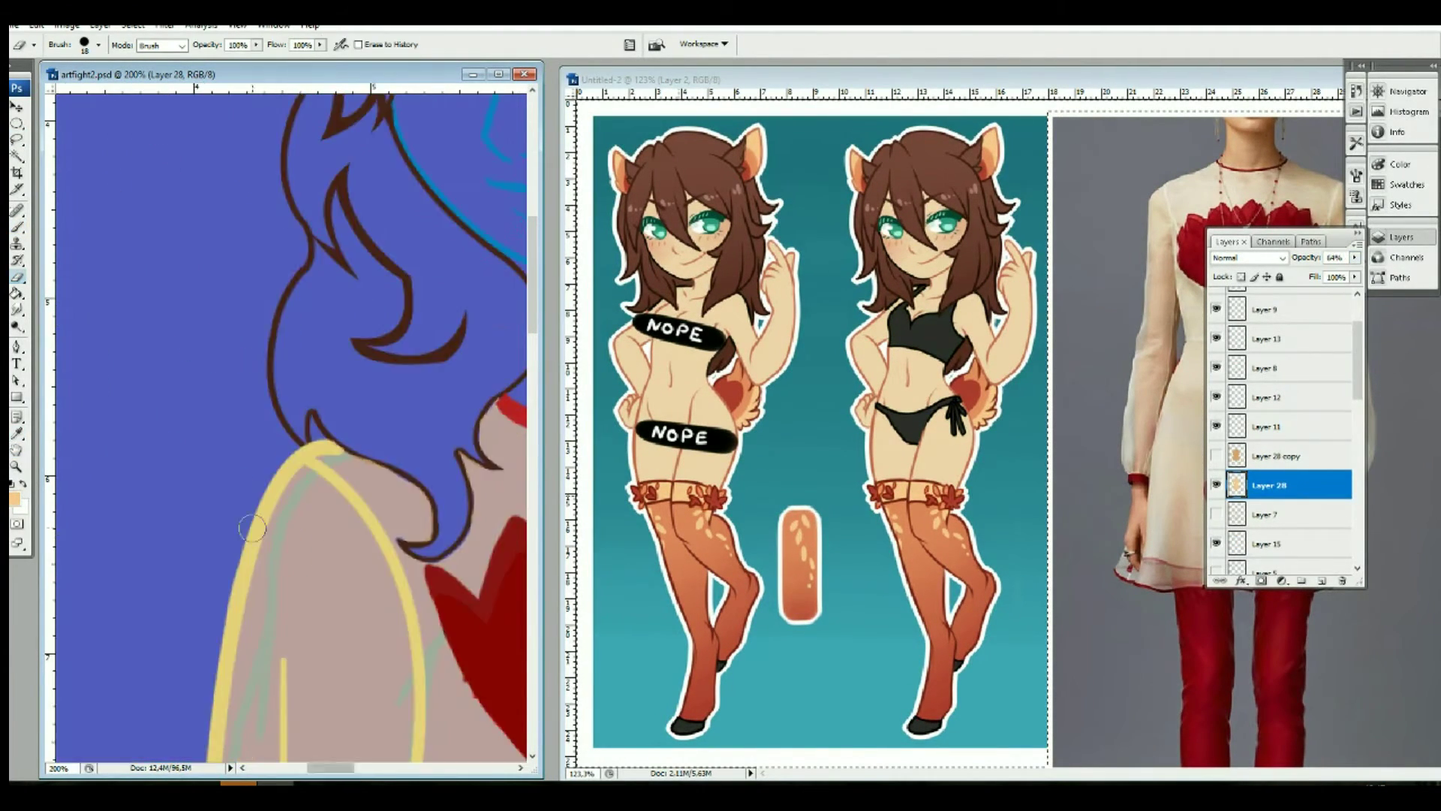
# Step: Select the red trim layer, Layer 6, and pick a smaller eraser size
pyautogui.scroll(-10, 375, 428)
pyautogui.press('b')
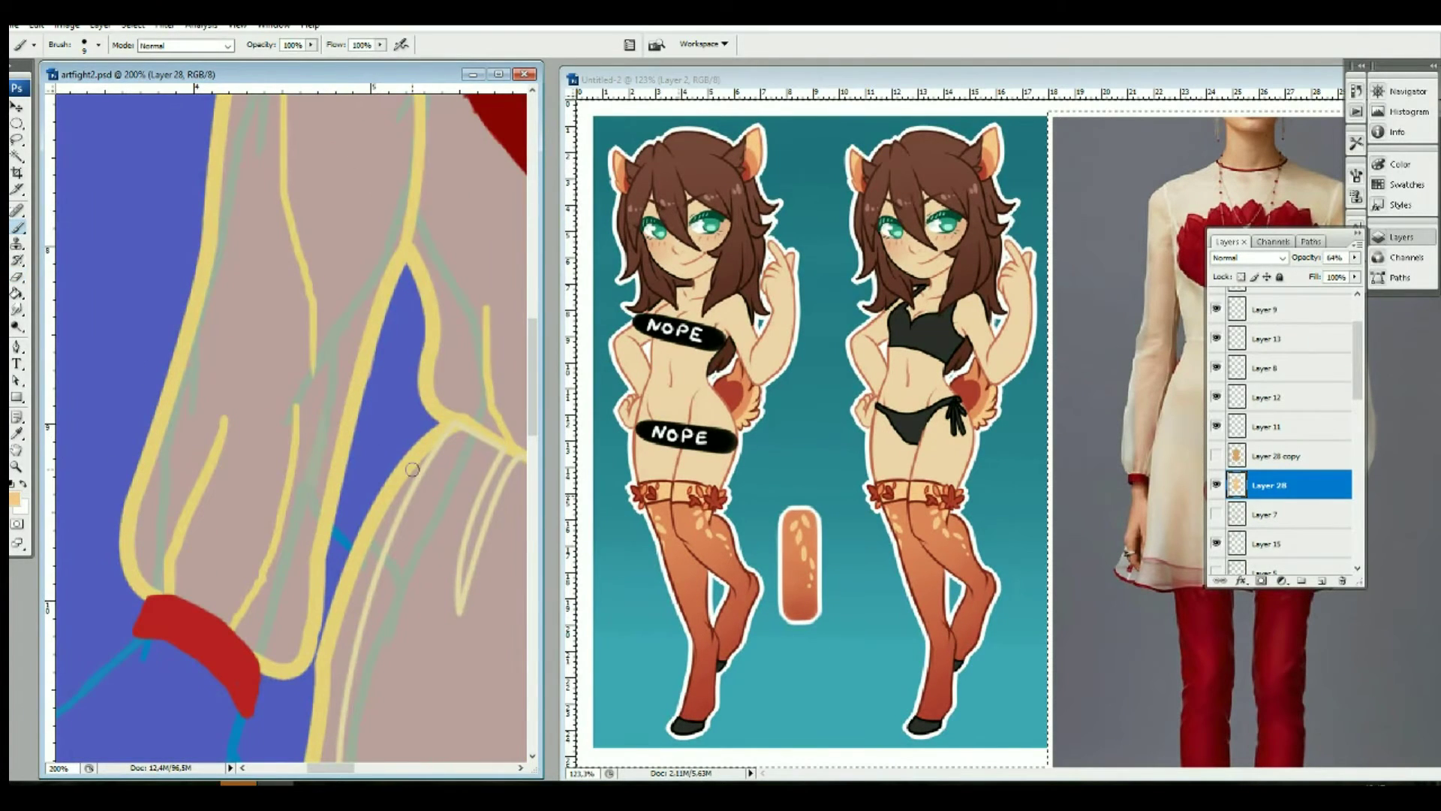
pyautogui.scroll(5, 412, 469)
pyautogui.keyDown('ctrl'); pyautogui.click(258, 542); pyautogui.keyUp('ctrl')
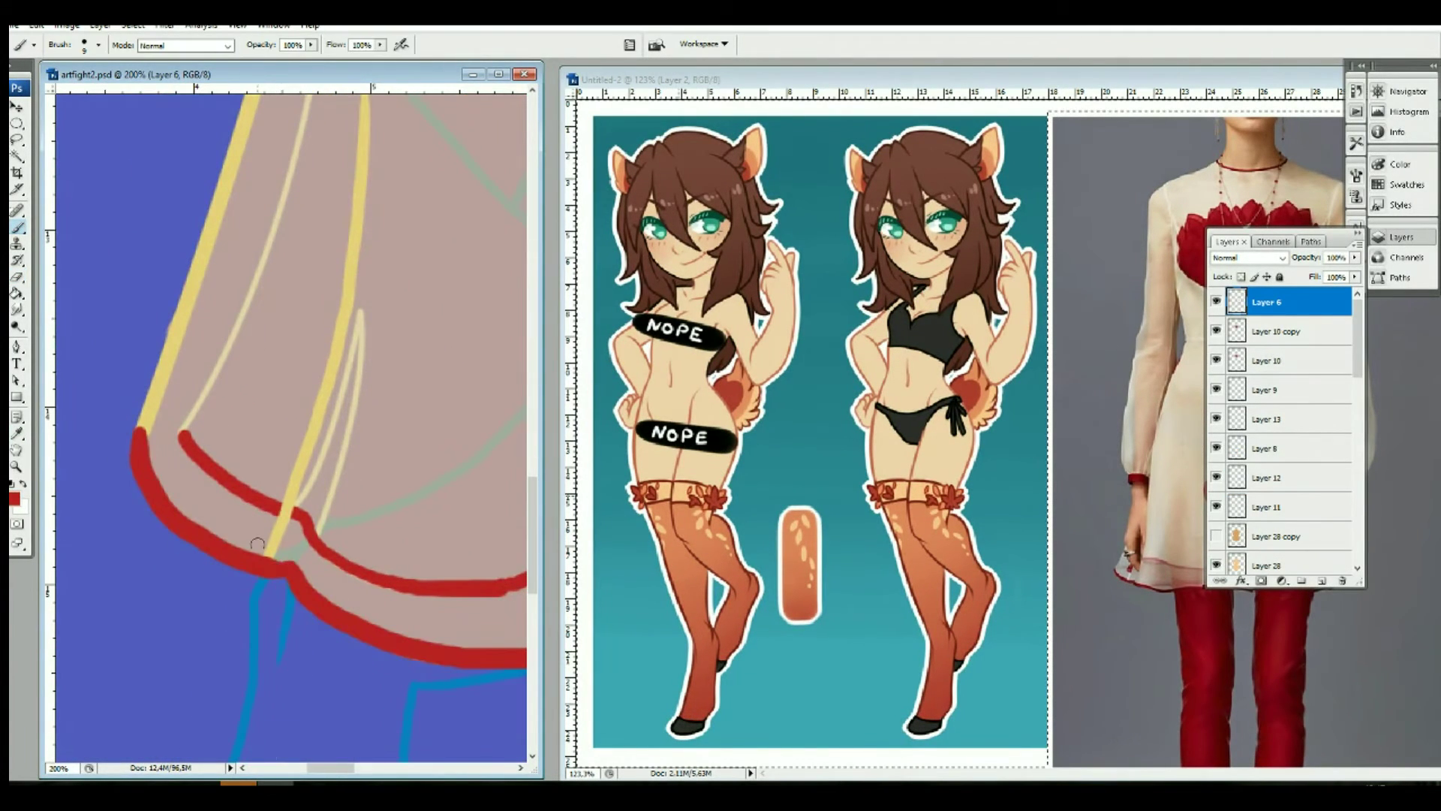
pyautogui.hscroll(5, 257, 542)
pyautogui.press('e')
pyautogui.click(90, 45)
pyautogui.click(53, 175)
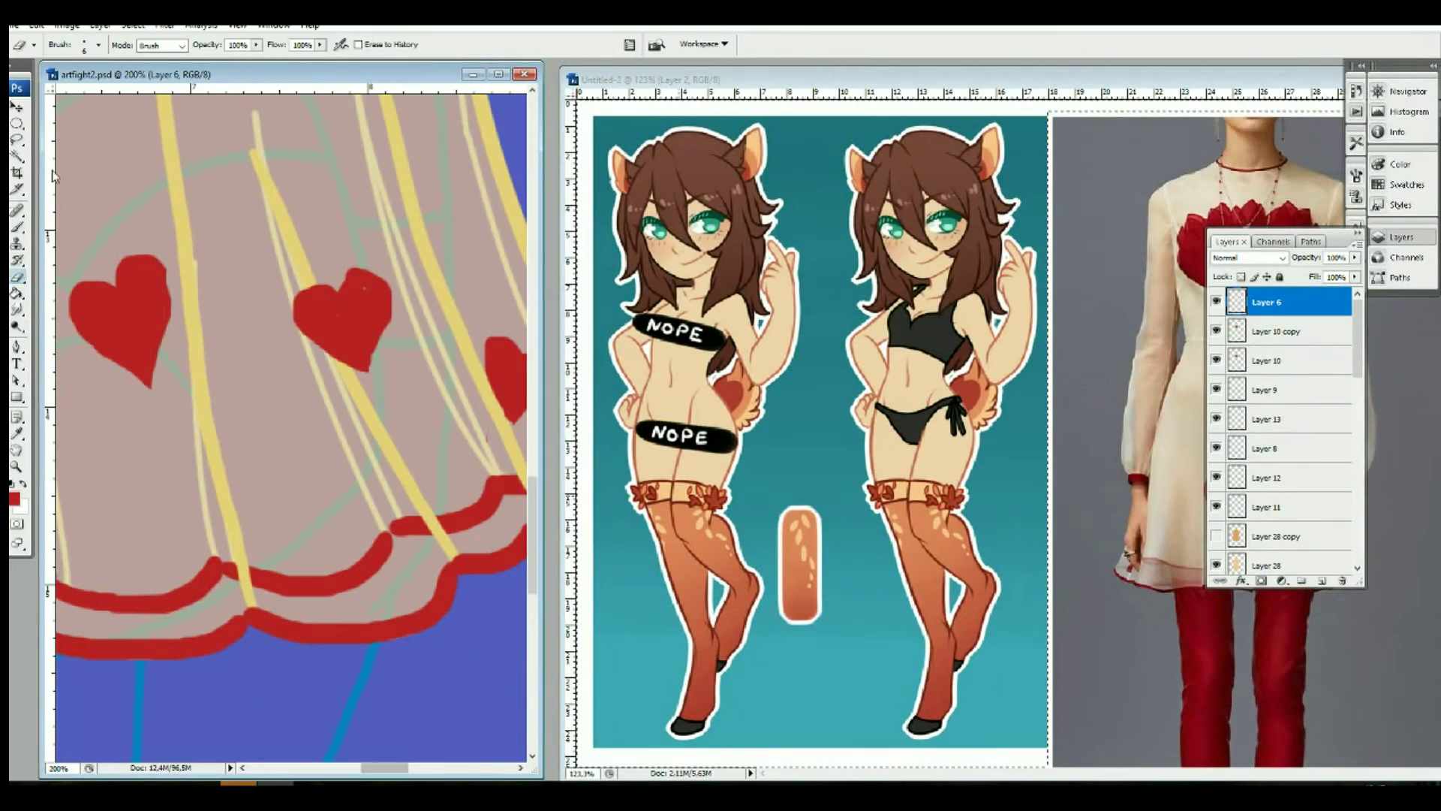
pyautogui.press('b')
pyautogui.hscroll(5, 304, 526)
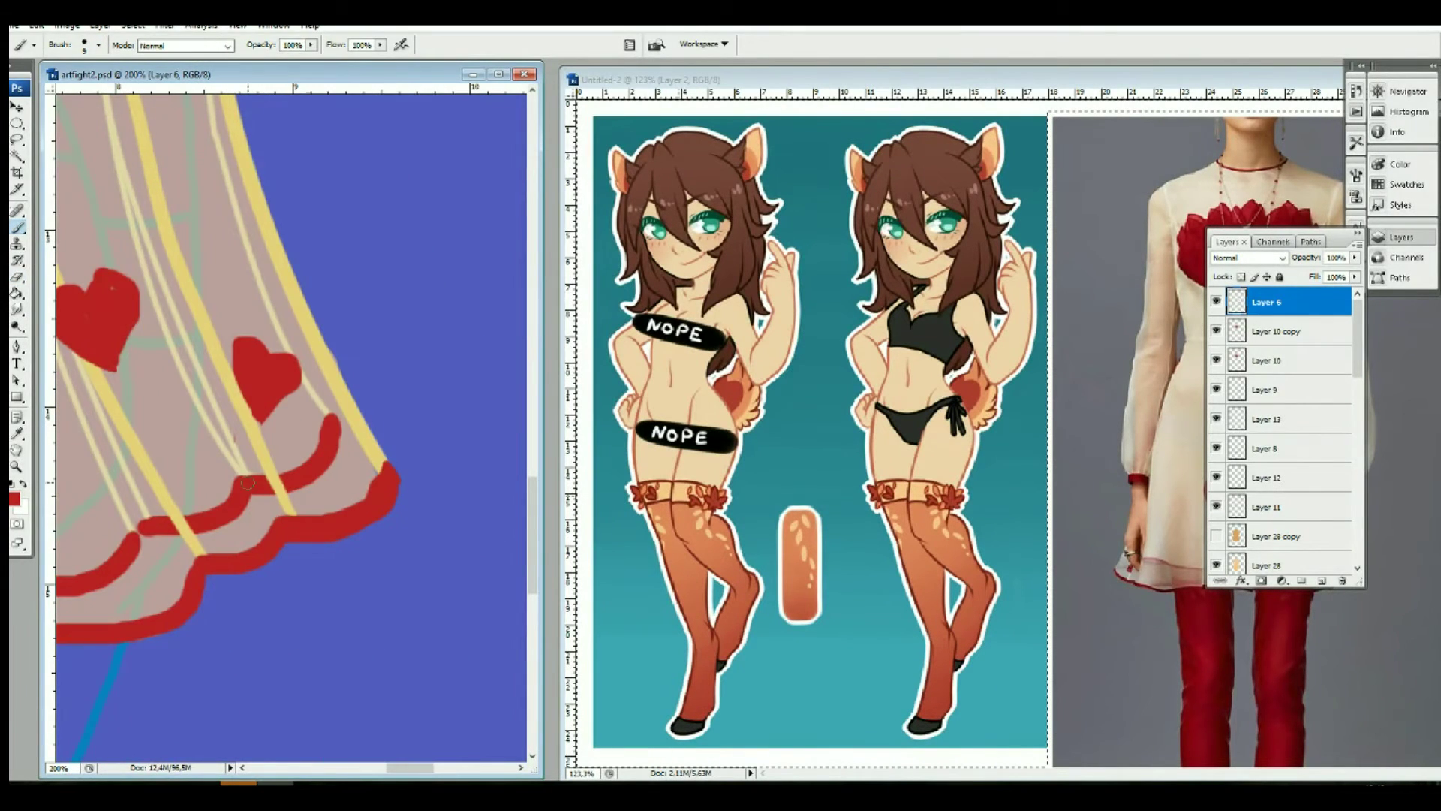
pyautogui.press('e')
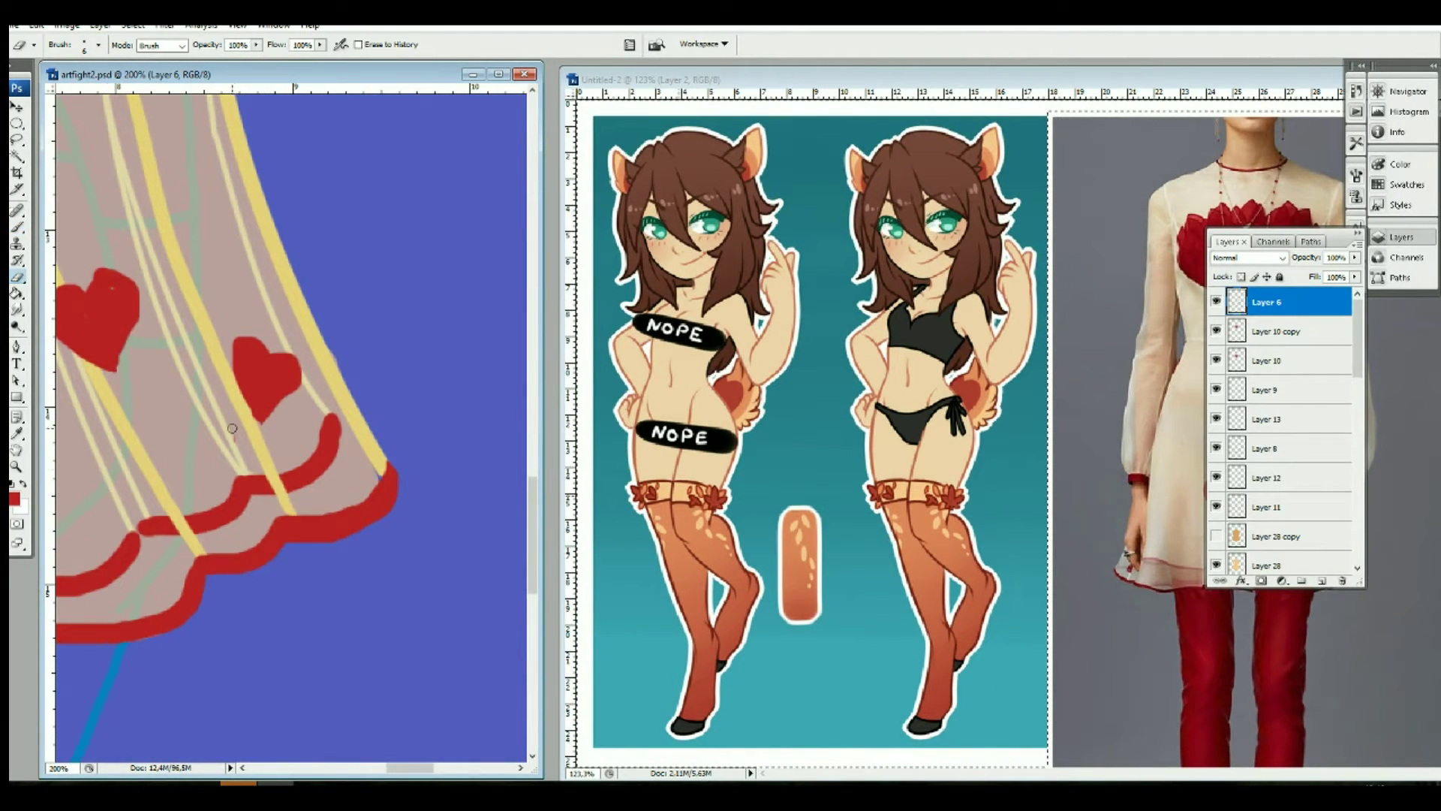
# Step: On the skirt hearts layer, trim the left heart and cut out the old right heart
pyautogui.click(1235, 388)
pyautogui.press('l')
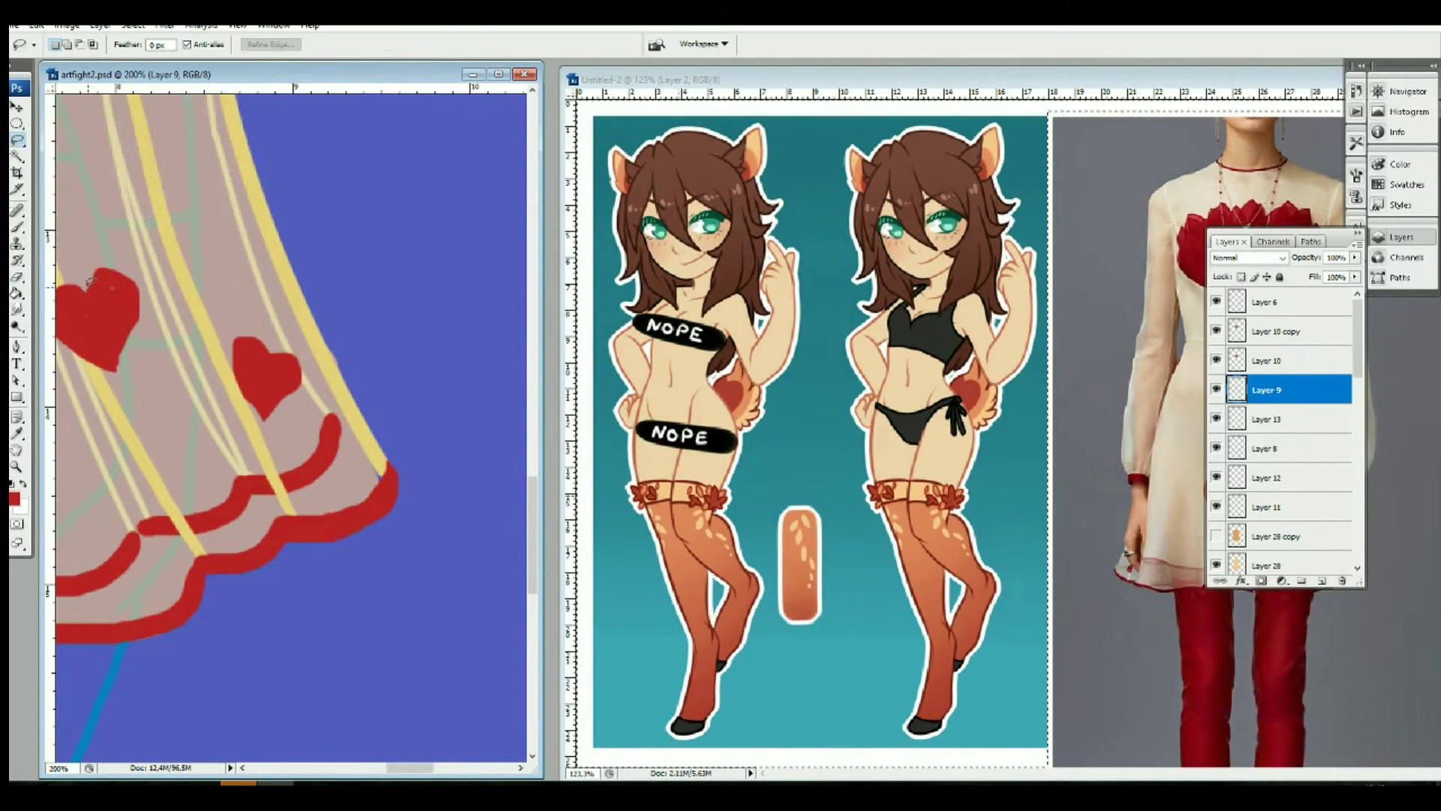
pyautogui.moveTo(153, 293); pyautogui.dragTo(264, 414)
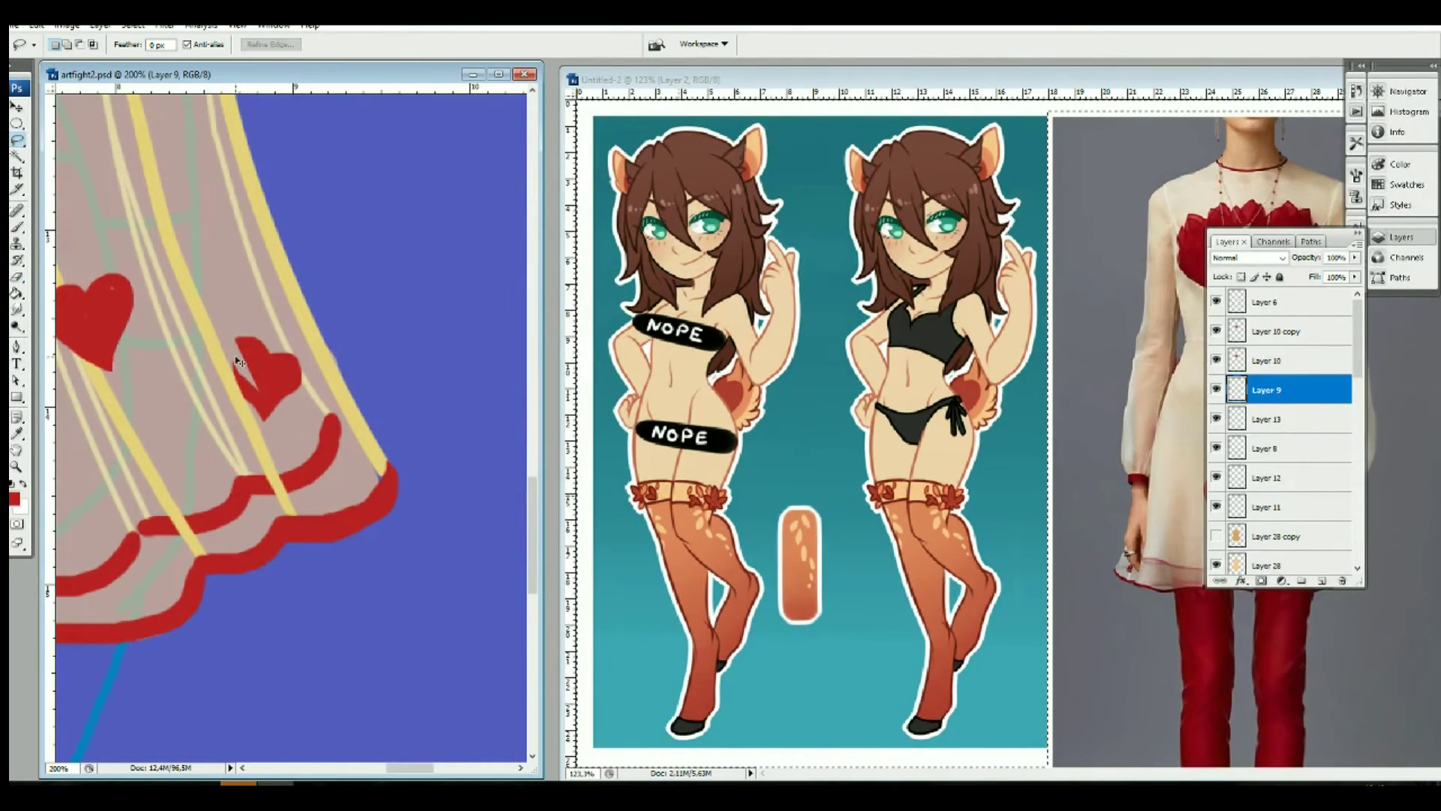
pyautogui.hotkey('ctrl', 'd')
pyautogui.moveTo(264, 414); pyautogui.dragTo(258, 338)
pyautogui.click(266, 420)
pyautogui.hotkey('ctrl', 'x')
# Step: Outline a new, smaller right heart and fill it with red
pyautogui.click(257, 337)
pyautogui.click(276, 422)
pyautogui.hotkey('ctrl', 'shift', 'd')
pyautogui.hotkey('alt', 'BackSpace')
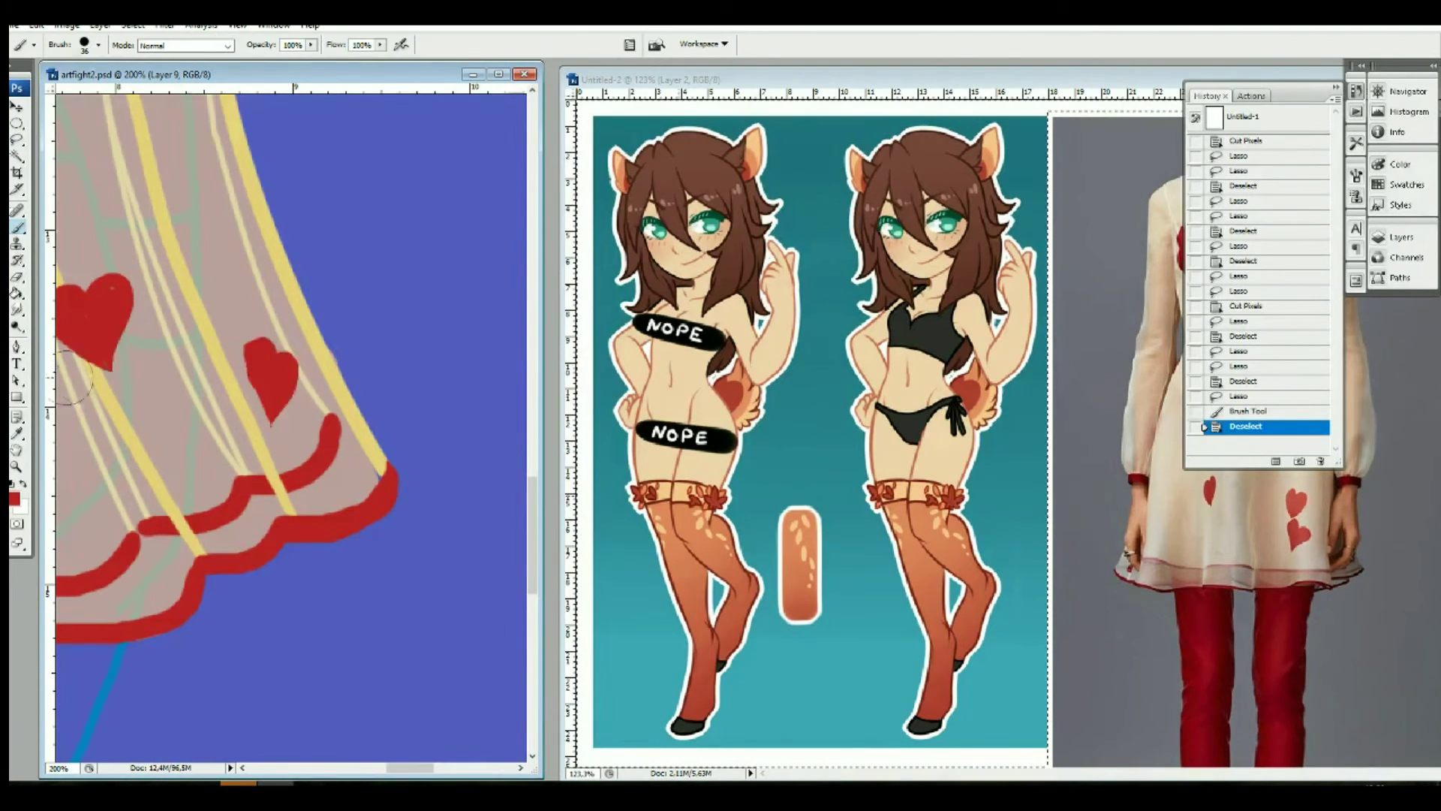
pyautogui.hotkey('ctrl', '0')
# Step: Select the tan dress layer, Layer 28 copy, and make it visible
pyautogui.click(1400, 237)
pyautogui.click(1276, 536)
pyautogui.scroll(-2, 1268, 465)
pyautogui.click(1216, 400)
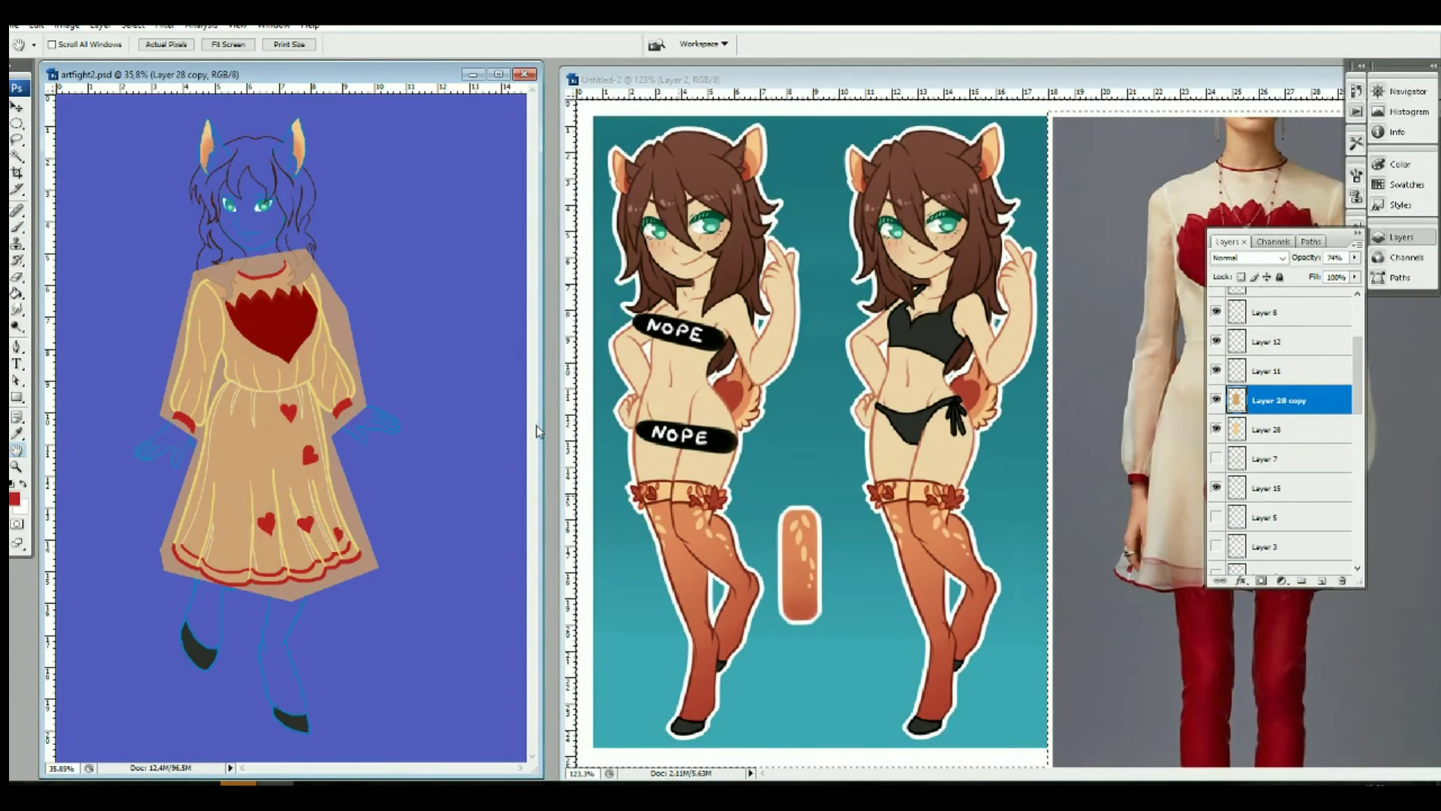
# Step: Erase tan fill outside the sleeves, lower-left edge, right hand and right shoulder
pyautogui.hotkey('ctrl', '+')
pyautogui.hotkey('ctrl', '+')
pyautogui.press('e')
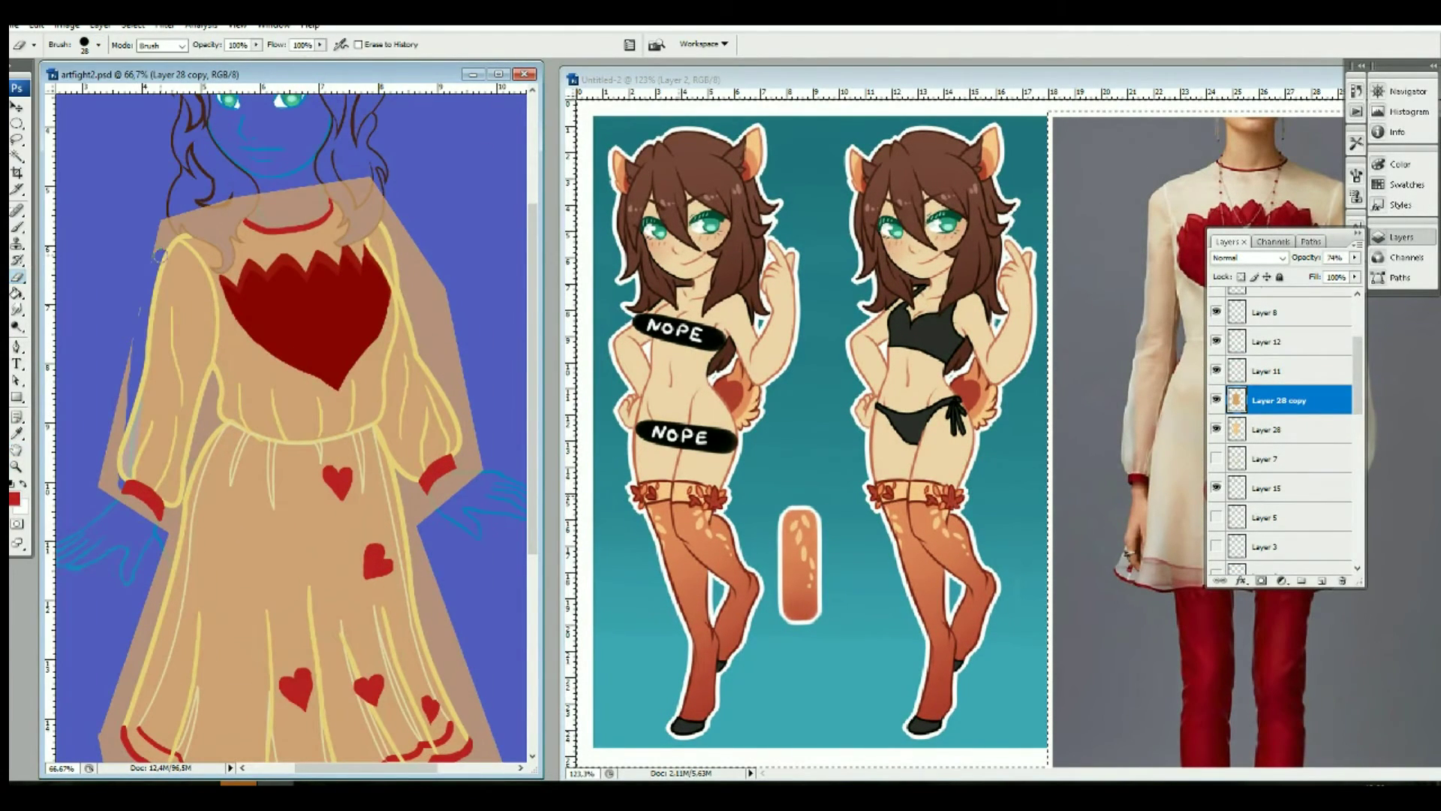
pyautogui.moveTo(158, 260); pyautogui.dragTo(161, 514)
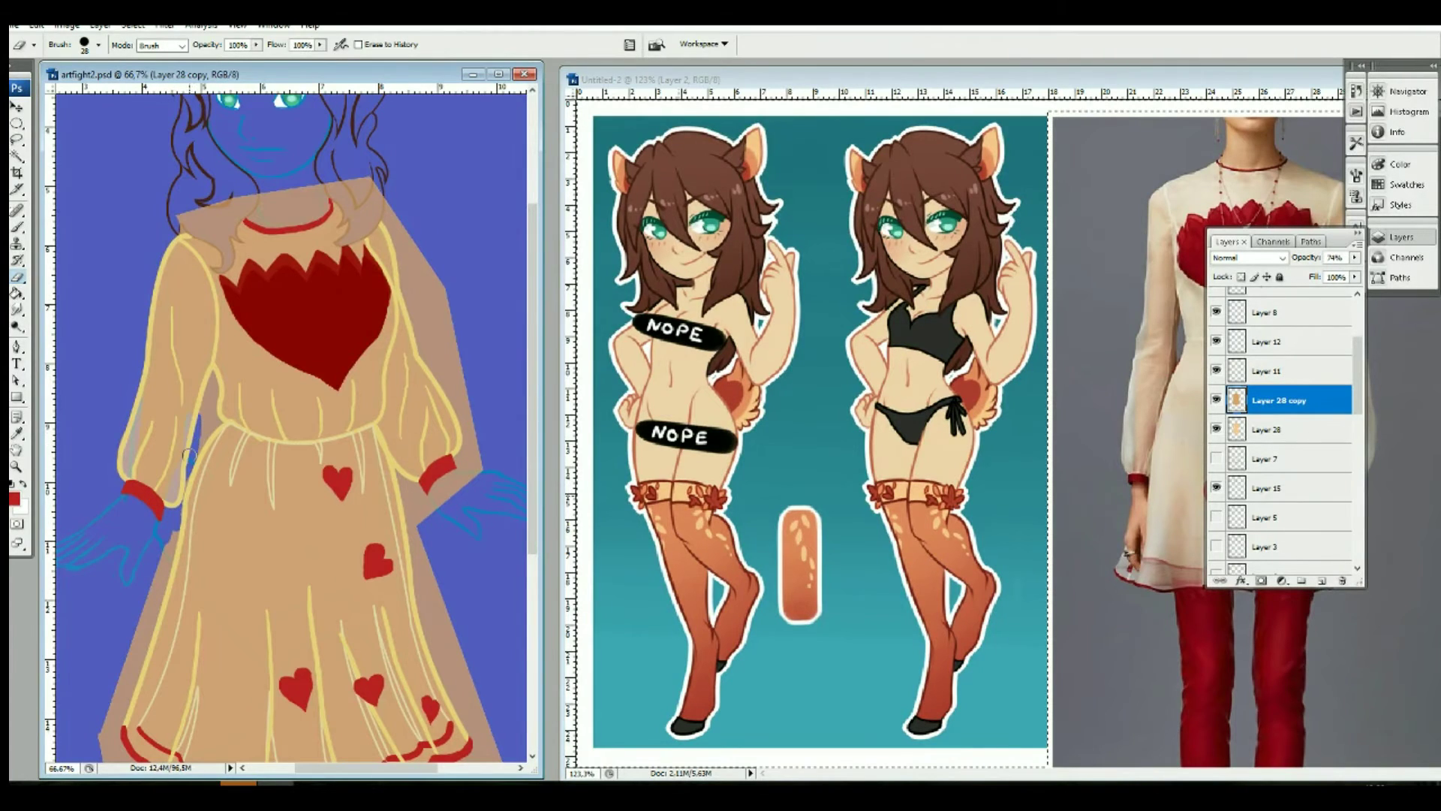
pyautogui.moveTo(205, 381); pyautogui.dragTo(203, 432)
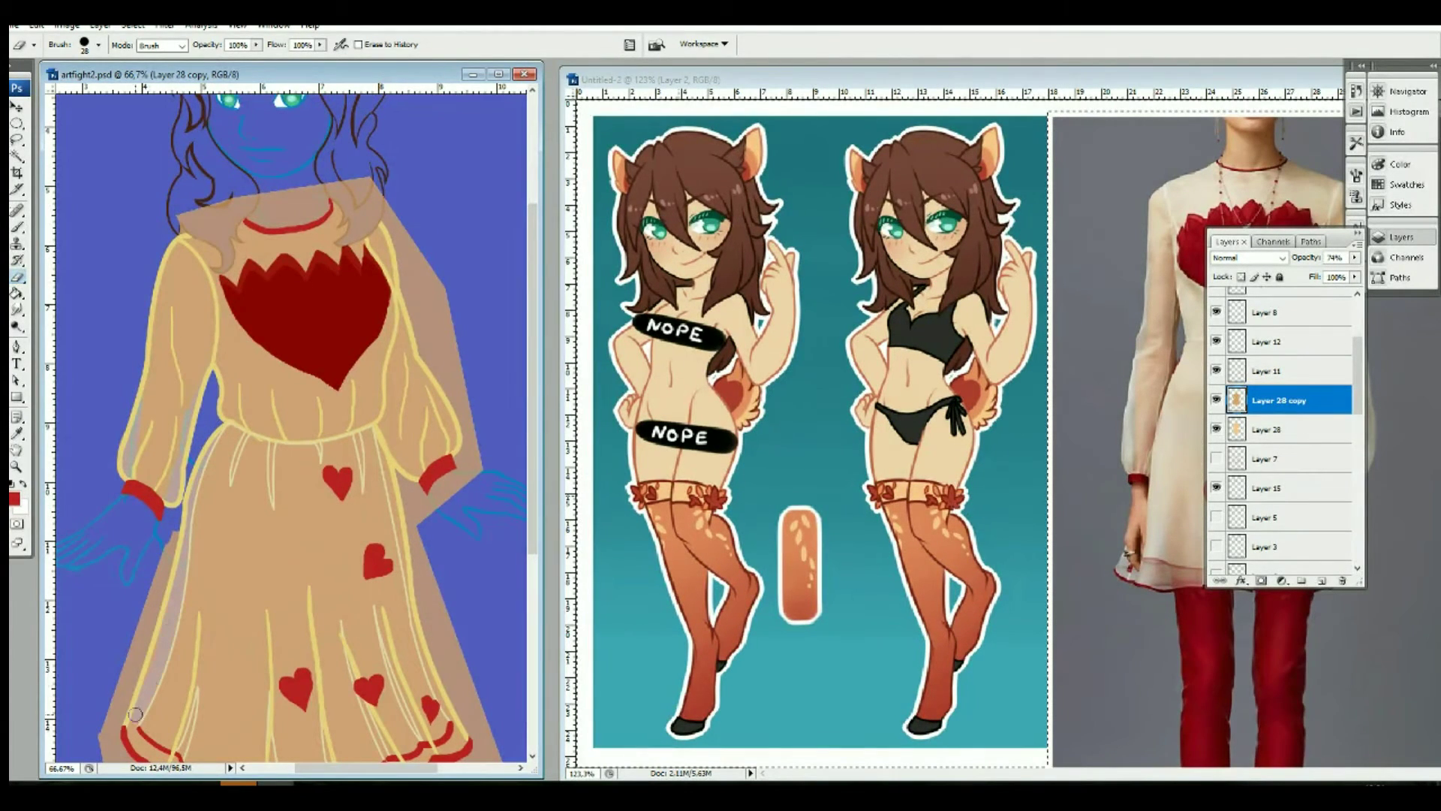
pyautogui.moveTo(135, 714); pyautogui.dragTo(164, 585)
pyautogui.moveTo(393, 484); pyautogui.dragTo(477, 474)
pyautogui.moveTo(438, 400); pyautogui.dragTo(411, 278)
pyautogui.moveTo(439, 414); pyautogui.dragTo(448, 349)
pyautogui.press(']')
pyautogui.moveTo(473, 428); pyautogui.dragTo(409, 256)
pyautogui.moveTo(386, 191); pyautogui.dragTo(406, 263)
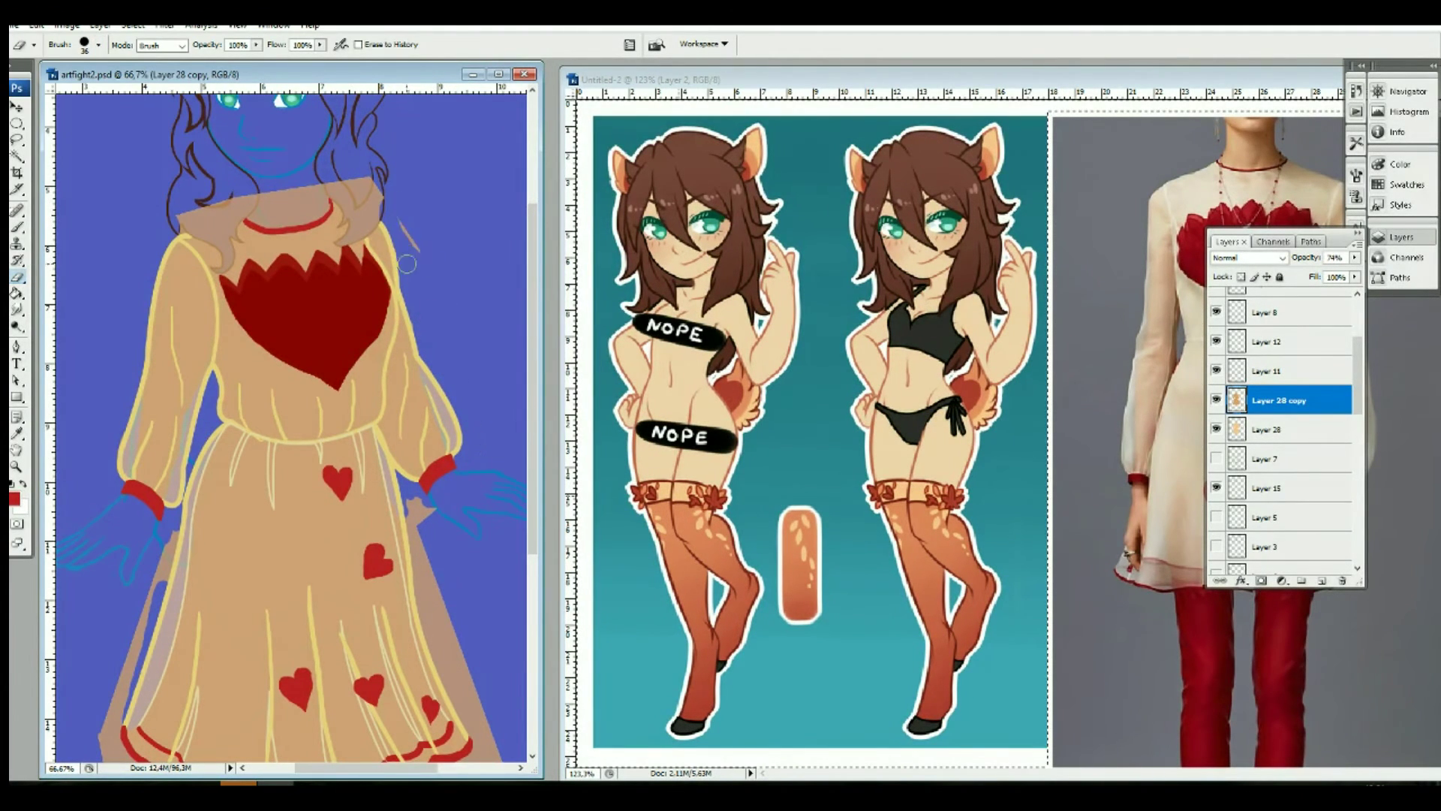
# Step: Delete the tan fill inside the collar using a pen path, and erase the patch beside the hair
pyautogui.press('p')
pyautogui.click(222, 221)
pyautogui.moveTo(262, 272); pyautogui.dragTo(265, 295)
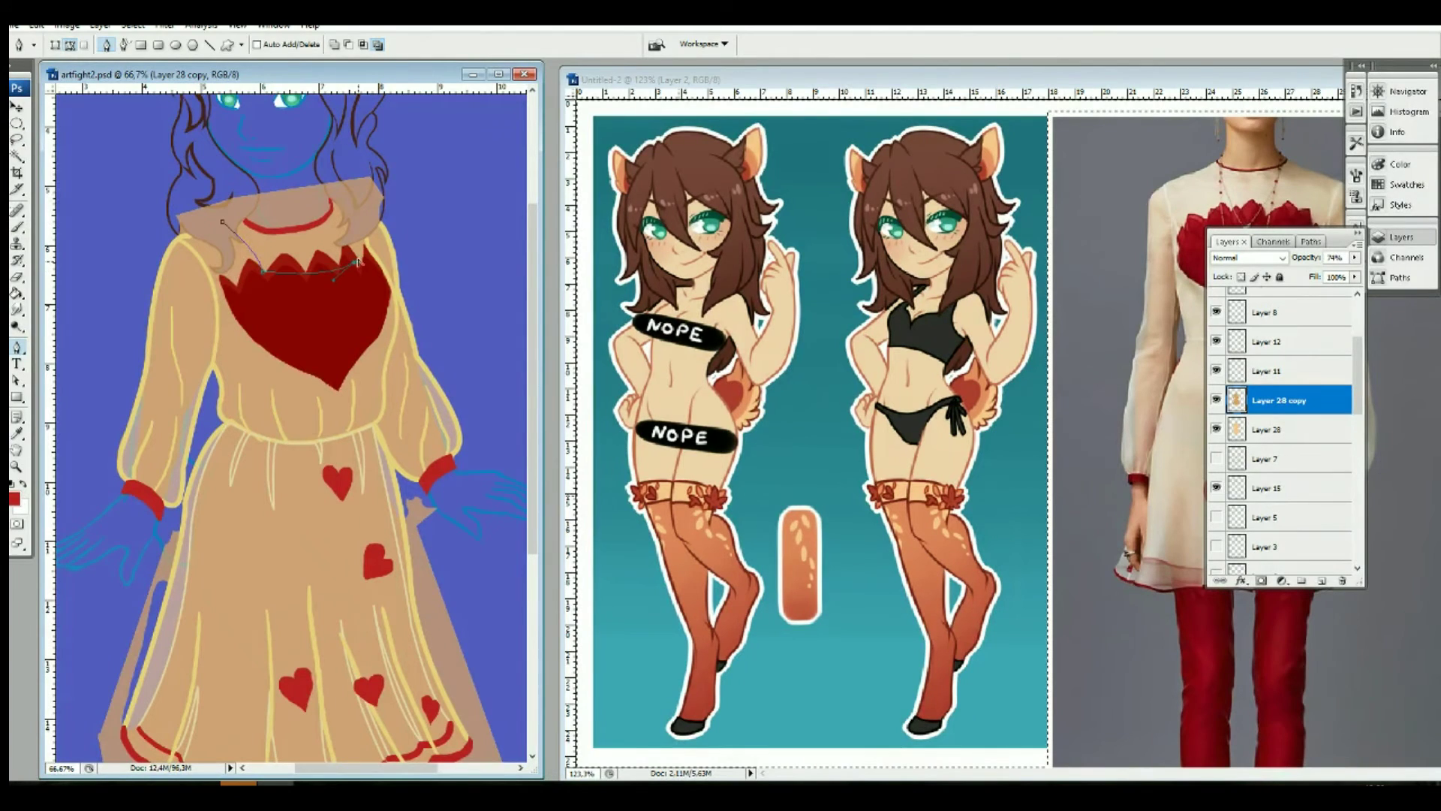
pyautogui.hotkey('ctrl', 'Return')
pyautogui.press('Delete')
pyautogui.hotkey('ctrl', 'd')
pyautogui.press('e')
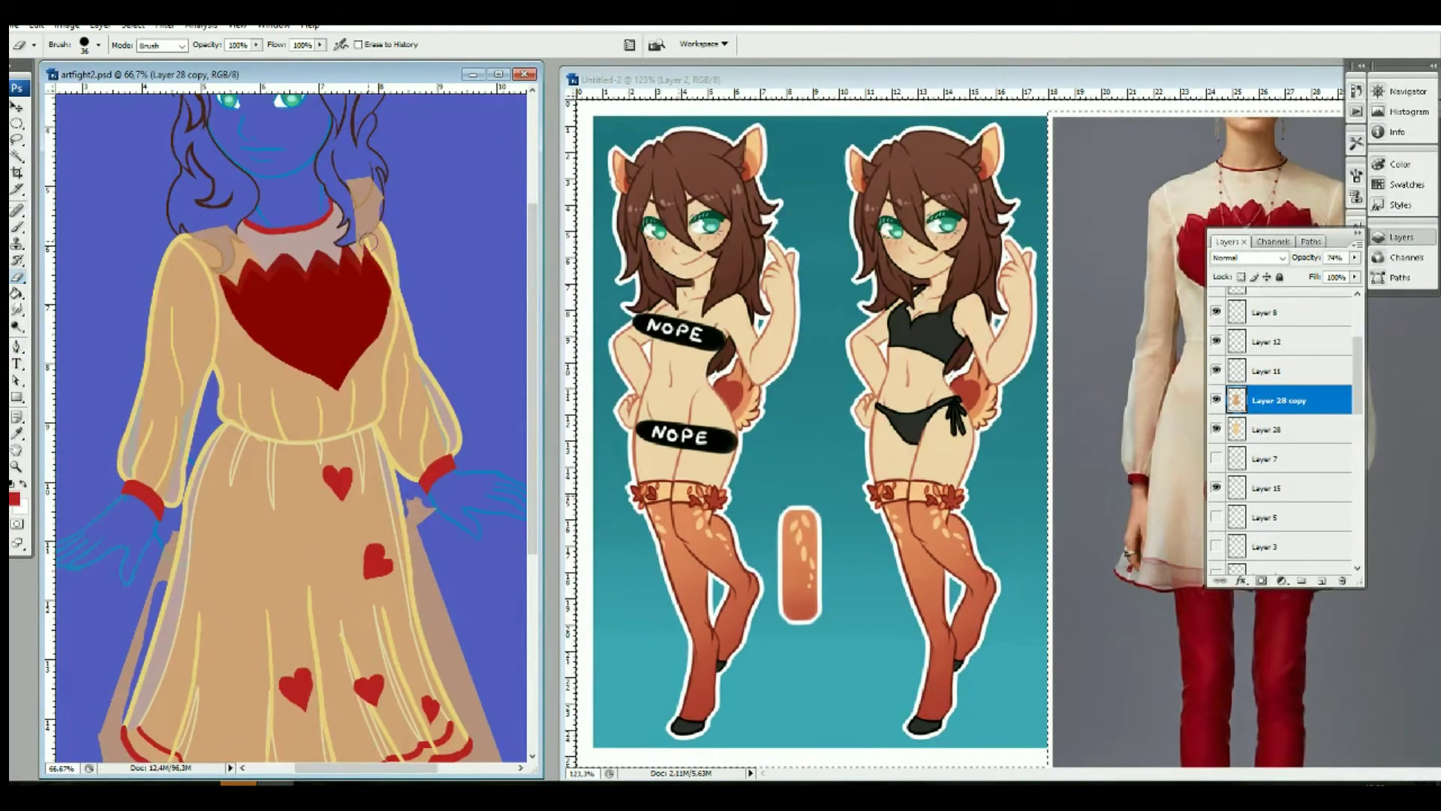
pyautogui.moveTo(359, 230); pyautogui.dragTo(364, 170)
# Step: Clear the tan fill along the dress's left side with a pen-path selection
pyautogui.press('p')
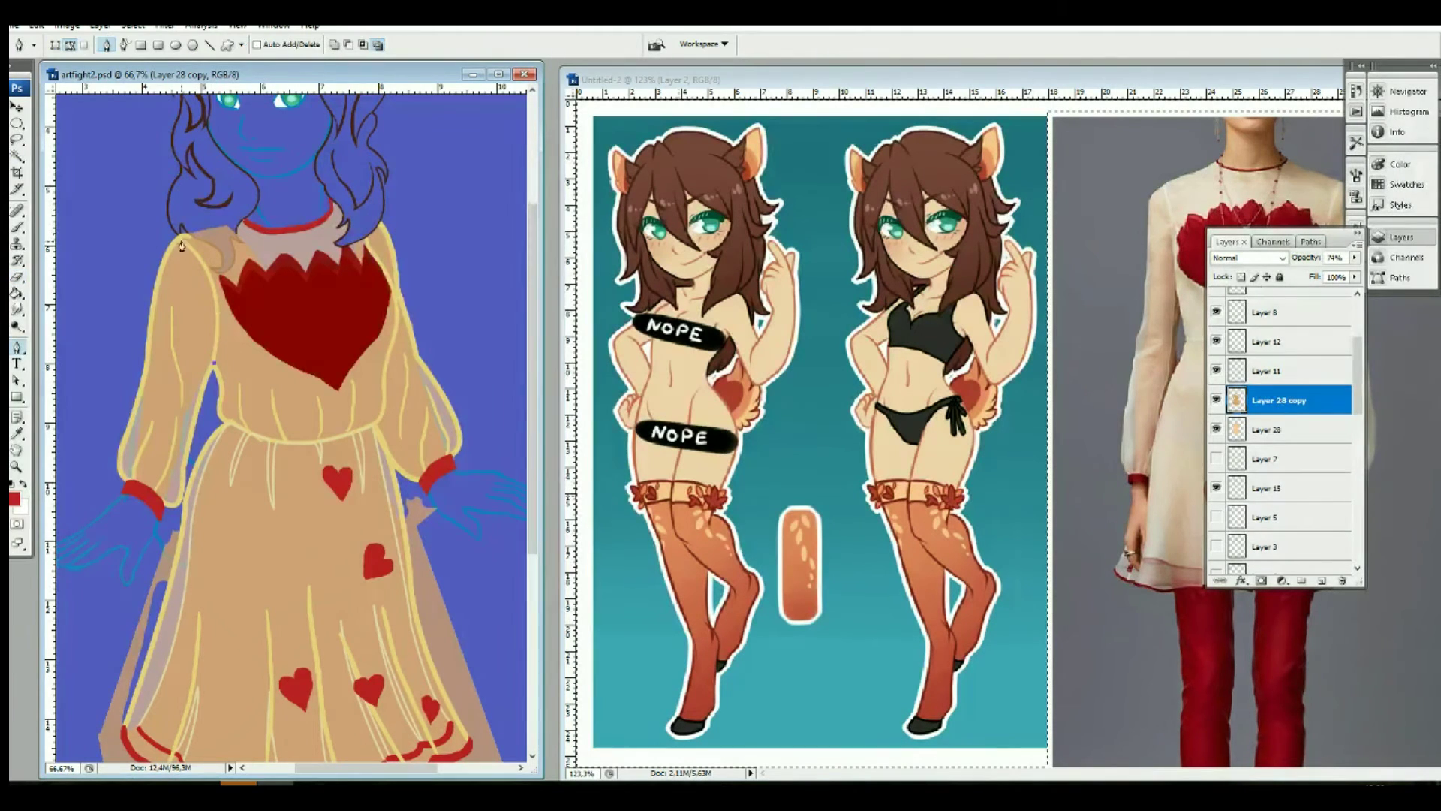
pyautogui.click(215, 363)
pyautogui.moveTo(182, 237); pyautogui.dragTo(186, 242)
pyautogui.hotkey('ctrl', 'Return')
pyautogui.press('e')
# Step: With a 6 px eraser, remove the orange sliver beside the hair
pyautogui.hotkey('ctrl', '+')
pyautogui.hotkey('ctrl', '+')
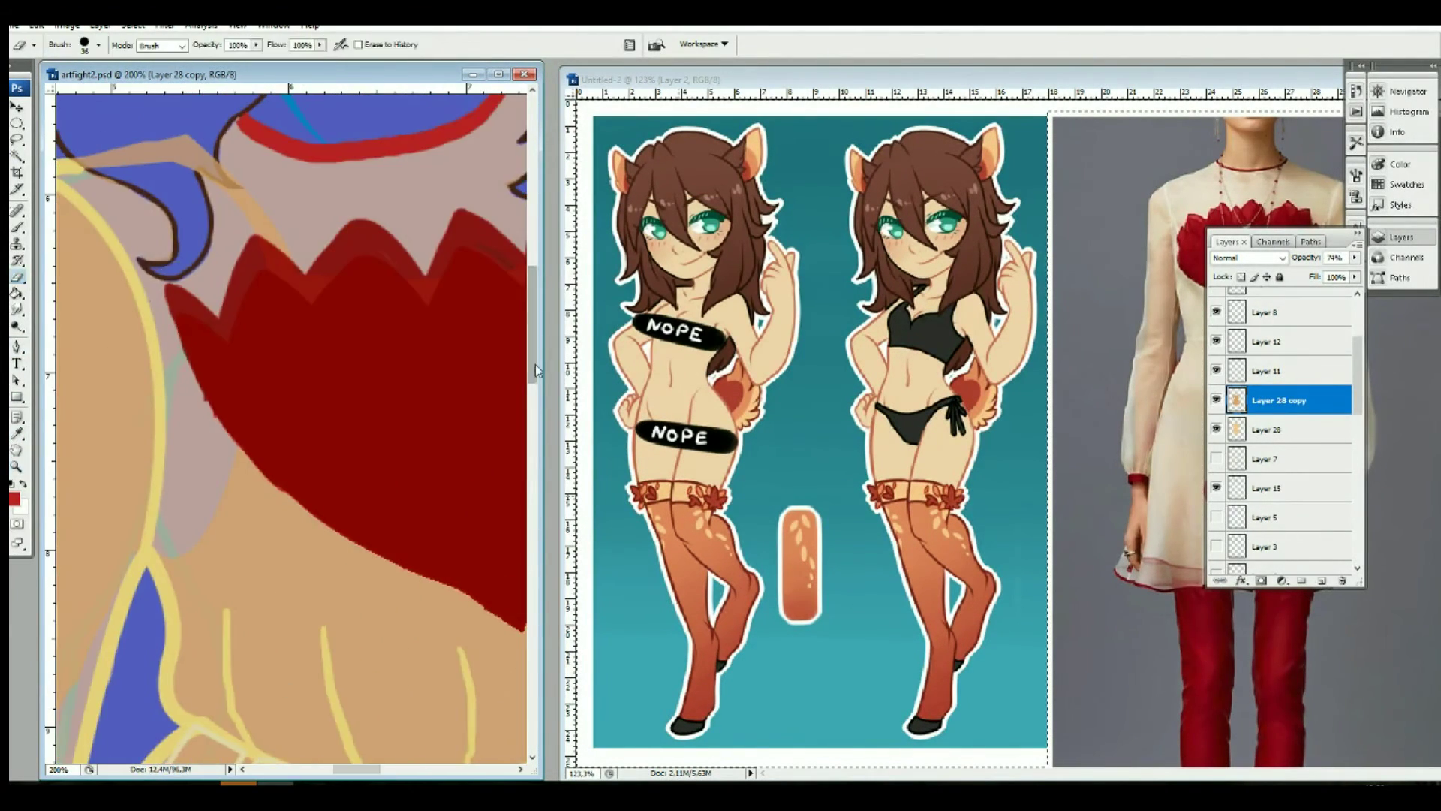
pyautogui.scroll(5, 497, 430)
pyautogui.hscroll(-5, 365, 319)
pyautogui.click(98, 44)
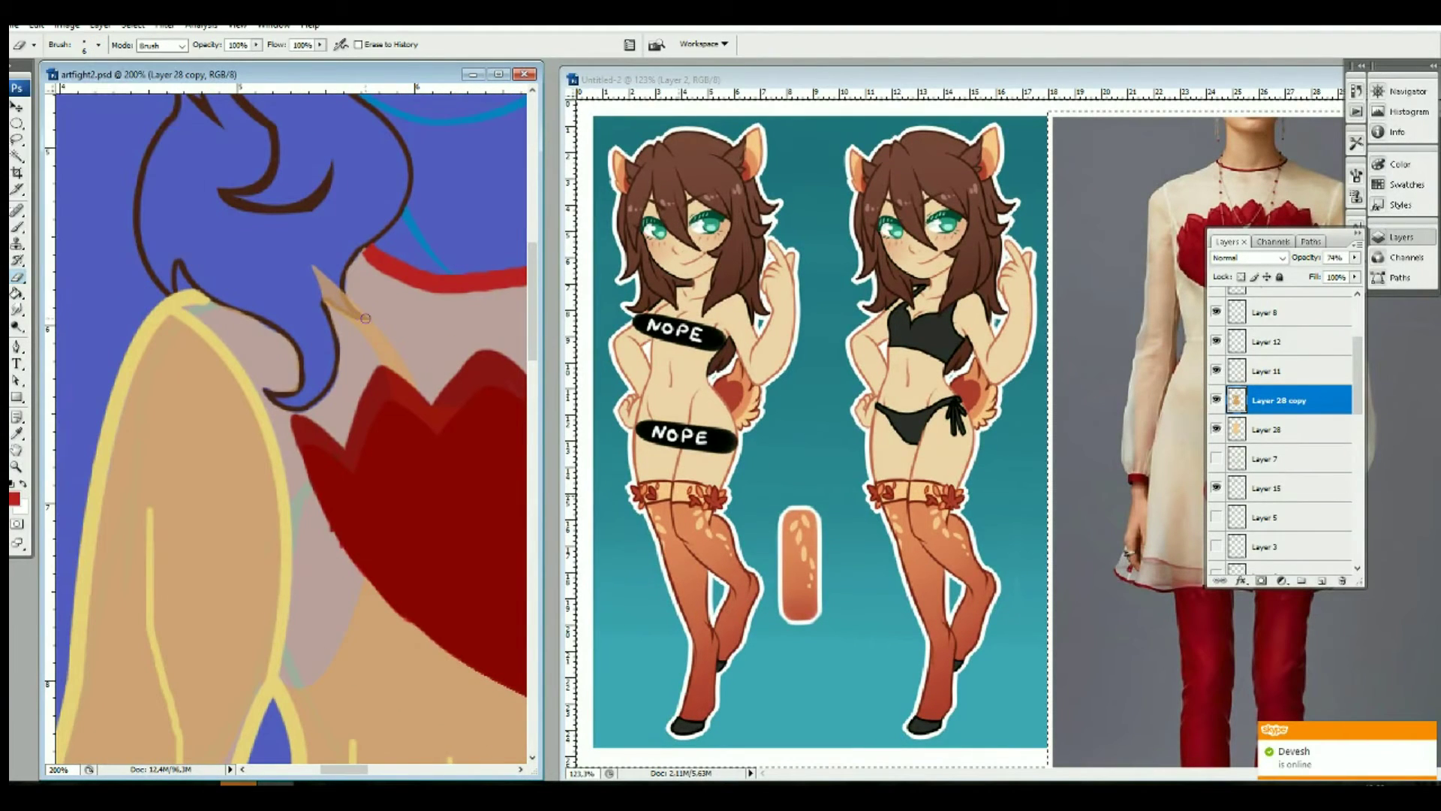
pyautogui.moveTo(365, 319); pyautogui.dragTo(323, 270)
pyautogui.hscroll(5, 343, 285)
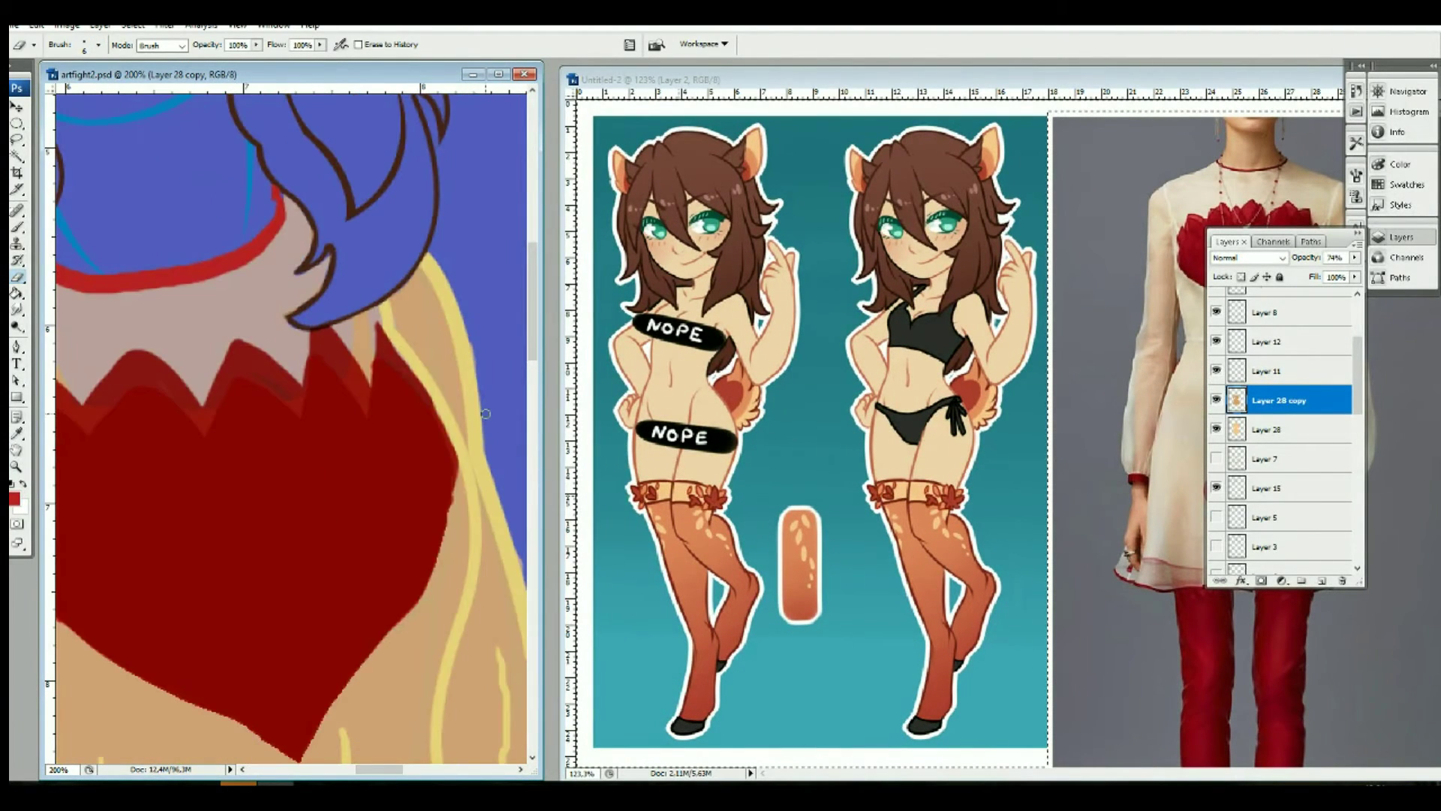
pyautogui.hscroll(5, 479, 380)
pyautogui.hscroll(-5, 373, 773)
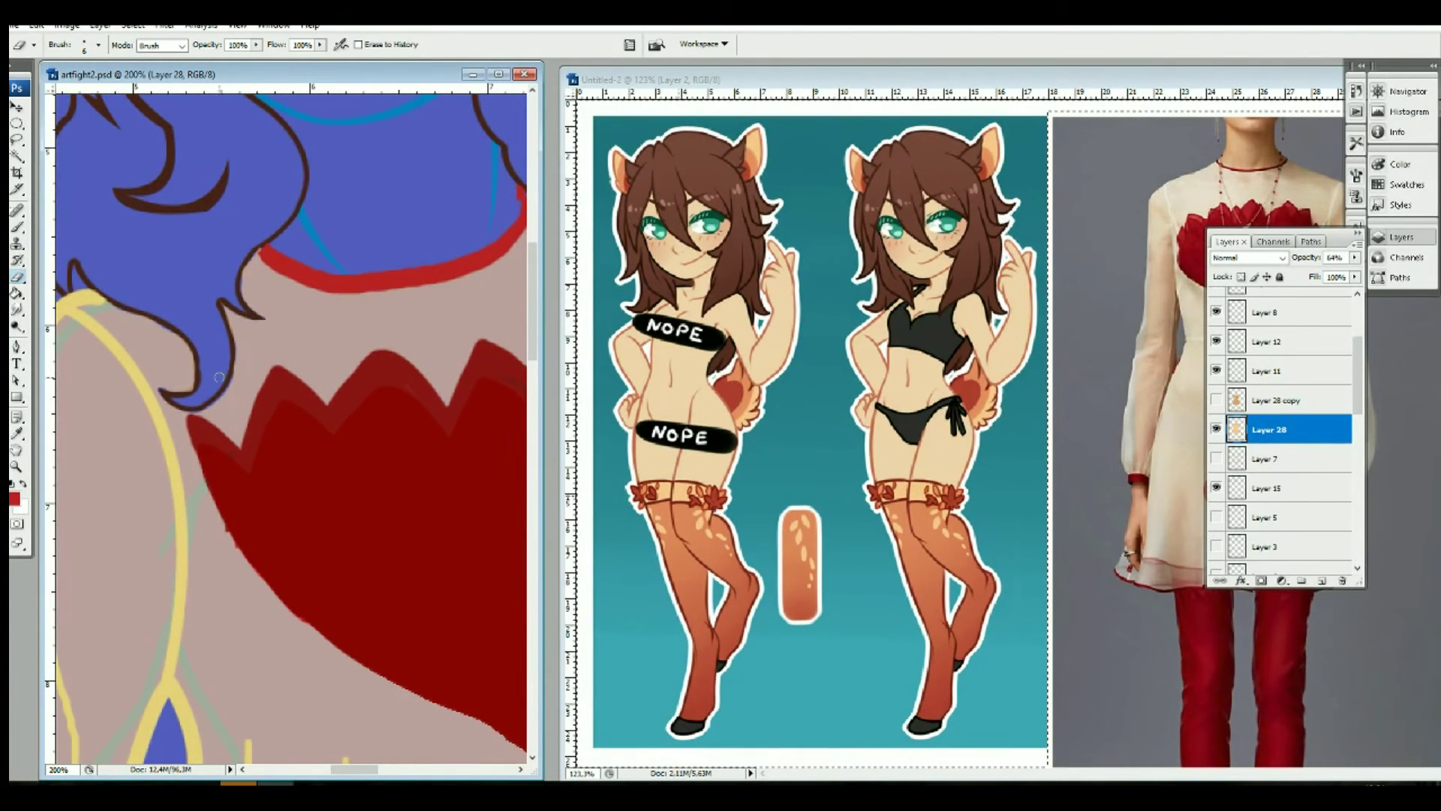
pyautogui.scroll(3, 1276, 450)
# Step: Compare Layers 11 and 28, reset the eraser to 28, and return to Layer 28 copy
pyautogui.click(1276, 506)
pyautogui.hscroll(-3, 116, 290)
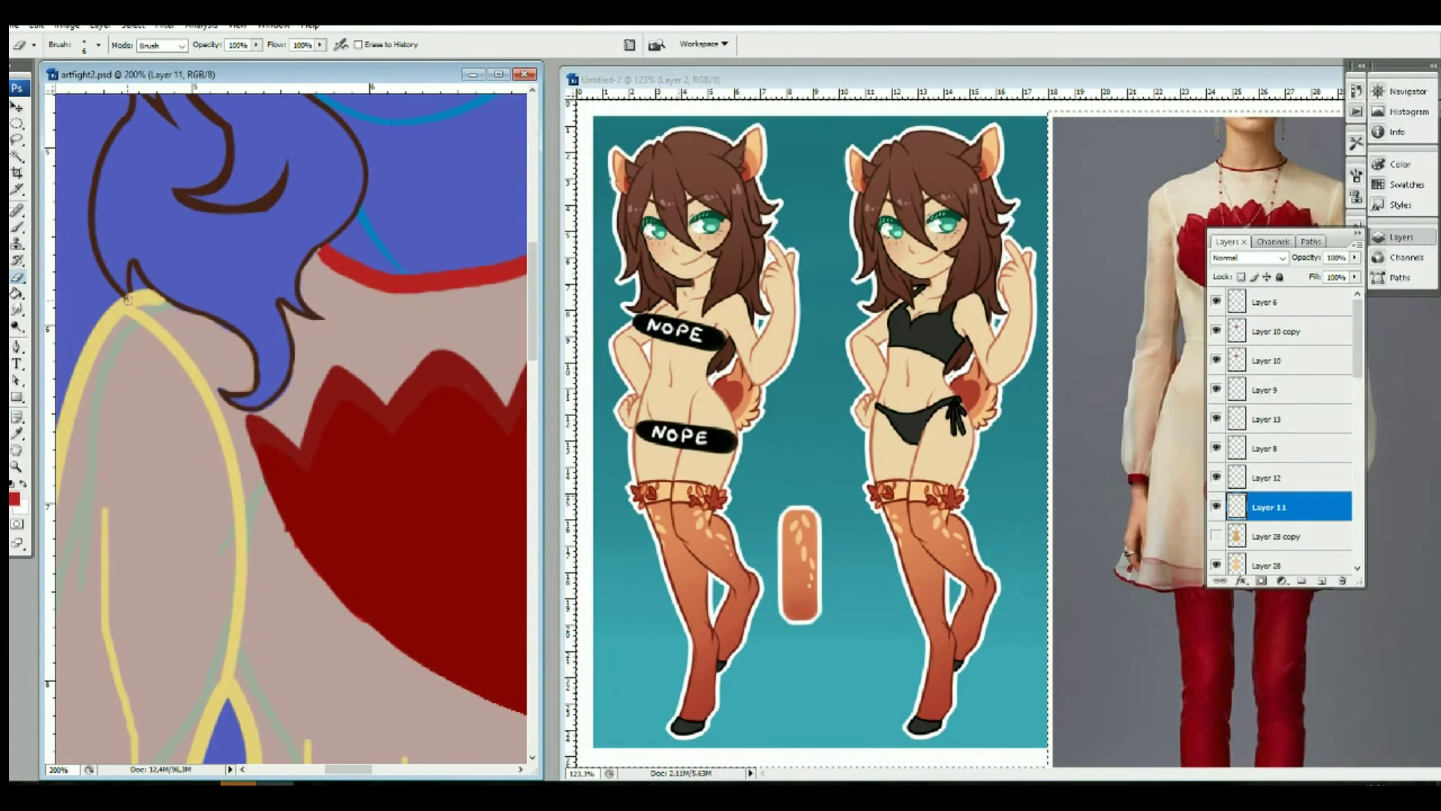
pyautogui.click(1305, 566)
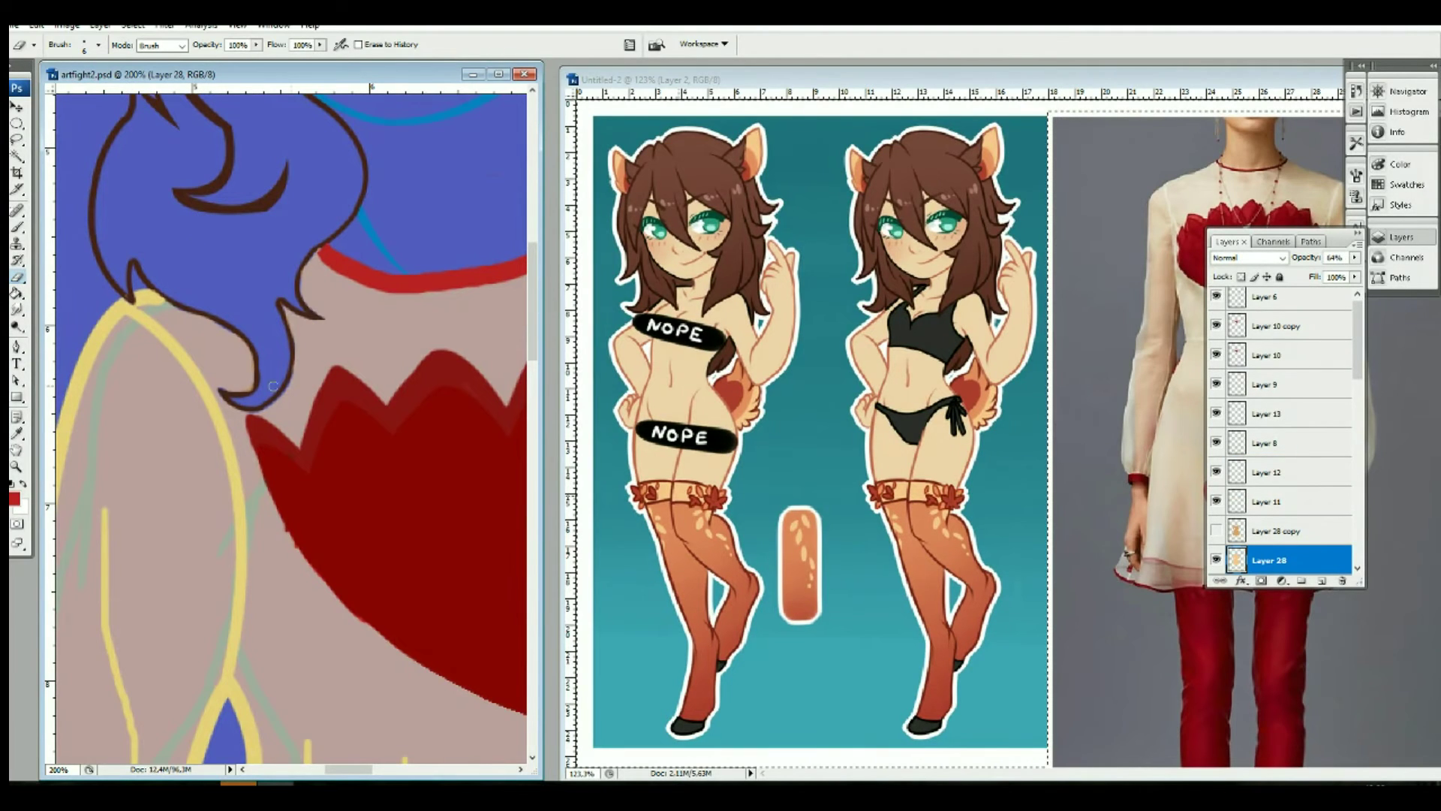
pyautogui.click(1268, 502)
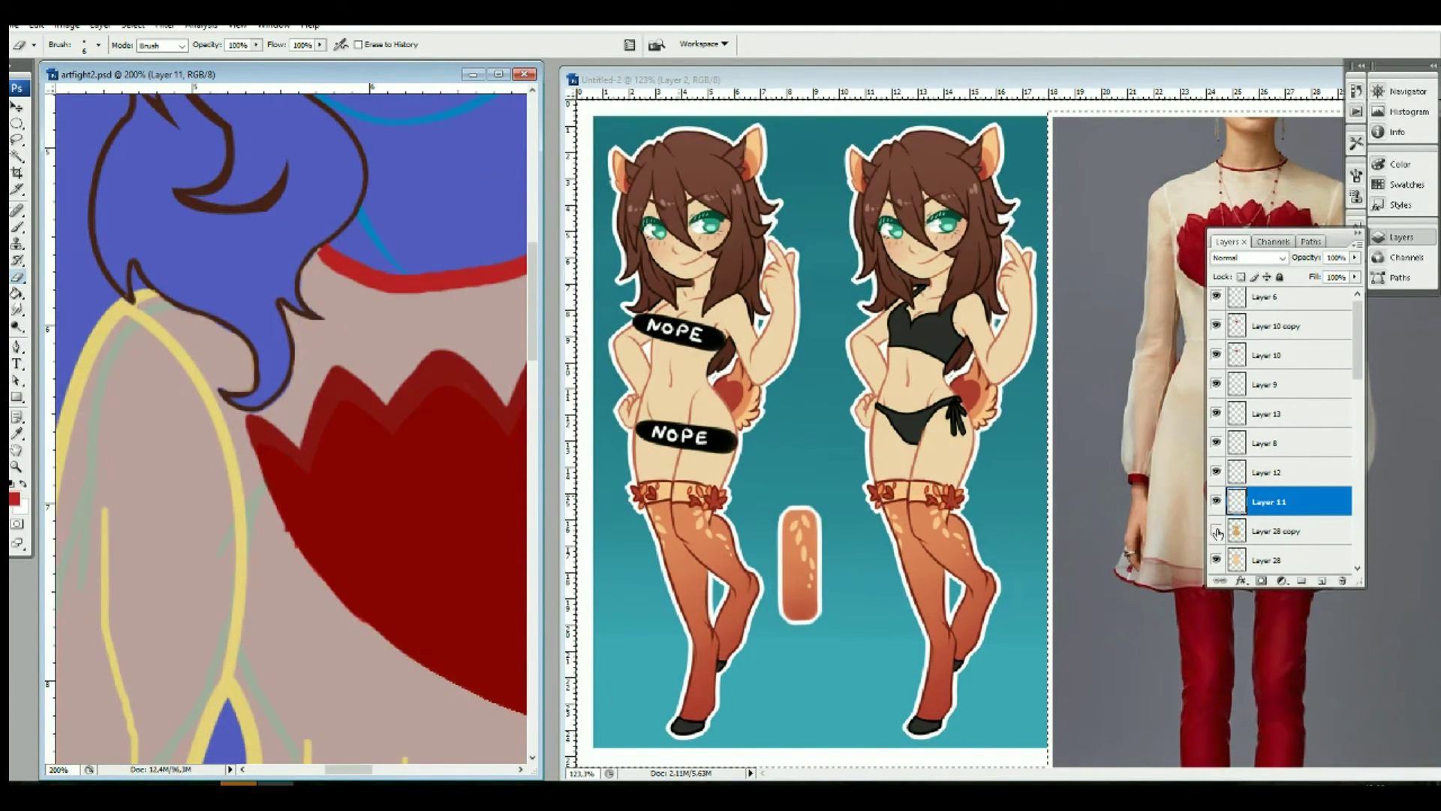
pyautogui.hotkey('ctrl', '-')
pyautogui.hotkey('ctrl', '-')
pyautogui.hotkey('ctrl', '-')
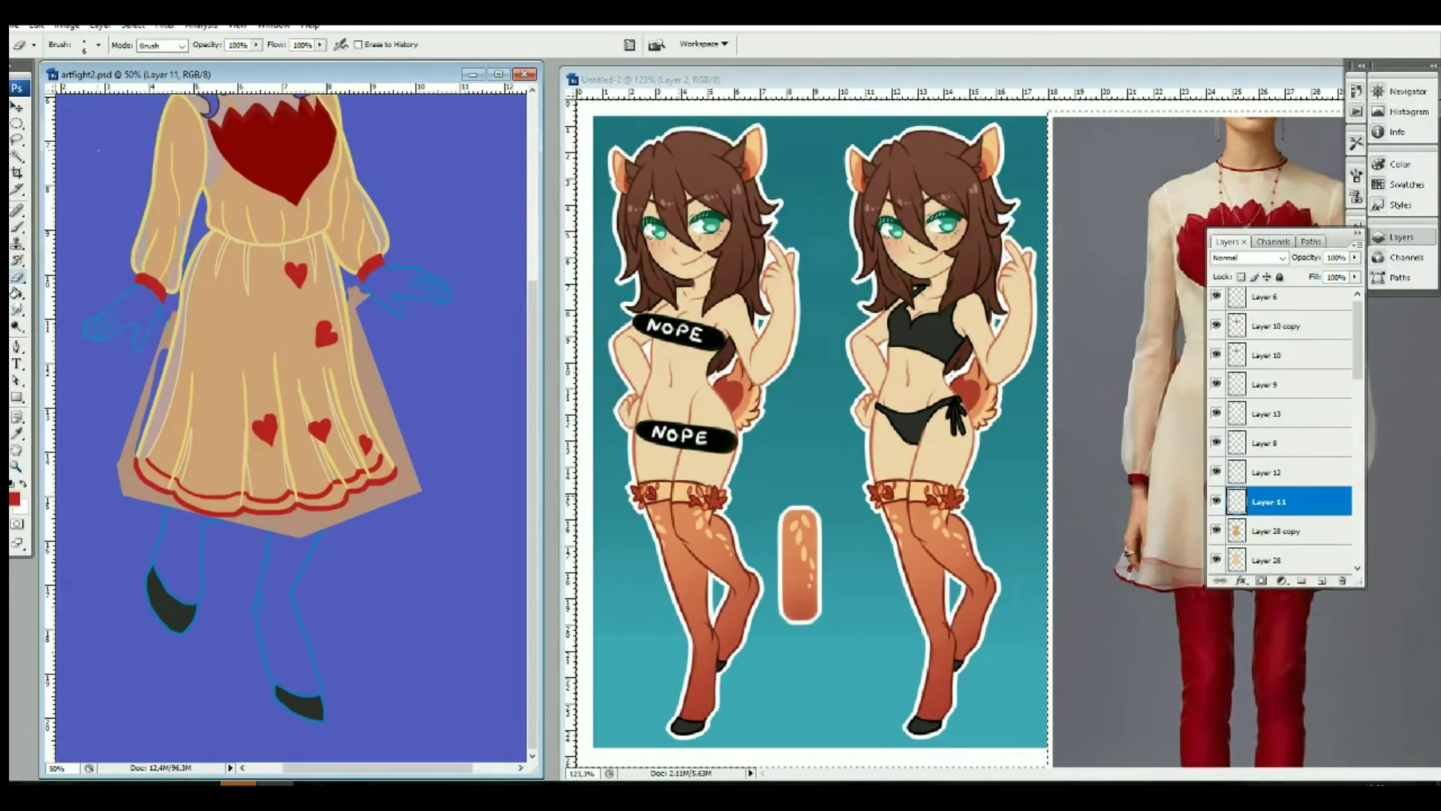
pyautogui.hotkey('alt', '[')
pyautogui.hotkey('alt', '[')
pyautogui.hotkey('alt', ']')
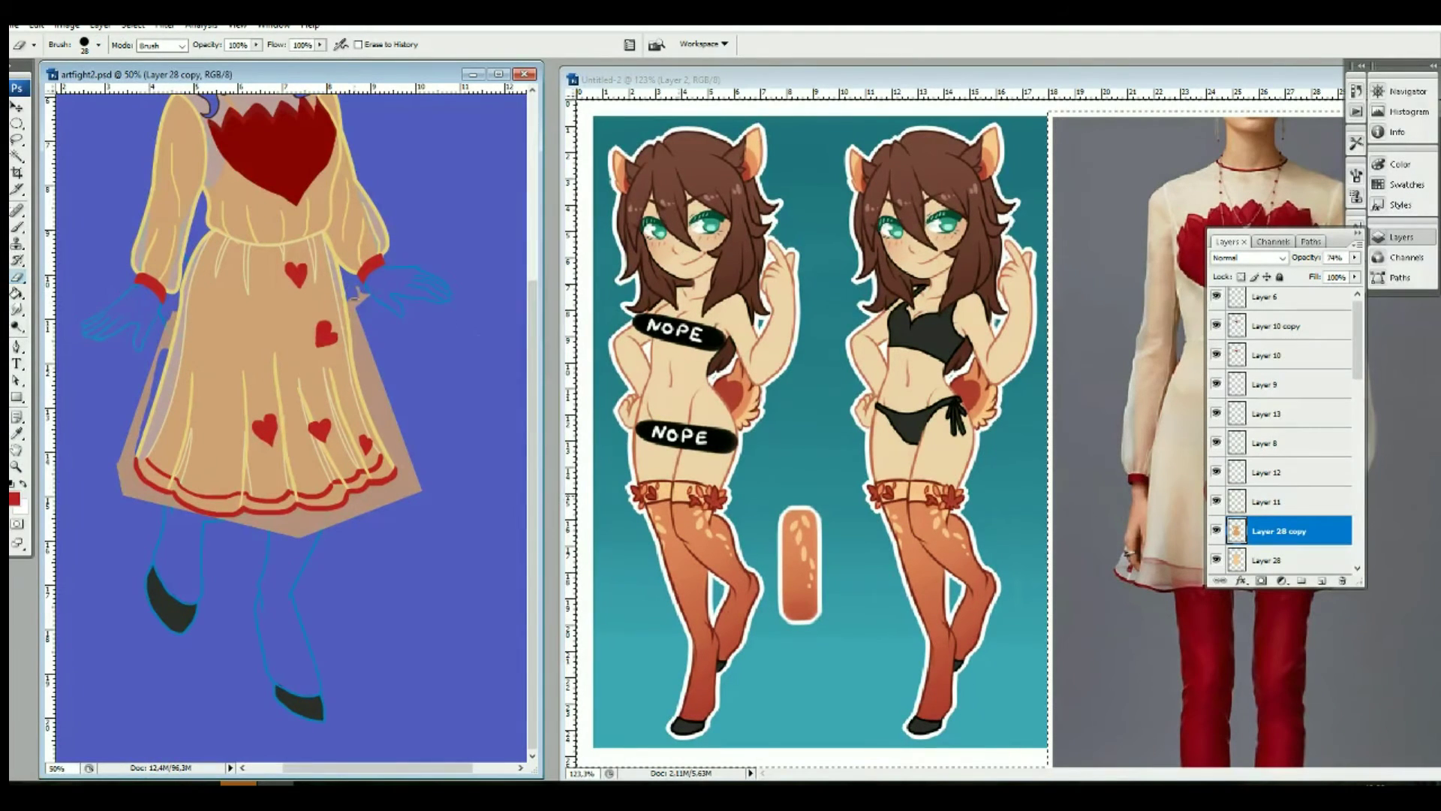
# Step: Erase the tan bulges right of the dress, along its left side and at the hem
pyautogui.moveTo(362, 393); pyautogui.dragTo(369, 373)
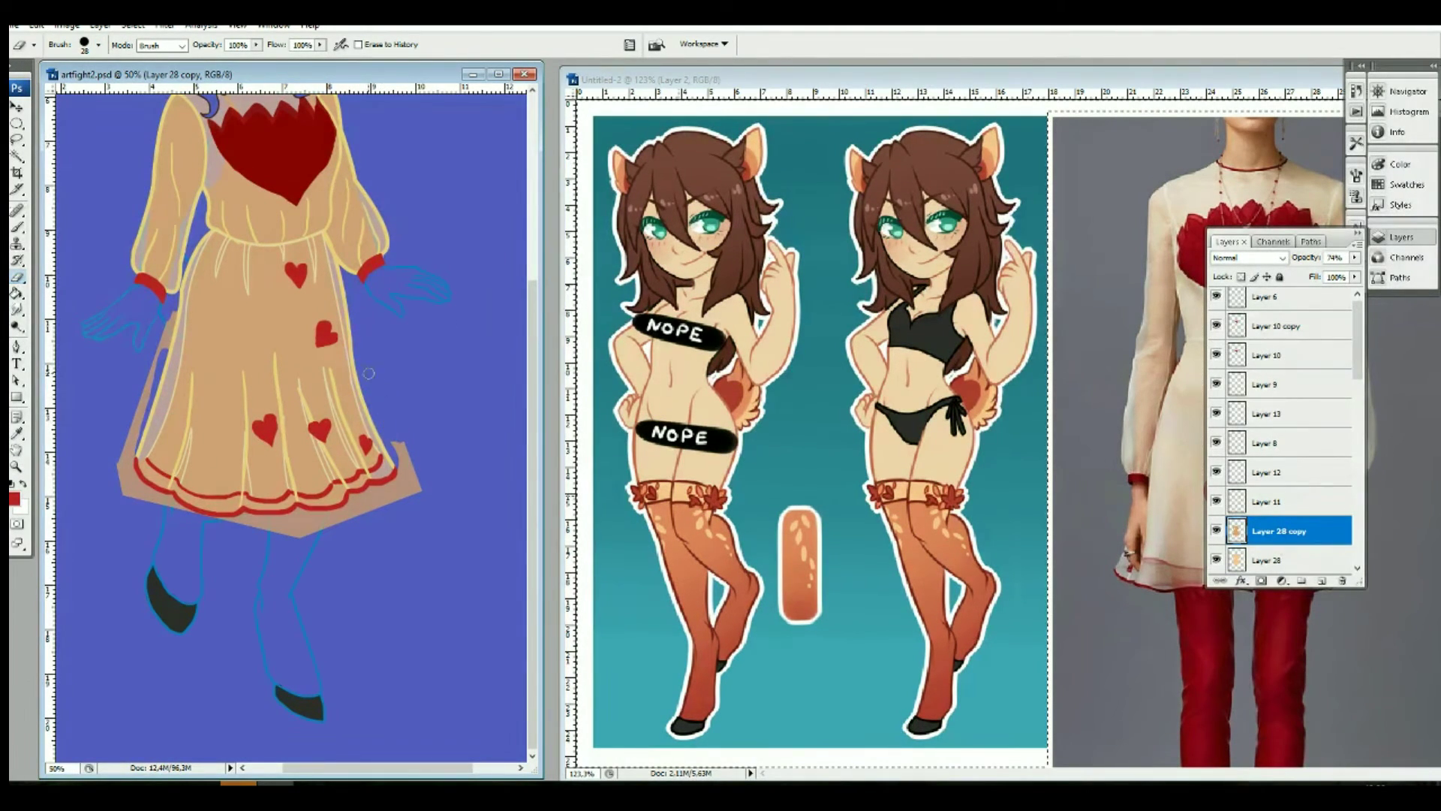
pyautogui.moveTo(178, 308)
pyautogui.mouseDown()
pyautogui.moveTo(122, 459)
pyautogui.moveTo(165, 481)
pyautogui.mouseUp()
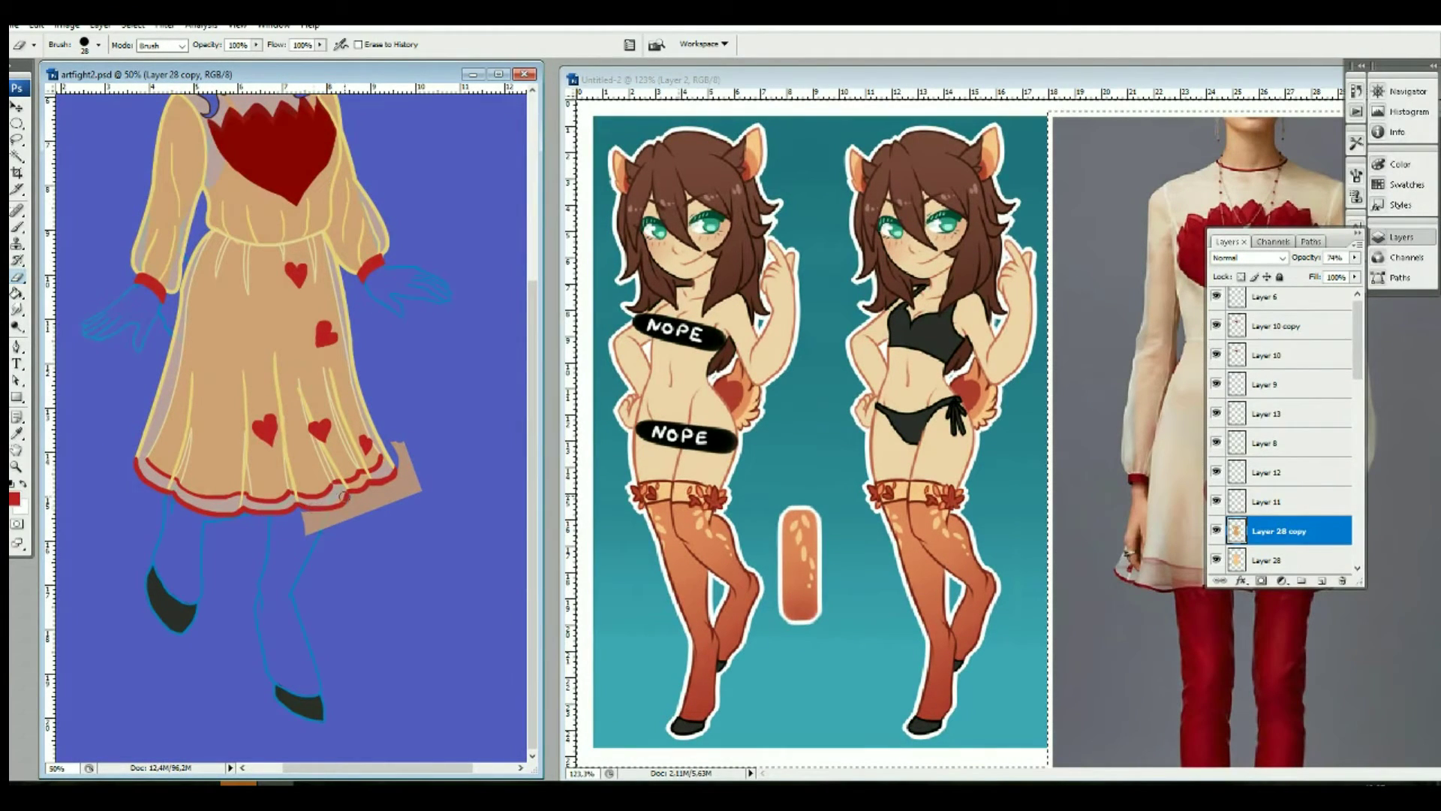
pyautogui.moveTo(362, 505); pyautogui.dragTo(415, 464)
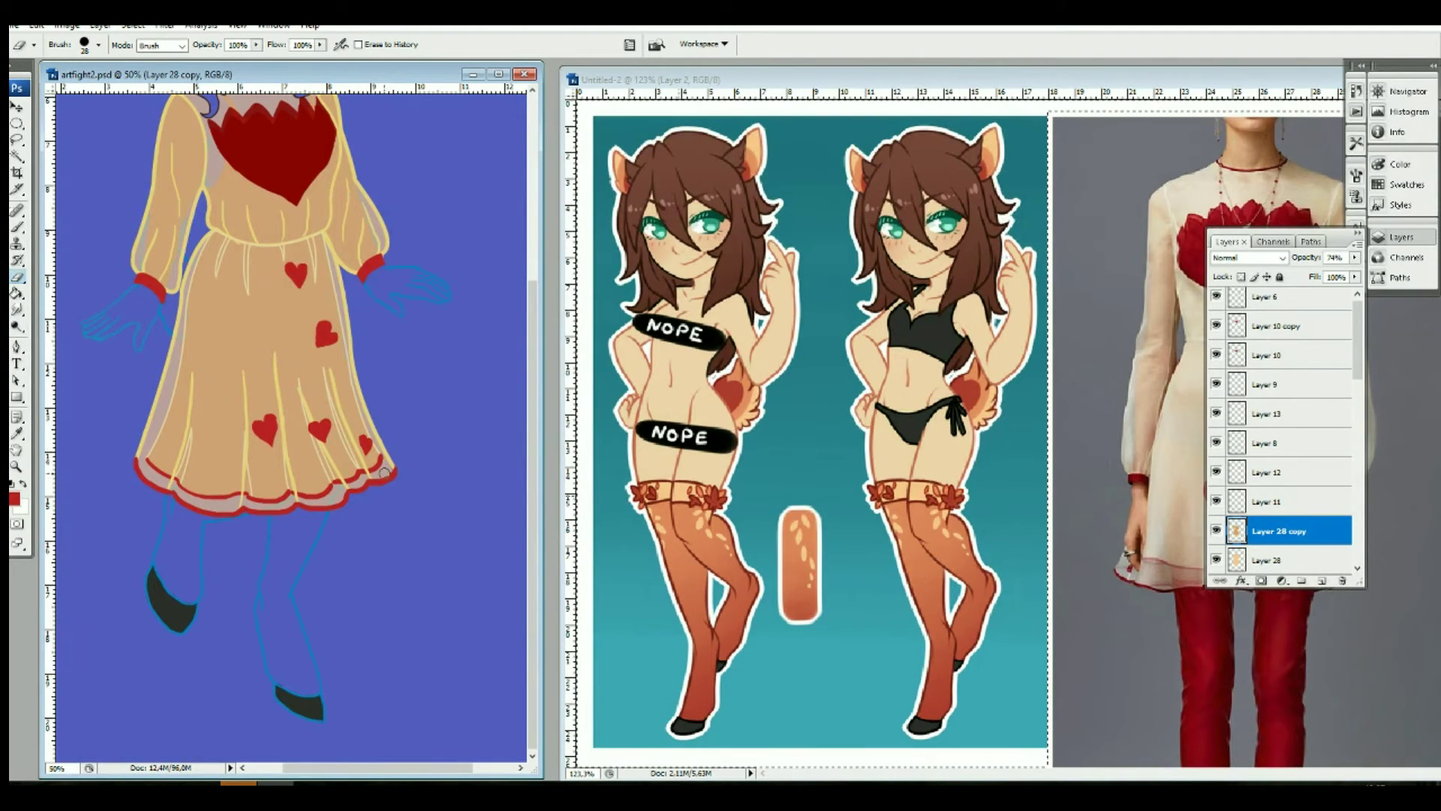
pyautogui.scroll(-10, 1283, 427)
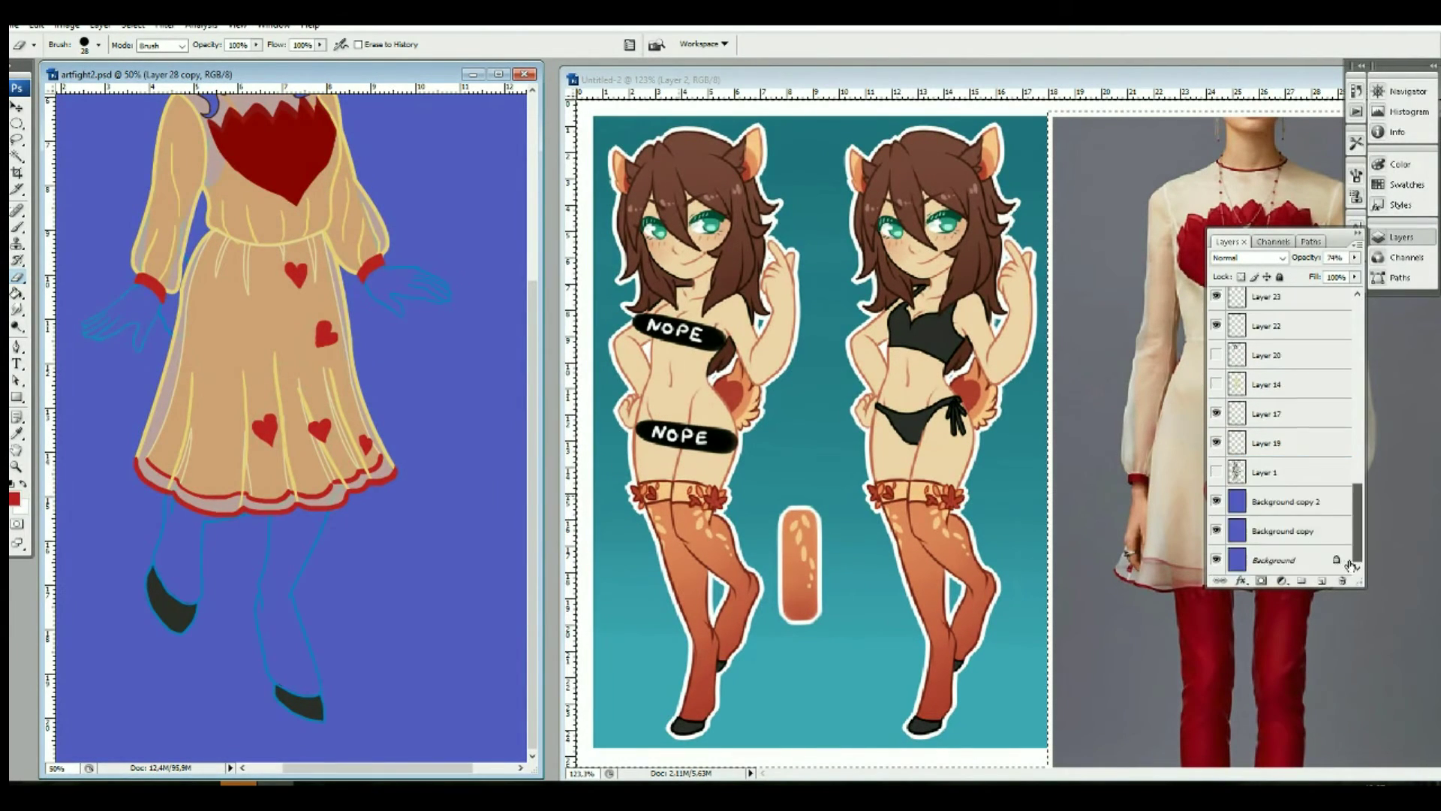
# Step: Show Layer 14 with the legs and gloves, duplicate it, and adjust the copy's opacity
pyautogui.click(1215, 511)
pyautogui.click(1276, 511)
pyautogui.hotkey('ctrl', 'j')
pyautogui.moveTo(1354, 256); pyautogui.dragTo(1341, 278)
pyautogui.scroll(5, 455, 338)
# Step: Turn on the brown hair layer and Layer 16 with the ears
pyautogui.click(1215, 482)
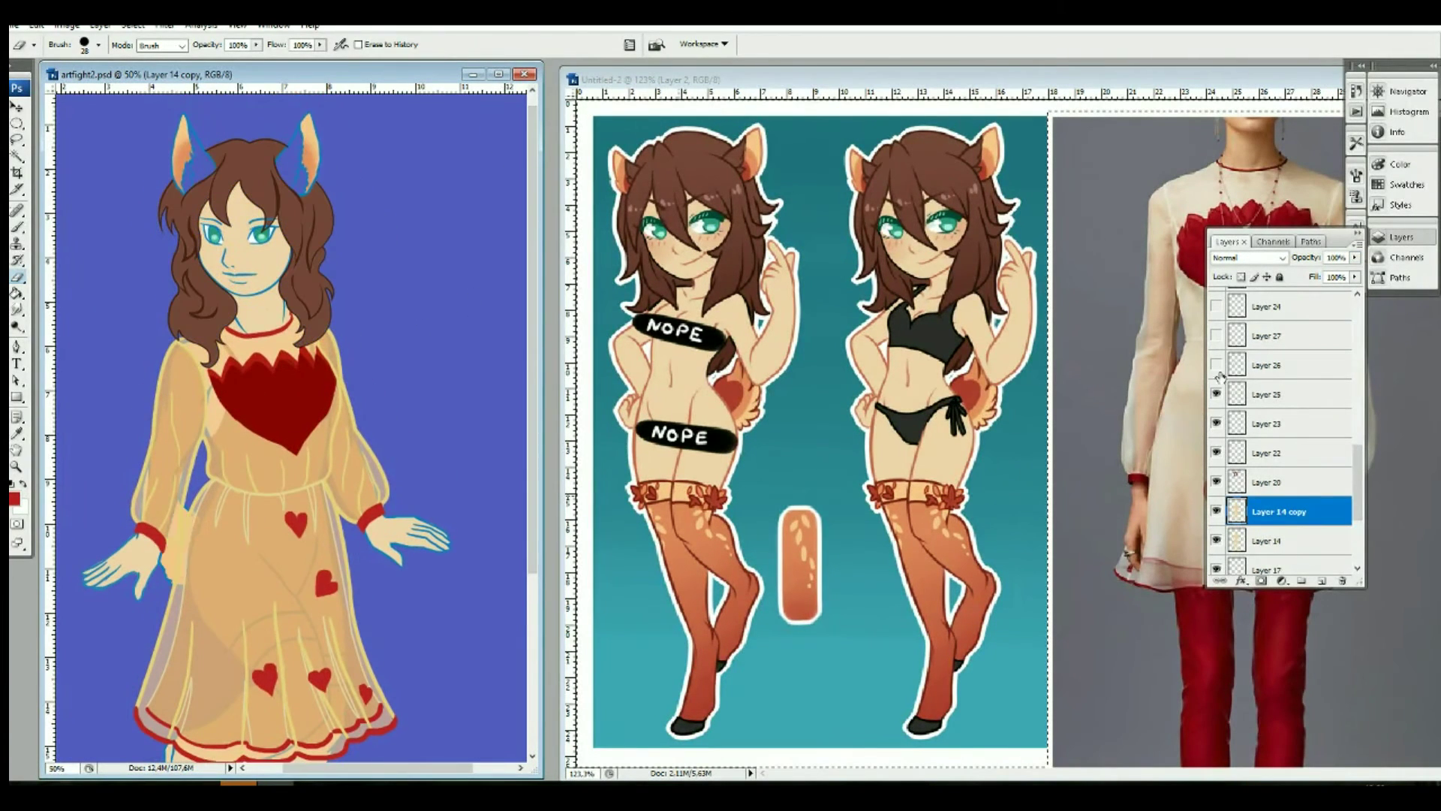
pyautogui.scroll(3, 1283, 428)
pyautogui.click(1216, 369)
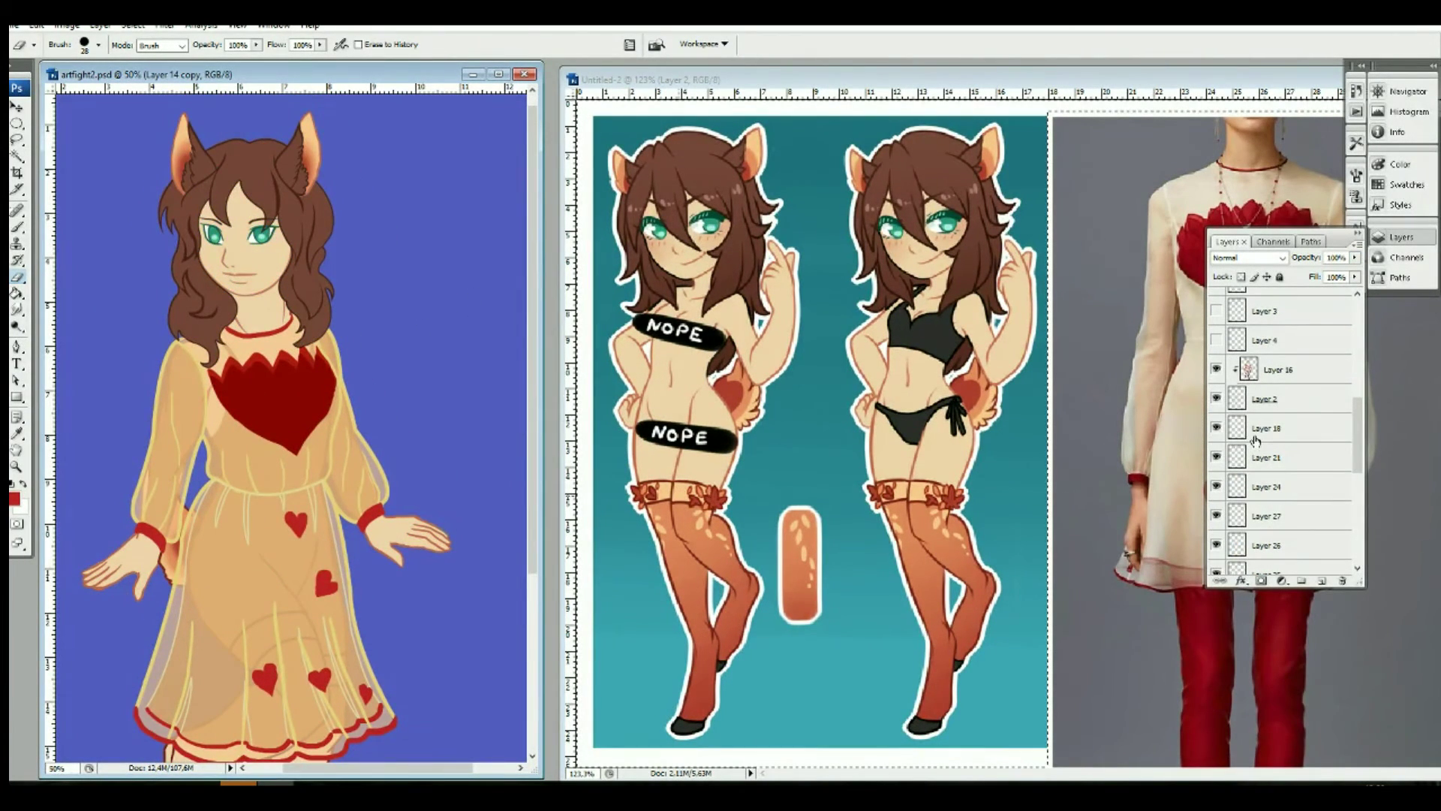
pyautogui.scroll(-3, 463, 346)
pyautogui.scroll(3, 1283, 428)
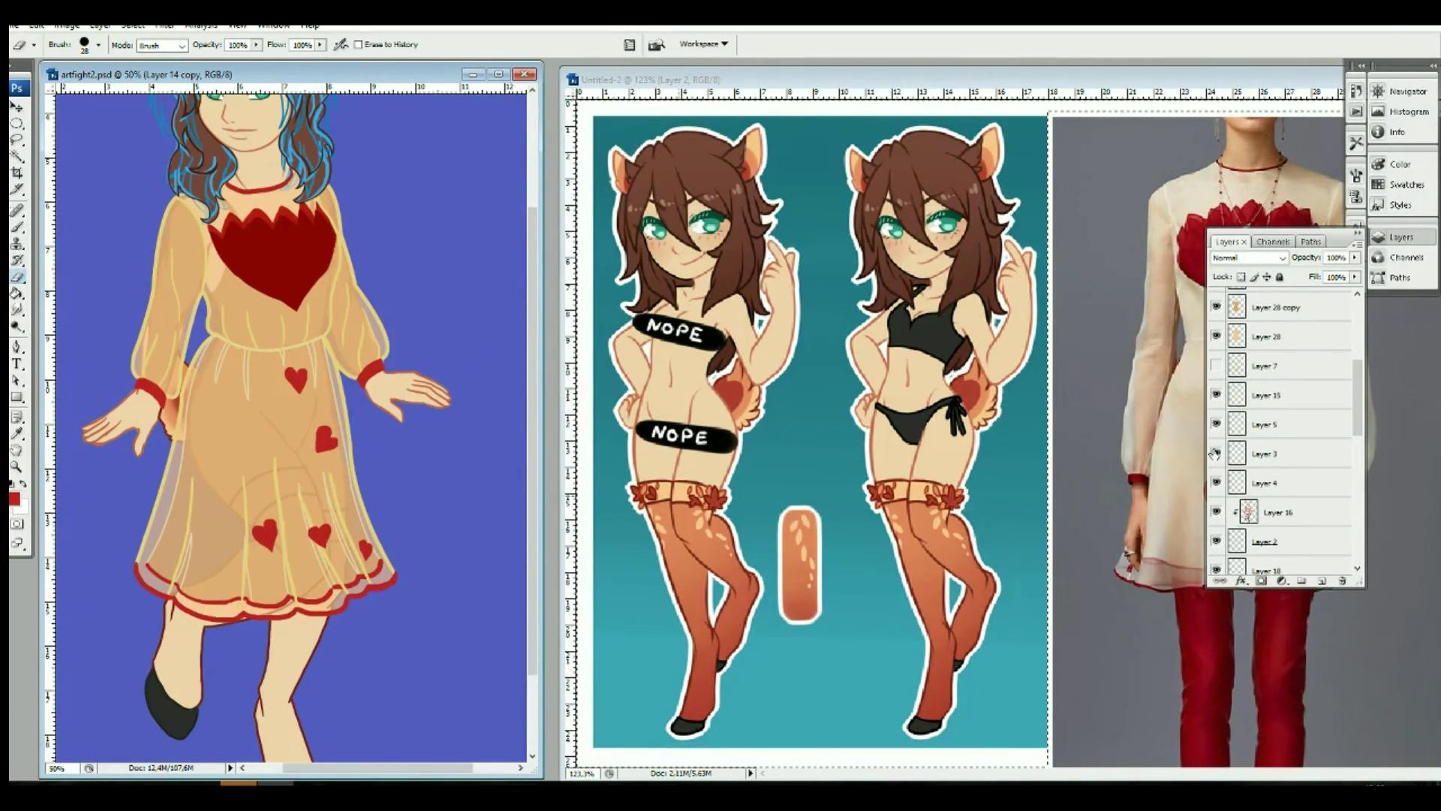
pyautogui.scroll(3, 448, 271)
pyautogui.scroll(-3, 448, 272)
pyautogui.scroll(1, 1283, 420)
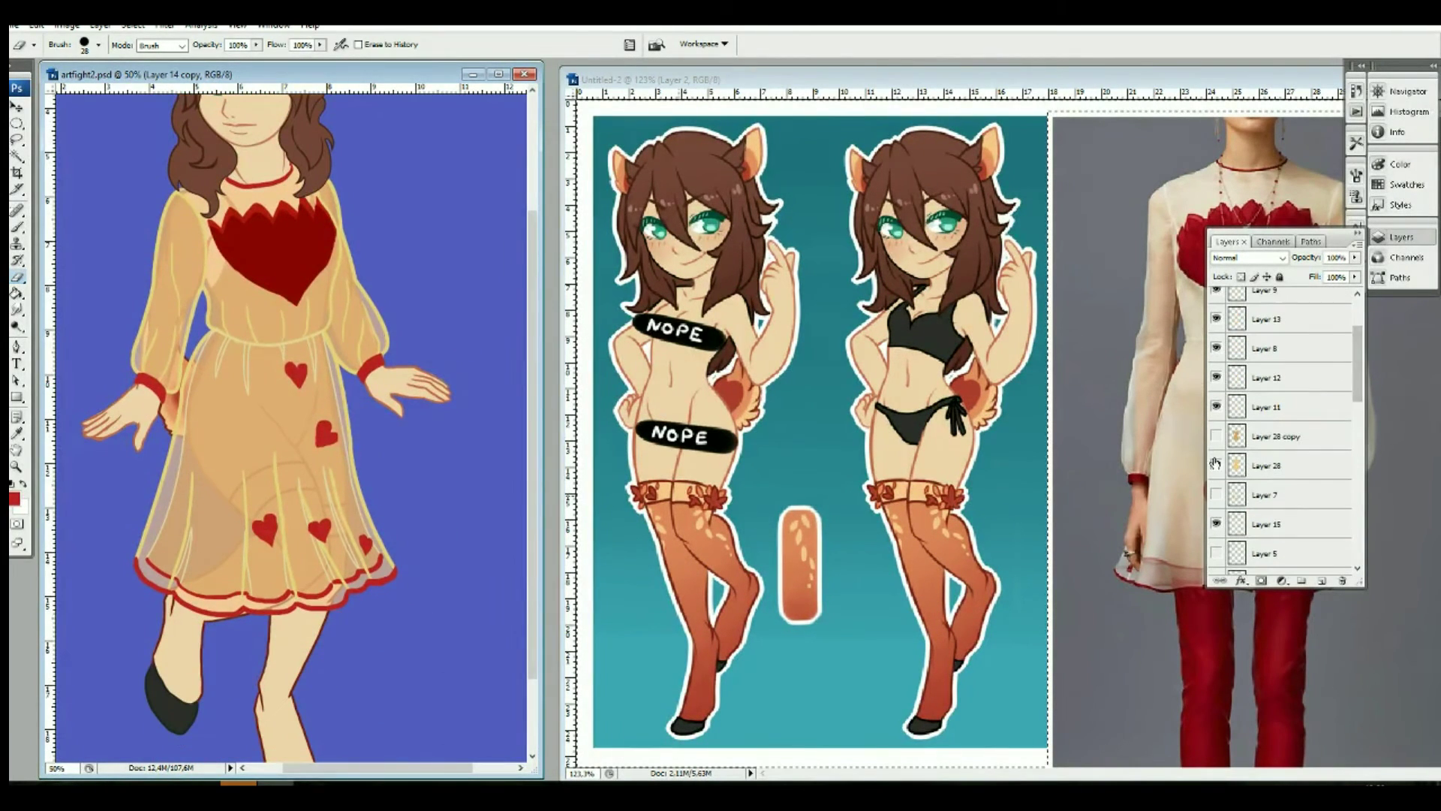
# Step: Hide both dress layers and add a new empty stocking layer above Layer 15
pyautogui.click(1216, 332)
pyautogui.click(1216, 362)
pyautogui.scroll(1, 1278, 443)
pyautogui.click(1278, 442)
pyautogui.hotkey('ctrl', 'shift', 'alt', 'n')
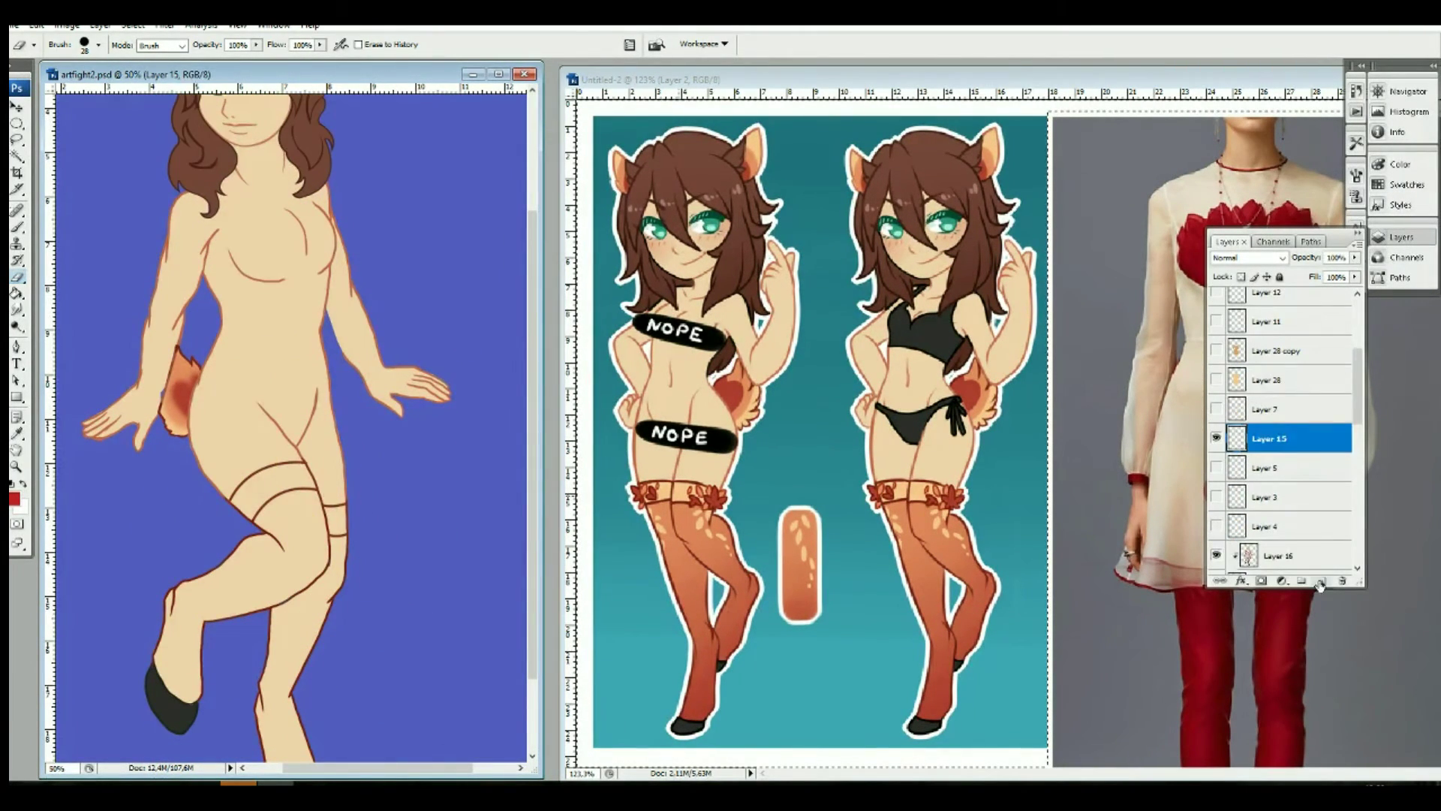
# Step: Hide the Layer 14 copy and Layer 14 skin fills, then select the Layer 2 lineart
pyautogui.press('p')
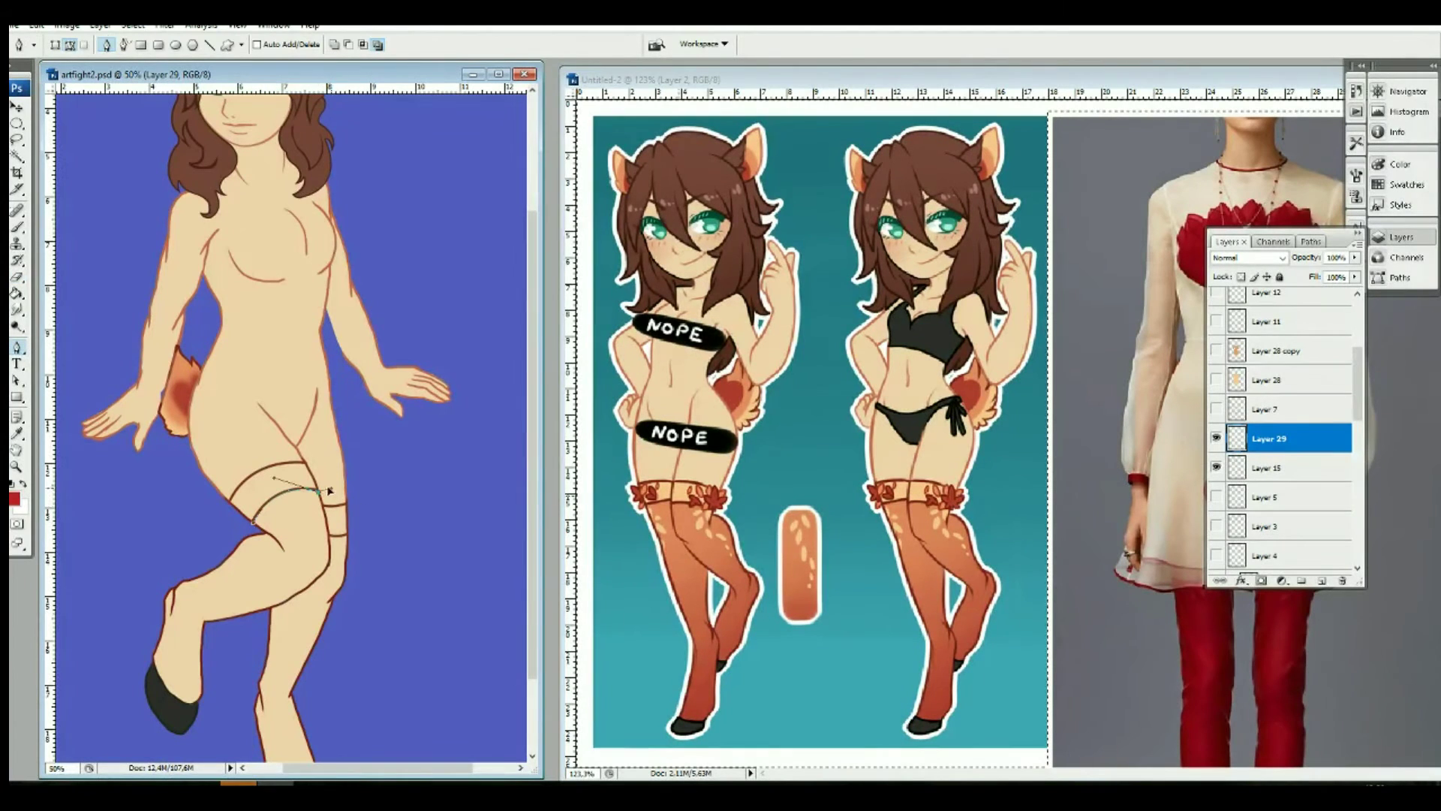
pyautogui.scroll(-1, 338, 450)
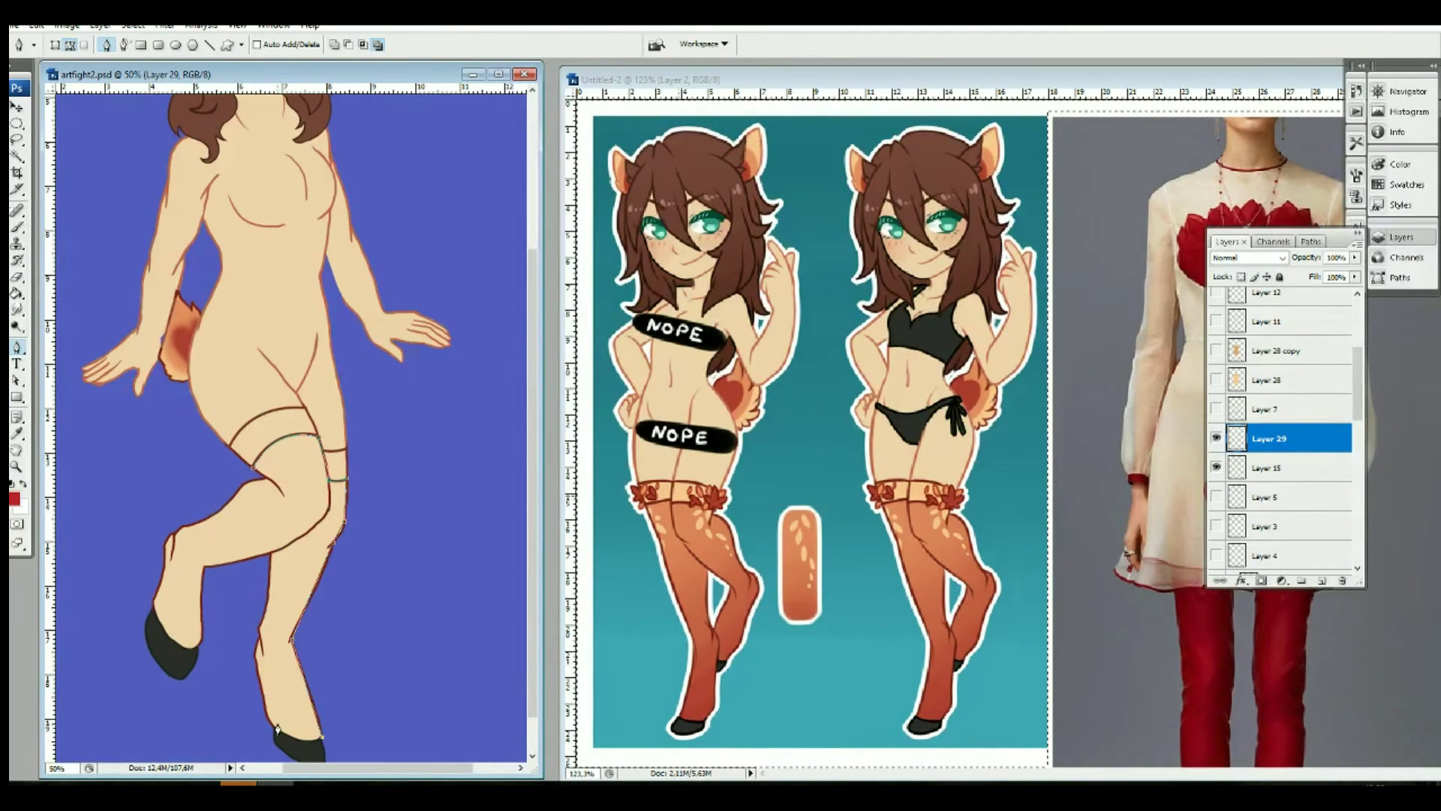
pyautogui.press('w')
pyautogui.scroll(-3, 1284, 435)
pyautogui.click(1216, 474)
pyautogui.click(1216, 502)
pyautogui.scroll(2, 1284, 450)
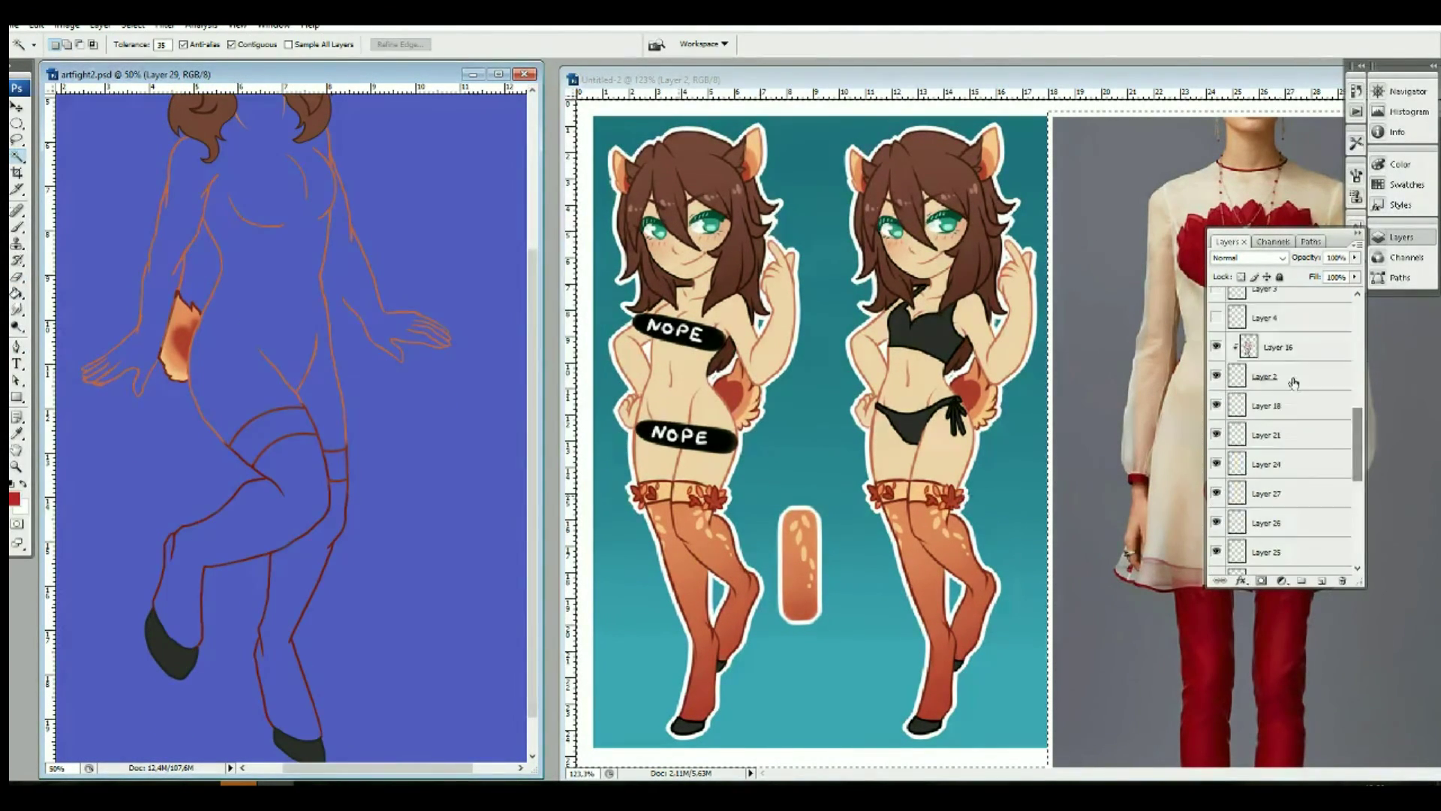
pyautogui.click(1276, 376)
# Step: Lasso-select the character's legs and return to the new stocking layer
pyautogui.press('l')
pyautogui.moveTo(285, 495)
pyautogui.mouseDown()
pyautogui.moveTo(279, 552)
pyautogui.moveTo(167, 534)
pyautogui.mouseUp()
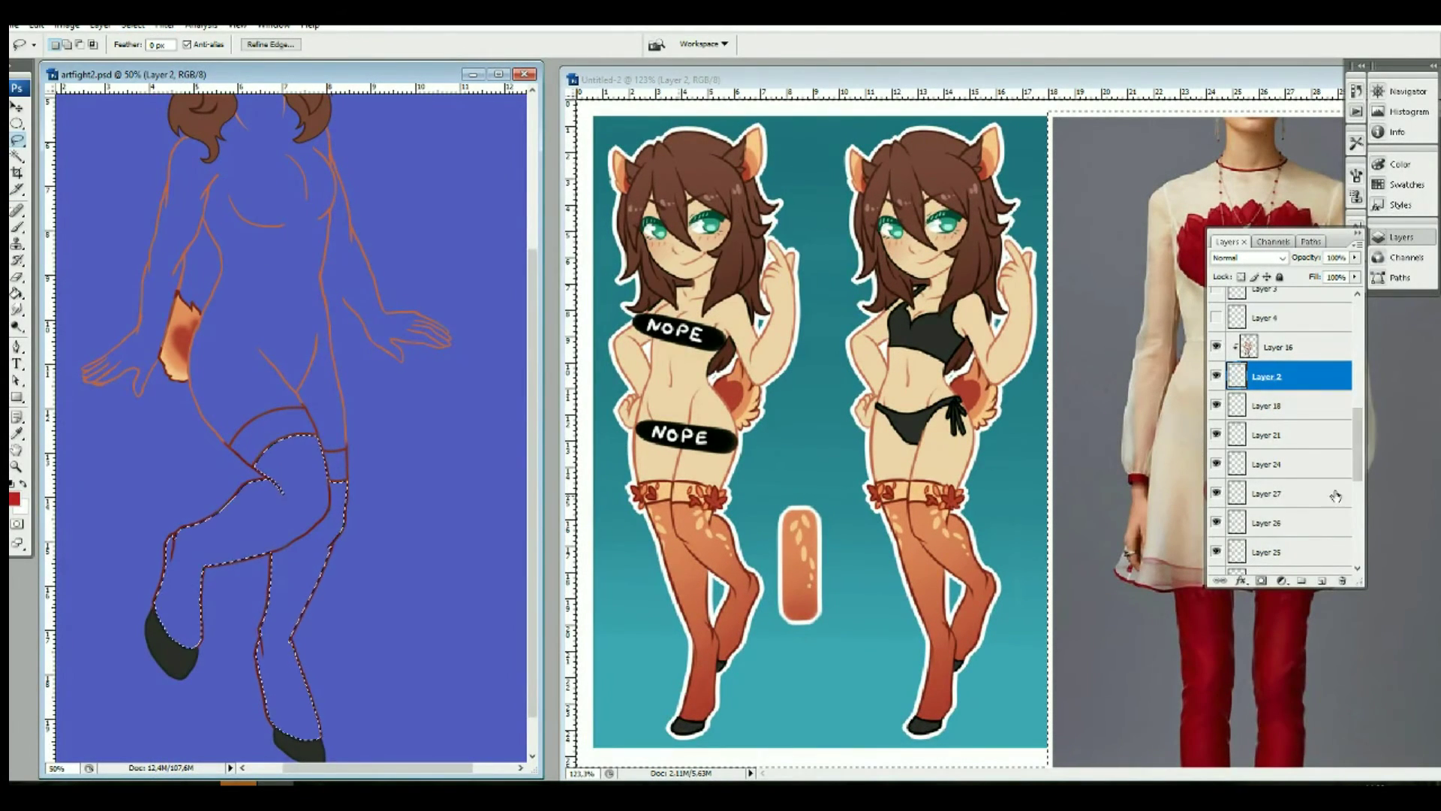
pyautogui.moveTo(1358, 443); pyautogui.dragTo(1365, 360)
pyautogui.click(1276, 412)
# Step: Paint the selected legs orange with a 300 px soft brush, darker red lower down
pyautogui.press('b')
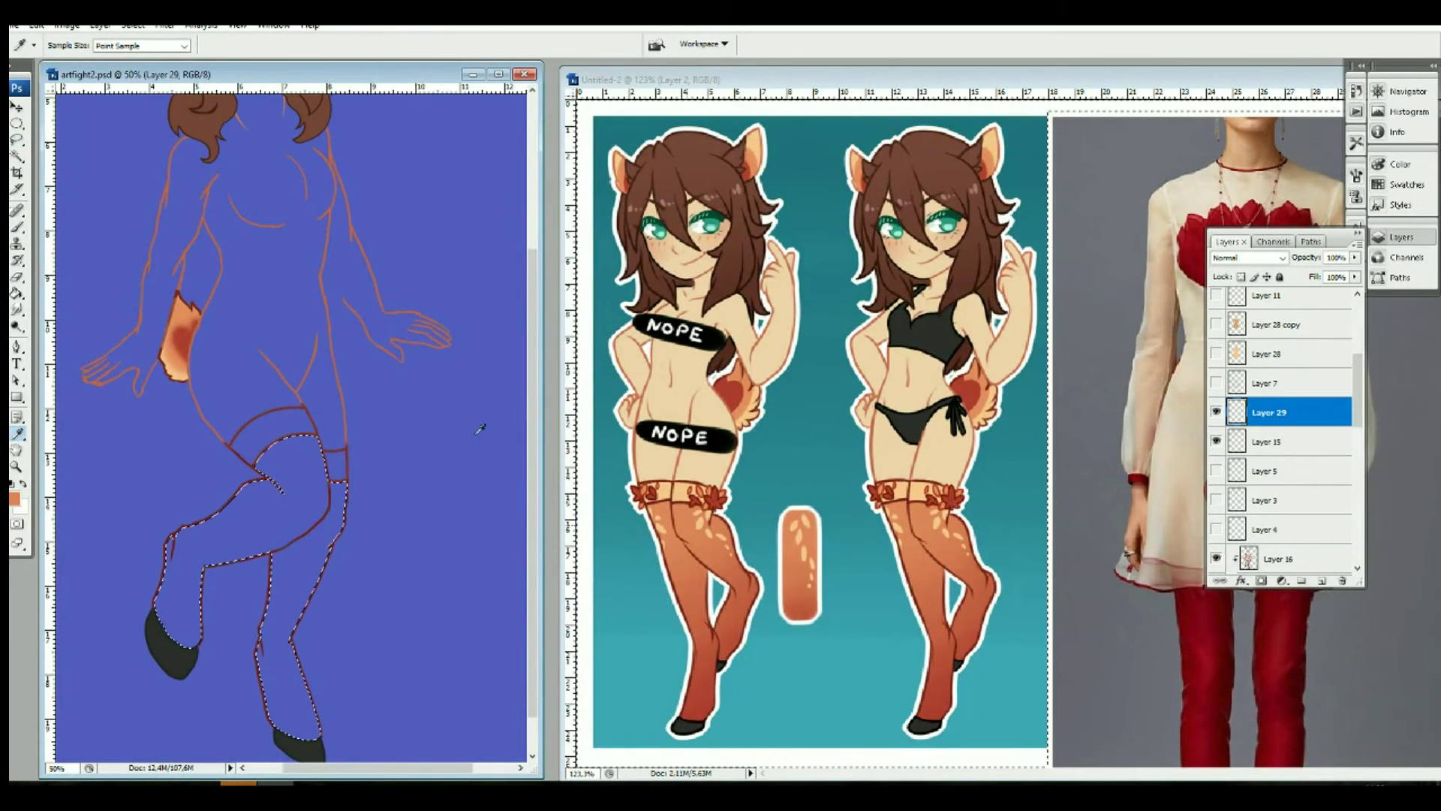
pyautogui.keyDown('alt'); pyautogui.click(800, 570); pyautogui.keyUp('alt')
pyautogui.click(98, 45)
pyautogui.doubleClick(168, 218)
pyautogui.moveTo(225, 480); pyautogui.dragTo(210, 570)
pyautogui.moveTo(308, 616); pyautogui.dragTo(300, 736)
pyautogui.moveTo(188, 585)
pyautogui.mouseDown()
pyautogui.moveTo(174, 630)
pyautogui.moveTo(255, 540)
pyautogui.moveTo(344, 666)
pyautogui.mouseUp()
pyautogui.click(98, 45)
pyautogui.doubleClick(188, 218)
# Step: Move the stocking layer lower in the stack and cut leaf shapes out of the thighs
pyautogui.moveTo(1276, 559)
pyautogui.mouseDown()
pyautogui.moveTo(1317, 581)
pyautogui.moveTo(1276, 450)
pyautogui.mouseUp()
pyautogui.hotkey('ctrl', 'd')
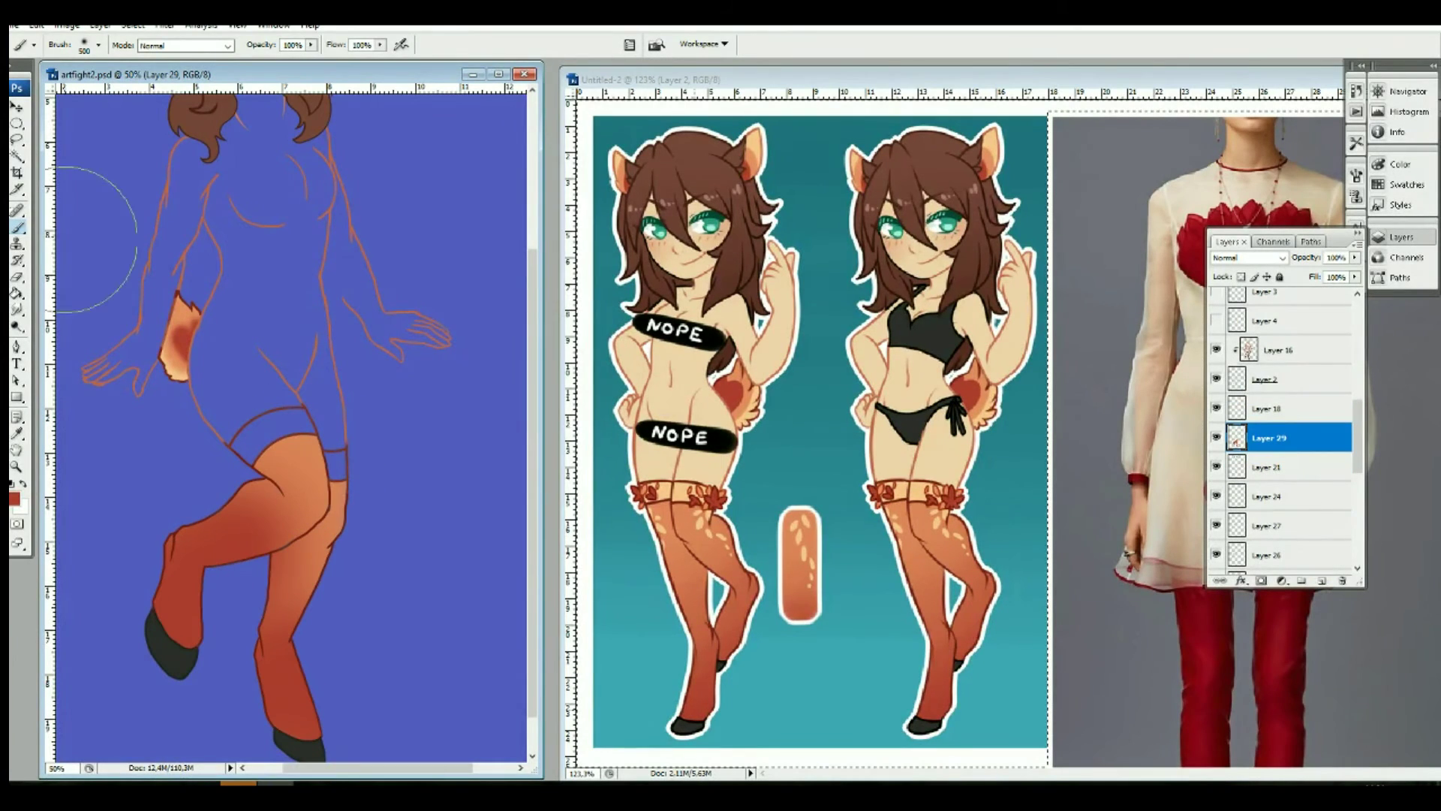
pyautogui.press('l')
pyautogui.moveTo(272, 455); pyautogui.dragTo(279, 463)
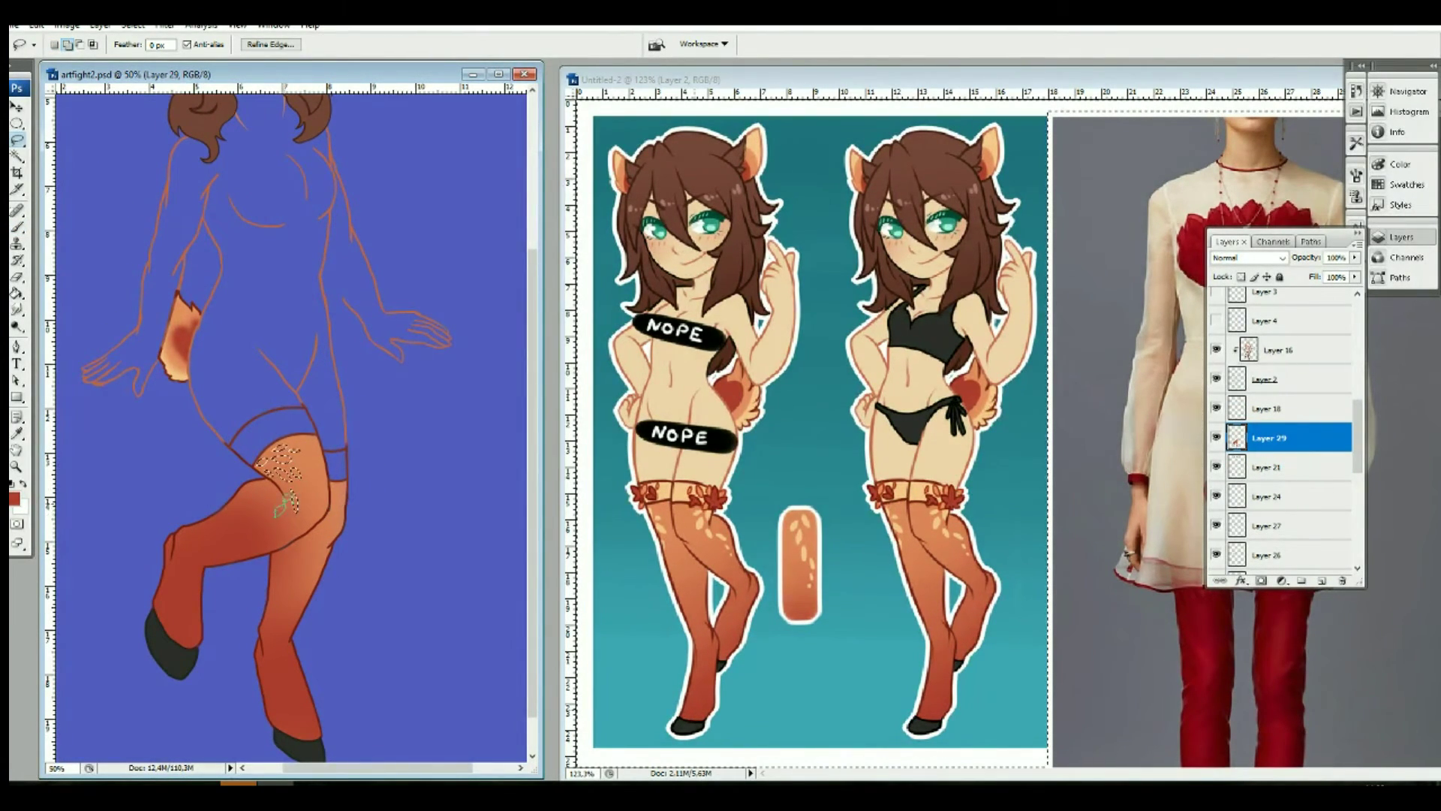
pyautogui.press('Delete')
pyautogui.hotkey('ctrl', 'd')
# Step: Set an 18 px brush and reselect stocking Layer 29
pyautogui.click(17, 309)
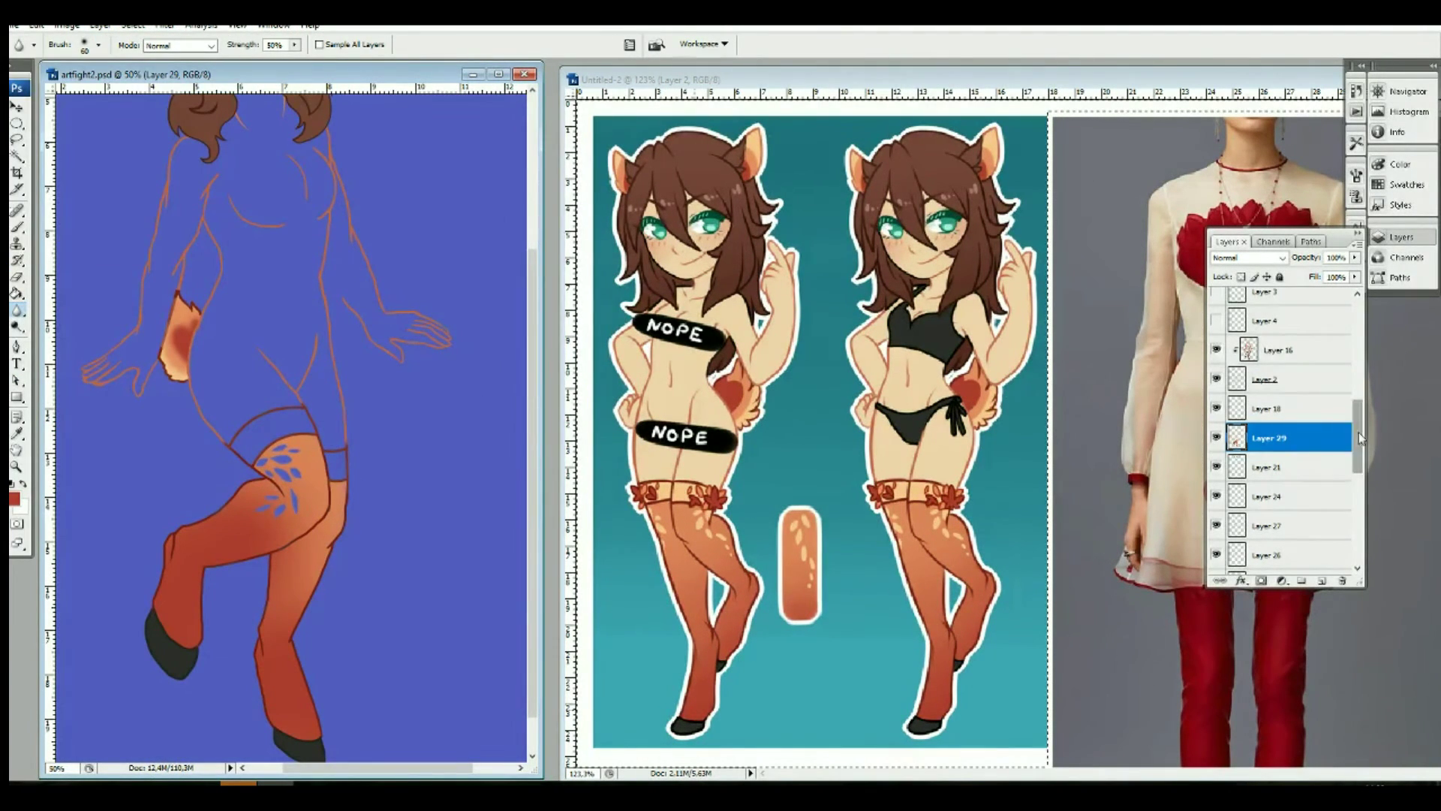
pyautogui.scroll(-5, 1276, 465)
pyautogui.click(1276, 415)
pyautogui.press('b')
pyautogui.click(98, 45)
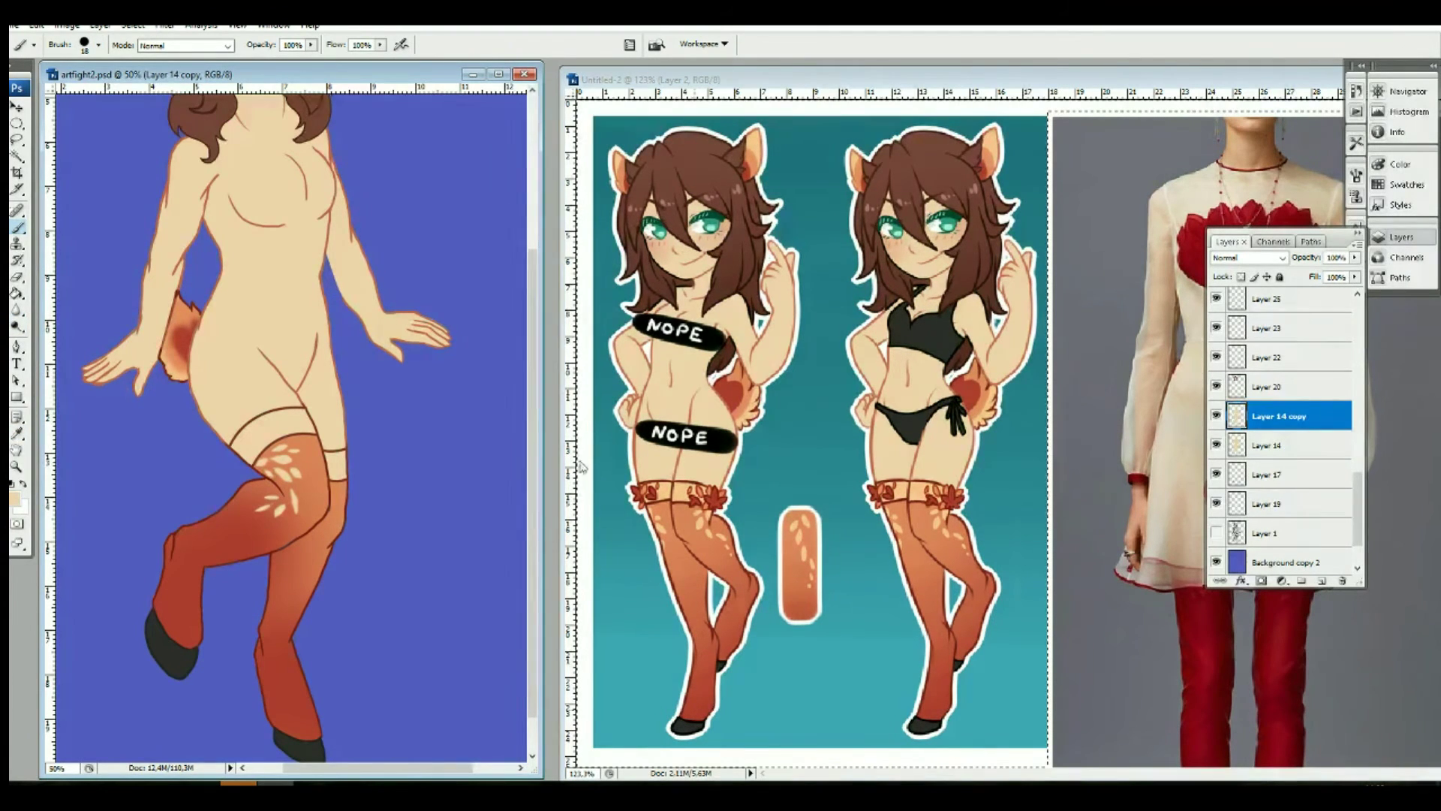
pyautogui.scroll(3, 1276, 450)
pyautogui.click(1275, 408)
# Step: Paint a pale band across the stocking tops with a 36 px brush
pyautogui.click(100, 45)
pyautogui.moveTo(68, 75); pyautogui.dragTo(90, 75)
pyautogui.moveTo(334, 471); pyautogui.dragTo(347, 461)
pyautogui.press('e')
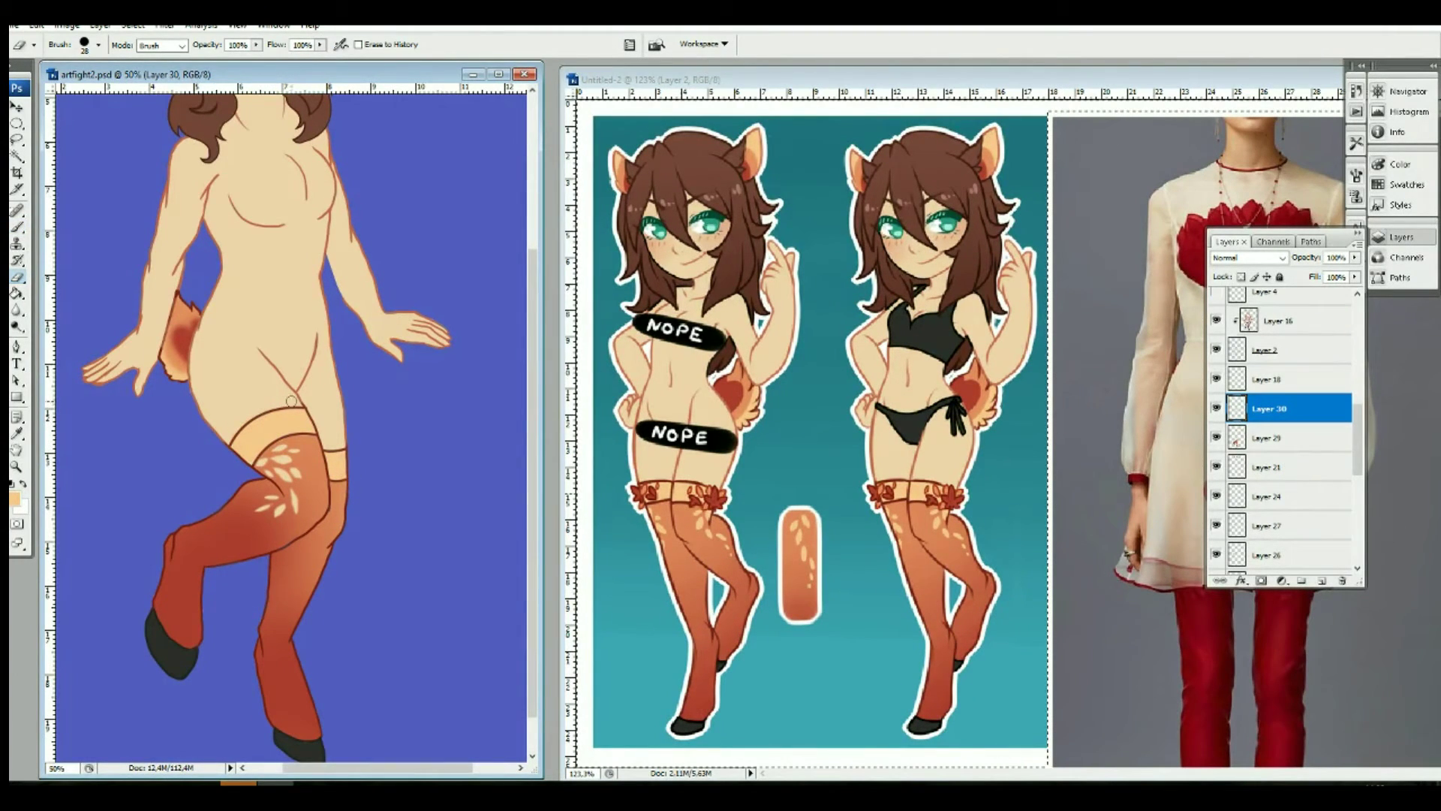
# Step: Briefly show the dress layers for reference, then hide them again
pyautogui.scroll(-3, 1276, 451)
pyautogui.click(1216, 511)
pyautogui.scroll(-2, 1276, 451)
pyautogui.click(1216, 443)
pyautogui.click(1276, 387)
pyautogui.scroll(2, 1276, 428)
# Step: Choose light grey and draw a closed panty outline path across the hips
pyautogui.press('i')
pyautogui.click(15, 499)
pyautogui.click(171, 337)
pyautogui.press('Return')
pyautogui.press('e')
pyautogui.click(16, 347)
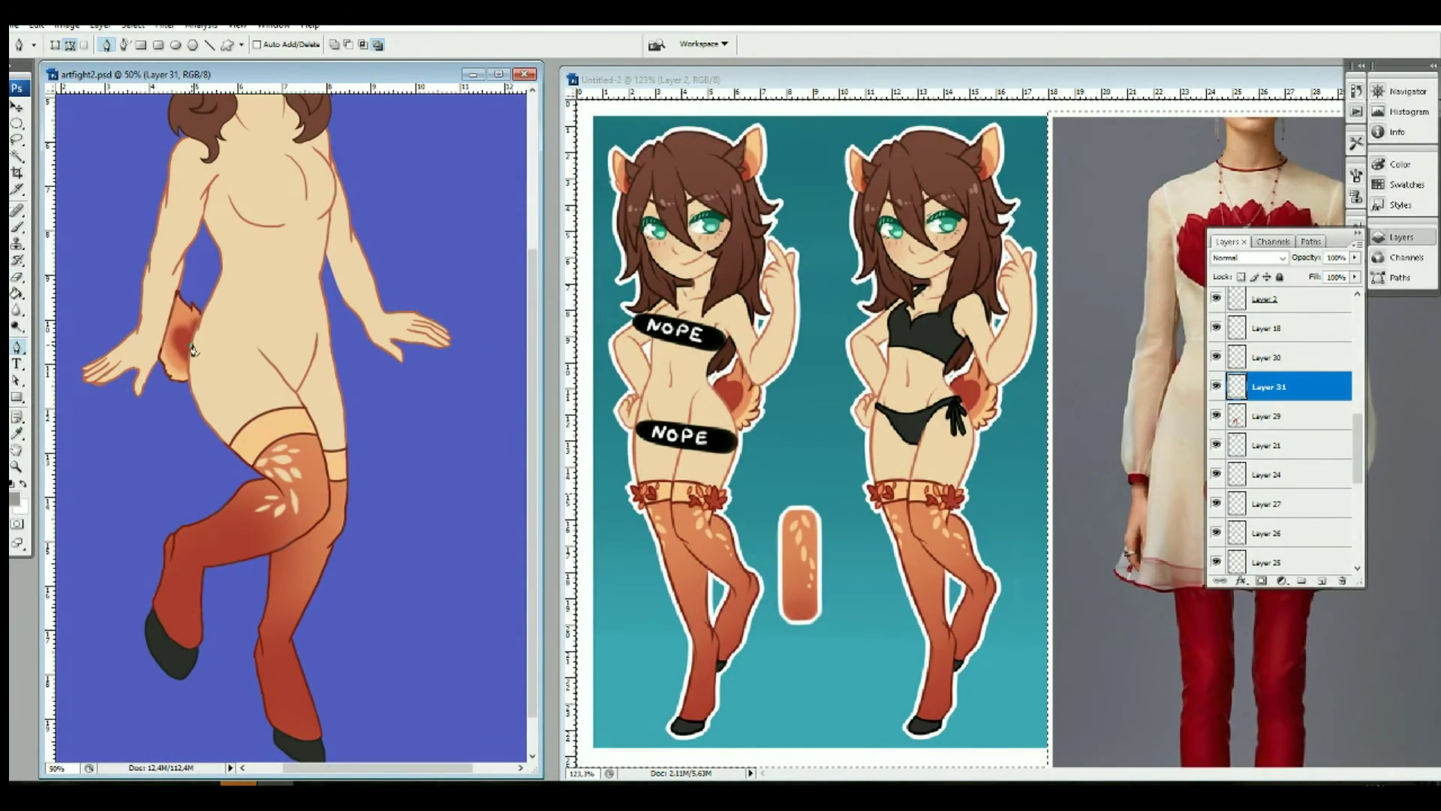
pyautogui.moveTo(285, 379); pyautogui.dragTo(324, 424)
pyautogui.click(191, 347)
pyautogui.press('a')
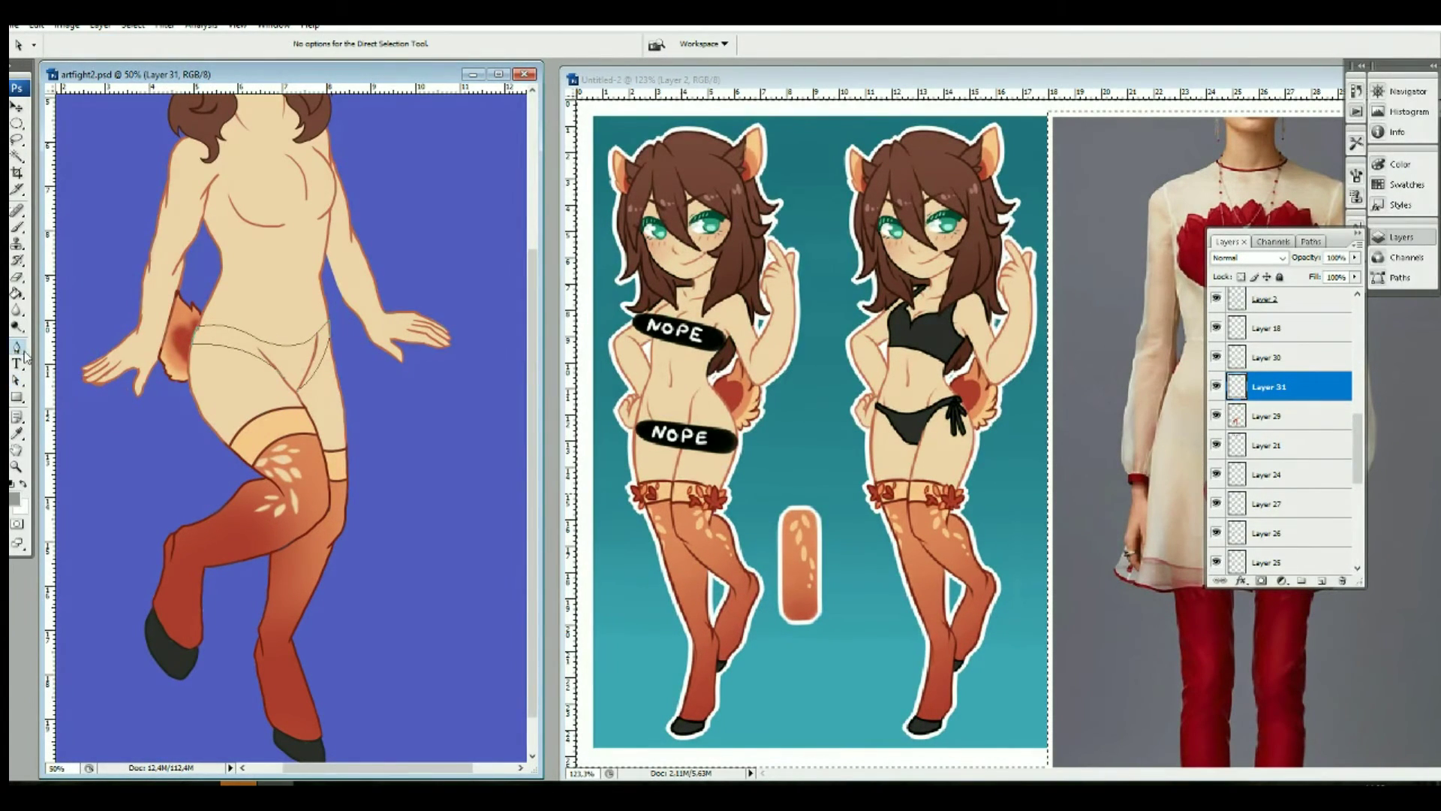
pyautogui.click(18, 347)
# Step: Draw and adjust the bra path on the chest, zooming in then fitting the view
pyautogui.moveTo(315, 159); pyautogui.dragTo(318, 240)
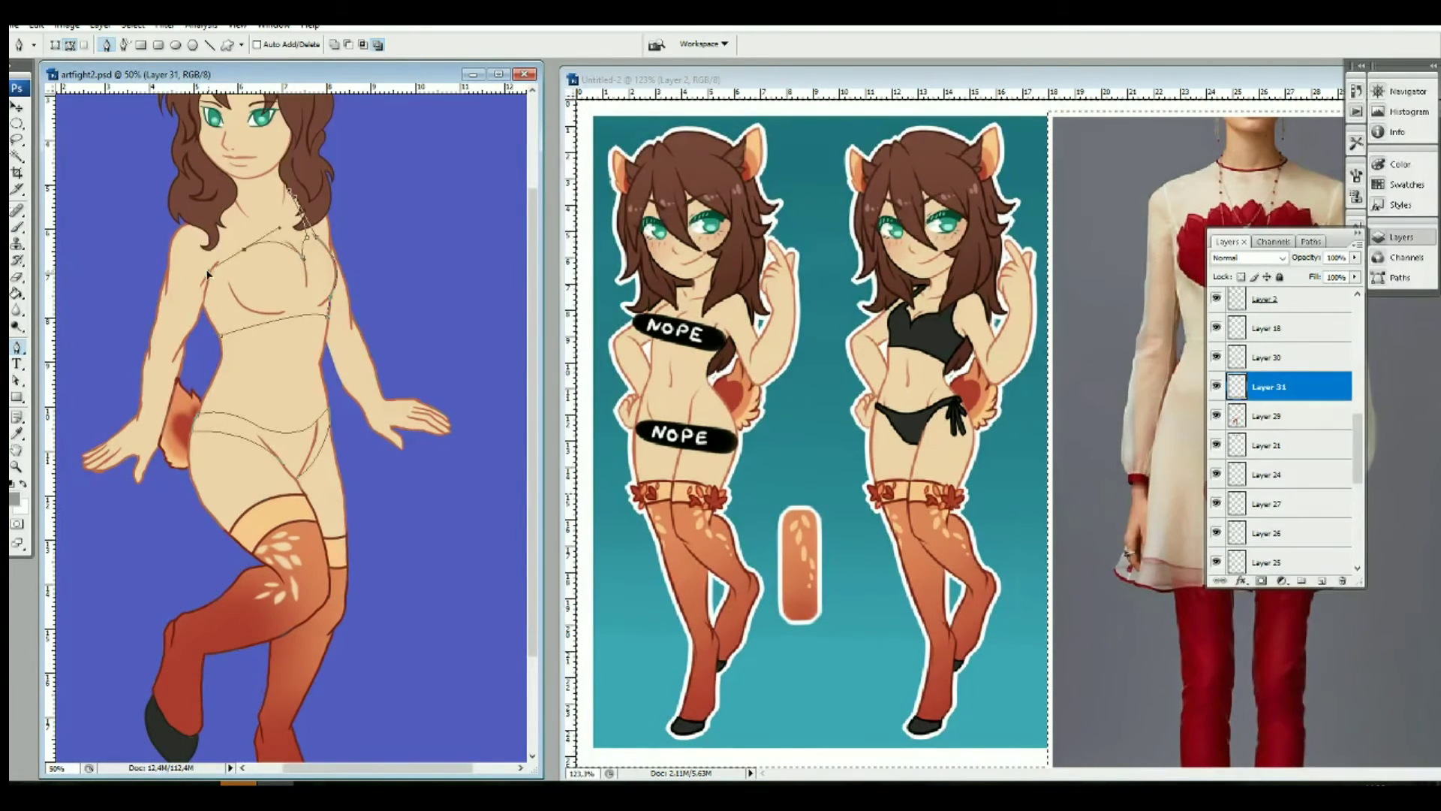
pyautogui.press('a')
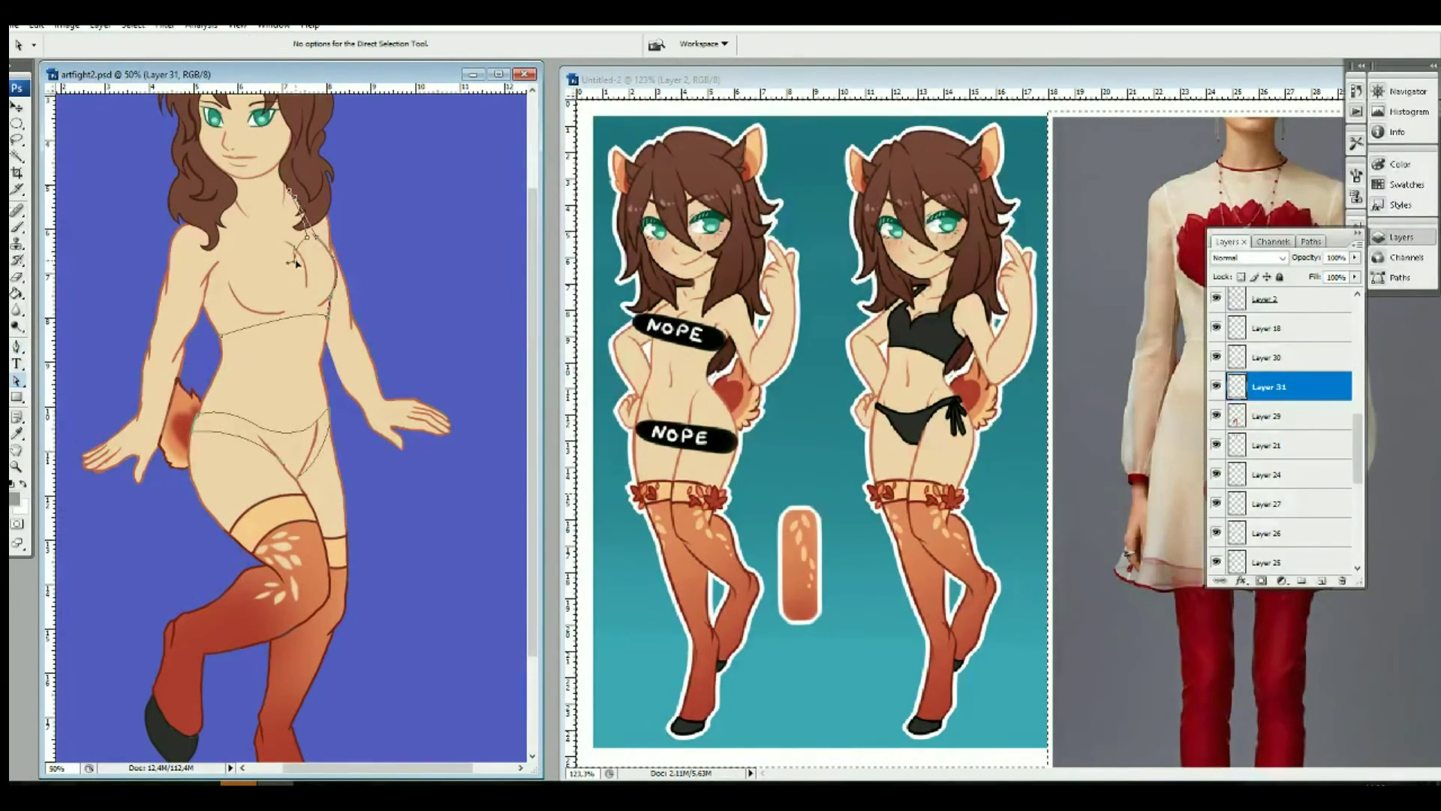
pyautogui.press('p')
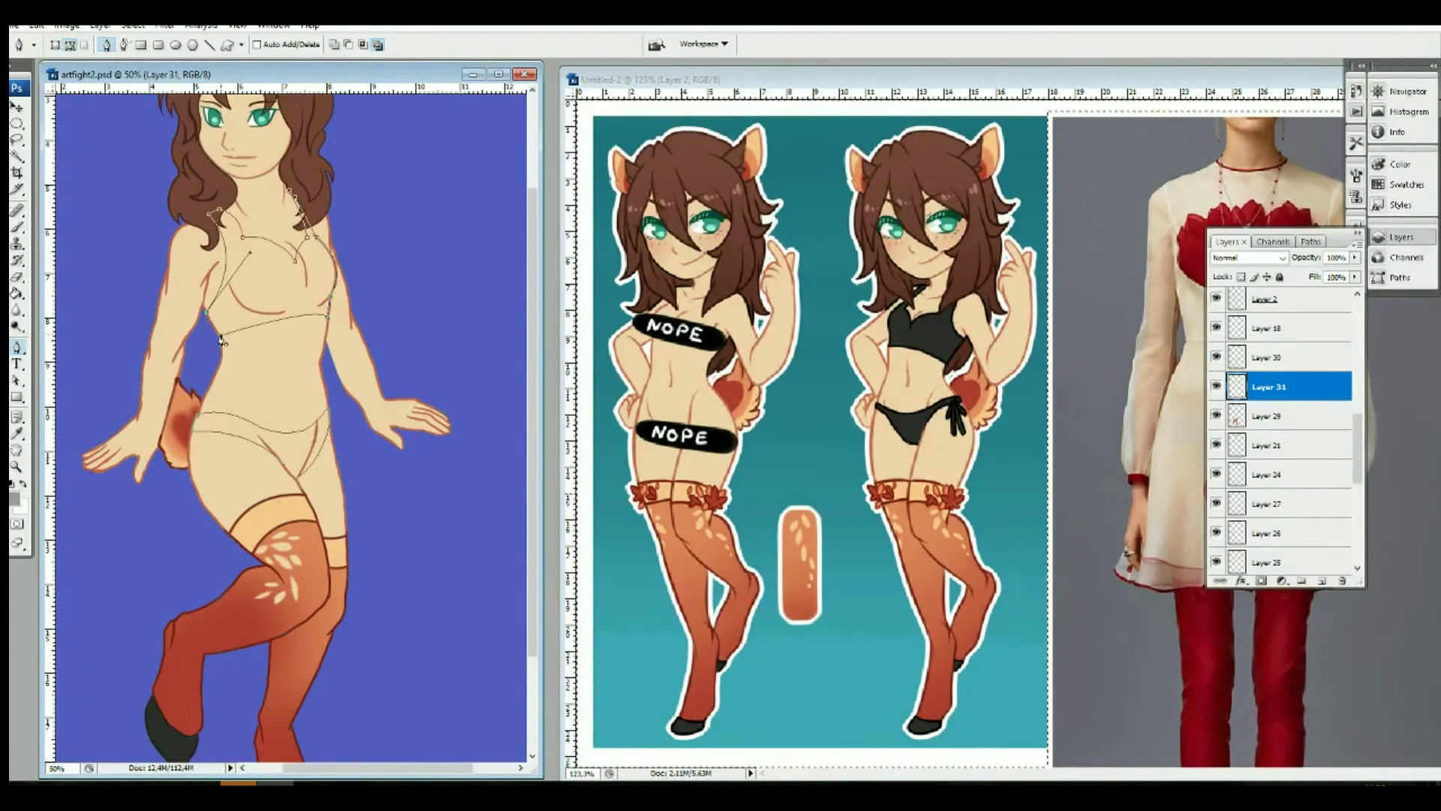
pyautogui.press('z')
pyautogui.moveTo(197, 232); pyautogui.dragTo(328, 419)
pyautogui.doubleClick(22, 452)
pyautogui.press('p')
# Step: Stroke the bra and panty paths in grey and move Layer 31 above Layer 16
pyautogui.rightClick(247, 380)
pyautogui.press('Escape')
pyautogui.rightClick(255, 371)
pyautogui.click(322, 476)
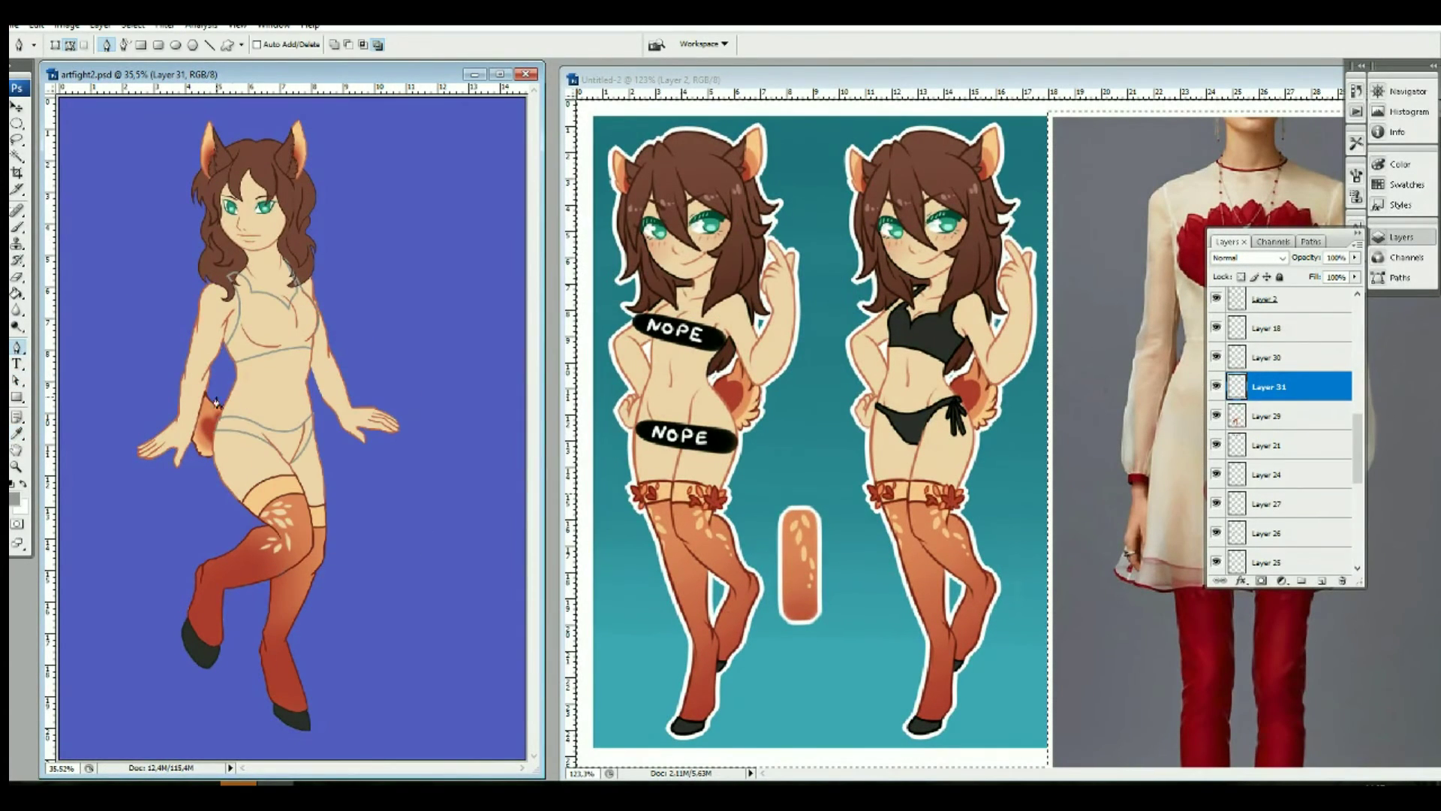
pyautogui.scroll(3, 1276, 451)
pyautogui.moveTo(1268, 497); pyautogui.dragTo(1268, 367)
pyautogui.press('w')
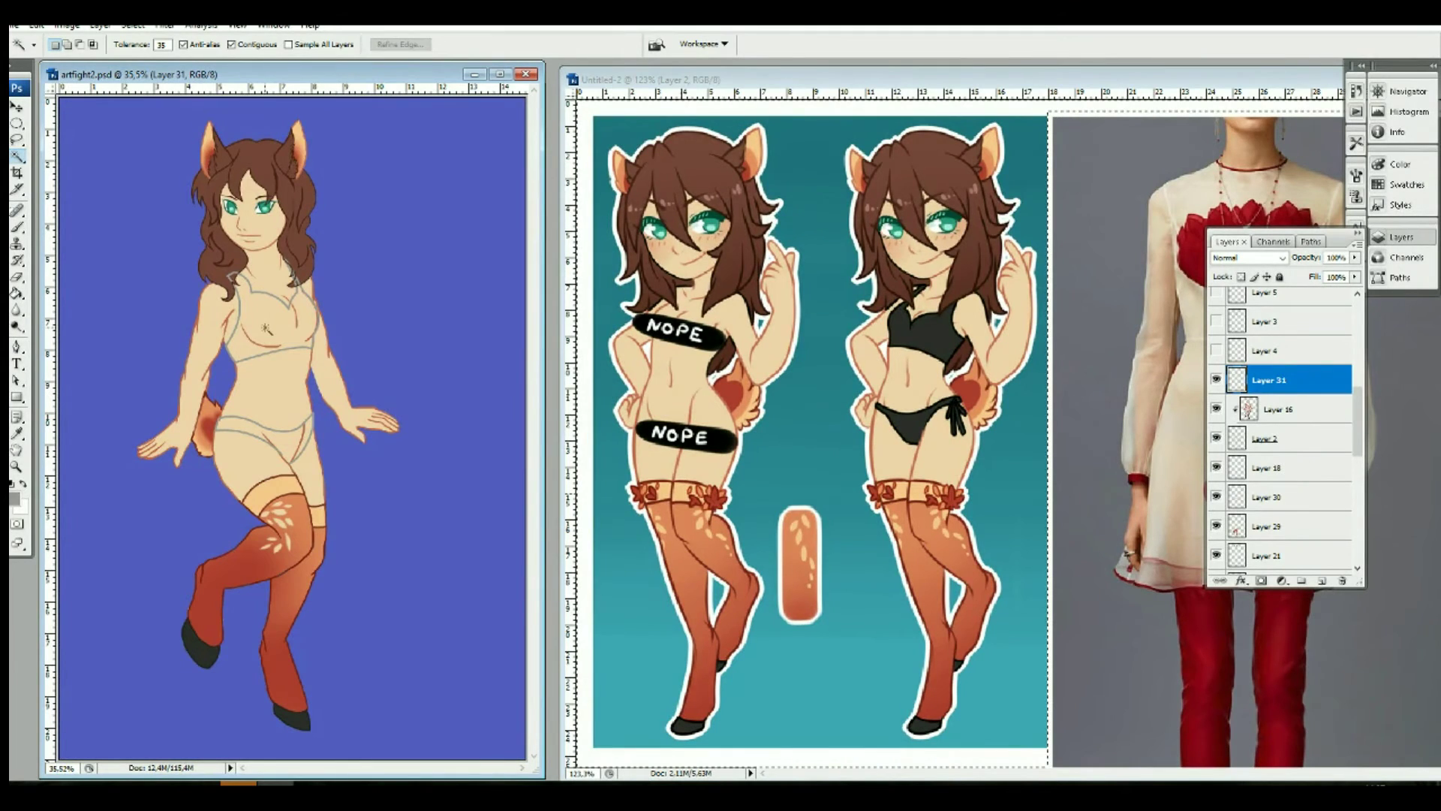
# Step: Add Layer 32 above Layer 29 for the underwear fill
pyautogui.press('e')
pyautogui.scroll(5, 266, 327)
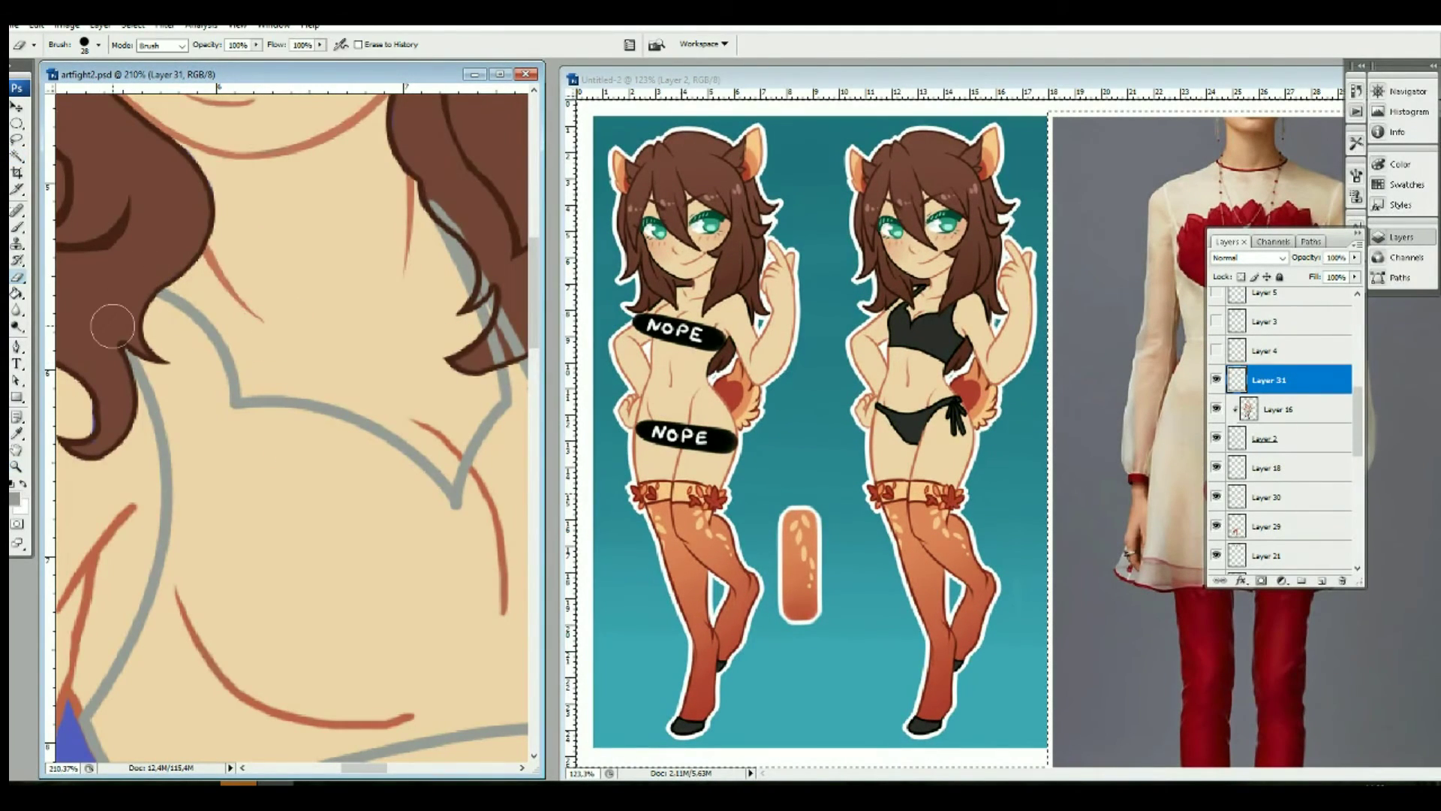
pyautogui.moveTo(473, 293); pyautogui.dragTo(368, 289)
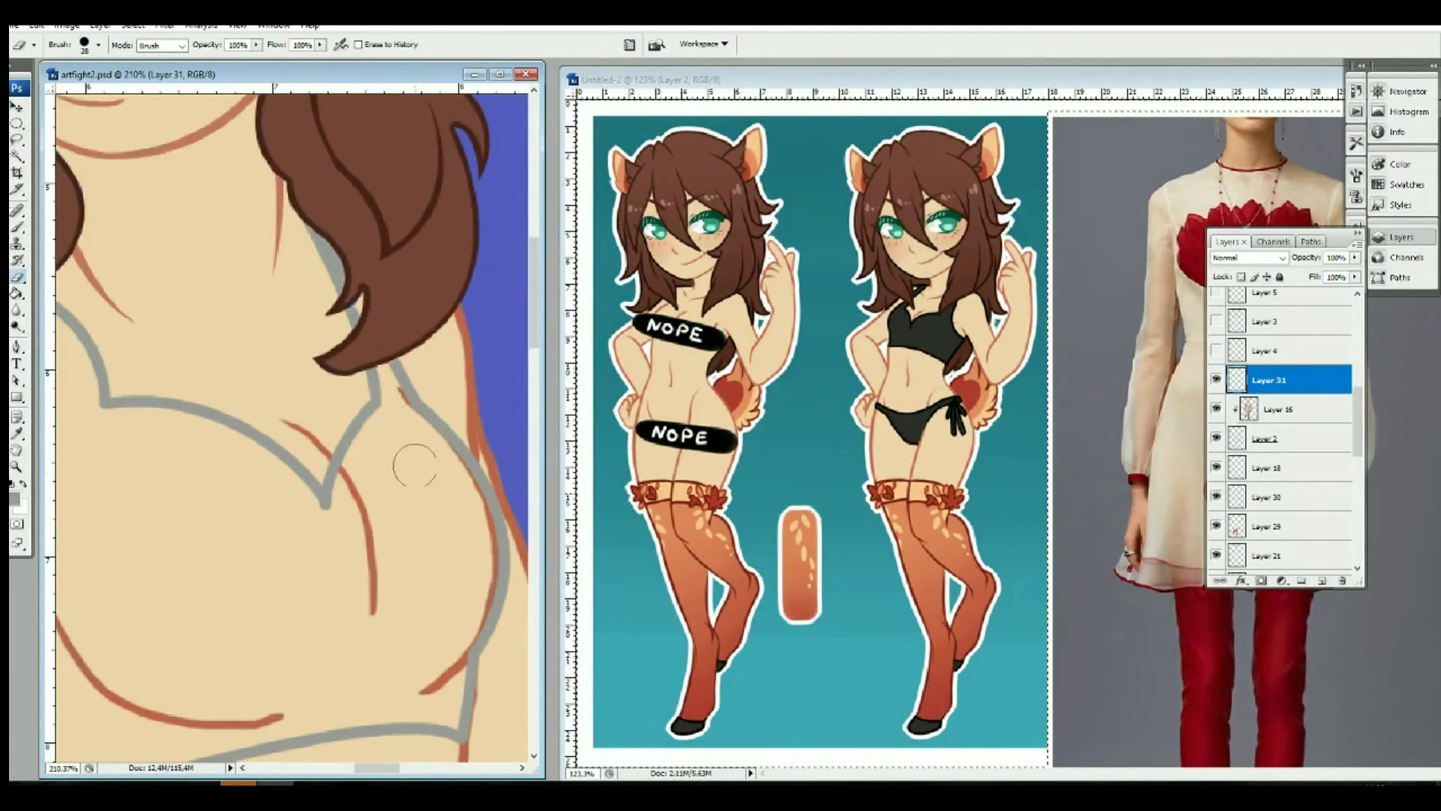
pyautogui.click(1298, 536)
pyautogui.click(1322, 580)
pyautogui.moveTo(1313, 529)
pyautogui.mouseDown()
pyautogui.moveTo(1310, 368)
pyautogui.moveTo(1310, 487)
pyautogui.mouseUp()
# Step: Brush light grey fill inside the bra outline
pyautogui.press('b')
pyautogui.moveTo(331, 225)
pyautogui.mouseDown()
pyautogui.moveTo(451, 498)
pyautogui.moveTo(315, 676)
pyautogui.mouseUp()
pyautogui.moveTo(375, 525); pyautogui.dragTo(225, 480)
pyautogui.moveTo(225, 315); pyautogui.dragTo(300, 488)
pyautogui.moveTo(225, 451); pyautogui.dragTo(451, 600)
pyautogui.moveTo(345, 488); pyautogui.dragTo(413, 638)
pyautogui.moveTo(338, 600)
pyautogui.mouseDown()
pyautogui.moveTo(205, 552)
pyautogui.moveTo(135, 451)
pyautogui.mouseUp()
# Step: Lasso a stray chest stroke on the lineart and nudge it down-left
pyautogui.press('v')
pyautogui.keyDown('ctrl'); pyautogui.click(302, 266); pyautogui.keyUp('ctrl')
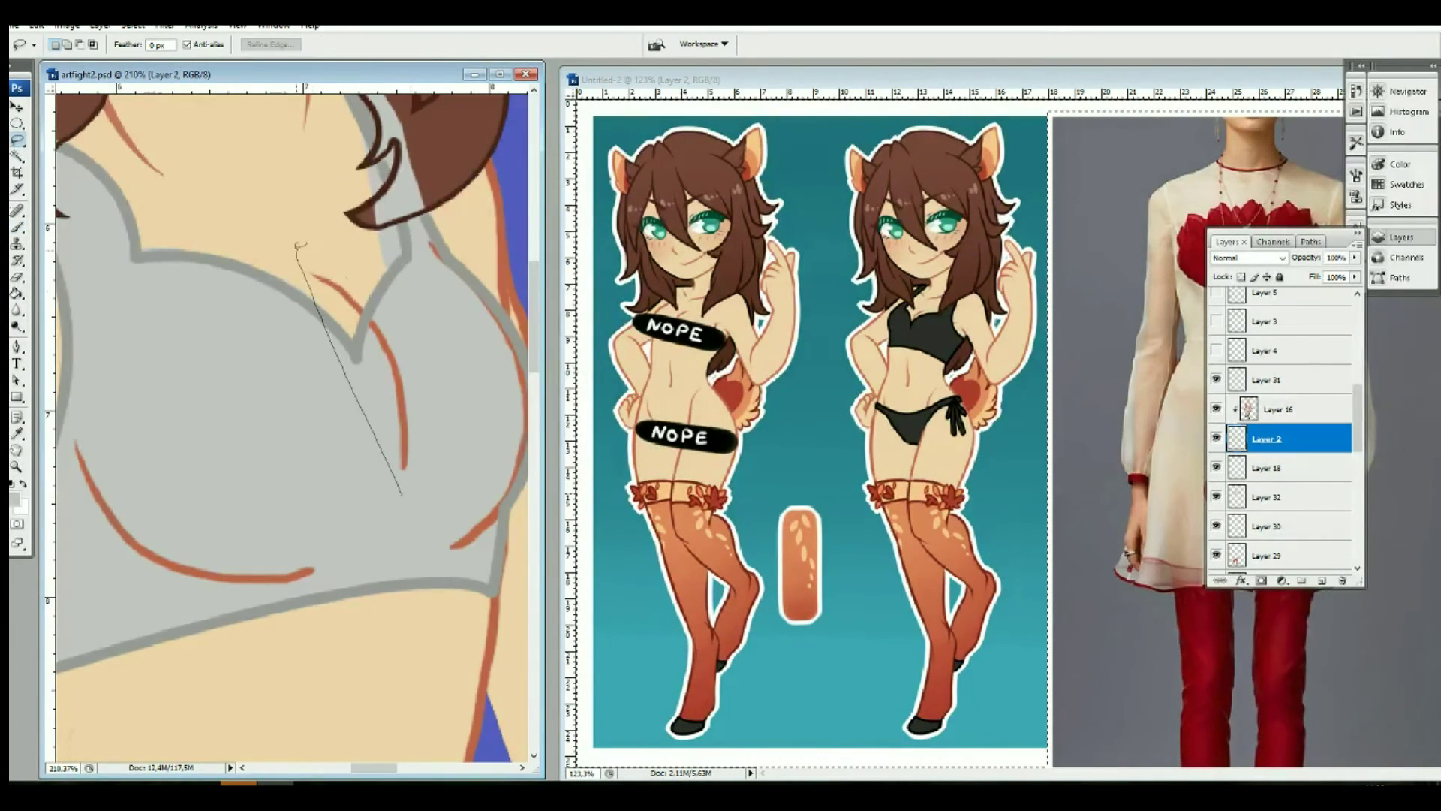
pyautogui.hotkey('ctrl', 'd')
pyautogui.press('l')
pyautogui.hotkey('alt', ']')
pyautogui.press('v')
pyautogui.moveTo(375, 286)
pyautogui.mouseDown()
pyautogui.moveTo(375, 322)
pyautogui.moveTo(231, 370)
pyautogui.moveTo(200, 585)
pyautogui.moveTo(315, 575)
pyautogui.moveTo(466, 508)
pyautogui.mouseUp()
pyautogui.hotkey('alt', '[')
# Step: Erase stray grey near the hair on Layer 32 and shrink the eraser to 12 px
pyautogui.press('e')
pyautogui.hotkey('alt', '[')
pyautogui.hotkey('alt', '[')
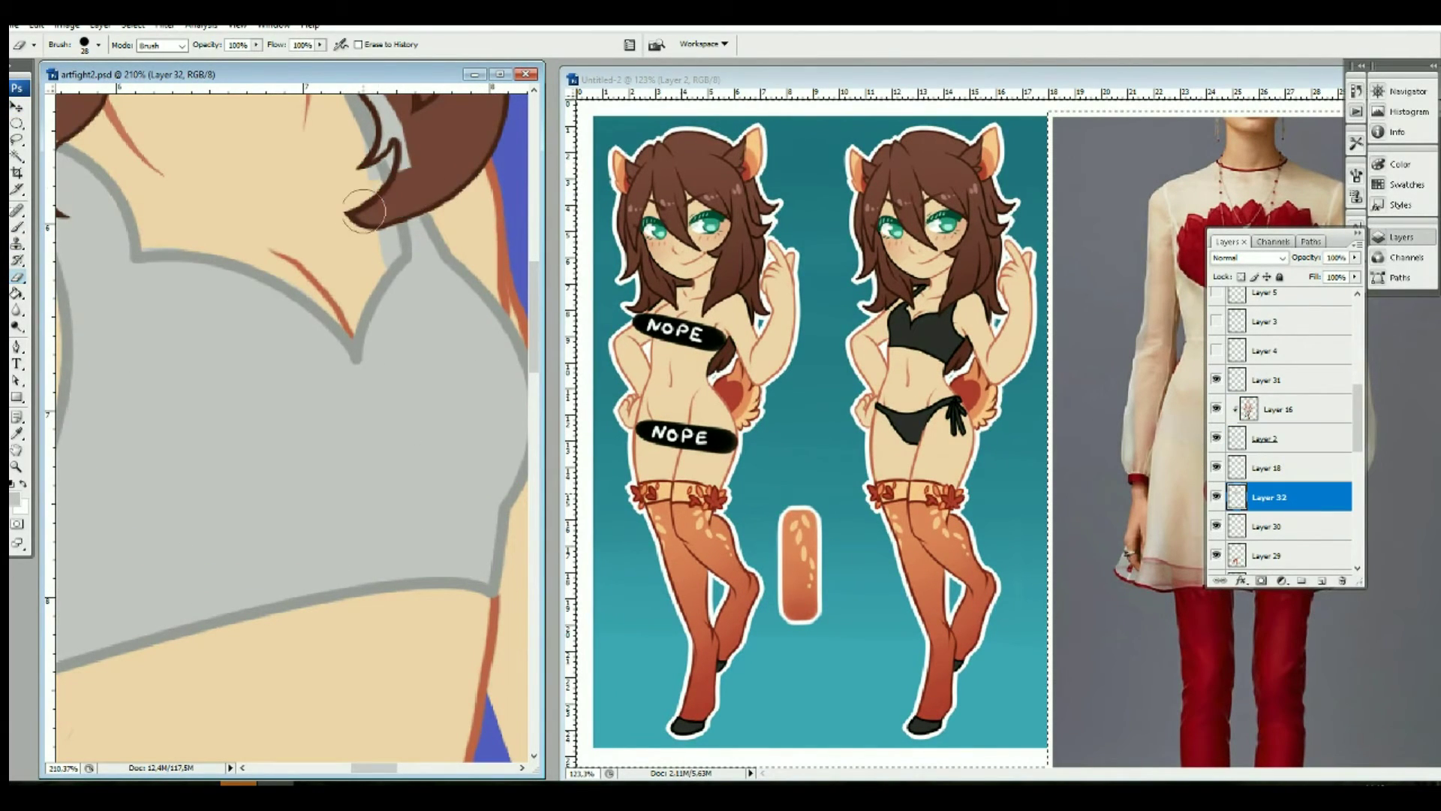
pyautogui.scroll(5, 356, 360)
pyautogui.moveTo(356, 360)
pyautogui.mouseDown()
pyautogui.moveTo(360, 248)
pyautogui.moveTo(417, 342)
pyautogui.mouseUp()
pyautogui.hscroll(-5, 300, 375)
pyautogui.rightClick(203, 290)
pyautogui.click(77, 190)
pyautogui.press('Return')
# Step: Step through the lineart and Layer 16 back to grey fill Layer 32
pyautogui.scroll(-5, 324, 392)
pyautogui.hotkey('alt', ']')
pyautogui.hotkey('alt', ']')
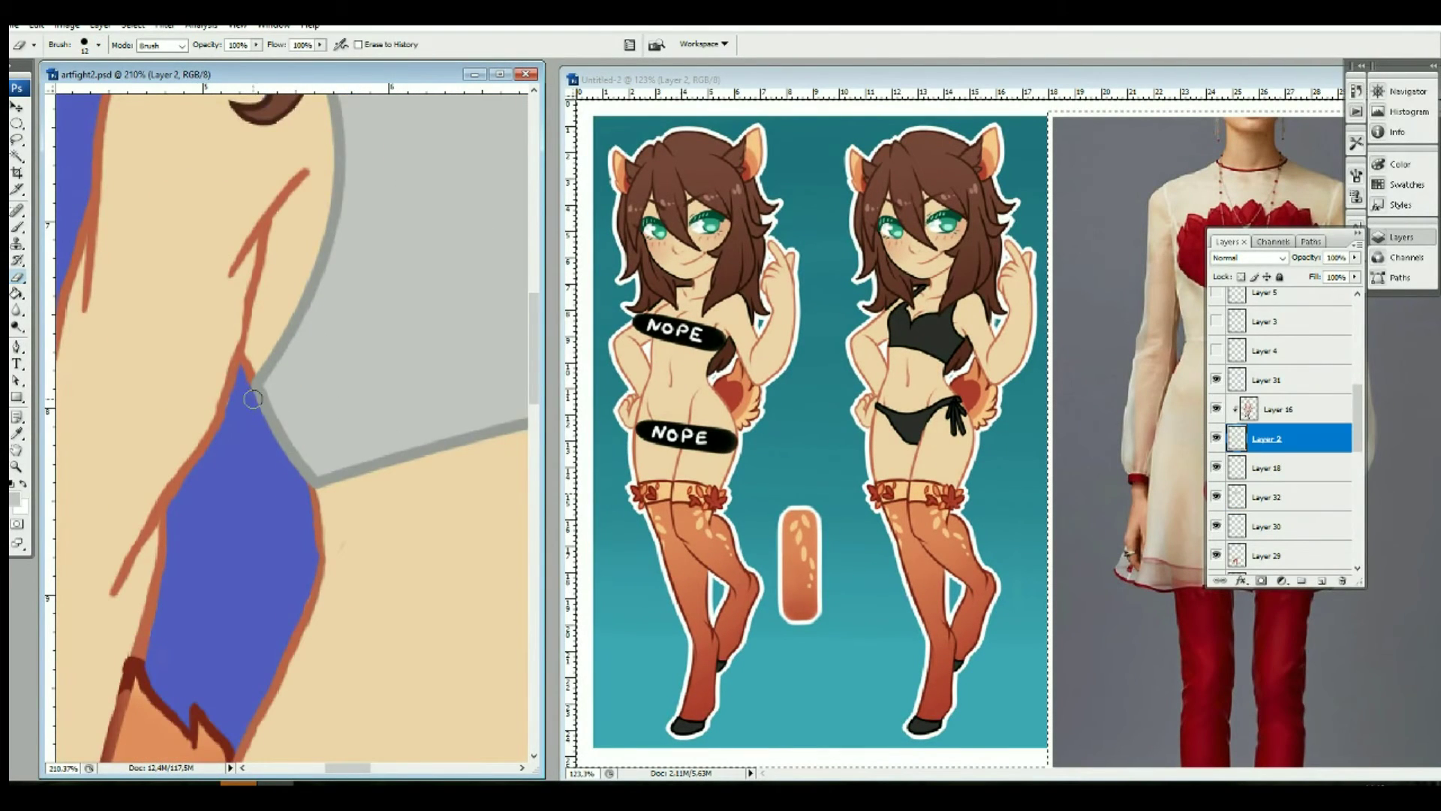
pyautogui.hscroll(3, 188, 638)
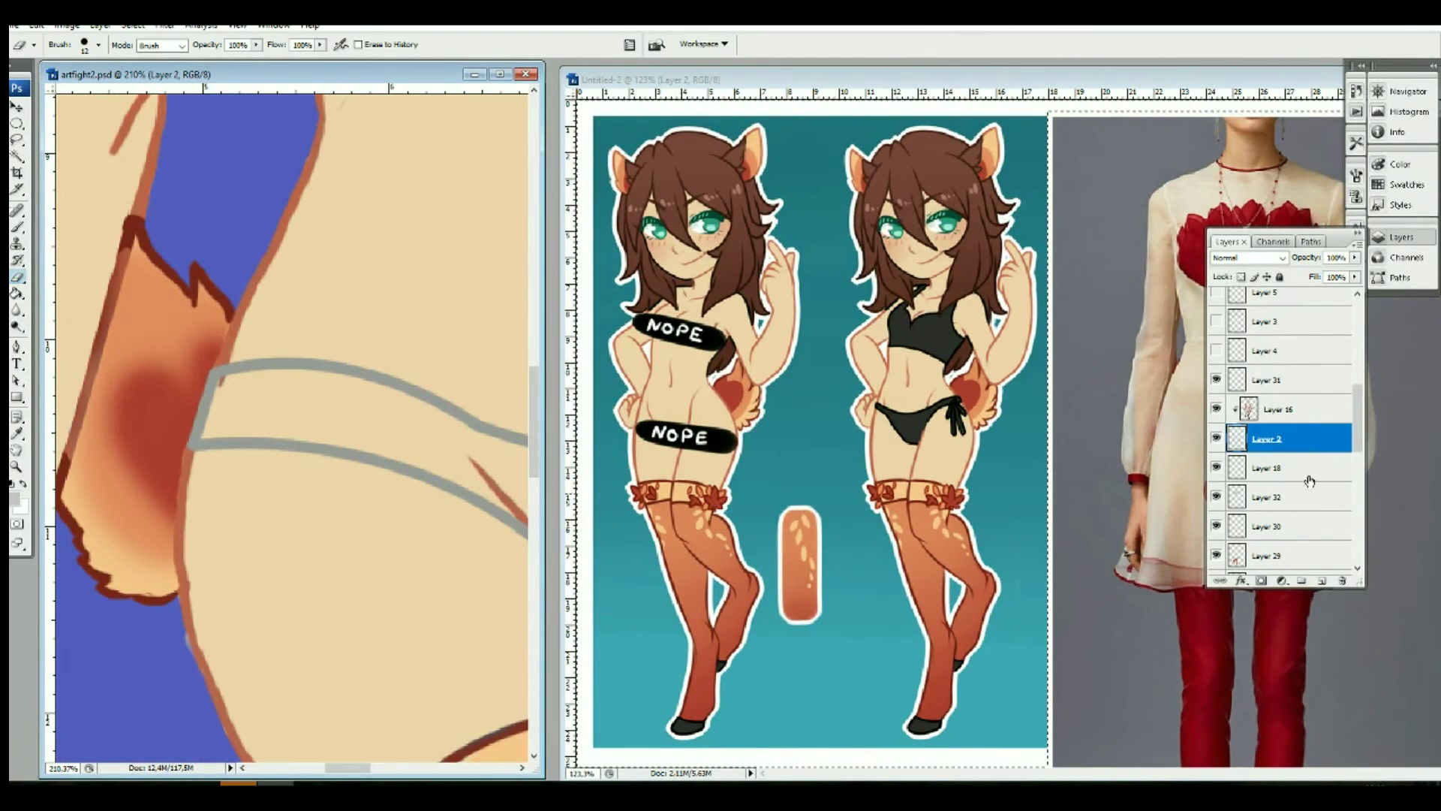
pyautogui.hotkey('alt', ']')
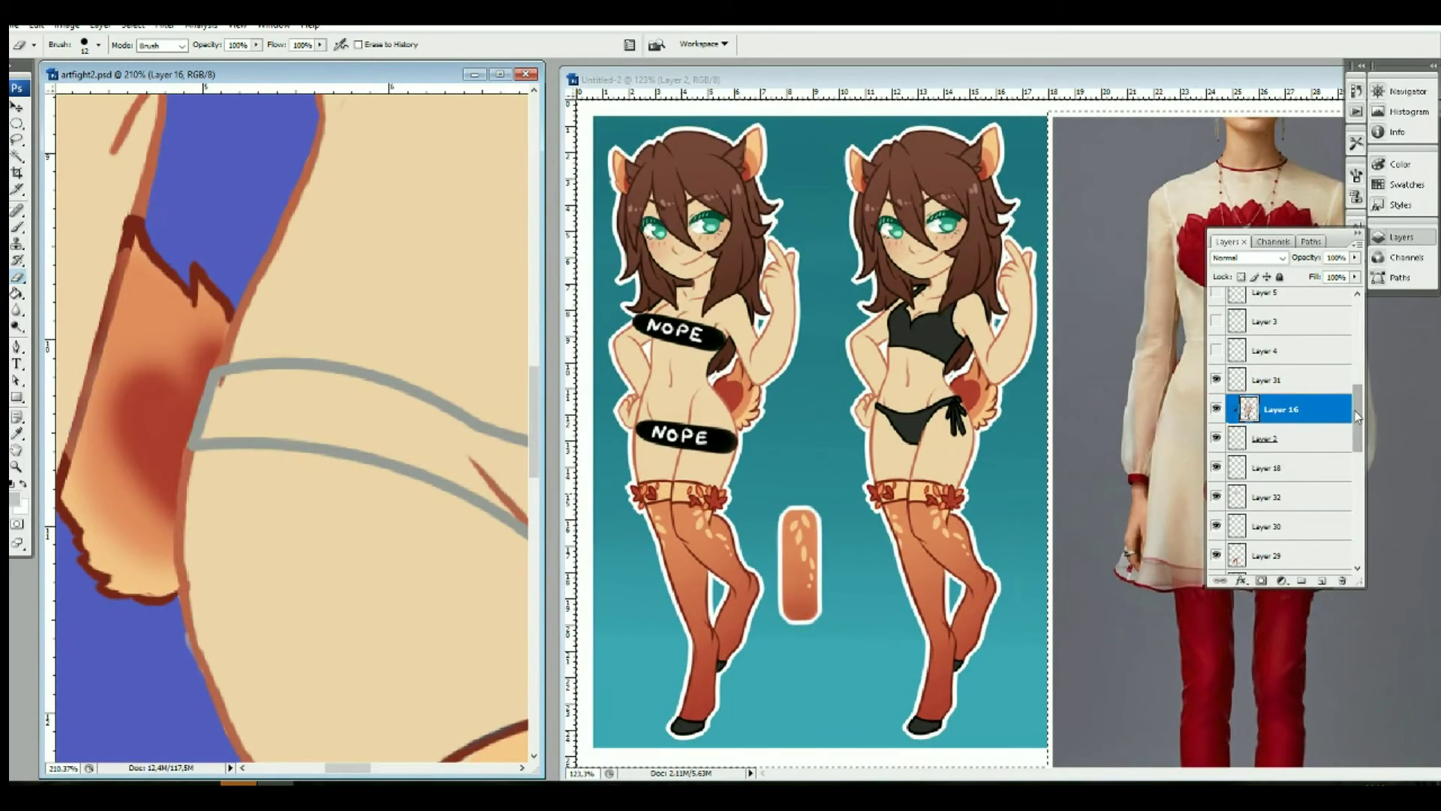
pyautogui.scroll(-4, 1344, 418)
pyautogui.hotkey('alt', '[')
pyautogui.hotkey('alt', '[')
pyautogui.hotkey('alt', '[')
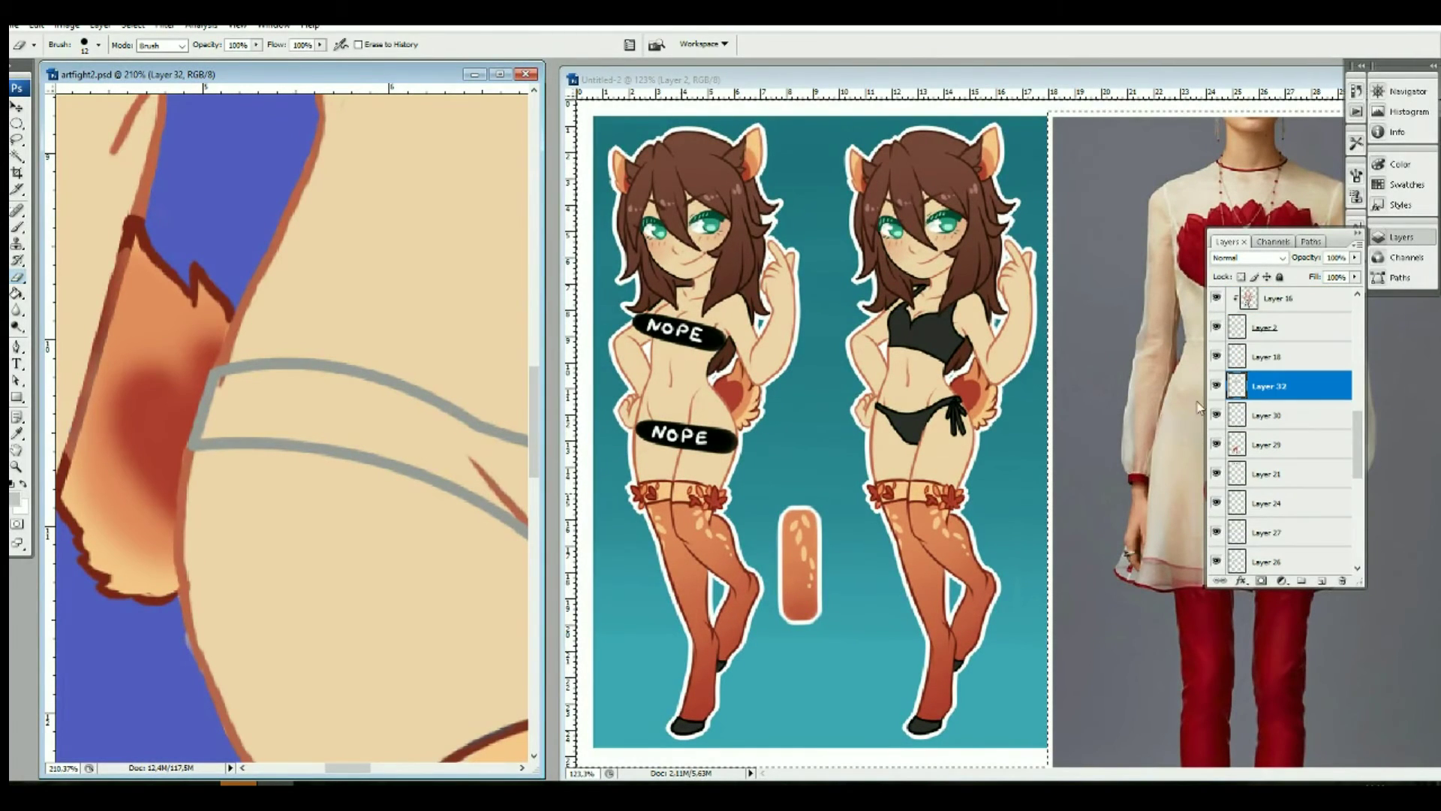
# Step: Fill the panty strap's V with grey and erase overspill past its edge
pyautogui.press('b')
pyautogui.moveTo(241, 391); pyautogui.dragTo(488, 450)
pyautogui.hscroll(5, 301, 451)
pyautogui.moveTo(235, 494)
pyautogui.mouseDown()
pyautogui.moveTo(340, 598)
pyautogui.moveTo(353, 555)
pyautogui.mouseUp()
pyautogui.press('e')
pyautogui.moveTo(240, 529); pyautogui.dragTo(339, 644)
pyautogui.moveTo(385, 767)
pyautogui.mouseDown()
pyautogui.moveTo(361, 767)
pyautogui.moveTo(389, 767)
pyautogui.mouseUp()
# Step: Erase stray skin lineart, fit the character on screen, and show the dress again
pyautogui.hotkey('alt', ']')
pyautogui.hotkey('alt', ']')
pyautogui.moveTo(458, 360); pyautogui.dragTo(330, 630)
pyautogui.moveTo(150, 450); pyautogui.dragTo(280, 569)
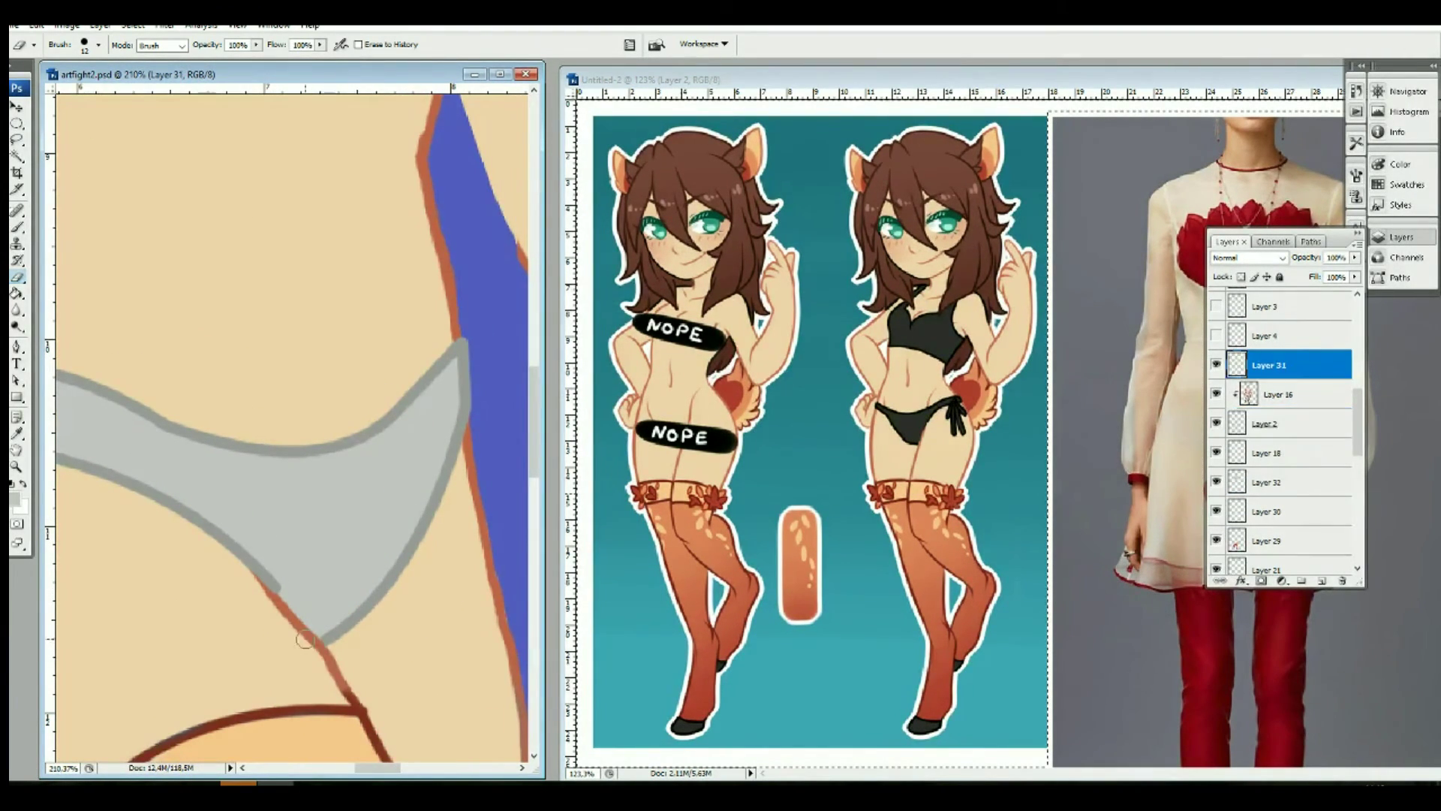
pyautogui.doubleClick(16, 449)
pyautogui.click(21, 470)
pyautogui.scroll(5, 1276, 421)
pyautogui.moveTo(1215, 302); pyautogui.dragTo(1215, 536)
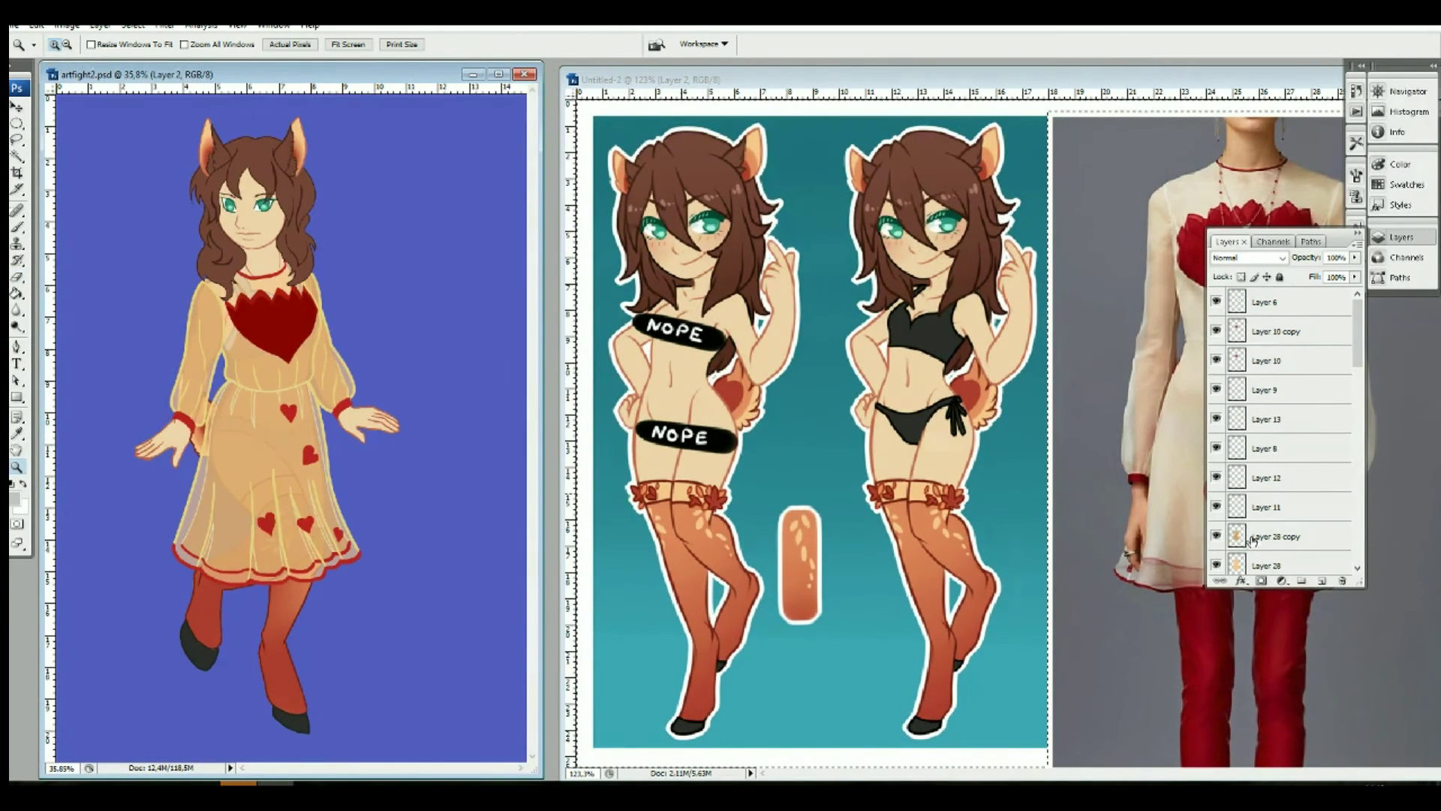
# Step: Delete the unused Layers 7, 5 and 3
pyautogui.scroll(-3, 1252, 539)
pyautogui.click(1276, 438)
pyautogui.click(1342, 580)
pyautogui.click(685, 300)
pyautogui.scroll(-4, 1351, 430)
pyautogui.click(1276, 360)
pyautogui.click(1342, 580)
pyautogui.click(664, 298)
pyautogui.click(1342, 580)
pyautogui.click(664, 297)
# Step: On a new Multiply layer, shade the face and hair with a 60 px pale skin-tone brush
pyautogui.scroll(-5, 1289, 385)
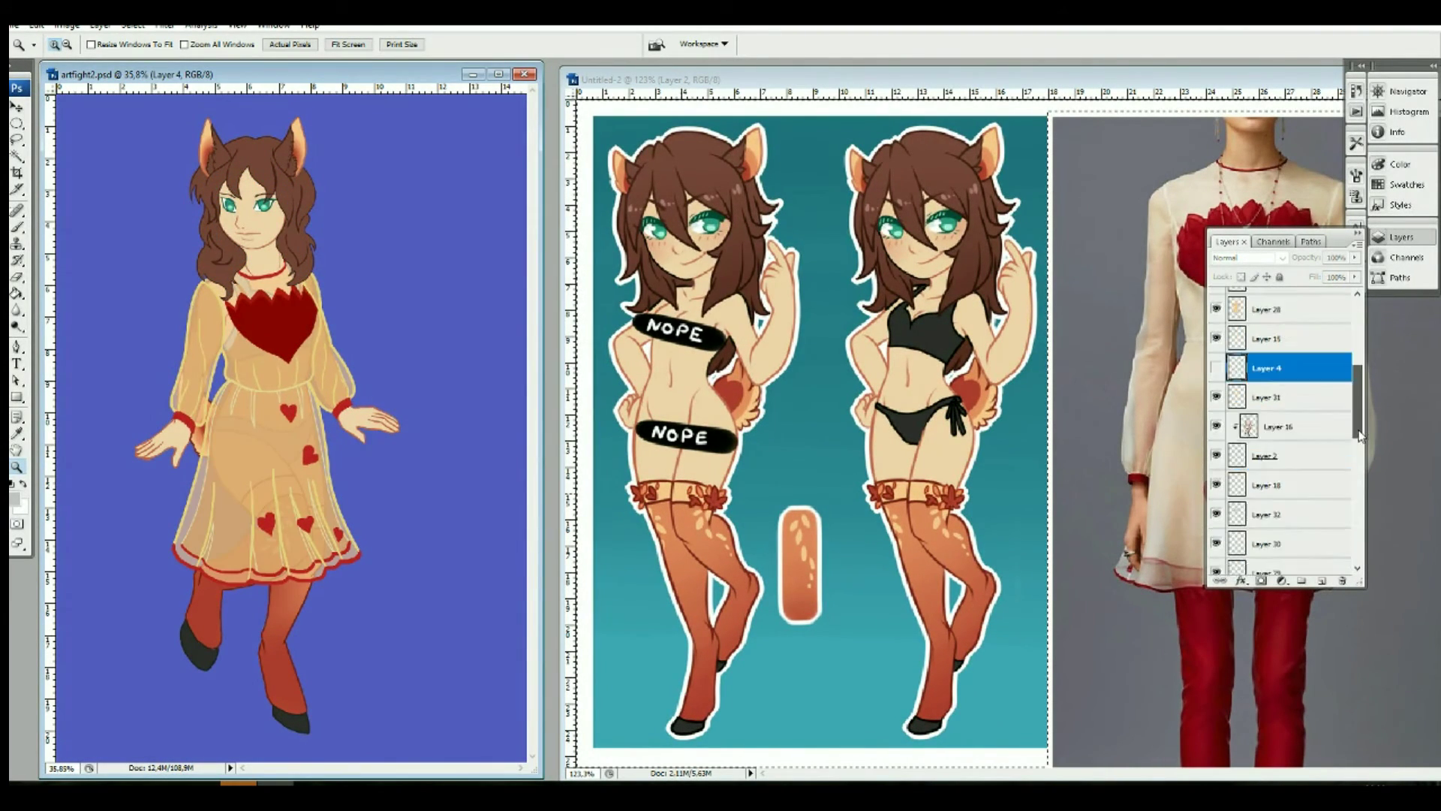
pyautogui.keyDown('ctrl'); pyautogui.click(1237, 442); pyautogui.keyUp('ctrl')
pyautogui.press('b')
pyautogui.click(15, 497)
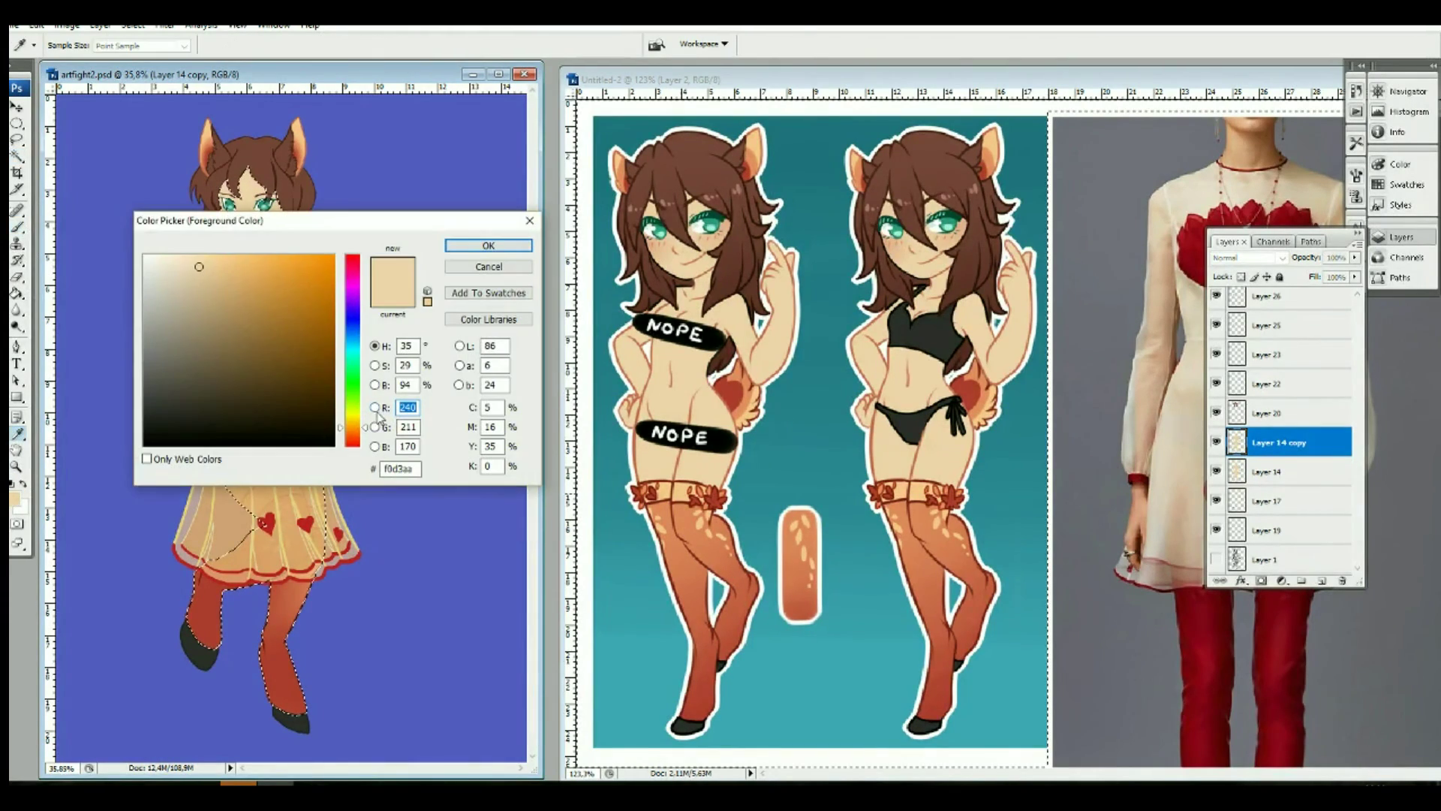
pyautogui.click(483, 241)
pyautogui.click(98, 45)
pyautogui.scroll(-3, 167, 226)
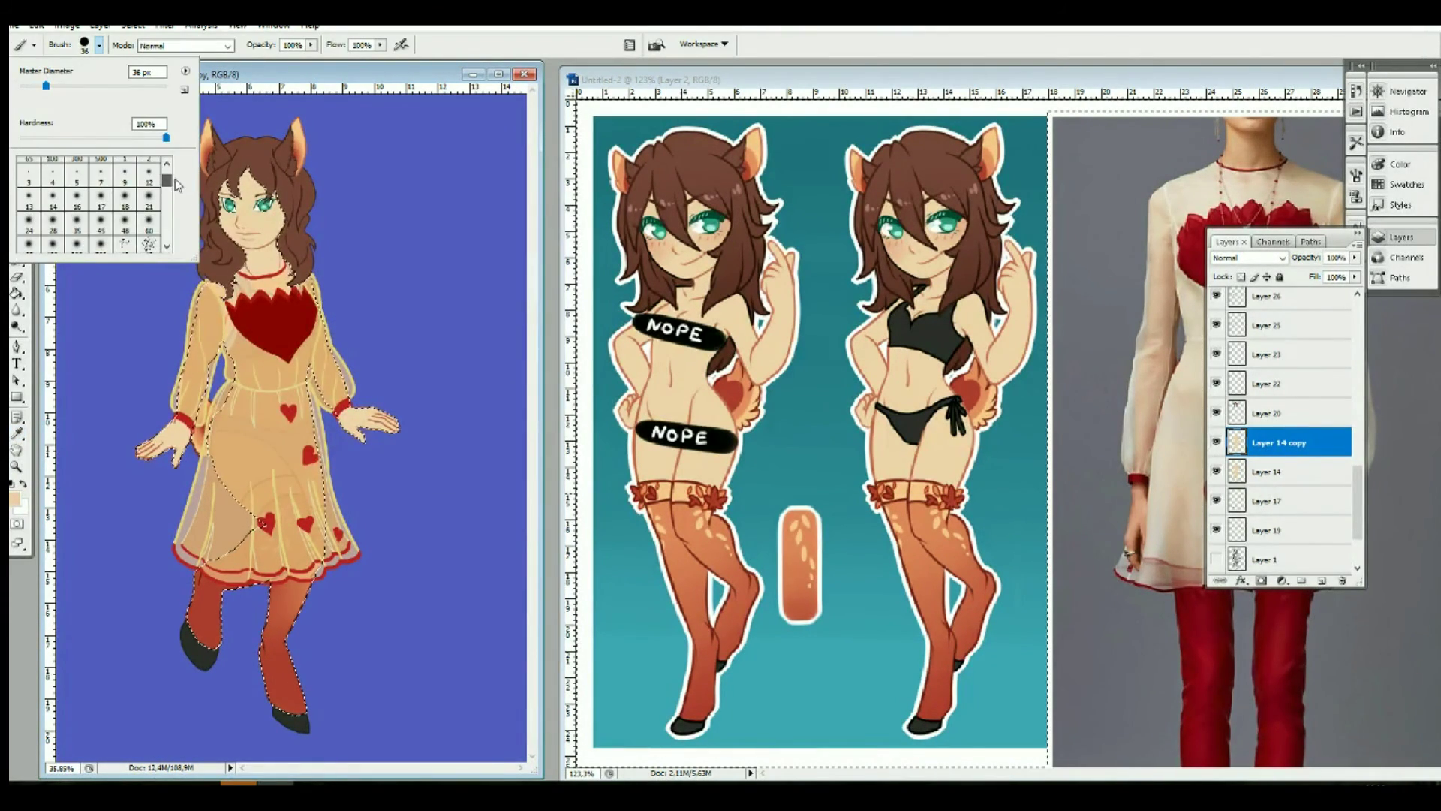
pyautogui.doubleClick(150, 218)
pyautogui.hotkey('ctrl', 'shift', 'alt', 'n')
pyautogui.hotkey('shift', 'alt', 'm')
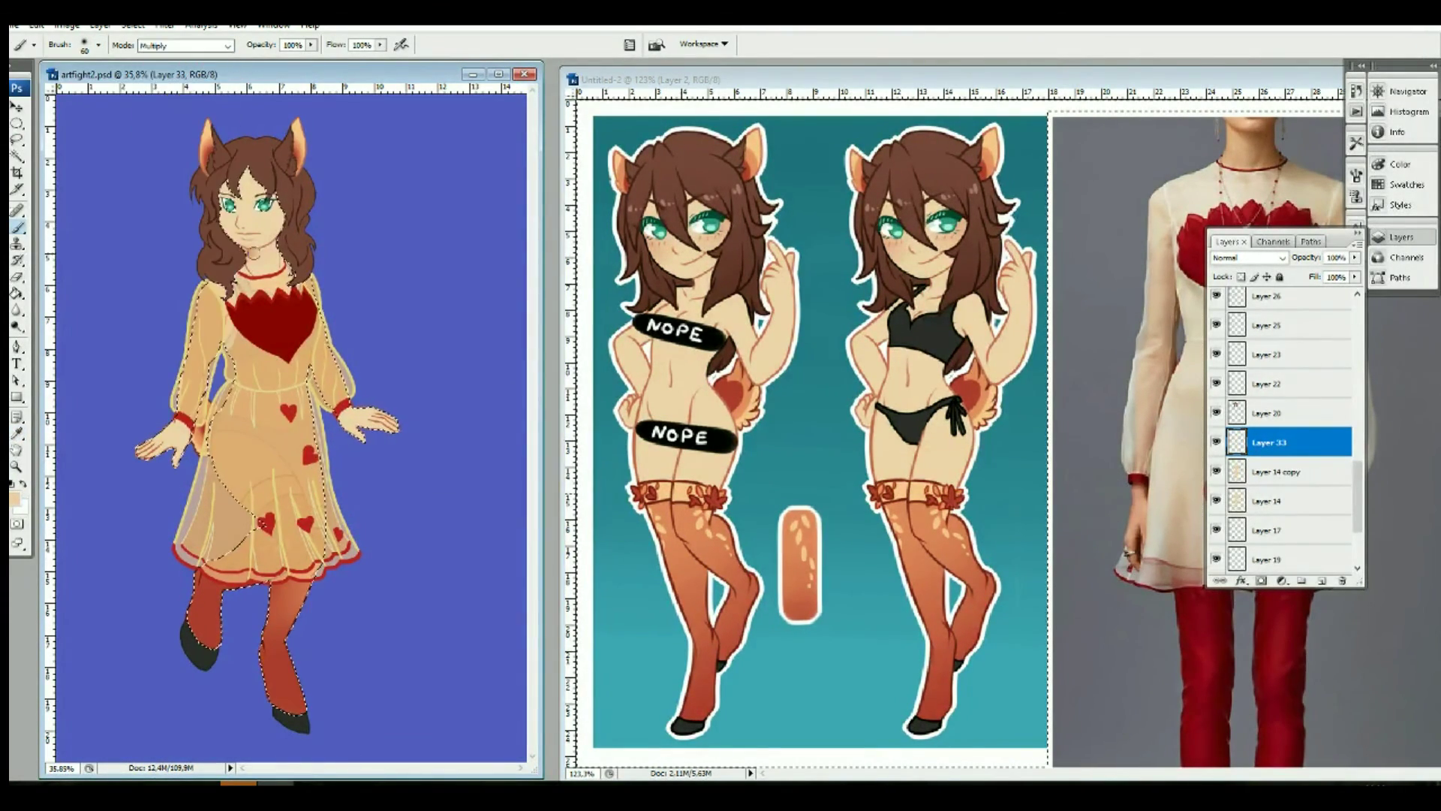
pyautogui.moveTo(279, 223); pyautogui.dragTo(195, 184)
# Step: Resize the brush to 48 px and bring the arm, dress and both legs into view
pyautogui.press('b')
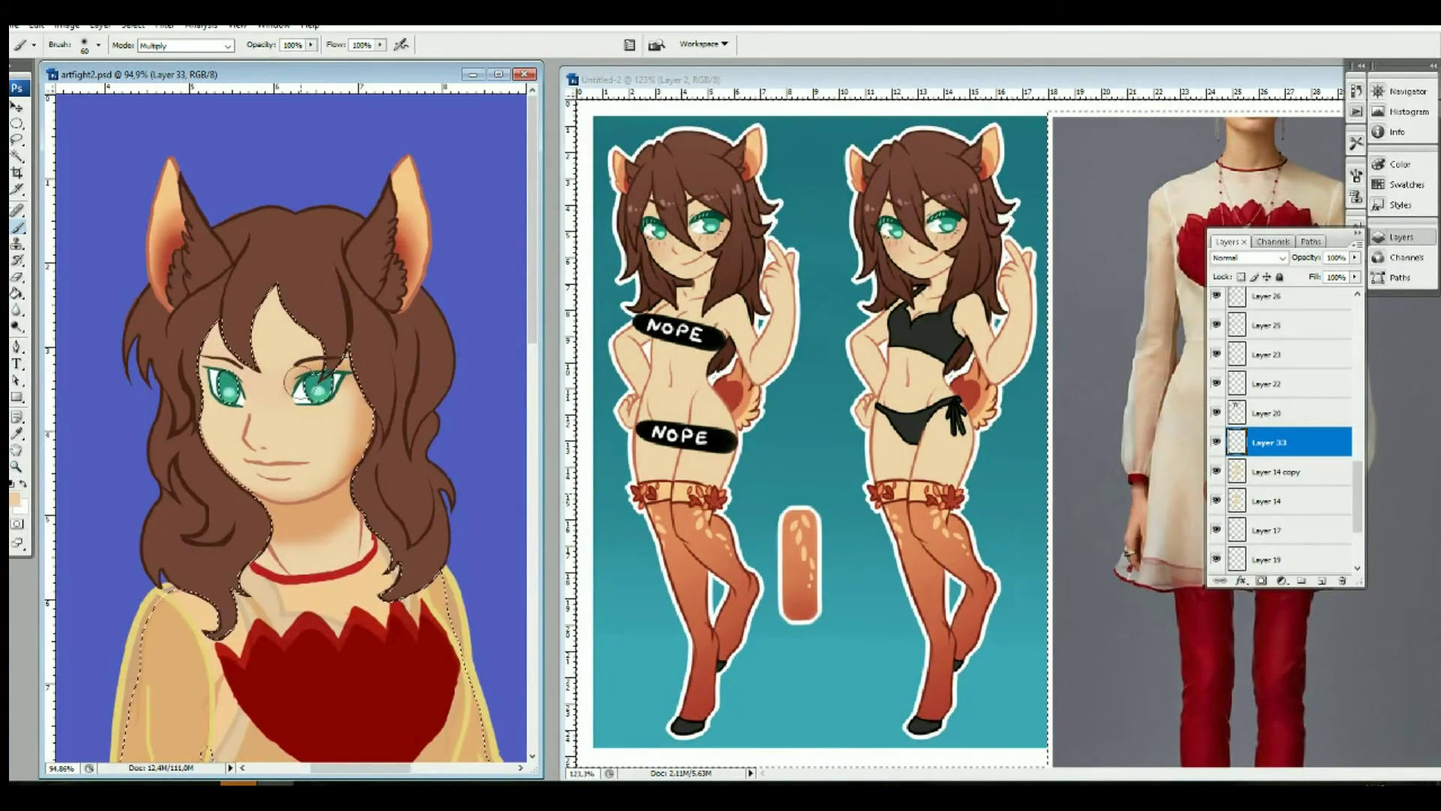
pyautogui.click(98, 45)
pyautogui.doubleClick(45, 150)
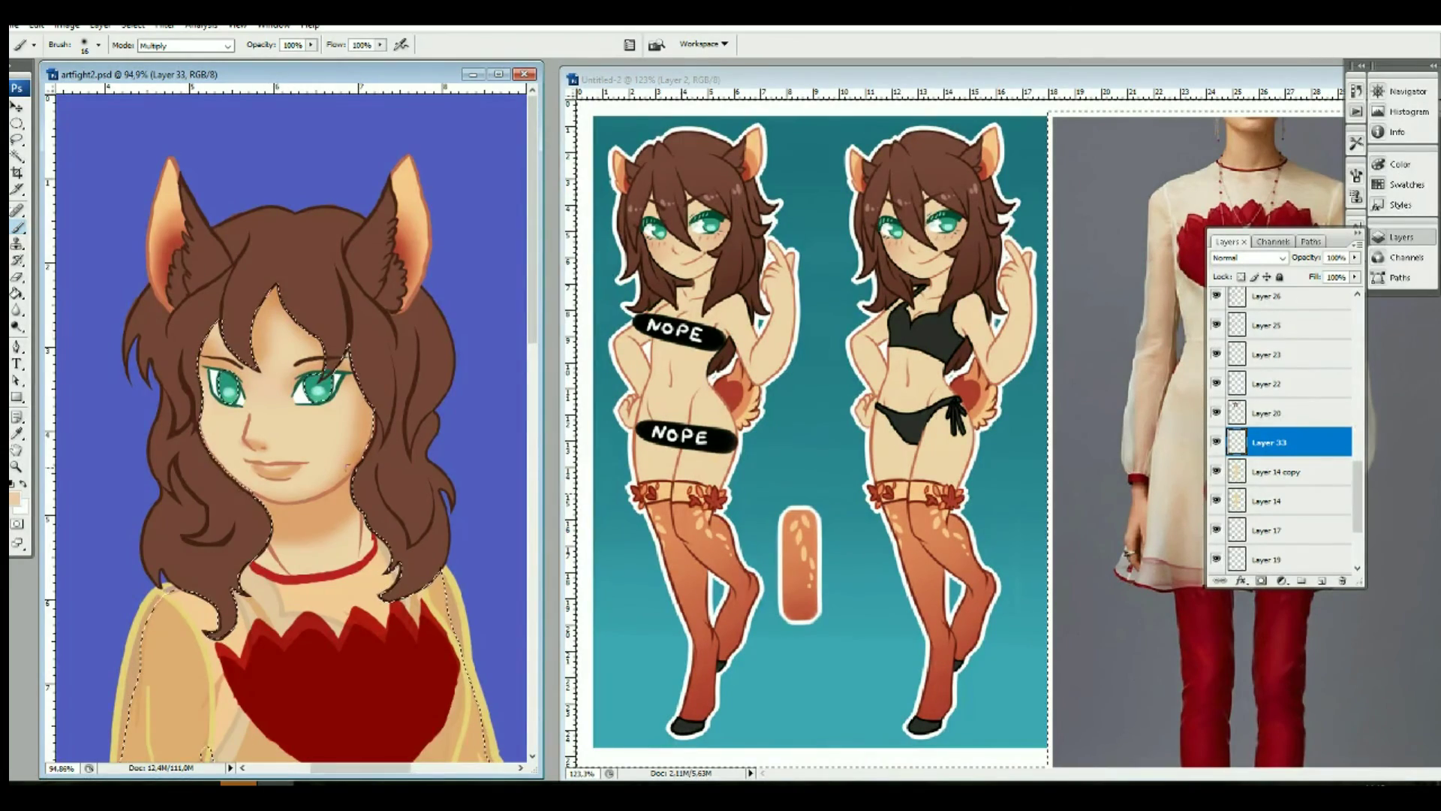
pyautogui.moveTo(291, 471); pyautogui.dragTo(330, 150)
pyautogui.moveTo(225, 526); pyautogui.dragTo(300, 337)
pyautogui.click(98, 45)
pyautogui.doubleClick(125, 223)
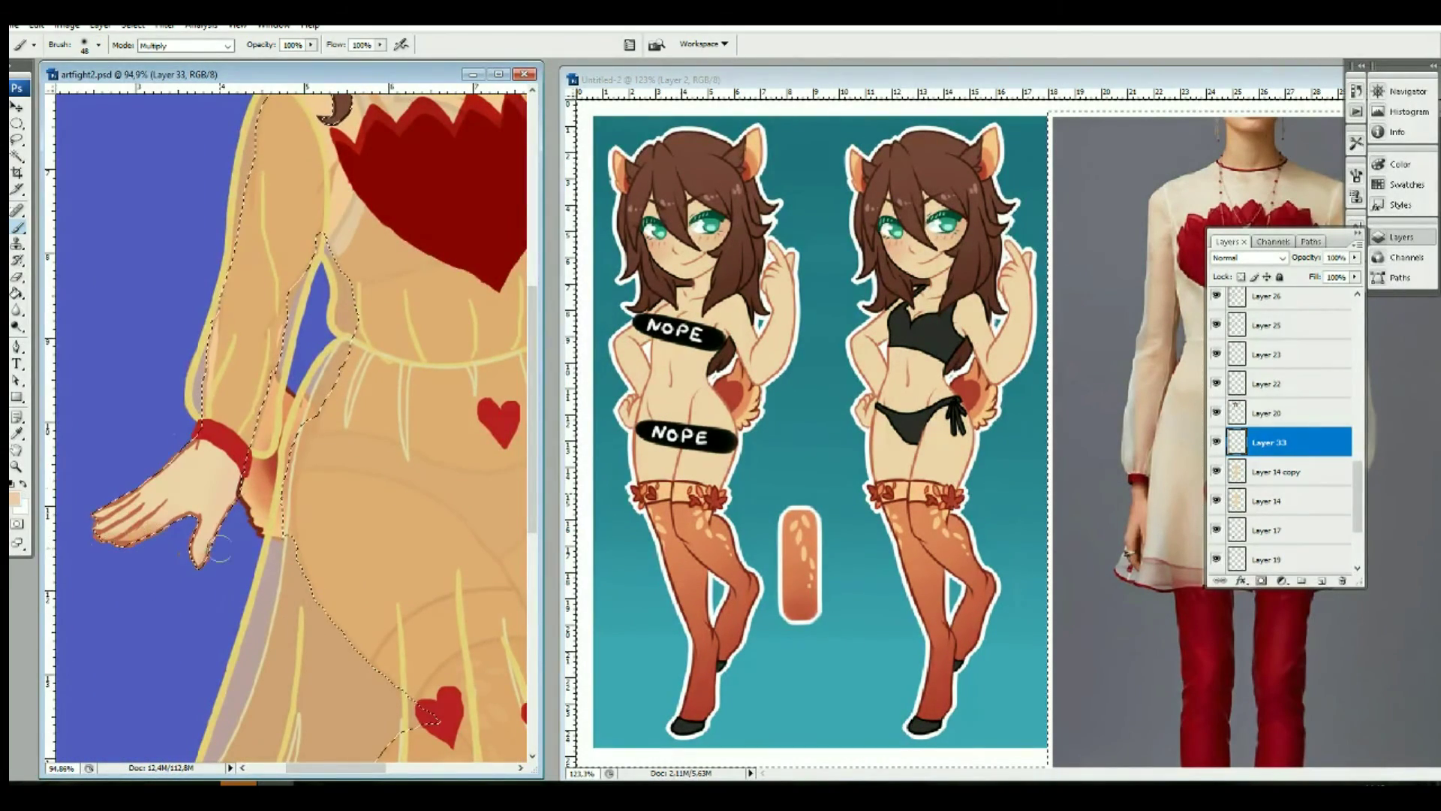
pyautogui.hscroll(5, 315, 540)
pyautogui.moveTo(534, 473); pyautogui.dragTo(535, 607)
pyautogui.moveTo(226, 376); pyautogui.dragTo(497, 356)
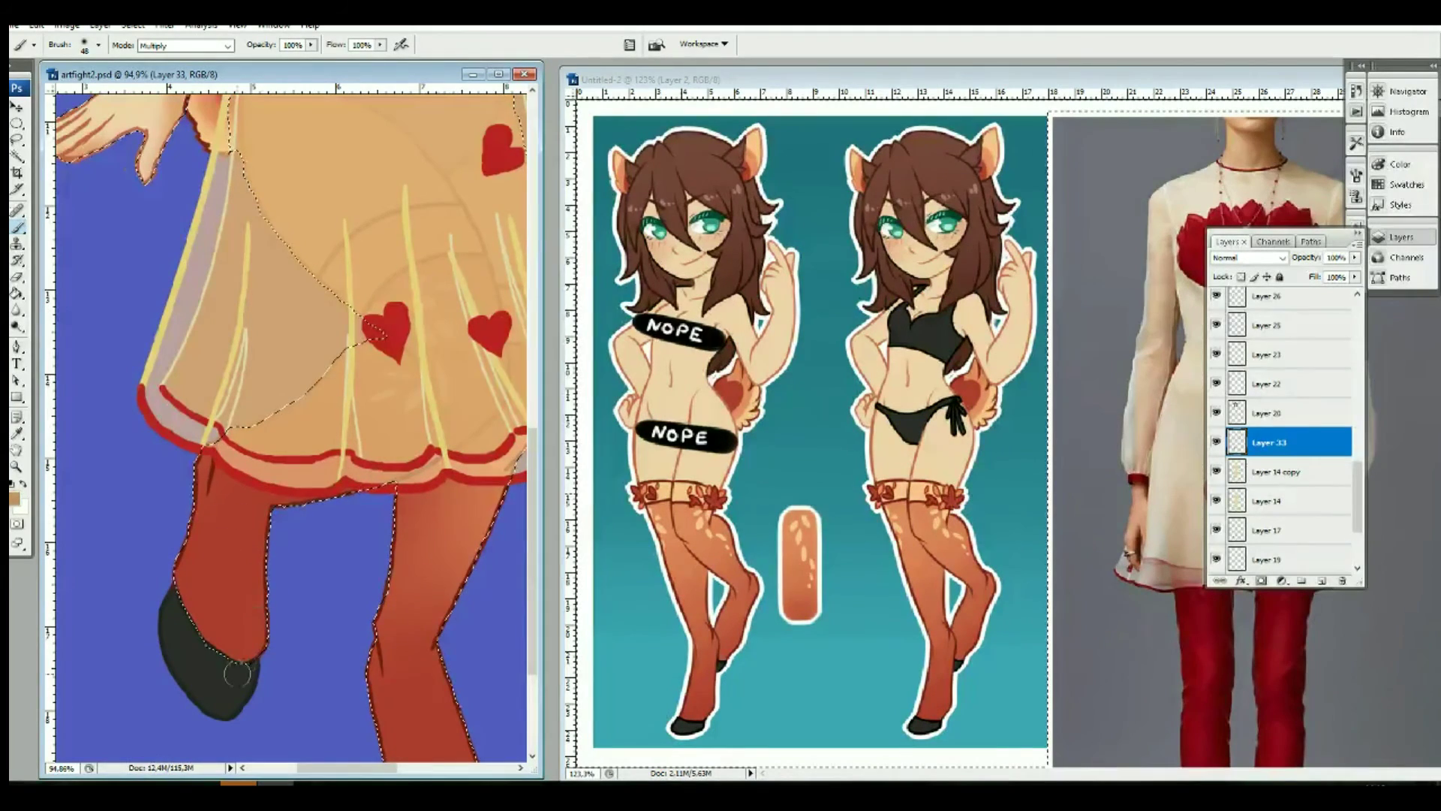
pyautogui.scroll(3, 1307, 486)
# Step: Shade both legs in red on the new Layer 34
pyautogui.click(1268, 351)
pyautogui.click(1301, 580)
pyautogui.moveTo(240, 518); pyautogui.dragTo(232, 637)
pyautogui.click(14, 497)
pyautogui.click(483, 241)
pyautogui.moveTo(225, 518); pyautogui.dragTo(240, 653)
pyautogui.moveTo(405, 616); pyautogui.dragTo(418, 514)
pyautogui.scroll(-2, 418, 514)
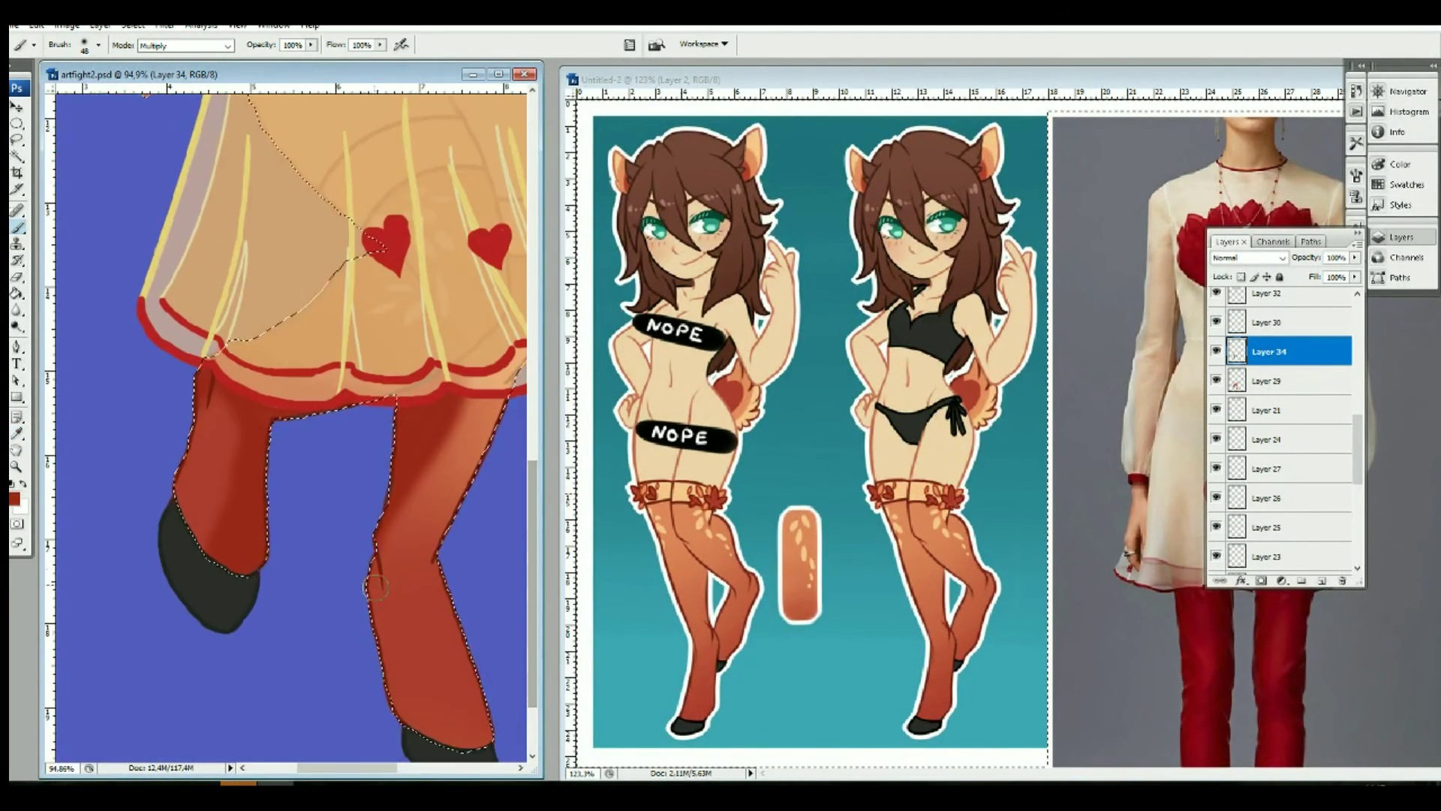
pyautogui.moveTo(390, 570); pyautogui.dragTo(420, 736)
pyautogui.scroll(1, 539, 463)
pyautogui.scroll(6, 539, 463)
pyautogui.scroll(6, 539, 463)
# Step: Add a Multiply-mode layer for the heart shading and fit the painting in view
pyautogui.click(1321, 582)
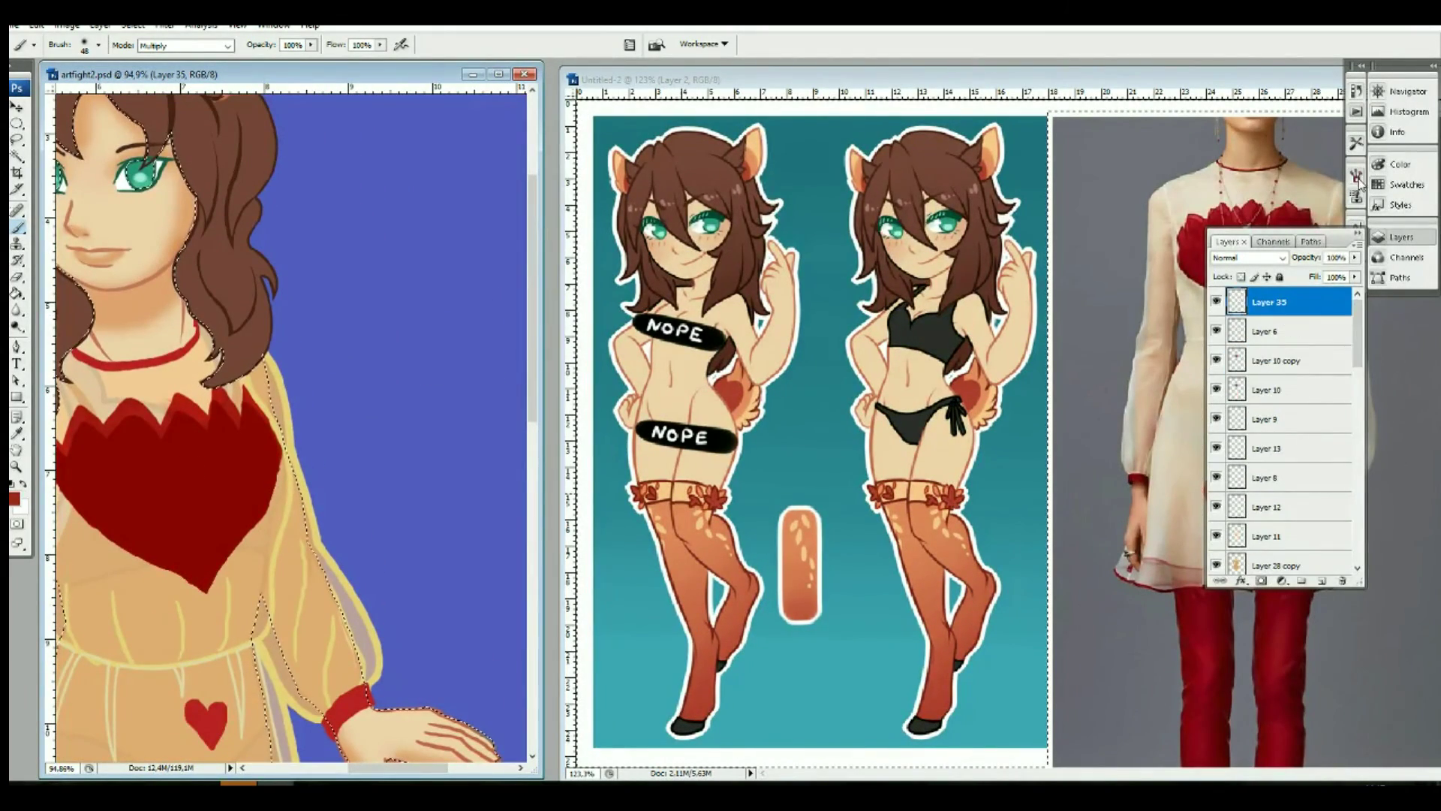
pyautogui.press('F5')
pyautogui.press('F5')
pyautogui.hotkey('shift', 'alt', 'm')
pyautogui.press('e')
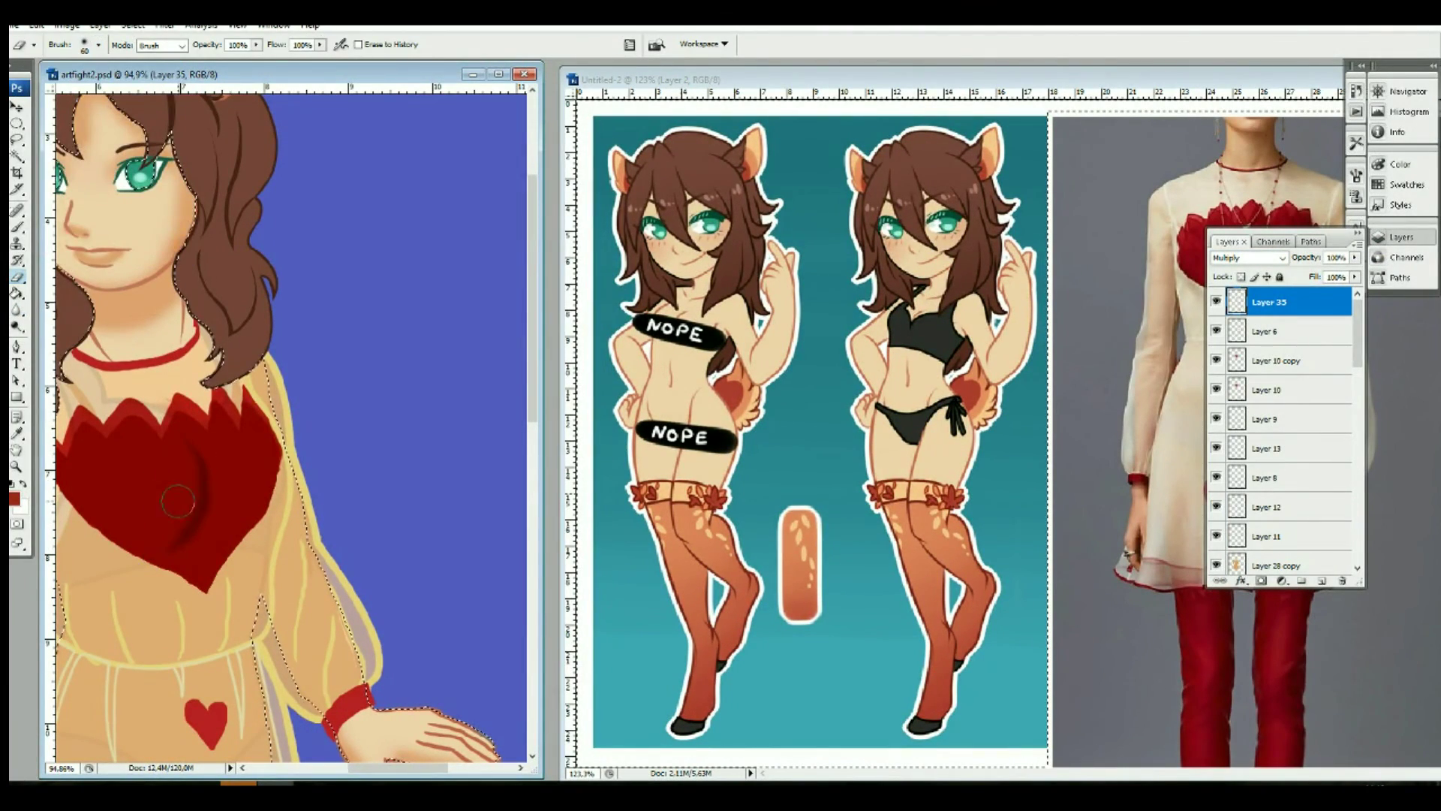
pyautogui.doubleClick(16, 448)
# Step: Shade the lower skirt on a new layer set to Multiply at about 25% opacity
pyautogui.hotkey('ctrl', 'shift', 'alt', 'n')
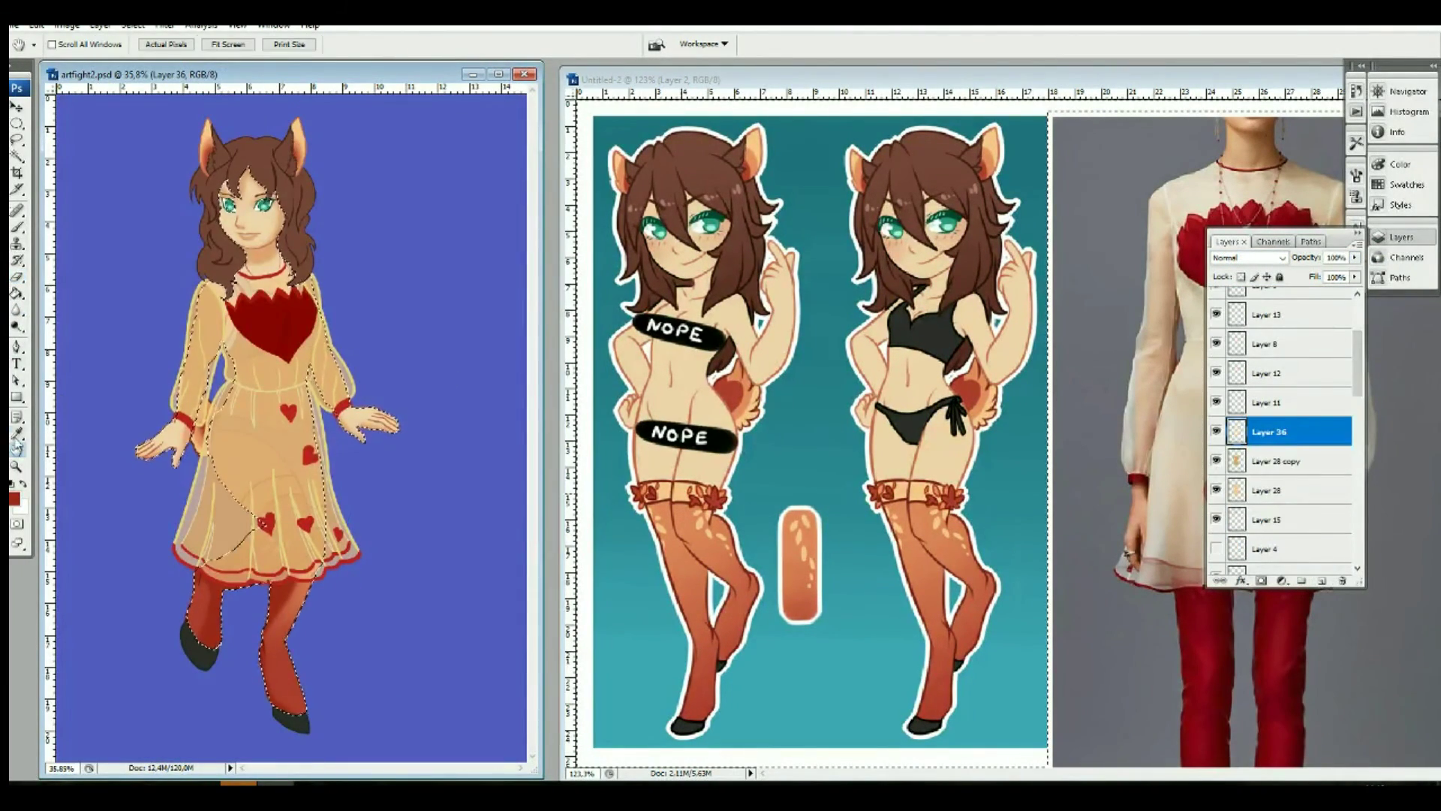
pyautogui.press('b')
pyautogui.moveTo(201, 505); pyautogui.dragTo(334, 542)
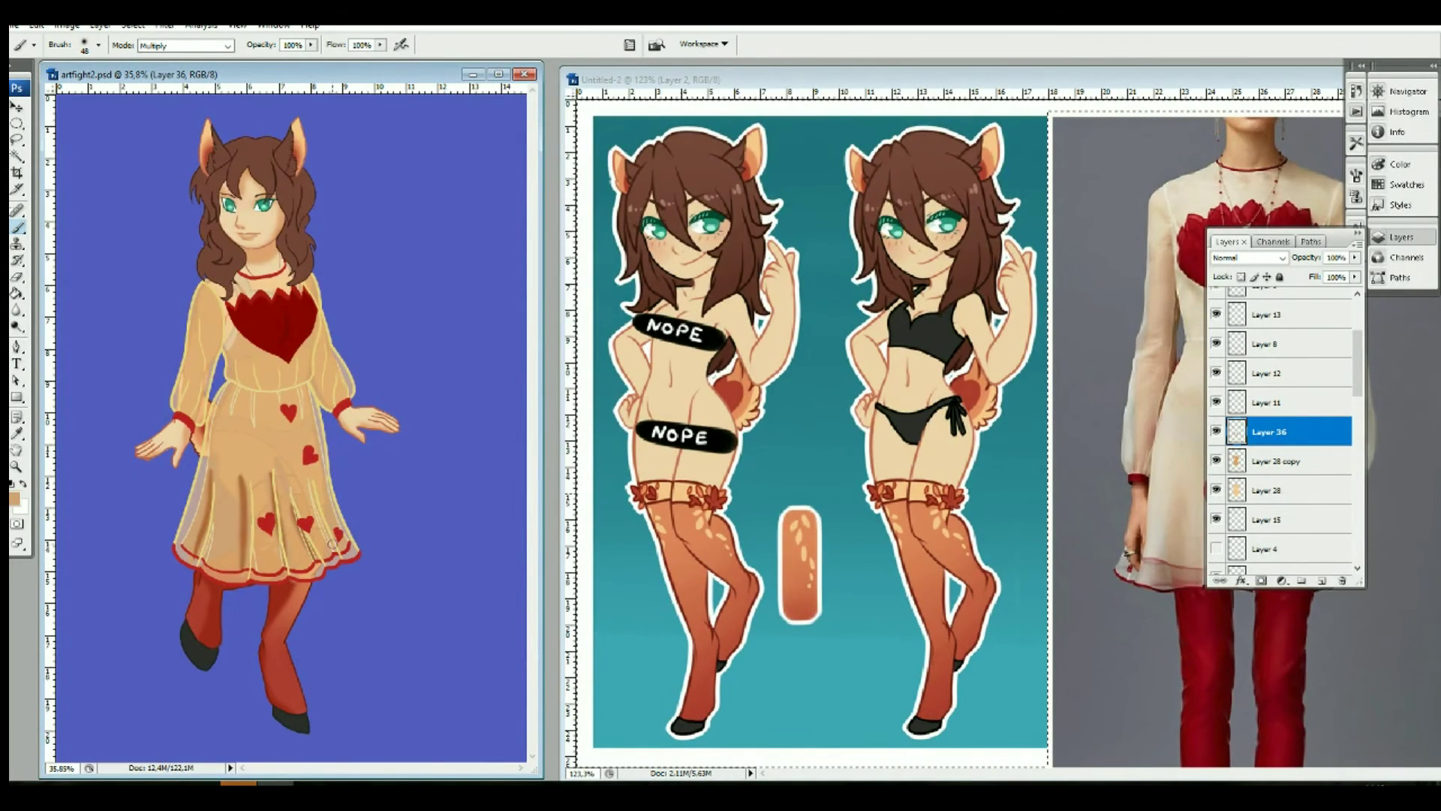
pyautogui.press('e')
pyautogui.click(1282, 258)
pyautogui.scroll(-2, 1282, 263)
pyautogui.scroll(-3, 1282, 264)
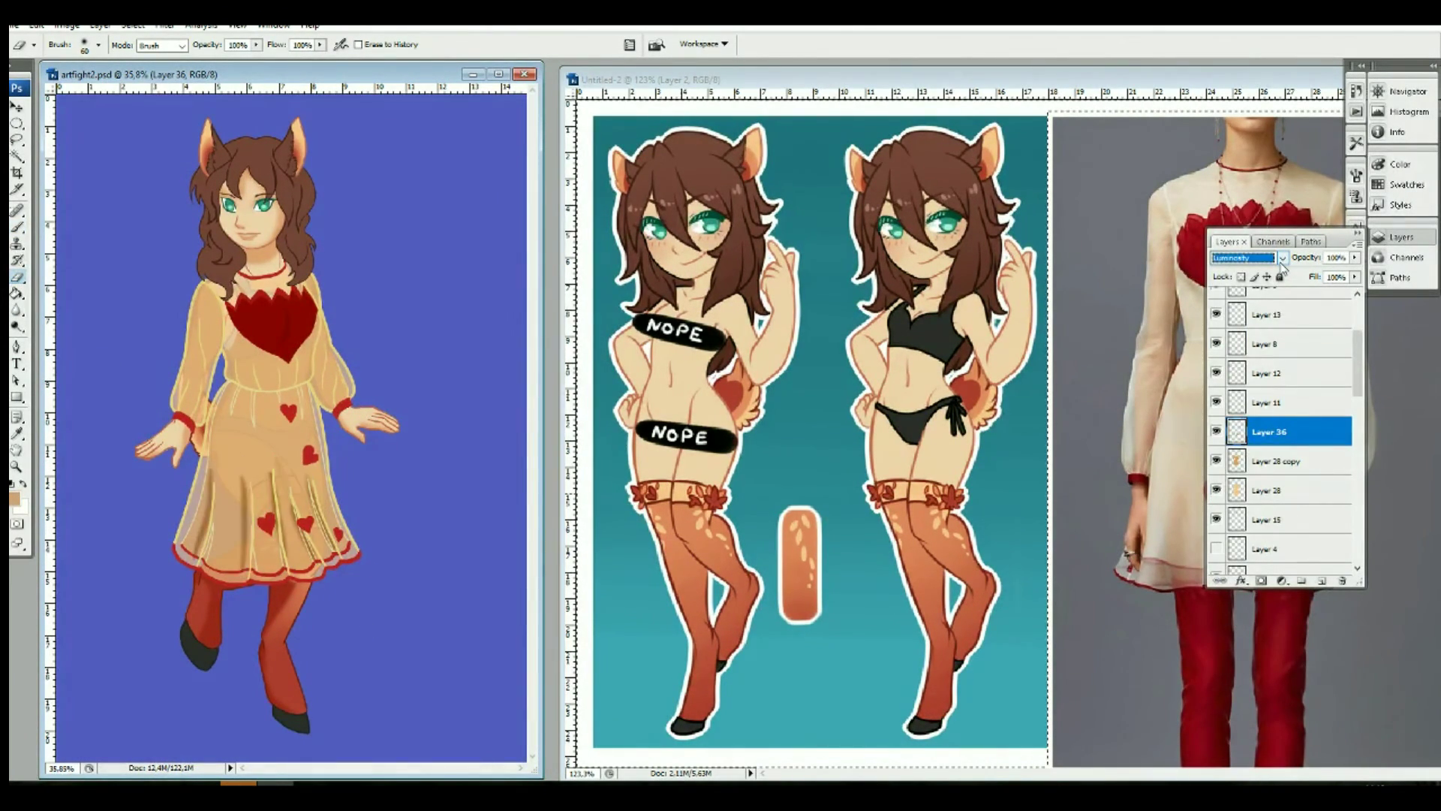
pyautogui.click(1282, 257)
pyautogui.click(1238, 309)
pyautogui.moveTo(1355, 257); pyautogui.dragTo(1302, 282)
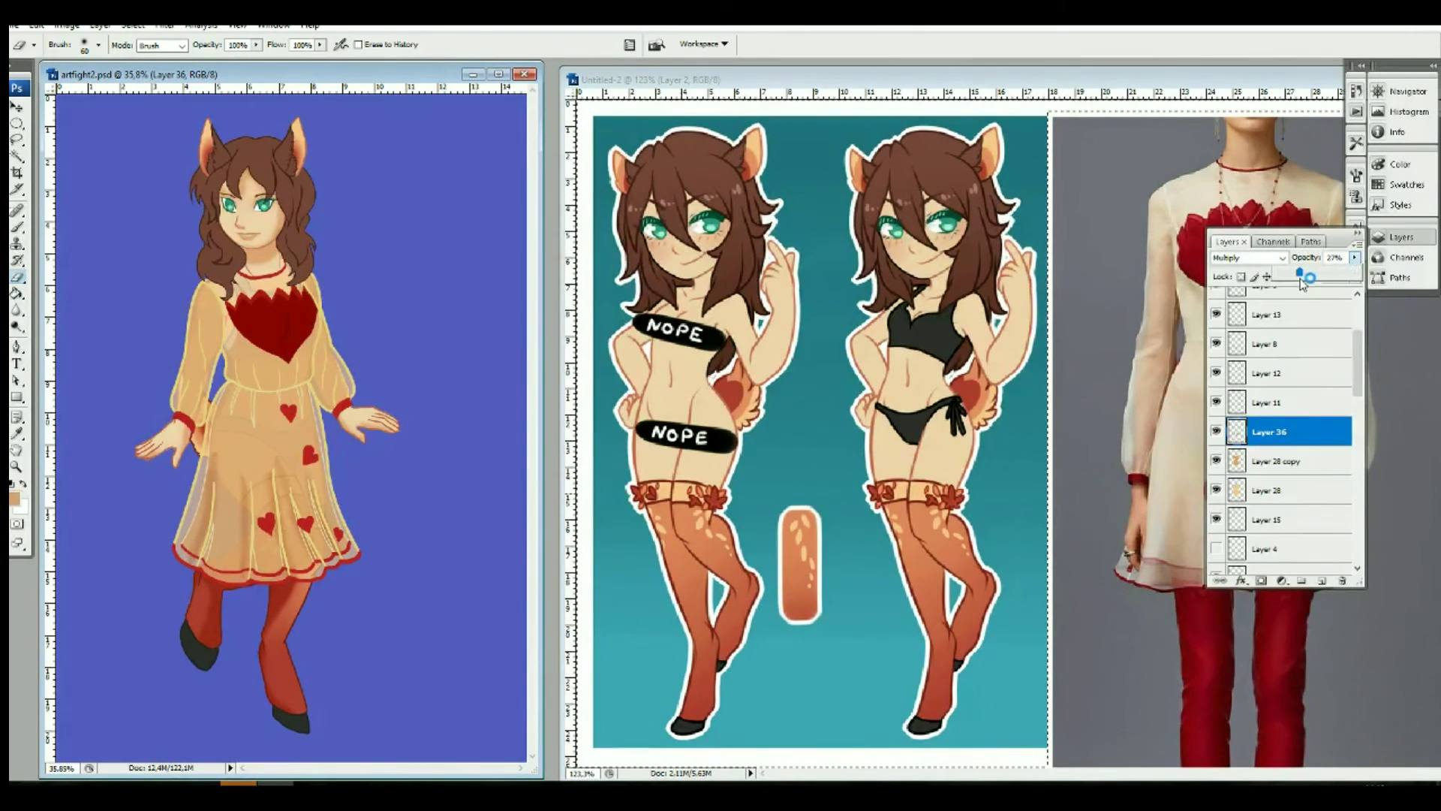
pyautogui.press('b')
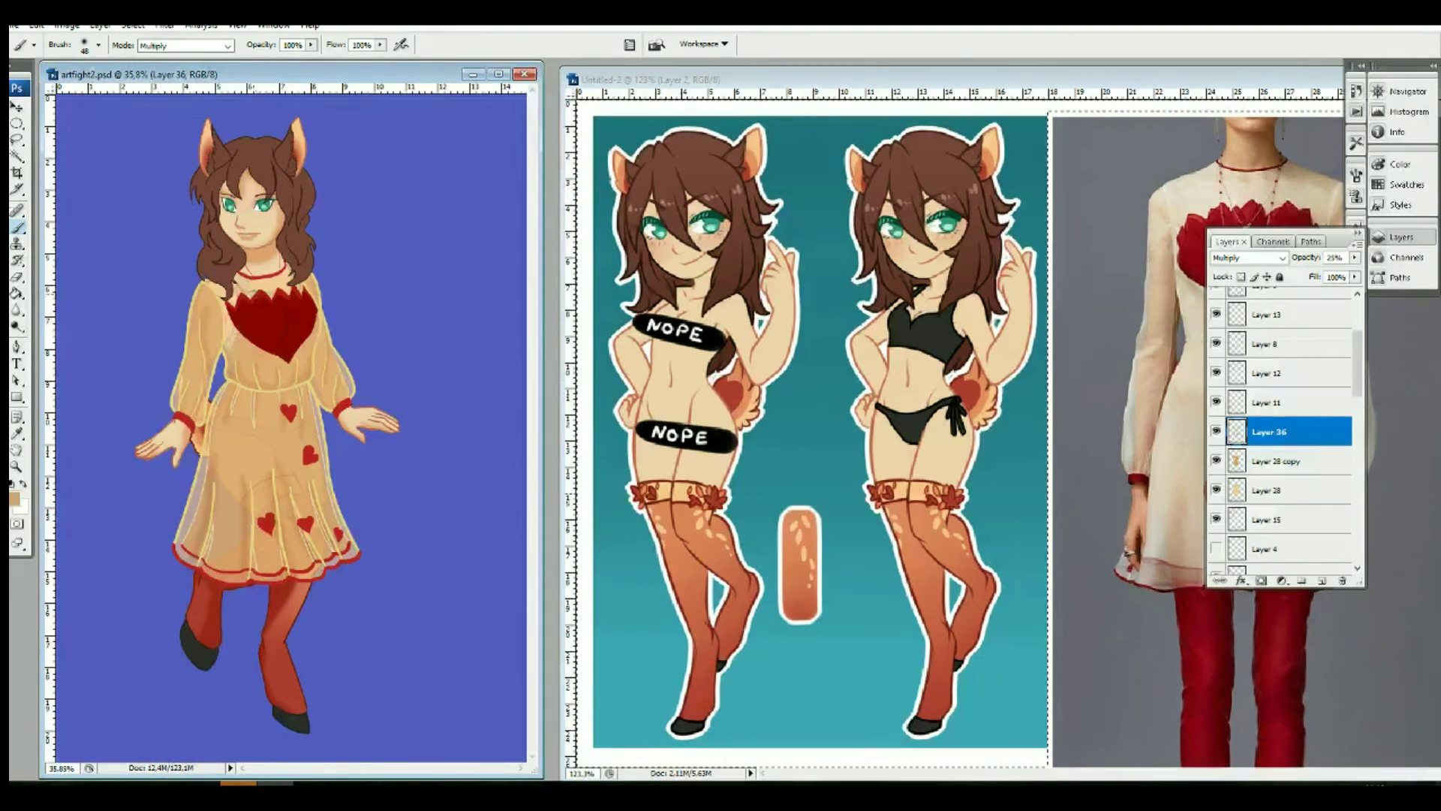
pyautogui.scroll(-3, 1283, 405)
# Step: Paint hair highlights on a new layer with a small hard 12 px brush, zoomed on the face
pyautogui.click(1321, 580)
pyautogui.press('i')
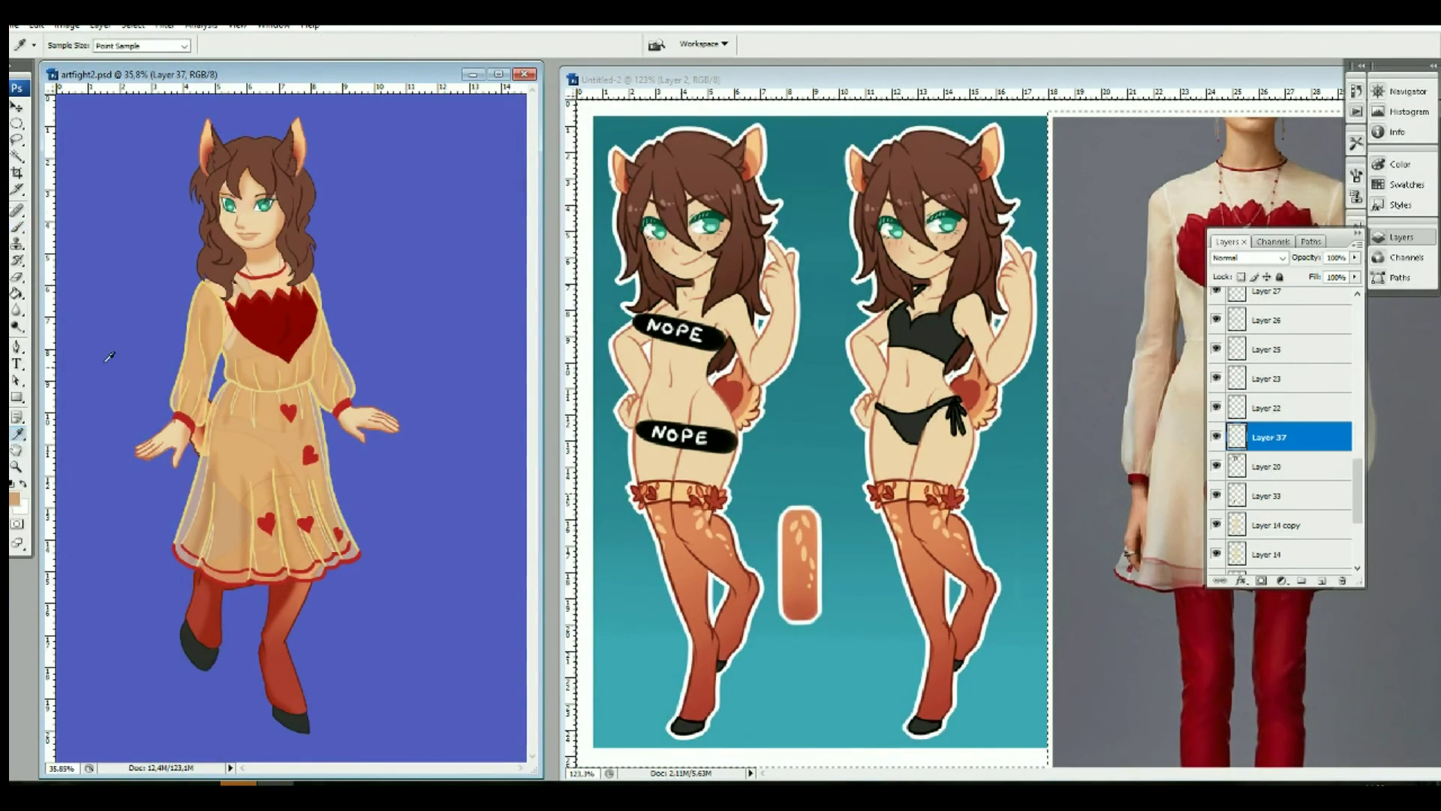
pyautogui.press('b')
pyautogui.click(99, 45)
pyautogui.doubleClick(124, 197)
pyautogui.click(99, 45)
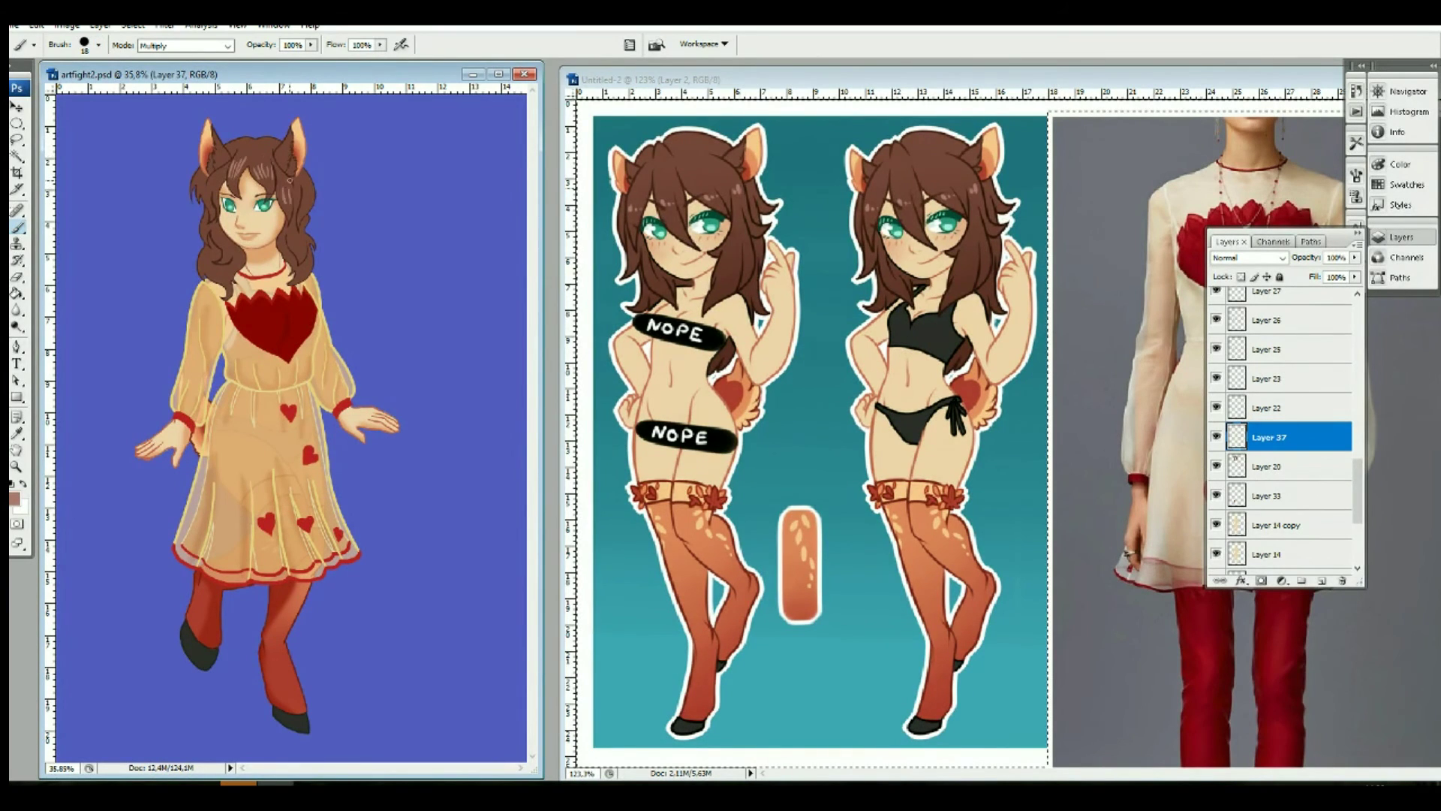
pyautogui.keyDown('ctrl'); pyautogui.click(253, 214); pyautogui.keyUp('ctrl')
pyautogui.click(99, 45)
pyautogui.doubleClick(76, 192)
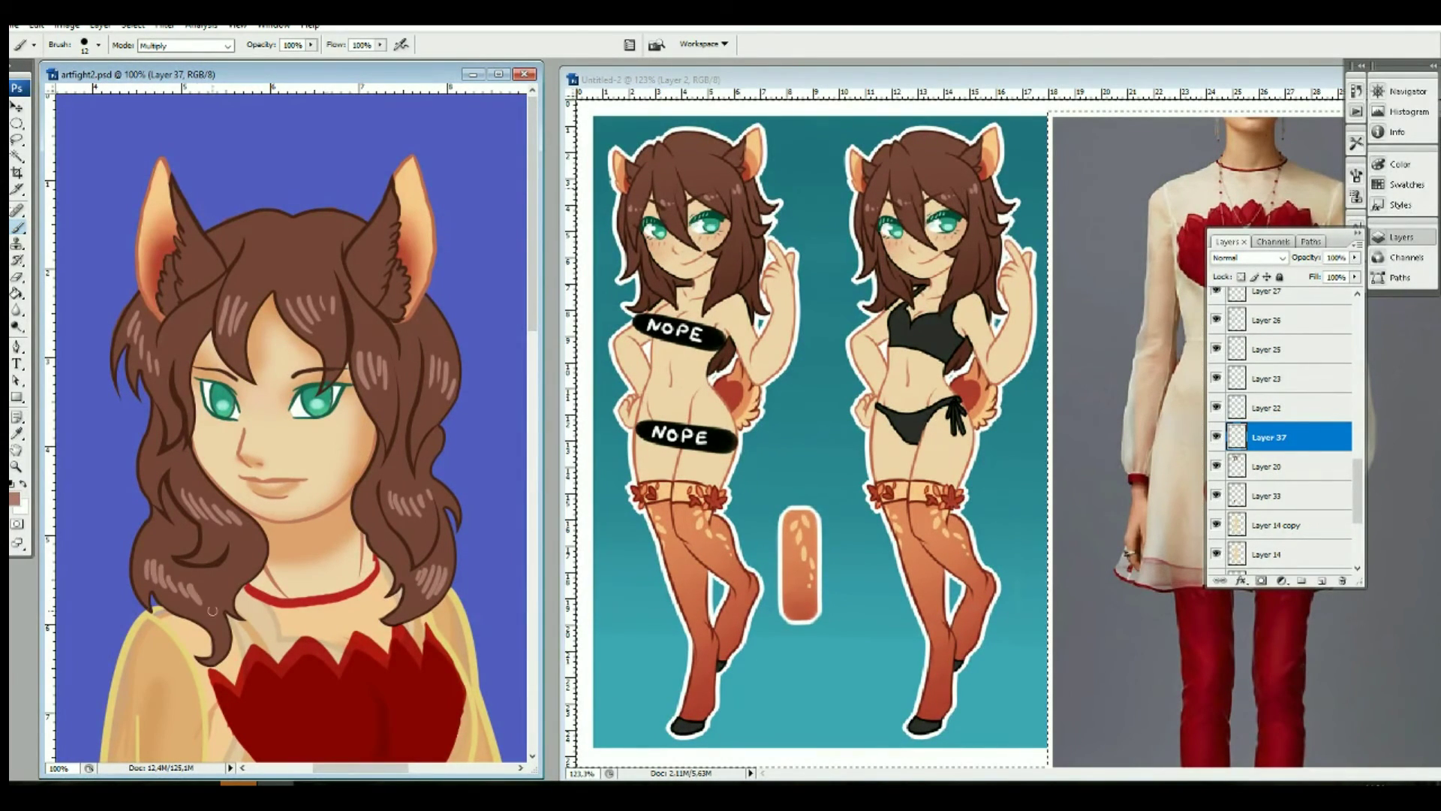
# Step: Soften the hair highlights with a 1 px Gaussian Blur
pyautogui.press('e')
pyautogui.click(165, 25)
pyautogui.write('1')
pyautogui.click(798, 210)
pyautogui.press('b')
pyautogui.hotkey('ctrl', 'z')
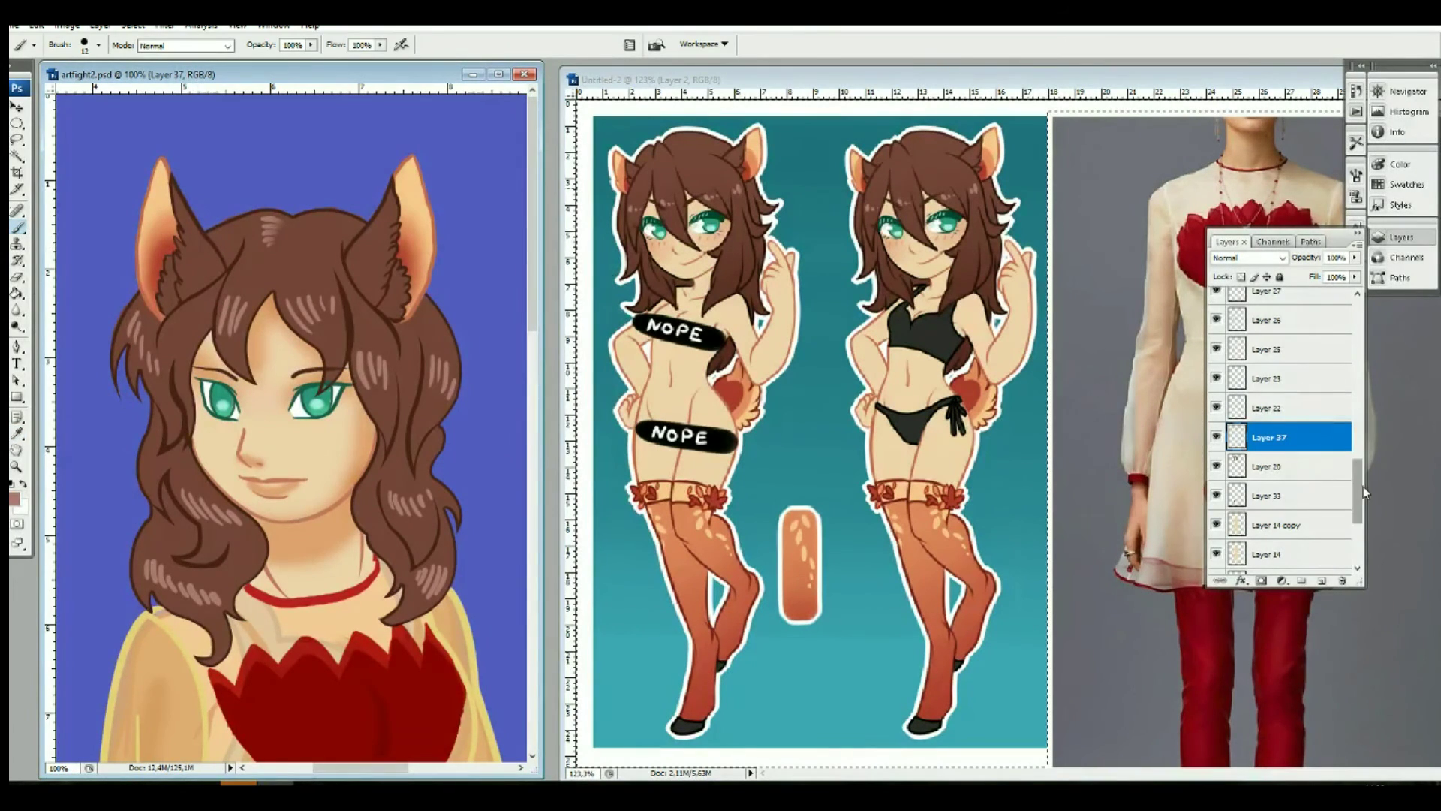
pyautogui.moveTo(1361, 484); pyautogui.dragTo(1361, 478)
pyautogui.scroll(-1, 1361, 479)
pyautogui.click(165, 25)
pyautogui.click(797, 210)
# Step: Delete both Background copy layers
pyautogui.doubleClick(16, 449)
pyautogui.scroll(-5, 1287, 450)
pyautogui.click(1287, 501)
pyautogui.keyDown('shift'); pyautogui.click(1287, 531); pyautogui.keyUp('shift')
pyautogui.click(1321, 580)
pyautogui.click(686, 301)
pyautogui.click(17, 140)
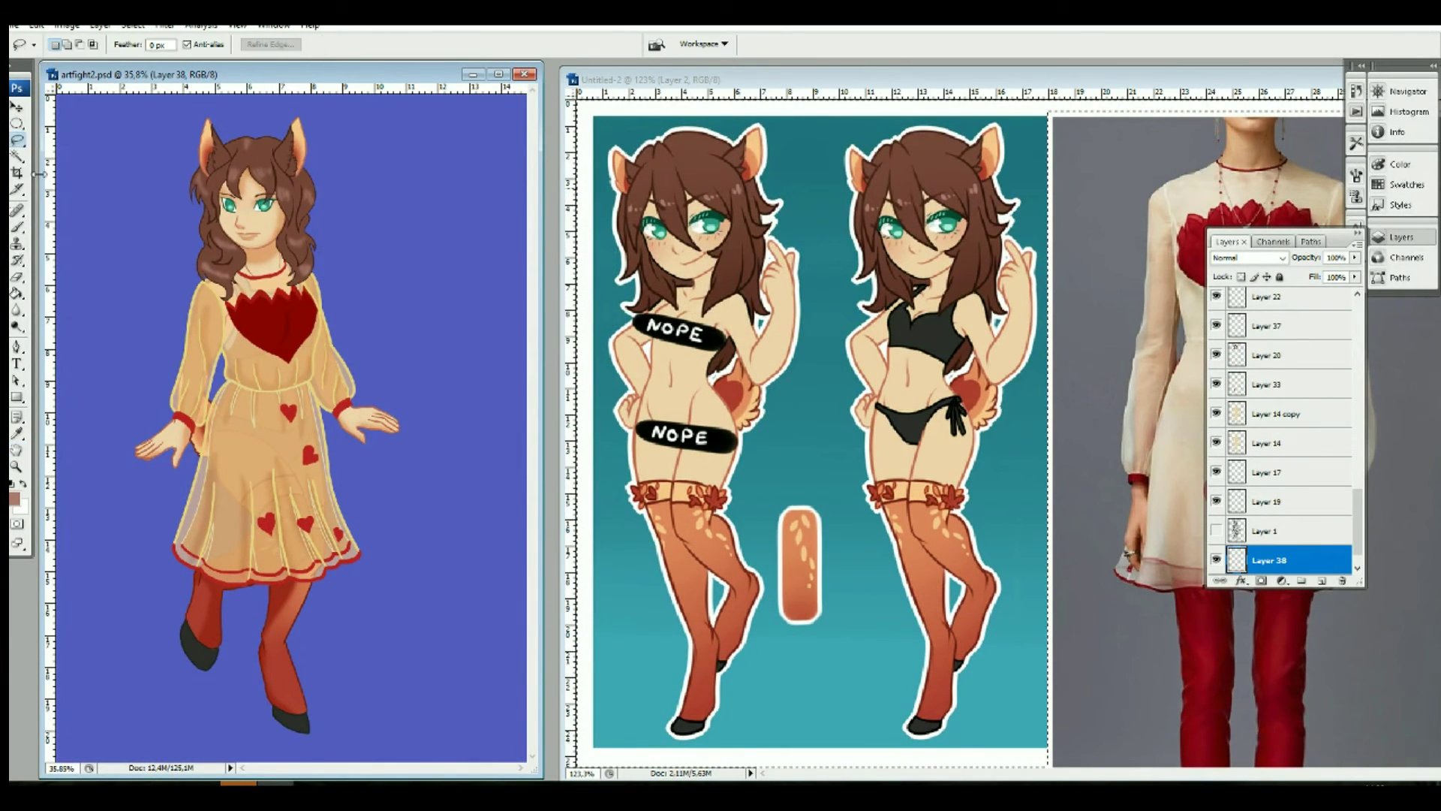
# Step: Lasso the figure including skirt and legs and fill it with light blue 48b8ff
pyautogui.moveTo(379, 442); pyautogui.dragTo(379, 548)
pyautogui.moveTo(136, 447); pyautogui.dragTo(187, 580)
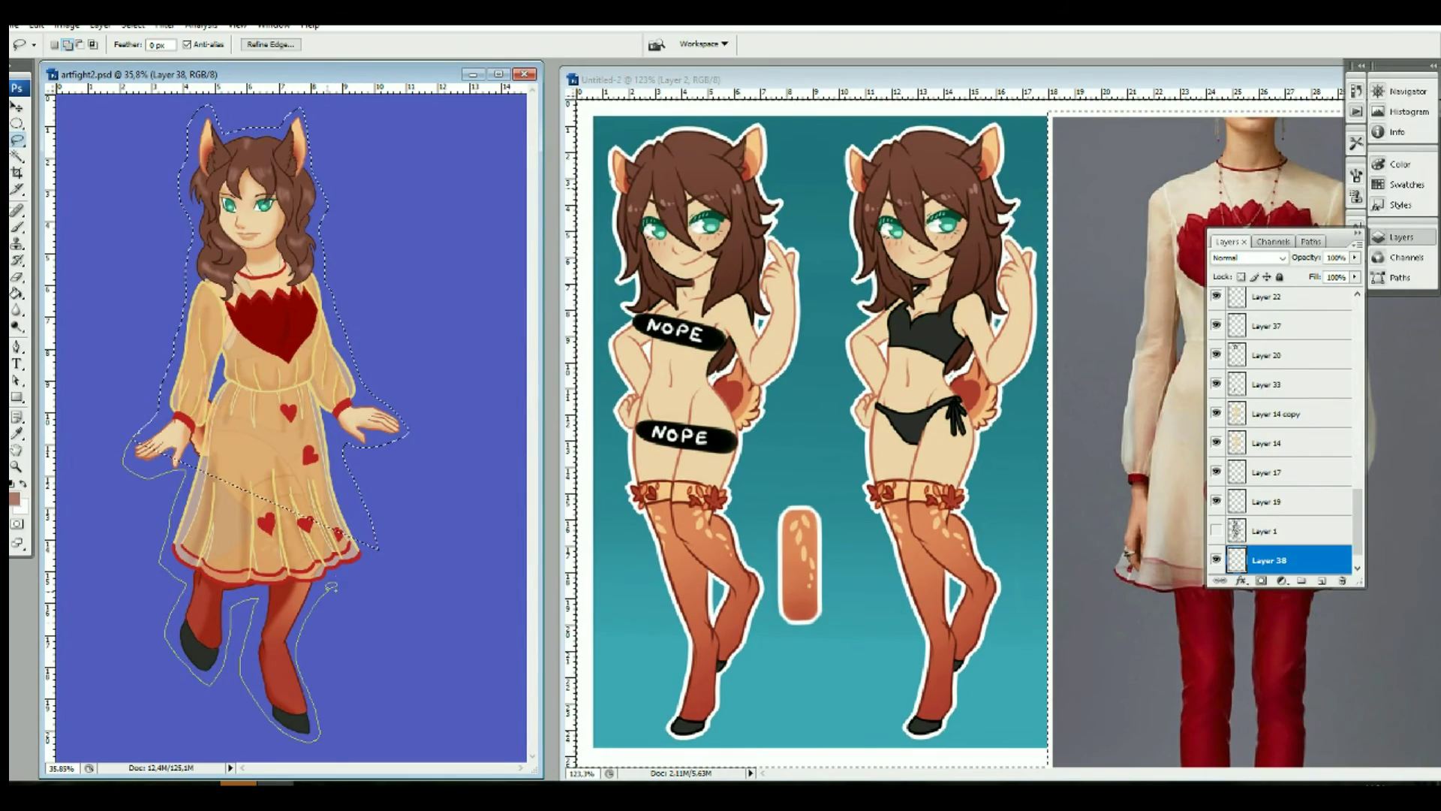
pyautogui.moveTo(323, 595); pyautogui.dragTo(180, 486)
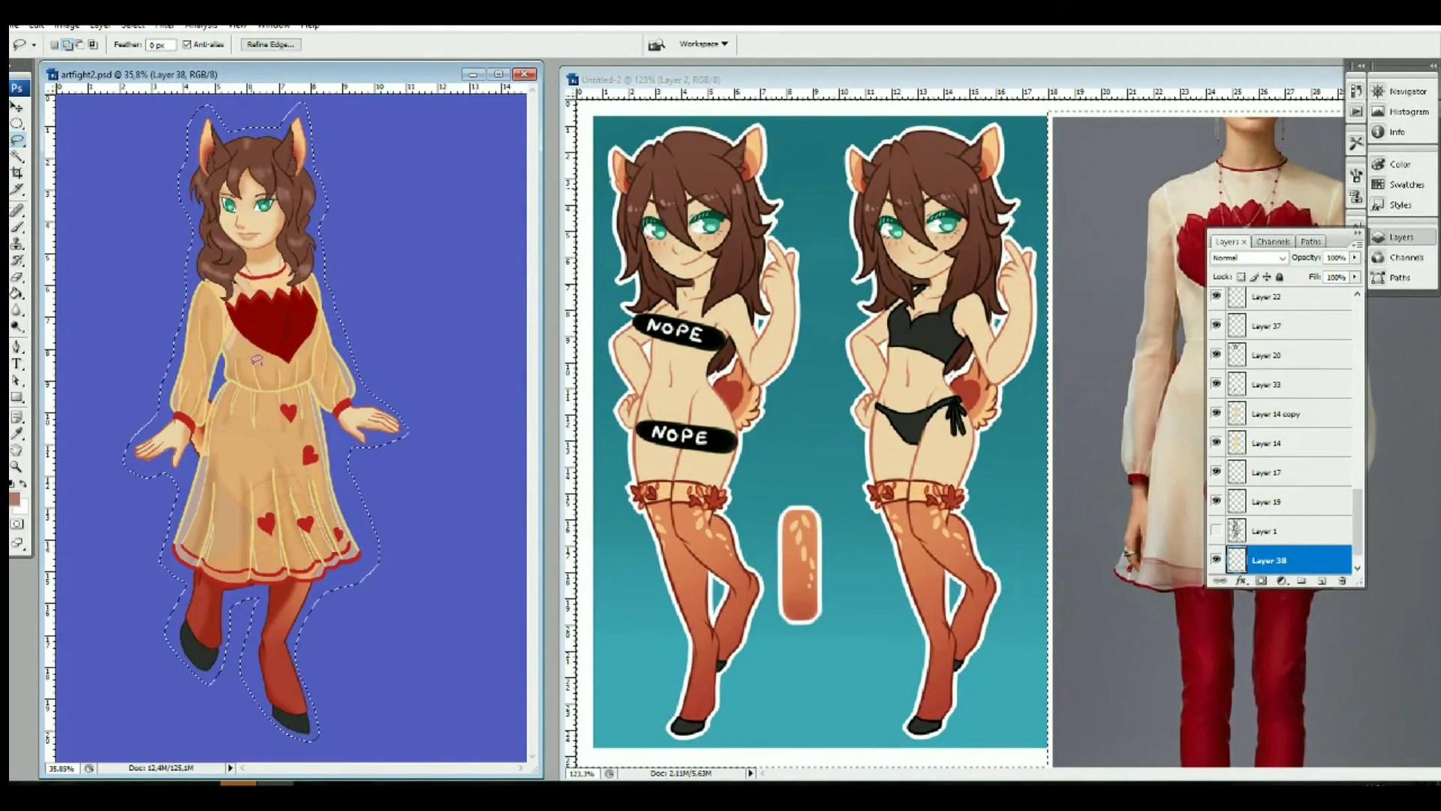
pyautogui.press('i')
pyautogui.click(15, 498)
pyautogui.click(352, 338)
pyautogui.click(281, 256)
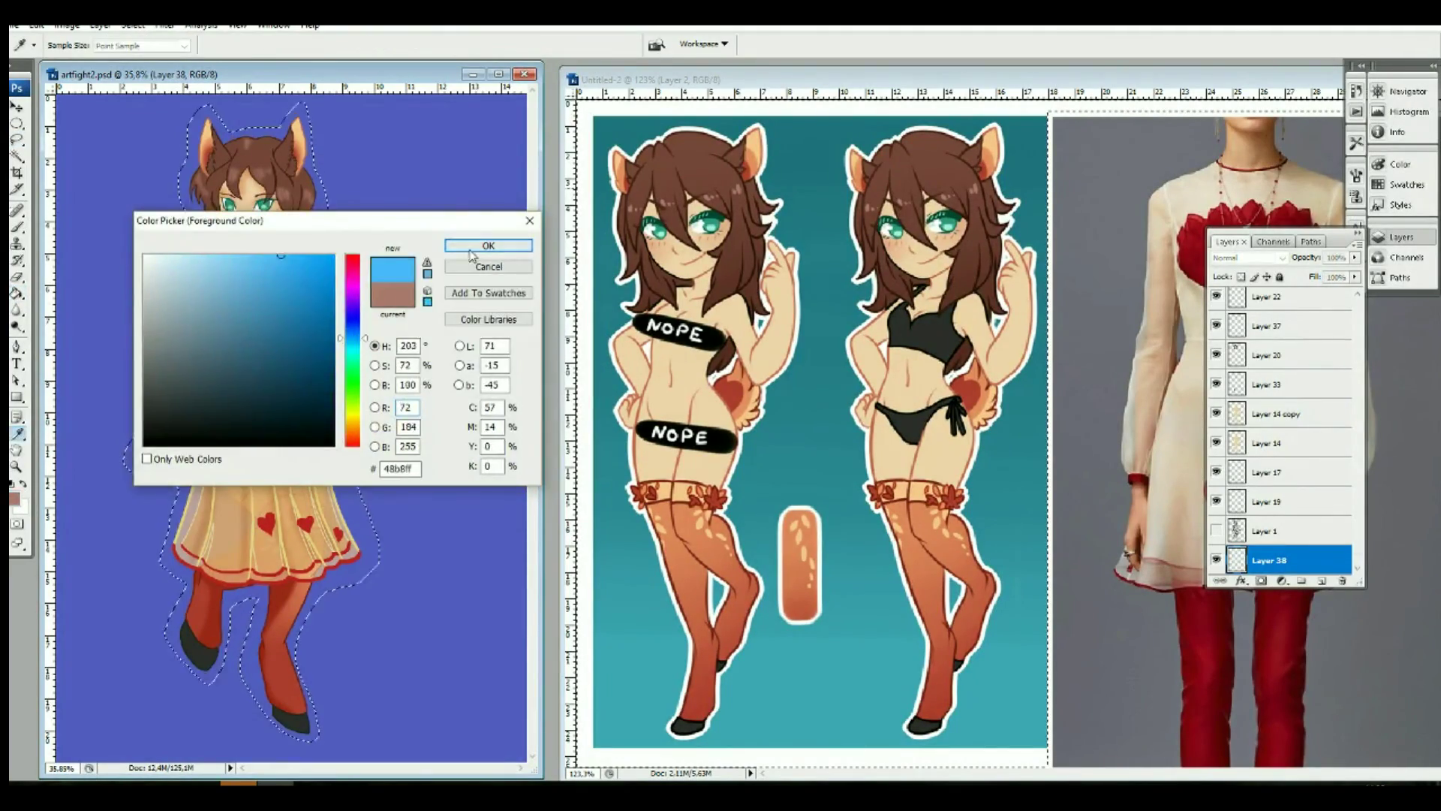
pyautogui.click(488, 245)
pyautogui.hotkey('alt', 'BackSpace')
pyautogui.hotkey('ctrl', 'd')
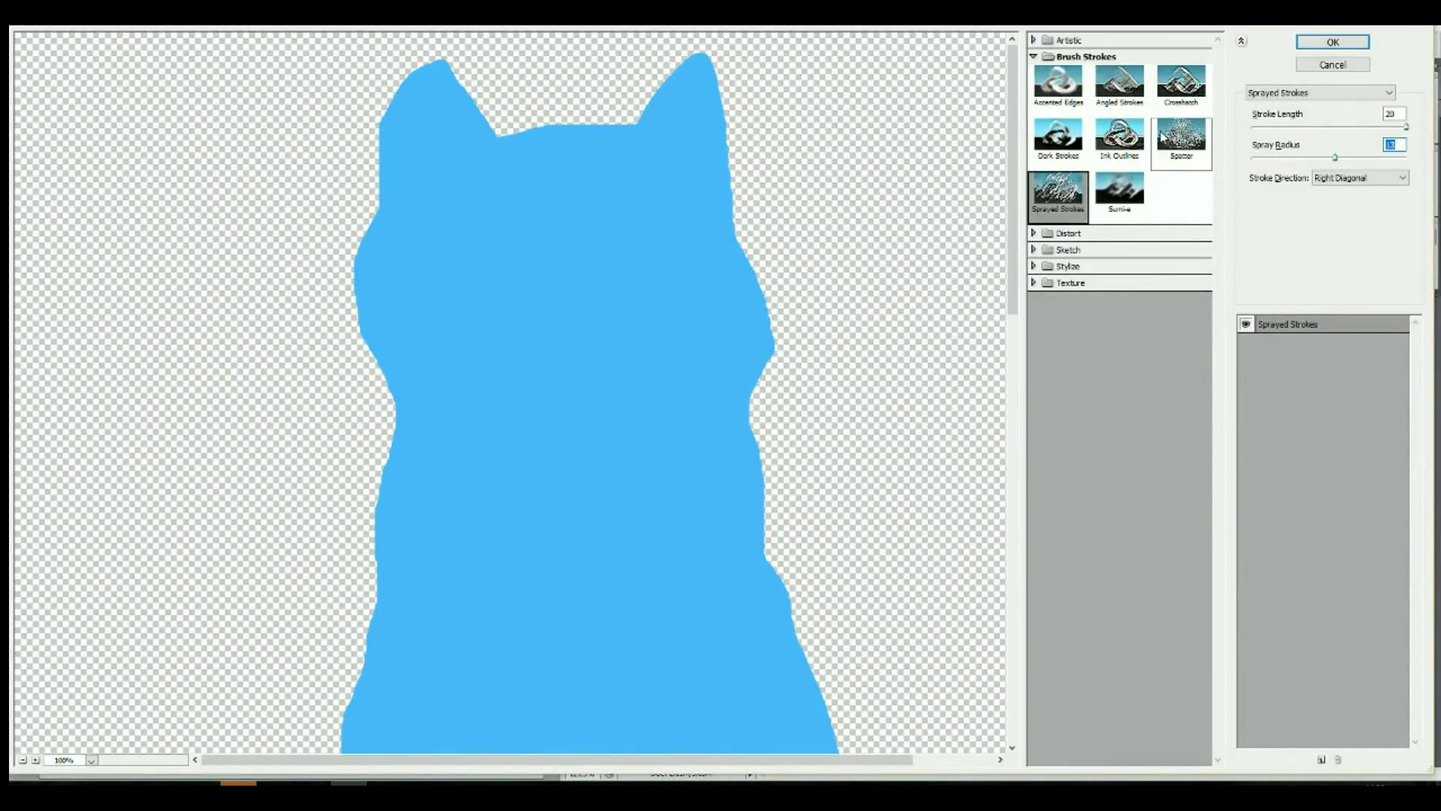
# Step: Blur the blue outline, then texture it with Reticulation after trying Glass and Ocean Ripple
pyautogui.click(1033, 233)
pyautogui.click(1119, 263)
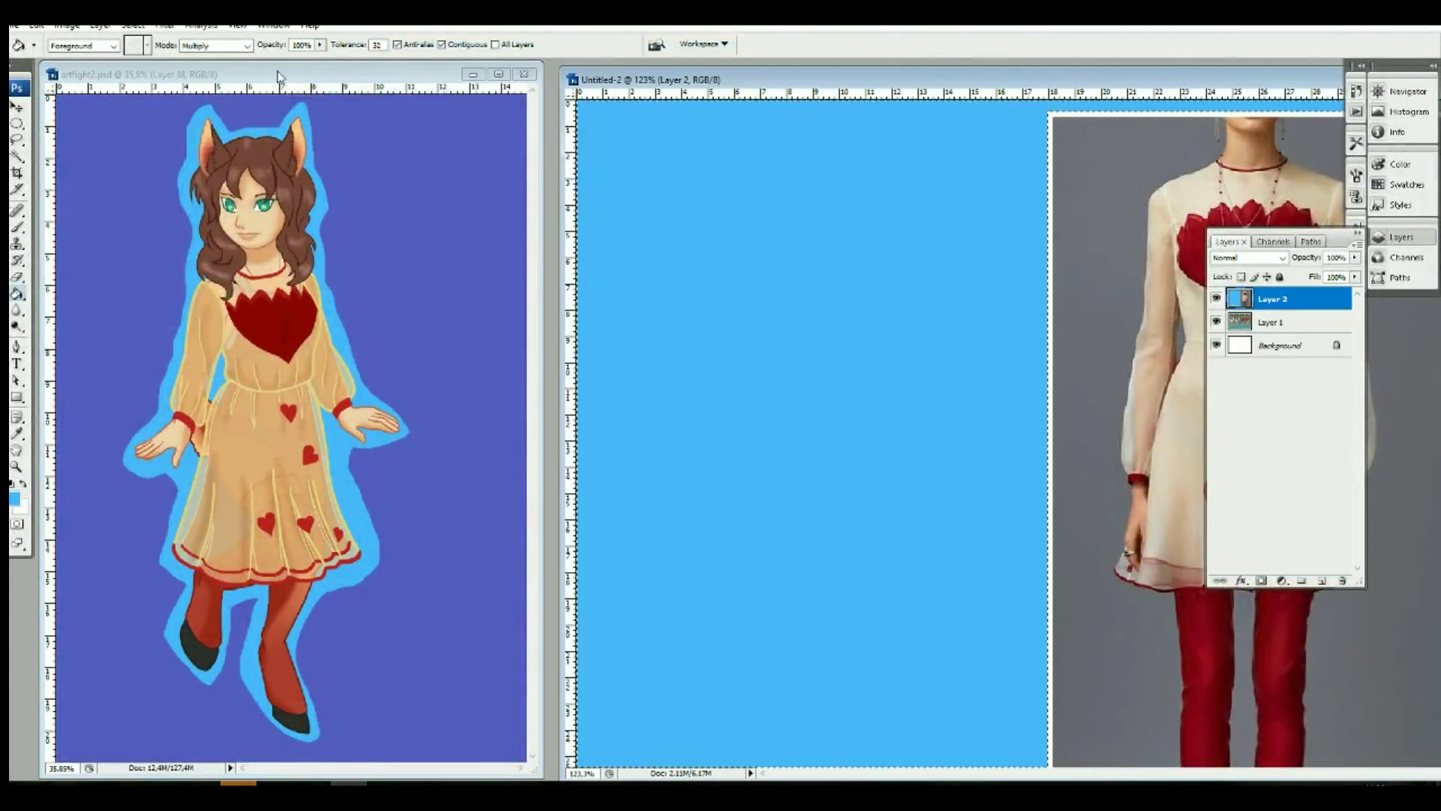
pyautogui.click(165, 25)
pyautogui.click(90, 225)
pyautogui.click(801, 210)
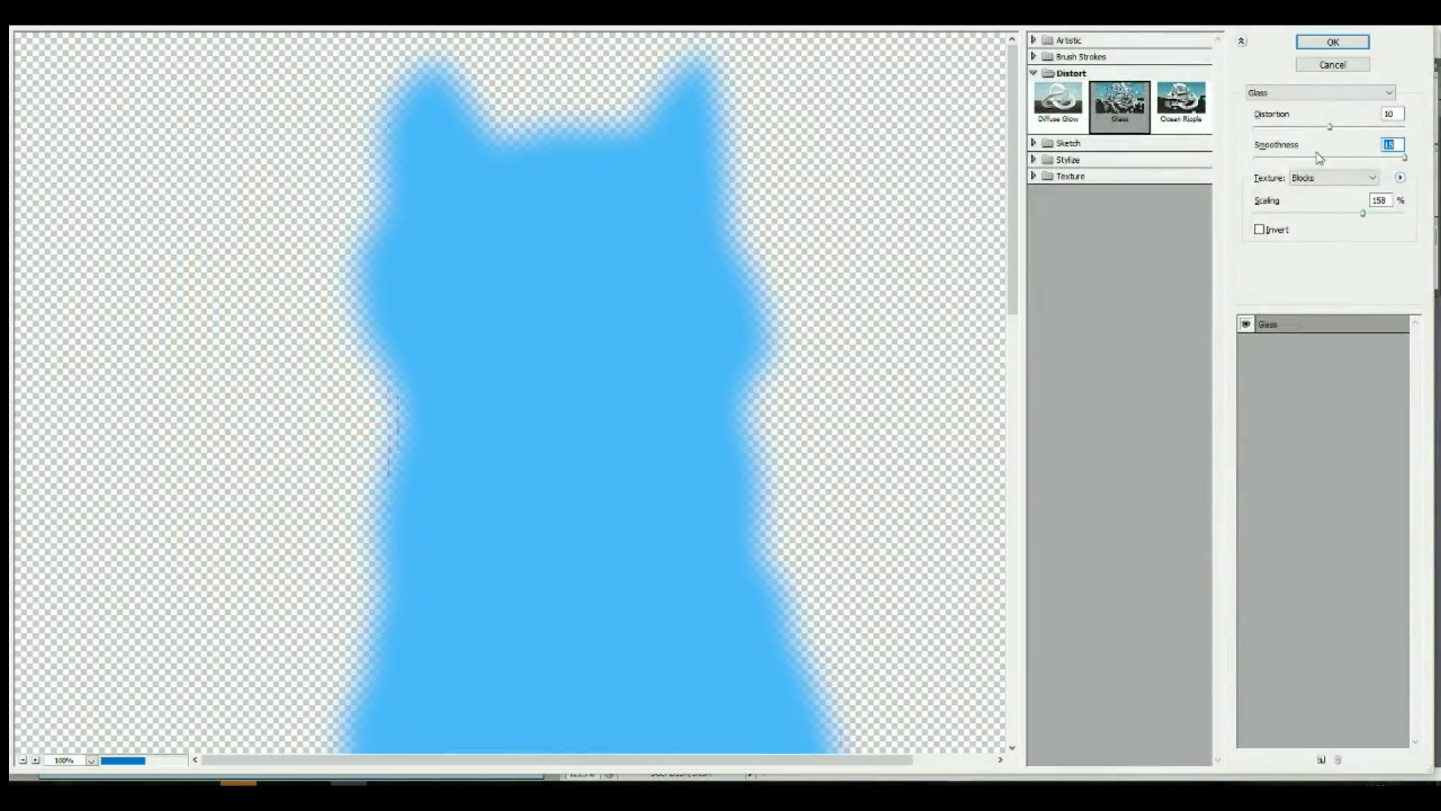
pyautogui.click(1182, 109)
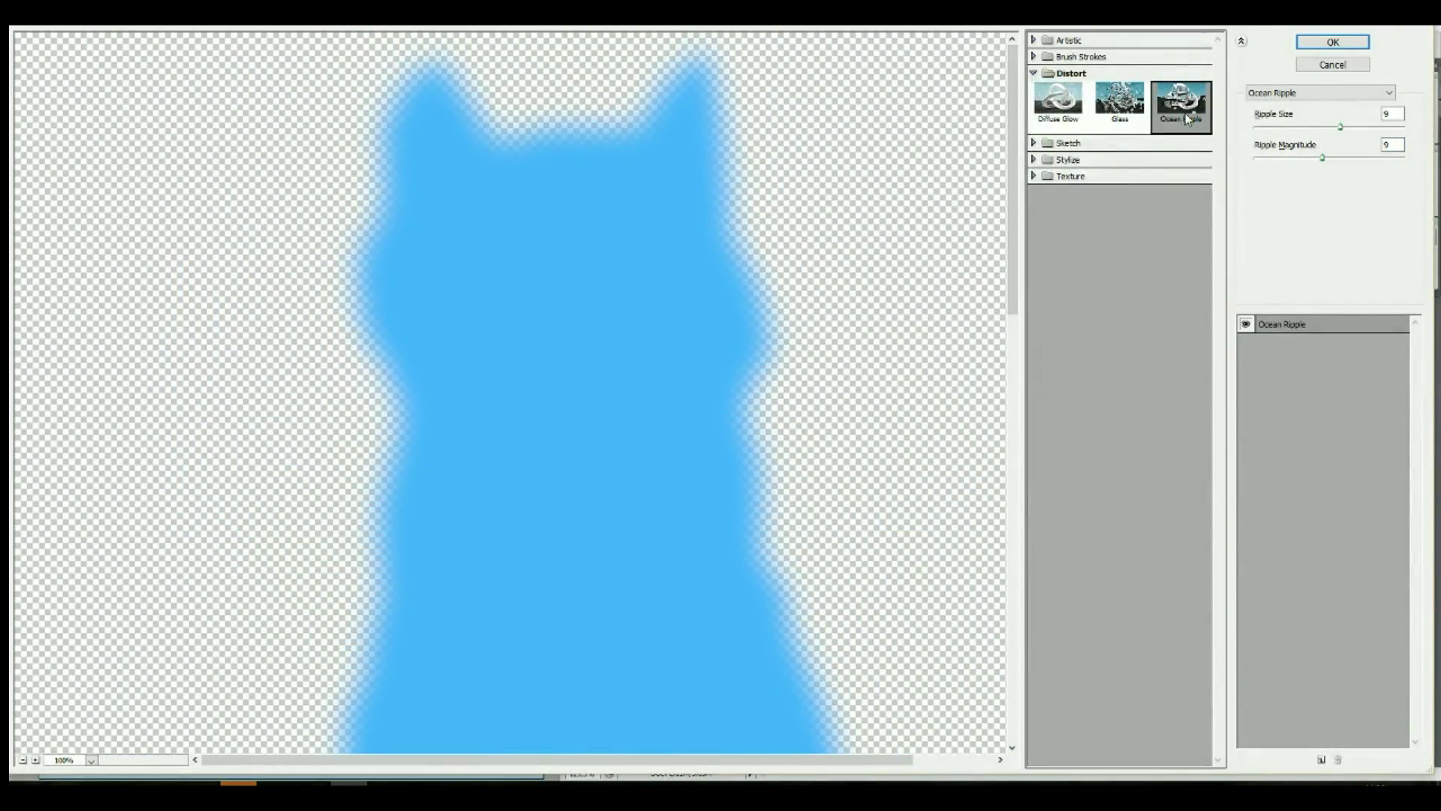
pyautogui.click(1067, 143)
pyautogui.click(1119, 329)
pyautogui.click(1119, 277)
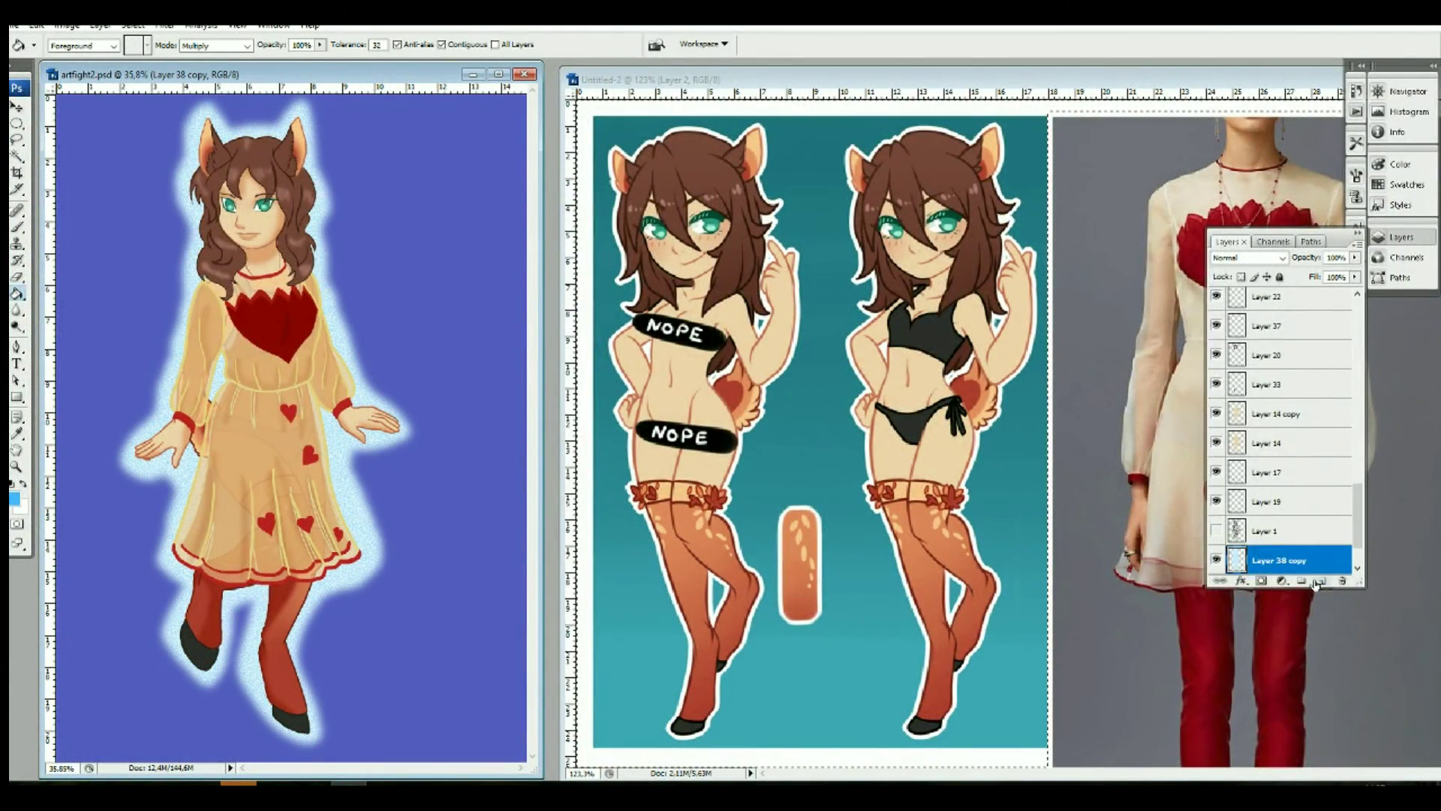
# Step: Set the textured glow's blend mode to Pin Light and hide the sheer dress overlay
pyautogui.click(1246, 258)
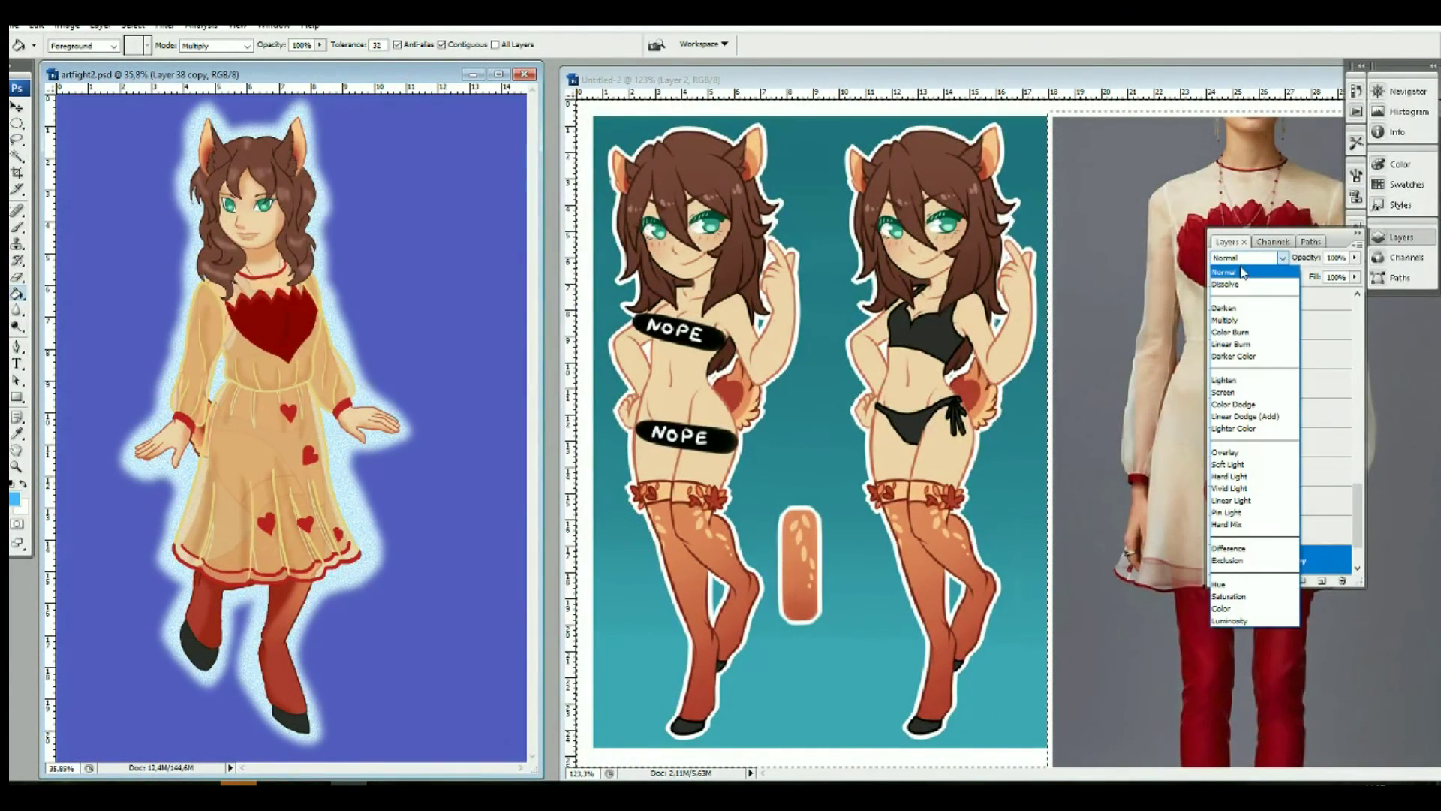
pyautogui.click(1244, 269)
pyautogui.scroll(-3, 1244, 269)
pyautogui.scroll(-3, 1244, 267)
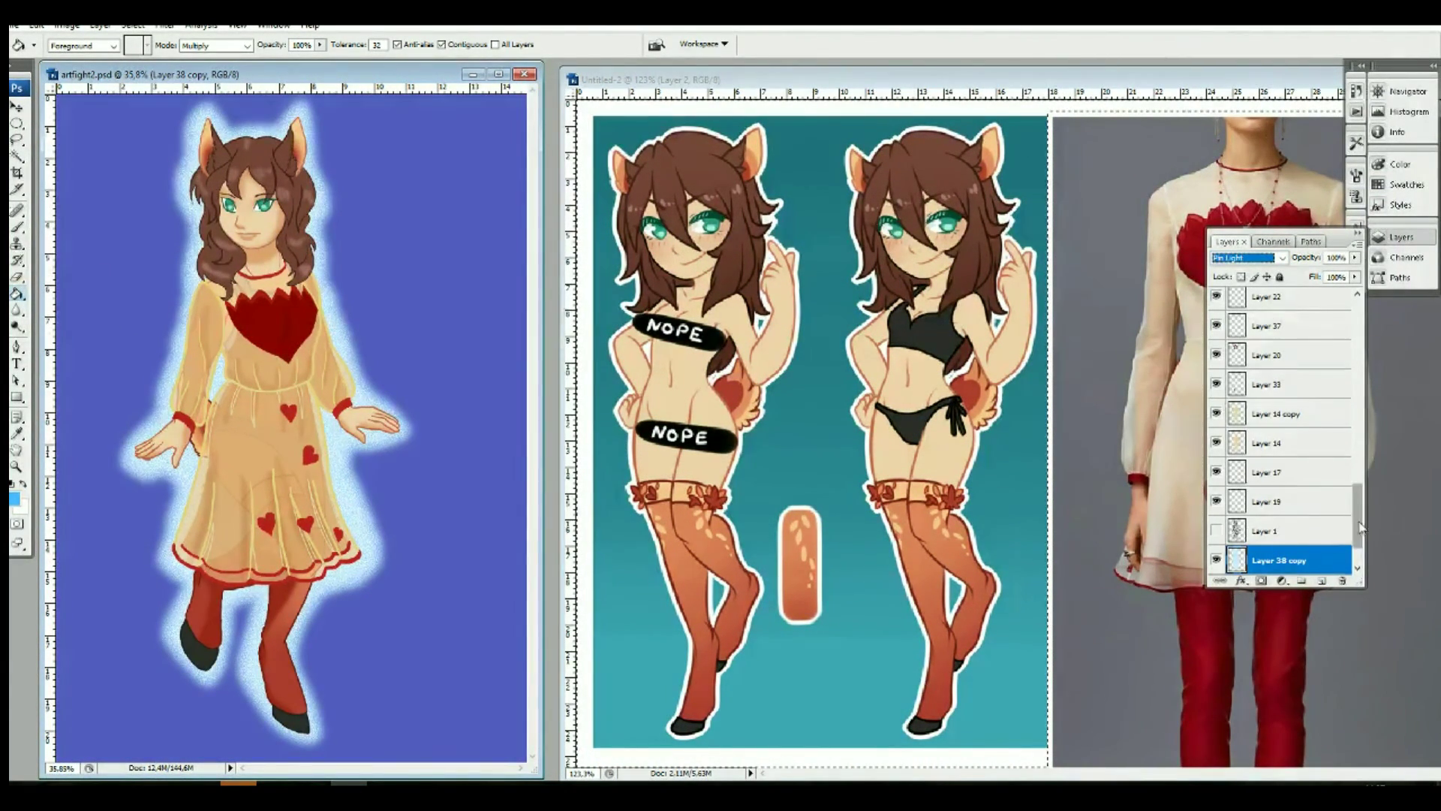
pyautogui.scroll(2, 1357, 528)
pyautogui.press('Delete')
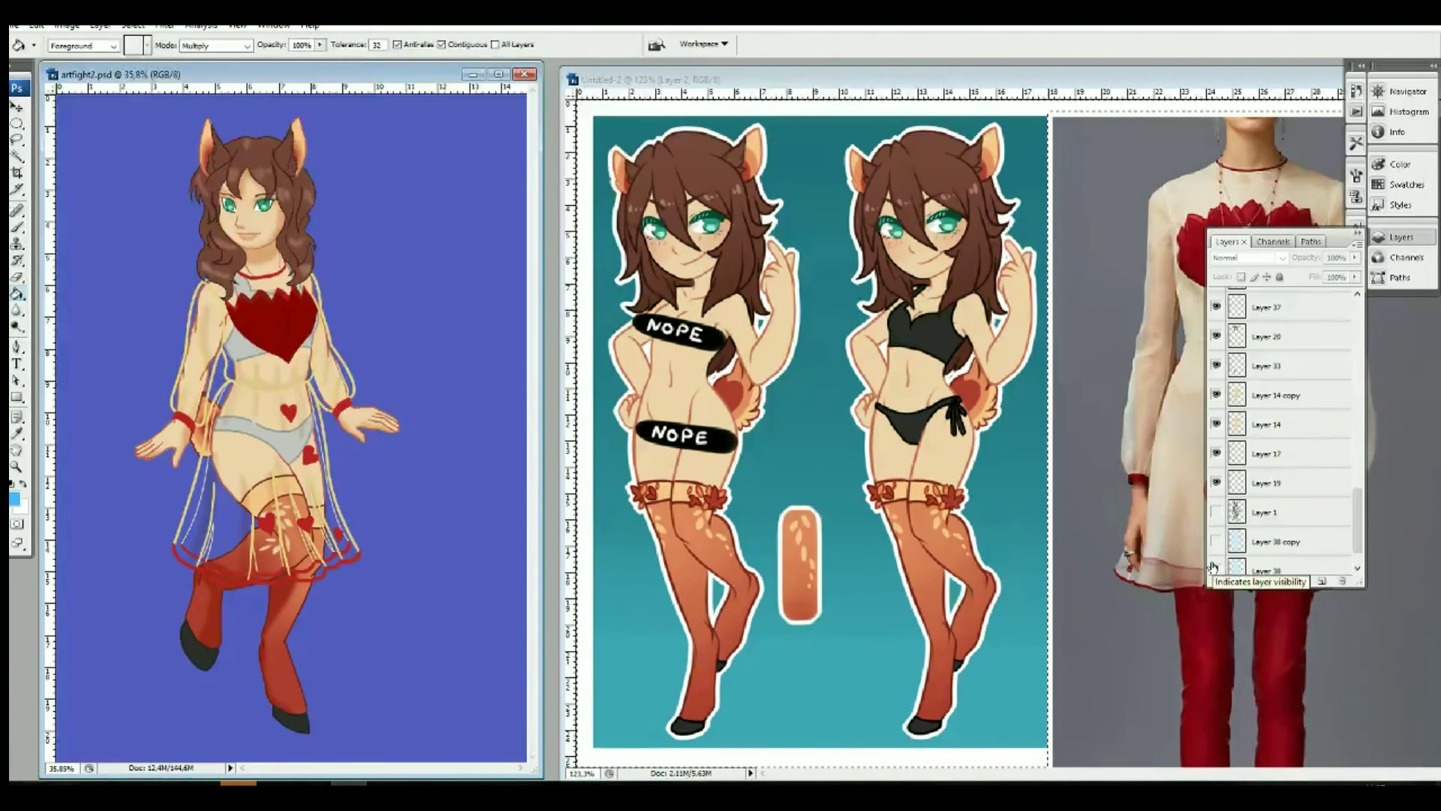
# Step: Hide the blue glow, add a new layer and zoom in on the skirt and thigh
pyautogui.moveTo(1357, 527); pyautogui.dragTo(1357, 439)
pyautogui.click(1276, 497)
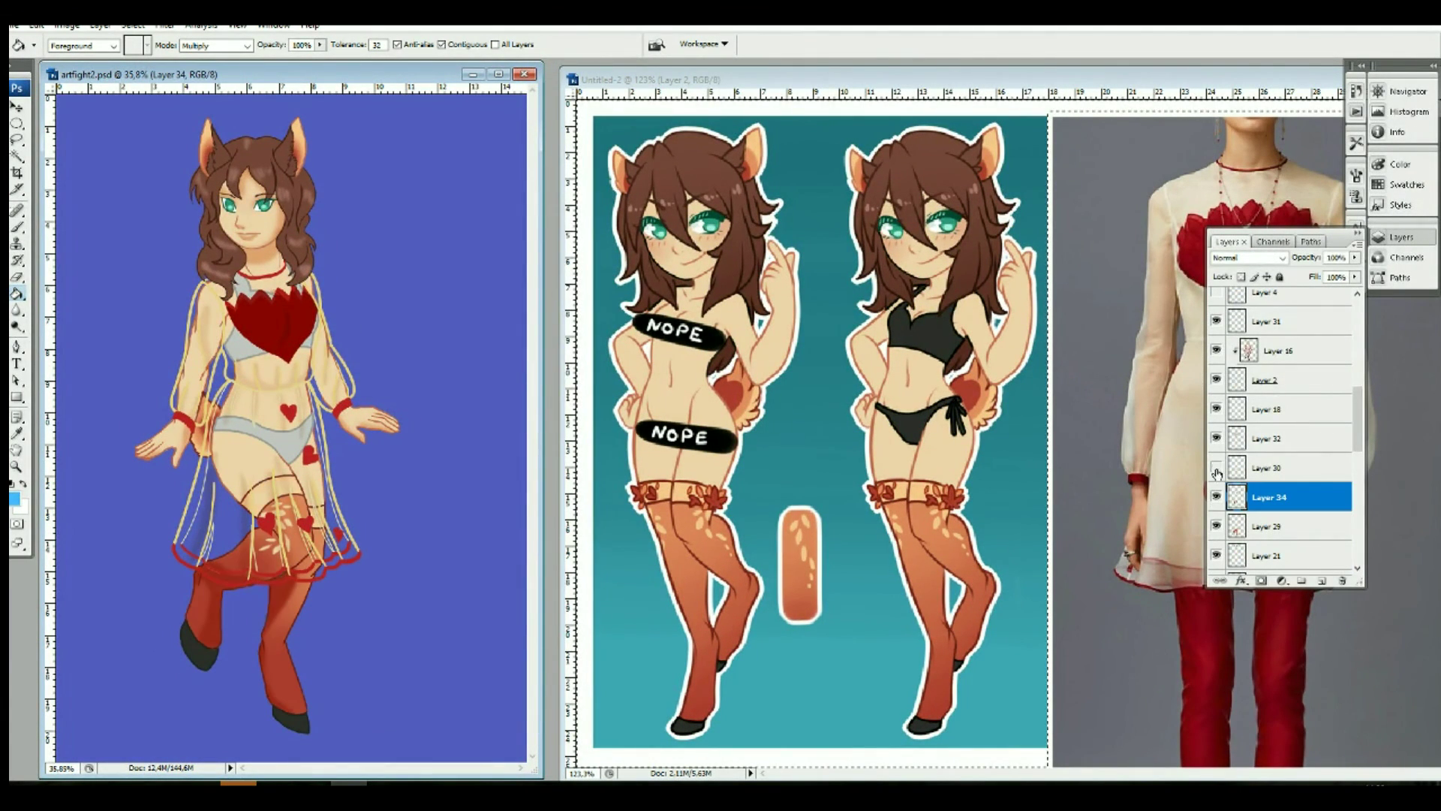
pyautogui.click(1322, 581)
pyautogui.click(17, 465)
pyautogui.click(272, 518)
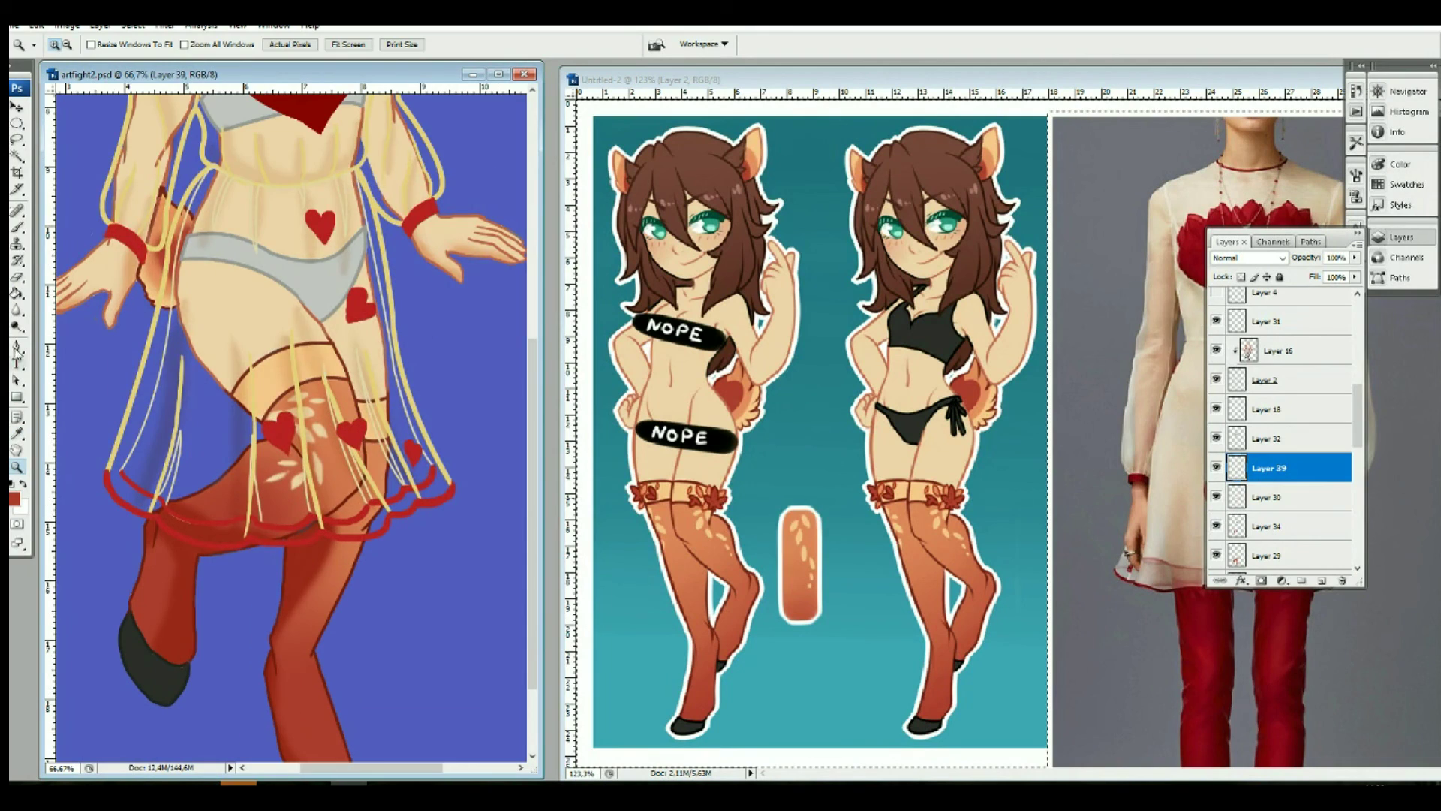
pyautogui.press('b')
pyautogui.keyDown('ctrl'); pyautogui.click(267, 388); pyautogui.keyUp('ctrl')
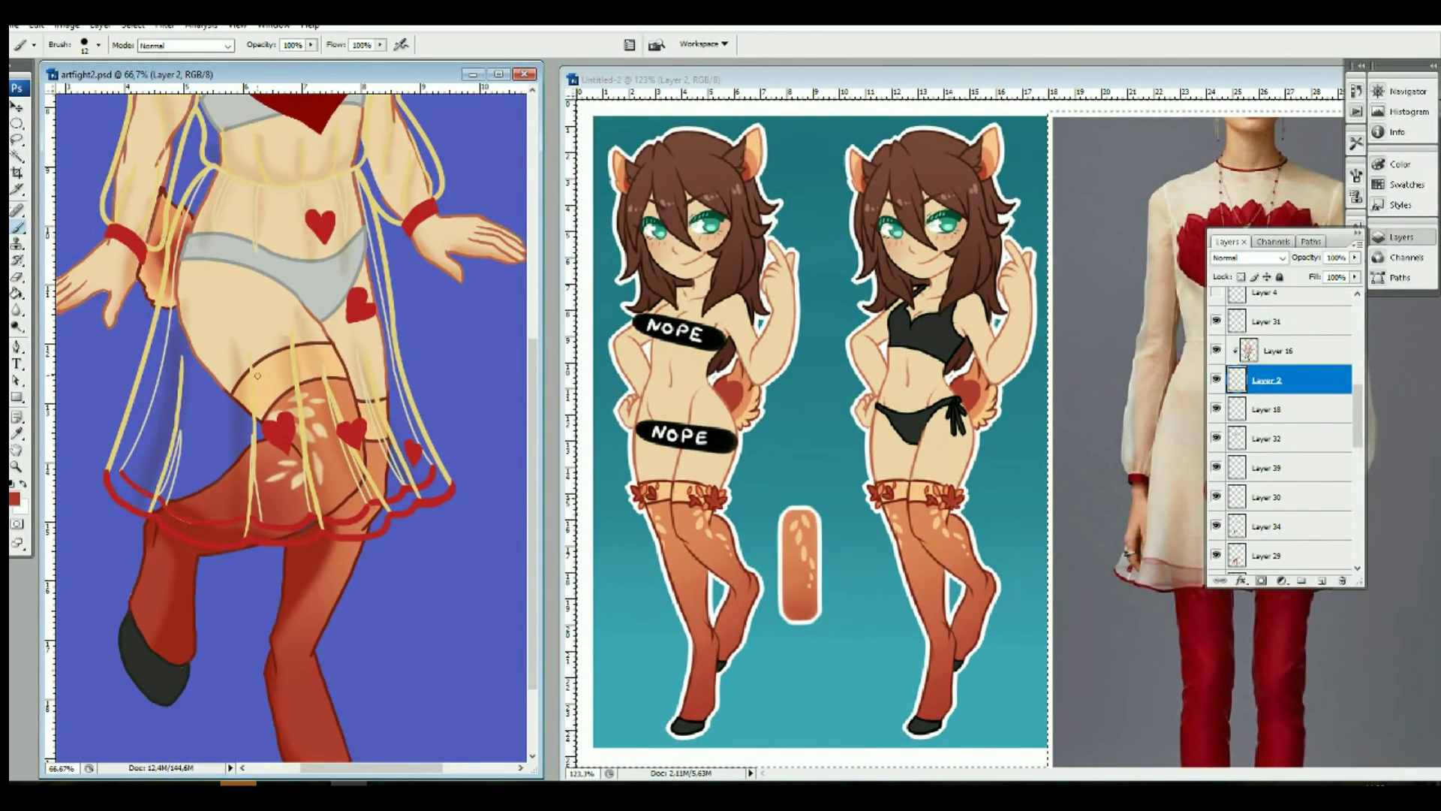
# Step: Draw the flower outline on the thigh with the Pen tool and stroke it in brown
pyautogui.press('p')
pyautogui.moveTo(279, 384); pyautogui.dragTo(241, 384)
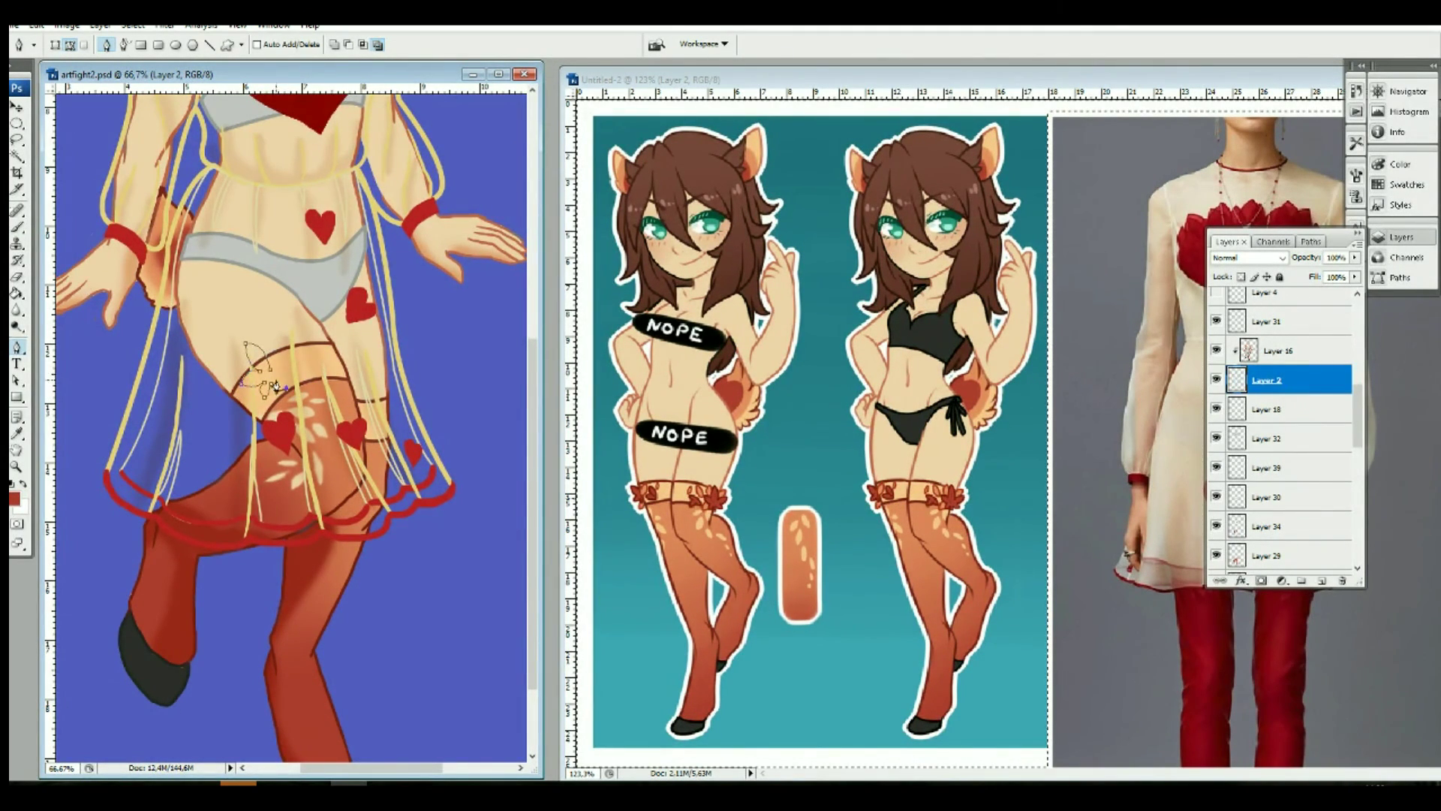
pyautogui.hotkey('ctrl', 'shift', 'alt', 'n')
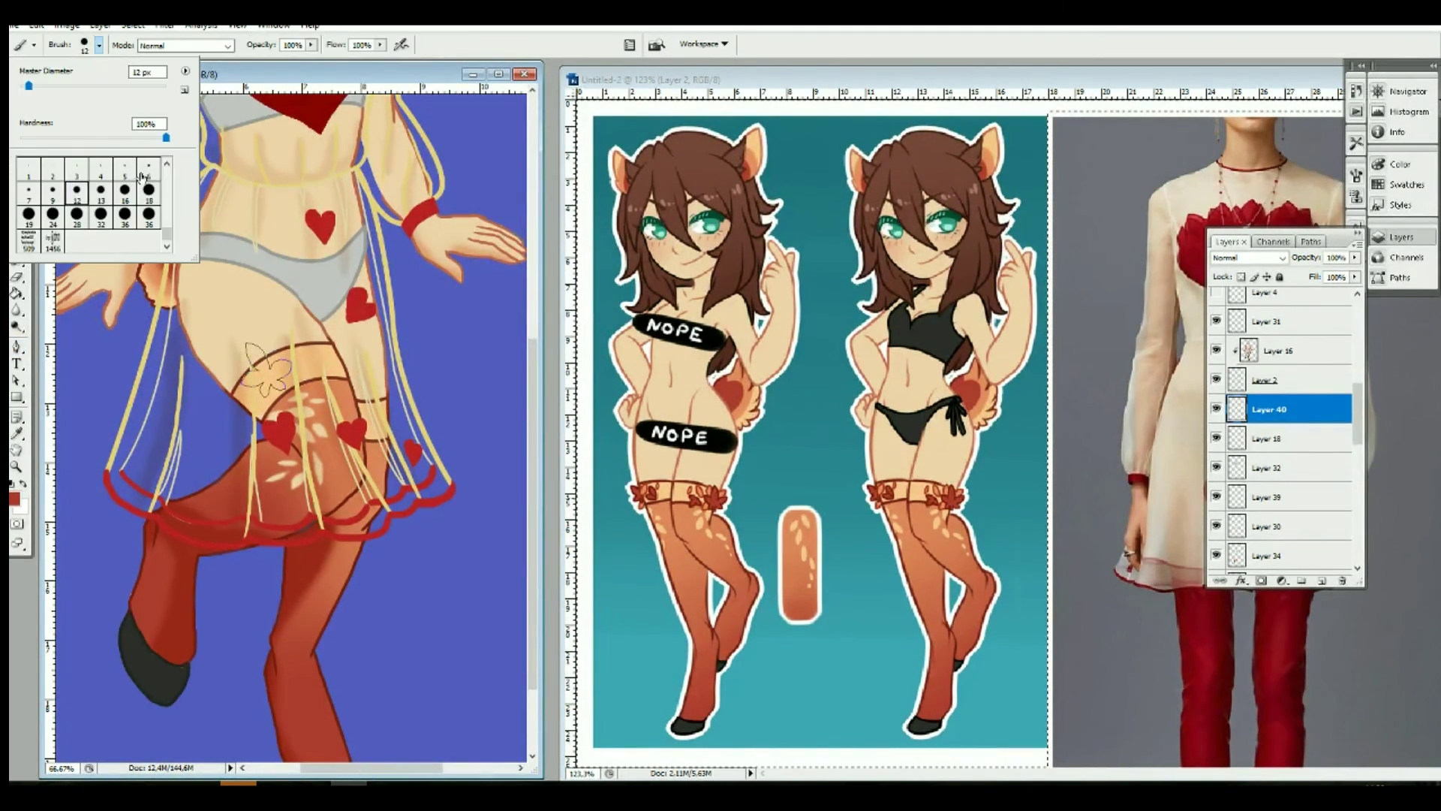
pyautogui.press('i')
pyautogui.press('p')
pyautogui.rightClick(256, 364)
pyautogui.click(322, 458)
pyautogui.press('Return')
# Step: Duplicate the flower outline and transform the copy up into the big flower
pyautogui.hotkey('ctrl', 'j')
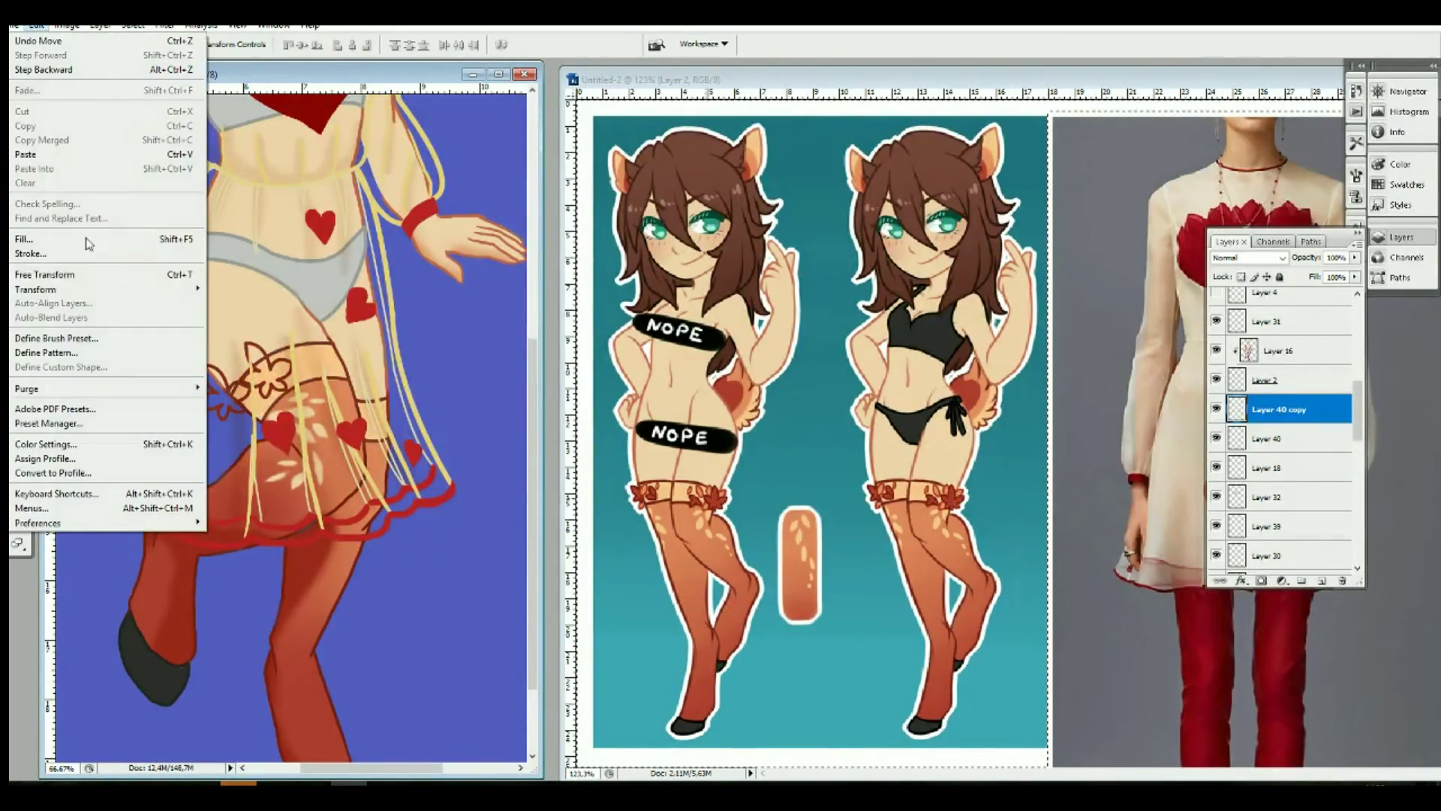
pyautogui.hotkey('ctrl', 't')
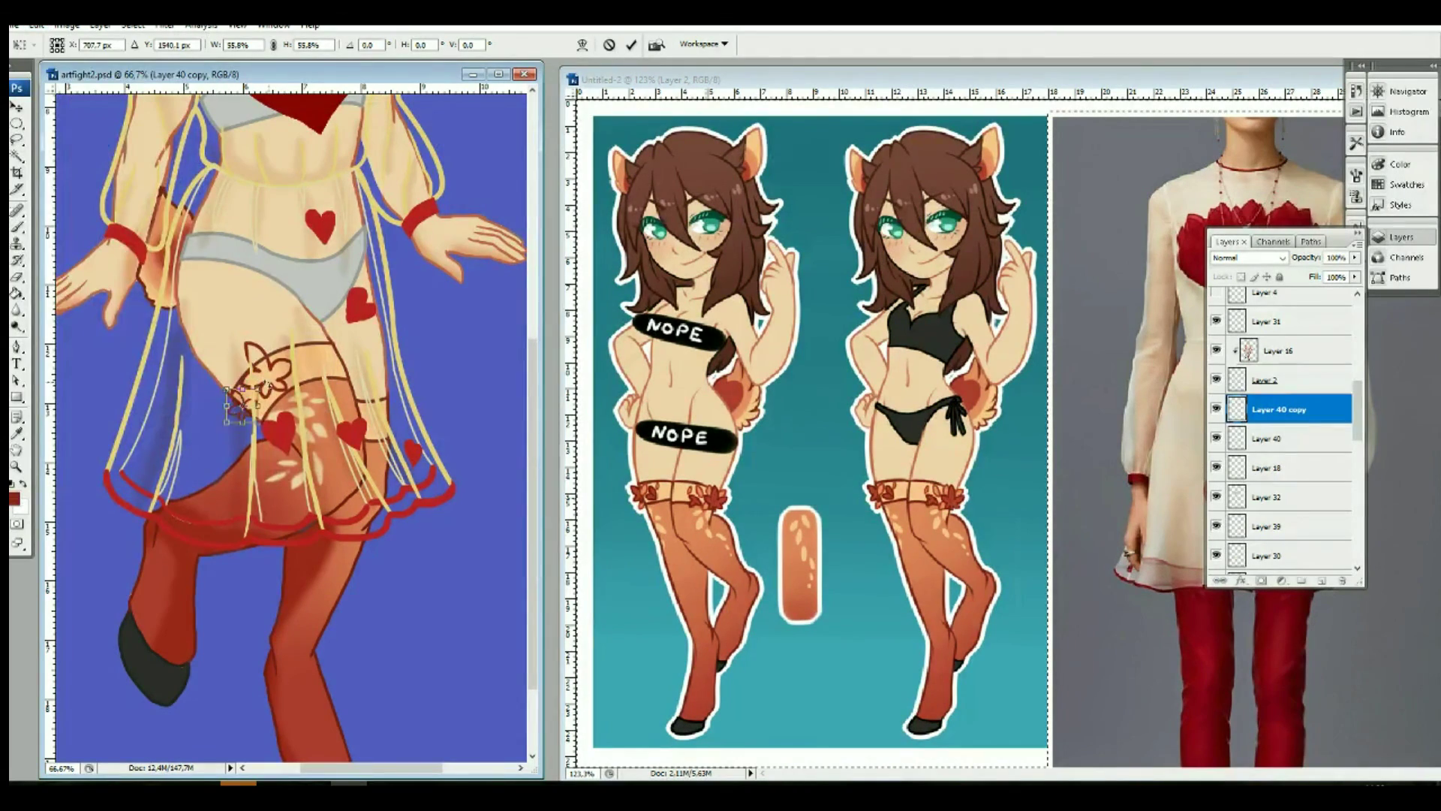
pyautogui.moveTo(242, 405); pyautogui.dragTo(259, 383)
pyautogui.press('Return')
# Step: Fill the thigh flower with dark red sampled from the artwork on a new layer
pyautogui.press('i')
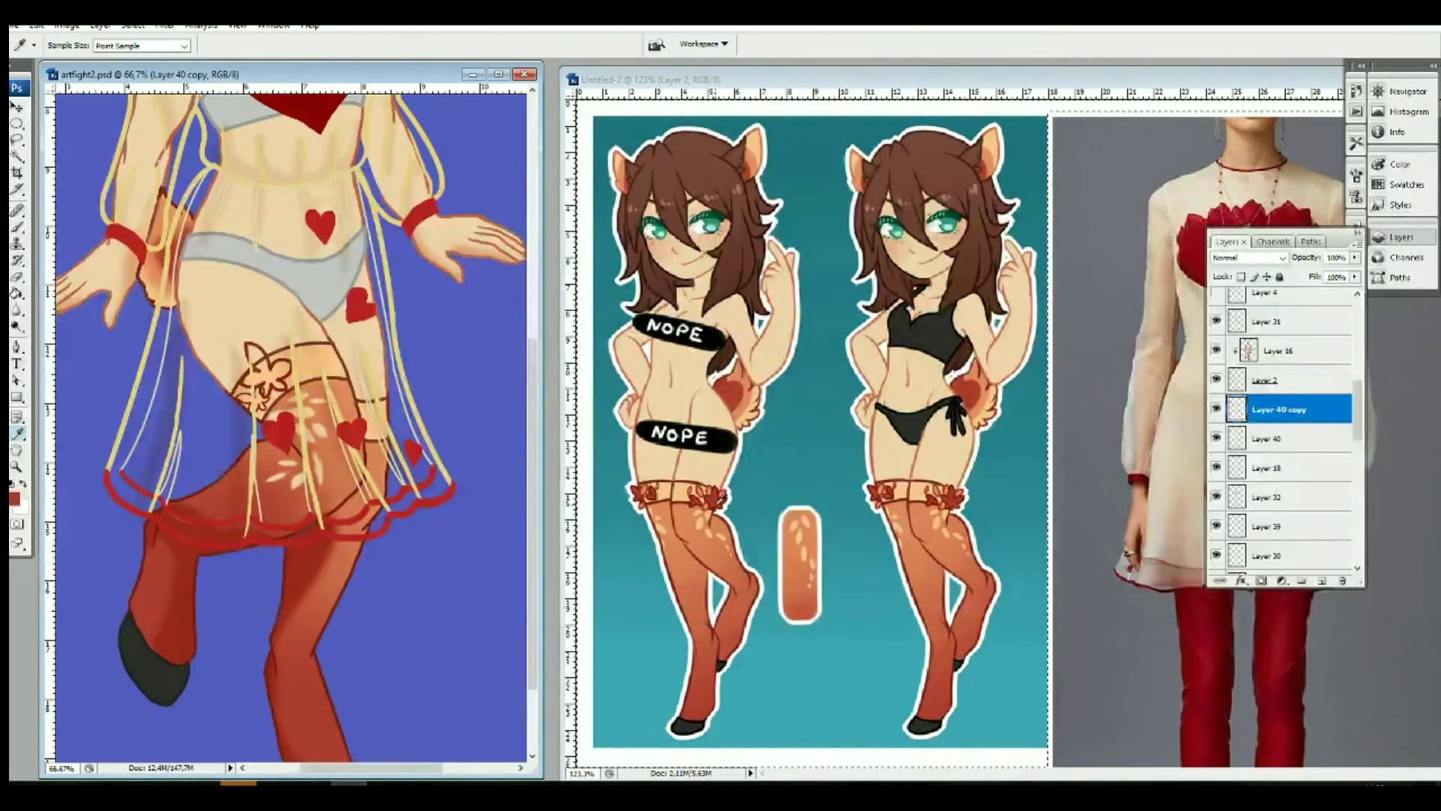
pyautogui.click(1276, 467)
pyautogui.click(1322, 581)
pyautogui.press('b')
pyautogui.click(97, 45)
pyautogui.moveTo(248, 347); pyautogui.dragTo(256, 409)
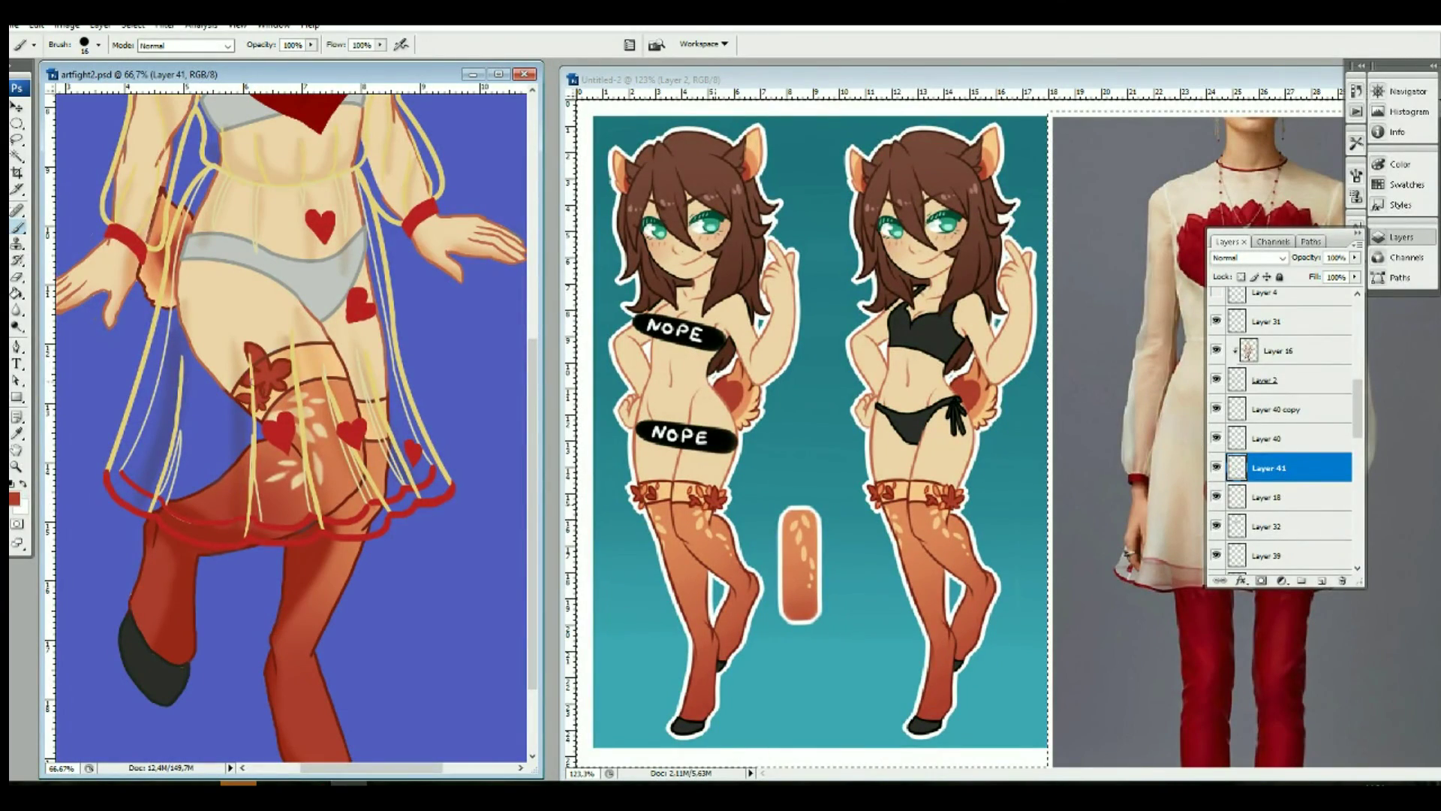
# Step: Set an 18 px brush tip, switch to the Eraser and select the Layer 40 flower outline layers
pyautogui.click(1313, 380)
pyautogui.click(97, 45)
pyautogui.press('e')
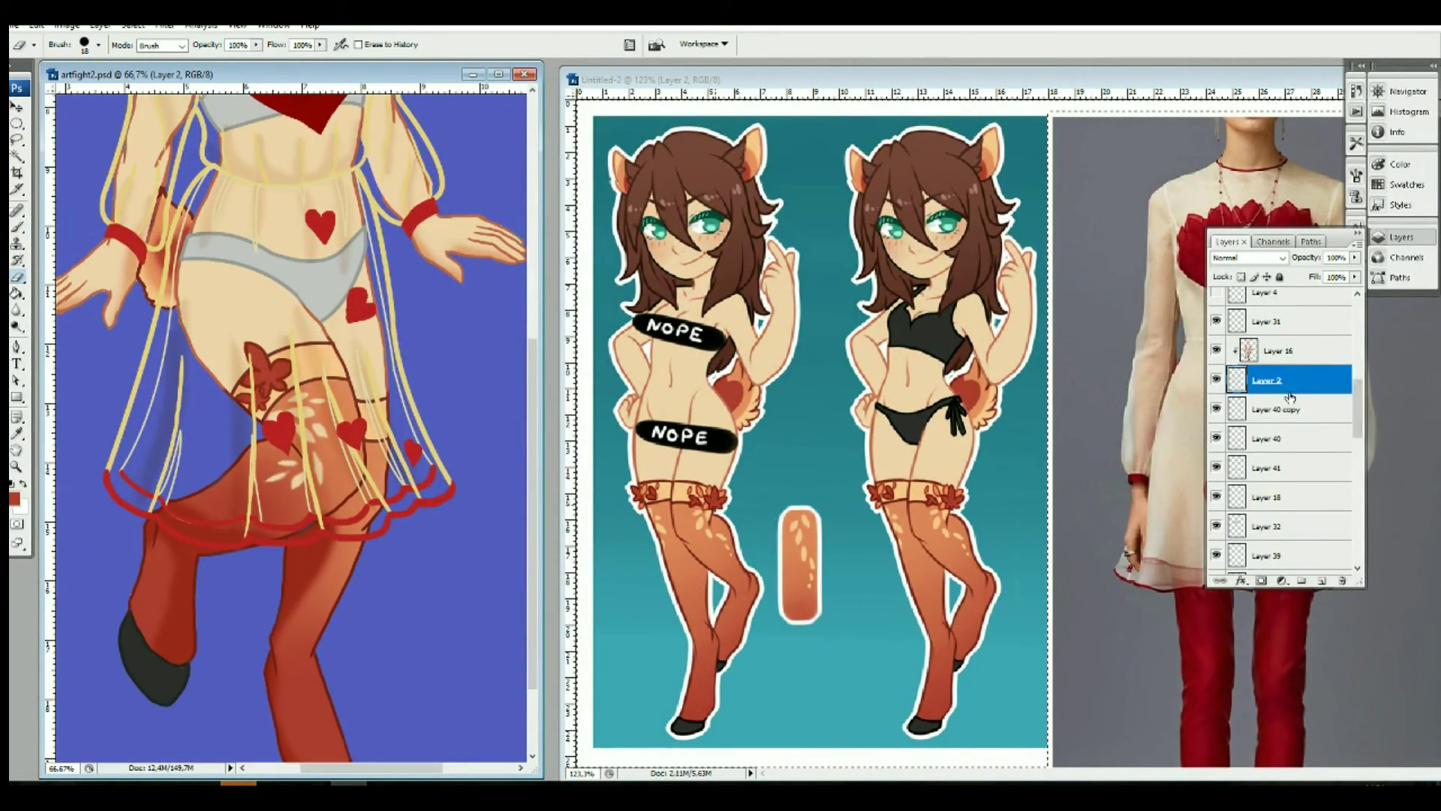
pyautogui.click(1289, 409)
pyautogui.click(1290, 438)
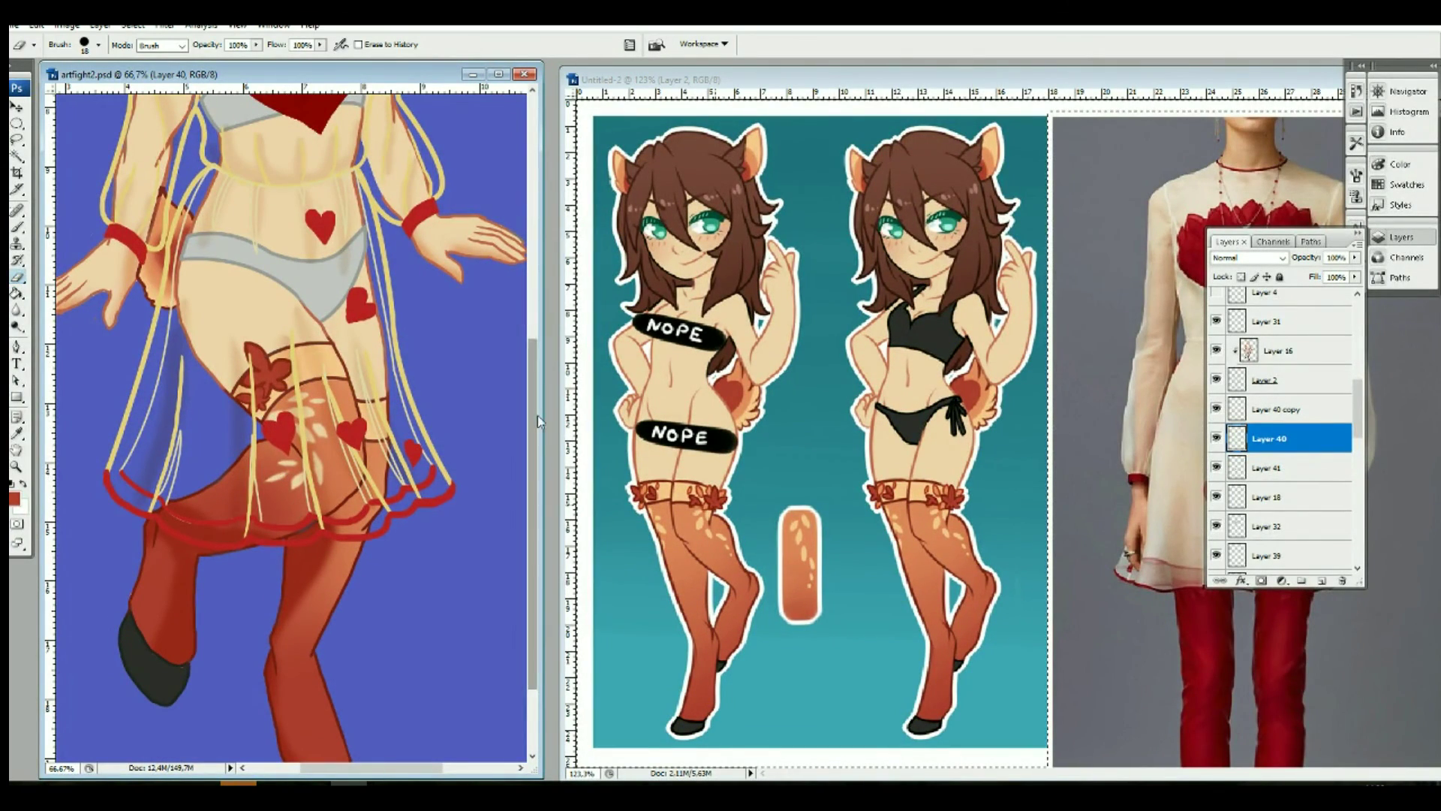
pyautogui.press('i')
pyautogui.hotkey('ctrl', 'shift', 'alt', 'n')
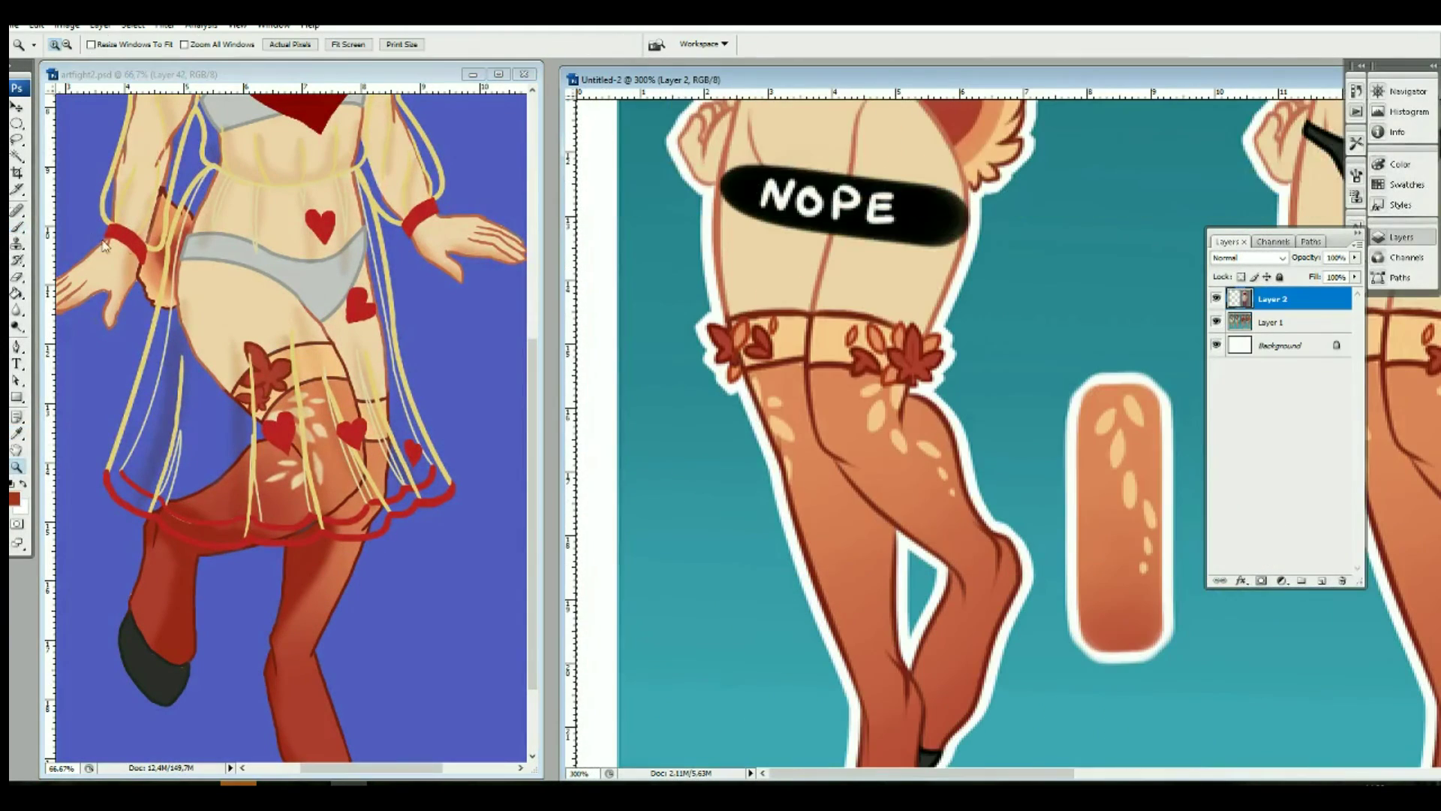
# Step: Check the reference's leaf garters and add a layer for the lighter leaves
pyautogui.click(734, 323)
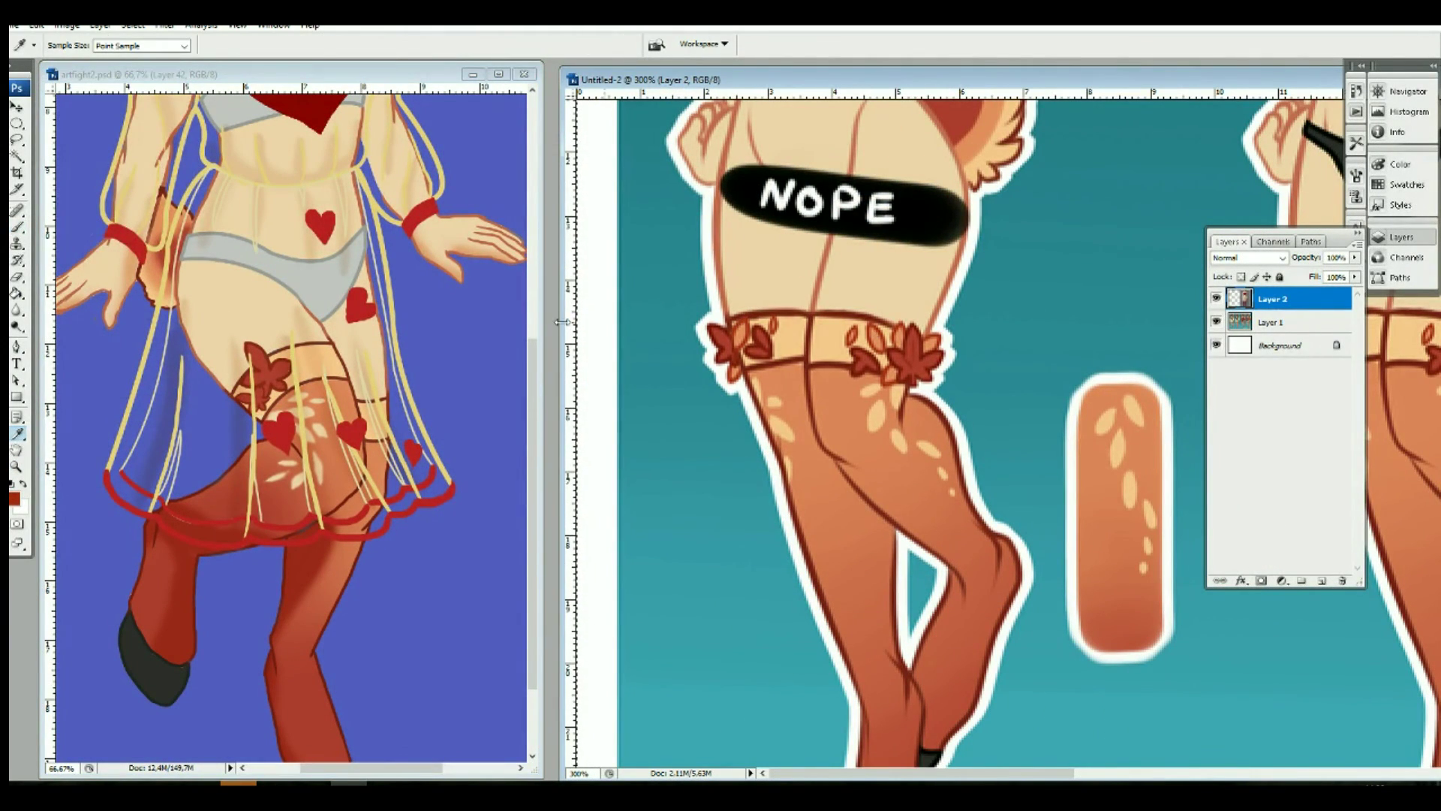
pyautogui.press('b')
pyautogui.click(300, 361)
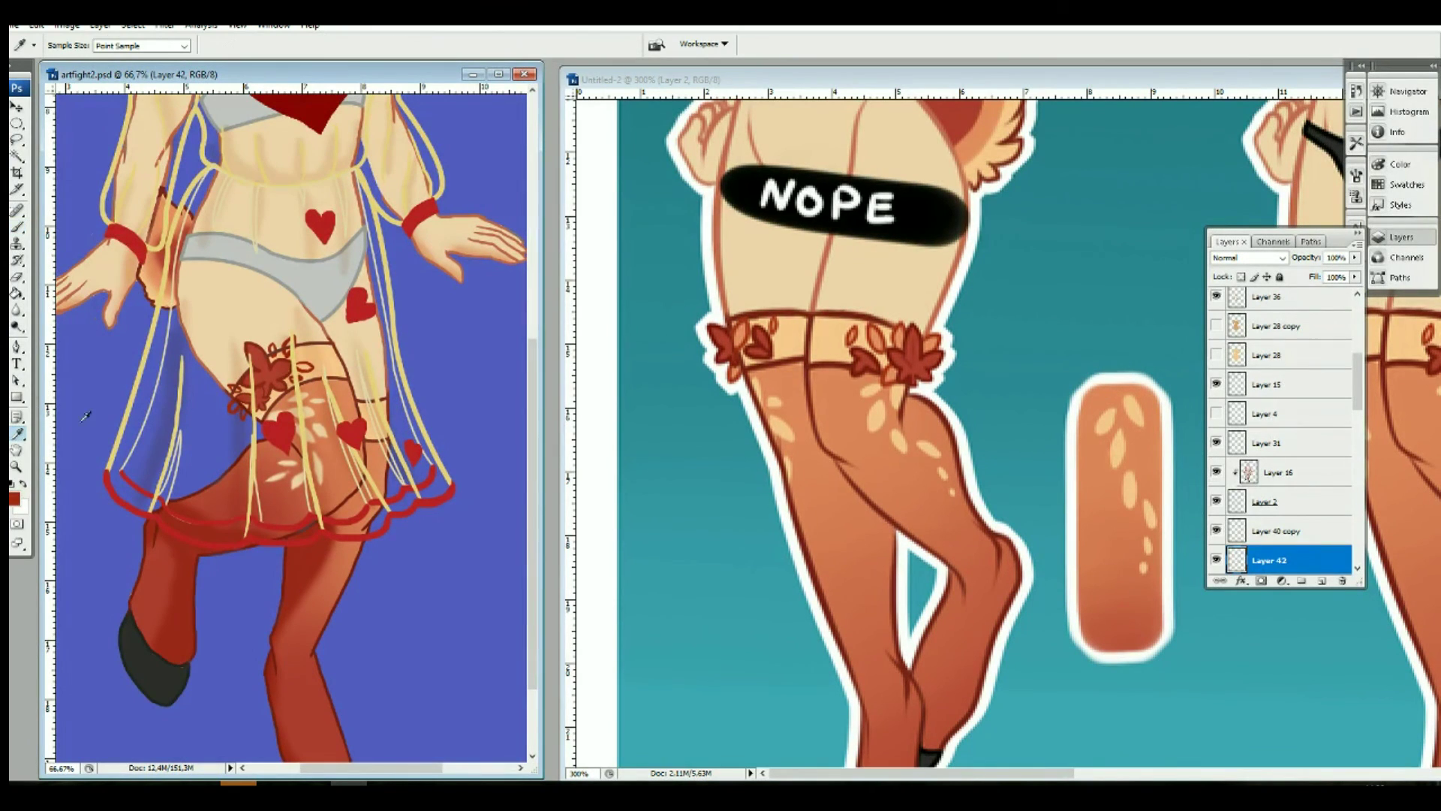
pyautogui.hotkey('ctrl', 'shift', 'alt', 'n')
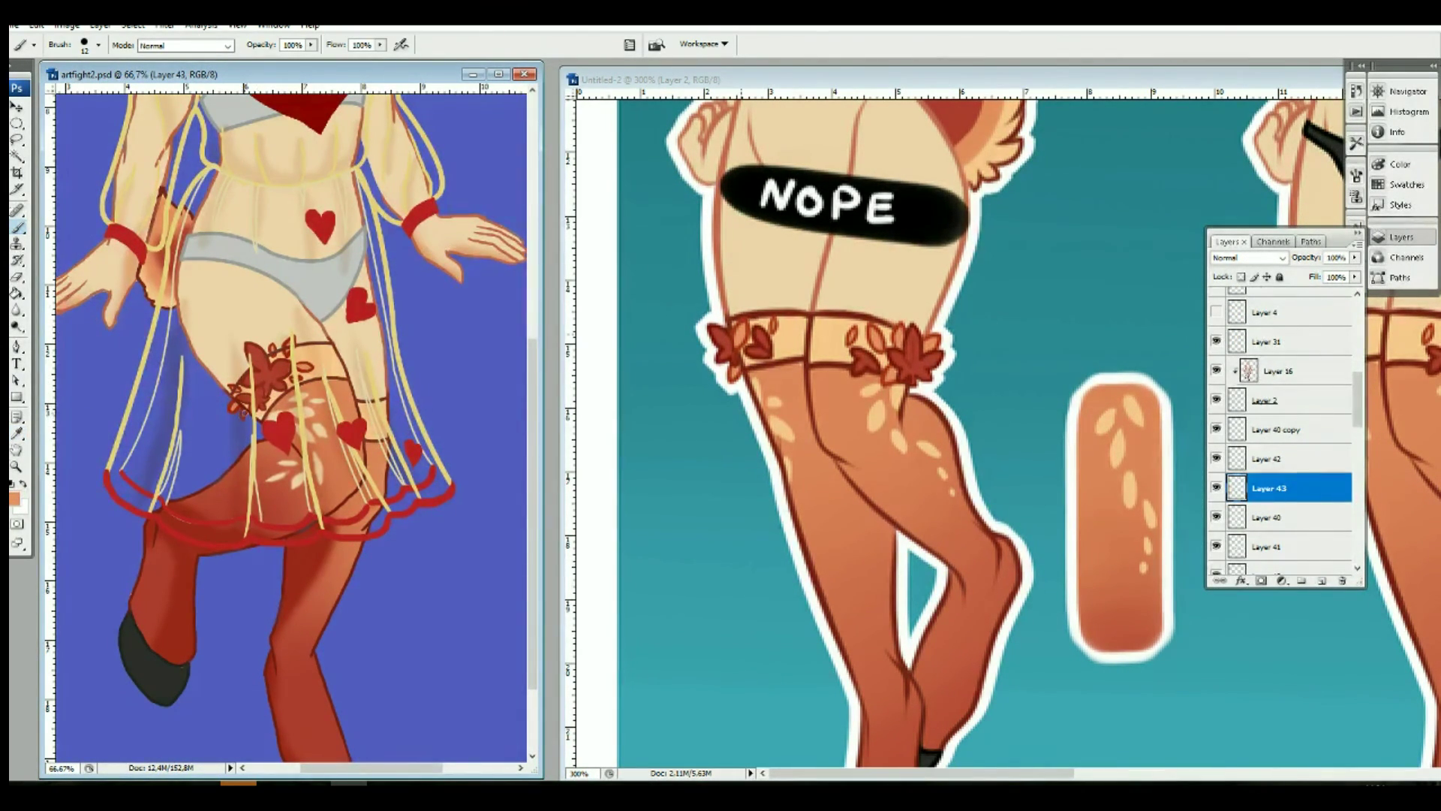
# Step: Erase the stray dark line by the garter on Layer 2 and step down to Layer 41
pyautogui.click(1326, 396)
pyautogui.press('e')
pyautogui.rightClick(196, 426)
pyautogui.press('Escape')
pyautogui.click(302, 342)
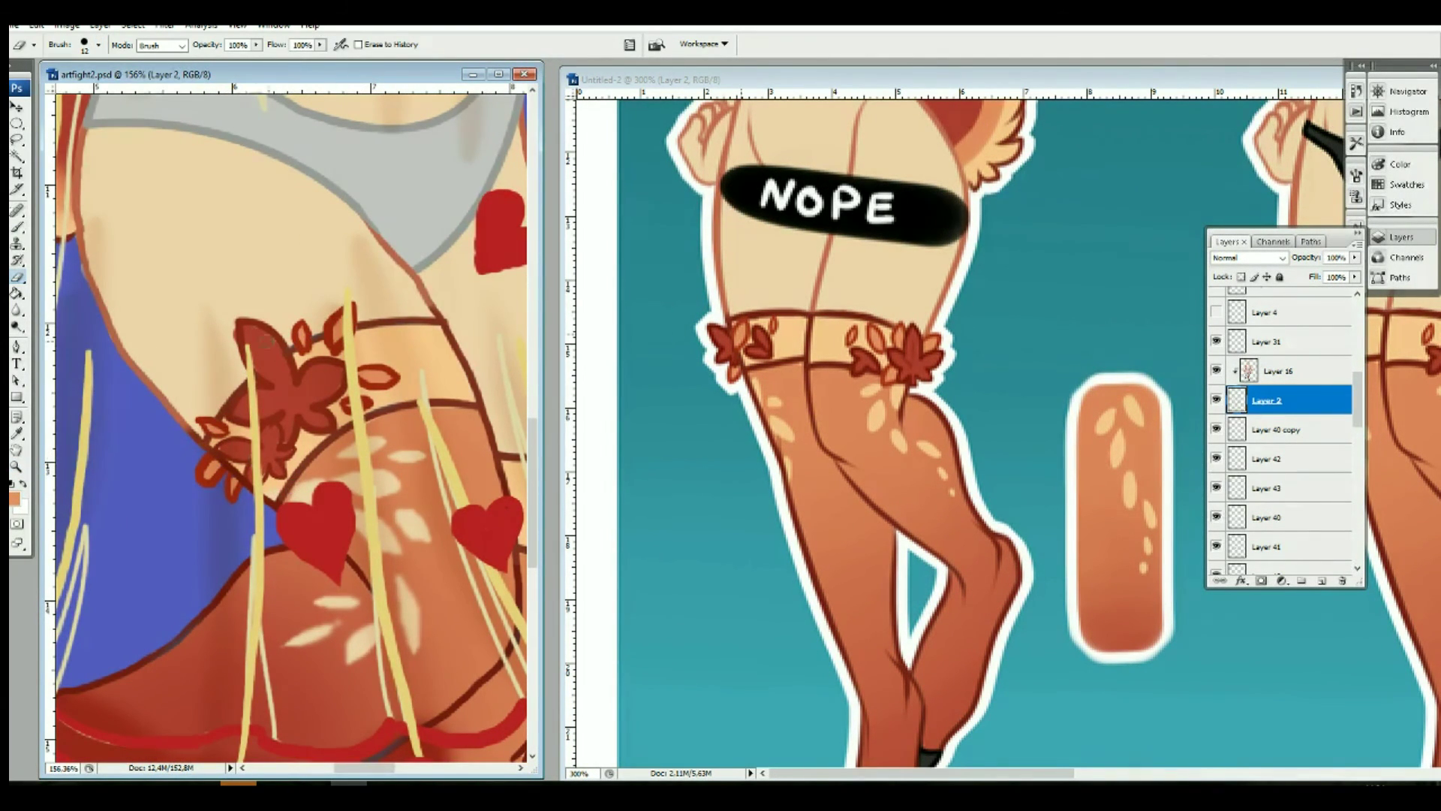
pyautogui.hotkey('alt', '[')
pyautogui.click(1266, 519)
pyautogui.hotkey('alt', '[')
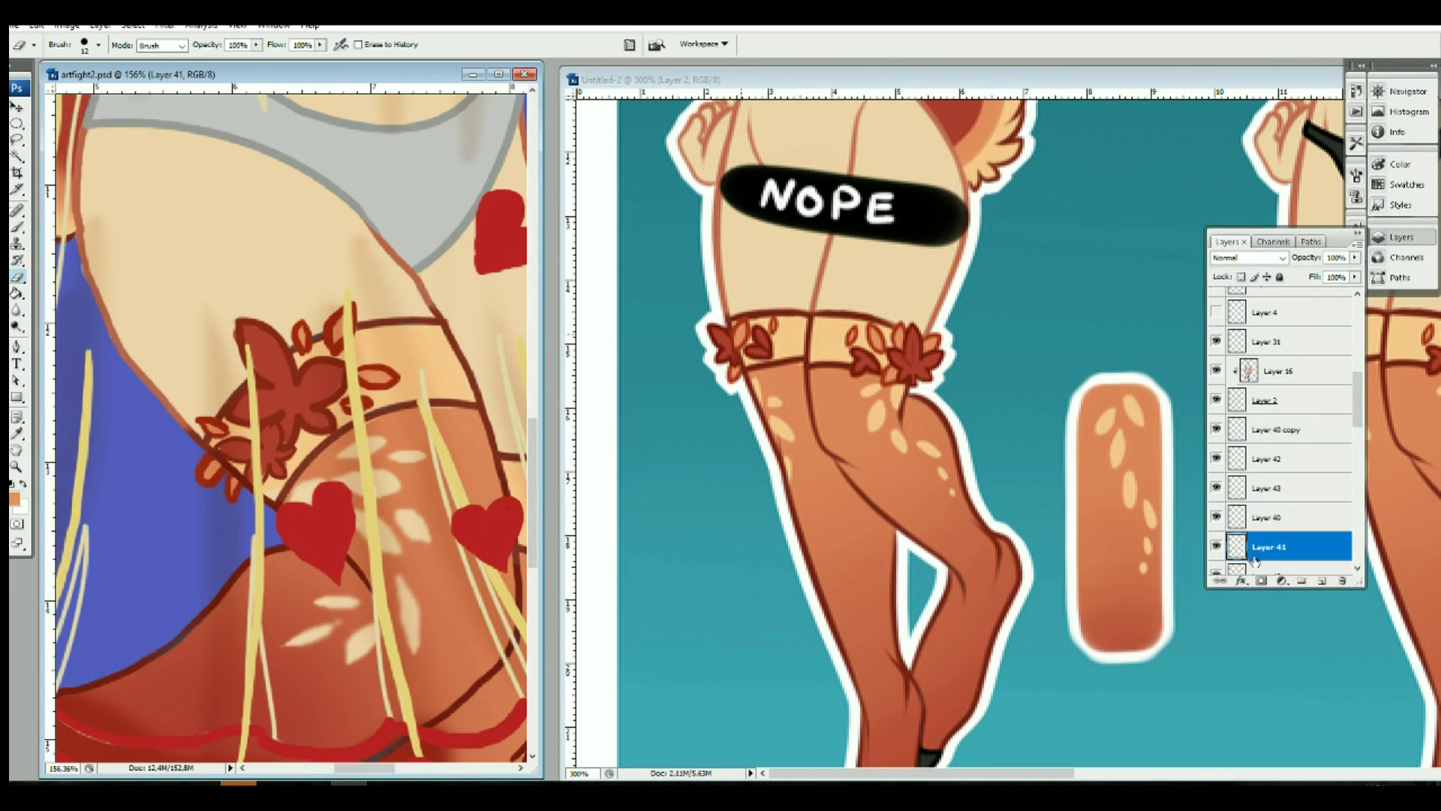
# Step: Zoom out to fit the whole character, then switch to the reference image
pyautogui.scroll(-3, 1276, 450)
pyautogui.scroll(-3, 1276, 451)
pyautogui.scroll(-3, 1275, 450)
pyautogui.press('h')
pyautogui.hotkey('ctrl', '0')
pyautogui.click(901, 451)
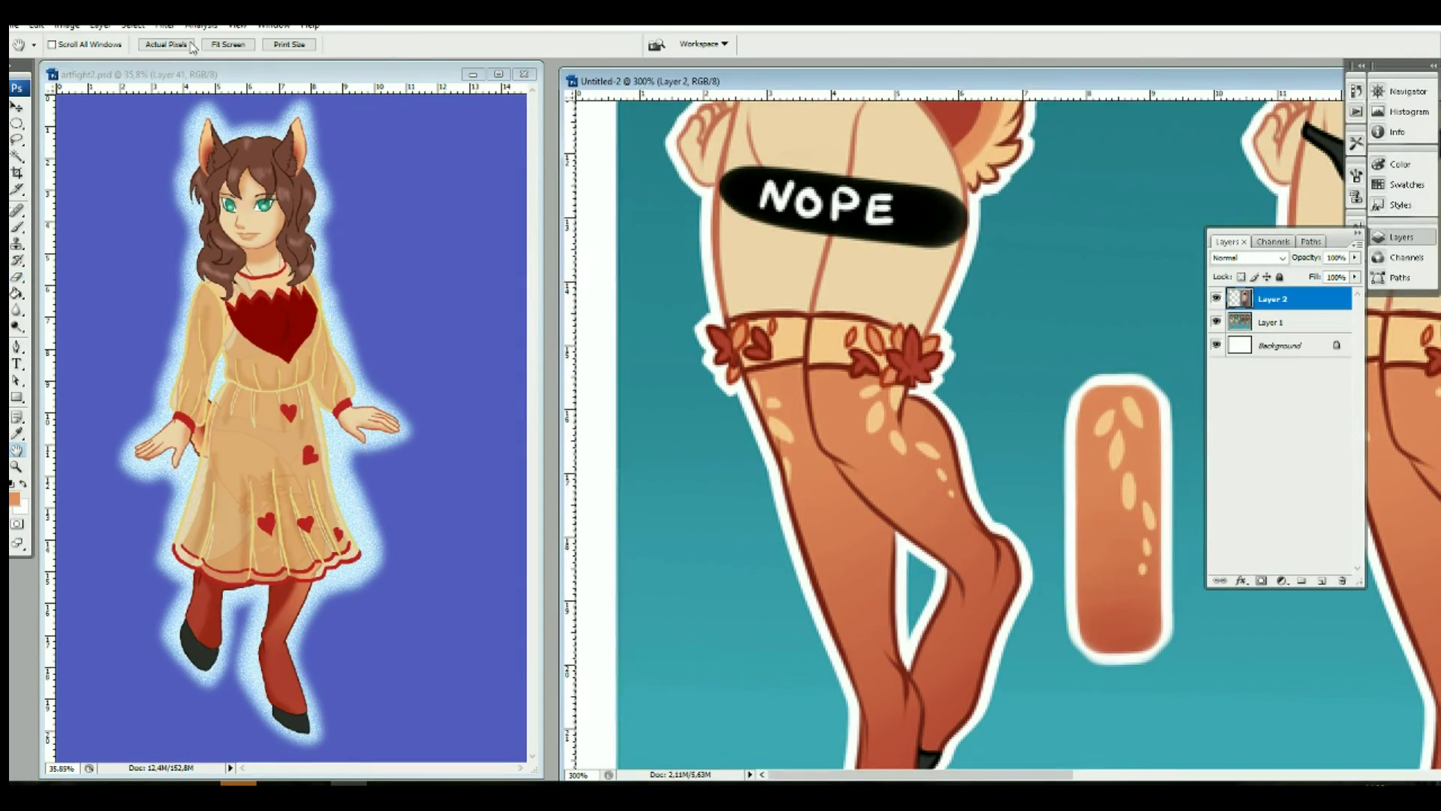
# Step: Close the Untitled-2 reference image without saving
pyautogui.hotkey('ctrl', 'alt', '0')
pyautogui.hotkey('ctrl', 's')
pyautogui.press('Return')
pyautogui.hotkey('ctrl', 'w')
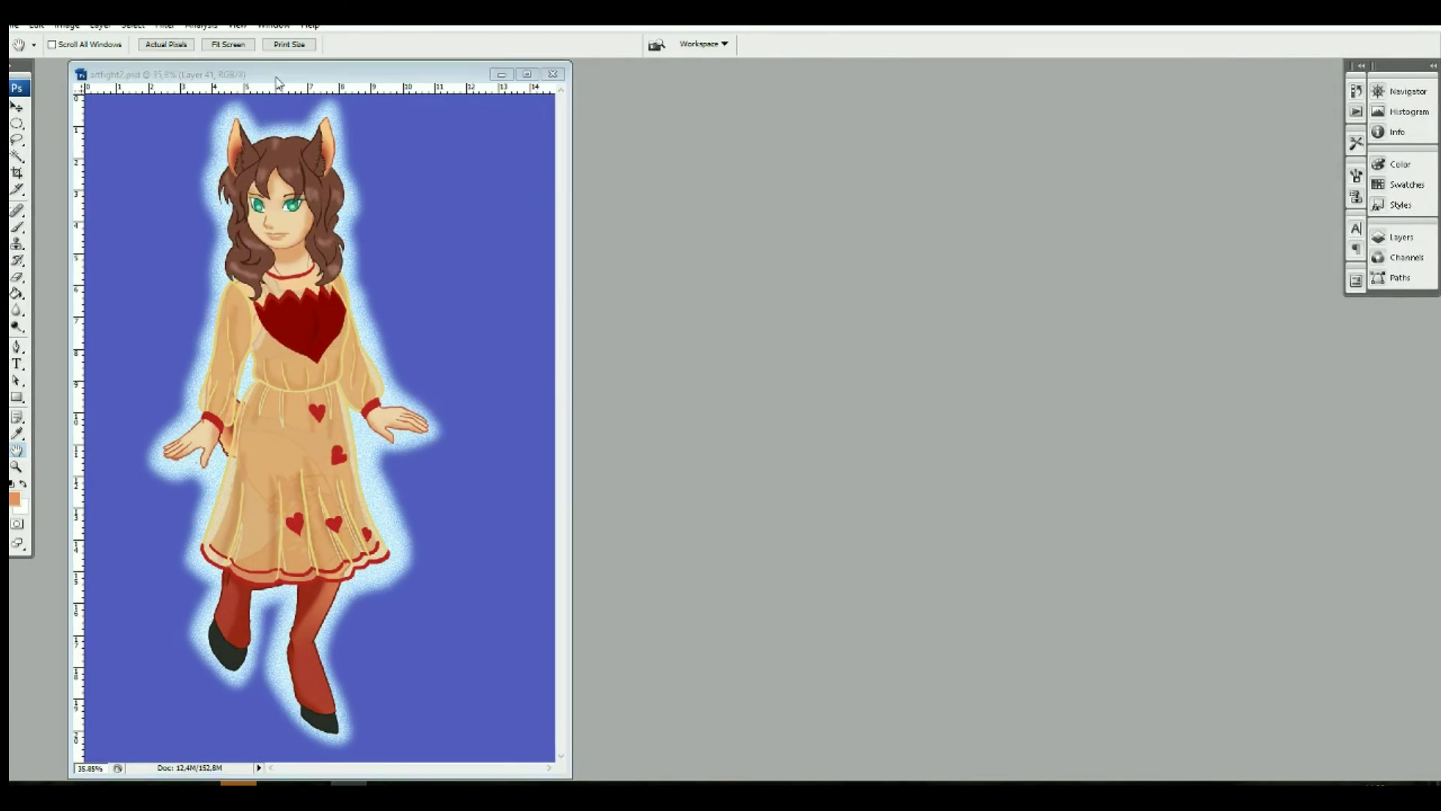
# Step: Resample the artwork to a resolution of 150 in Image Size
pyautogui.hotkey('ctrl', 'alt', 'i')
pyautogui.write('150')
pyautogui.press('Return')
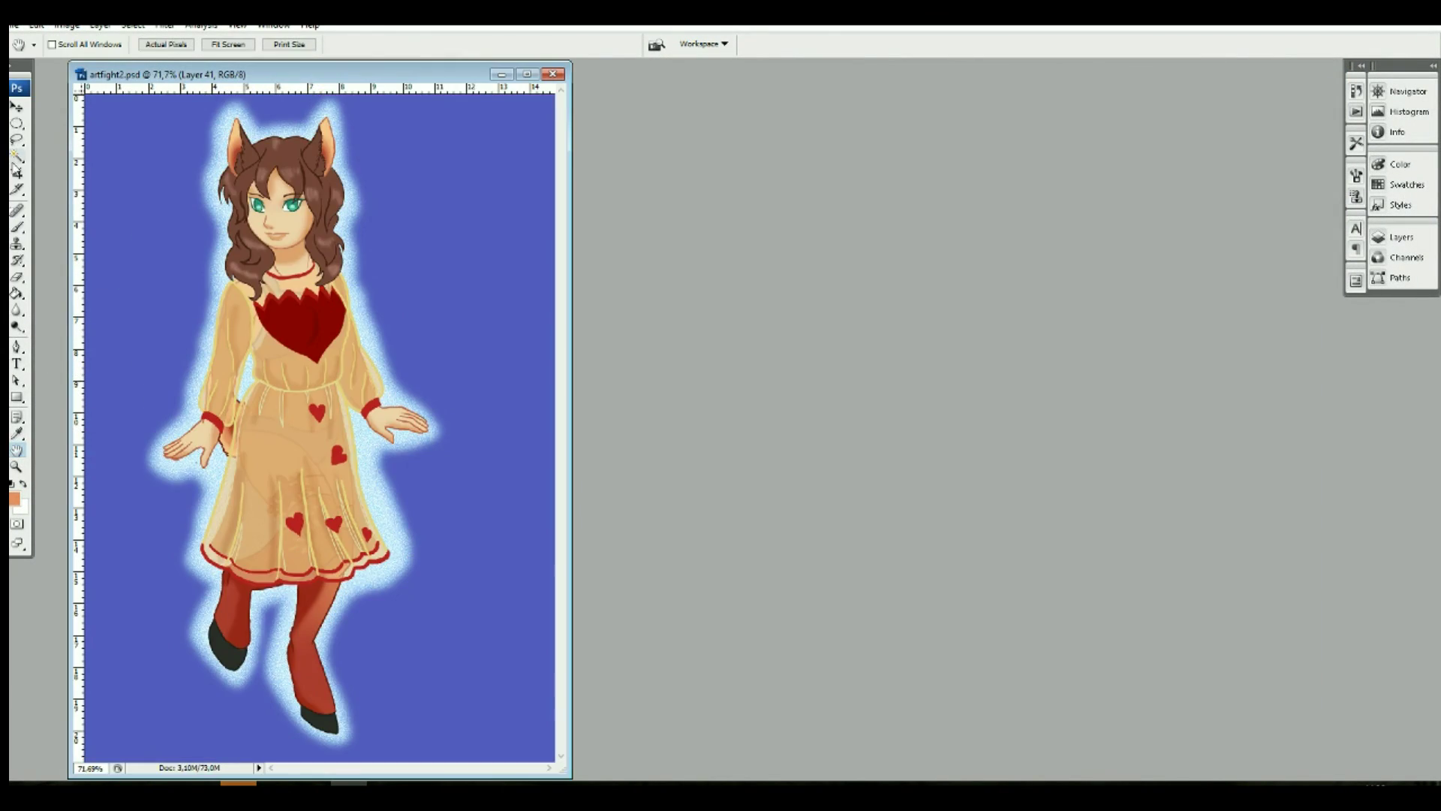
pyautogui.press('c')
# Step: Stamp the orange 2017 signature brush in the bottom-right corner
pyautogui.click(14, 237)
pyautogui.click(98, 44)
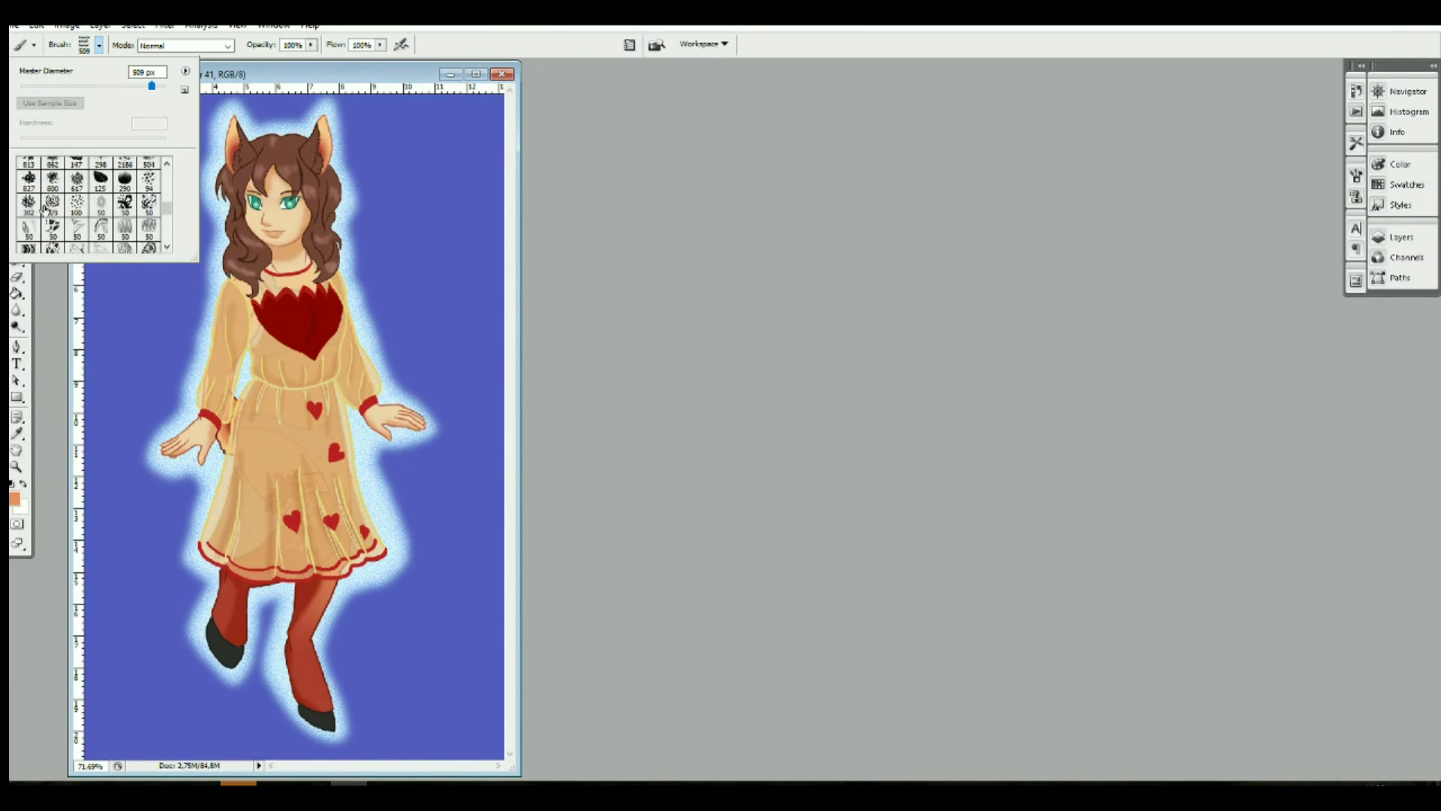
pyautogui.click(1418, 245)
pyautogui.click(386, 680)
# Step: Stamp the no-repost watermark brush, sized 600, across the dress on a new layer
pyautogui.click(98, 45)
pyautogui.click(28, 215)
pyautogui.click(1321, 580)
pyautogui.click(286, 514)
pyautogui.moveTo(1354, 257); pyautogui.dragTo(1319, 282)
pyautogui.click(97, 45)
pyautogui.write('600')
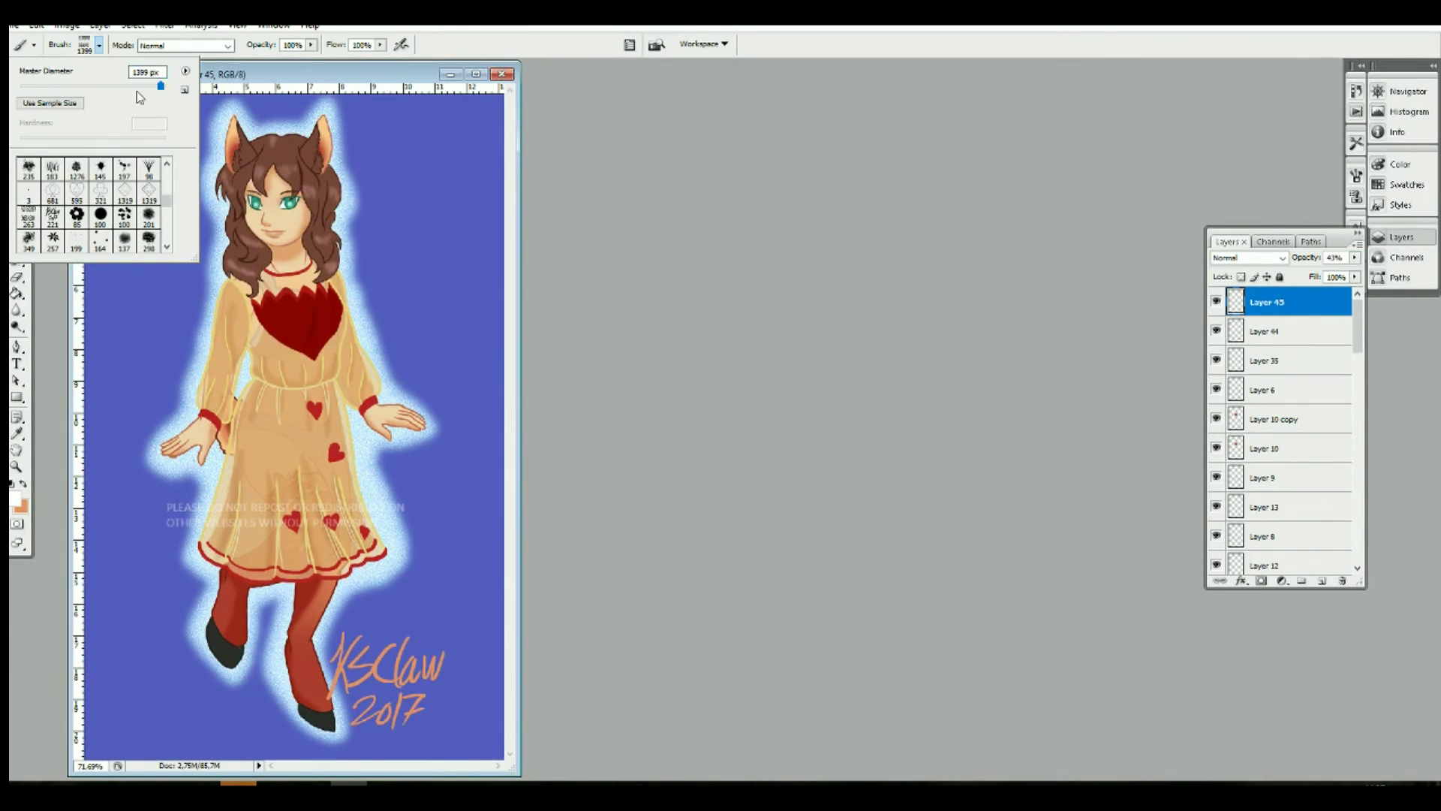
pyautogui.click(1356, 111)
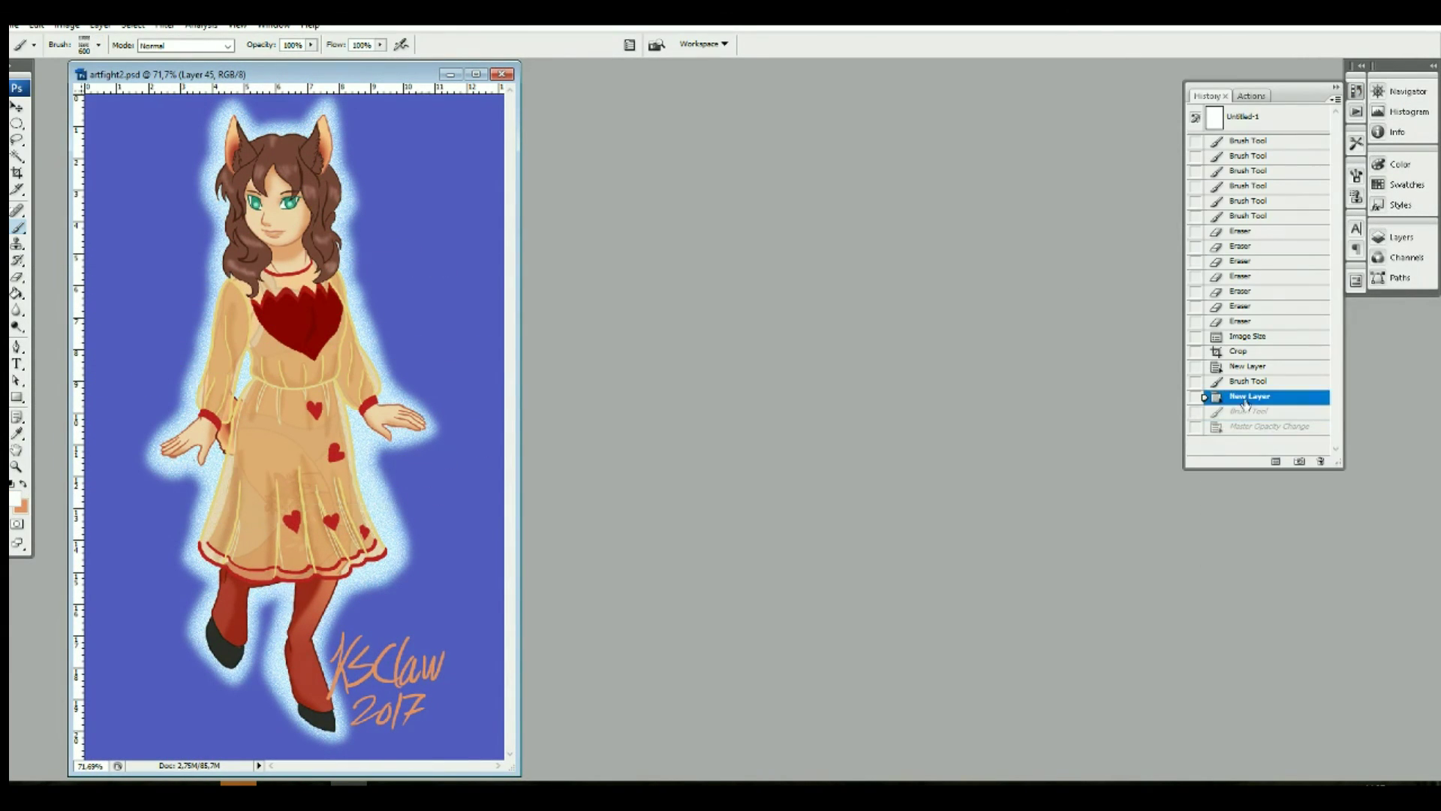
# Step: Fade the watermark to 41% opacity and hand-write 'Art fight!' with a 13 px brush
pyautogui.click(285, 493)
pyautogui.click(1401, 237)
pyautogui.click(1354, 258)
pyautogui.moveTo(1318, 271); pyautogui.dragTo(1309, 272)
pyautogui.click(98, 44)
pyautogui.doubleClick(129, 180)
pyautogui.moveTo(370, 197); pyautogui.dragTo(389, 211)
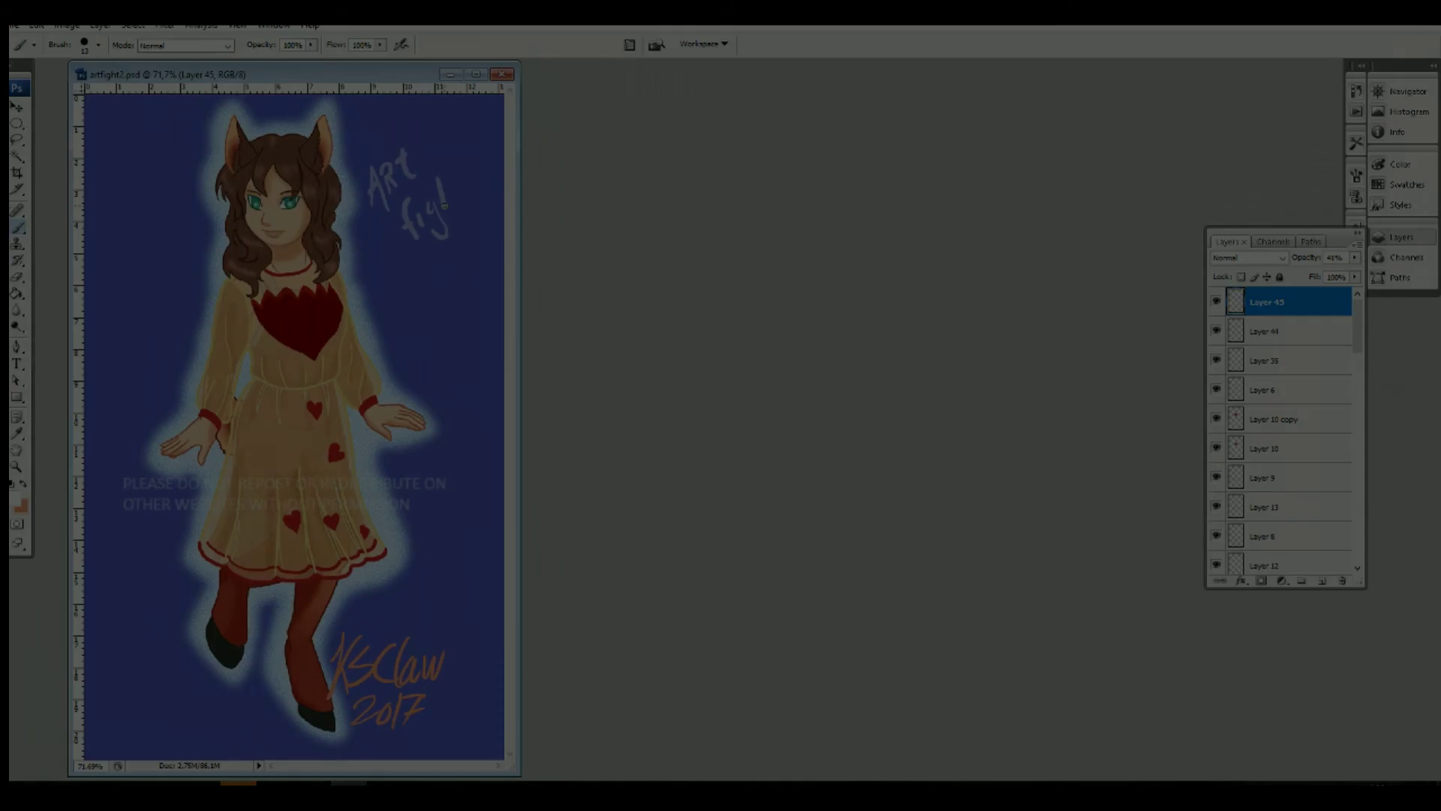